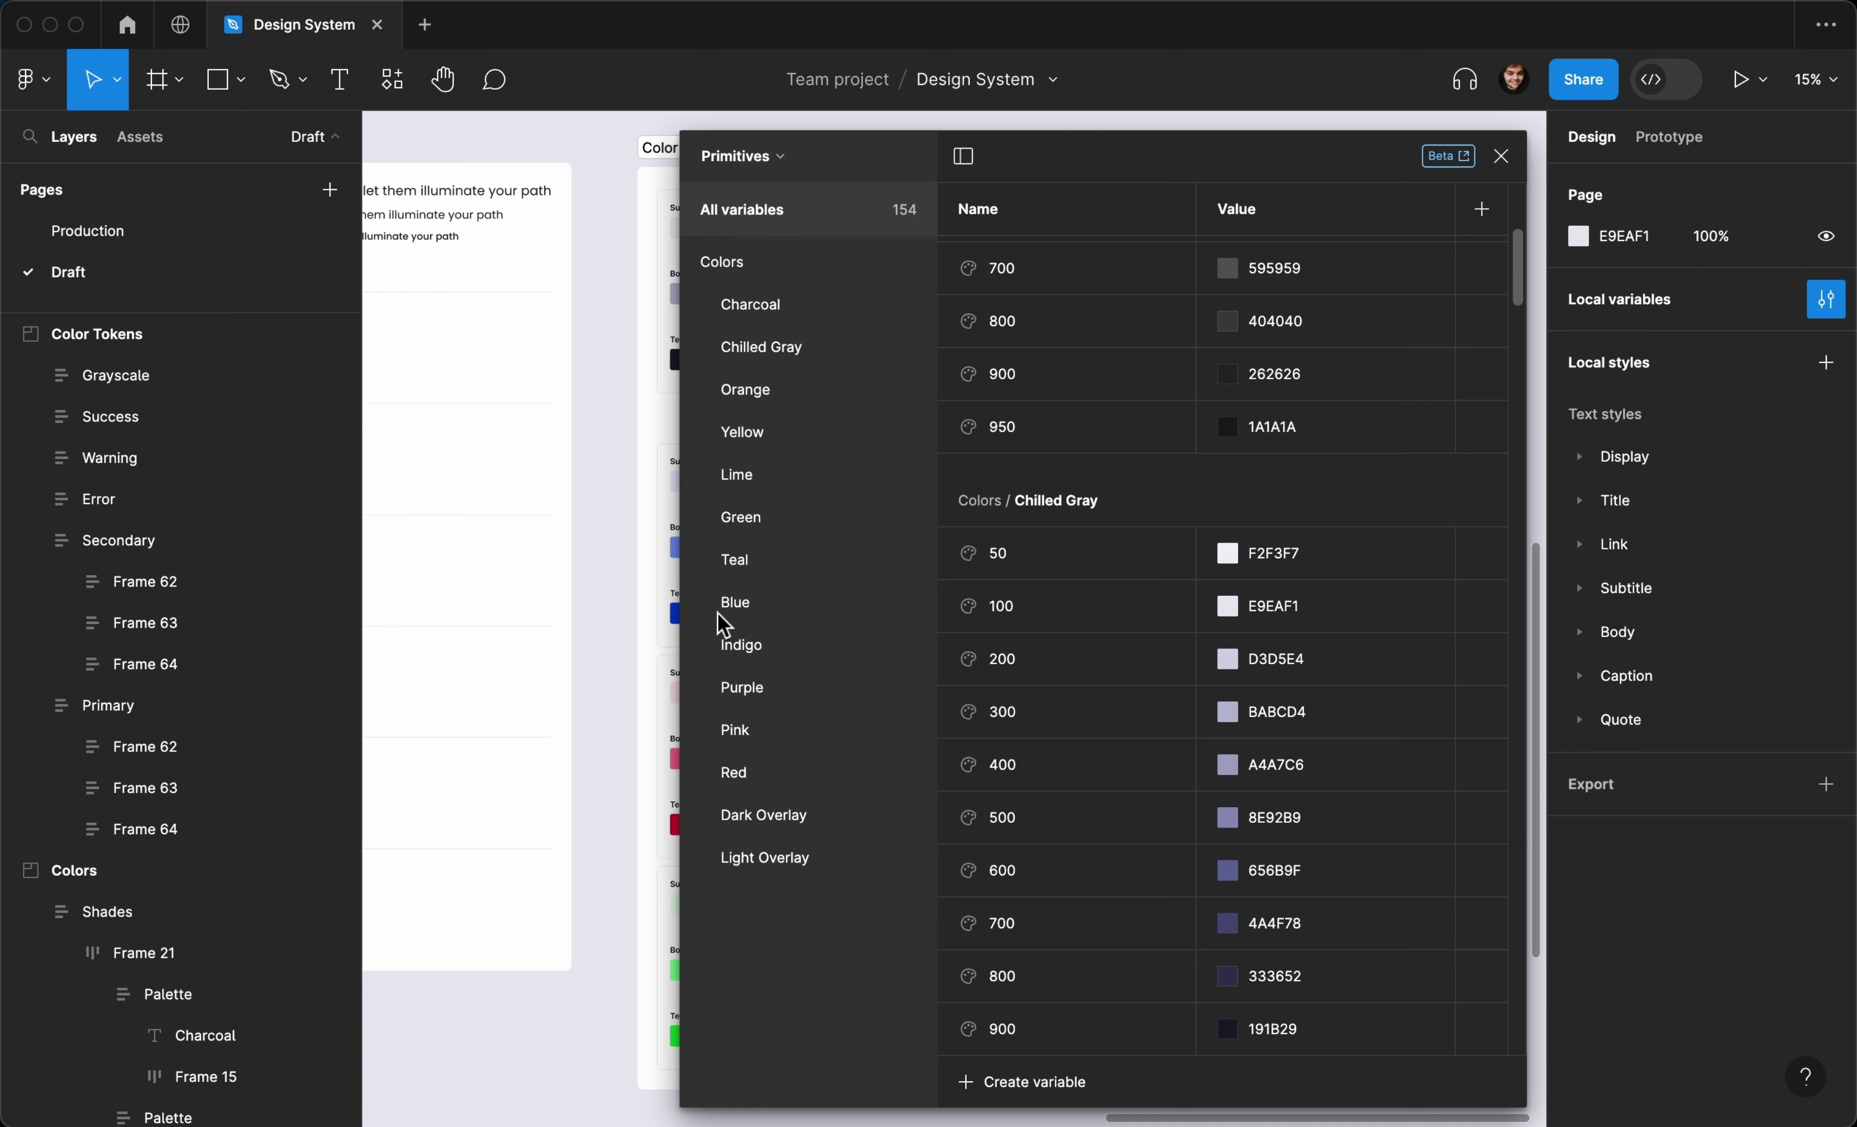
Review the Charcoal, Chilled Gray, Orange and Yellow groups in the Primitives variable collection, view all Colors, and close the variables window
left_click(761, 307)
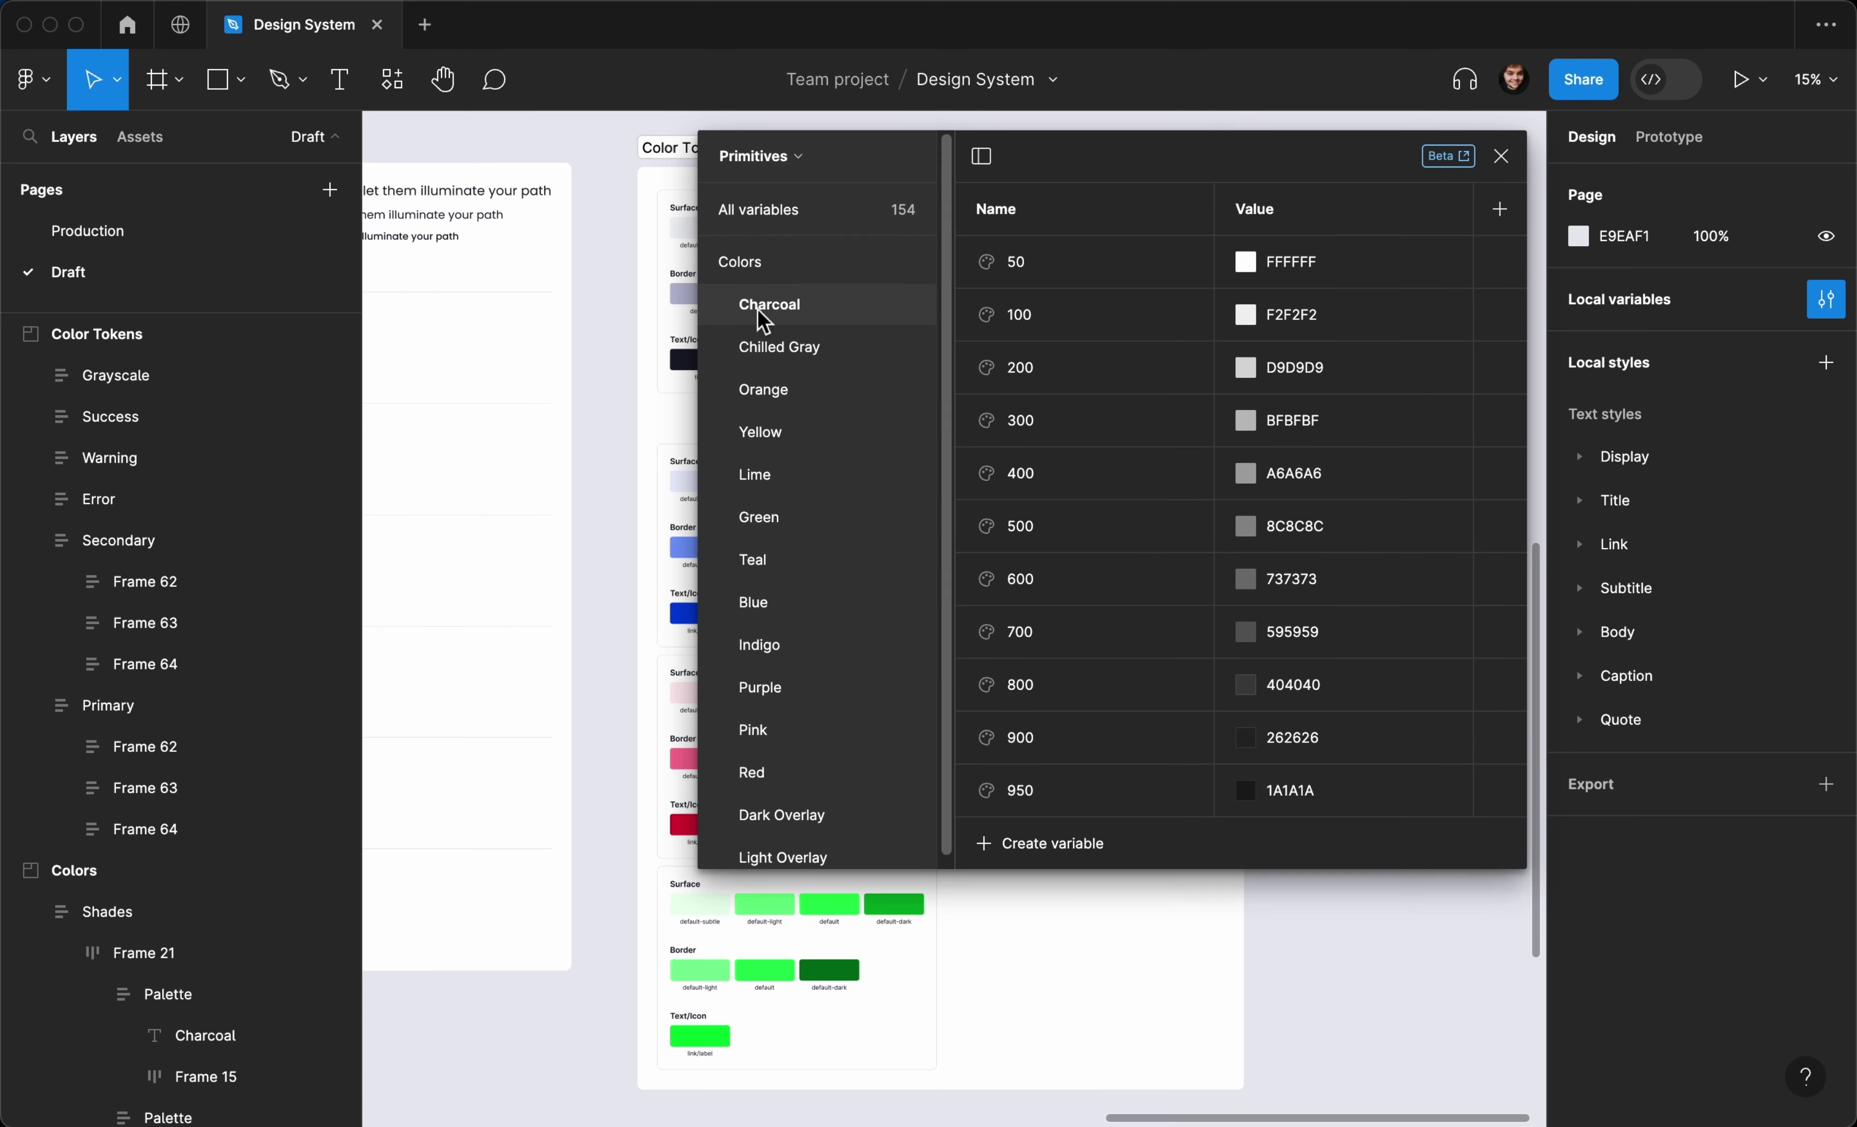
left_click(823, 351)
left_click(809, 395)
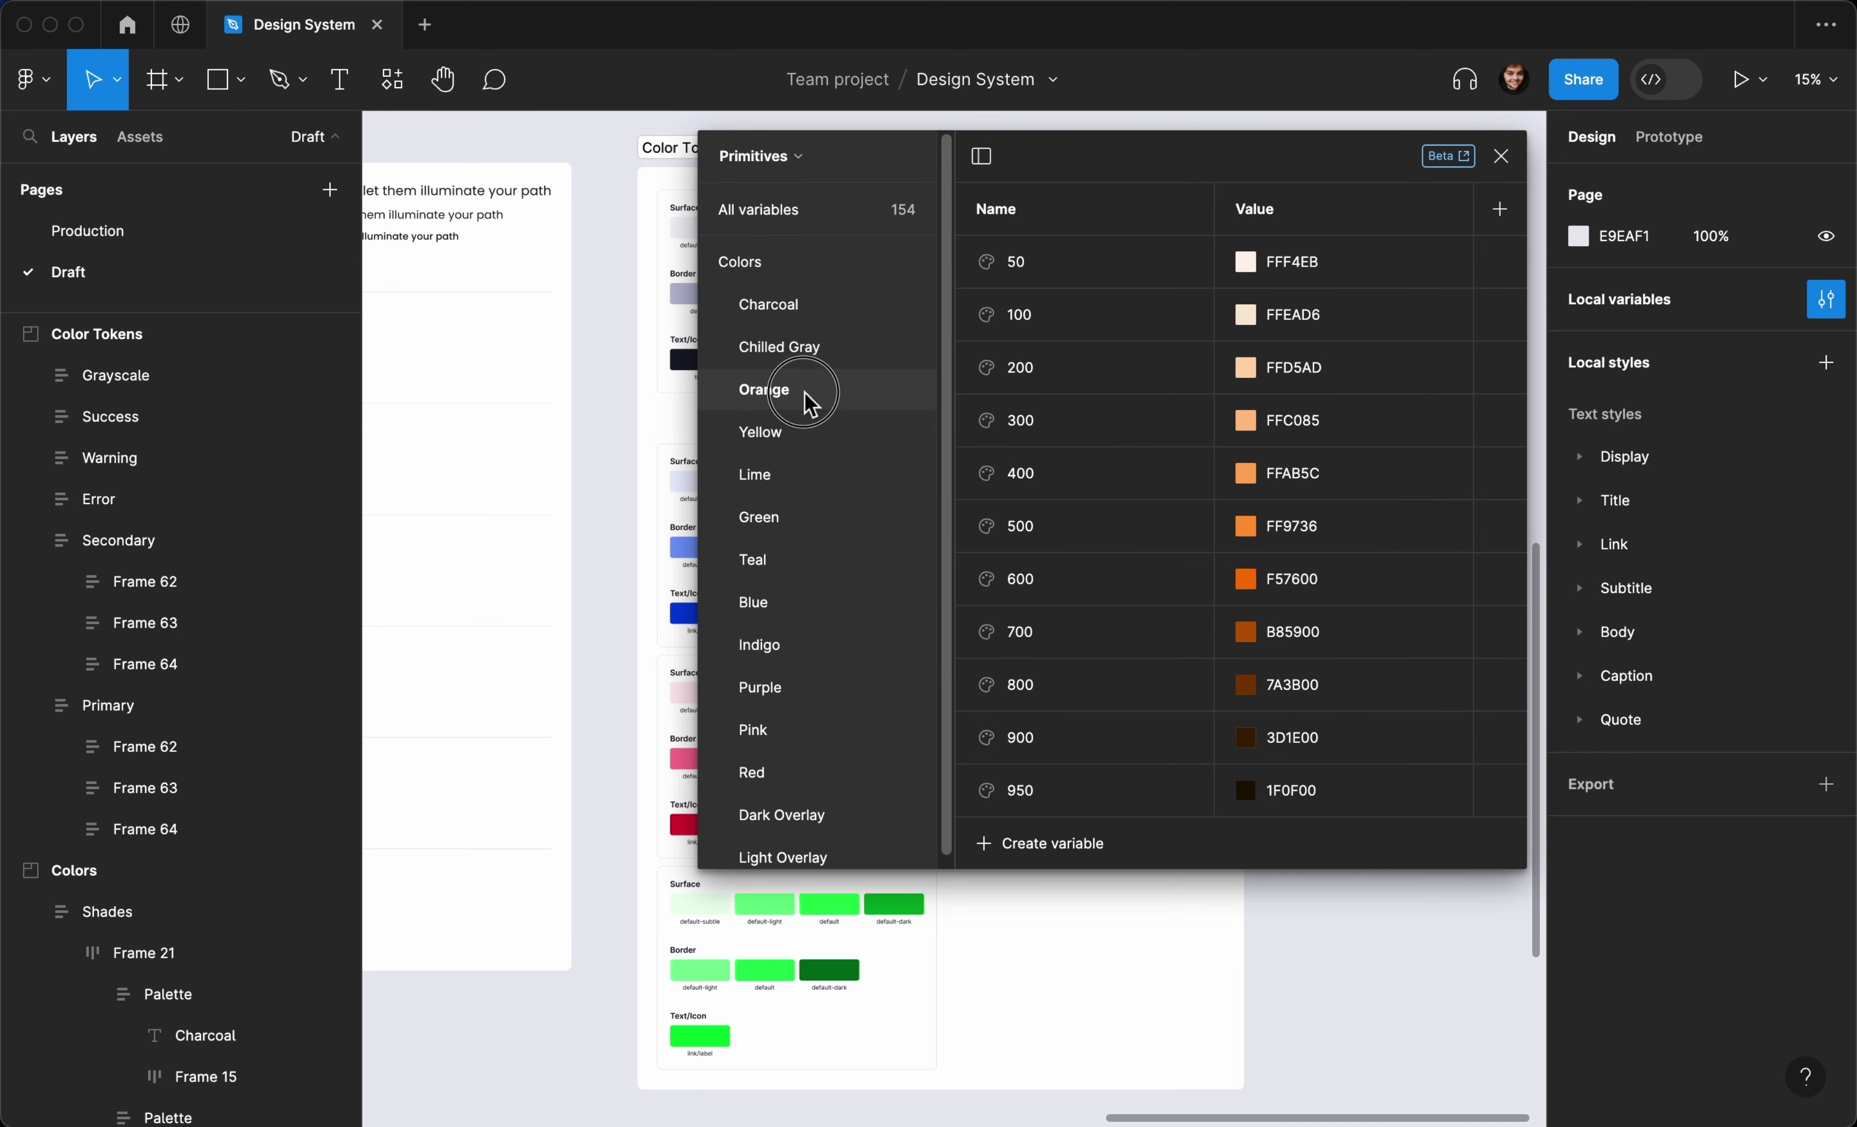
left_click(803, 451)
left_click(782, 264)
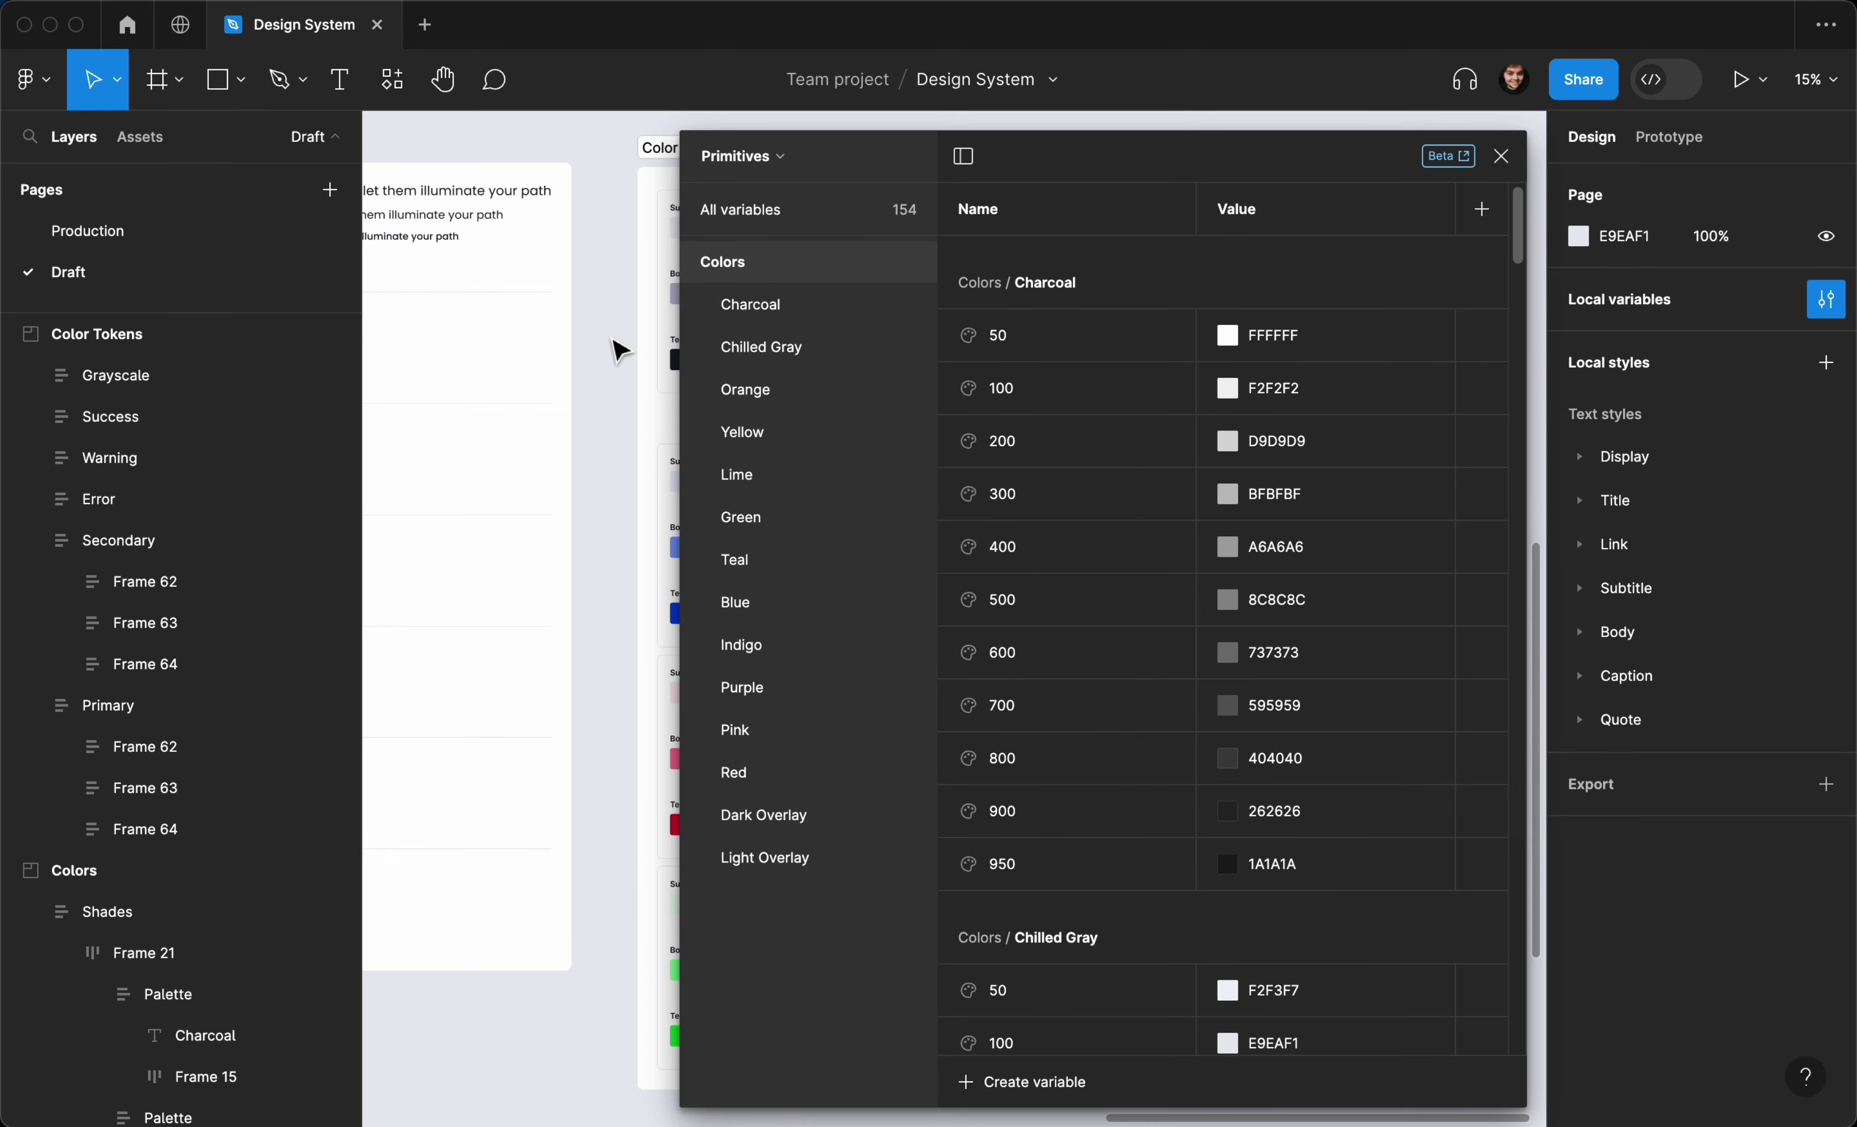
left_click(1501, 157)
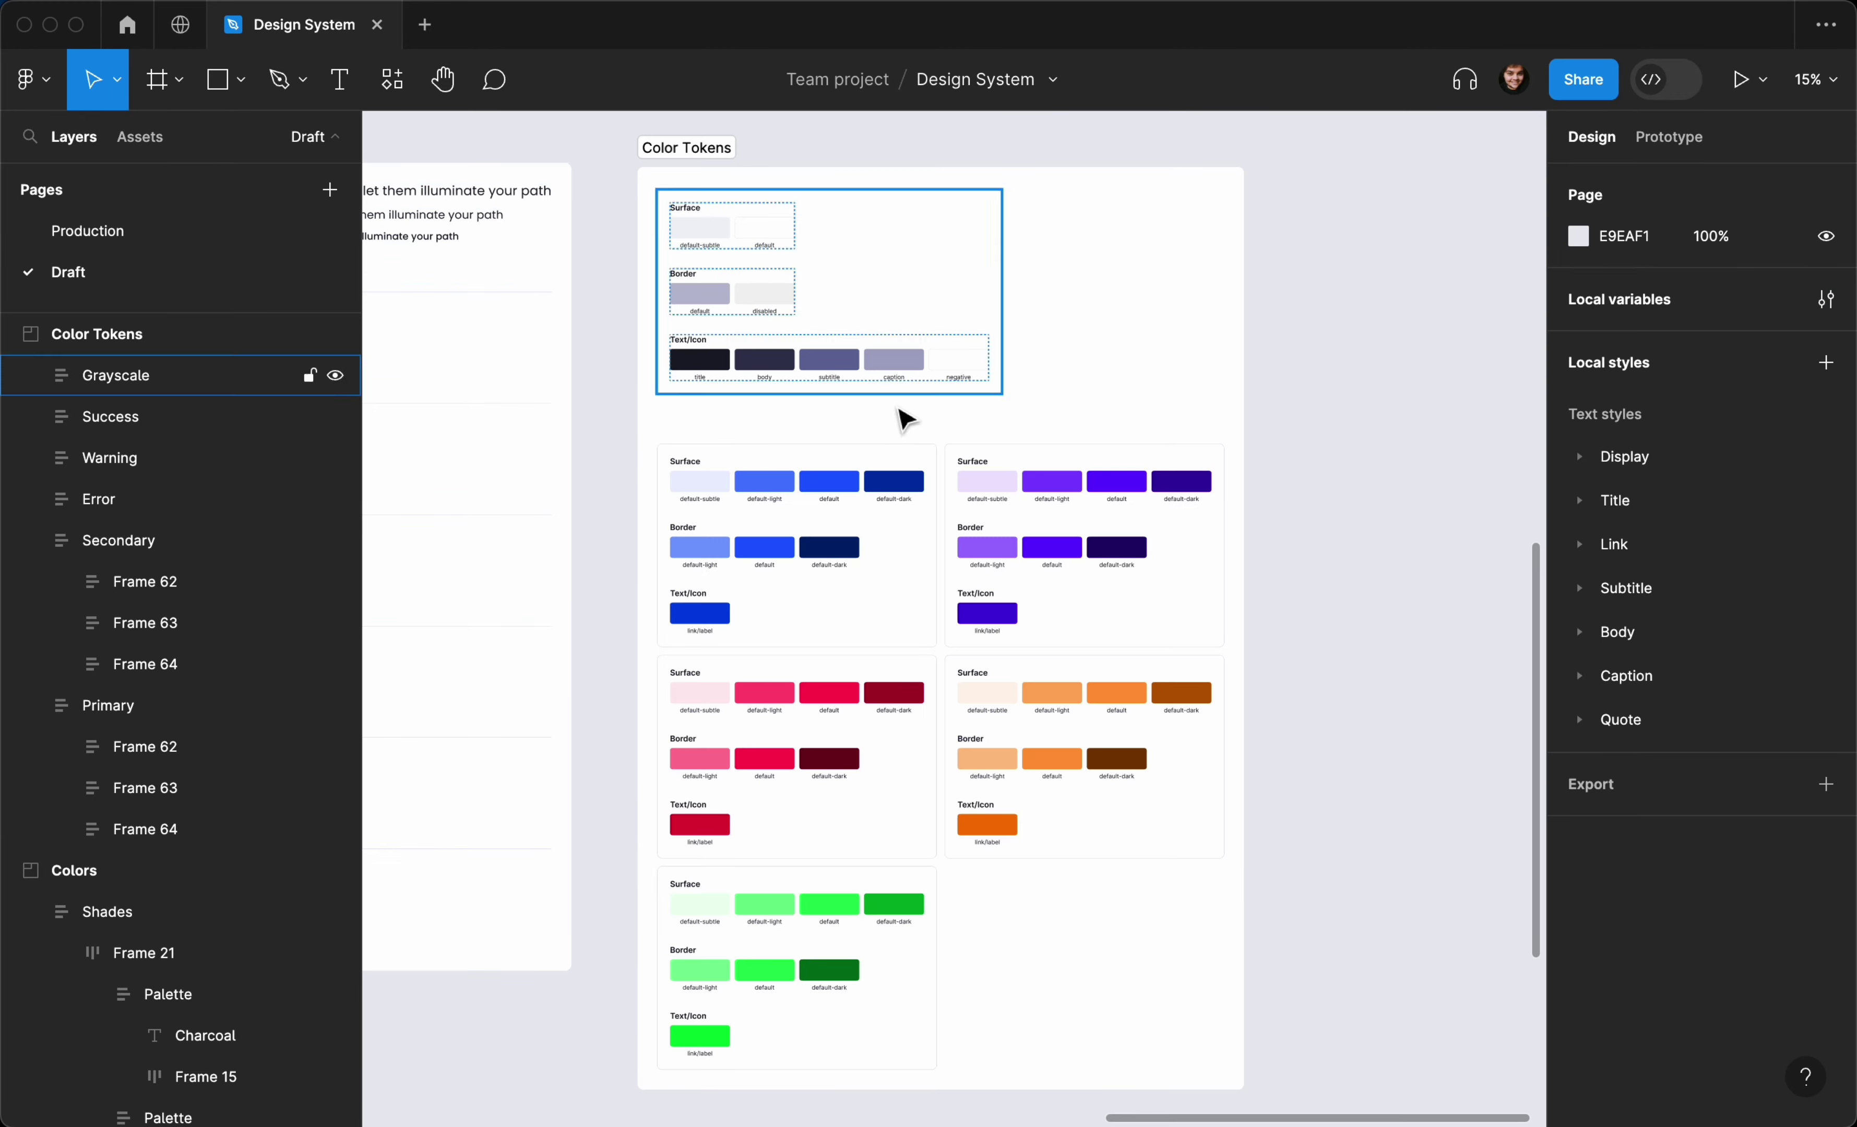
Examine the text styles in the Typography frame and the swatch groups in the neighbouring Color Tokens frame
scroll(883, 415, "left", 10)
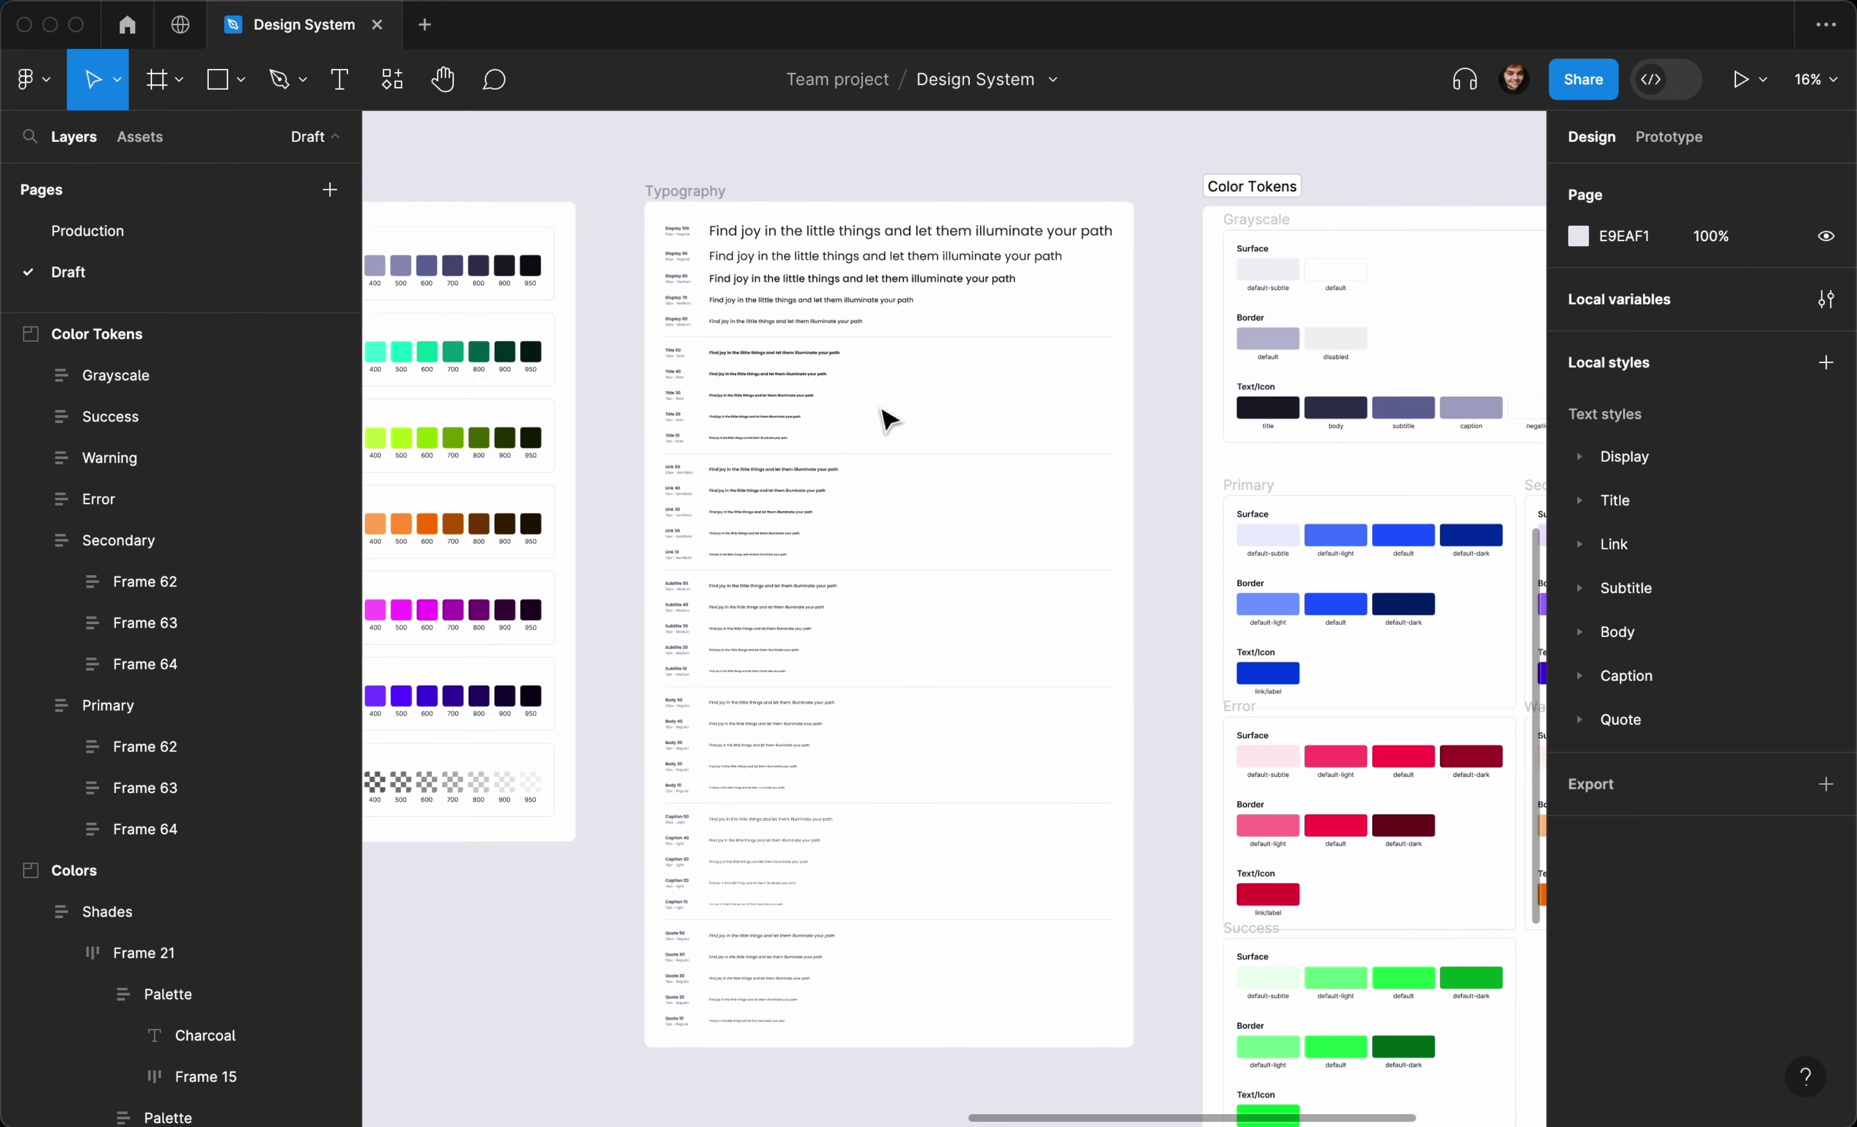
scroll(883, 415, "up", 2)
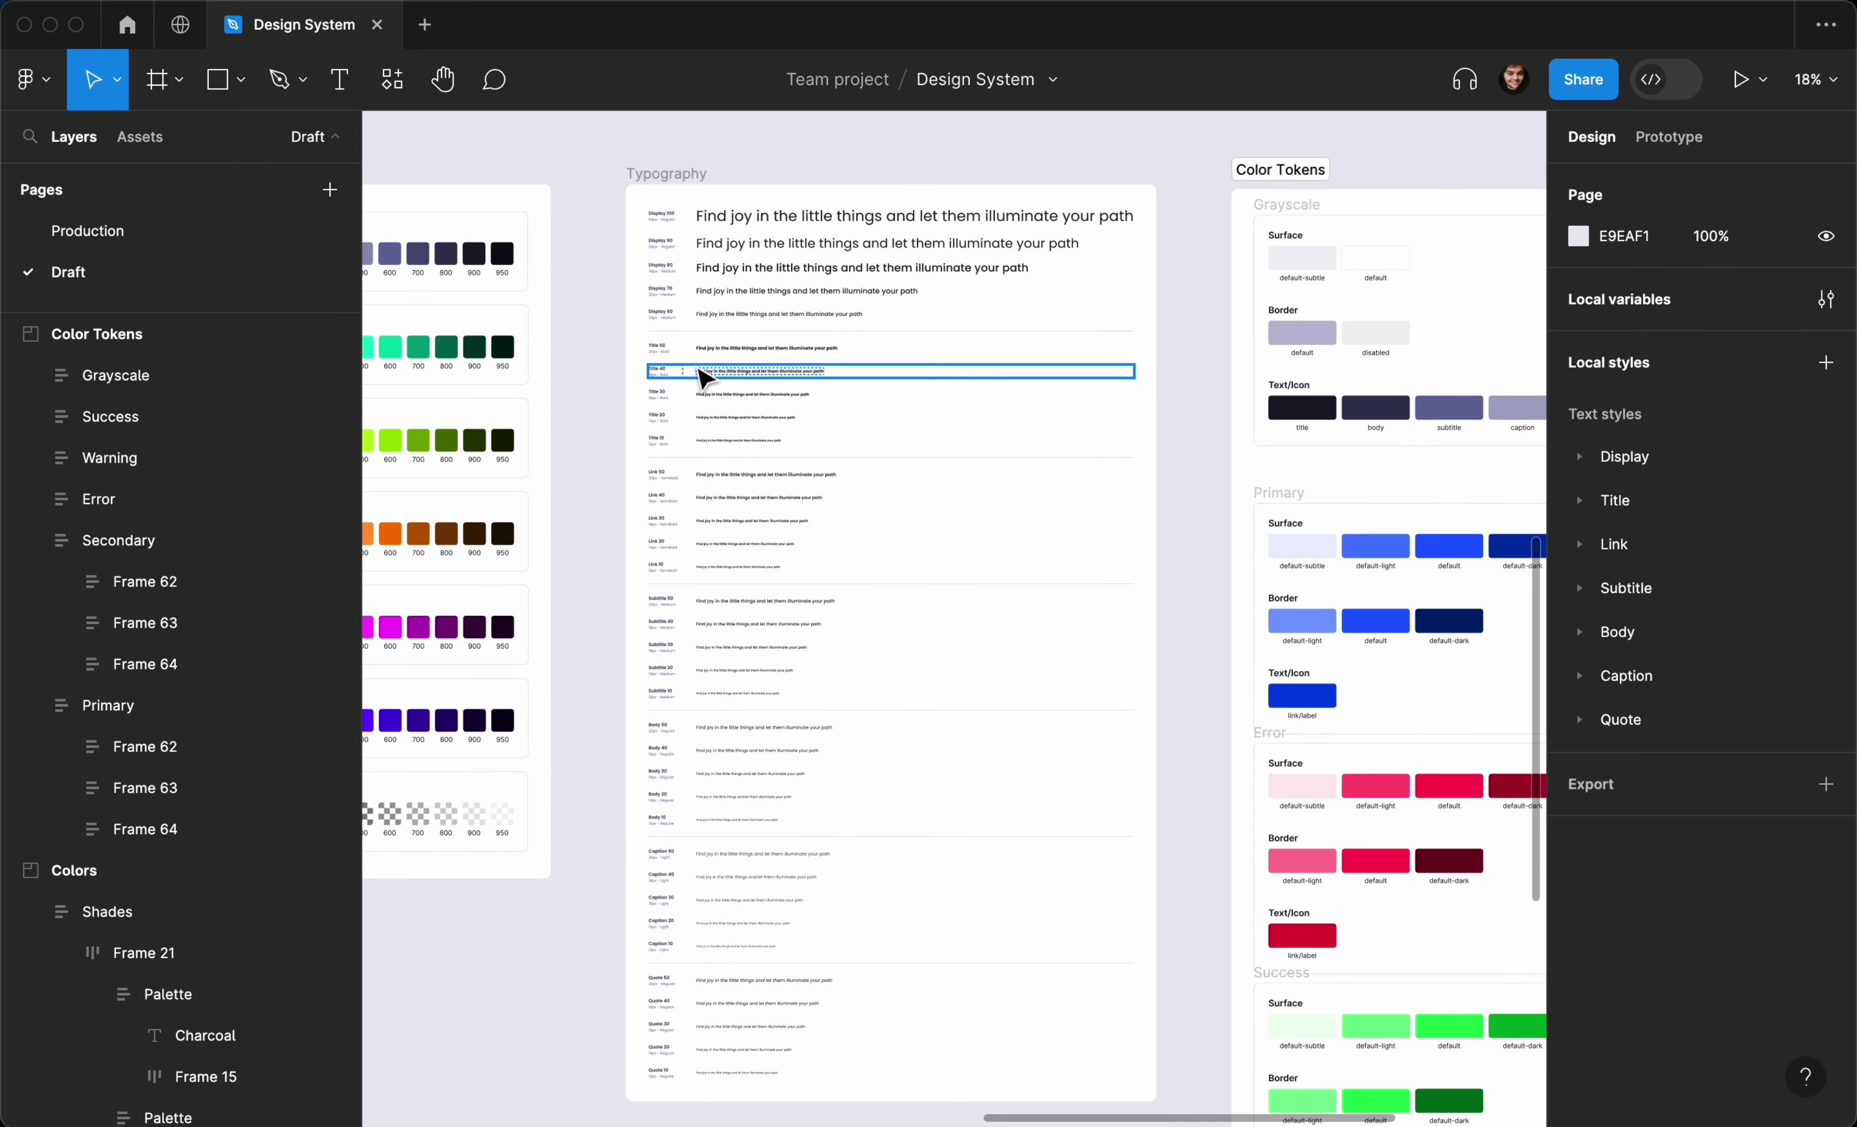
scroll(657, 334, "up", 5)
scroll(657, 334, "down", 6)
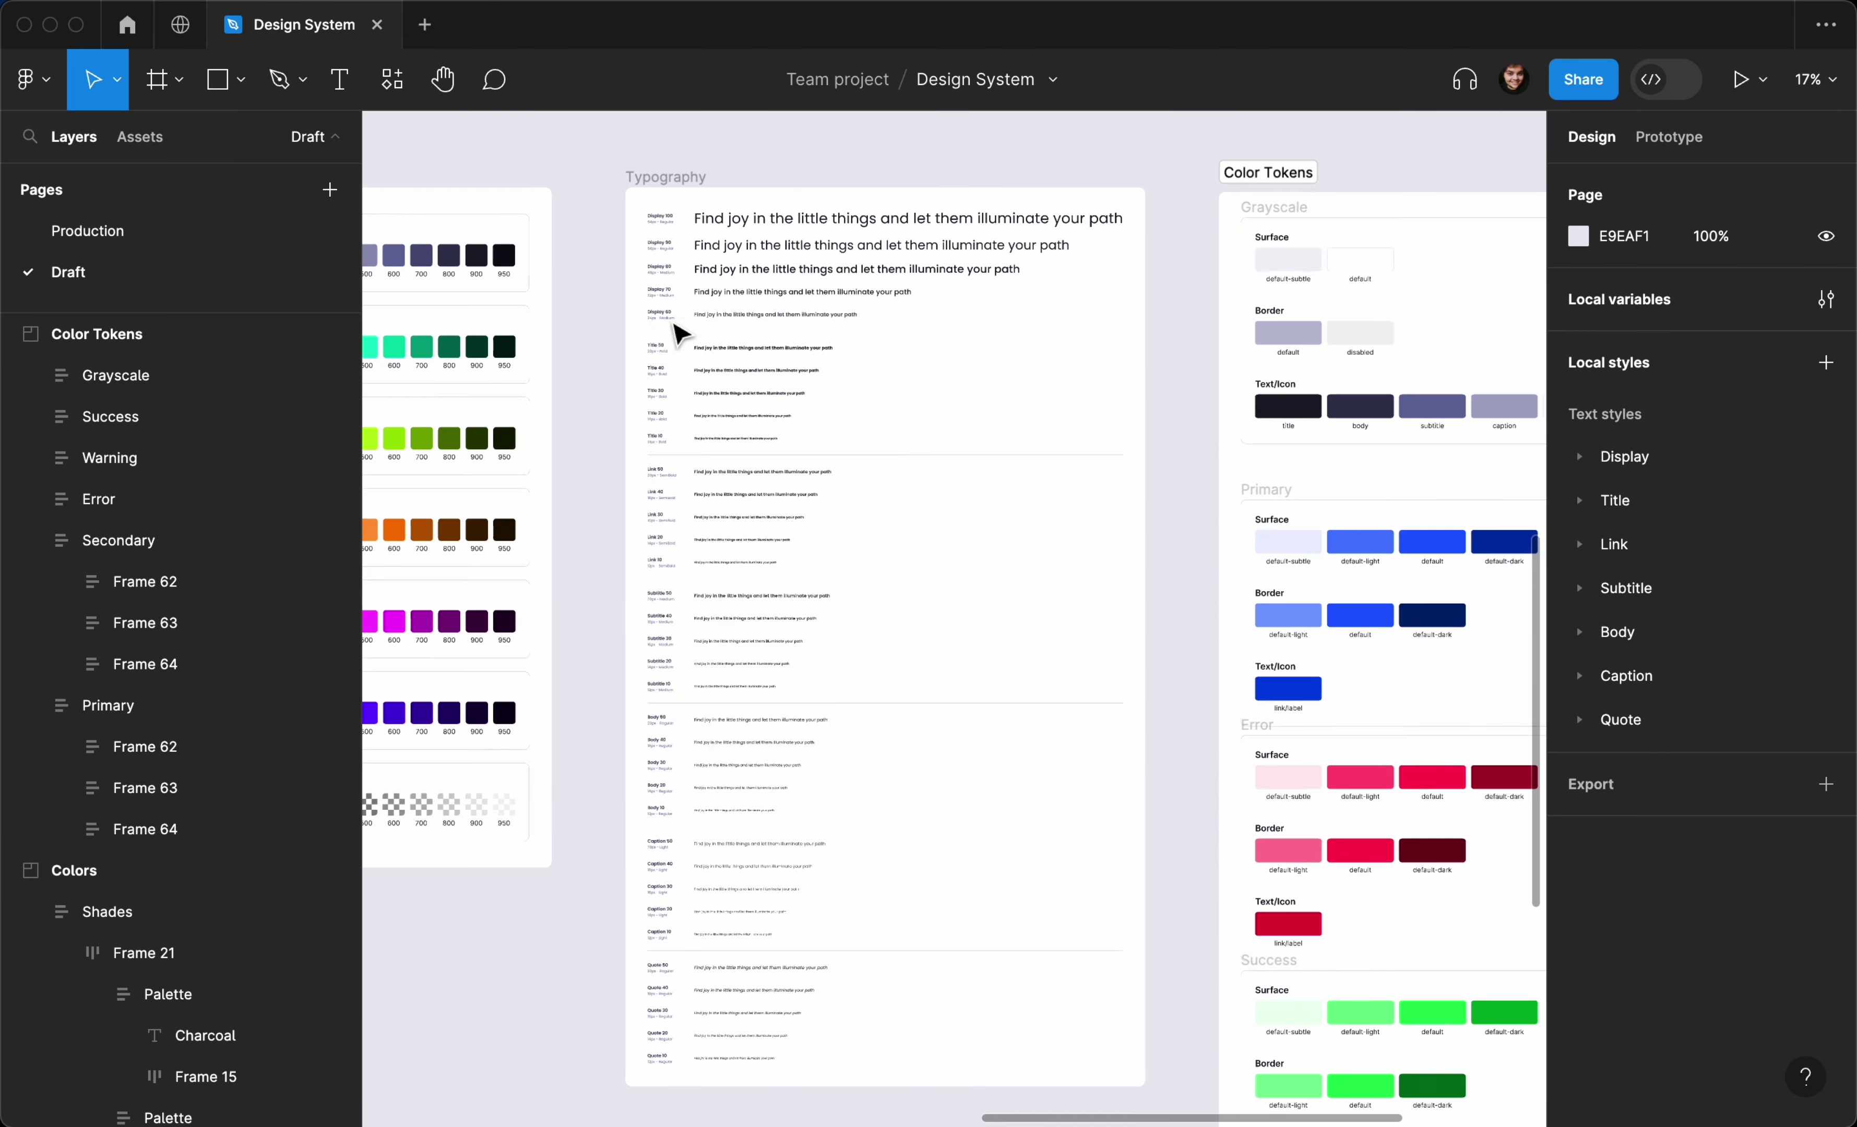
scroll(717, 342, "right", 2)
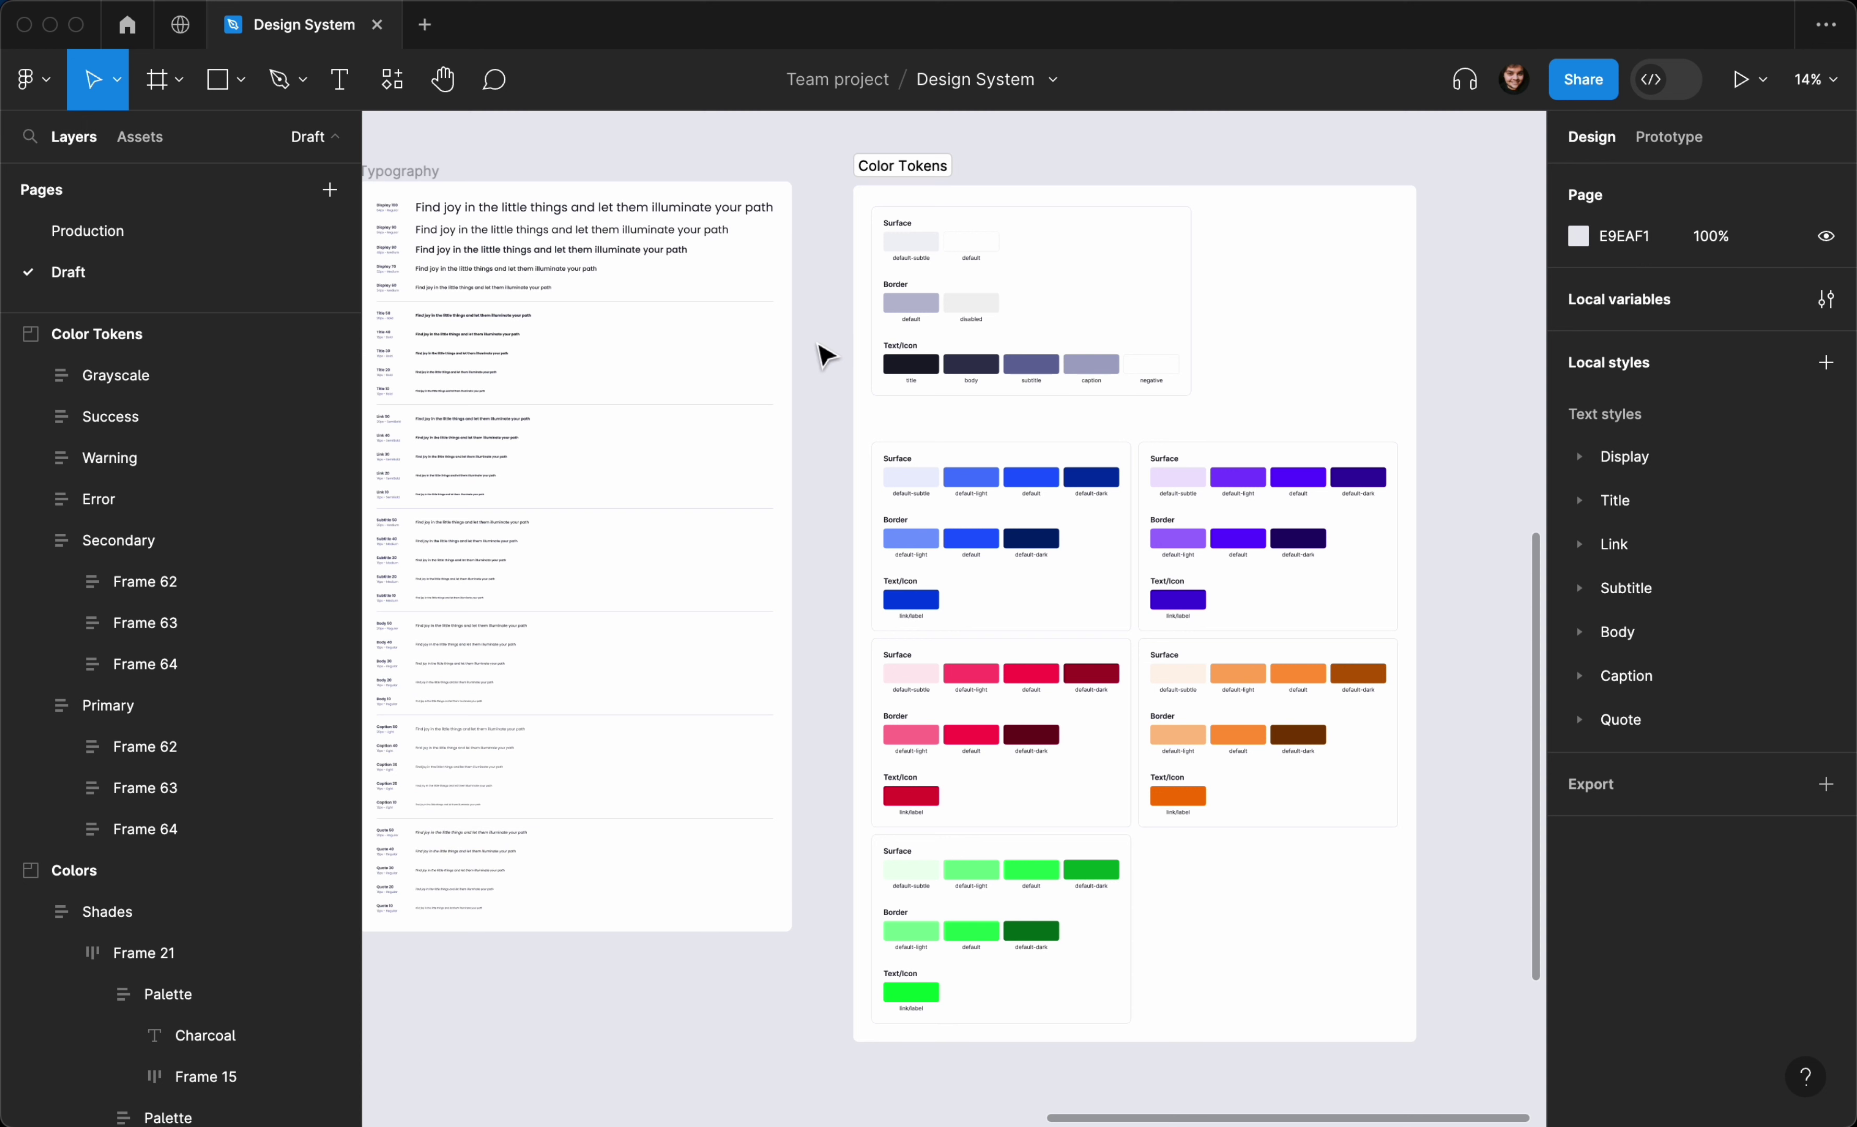
scroll(827, 353, "up", 2)
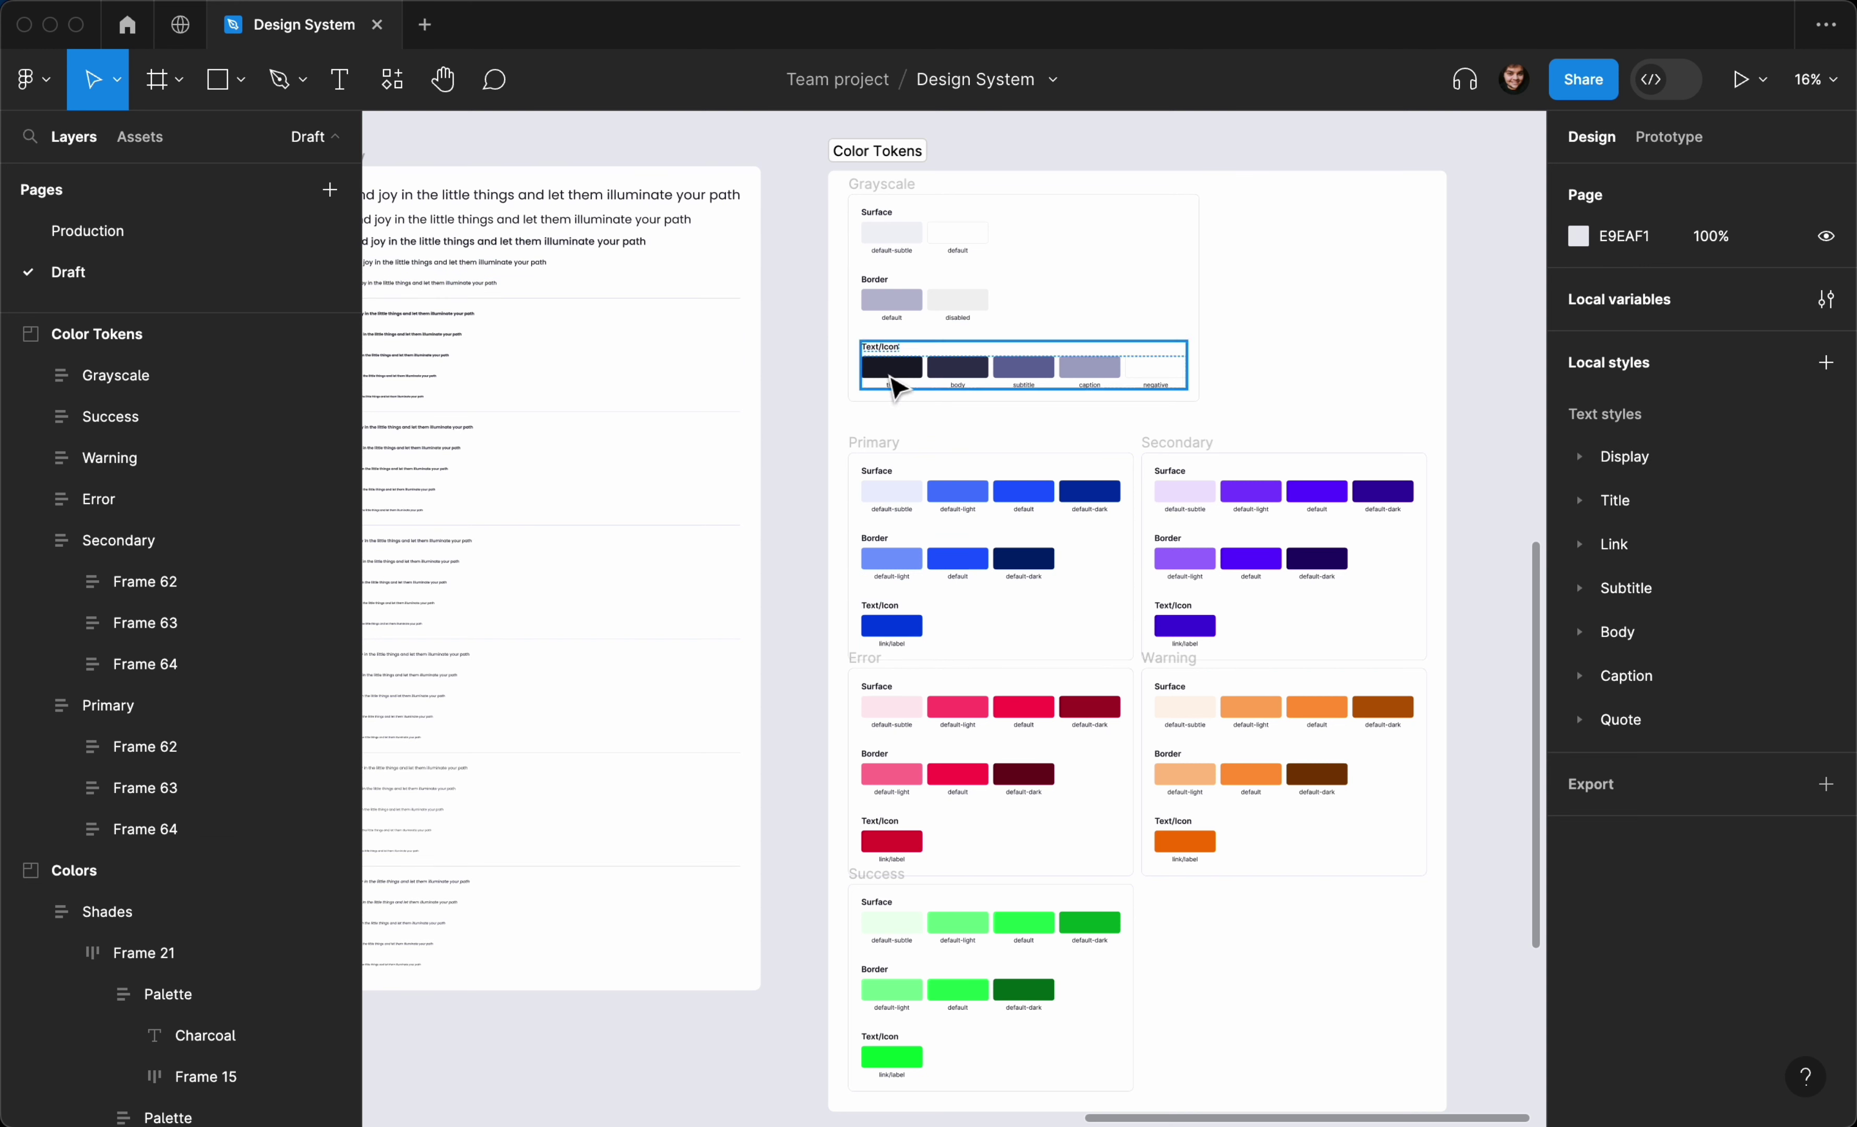
scroll(1242, 387, "right", 2)
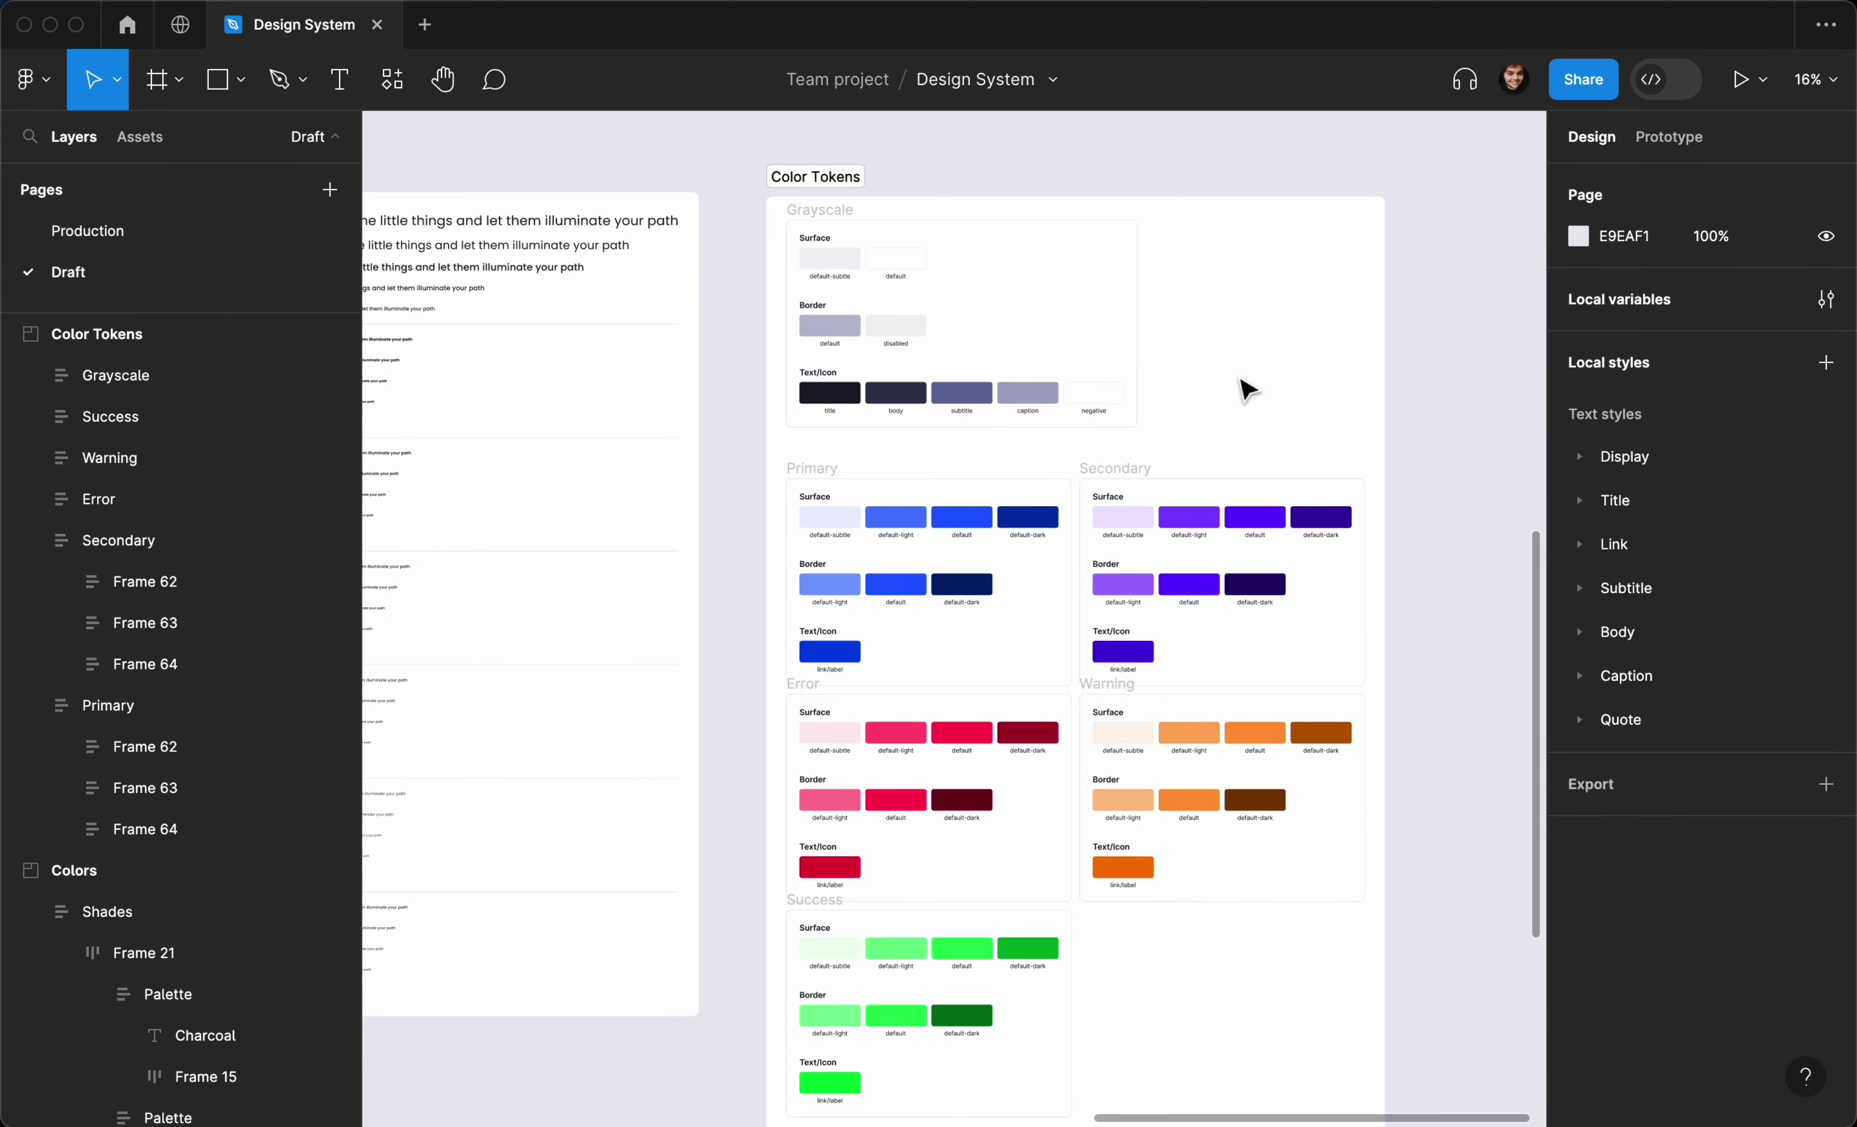
scroll(1245, 390, "right", 2)
scroll(1245, 390, "up", 2)
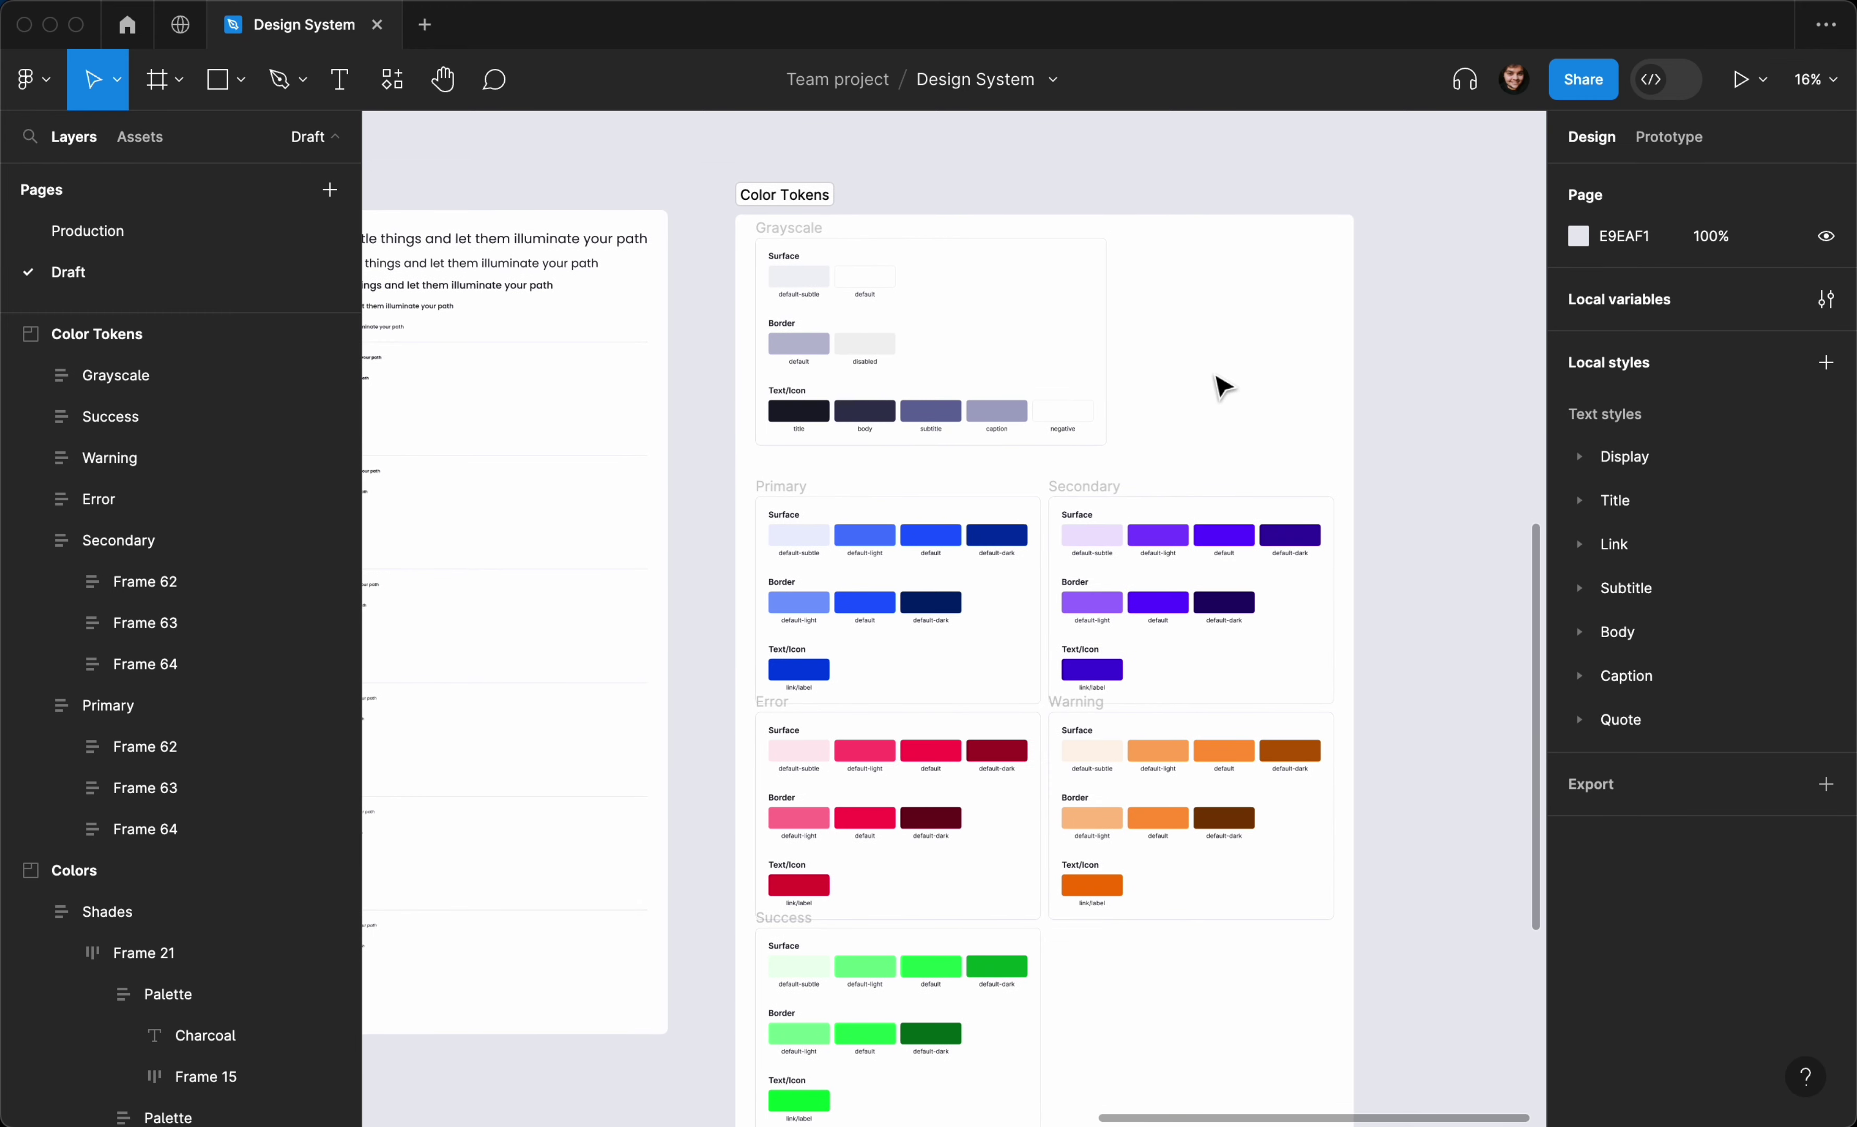
scroll(1223, 388, "up", 1)
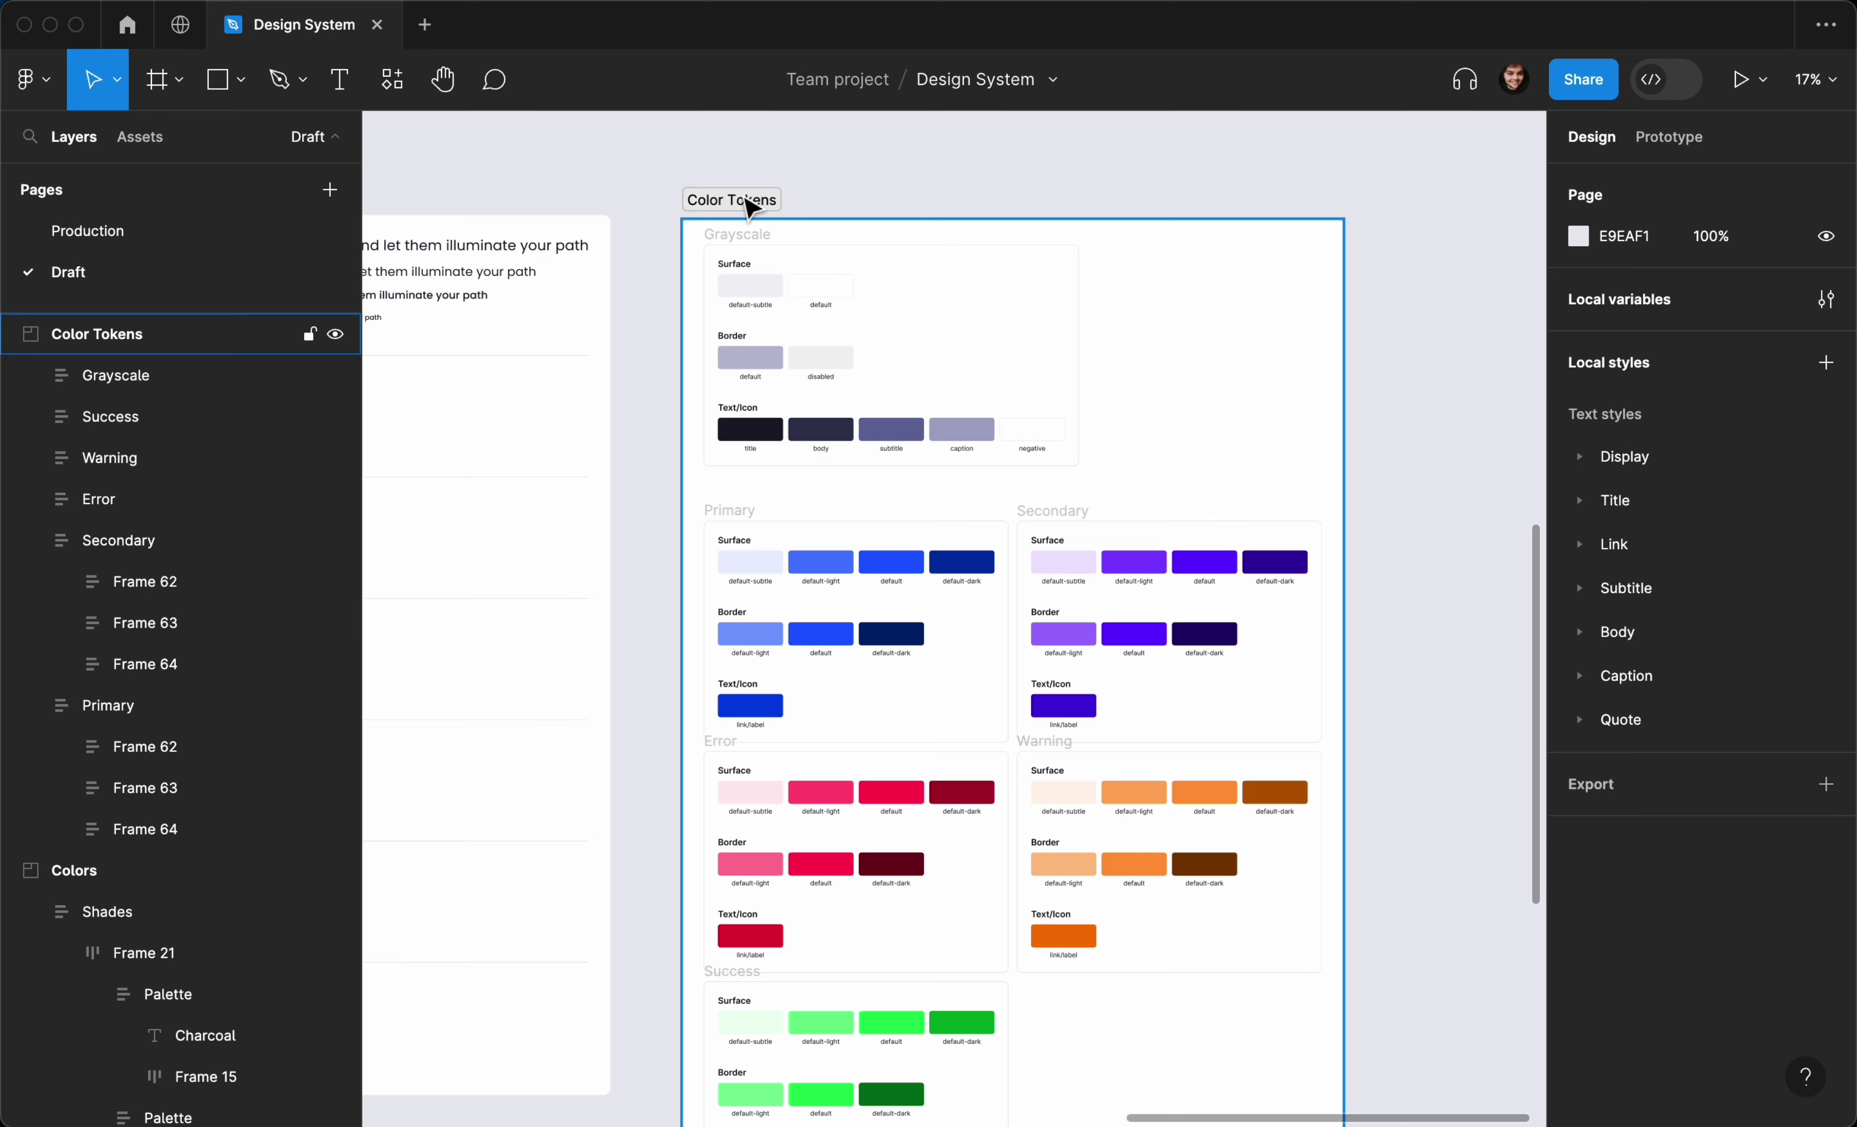
Compare the primitive shade palettes in the Colors frame with the semantic swatches in the Color Tokens frame
scroll(748, 209, "left", 10)
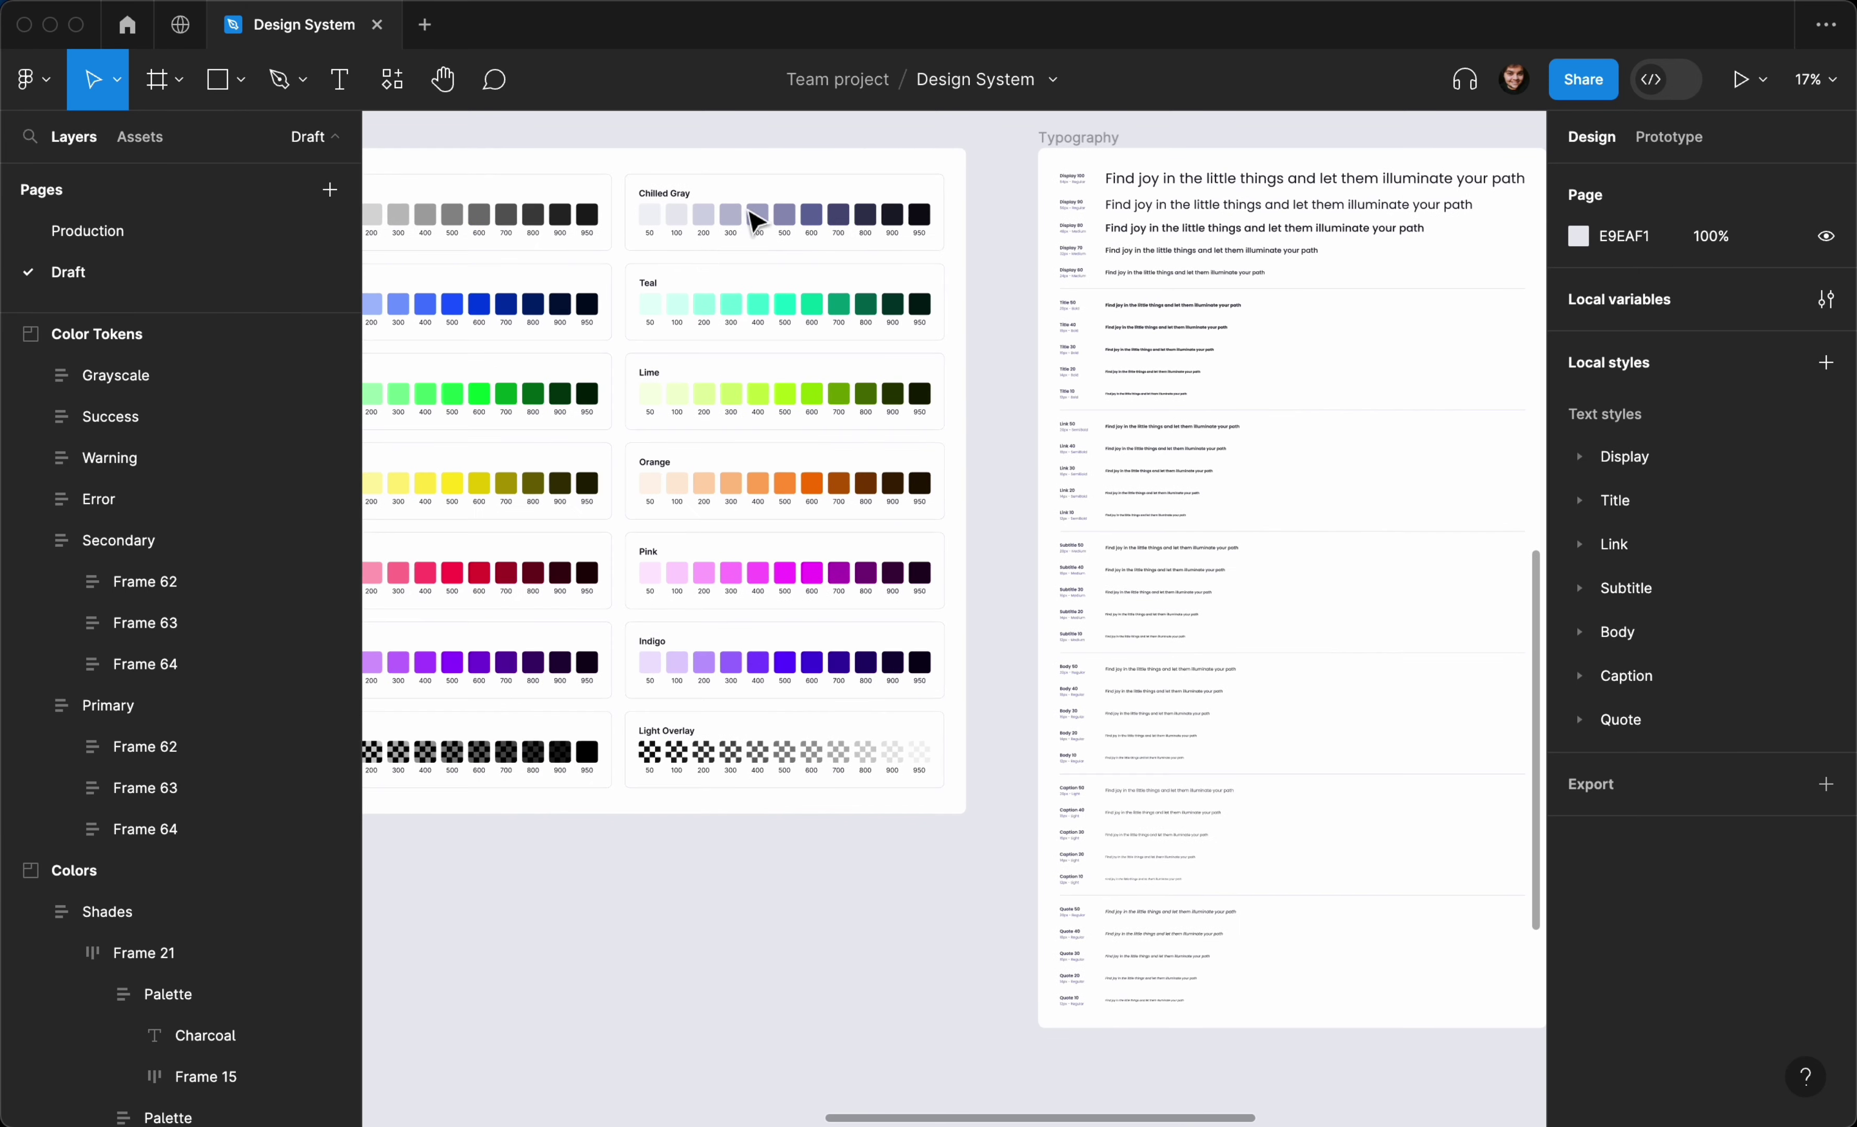
scroll(676, 282, "left", 5)
scroll(592, 236, "up", 2)
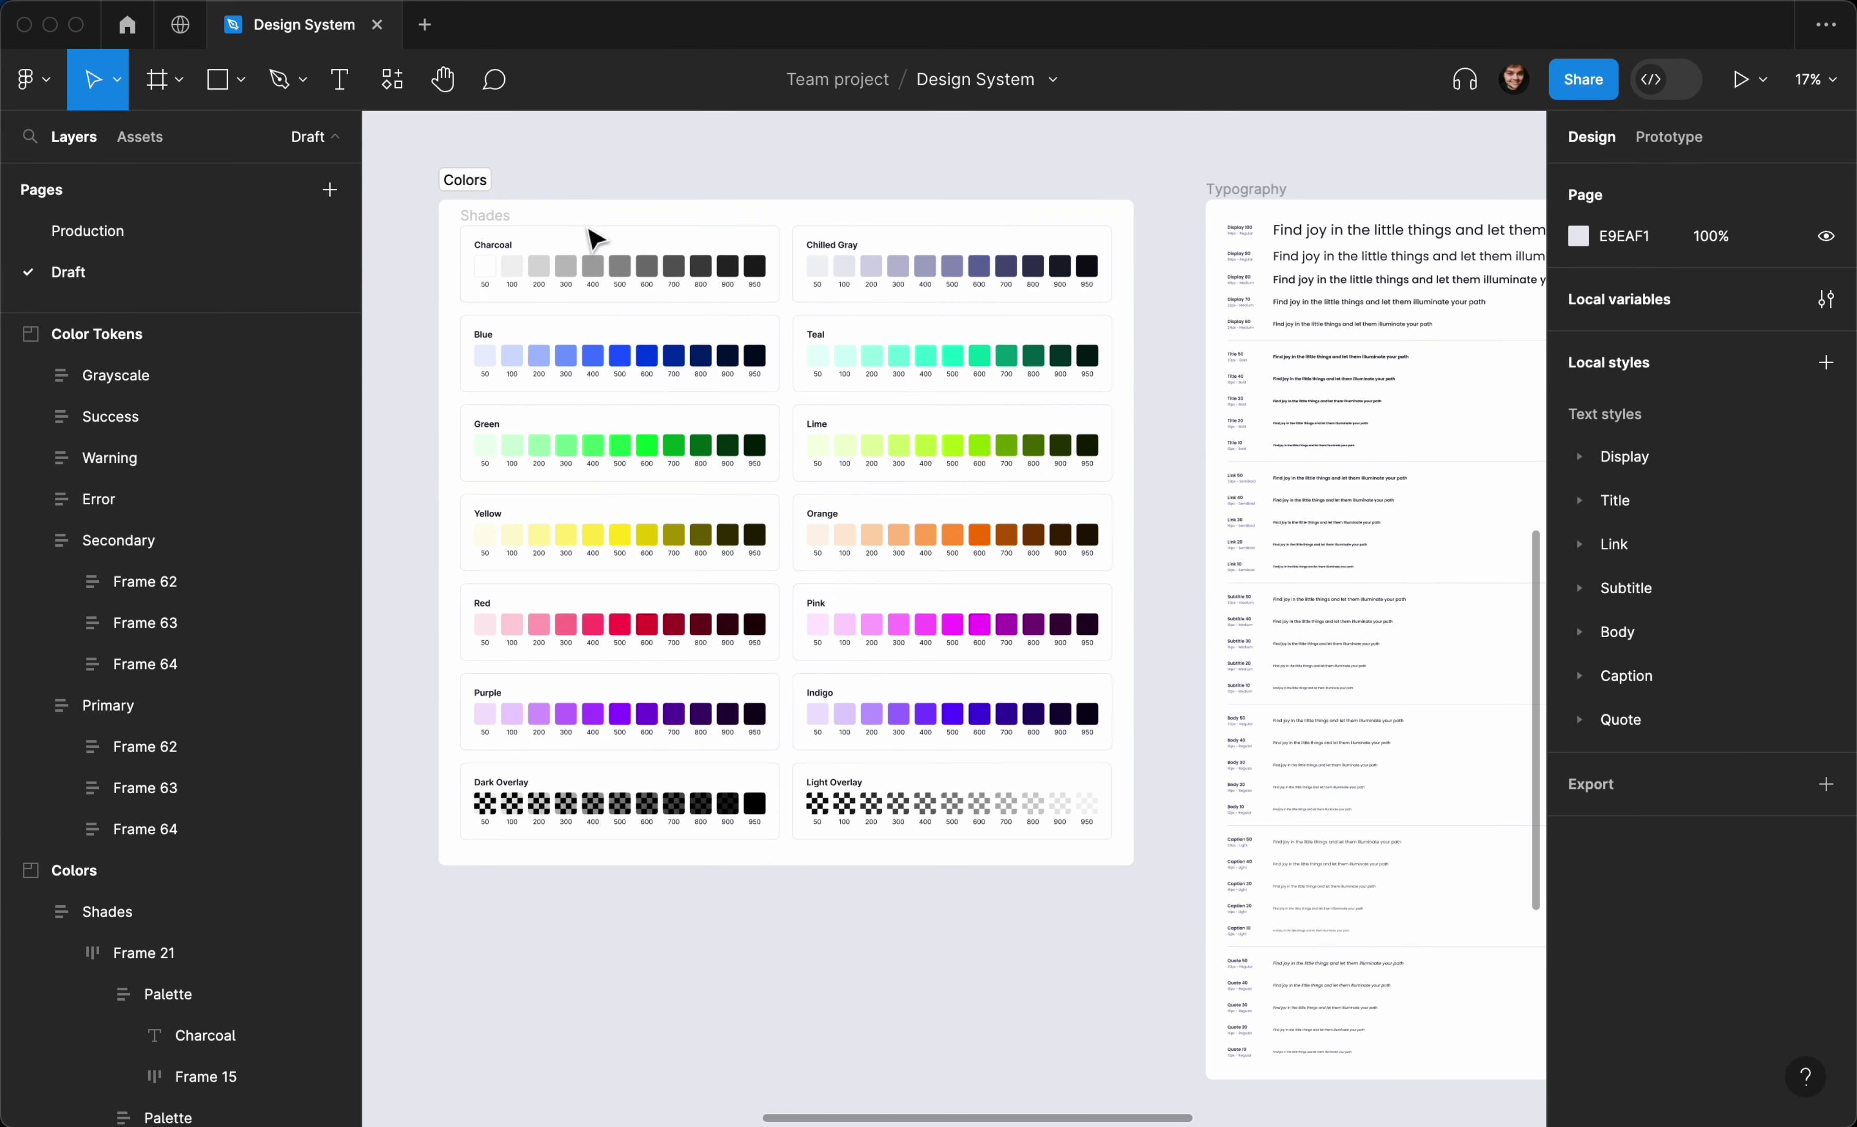
scroll(706, 426, "right", 15)
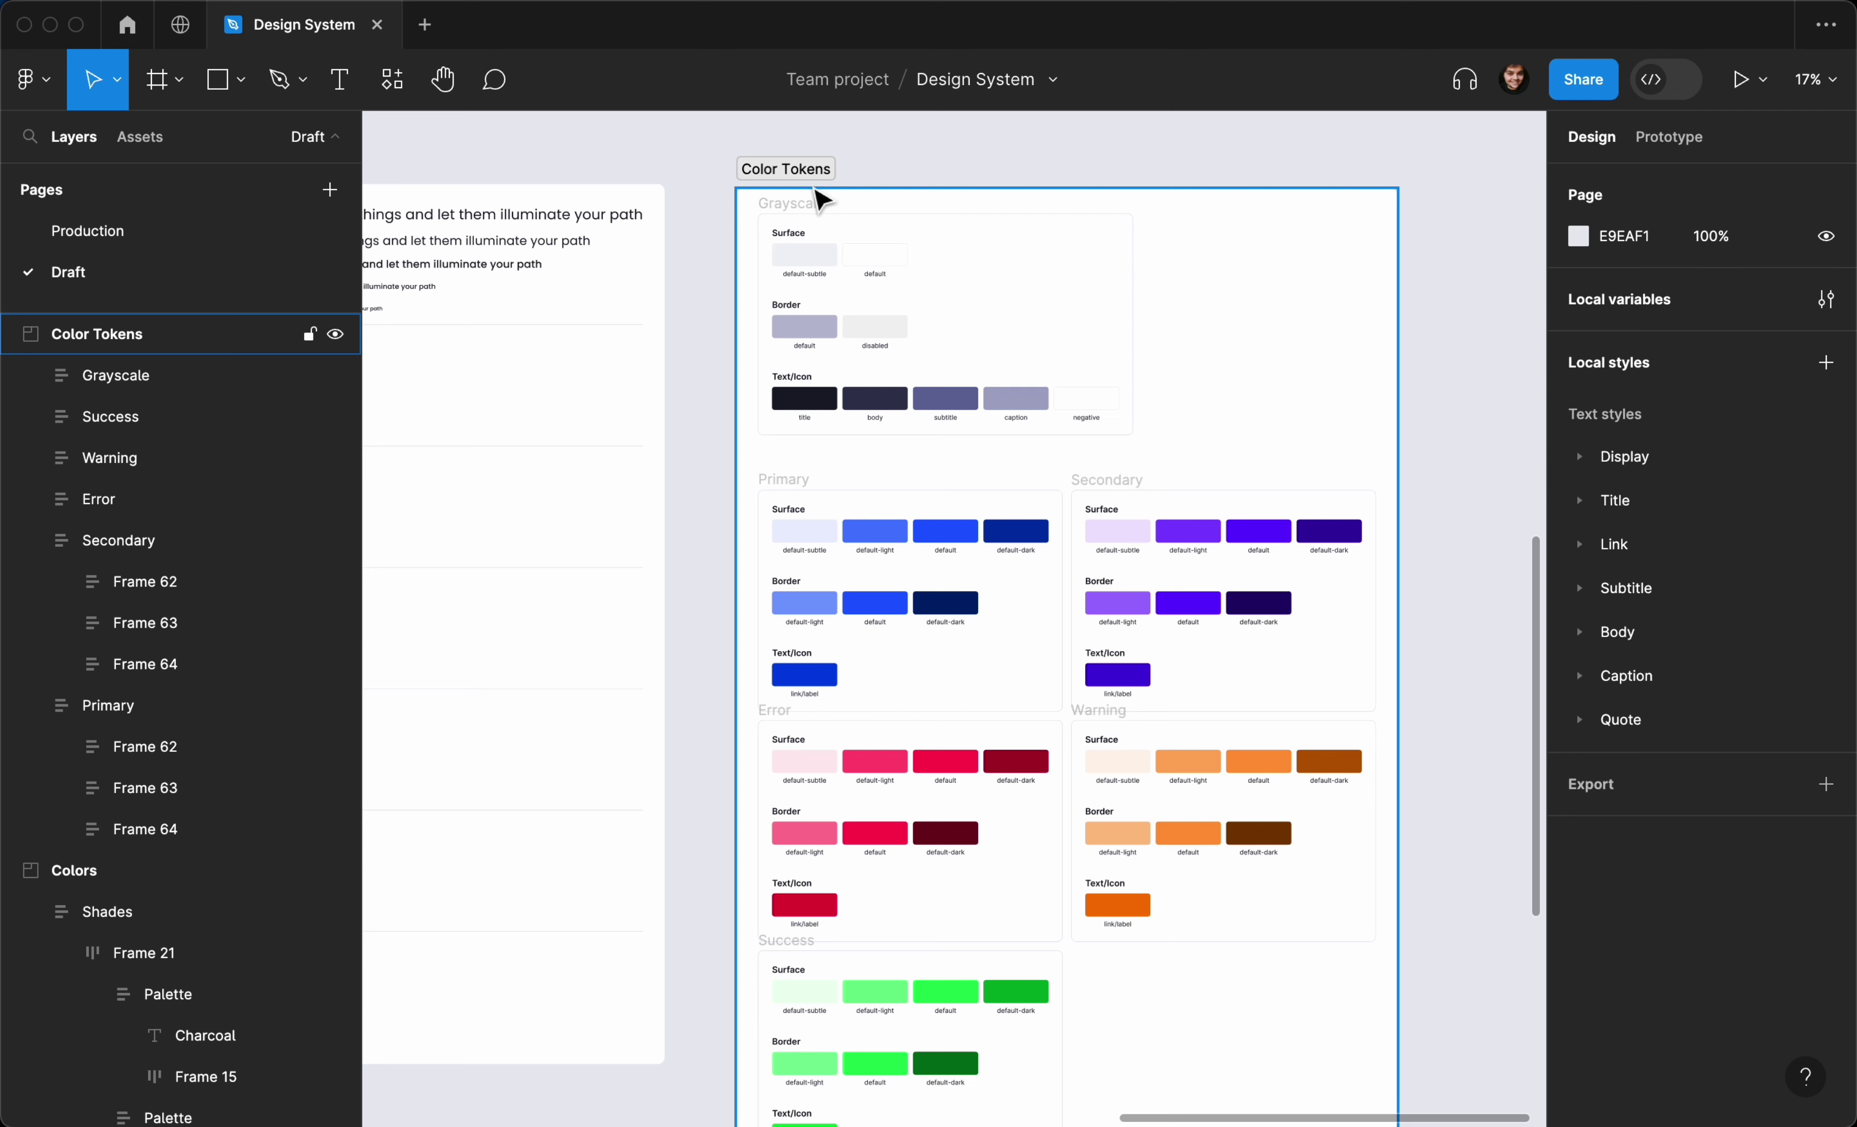
scroll(819, 201, "right", 2)
scroll(820, 202, "up", 2)
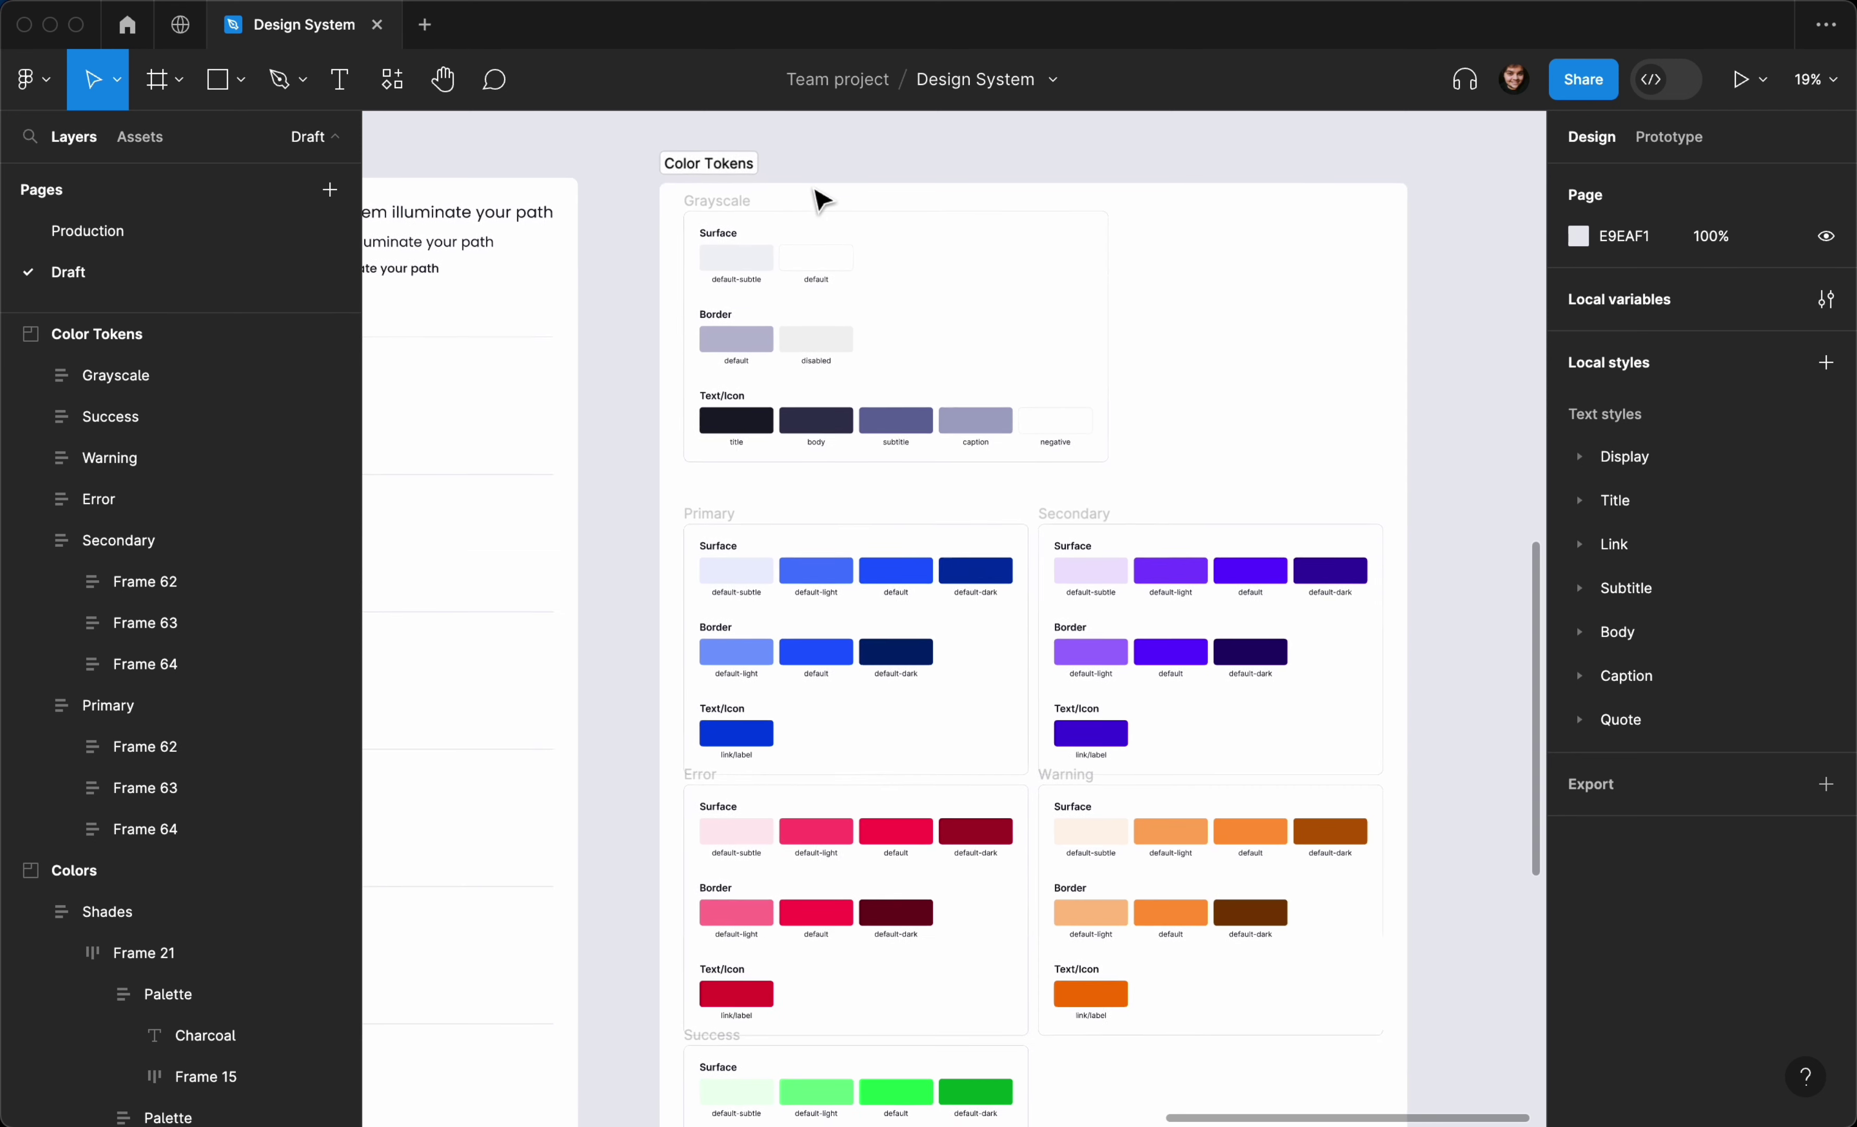
scroll(820, 202, "right", 2)
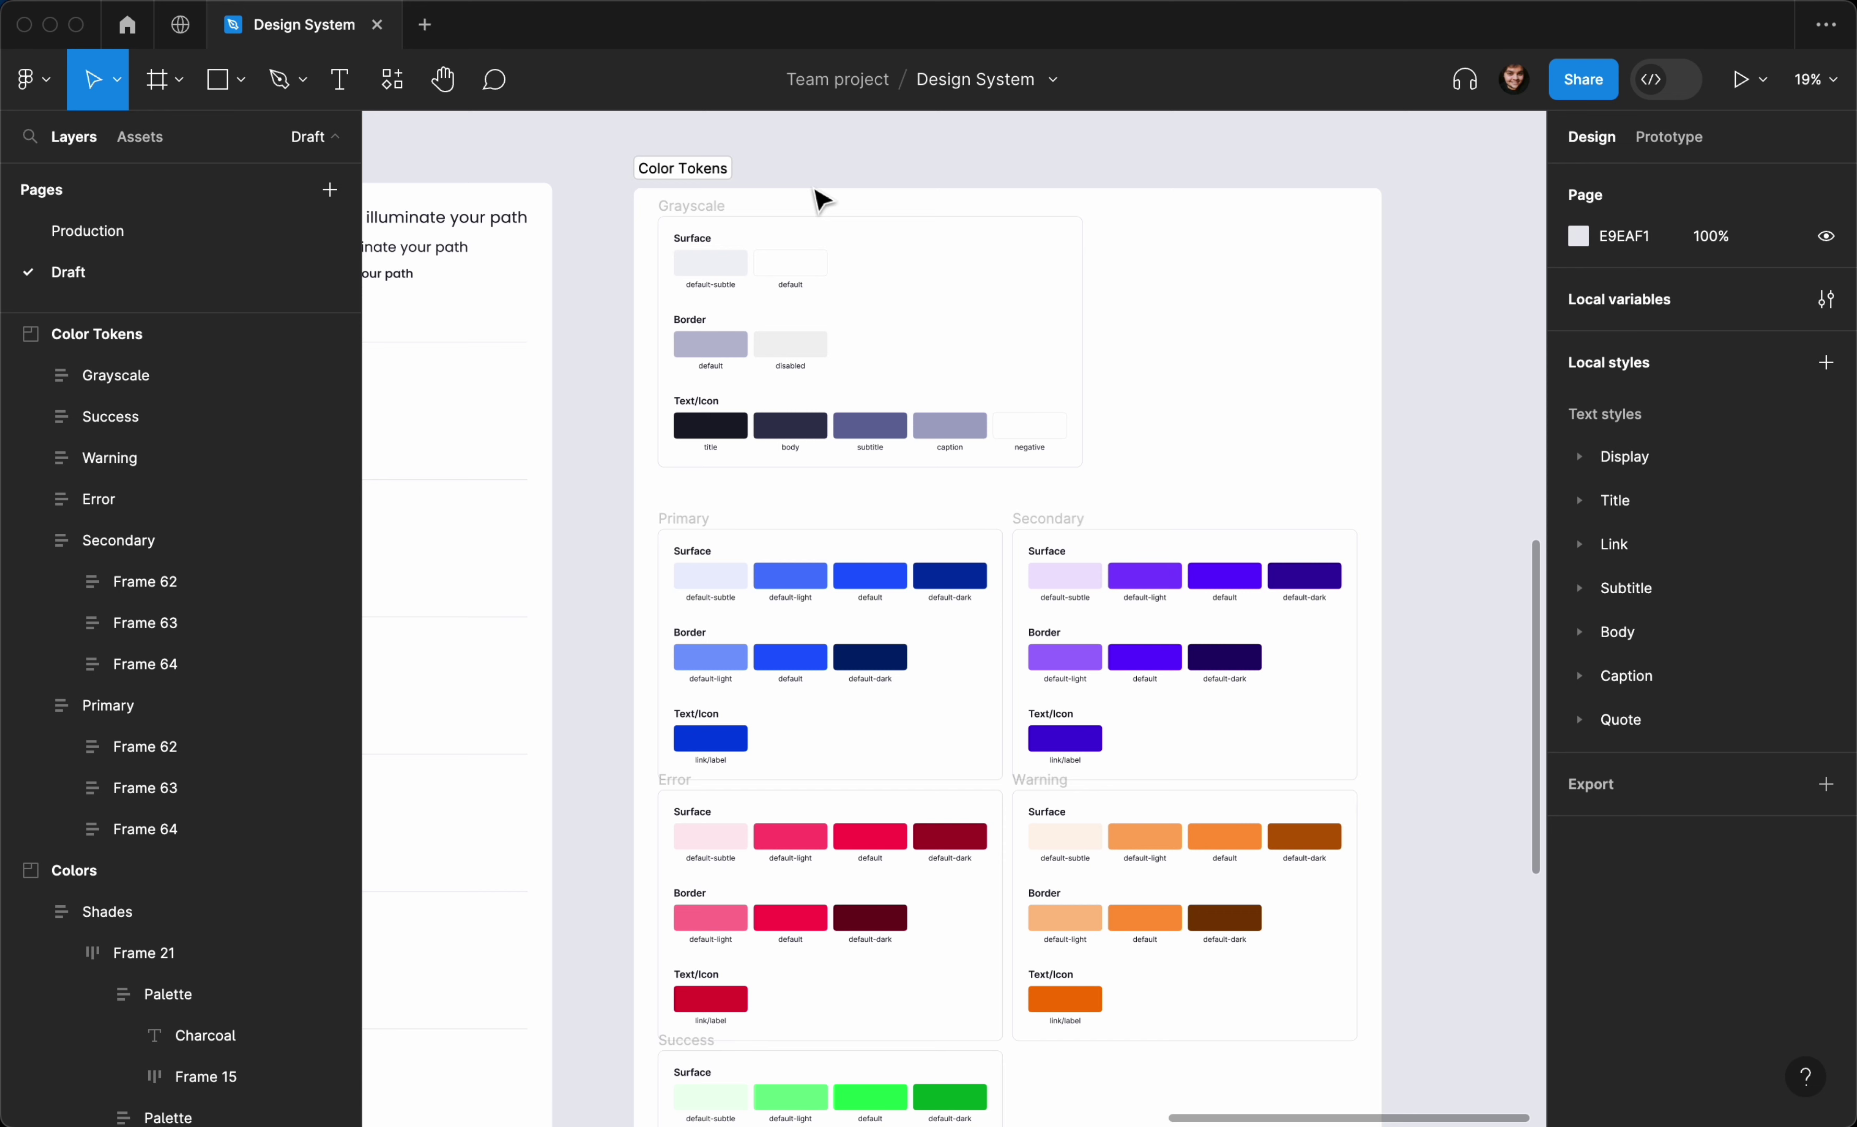
scroll(820, 202, "up", 5)
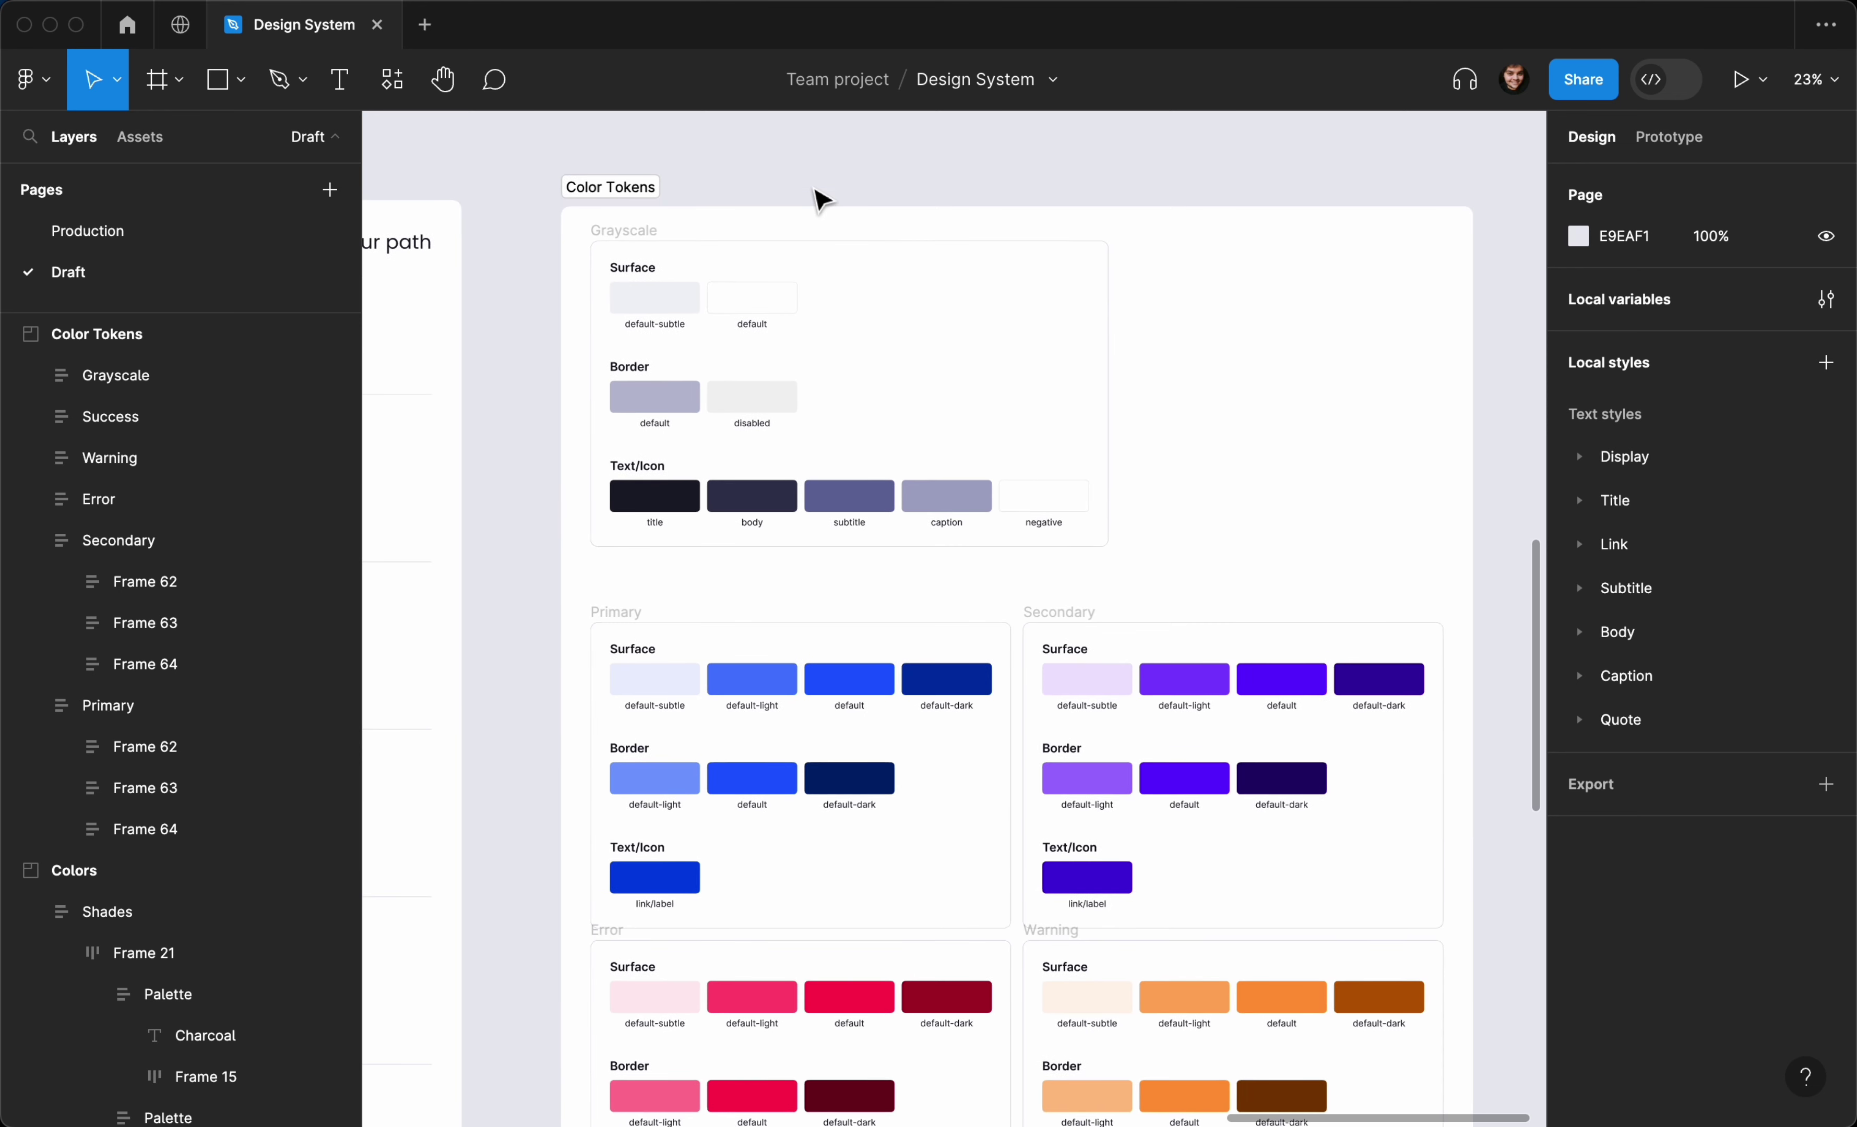
scroll(820, 201, "right", 2)
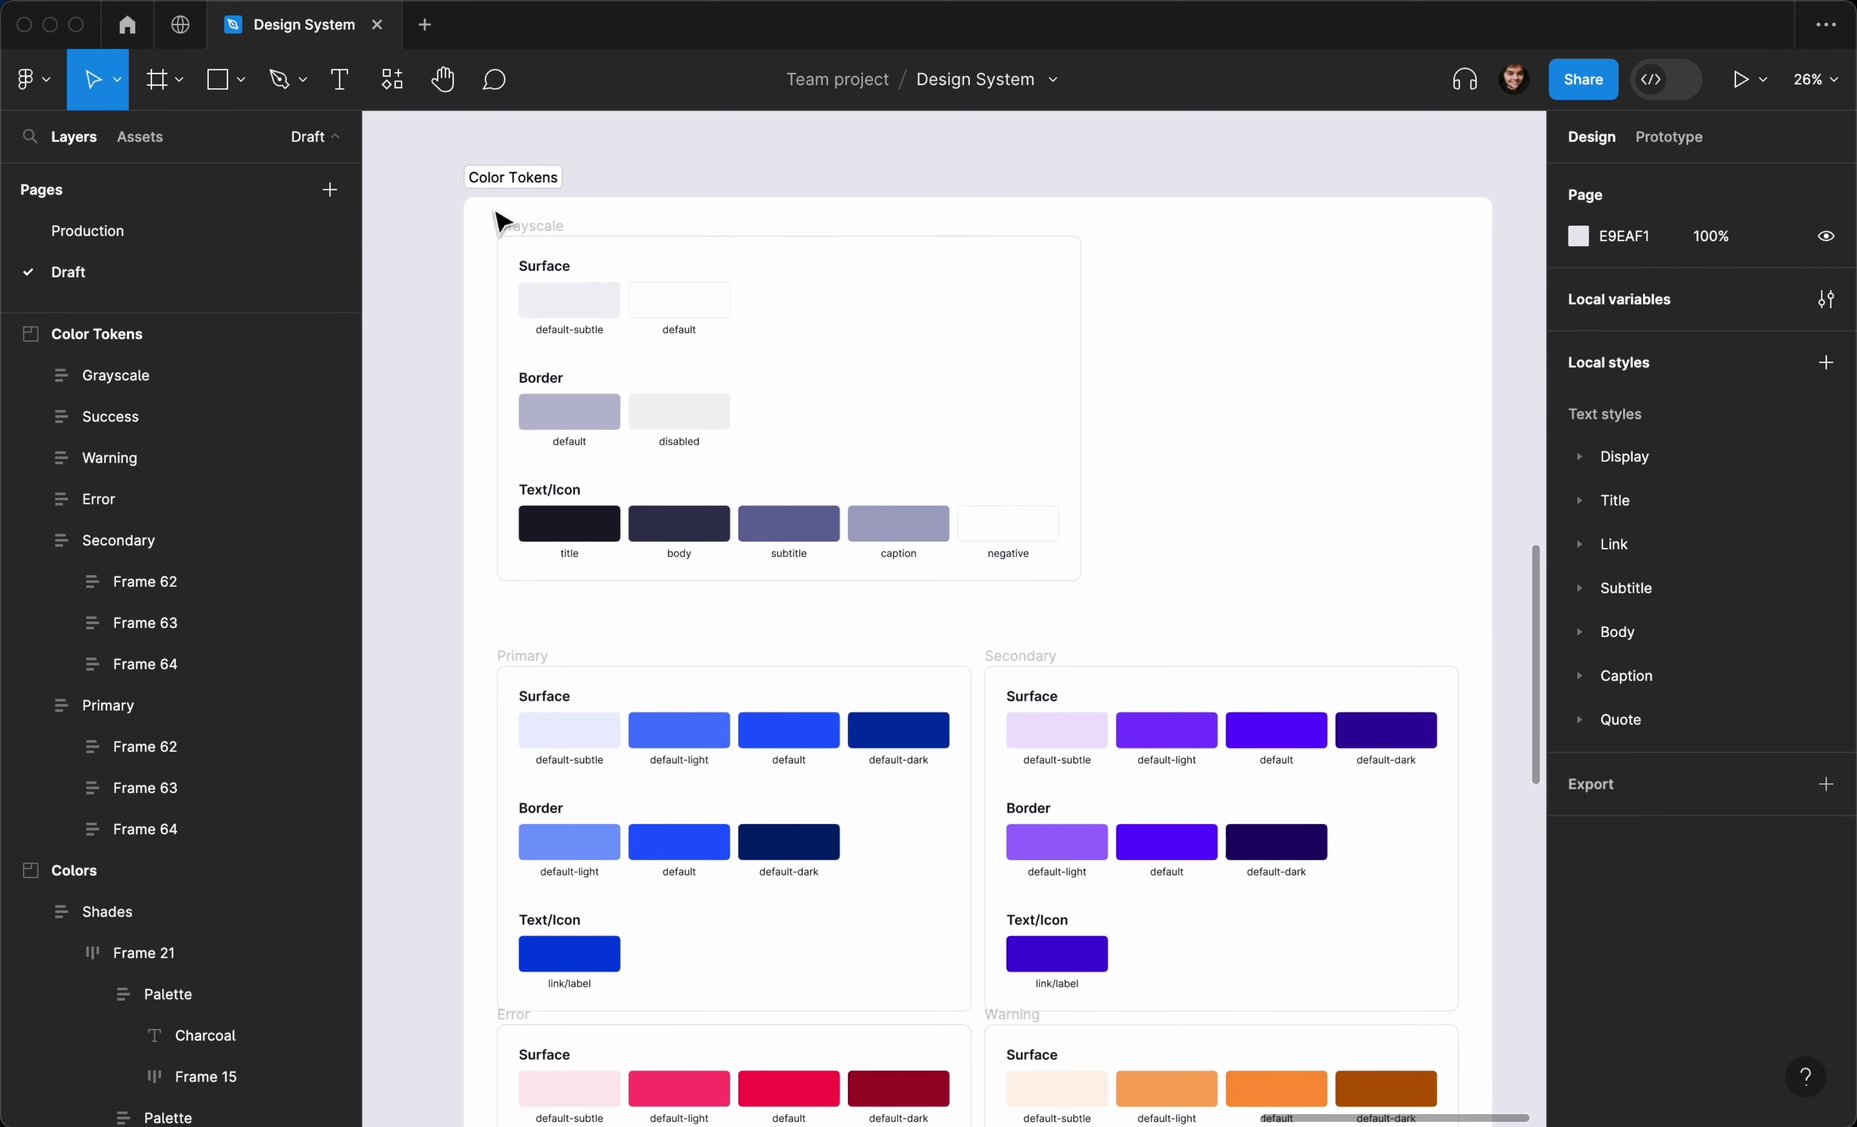
scroll(451, 261, "right", 1)
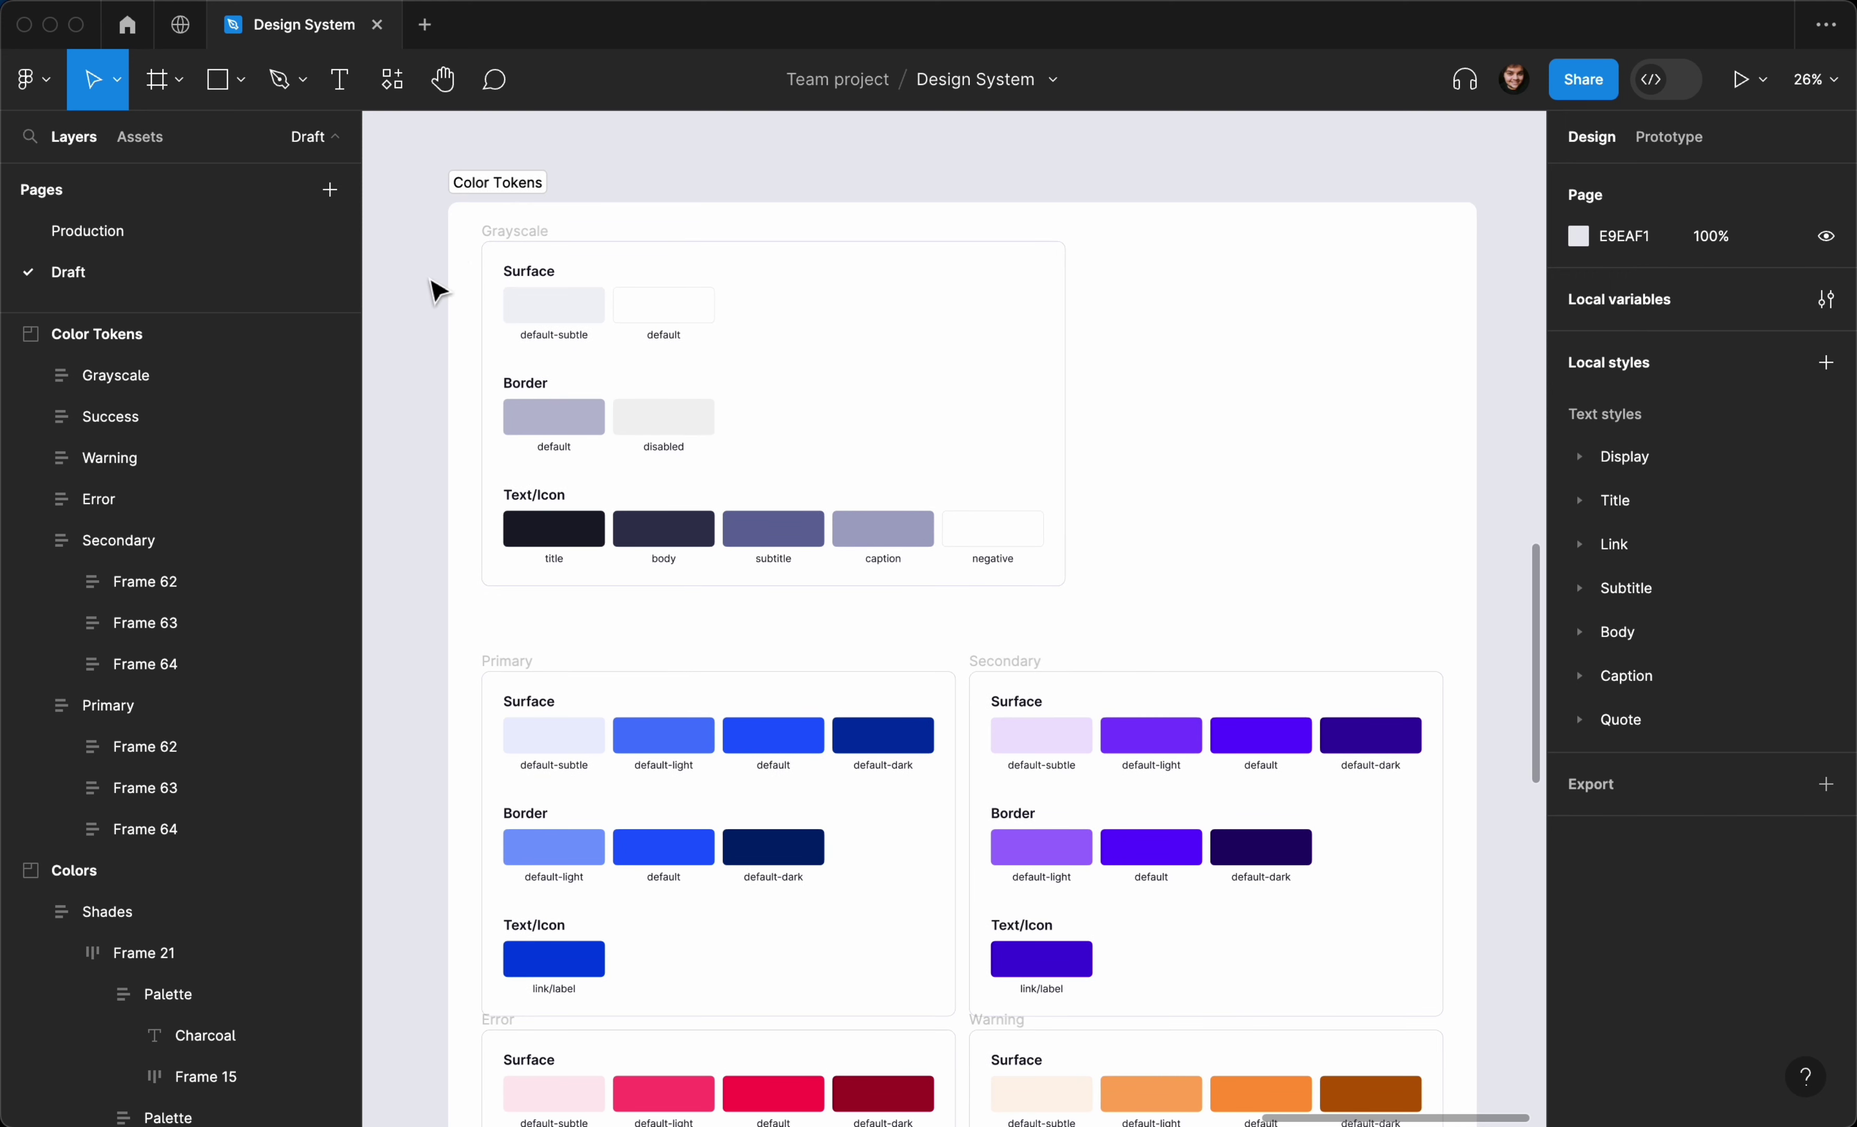
scroll(445, 300, "up", 1)
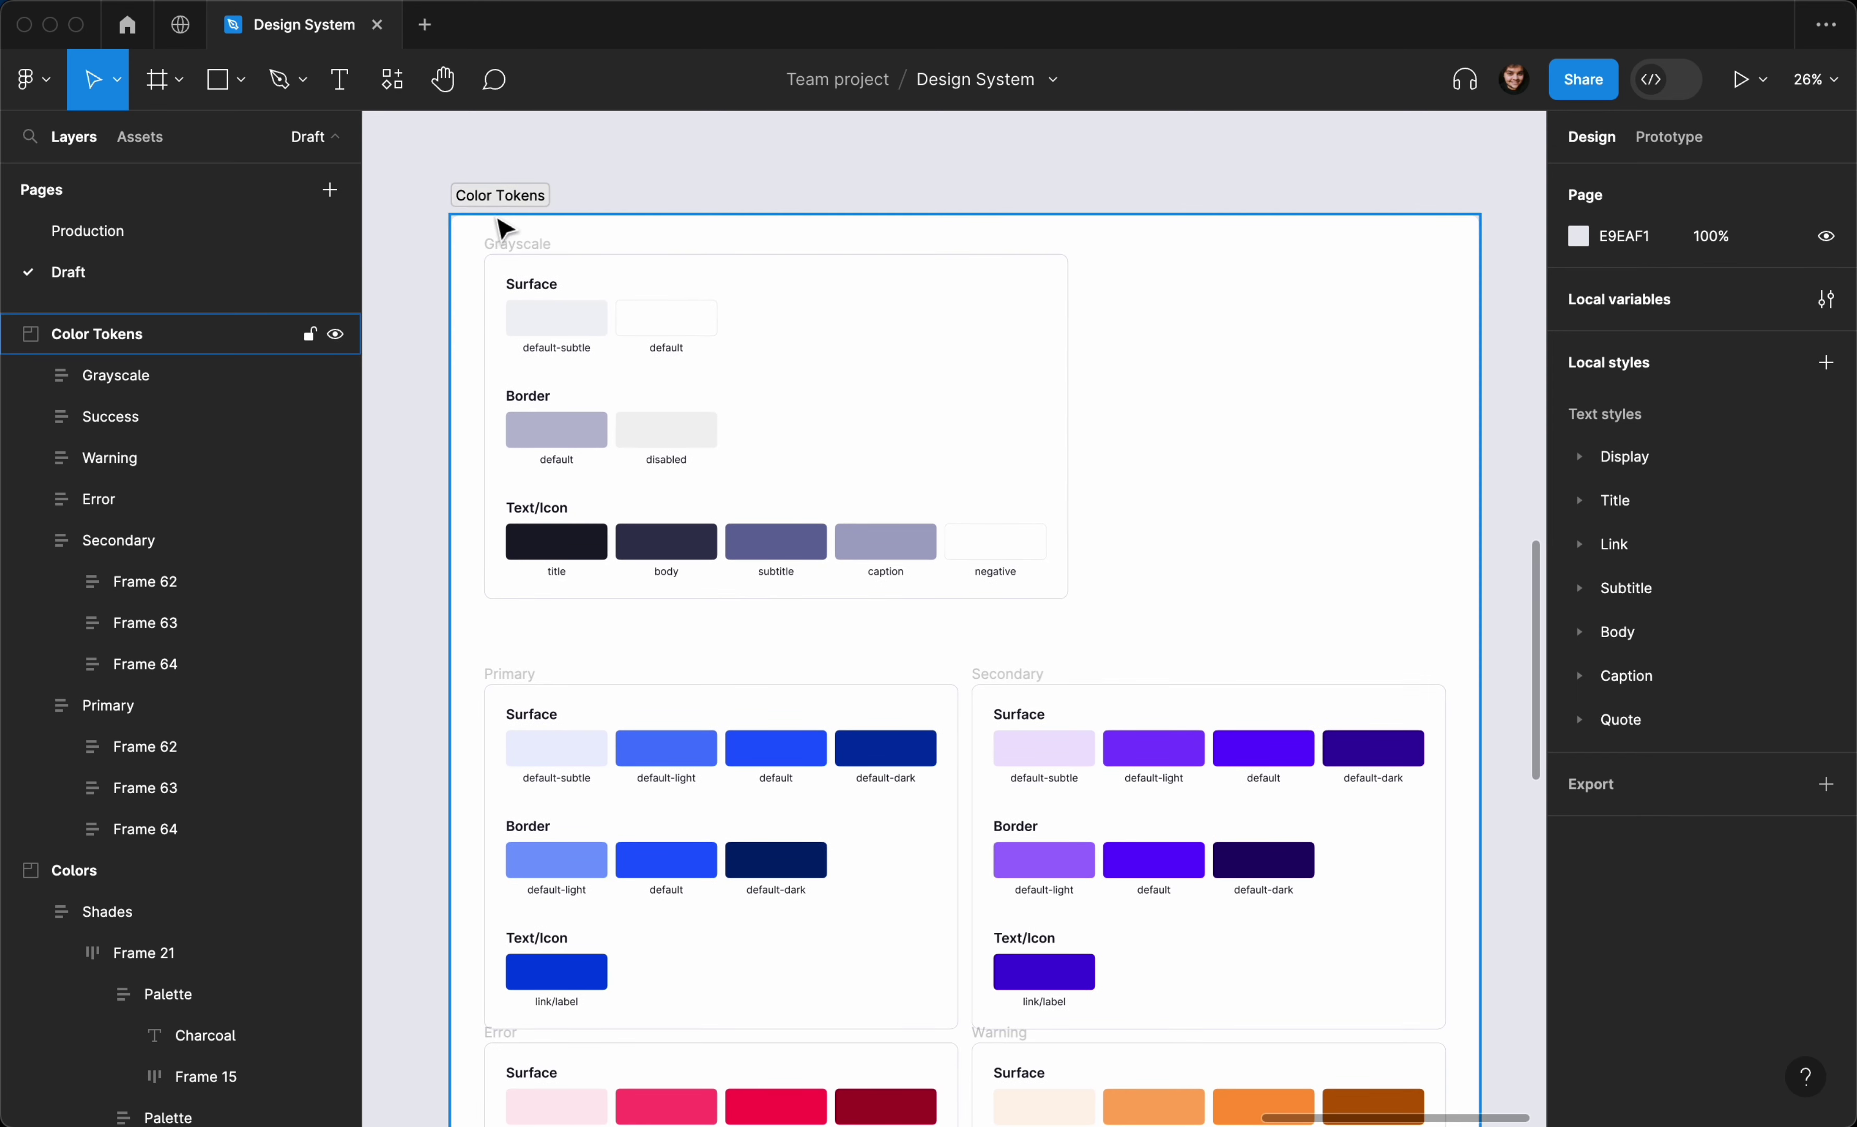
Examine the Surface, Border and Text/Icon swatches of the Primary, Secondary, Error, Warning and Success token groups
scroll(512, 258, "down", 3)
scroll(512, 258, "down", 4)
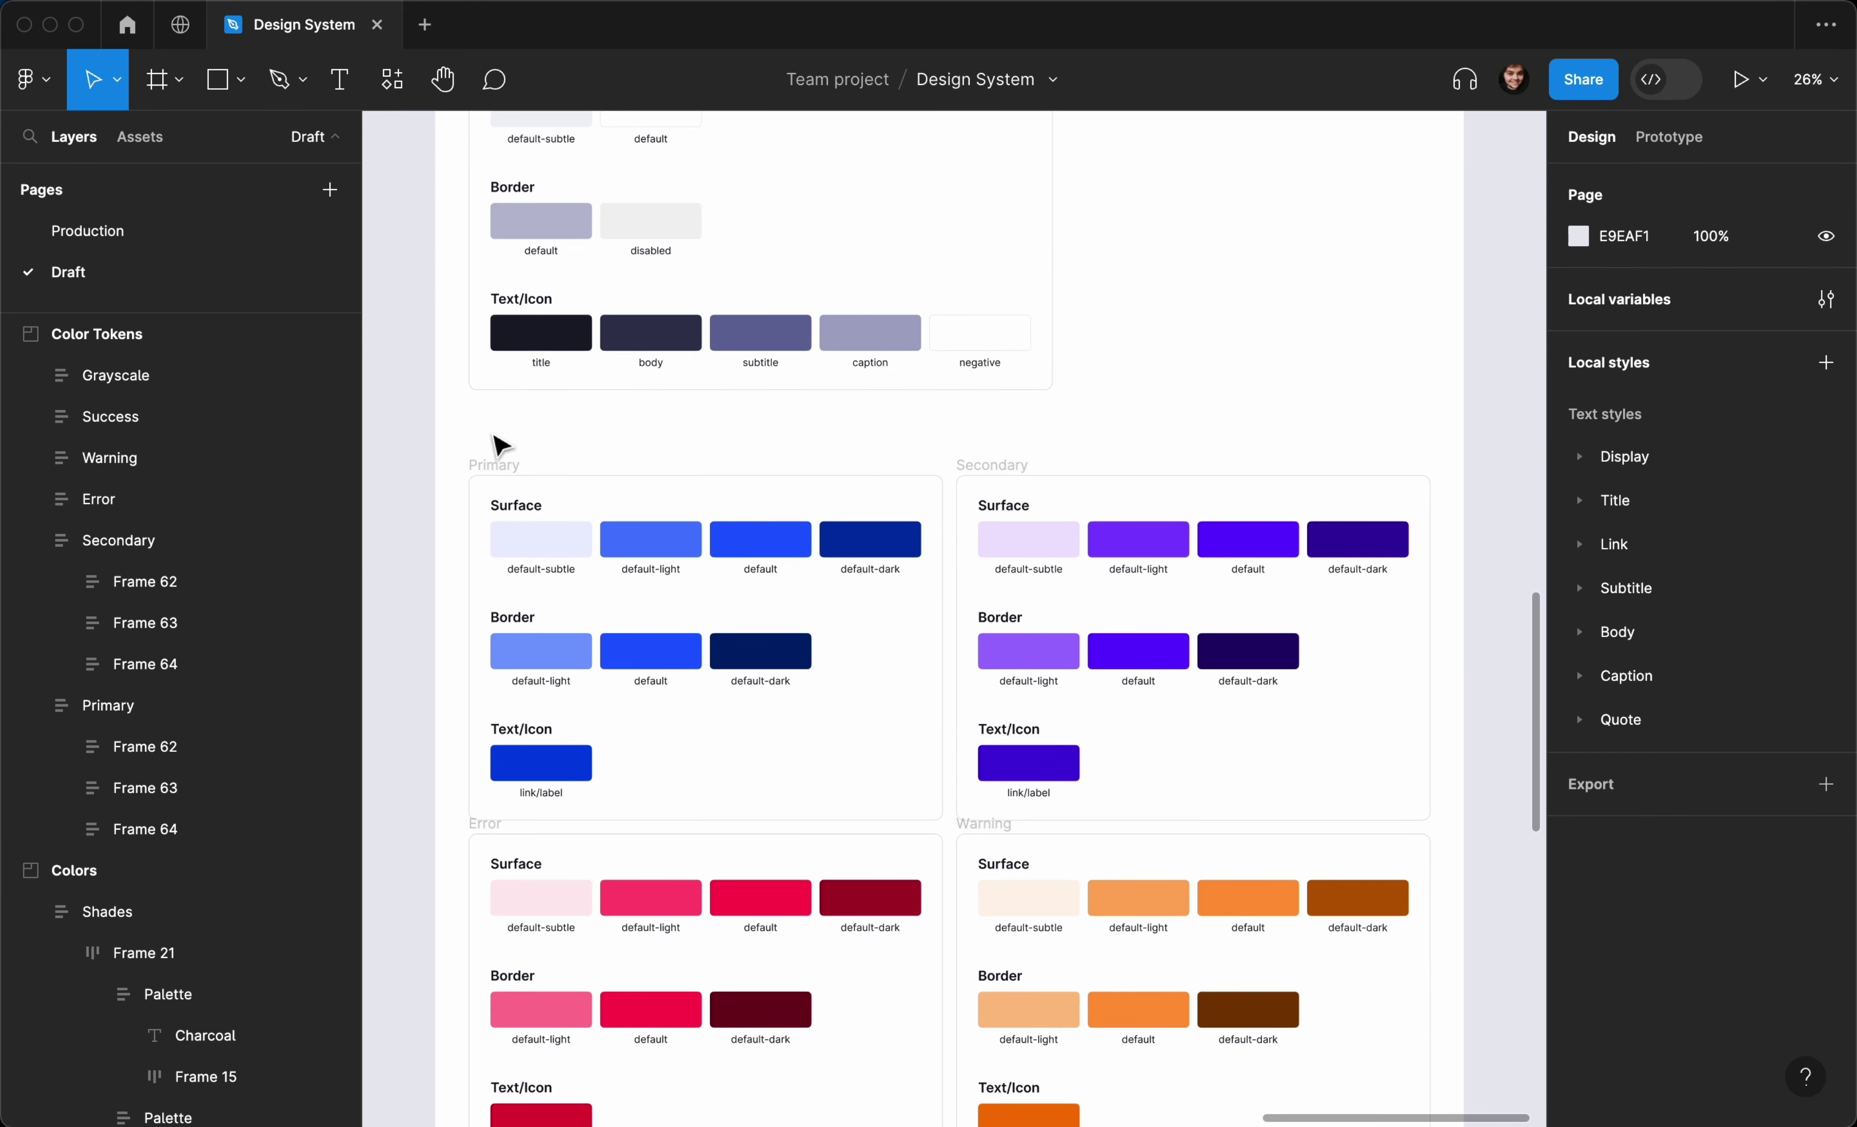
left_click(649, 760)
scroll(706, 741, "down", 2)
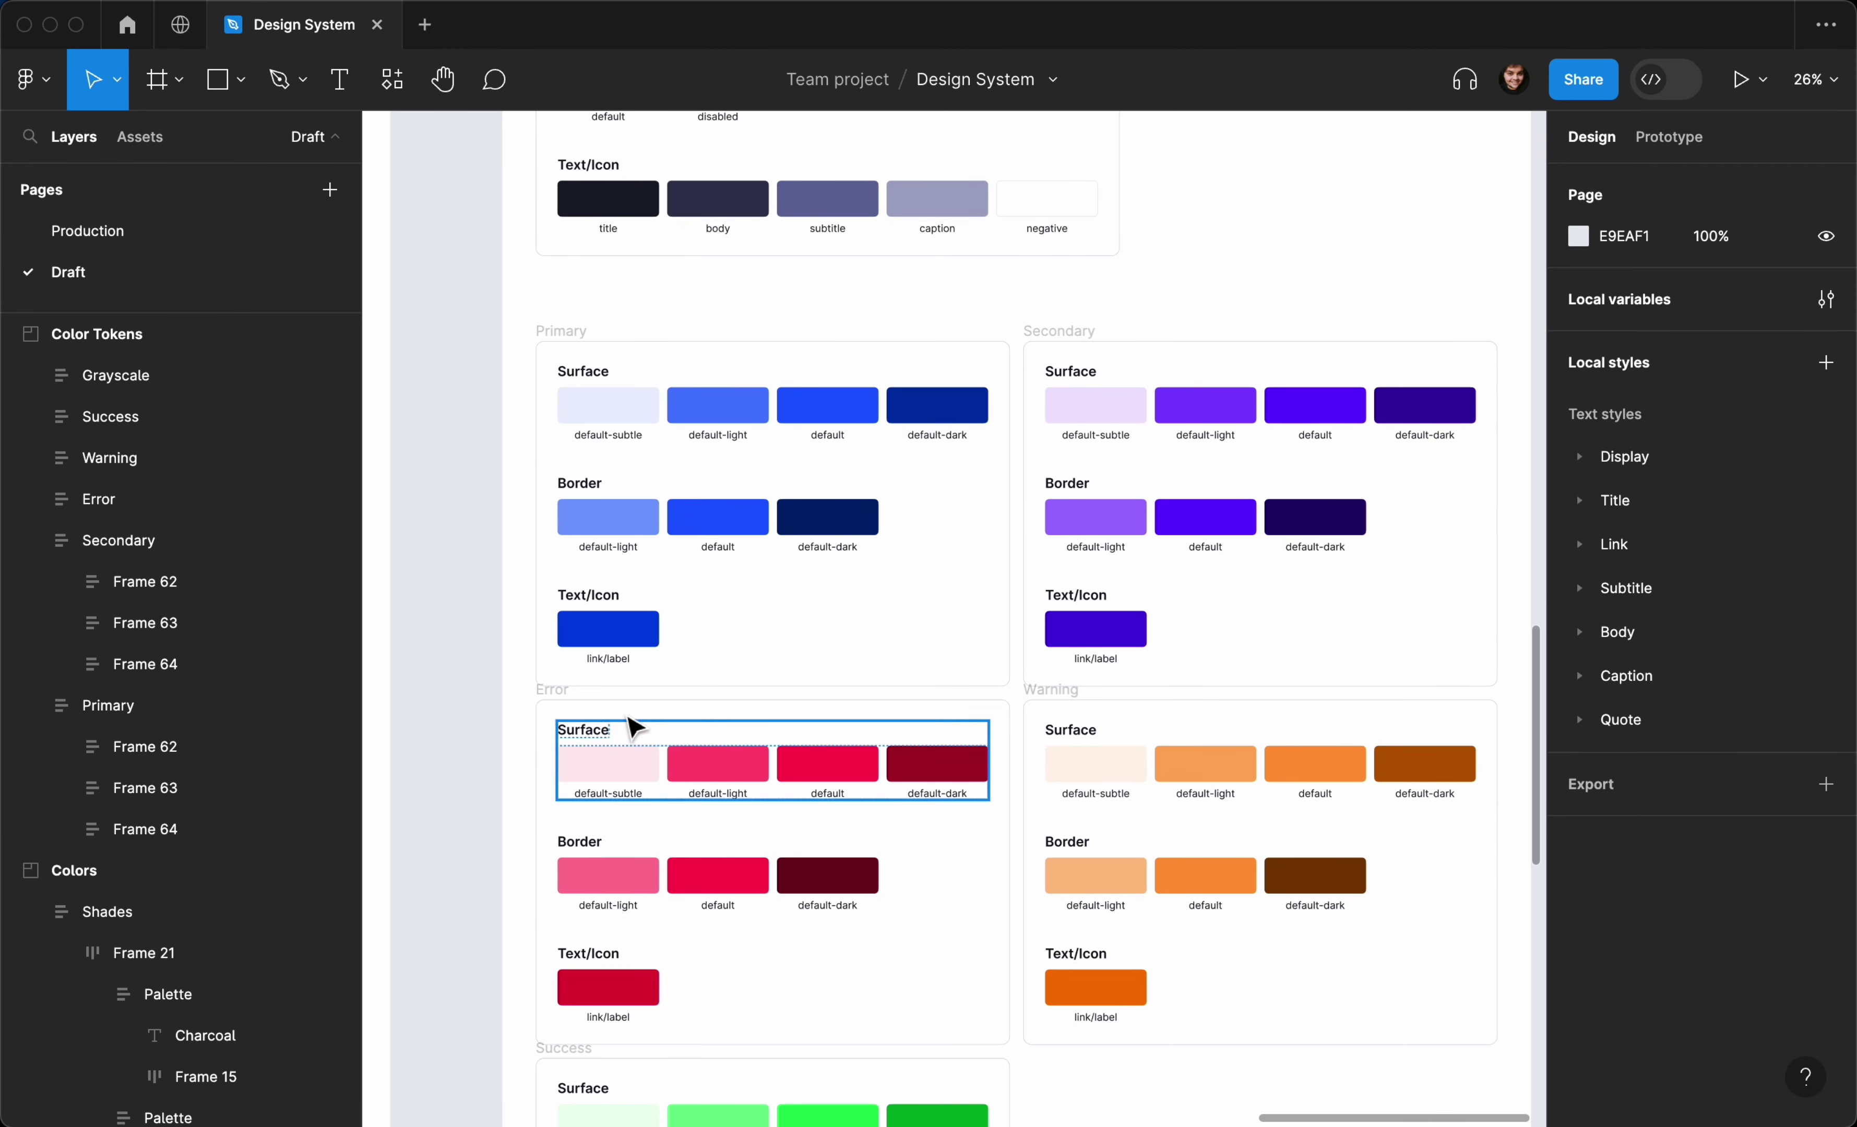
scroll(948, 798, "down", 3)
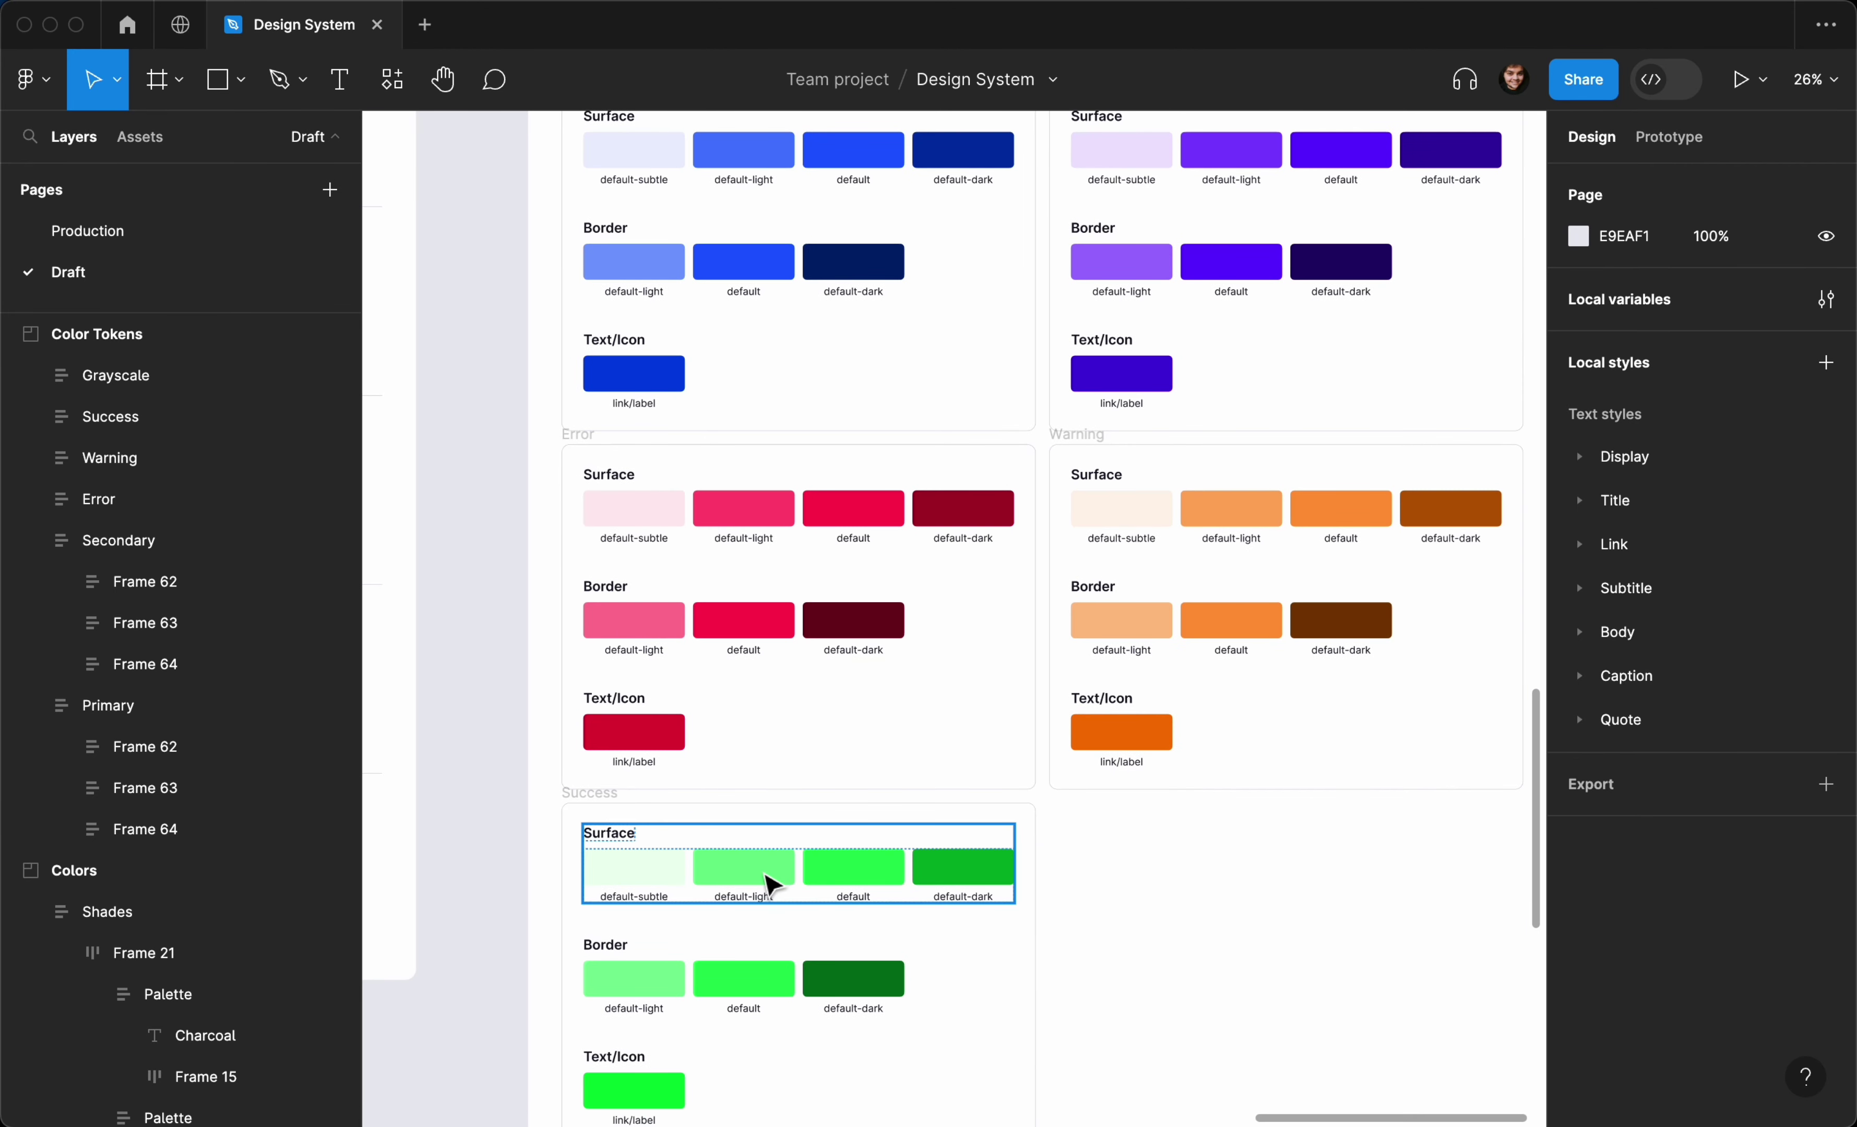
scroll(774, 813, "up", 5)
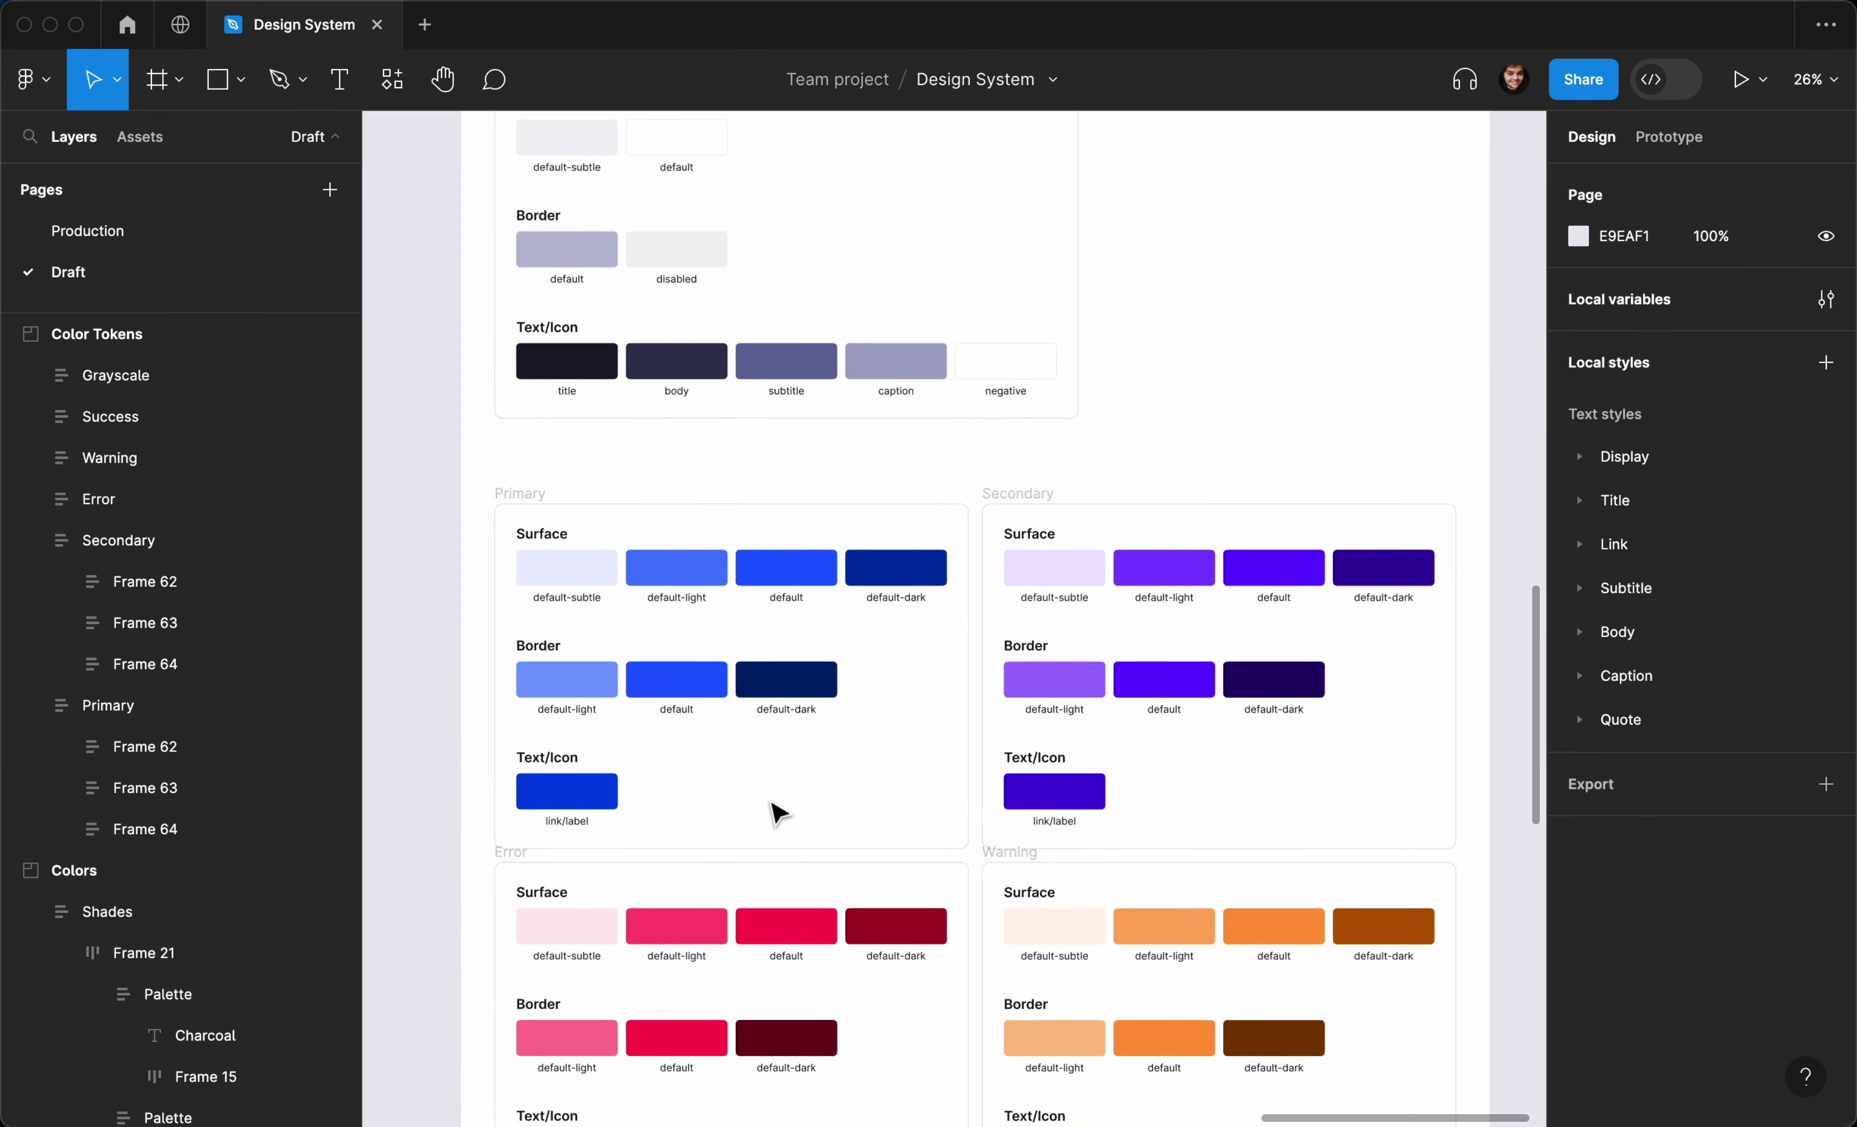
scroll(775, 811, "up", 2)
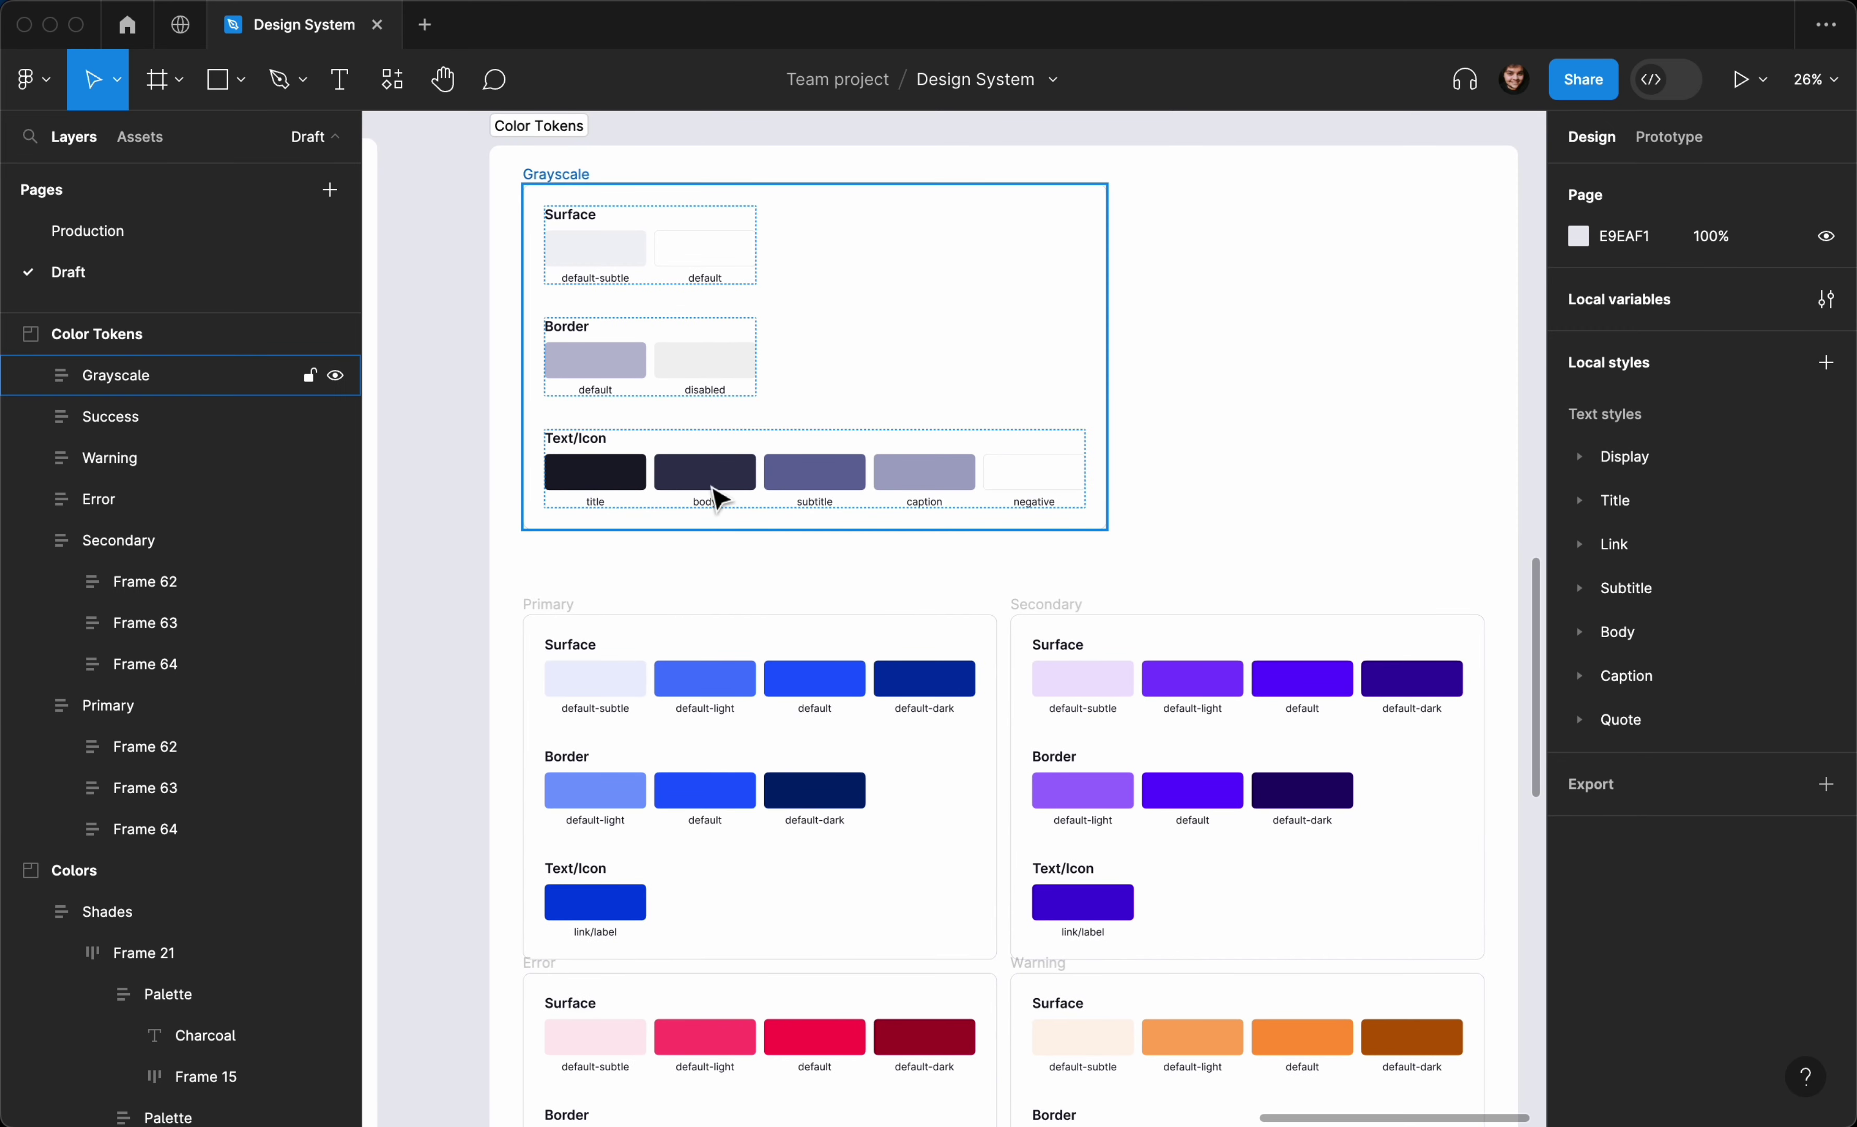
Examine the Surface, Border and Text/Icon swatches of the Grayscale token group up close
scroll(578, 231, "up", 3)
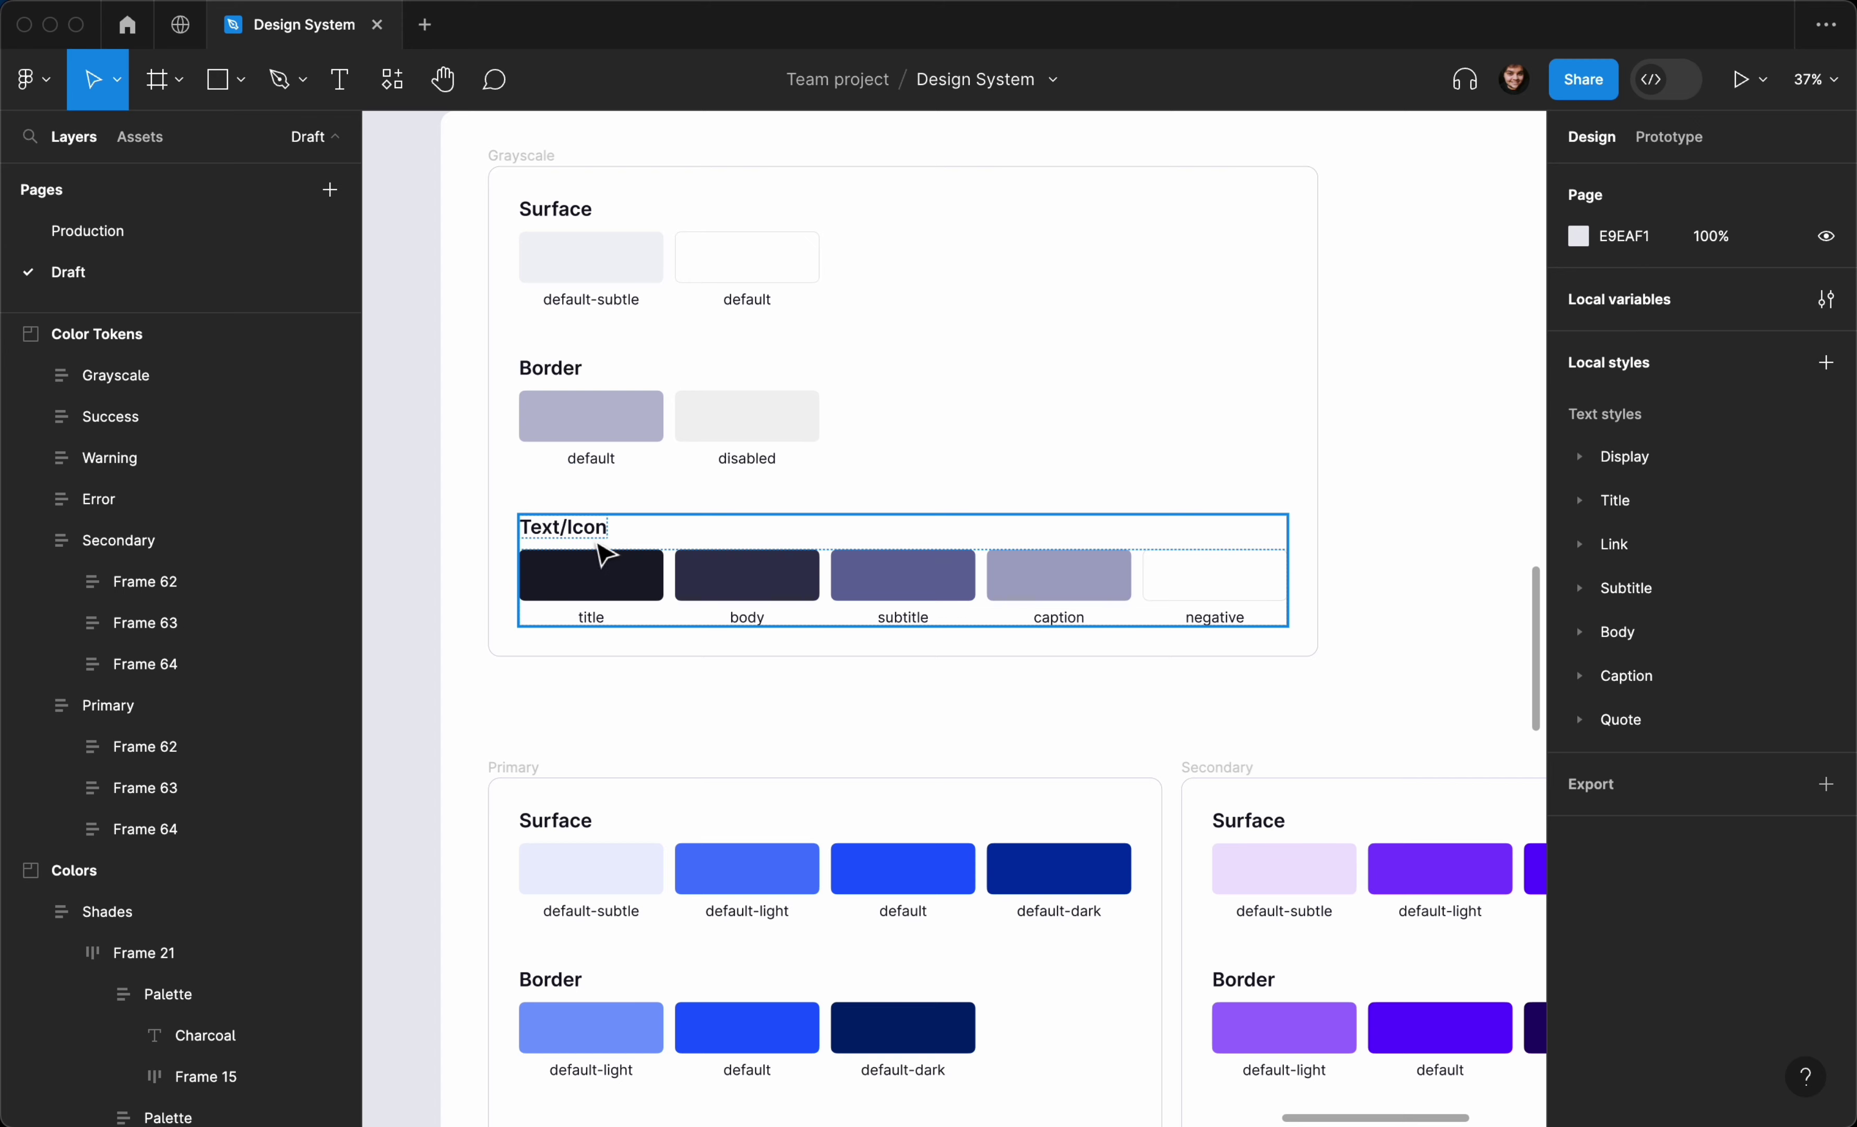
scroll(611, 550, "down", 3)
scroll(613, 429, "up", 3)
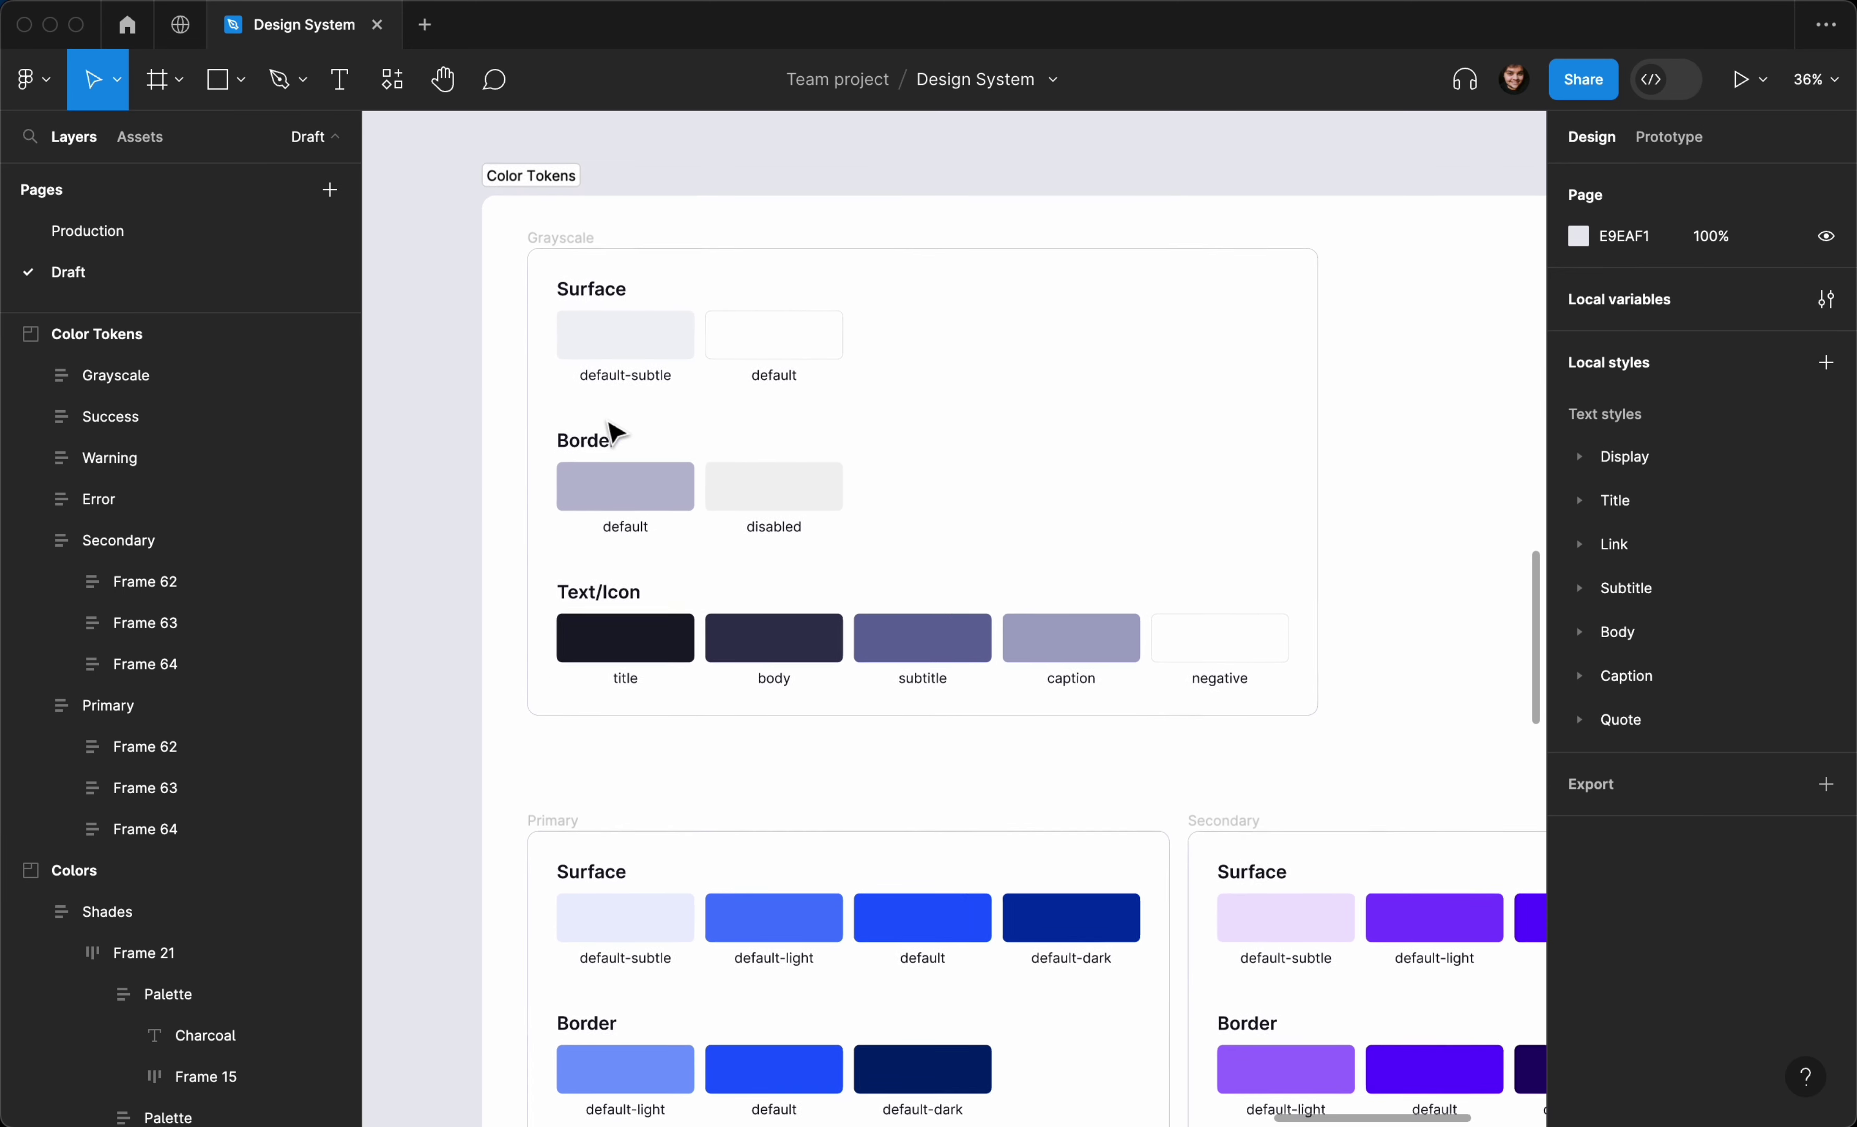
scroll(613, 431, "up", 3)
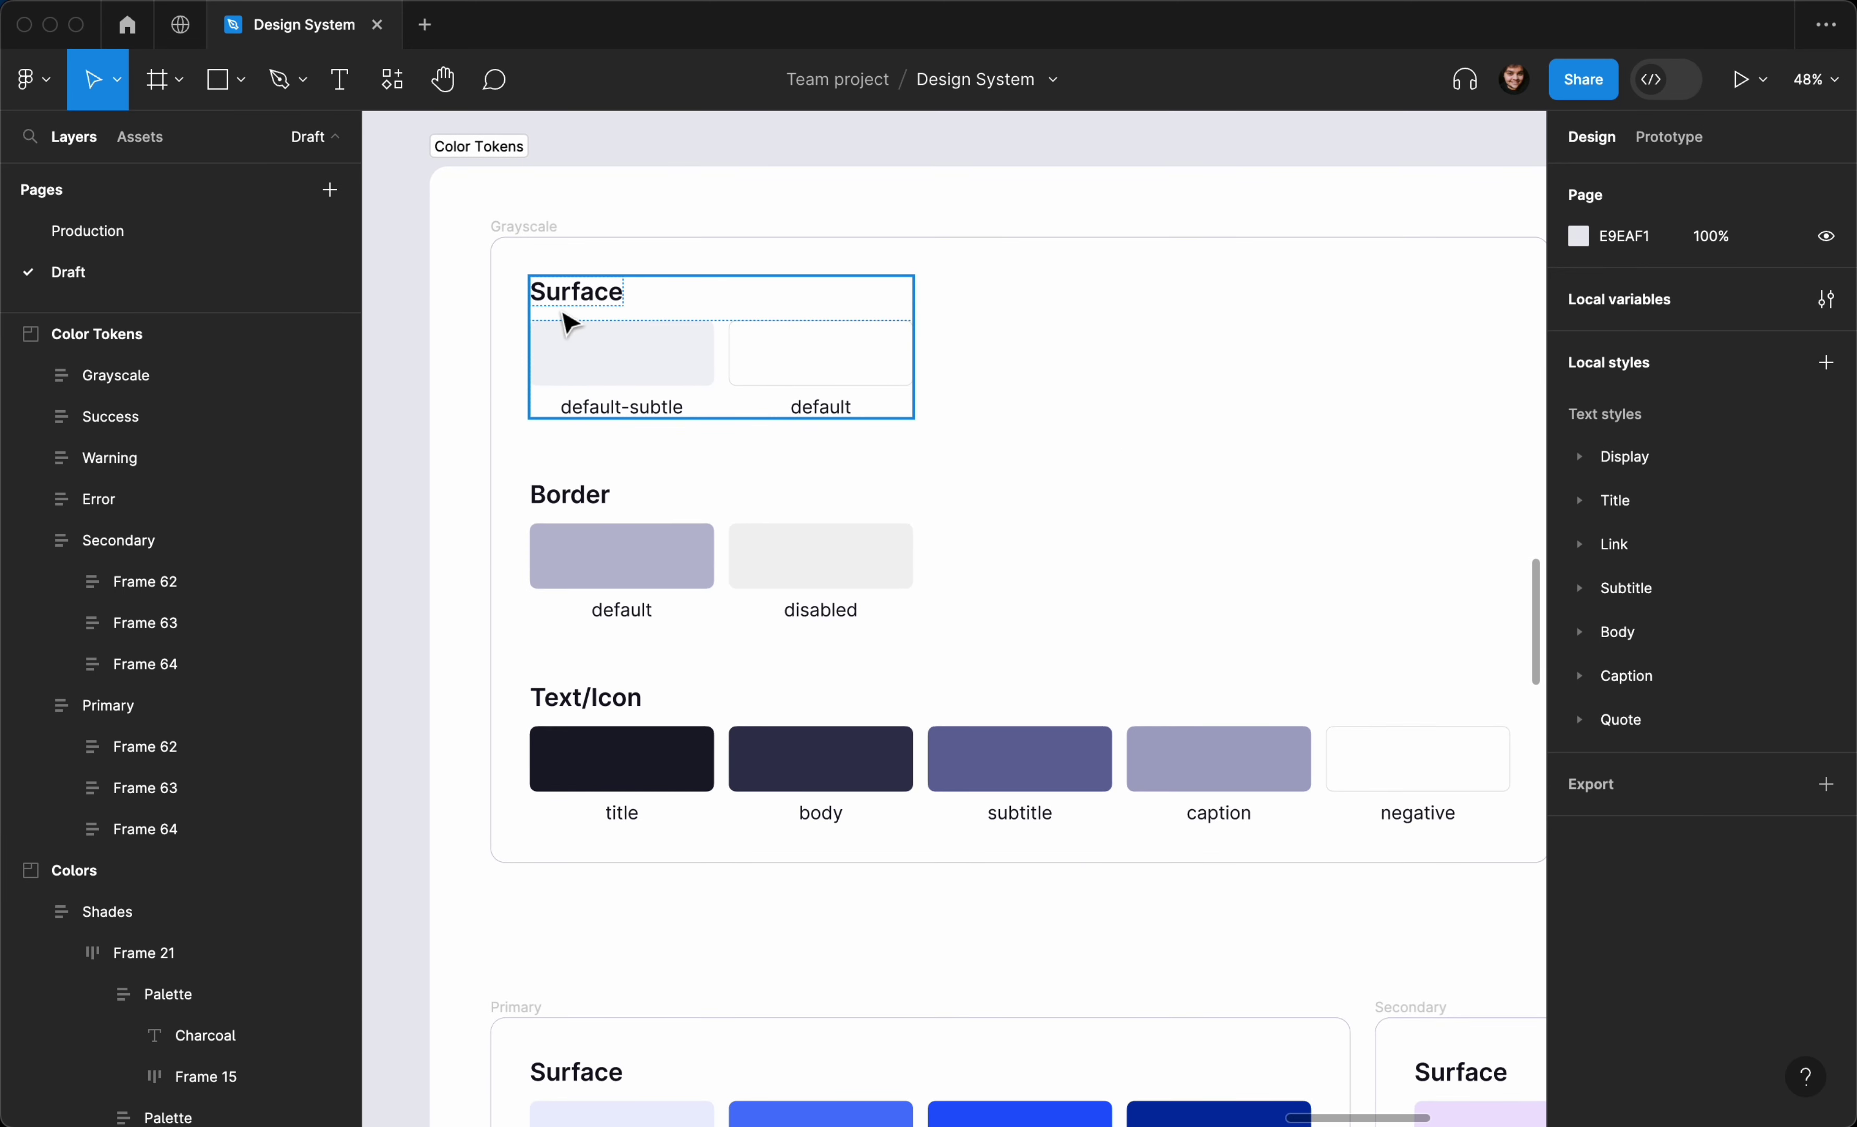
left_click(544, 267)
left_click(568, 311)
left_click(577, 455)
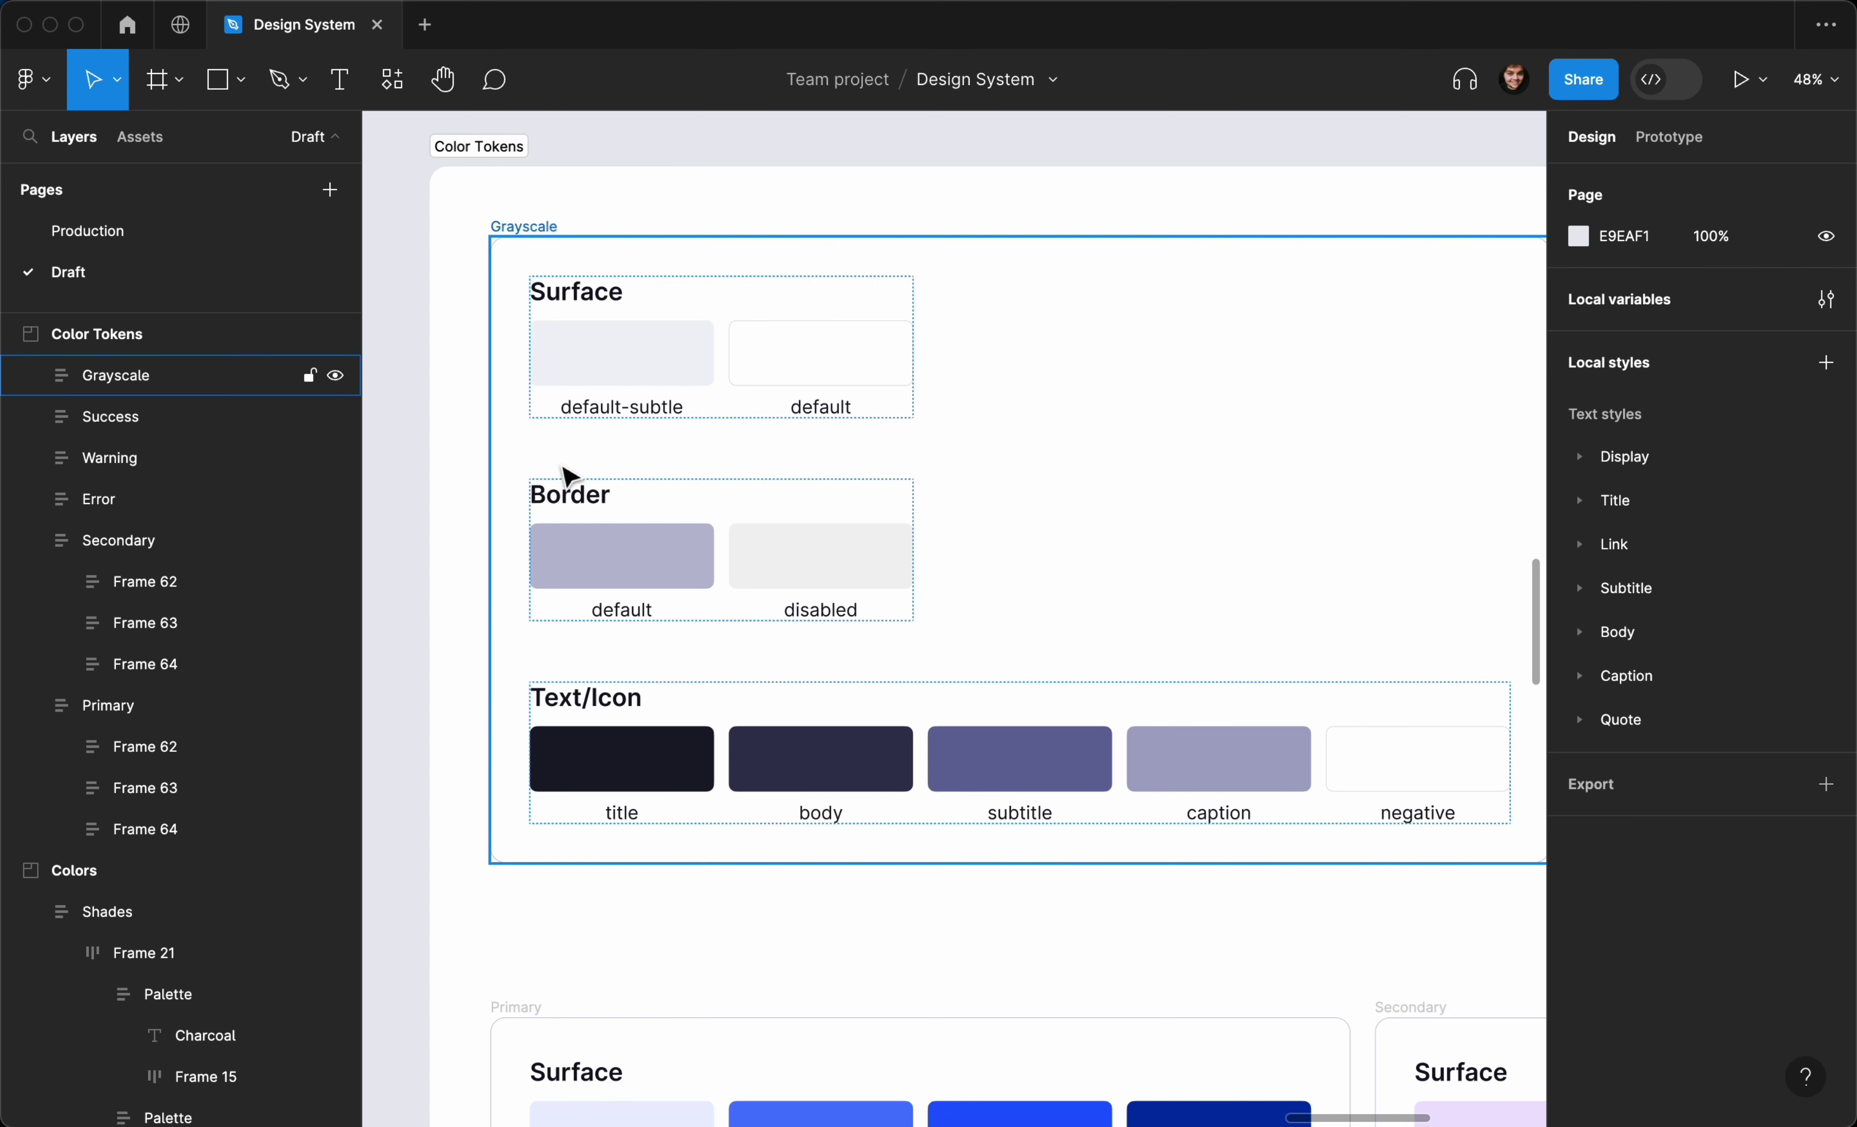
left_click(571, 525)
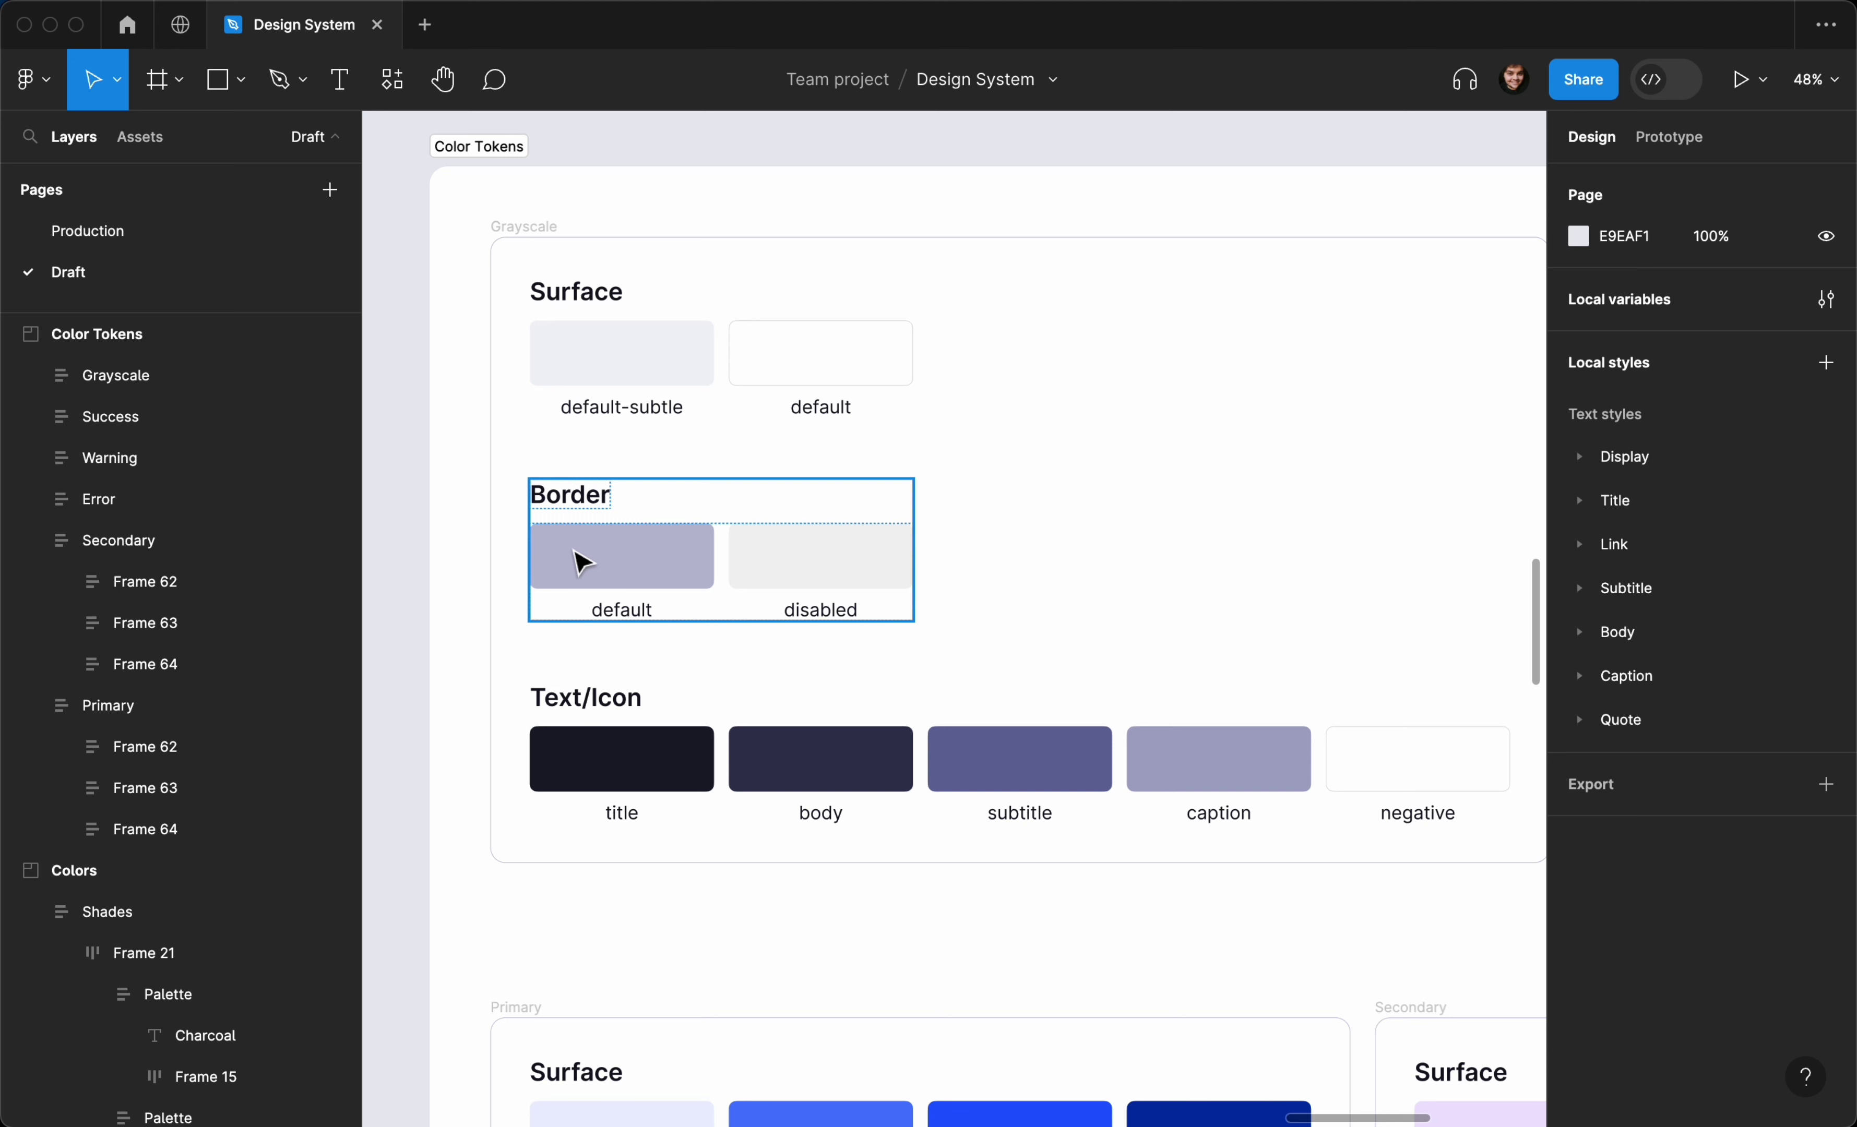
scroll(800, 577, "down", 2)
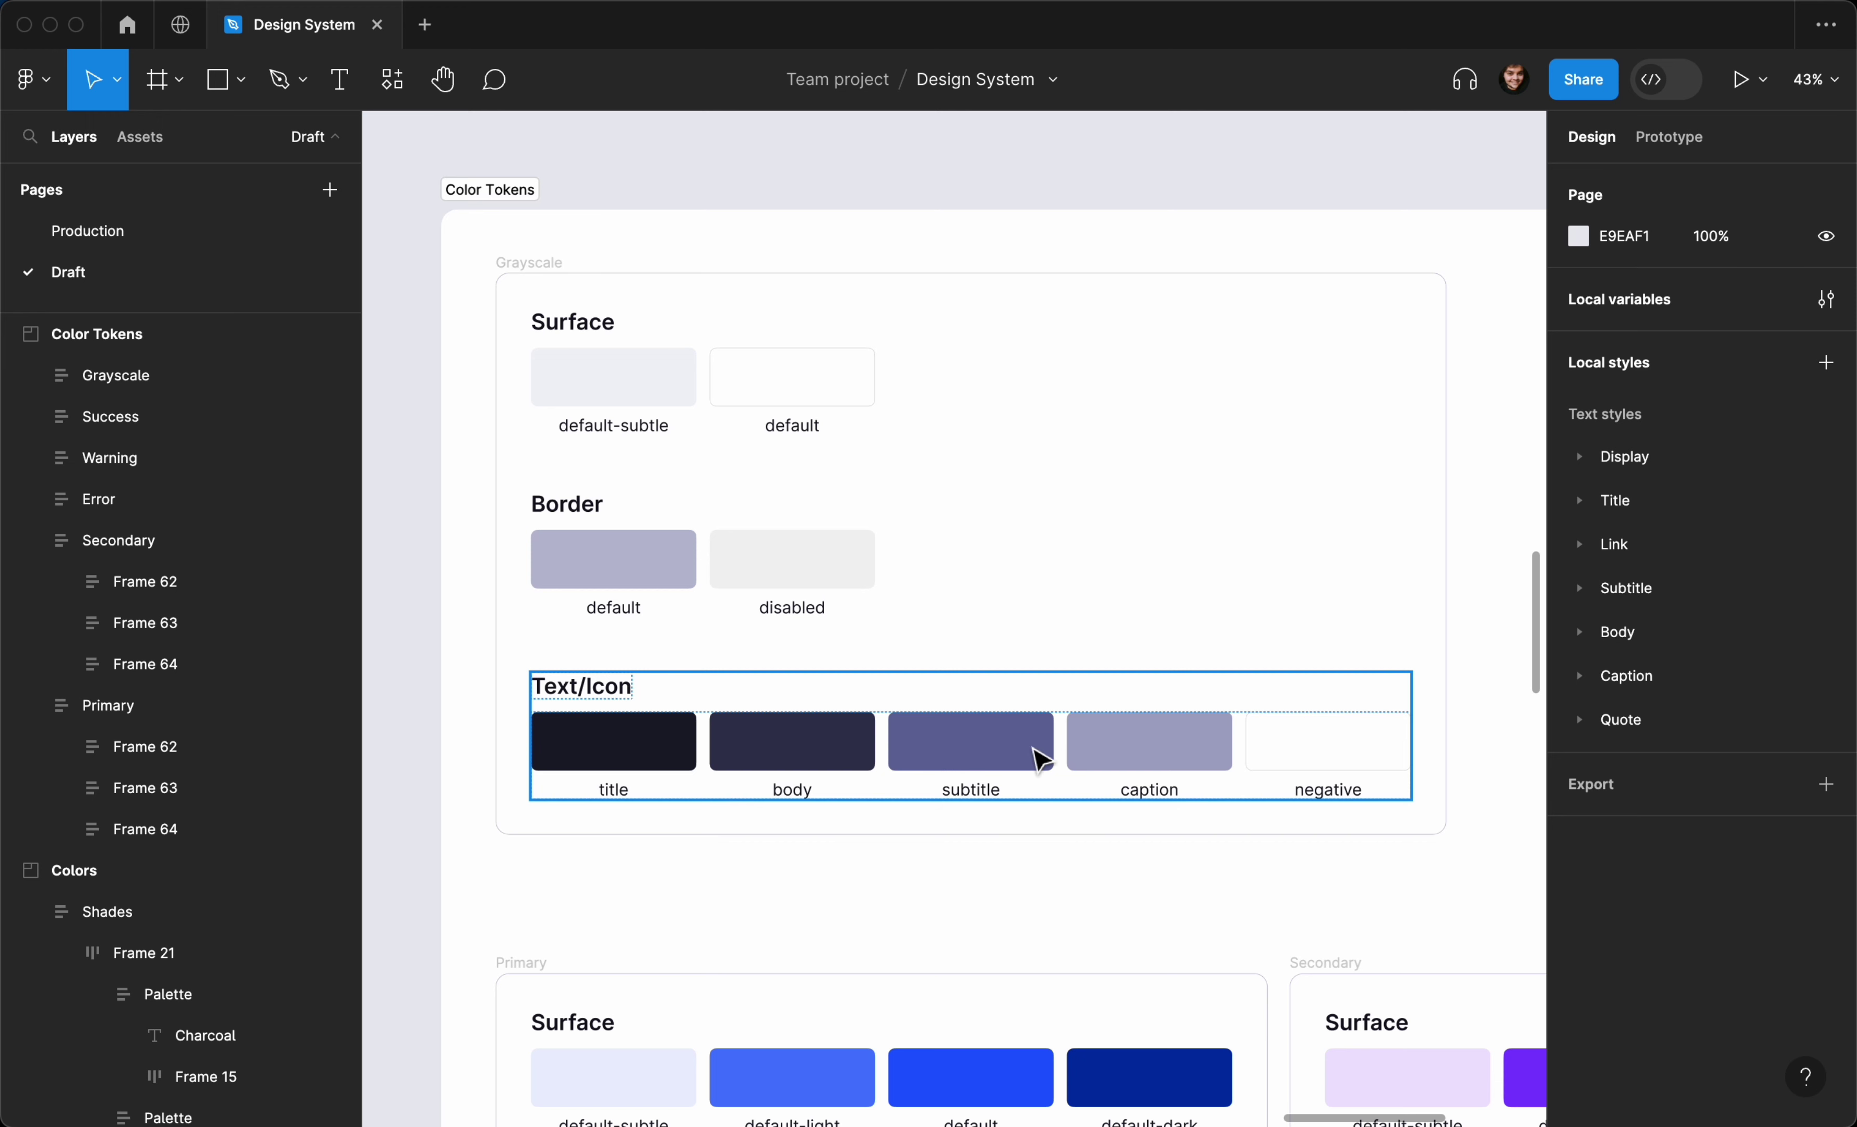
scroll(1036, 755, "right", 2)
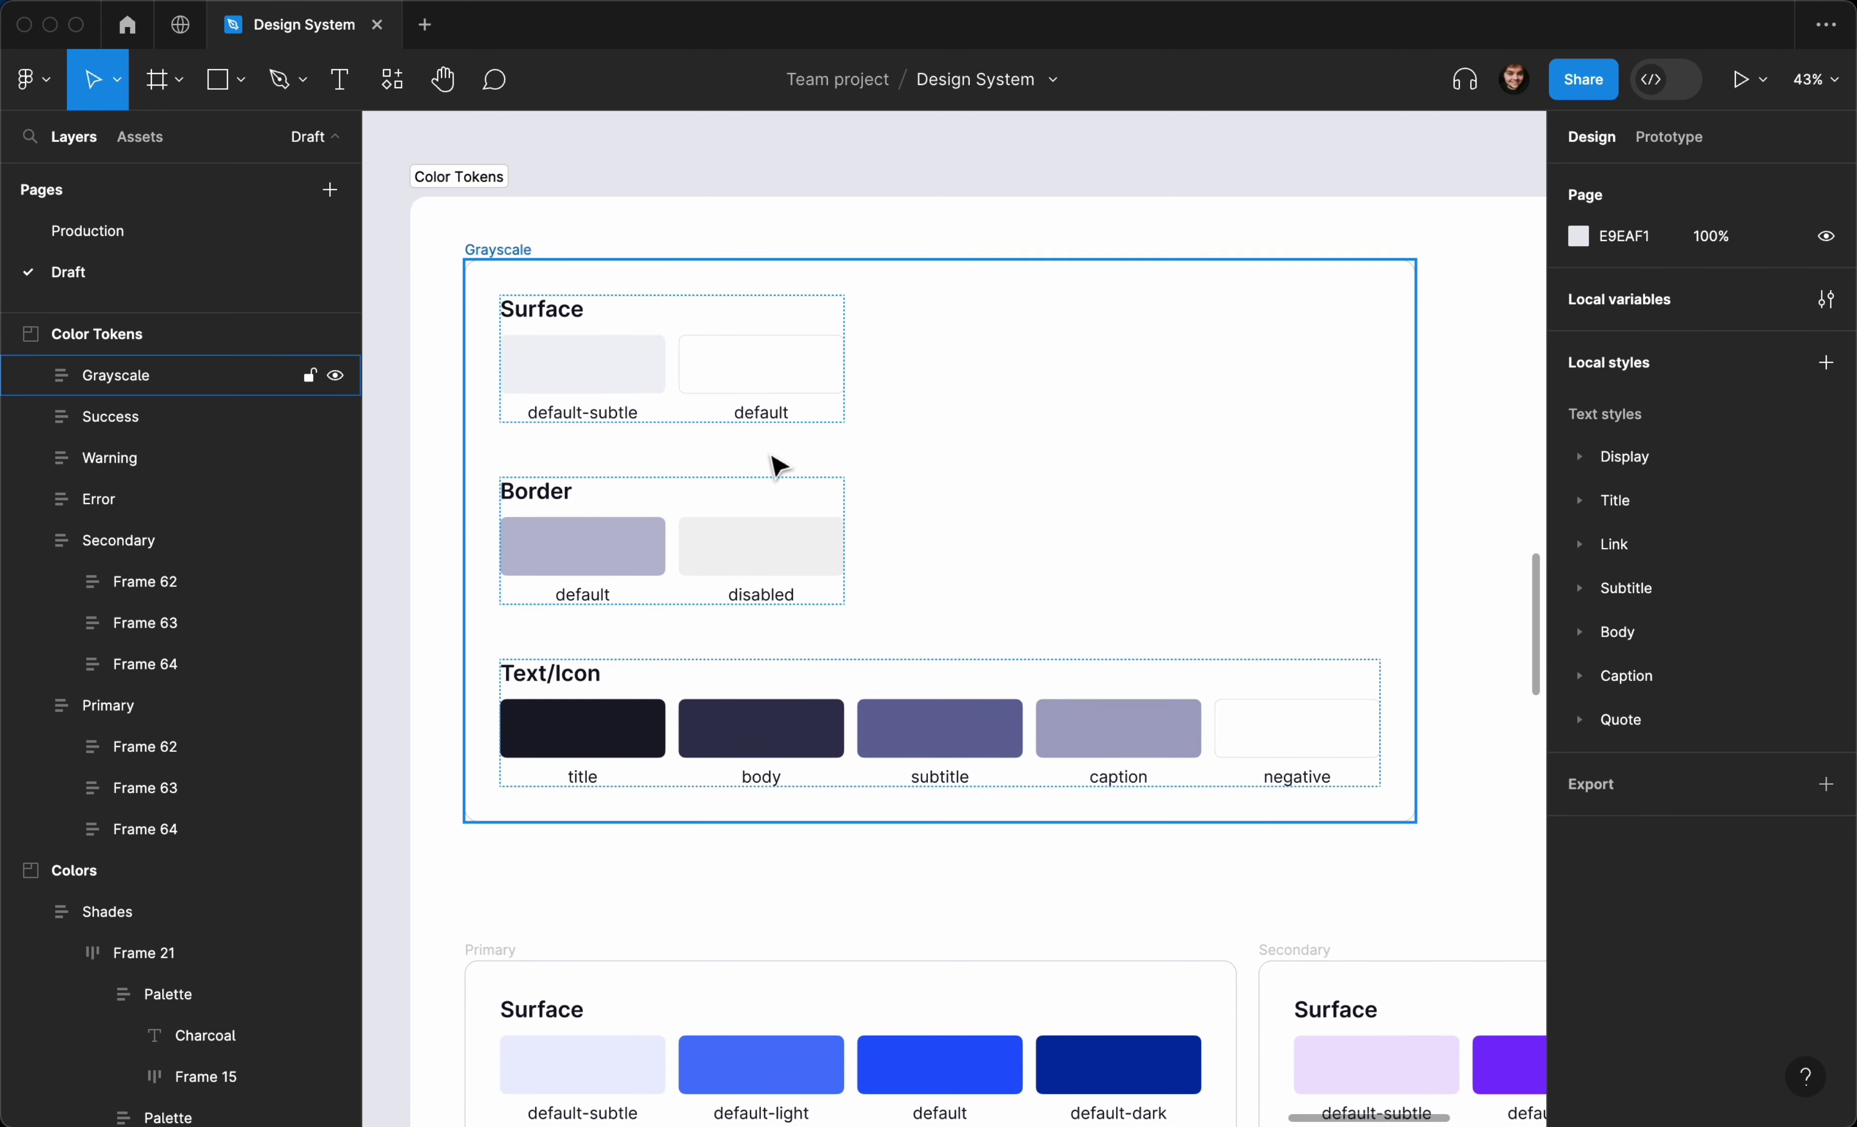
Duplicate the default swatch in the Grayscale group's Surface row and label the copy "disabled"
left_click(729, 366)
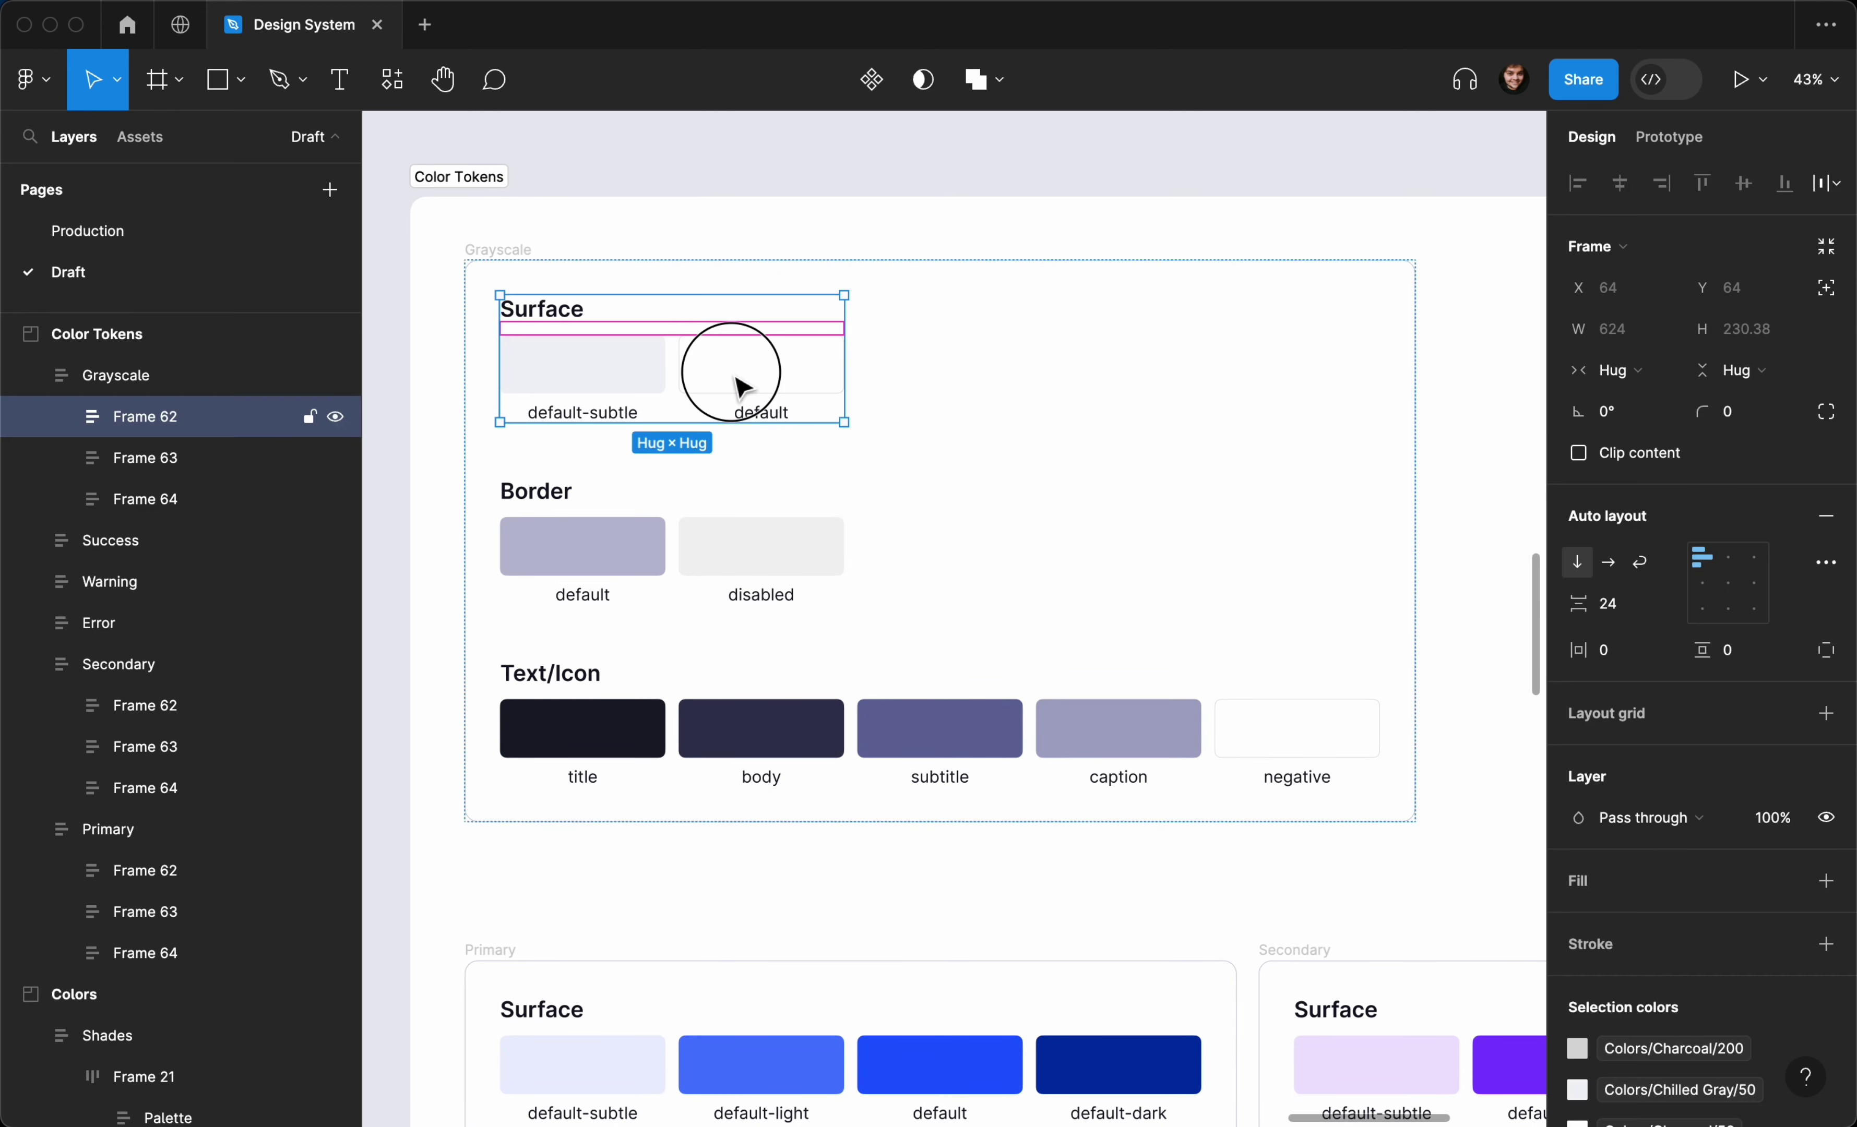
left_click(768, 377)
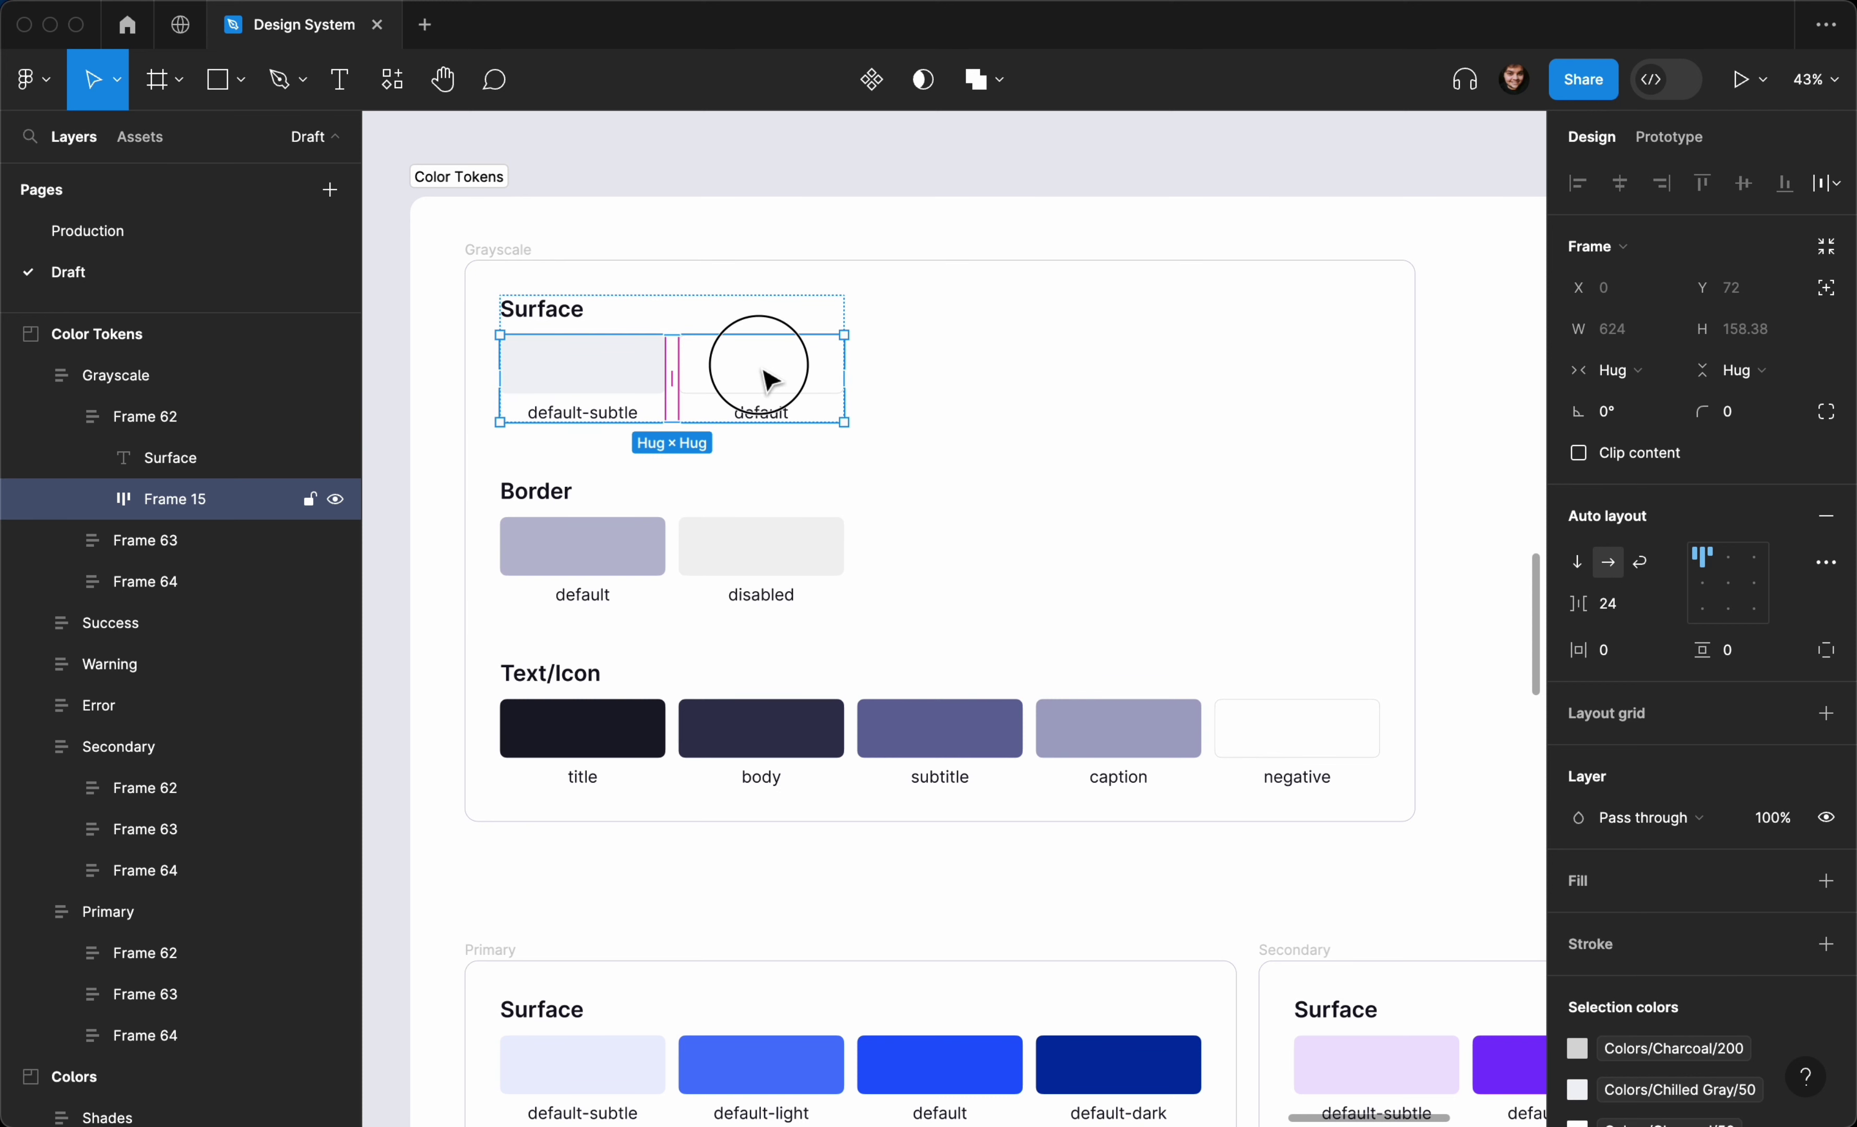
left_click(875, 394)
double_click(825, 393)
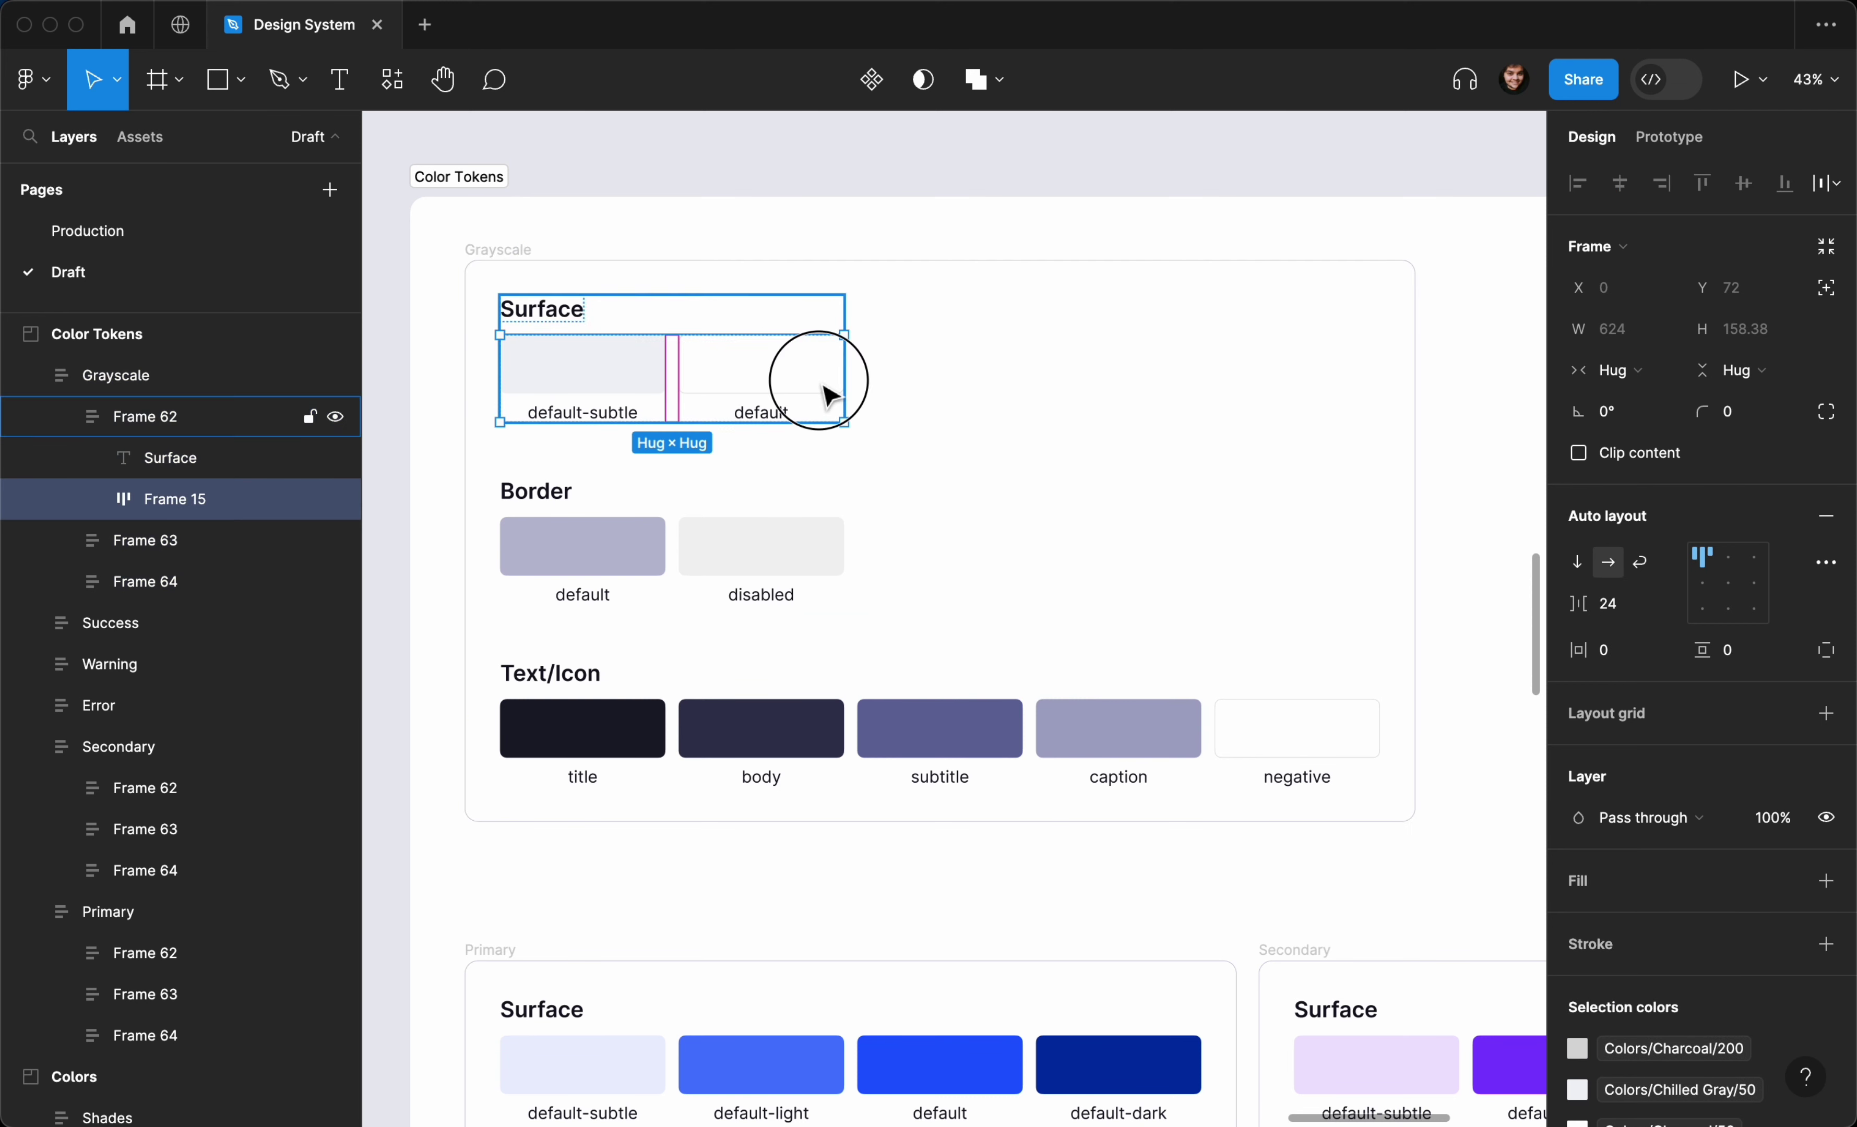
left_click(818, 392)
key("super+d")
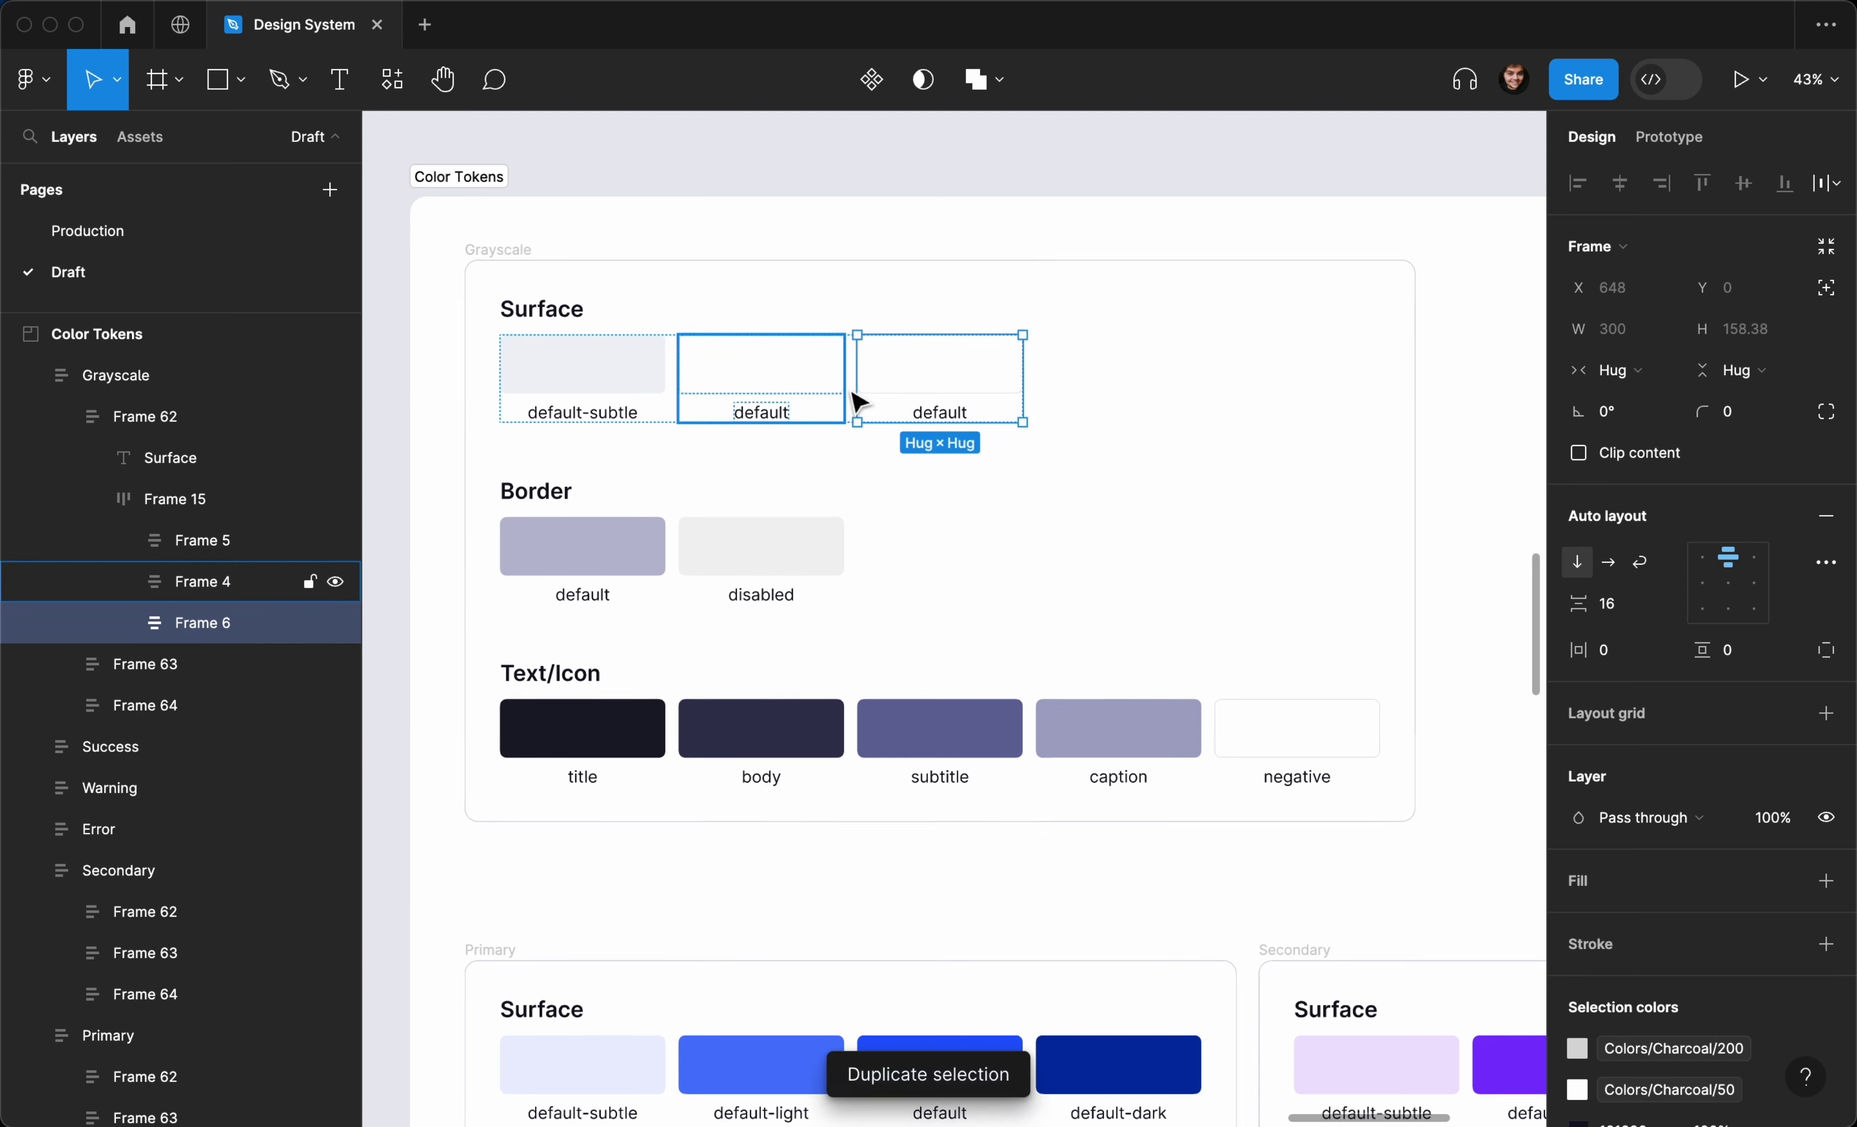
double_click(939, 412)
double_click(939, 414)
type("disabled")
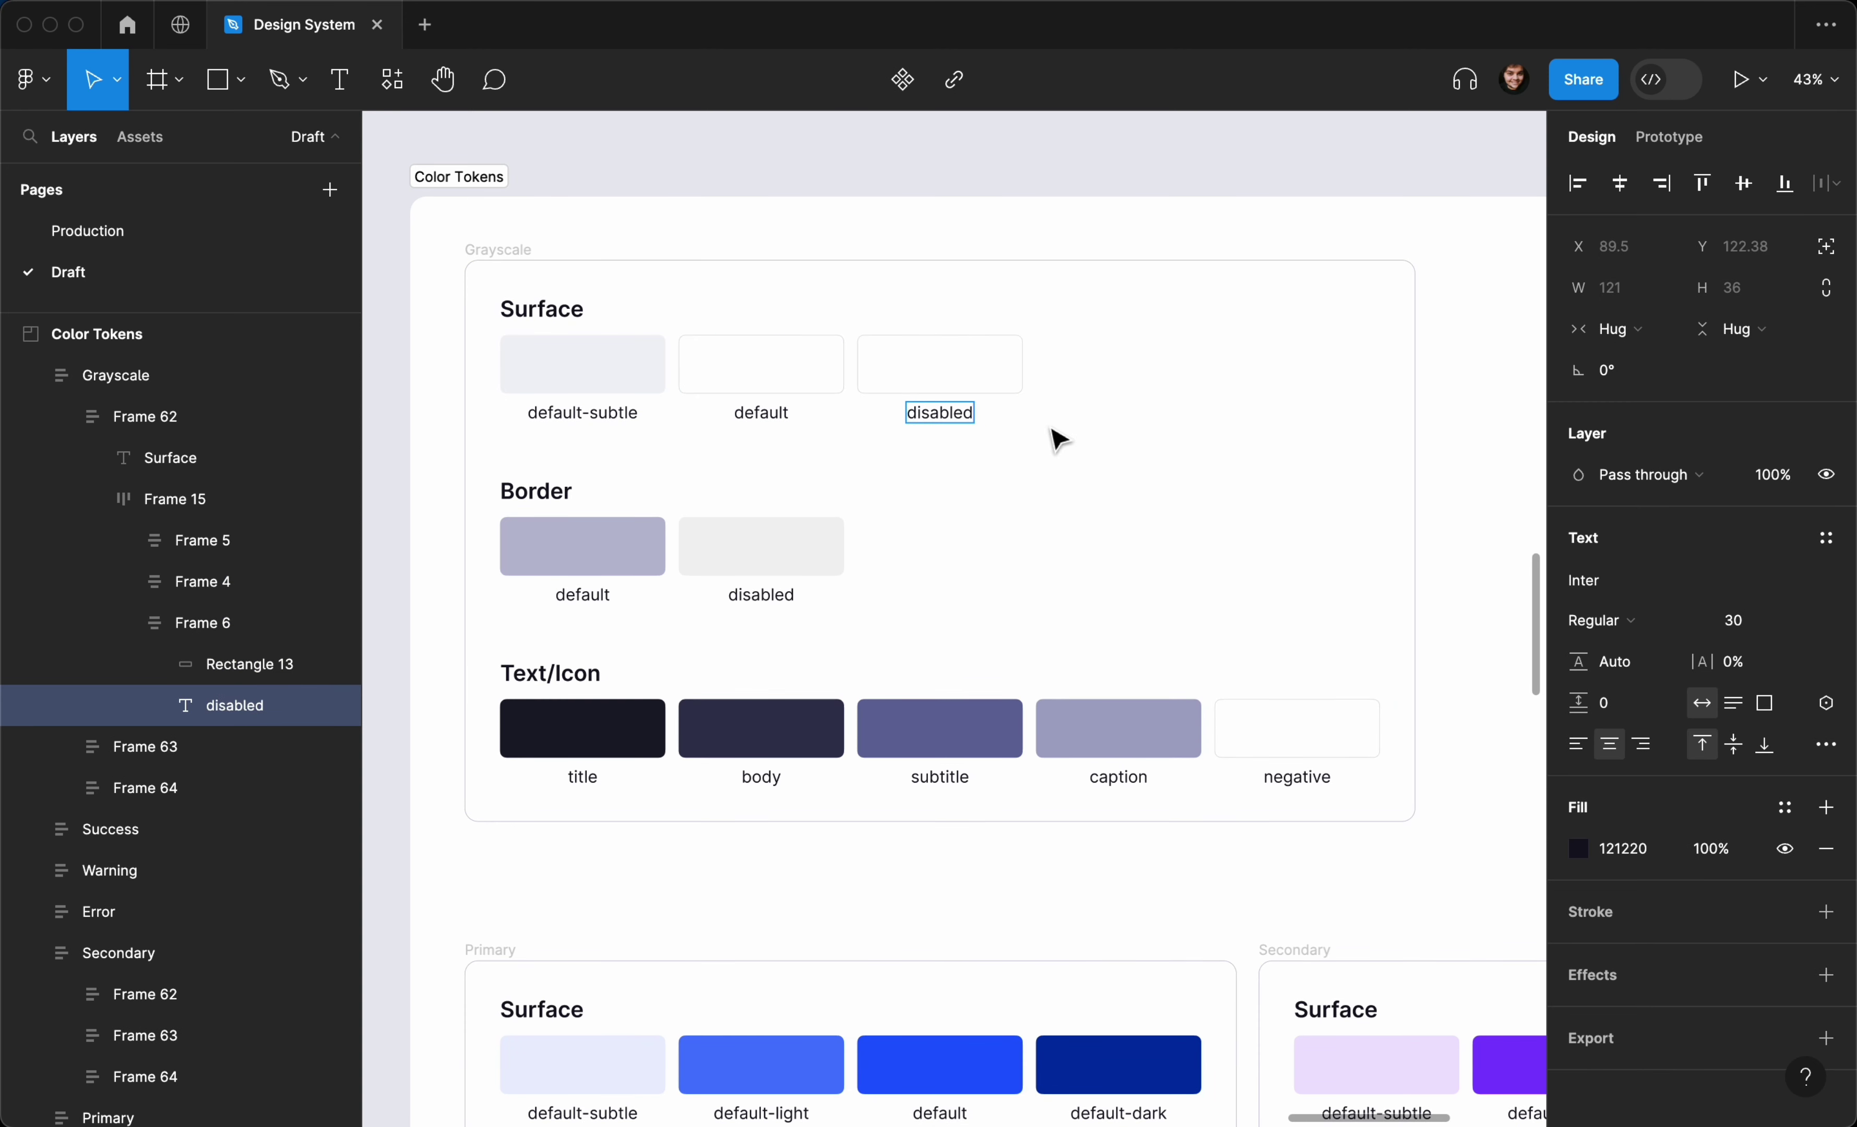
Remove the stroke from the Surface row's disabled swatch and set its fill to Colors/Charcoal/100
left_click(1007, 394)
double_click(1003, 382)
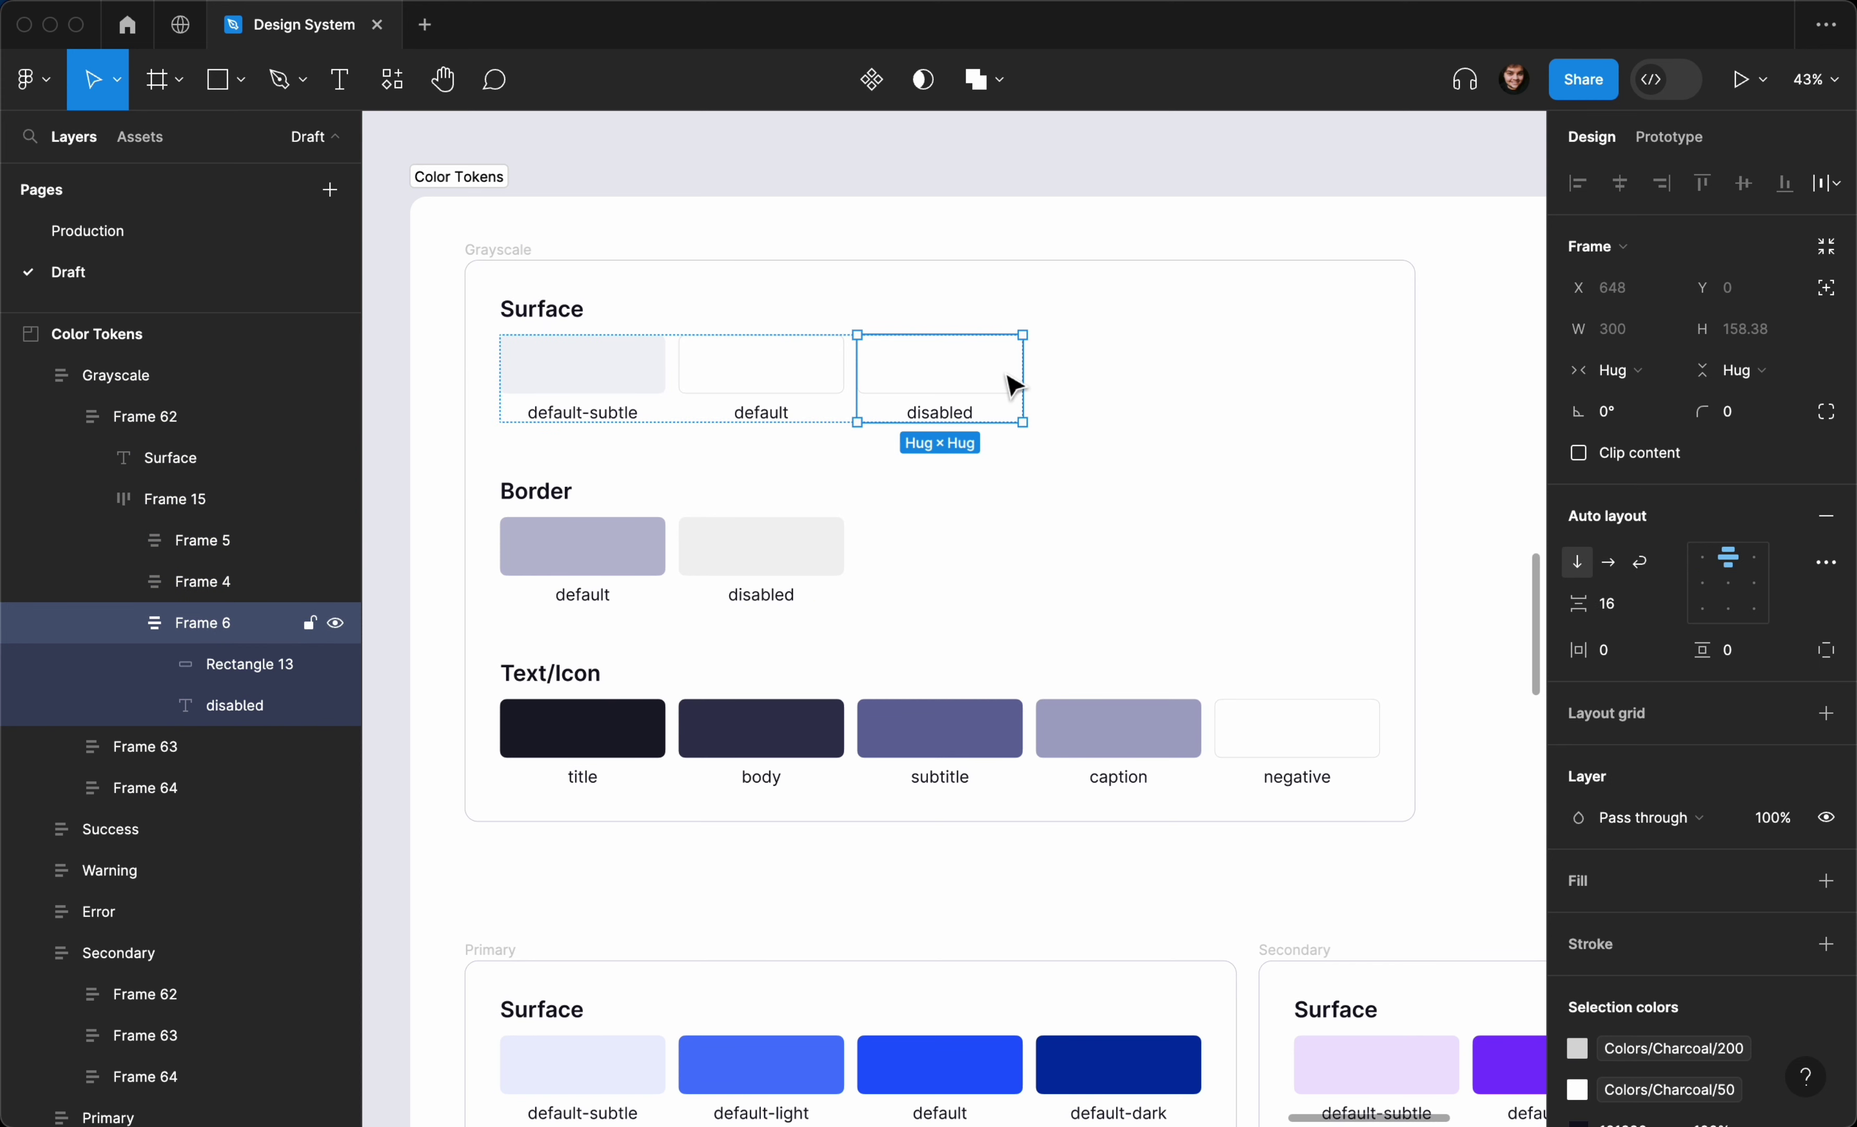
double_click(1013, 384)
left_click(1827, 724)
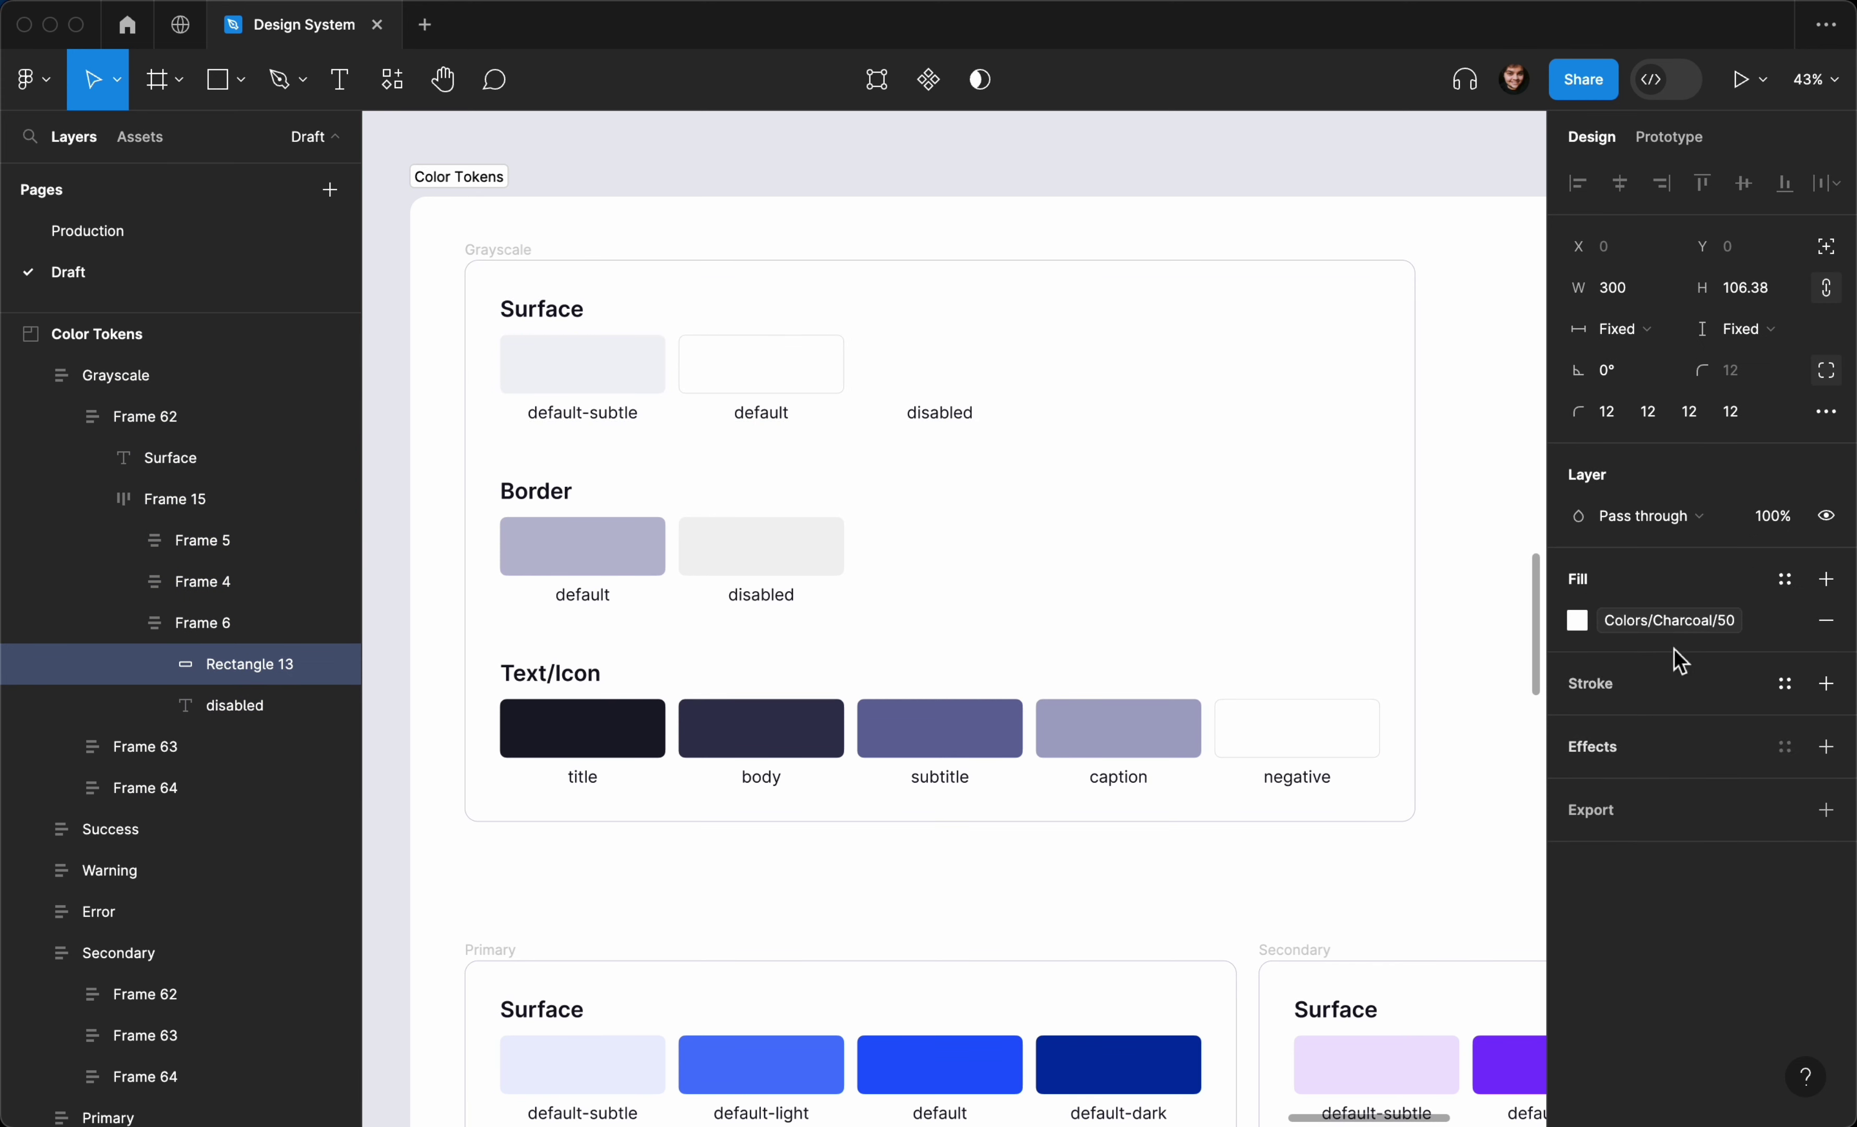
left_click(1670, 621)
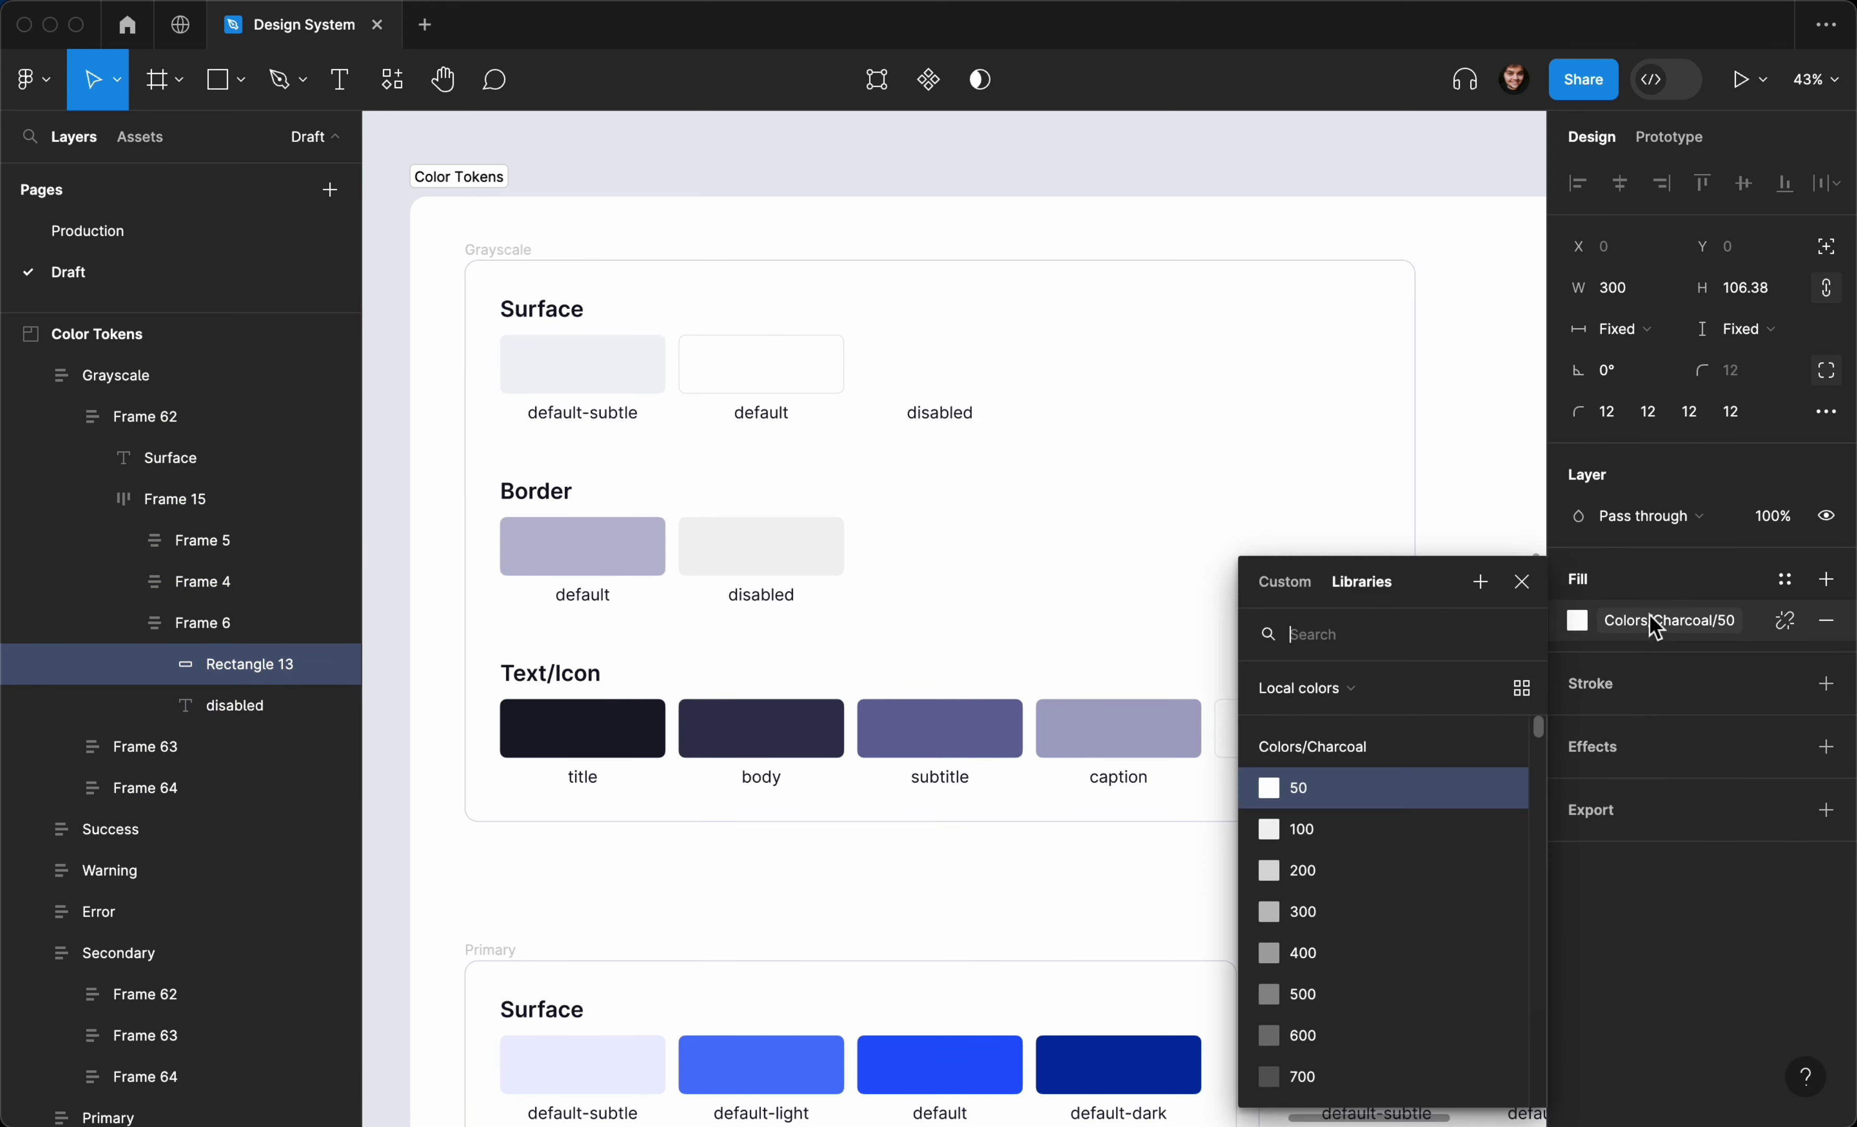
left_click(1321, 881)
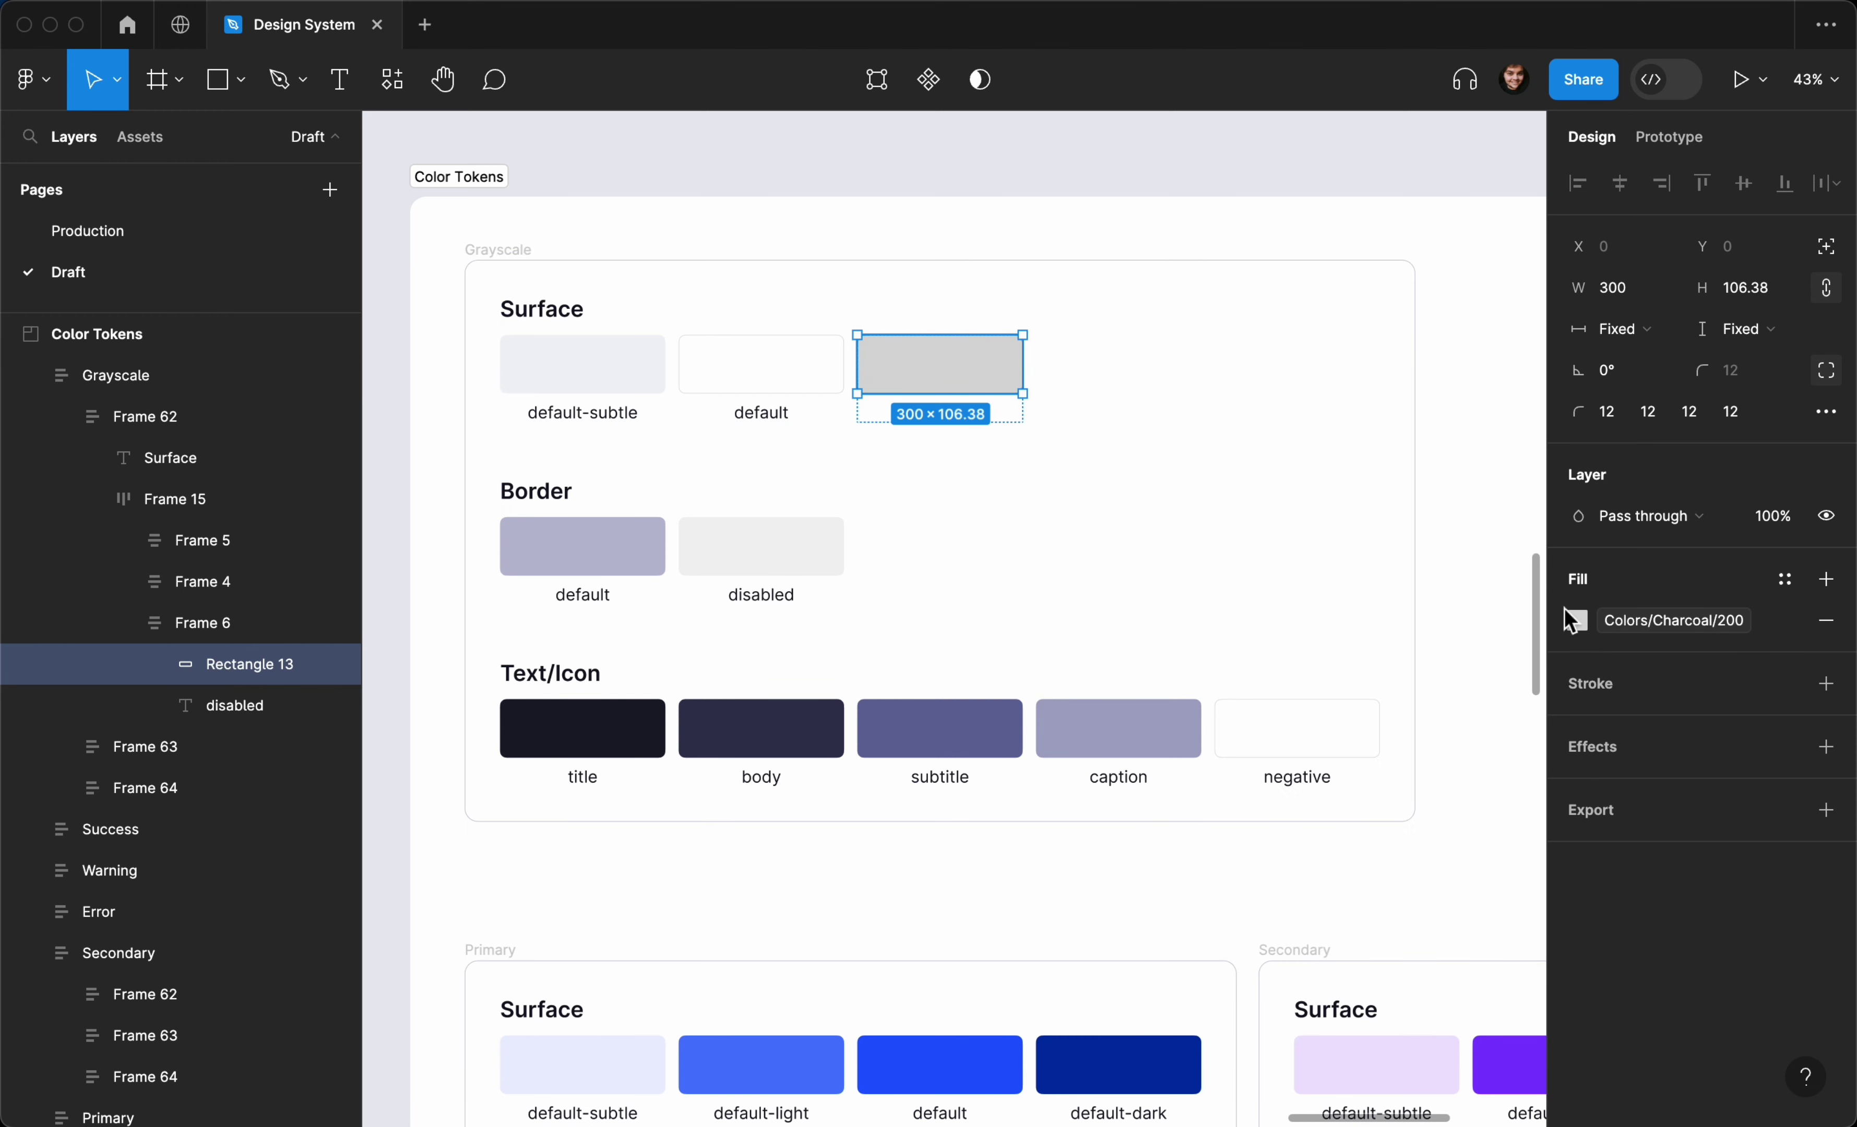
left_click(1669, 621)
left_click(1376, 834)
left_click(1194, 569)
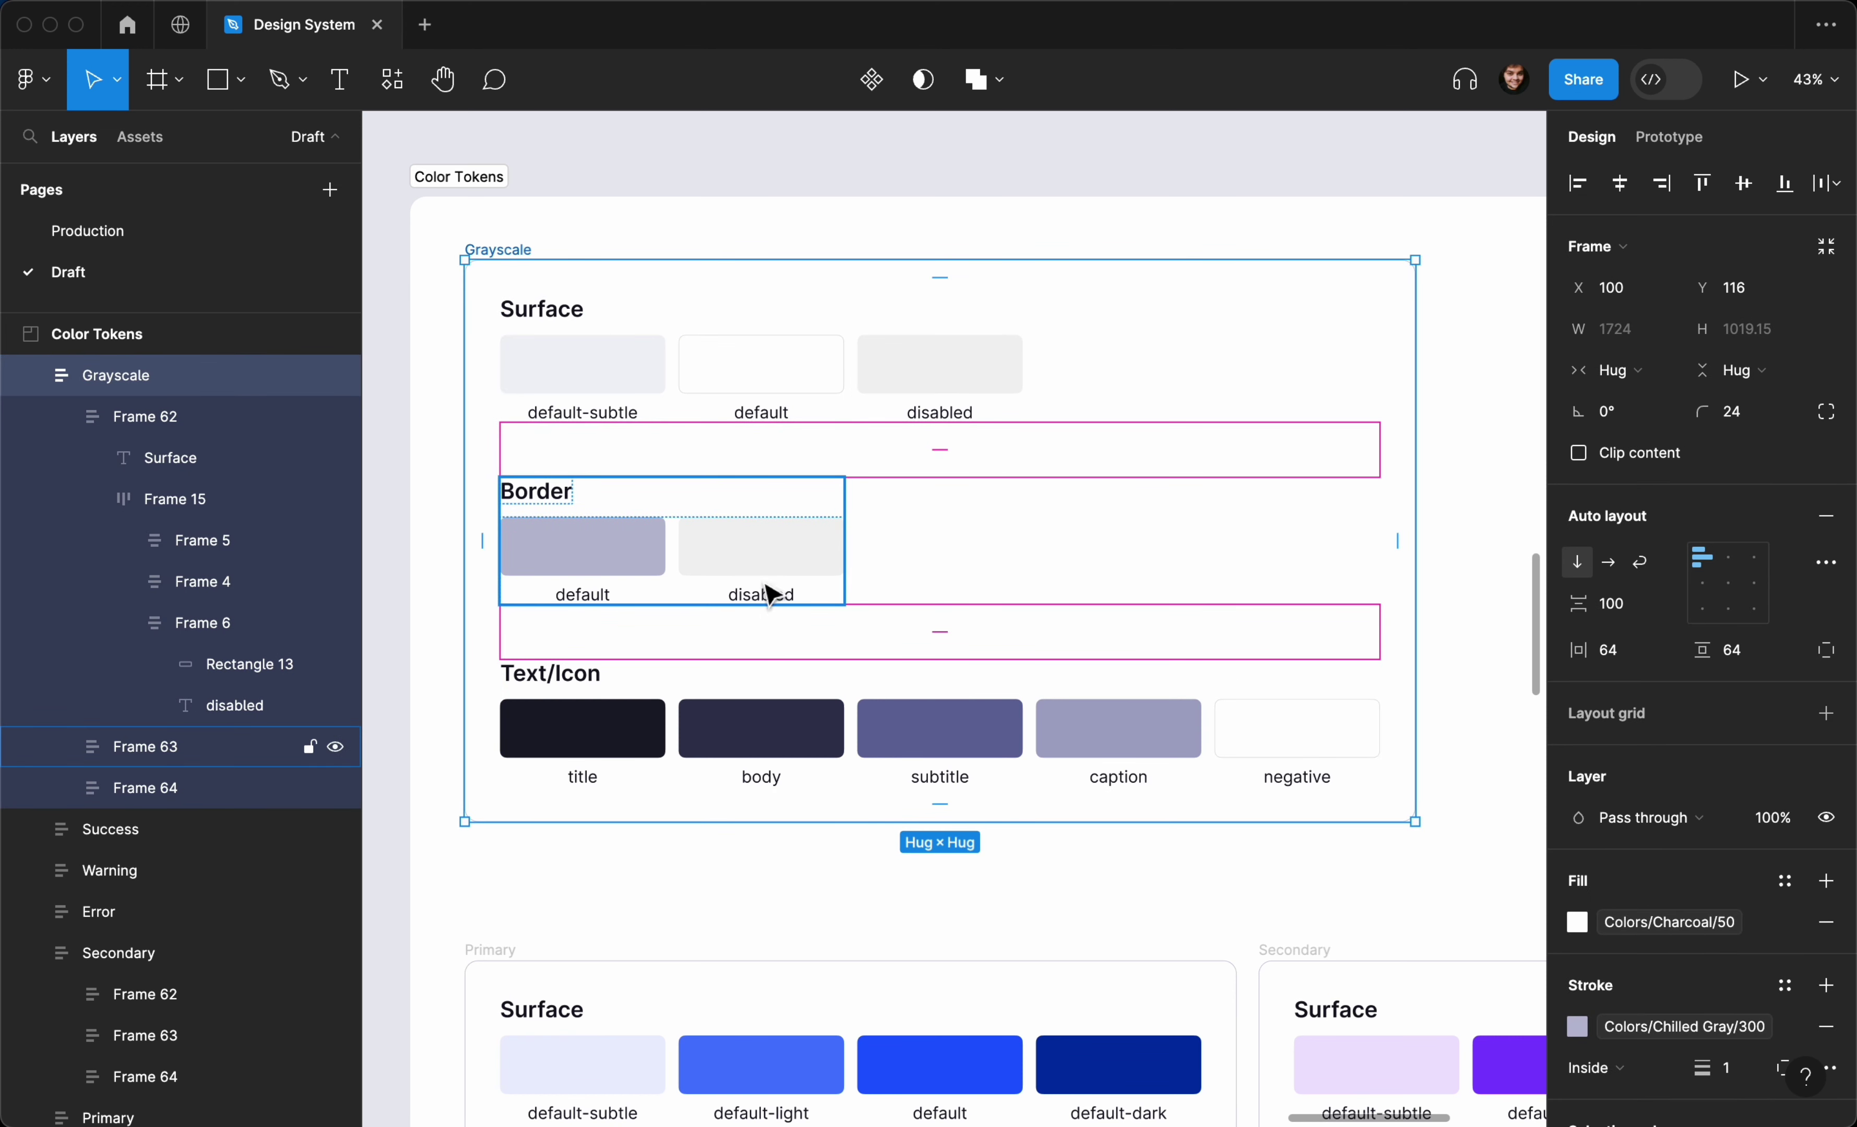
Duplicate the negative swatch in the Grayscale group's Text/Icon row and label the copy "disabled"
double_click(1311, 738)
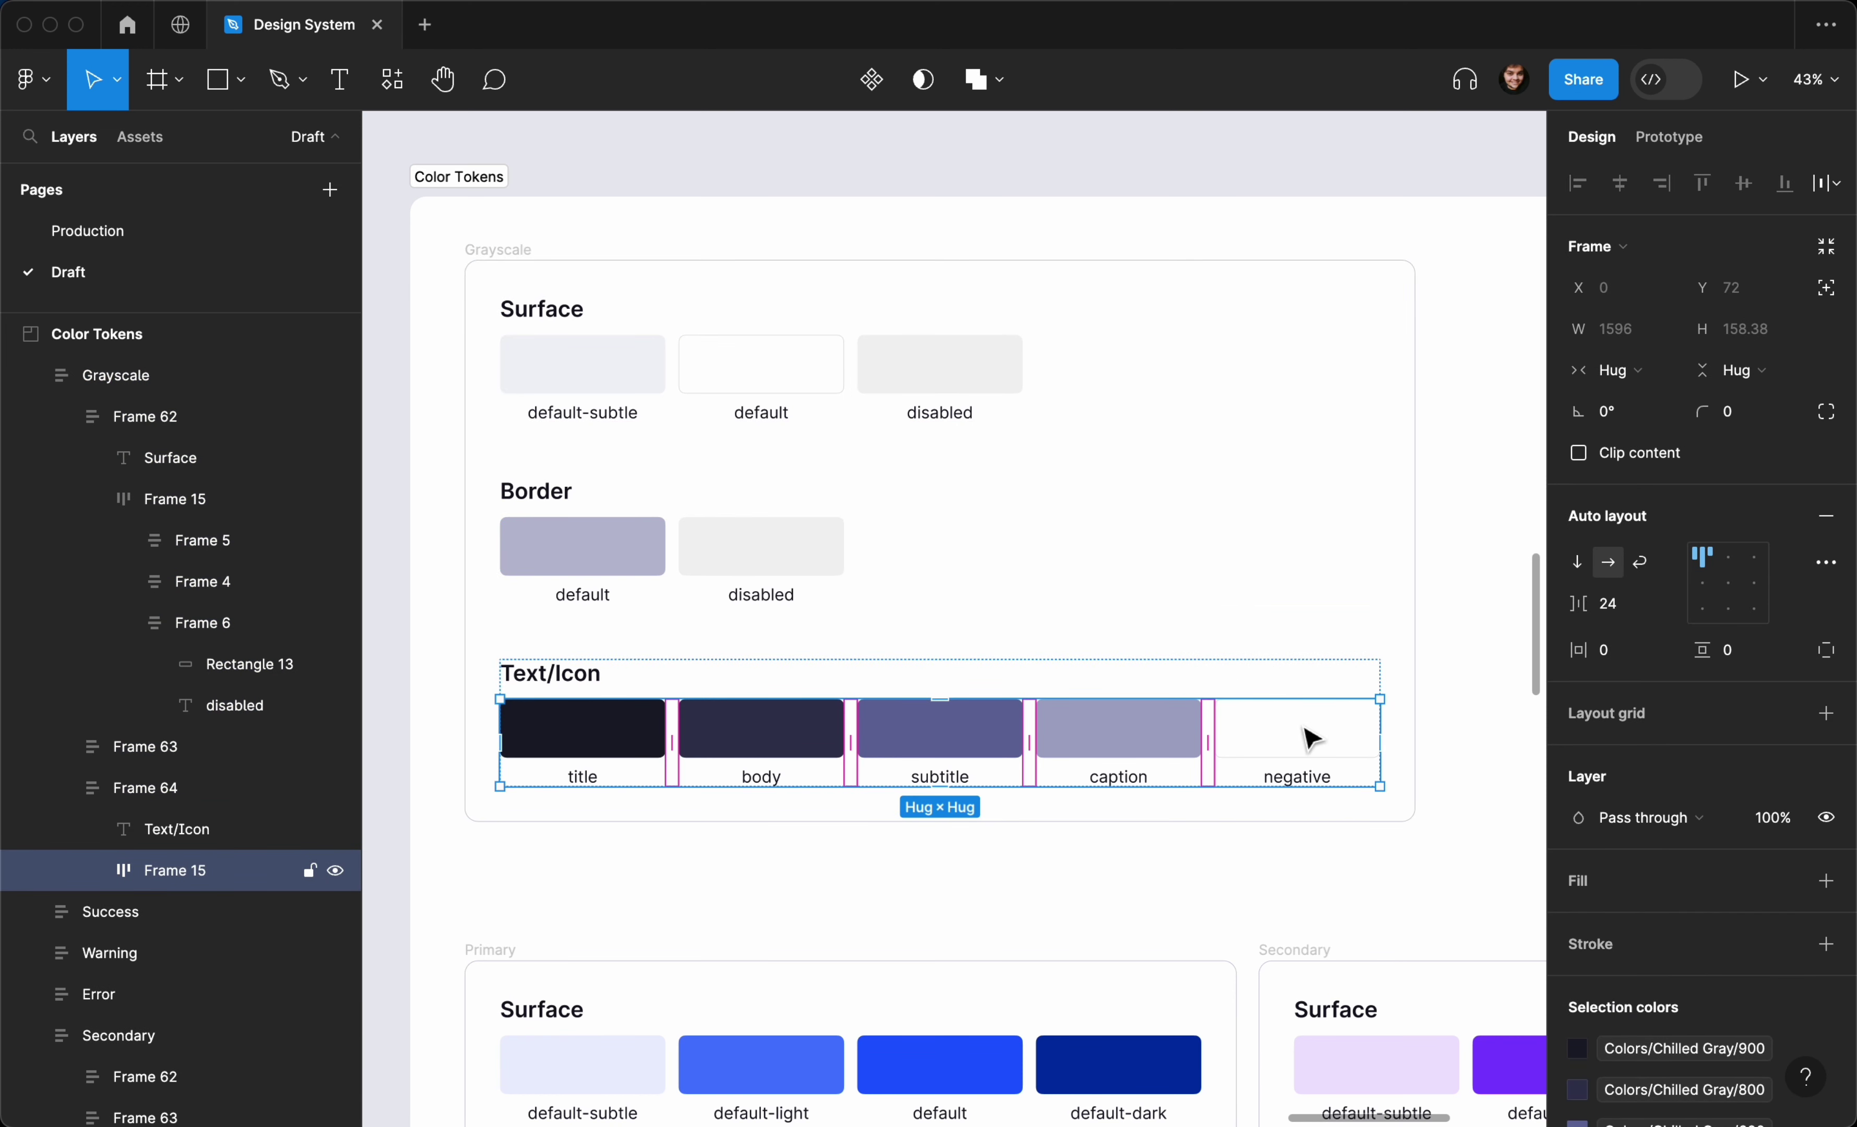
left_click(1311, 738)
key("super+d")
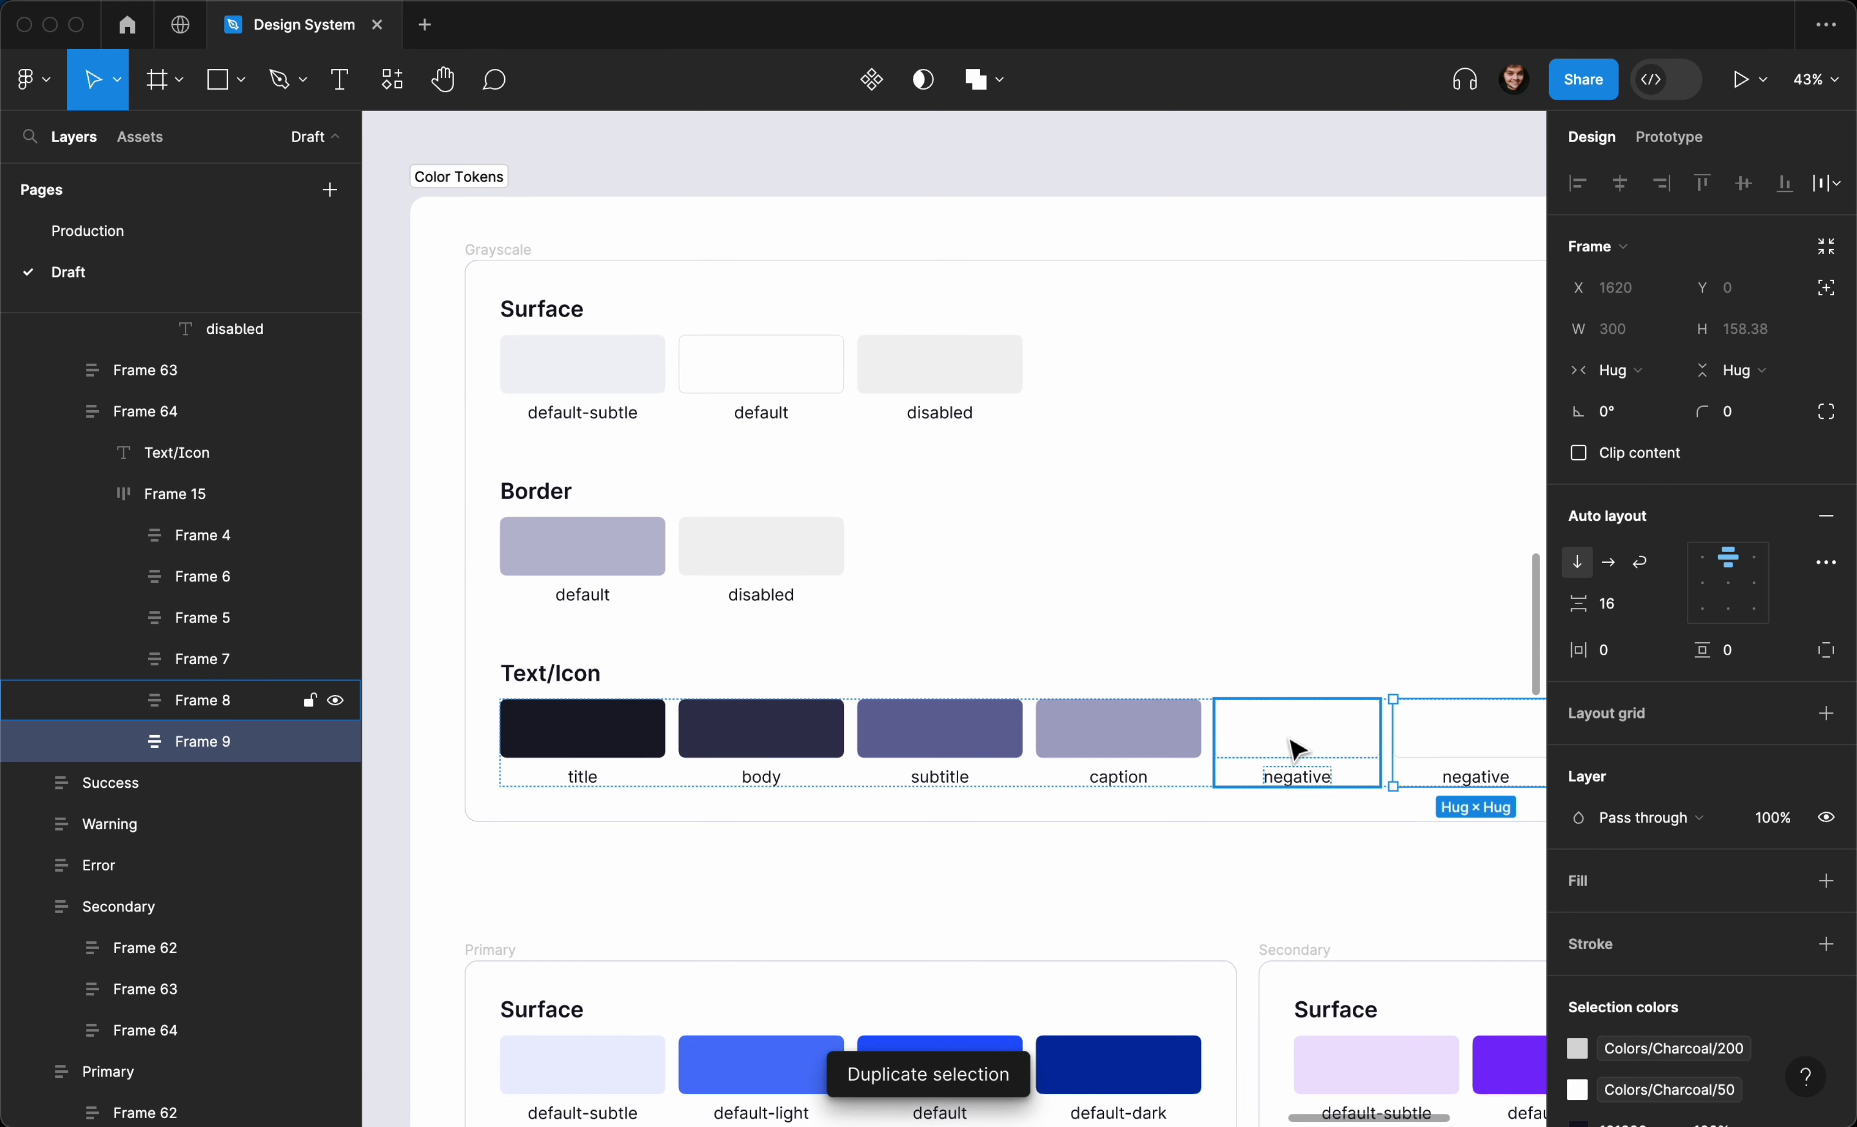
double_click(1471, 777)
type("disable")
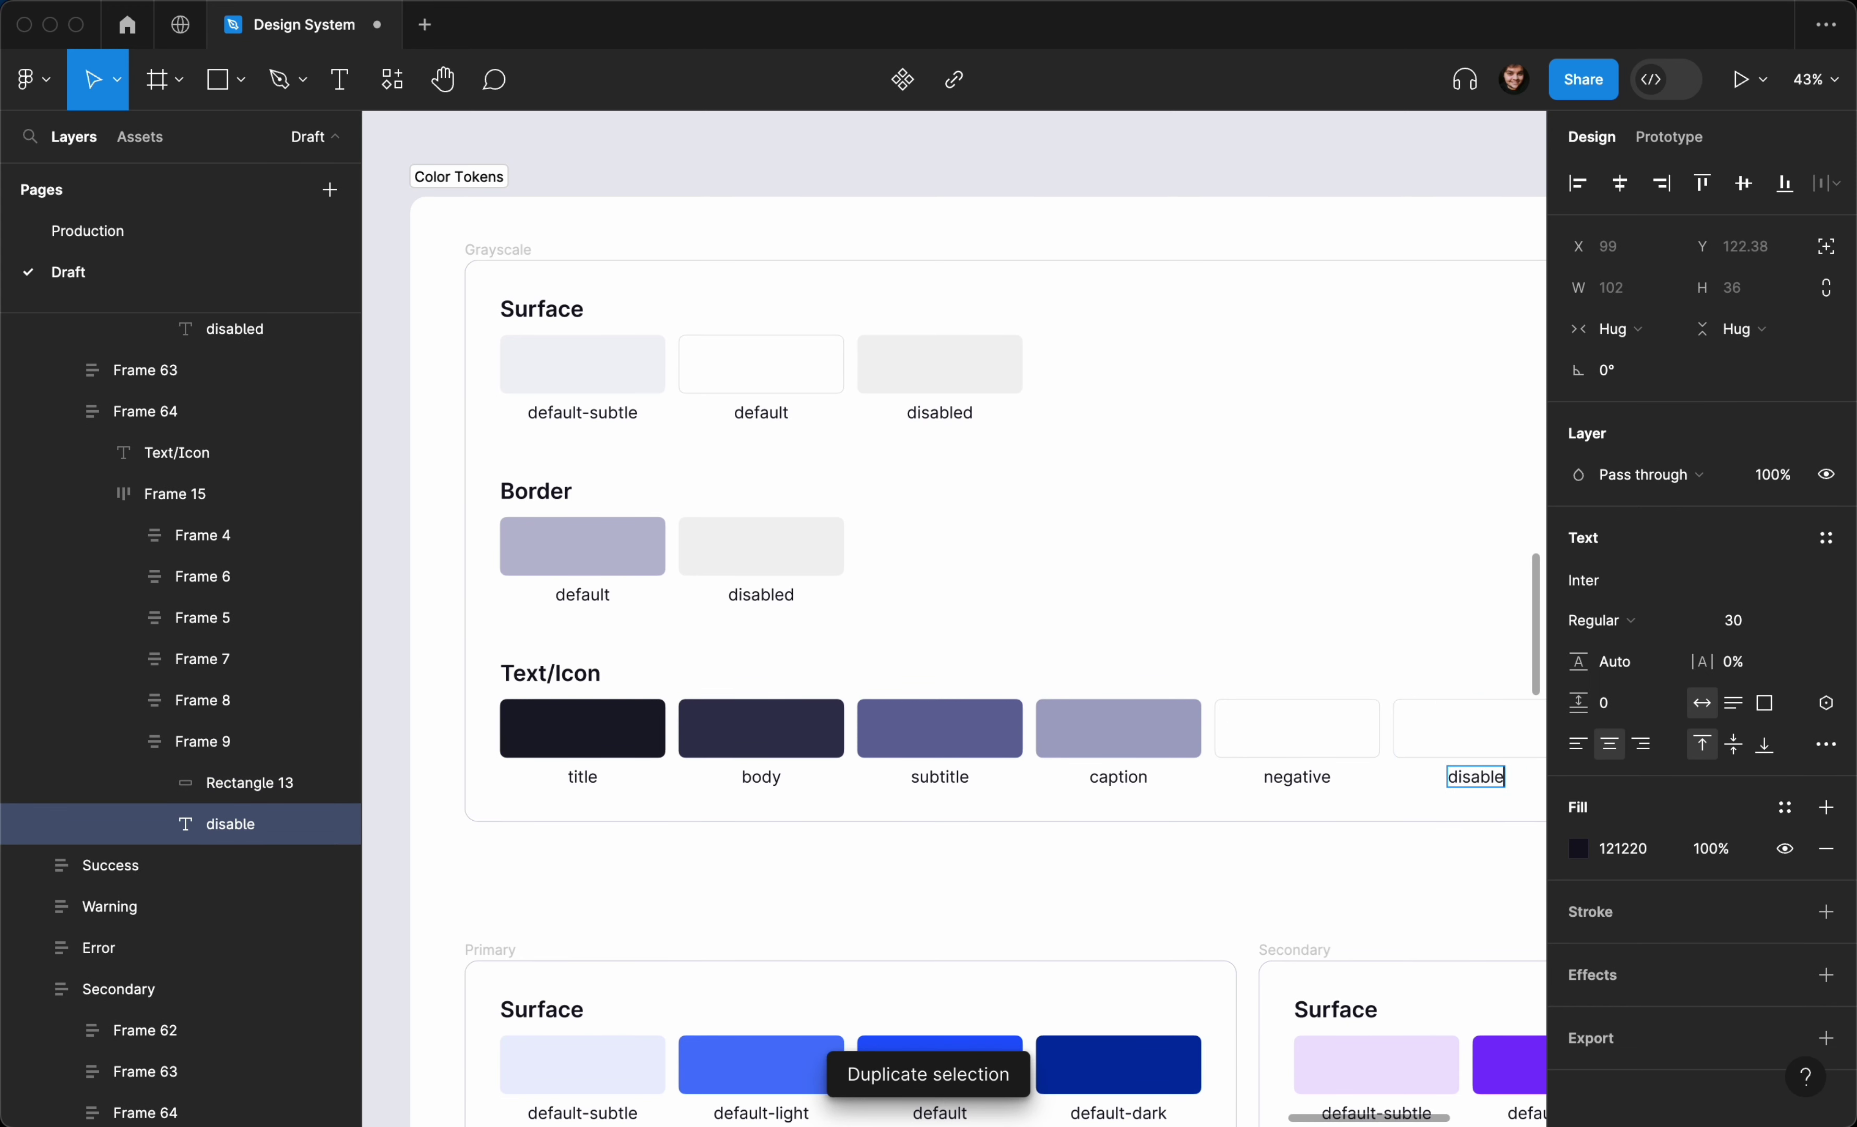
type("d")
left_click(1430, 879)
Remove the stroke from the Text/Icon row's disabled swatch and set its fill to Colors/Charcoal/300
scroll(1422, 884, "right", 3)
left_click(1389, 756)
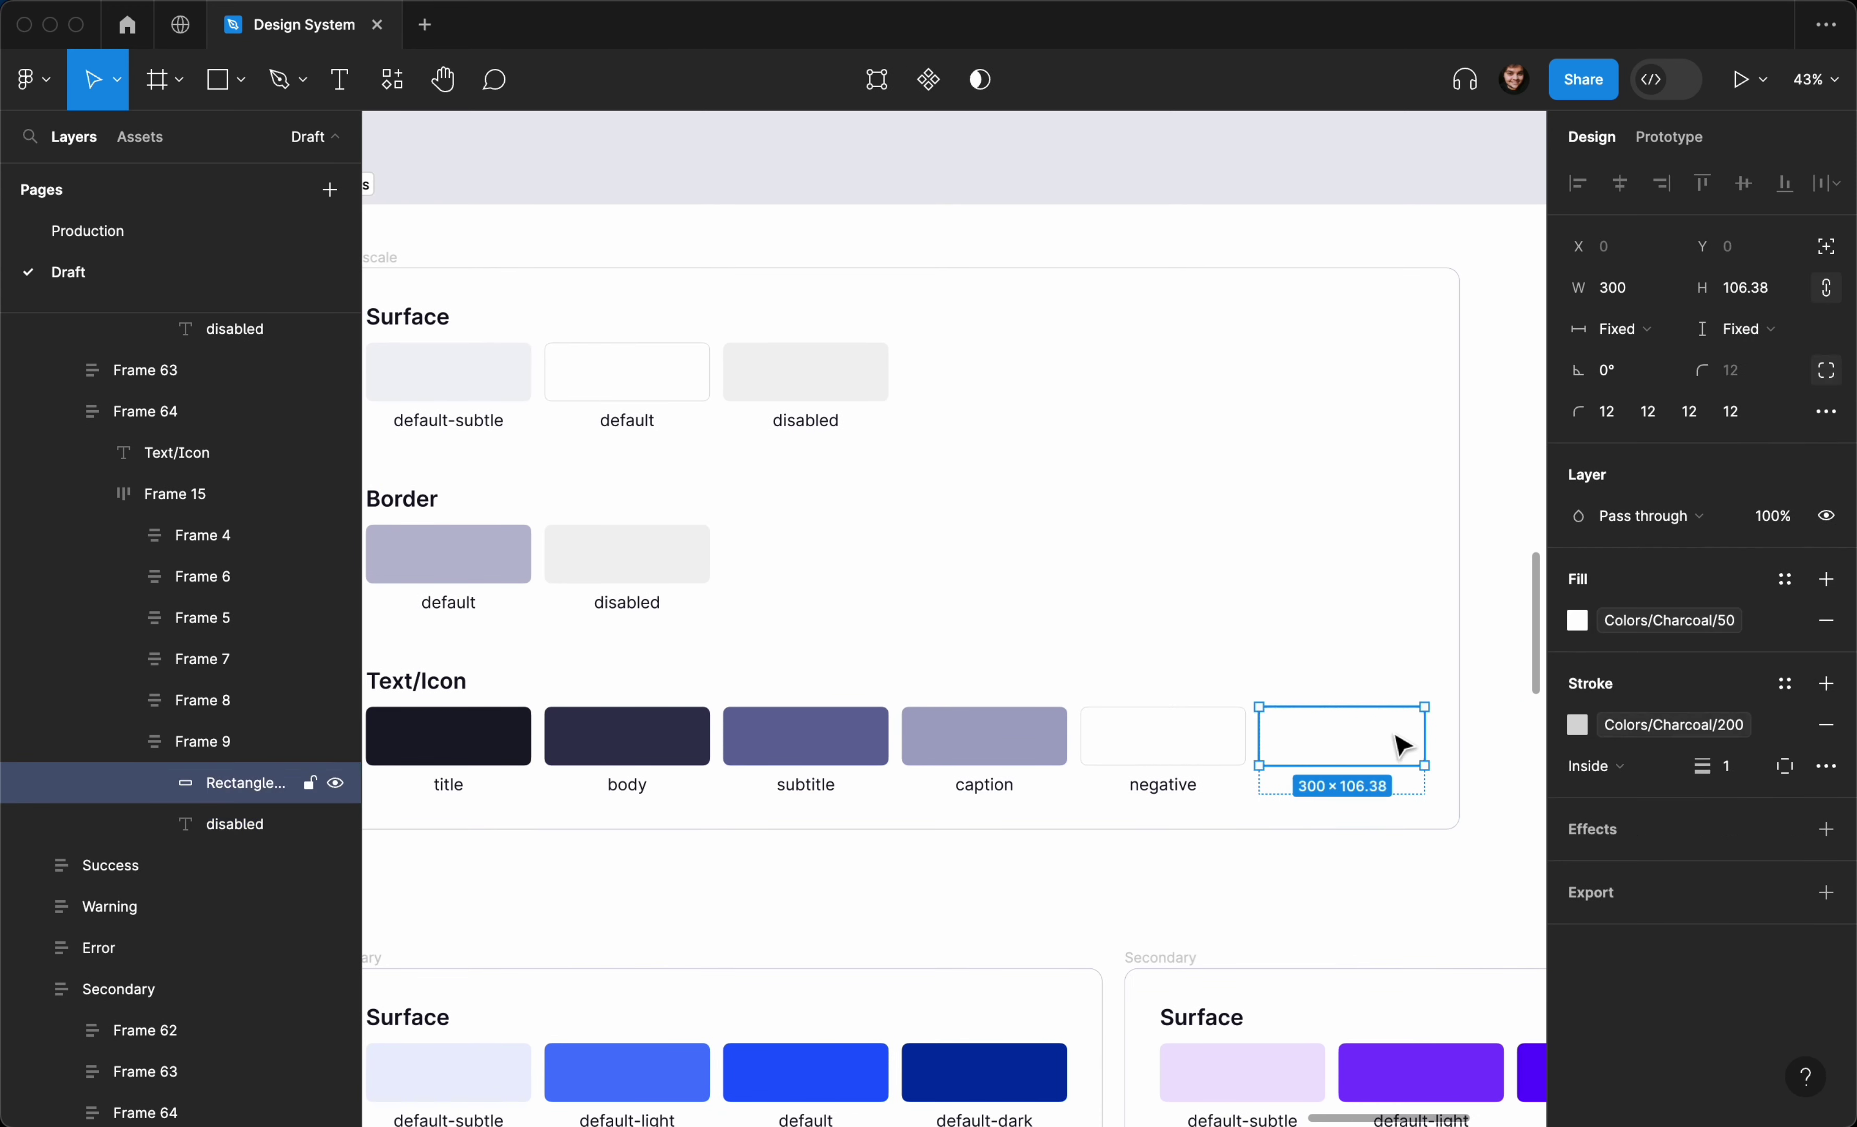
left_click(1826, 725)
left_click(1670, 623)
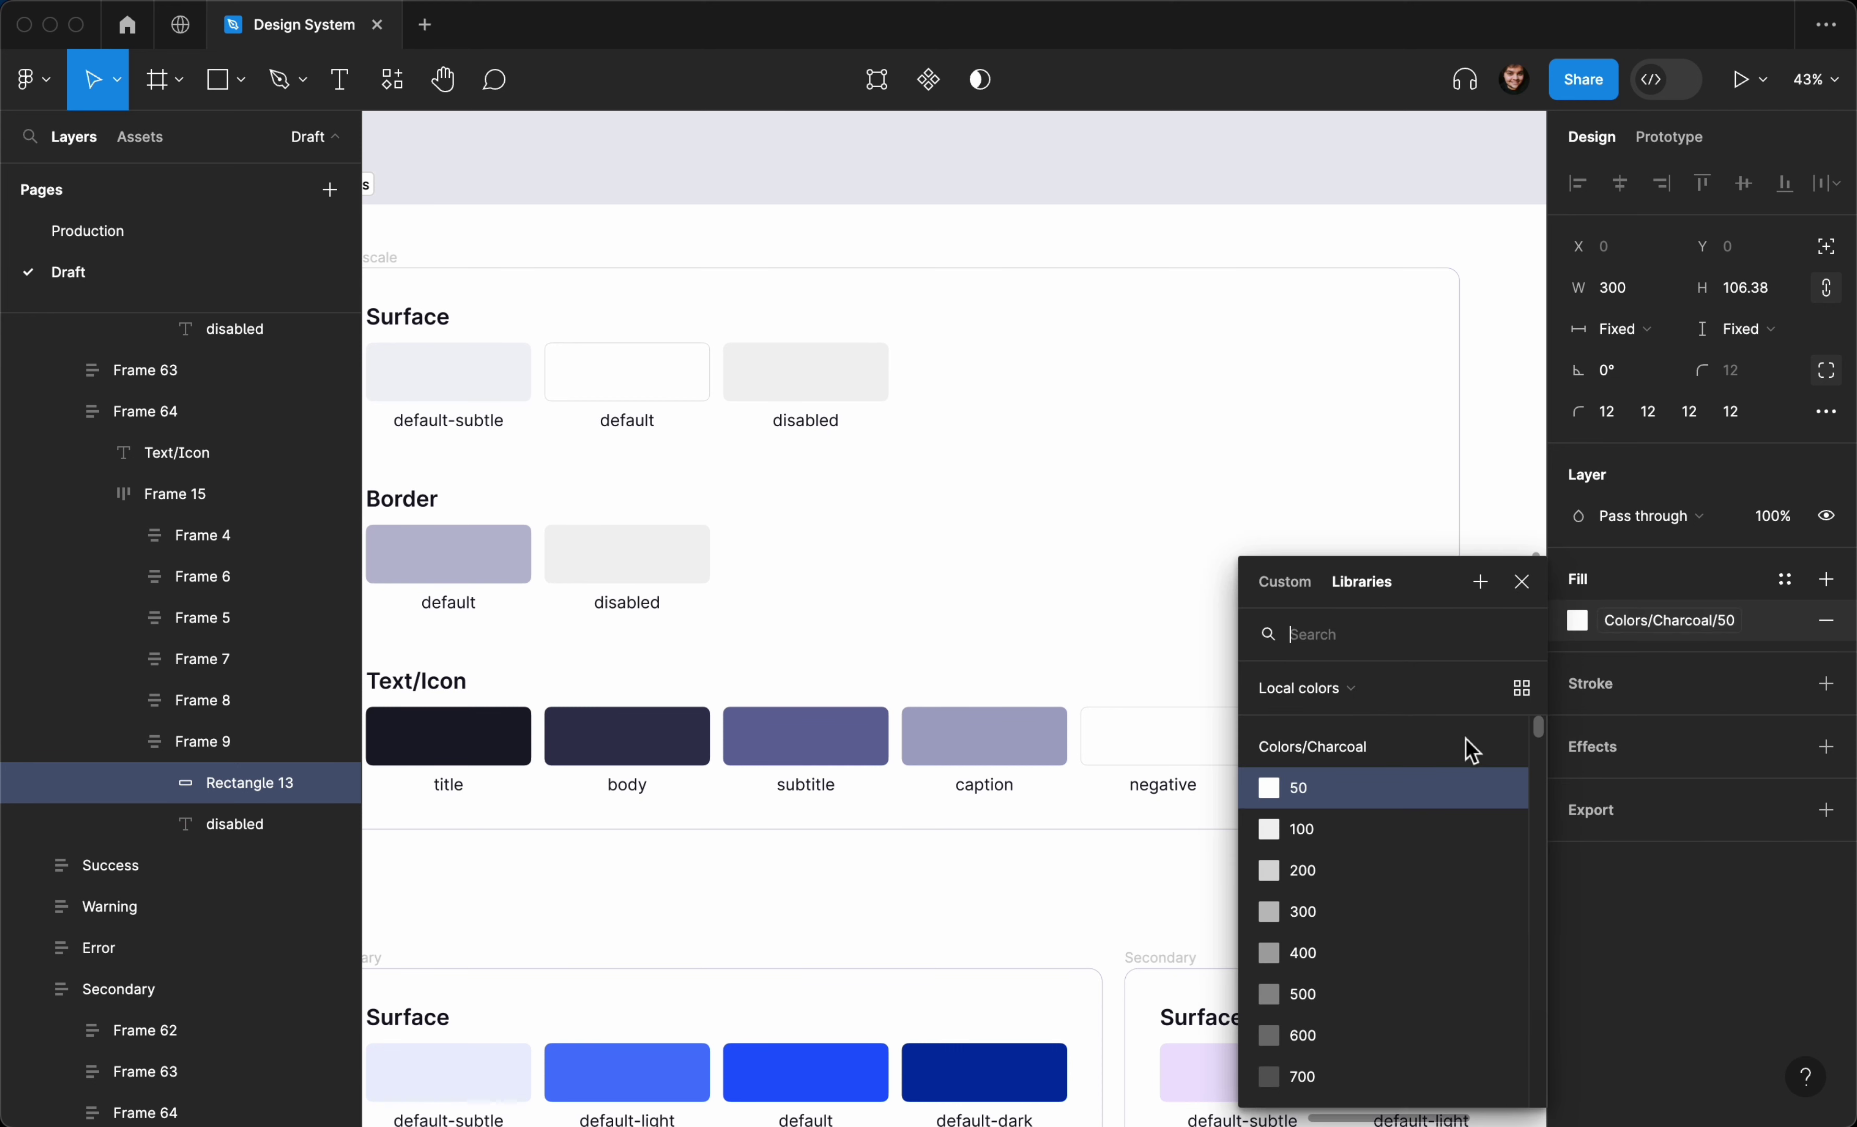
scroll(1381, 874, "down", 1)
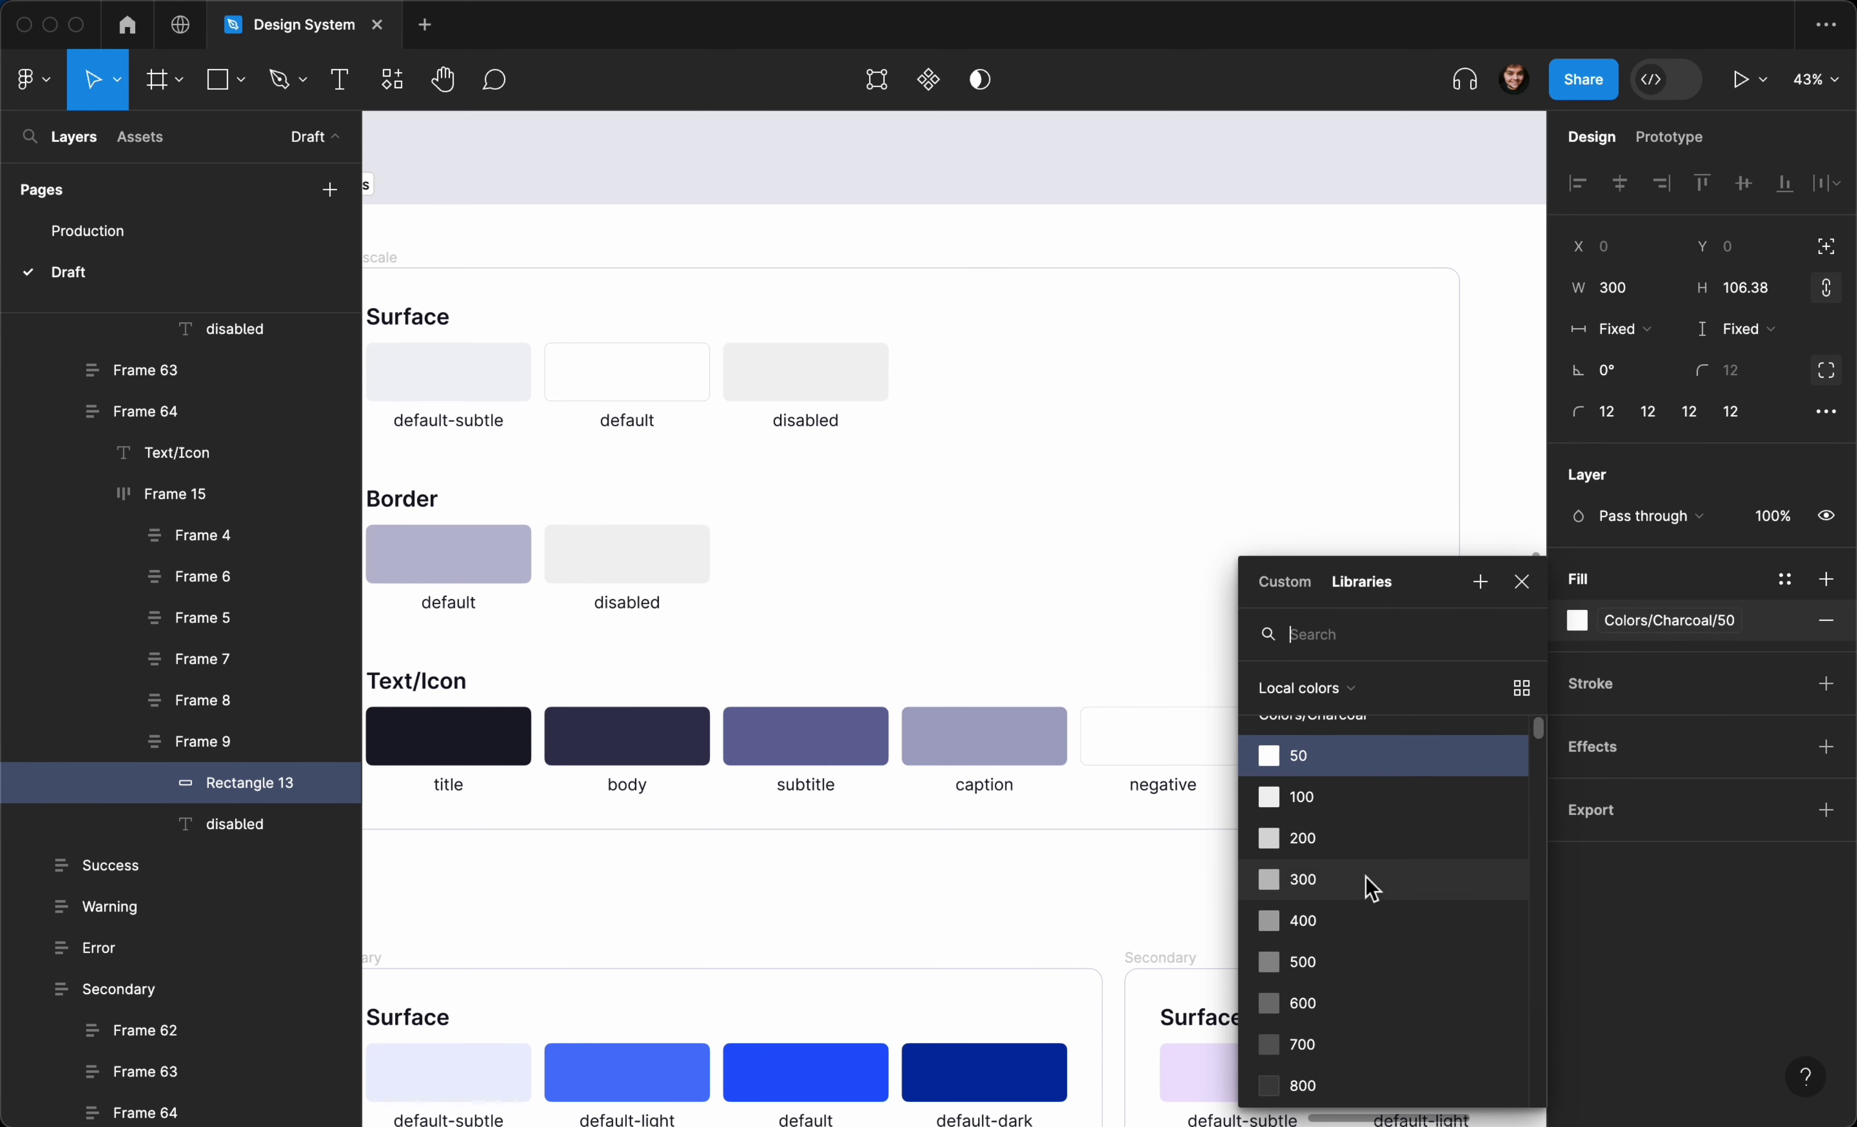
left_click(1303, 880)
left_click(1324, 887)
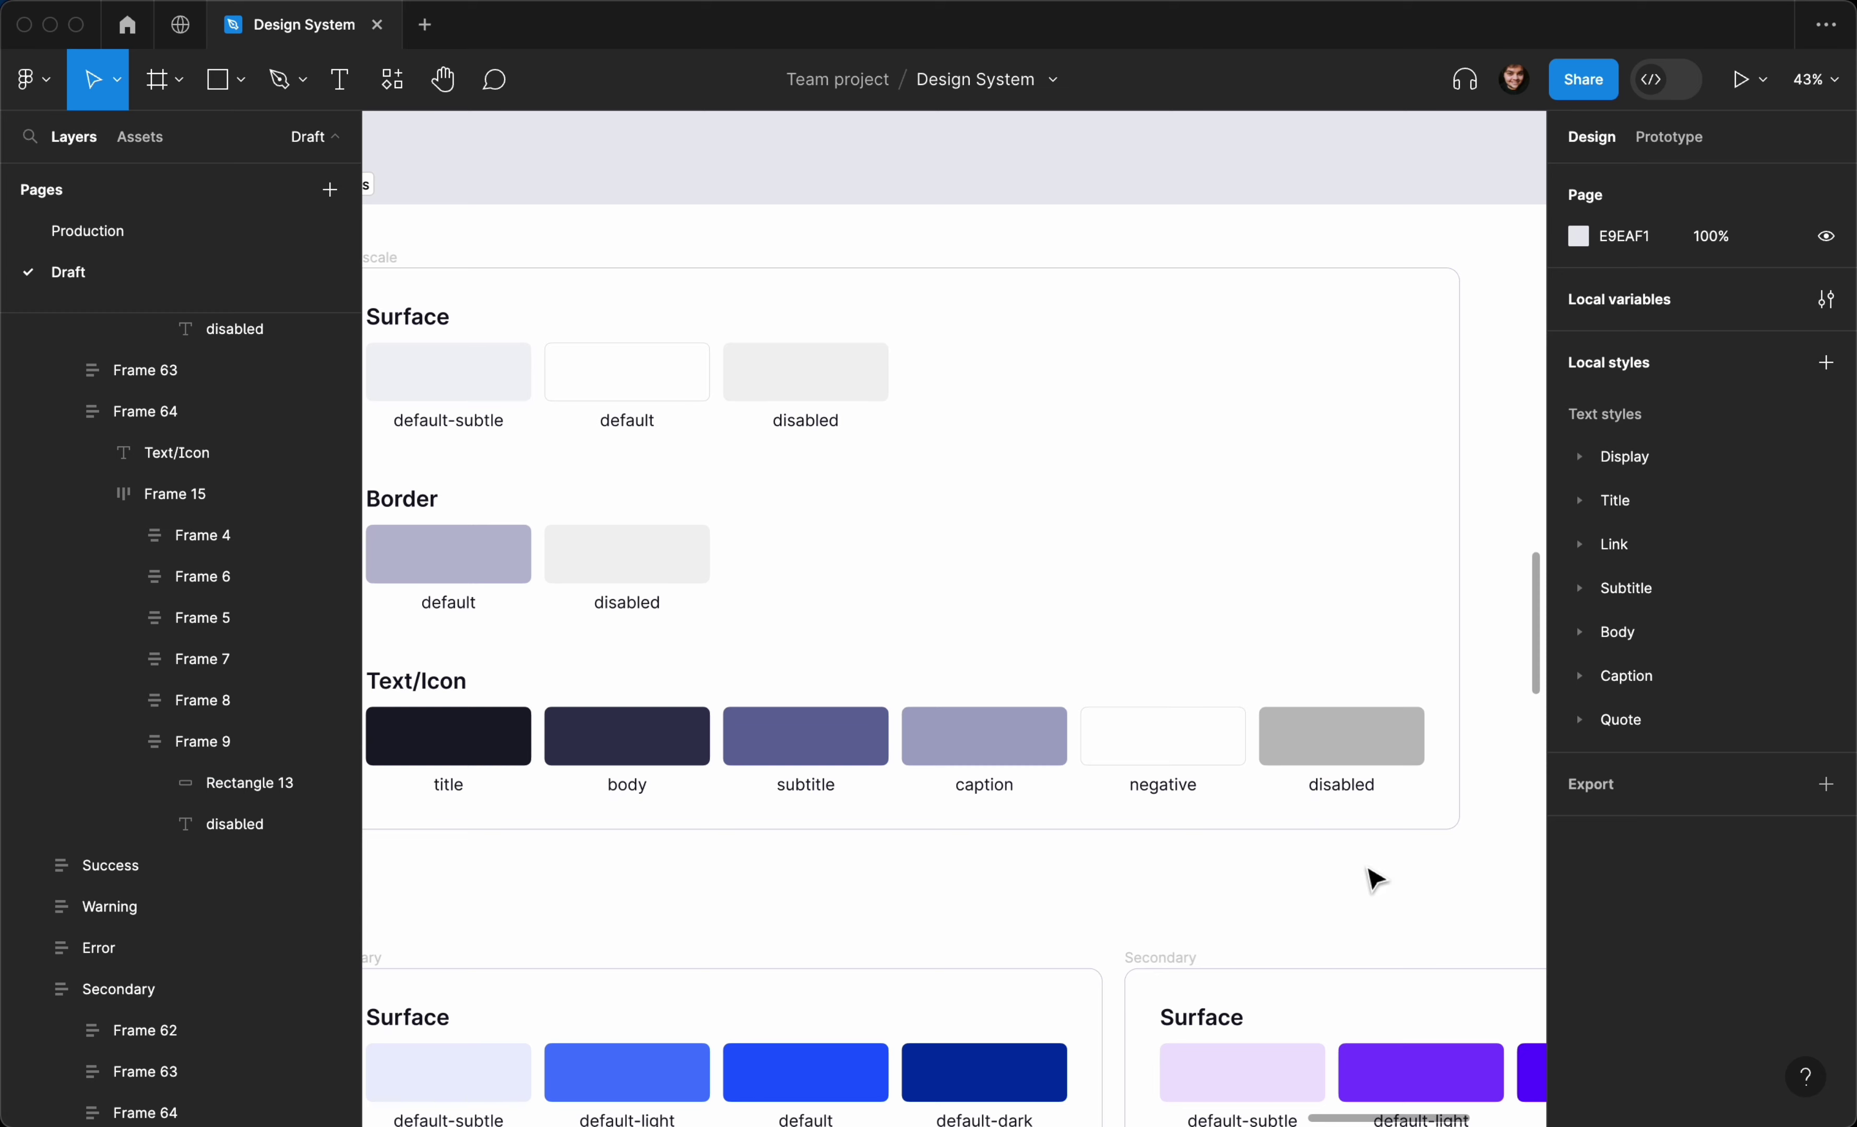
Review the Grayscale group's Surface, Border and Text/Icon rows together with their disabled swatches
scroll(1351, 859, "right", 2)
scroll(1351, 859, "up", 1)
left_click(1358, 779)
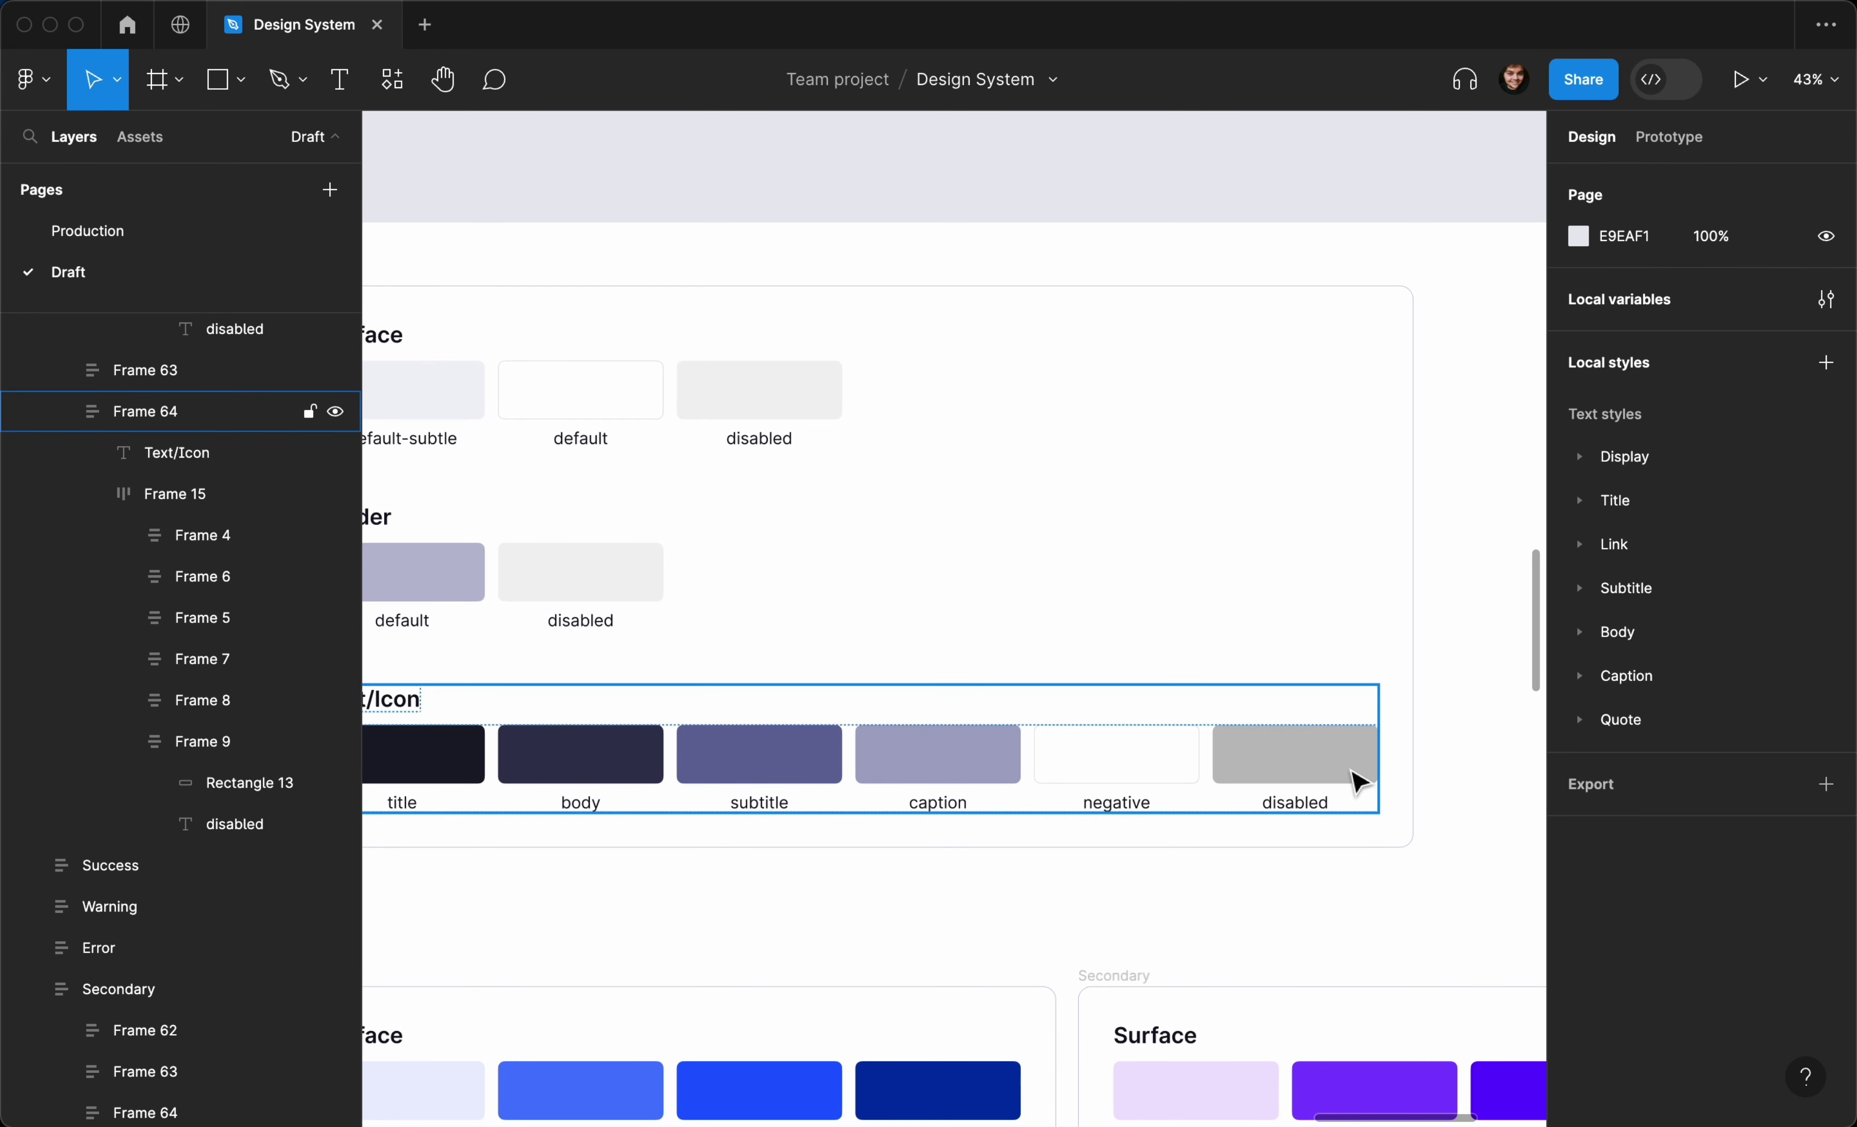
left_click(1299, 772)
scroll(1110, 729, "left", 3)
scroll(1110, 729, "down", 2)
scroll(1110, 729, "right", 1)
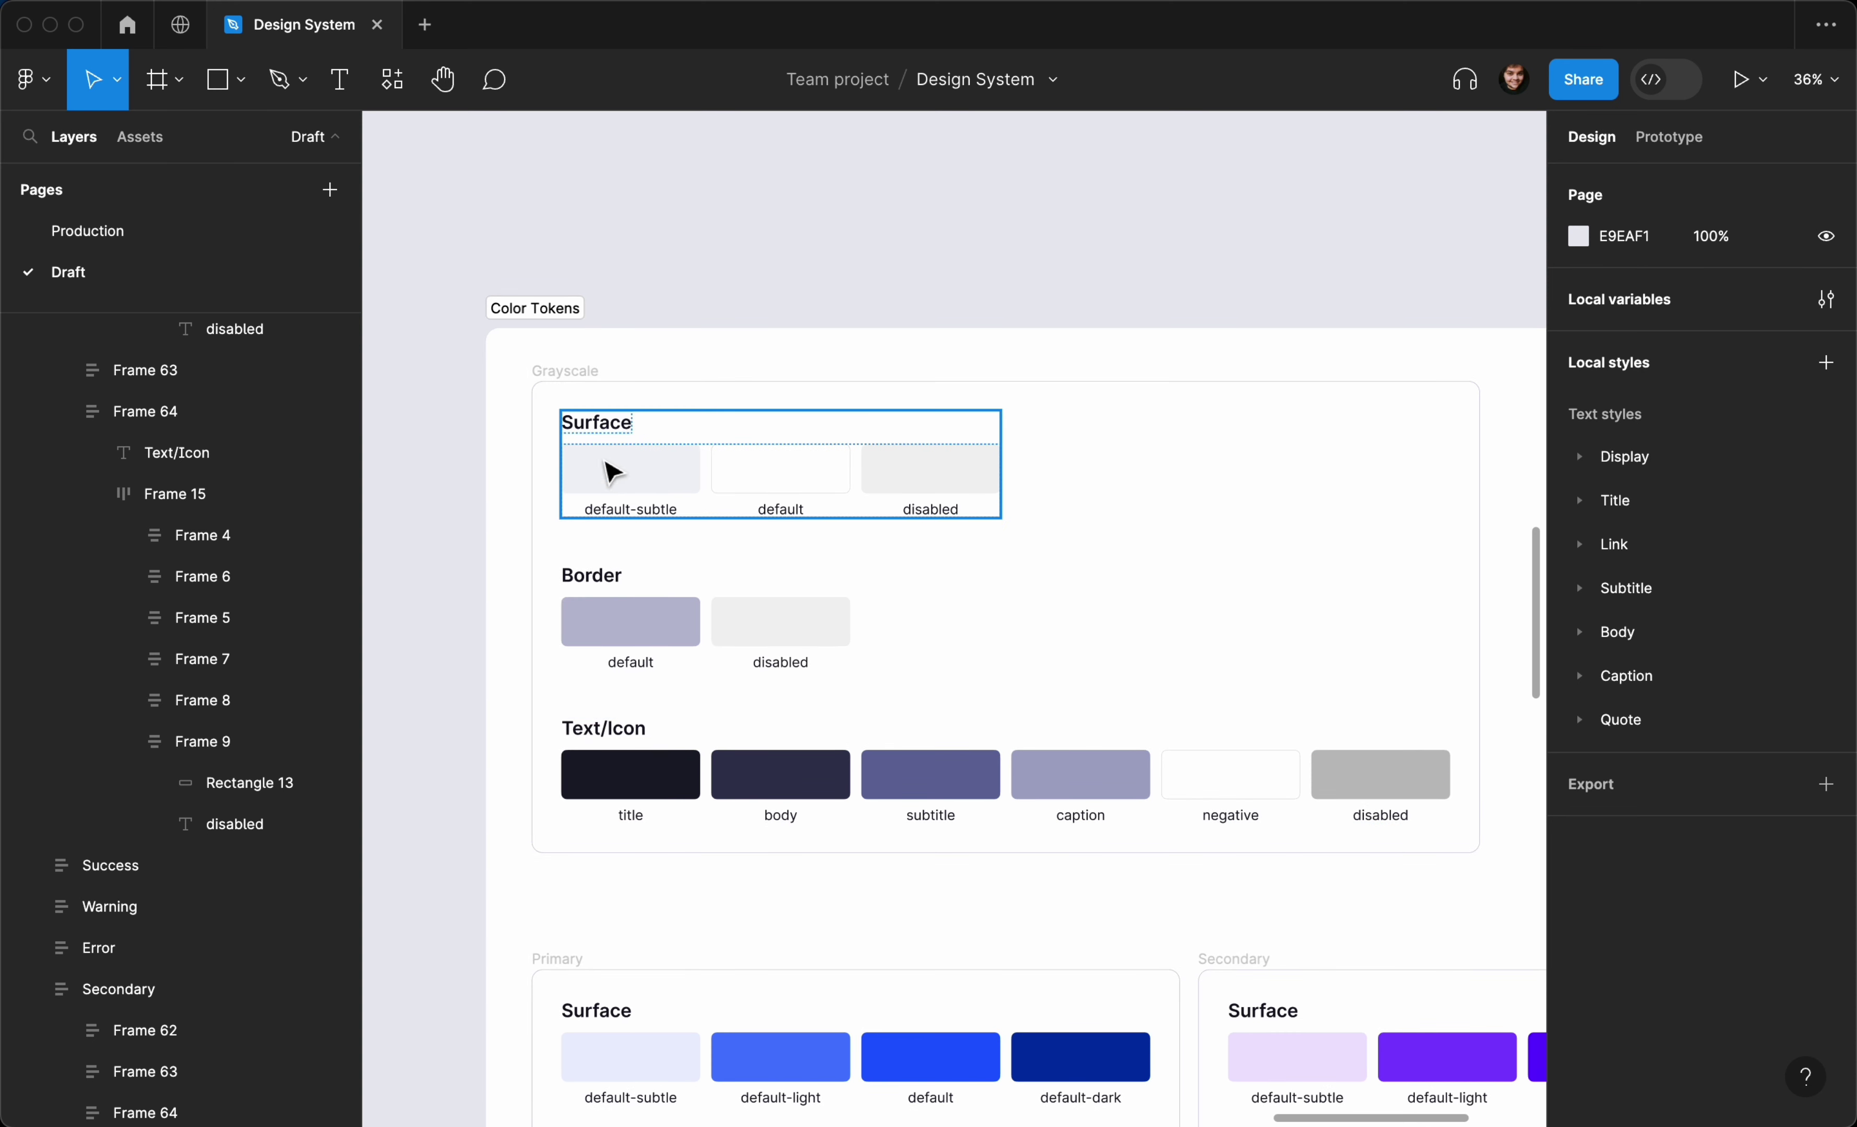
scroll(513, 455, "right", 1)
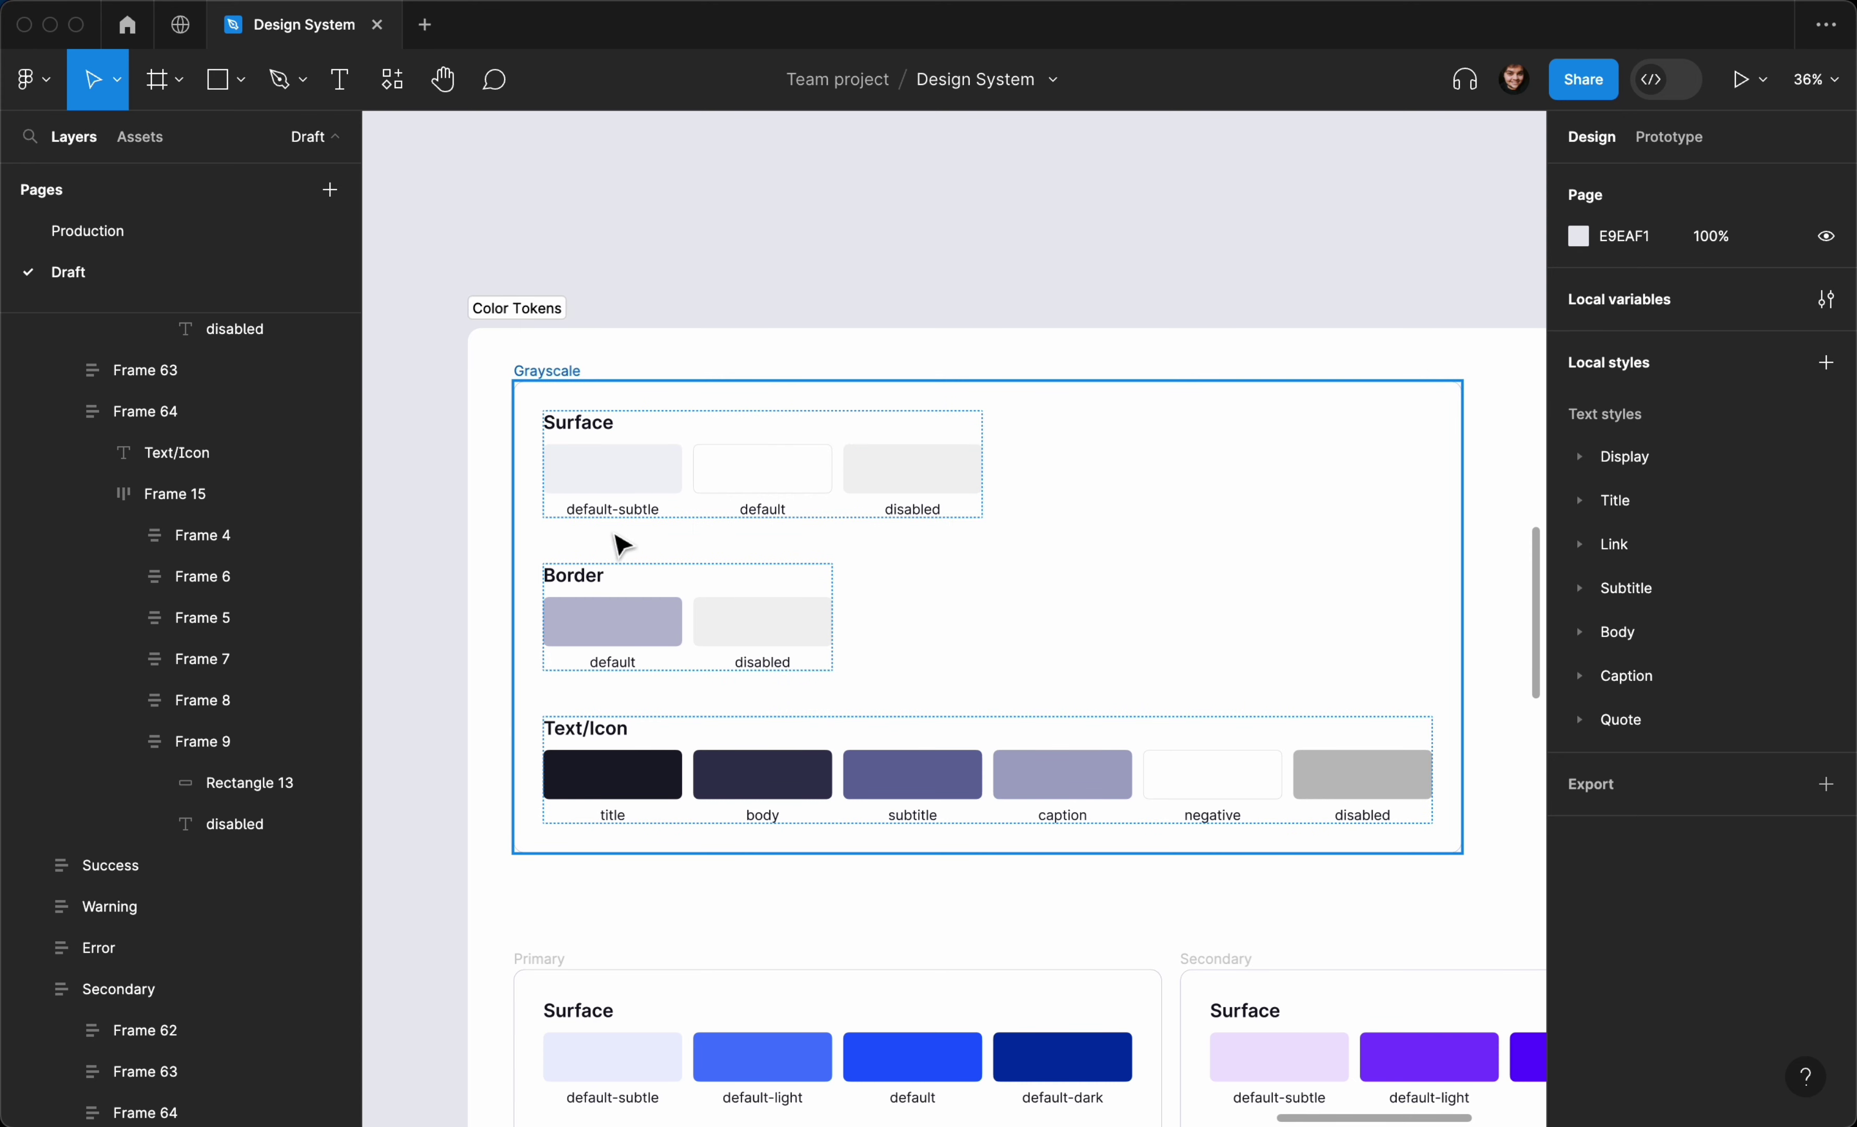
scroll(617, 585, "up", 5)
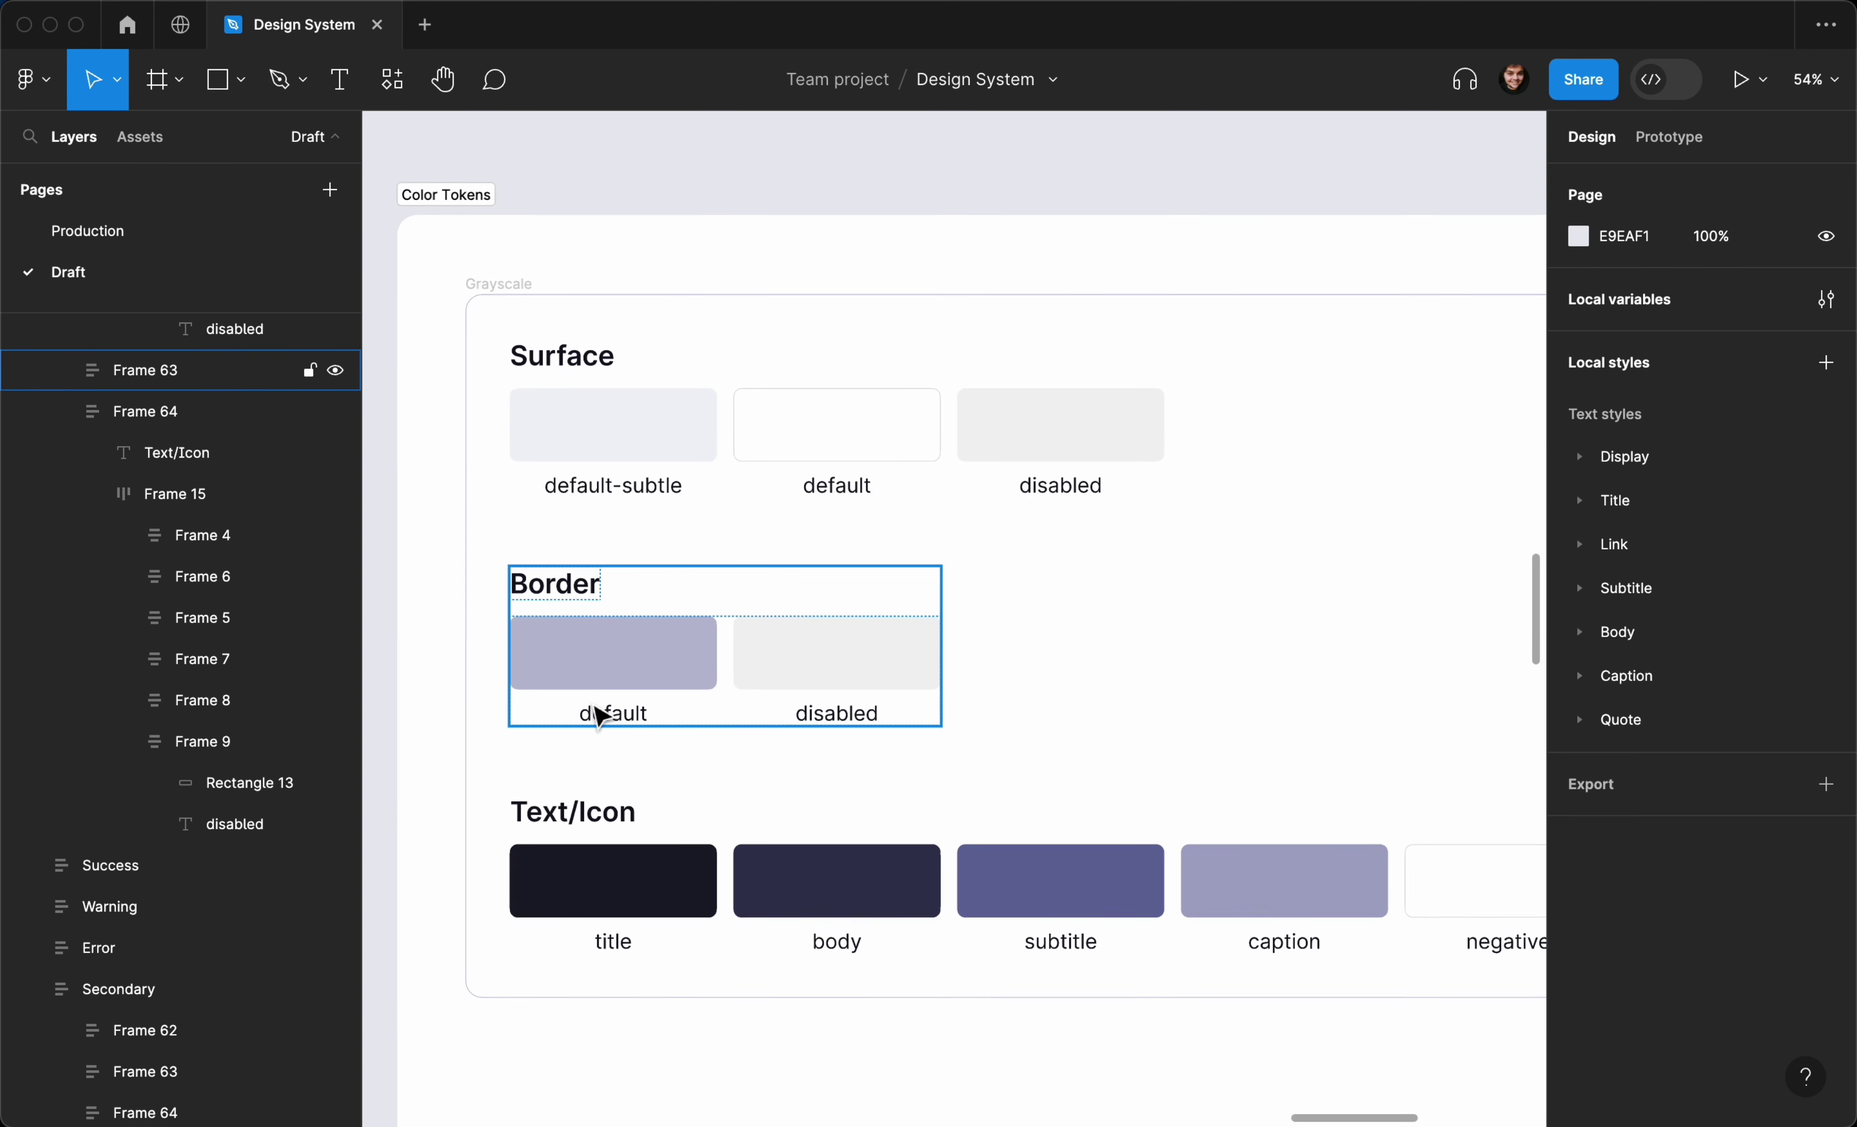
left_click(477, 651)
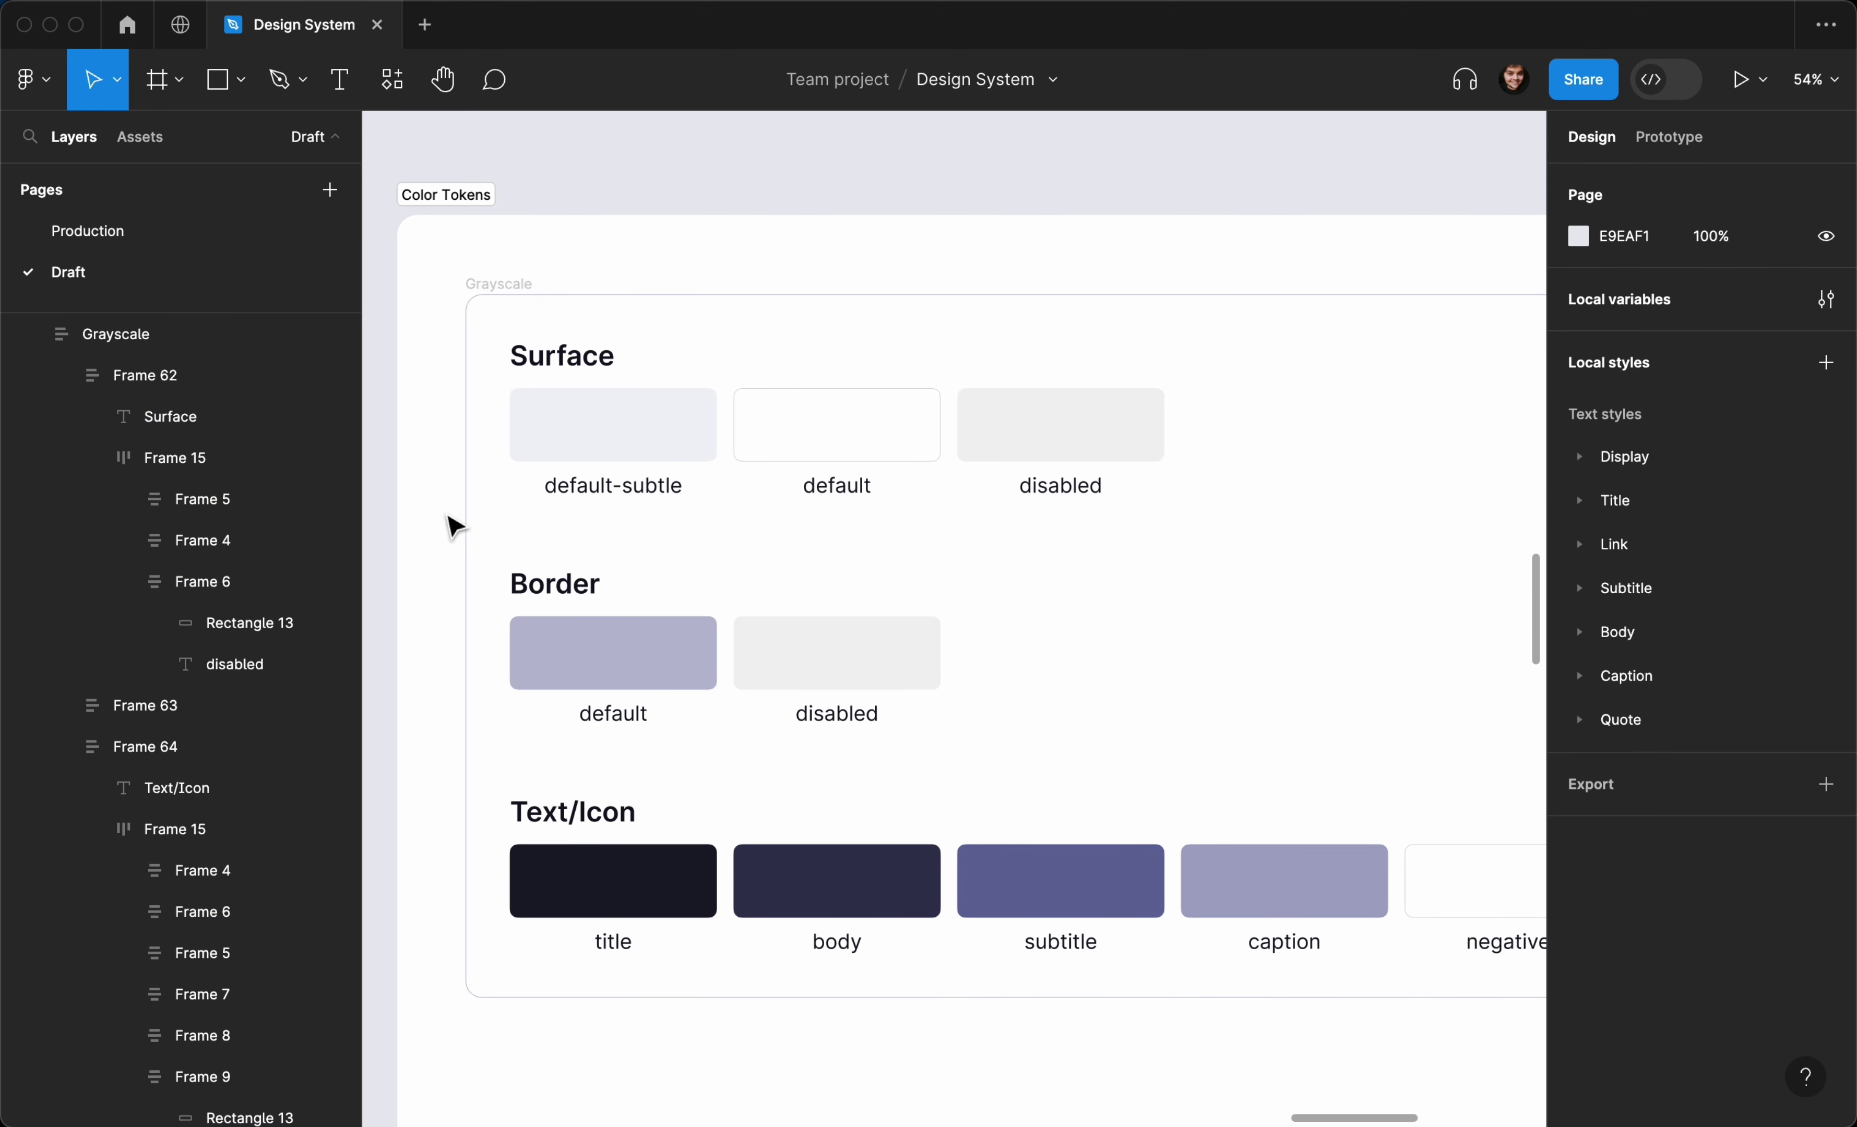
Compare the primitive palettes in the Colors frame with the token groups in the Color Tokens frame
scroll(453, 524, "left", 5)
scroll(448, 527, "down", 5)
scroll(448, 526, "right", 10)
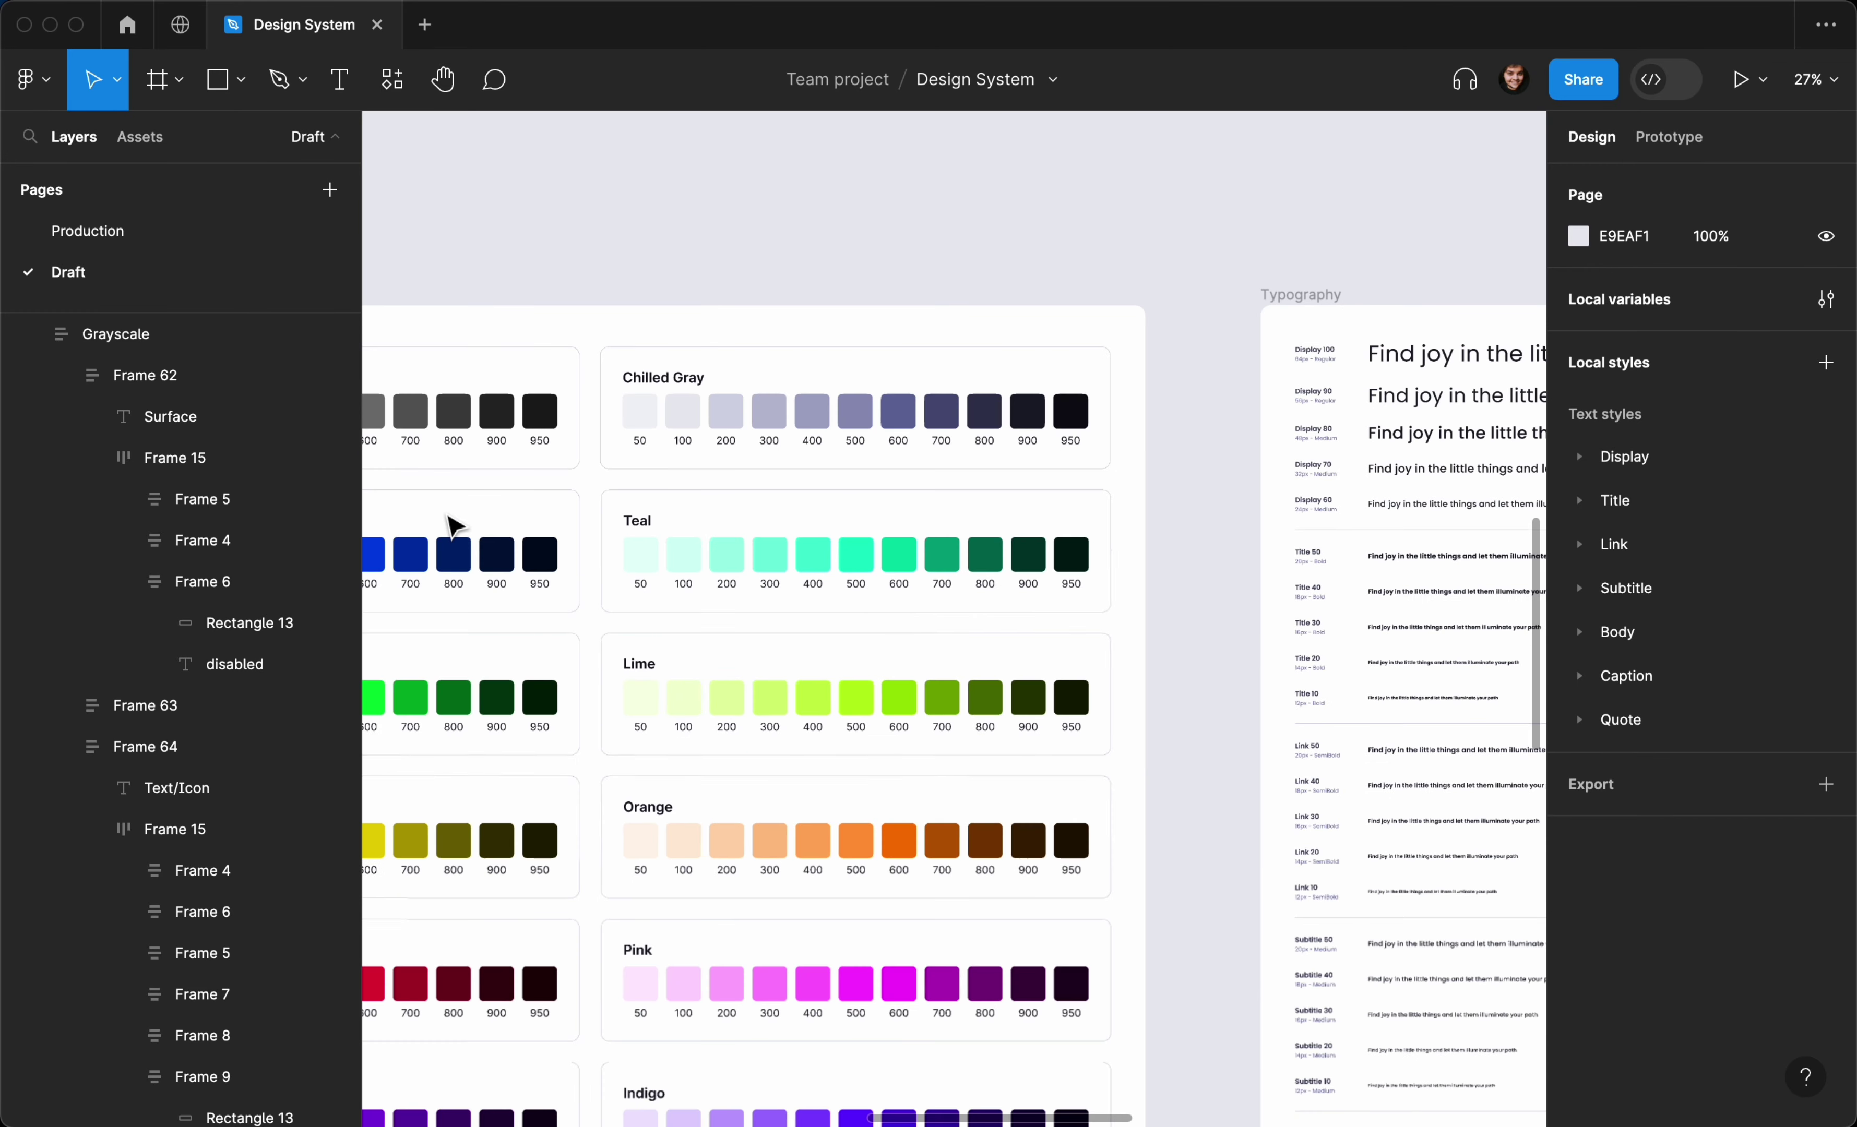
scroll(514, 491, "right", 15)
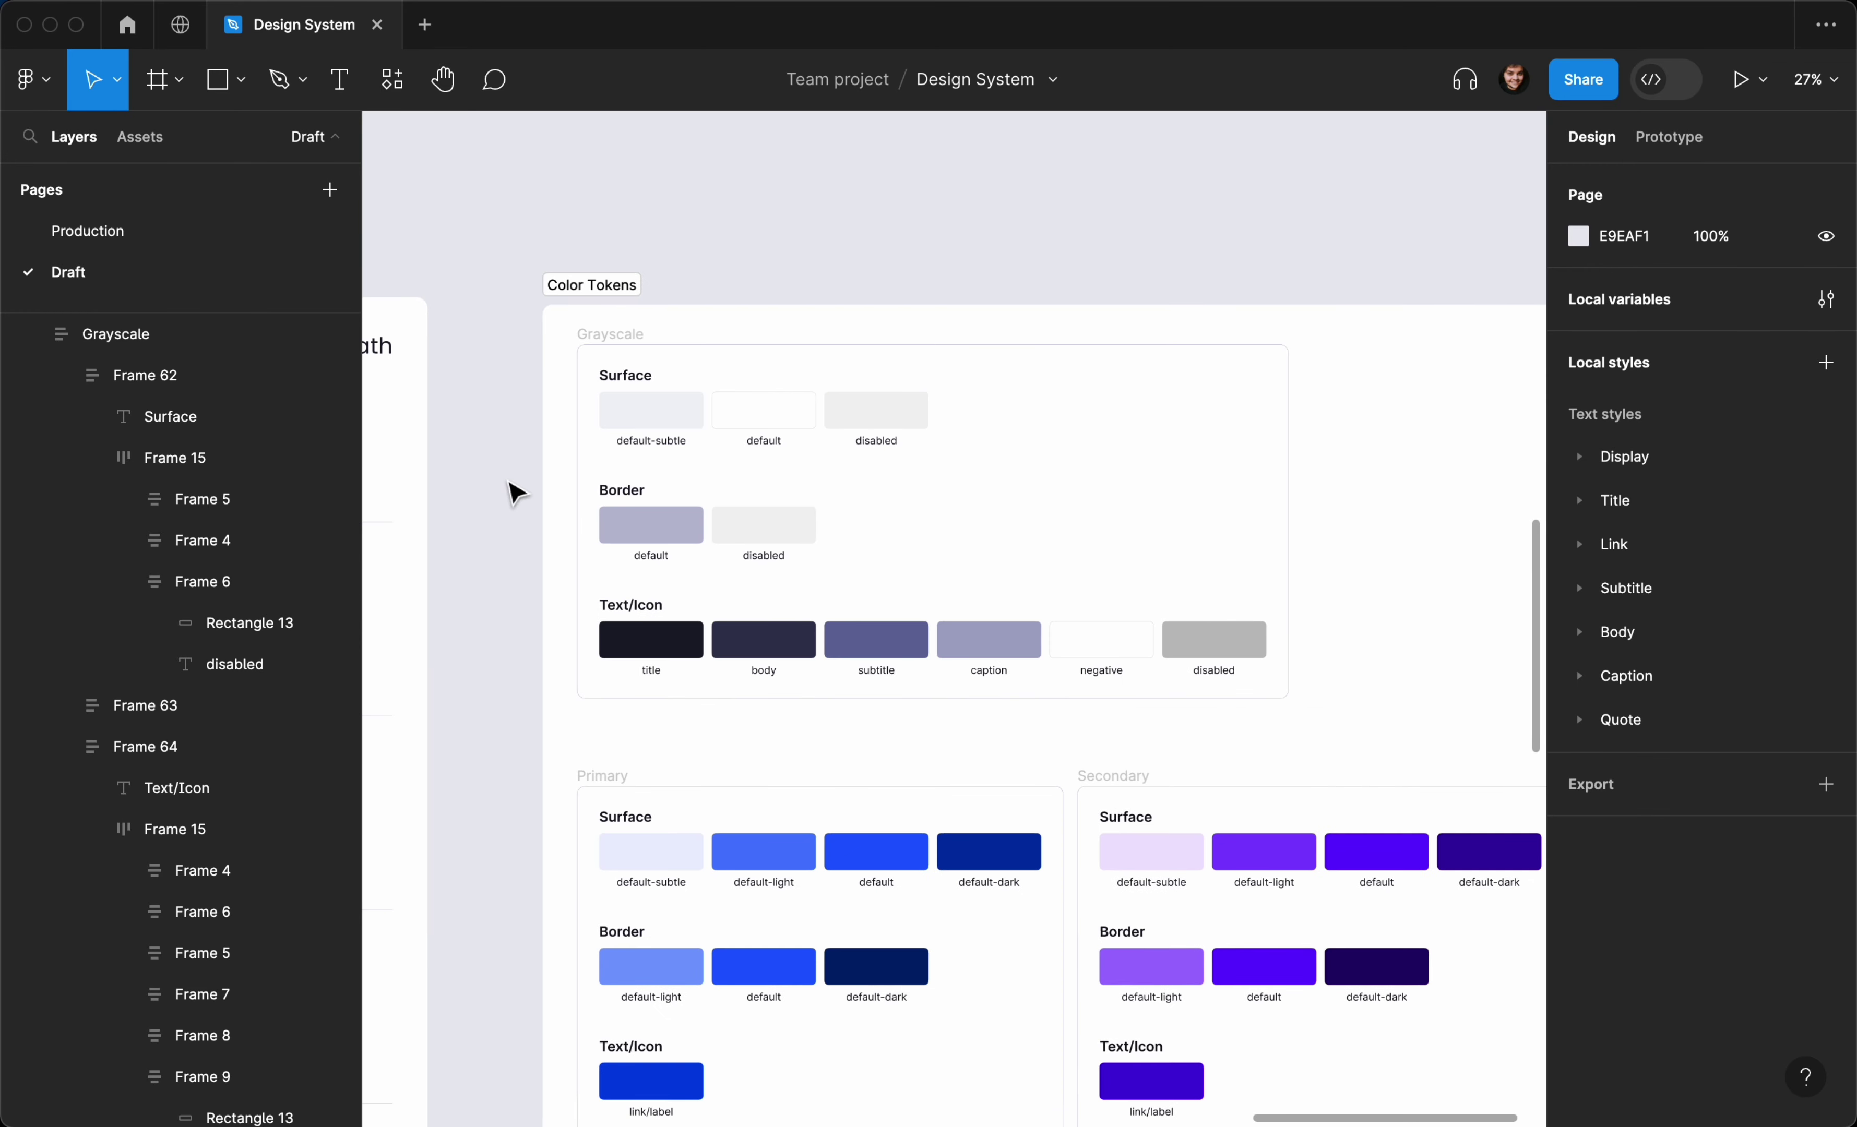
scroll(539, 460, "up", 5)
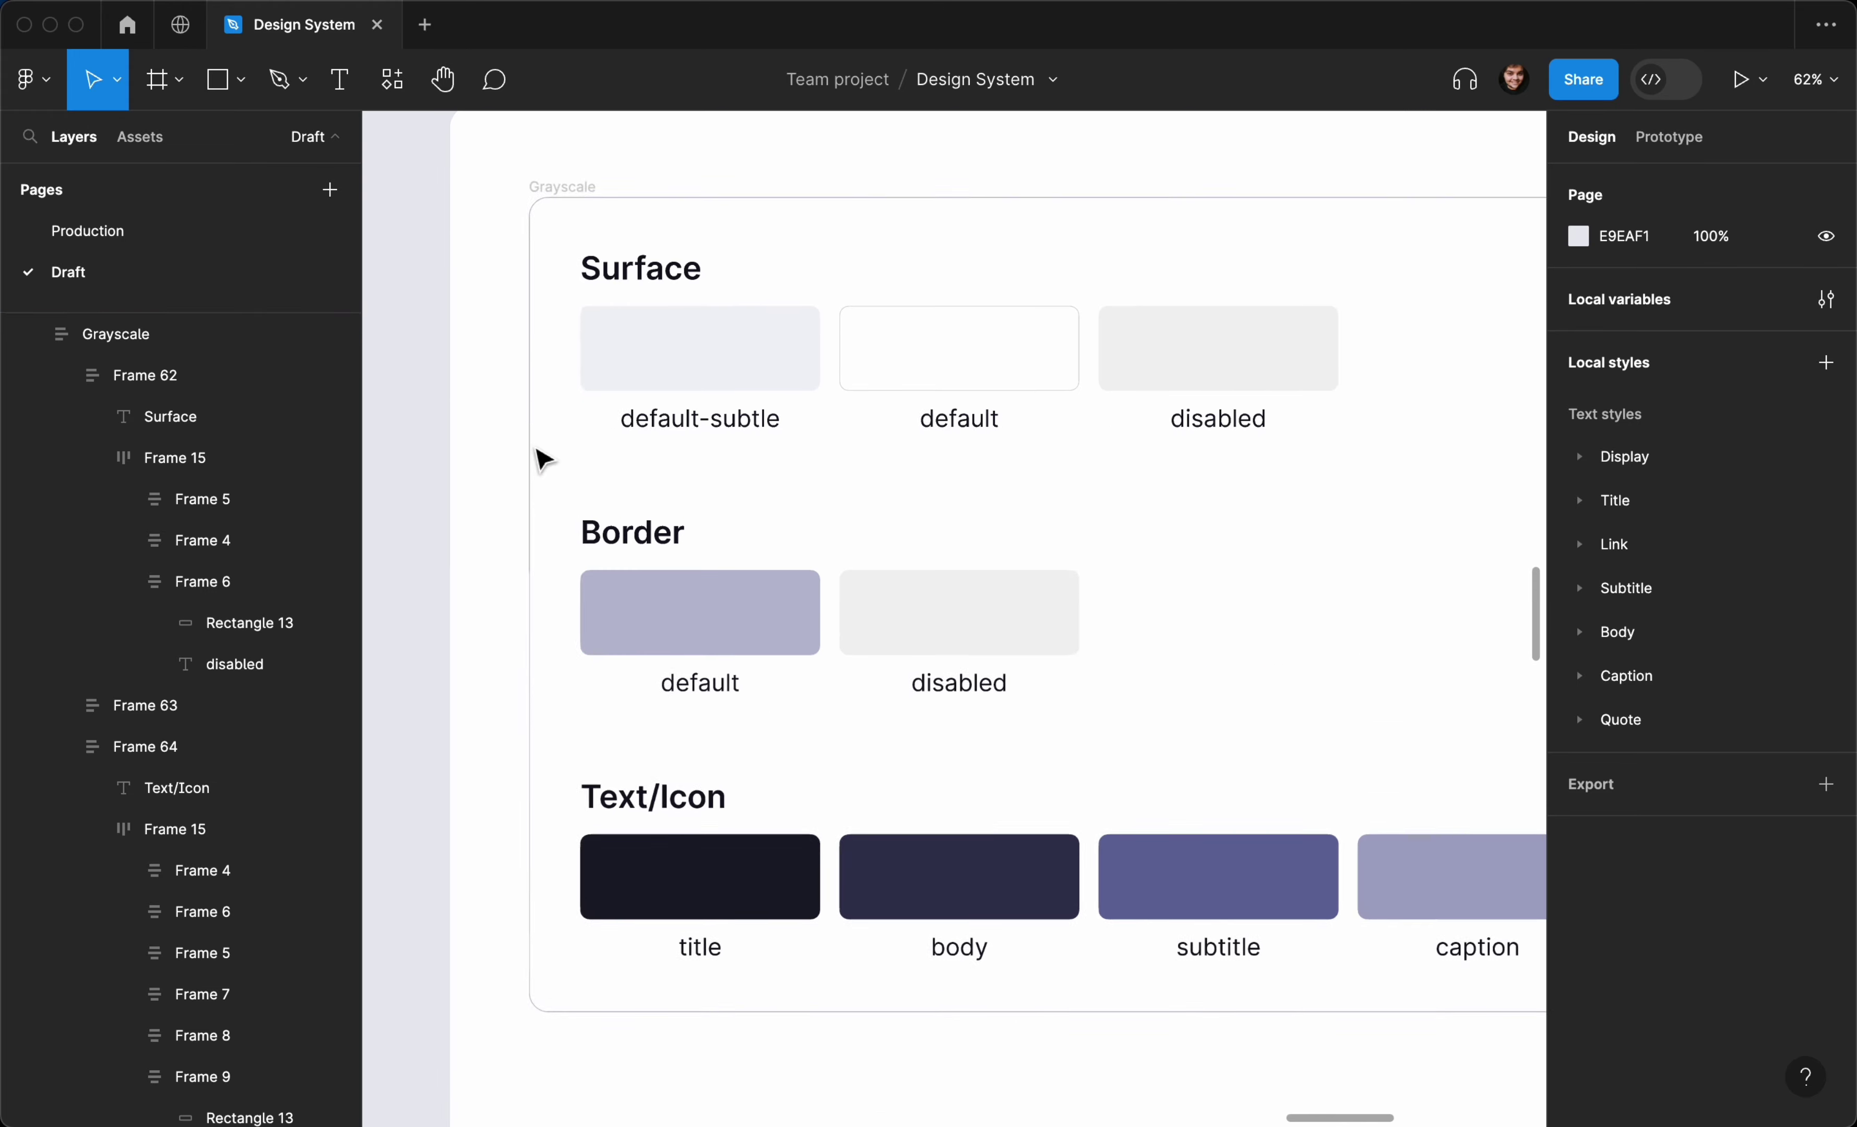
scroll(634, 539, "down", 3)
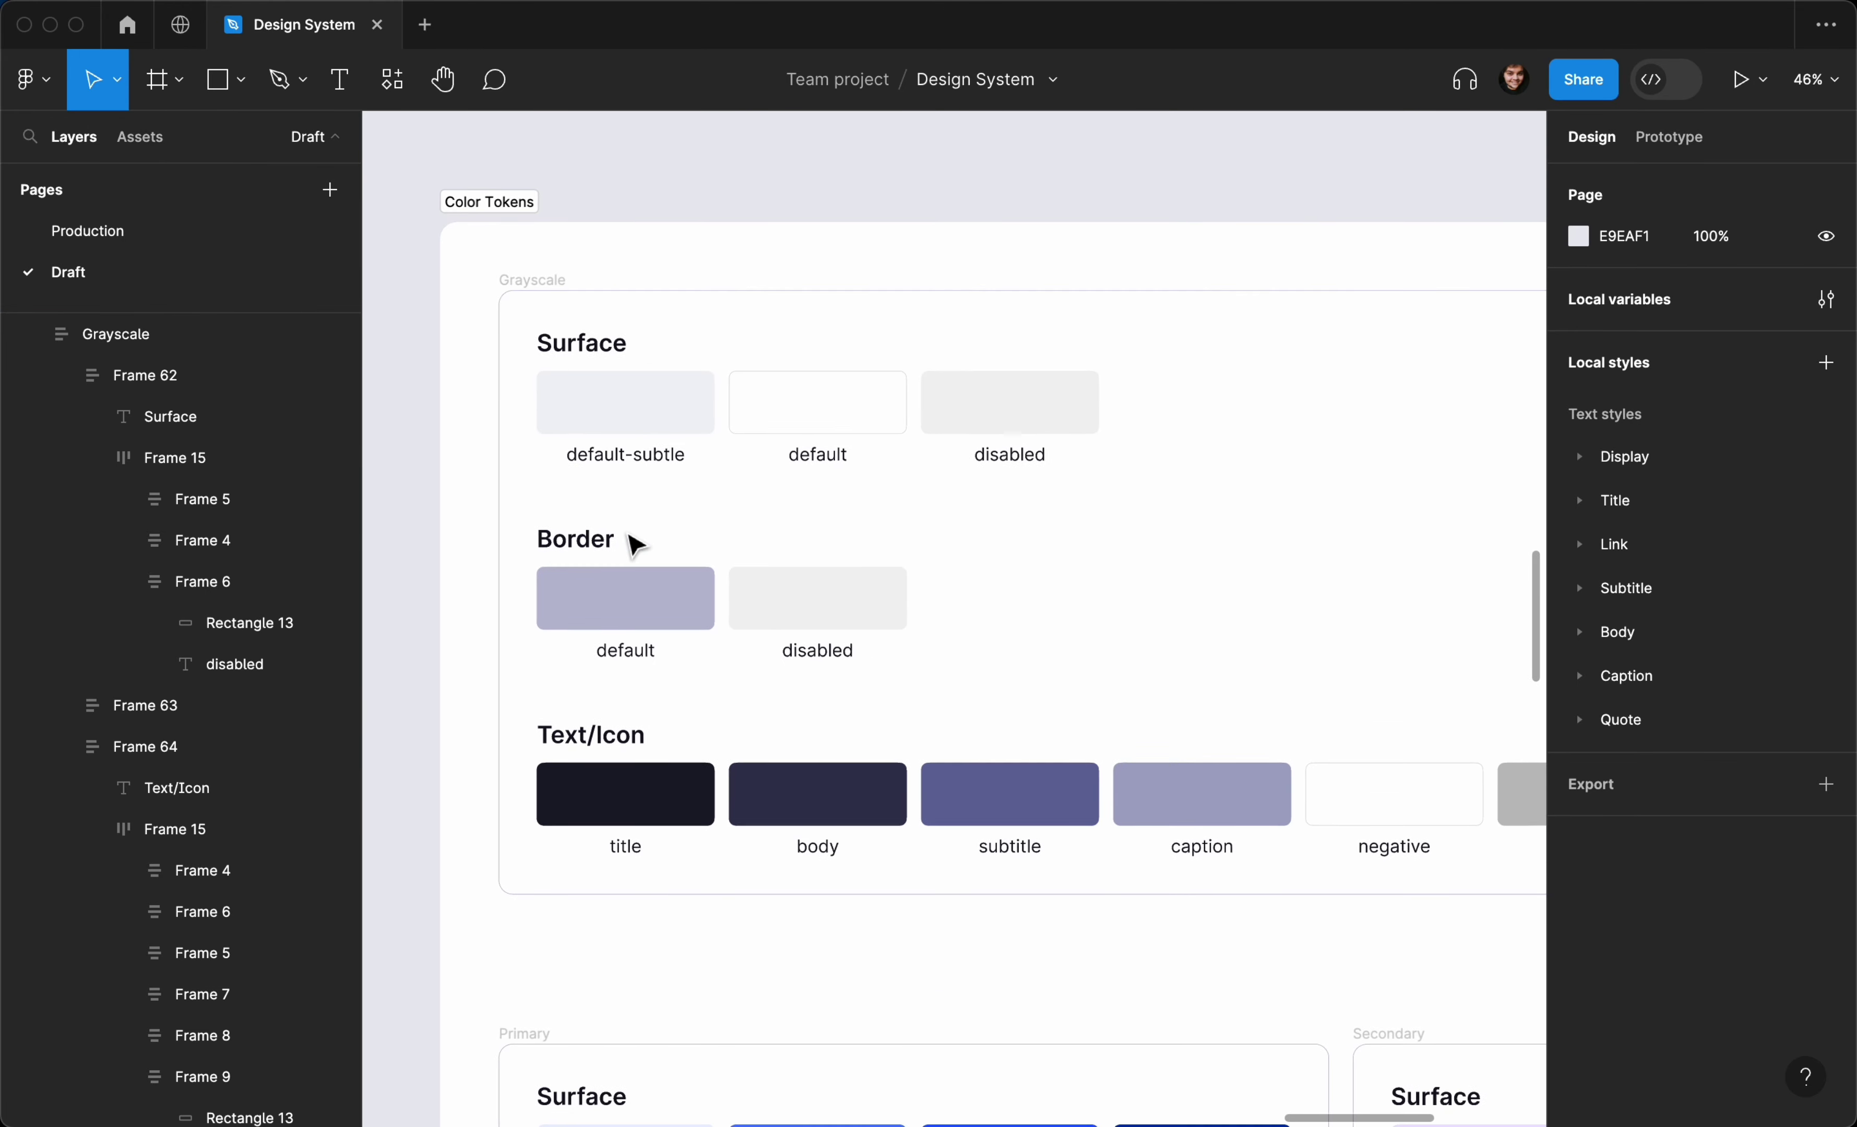
scroll(638, 540, "down", 4)
scroll(642, 543, "left", 15)
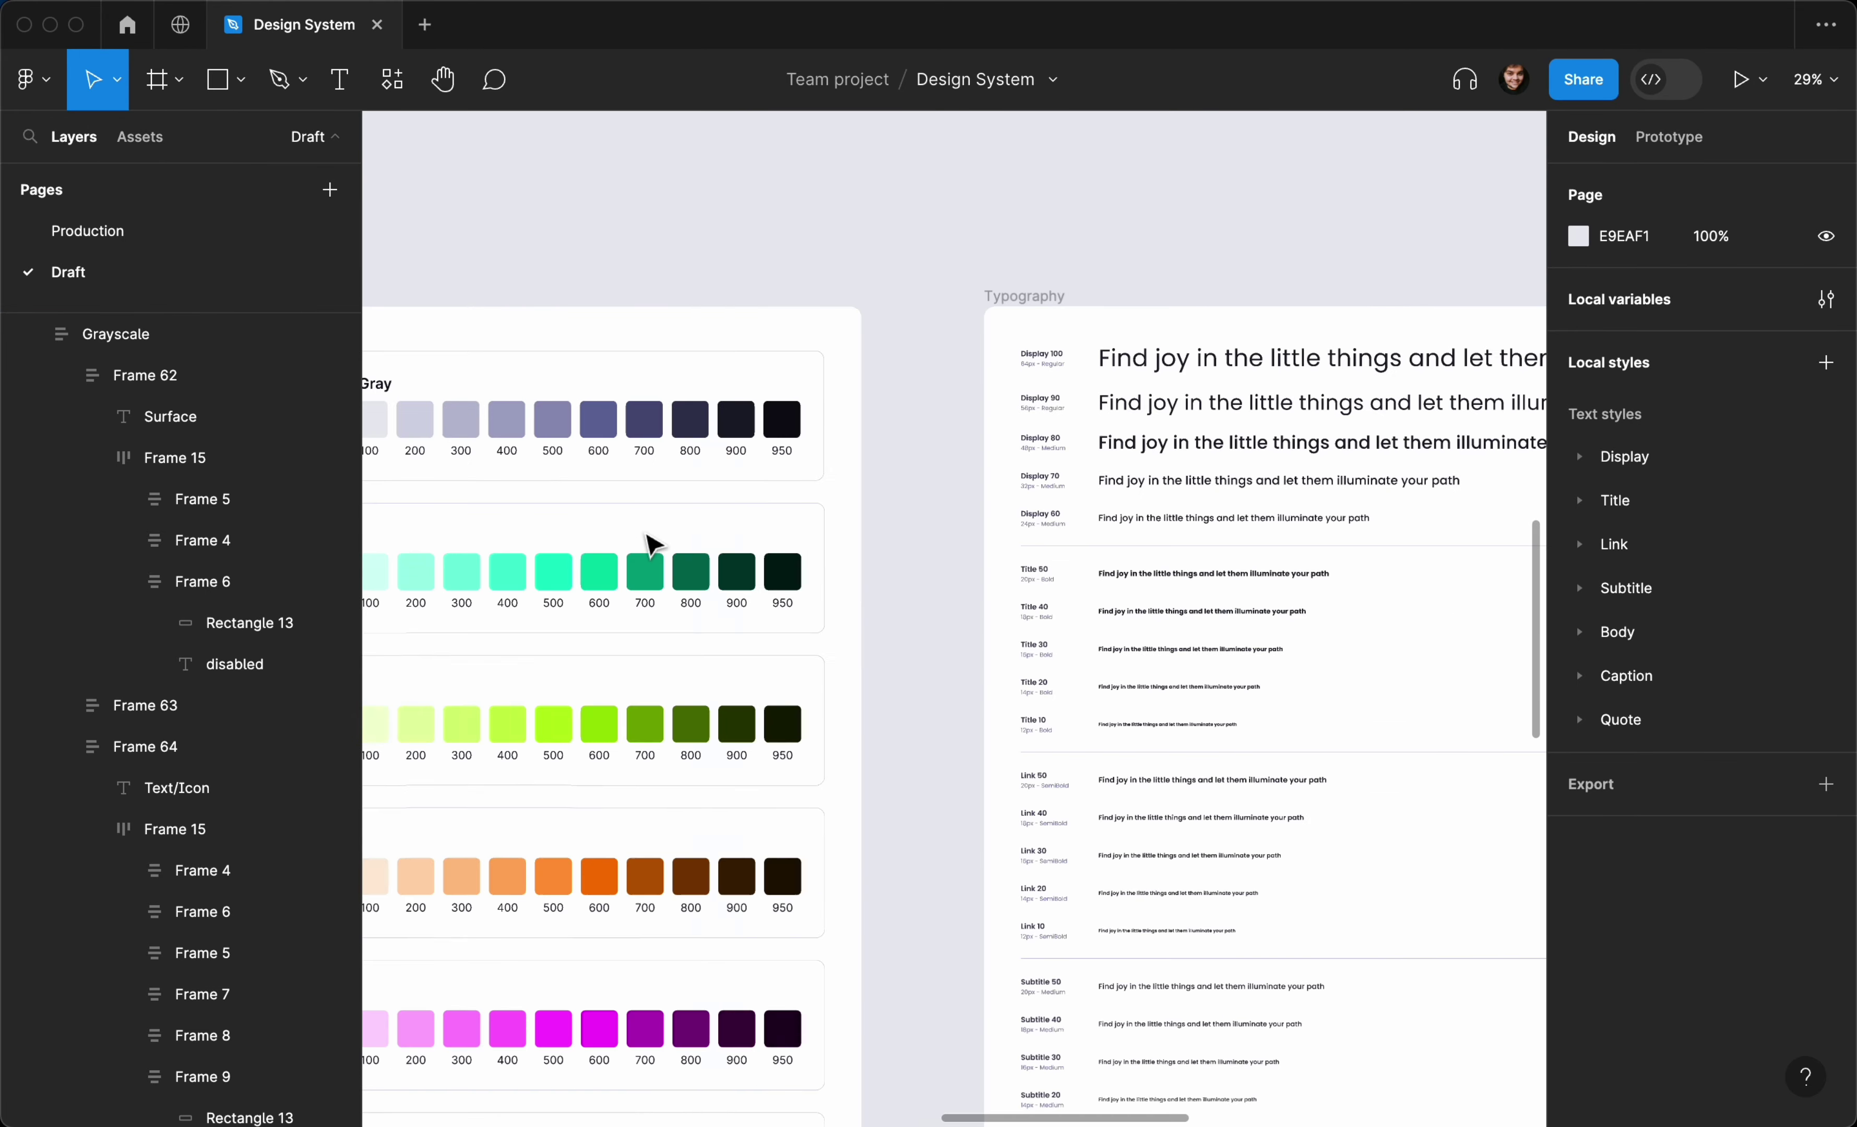
scroll(550, 537, "right", 15)
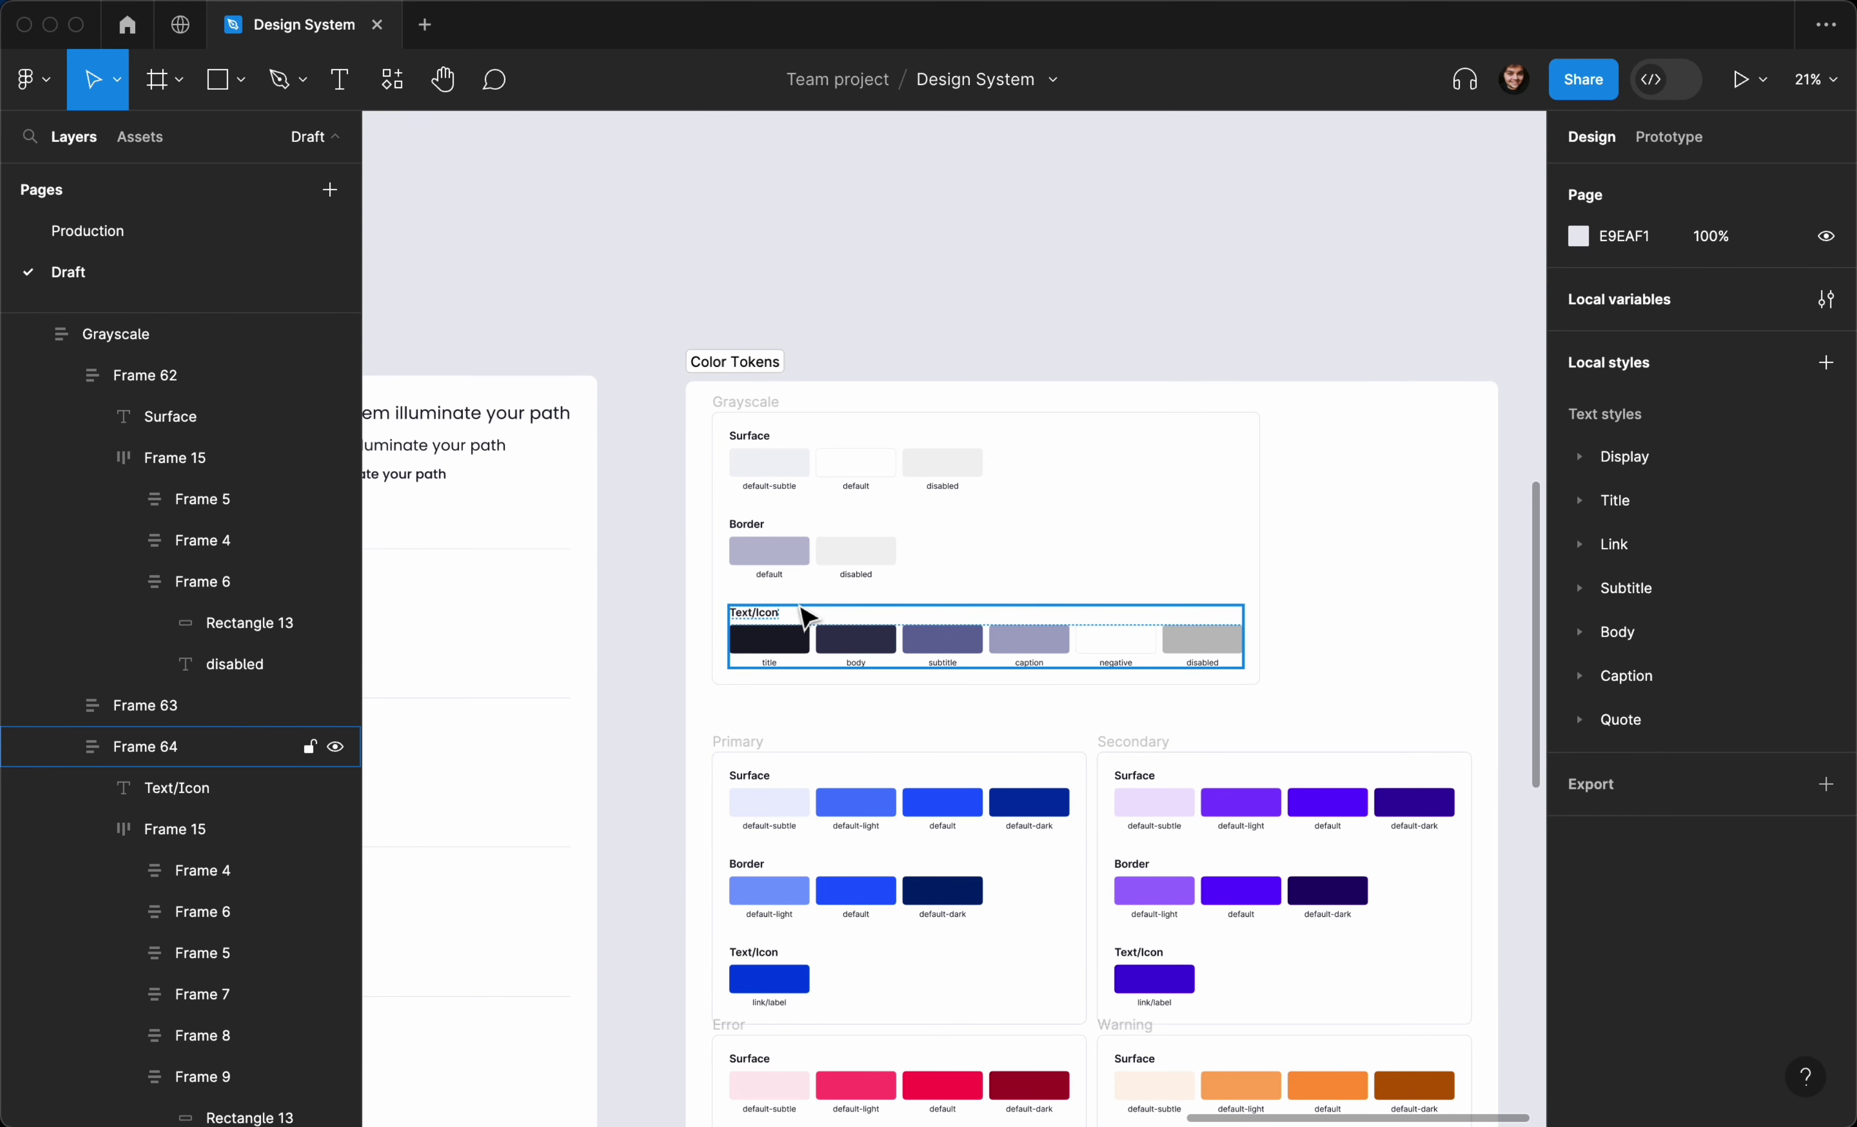
Examine the Grayscale token names up close, from the Surface and Border swatches to title, body, subtitle and caption under Text/Icon
scroll(805, 616, "left", 2)
scroll(805, 619, "down", 1)
scroll(807, 619, "up", 10)
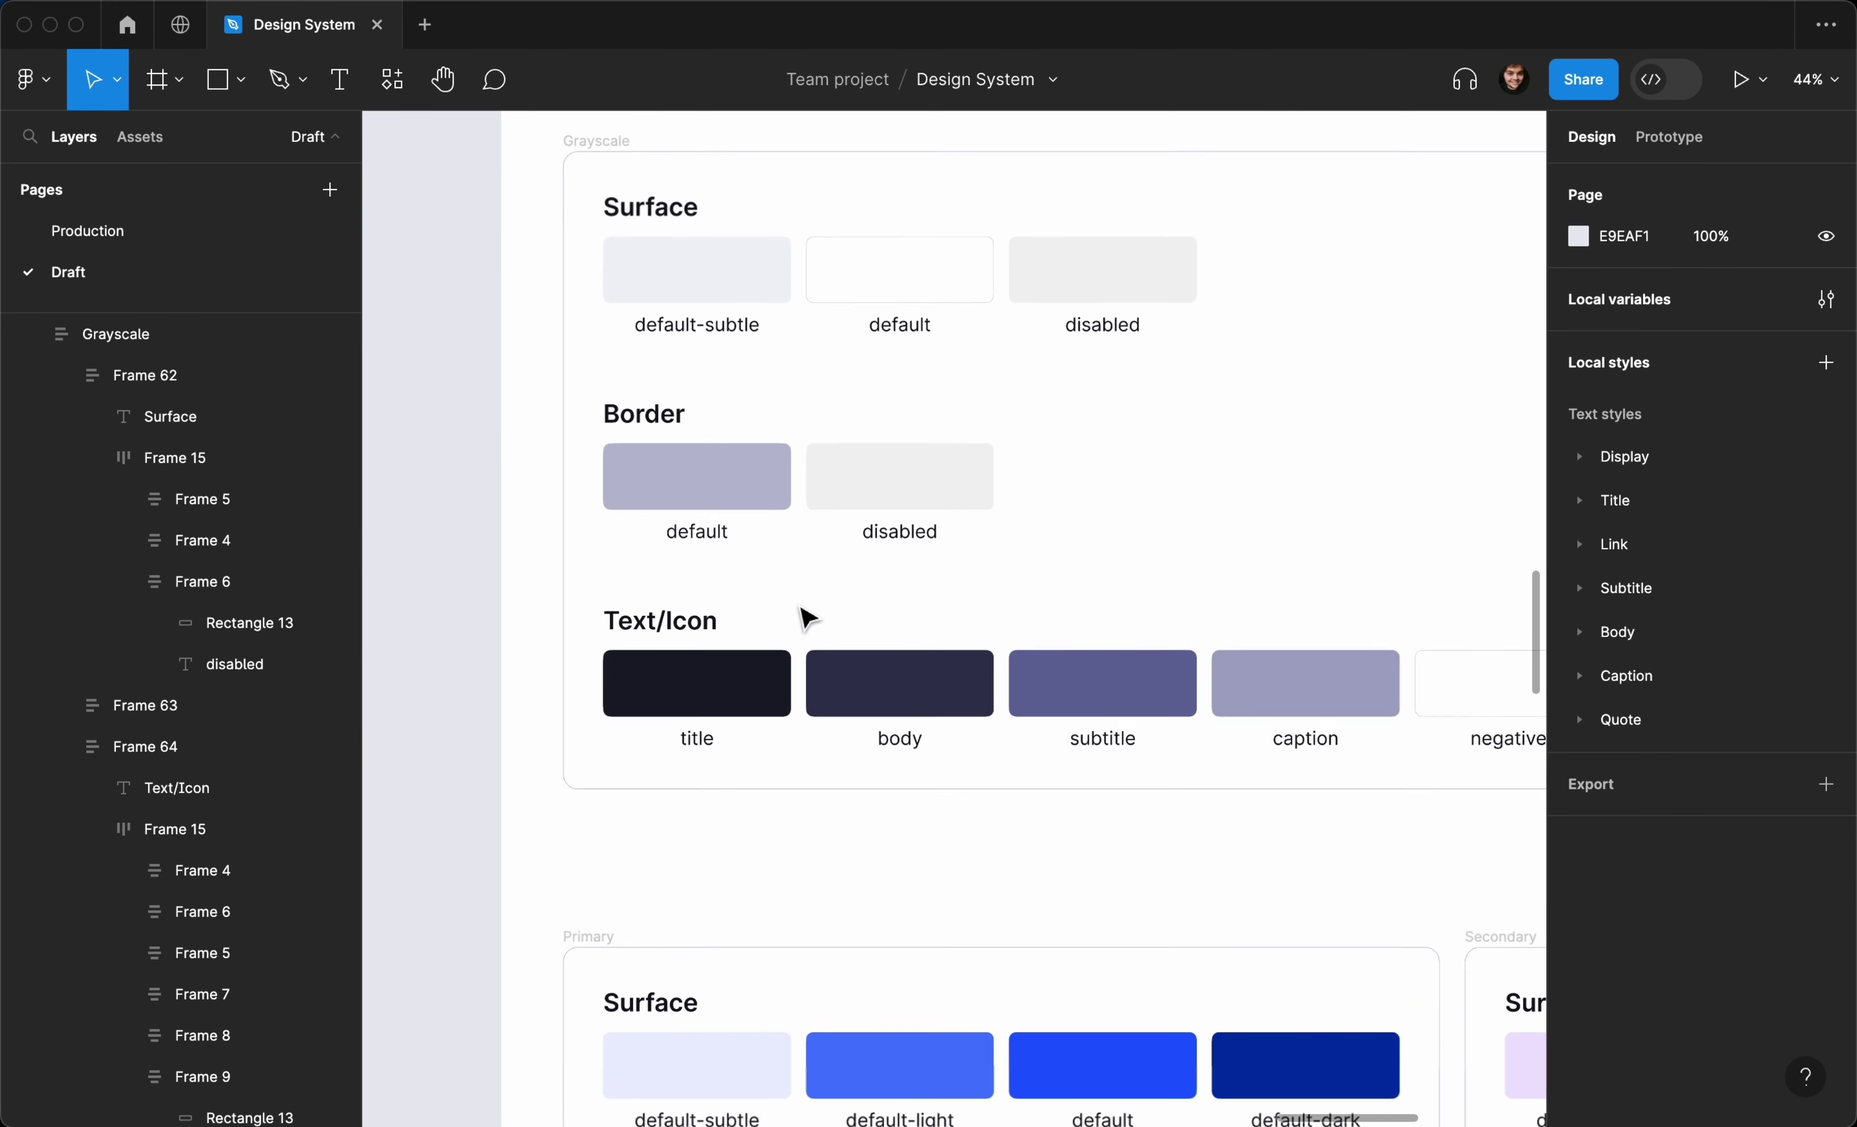
scroll(807, 618, "right", 1)
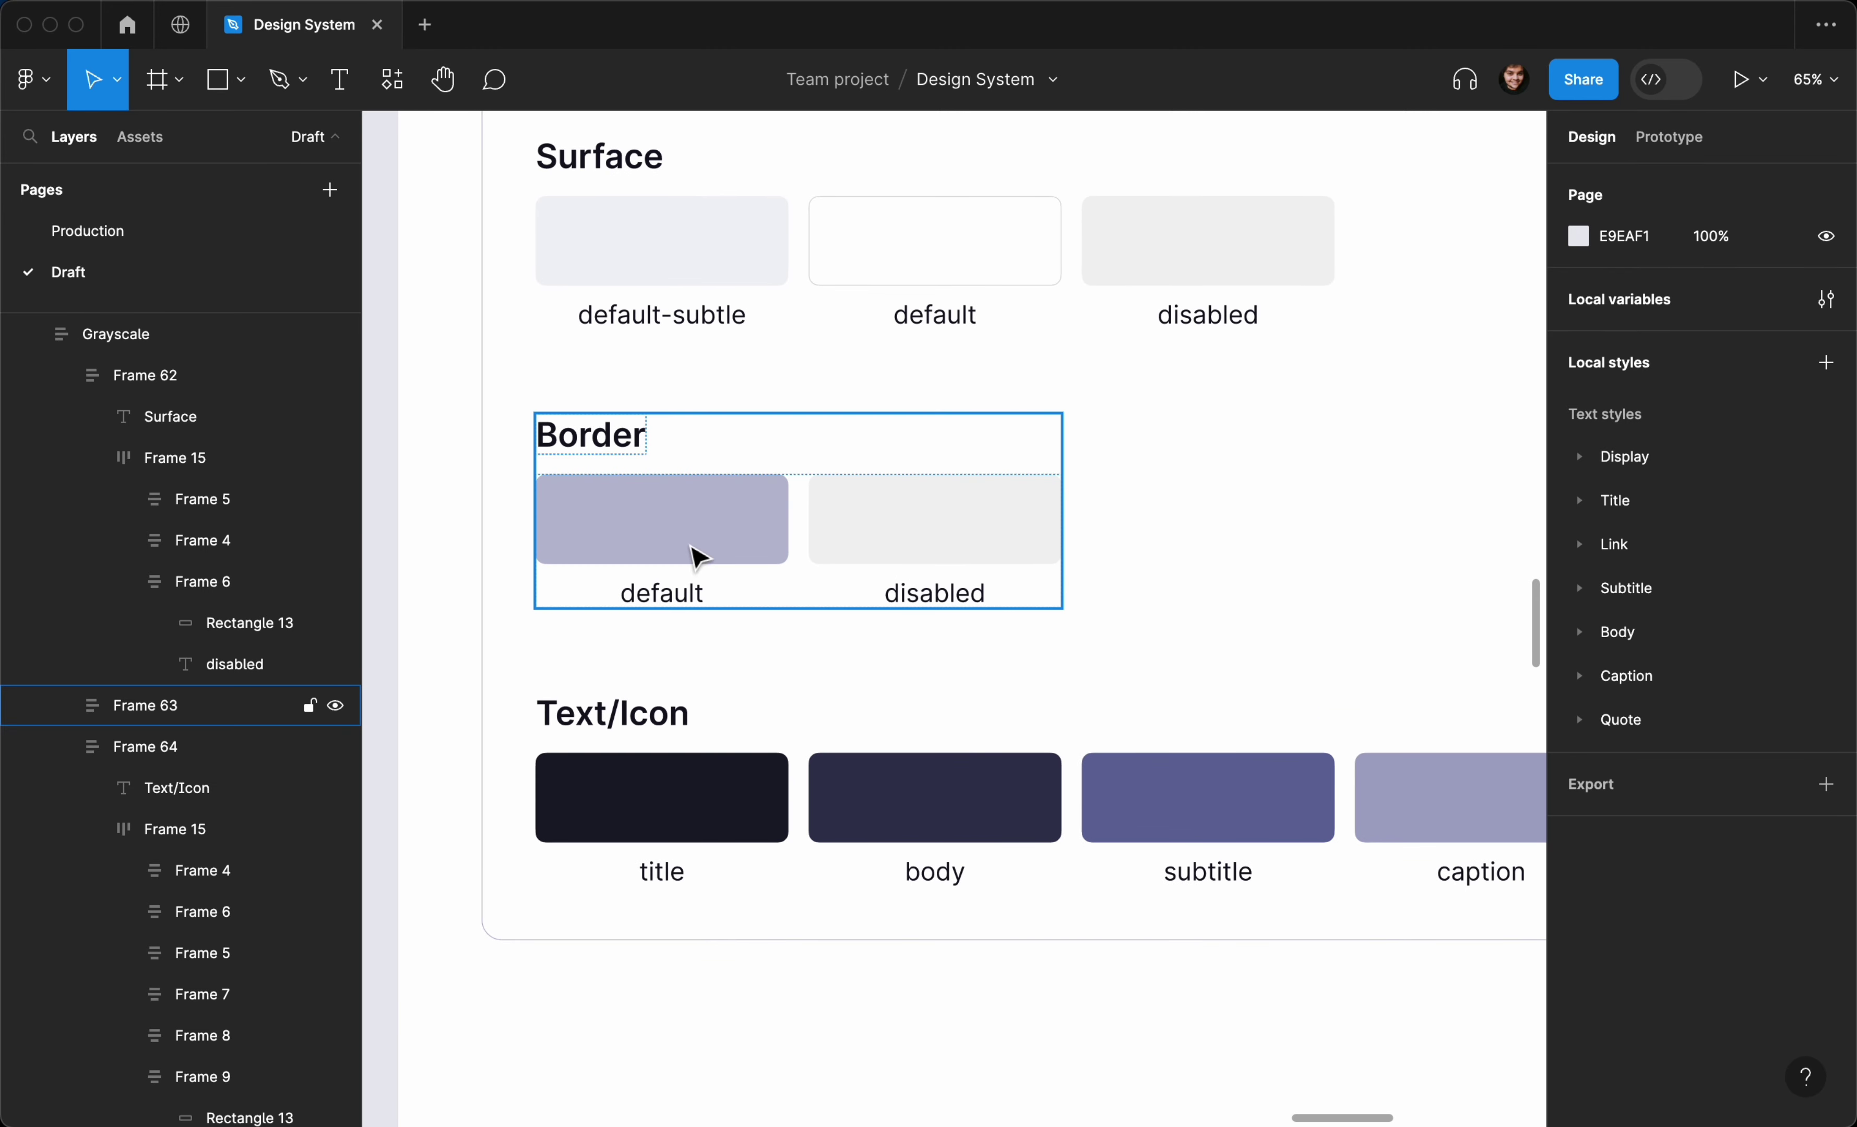
scroll(659, 705, "right", 1)
scroll(659, 705, "down", 2)
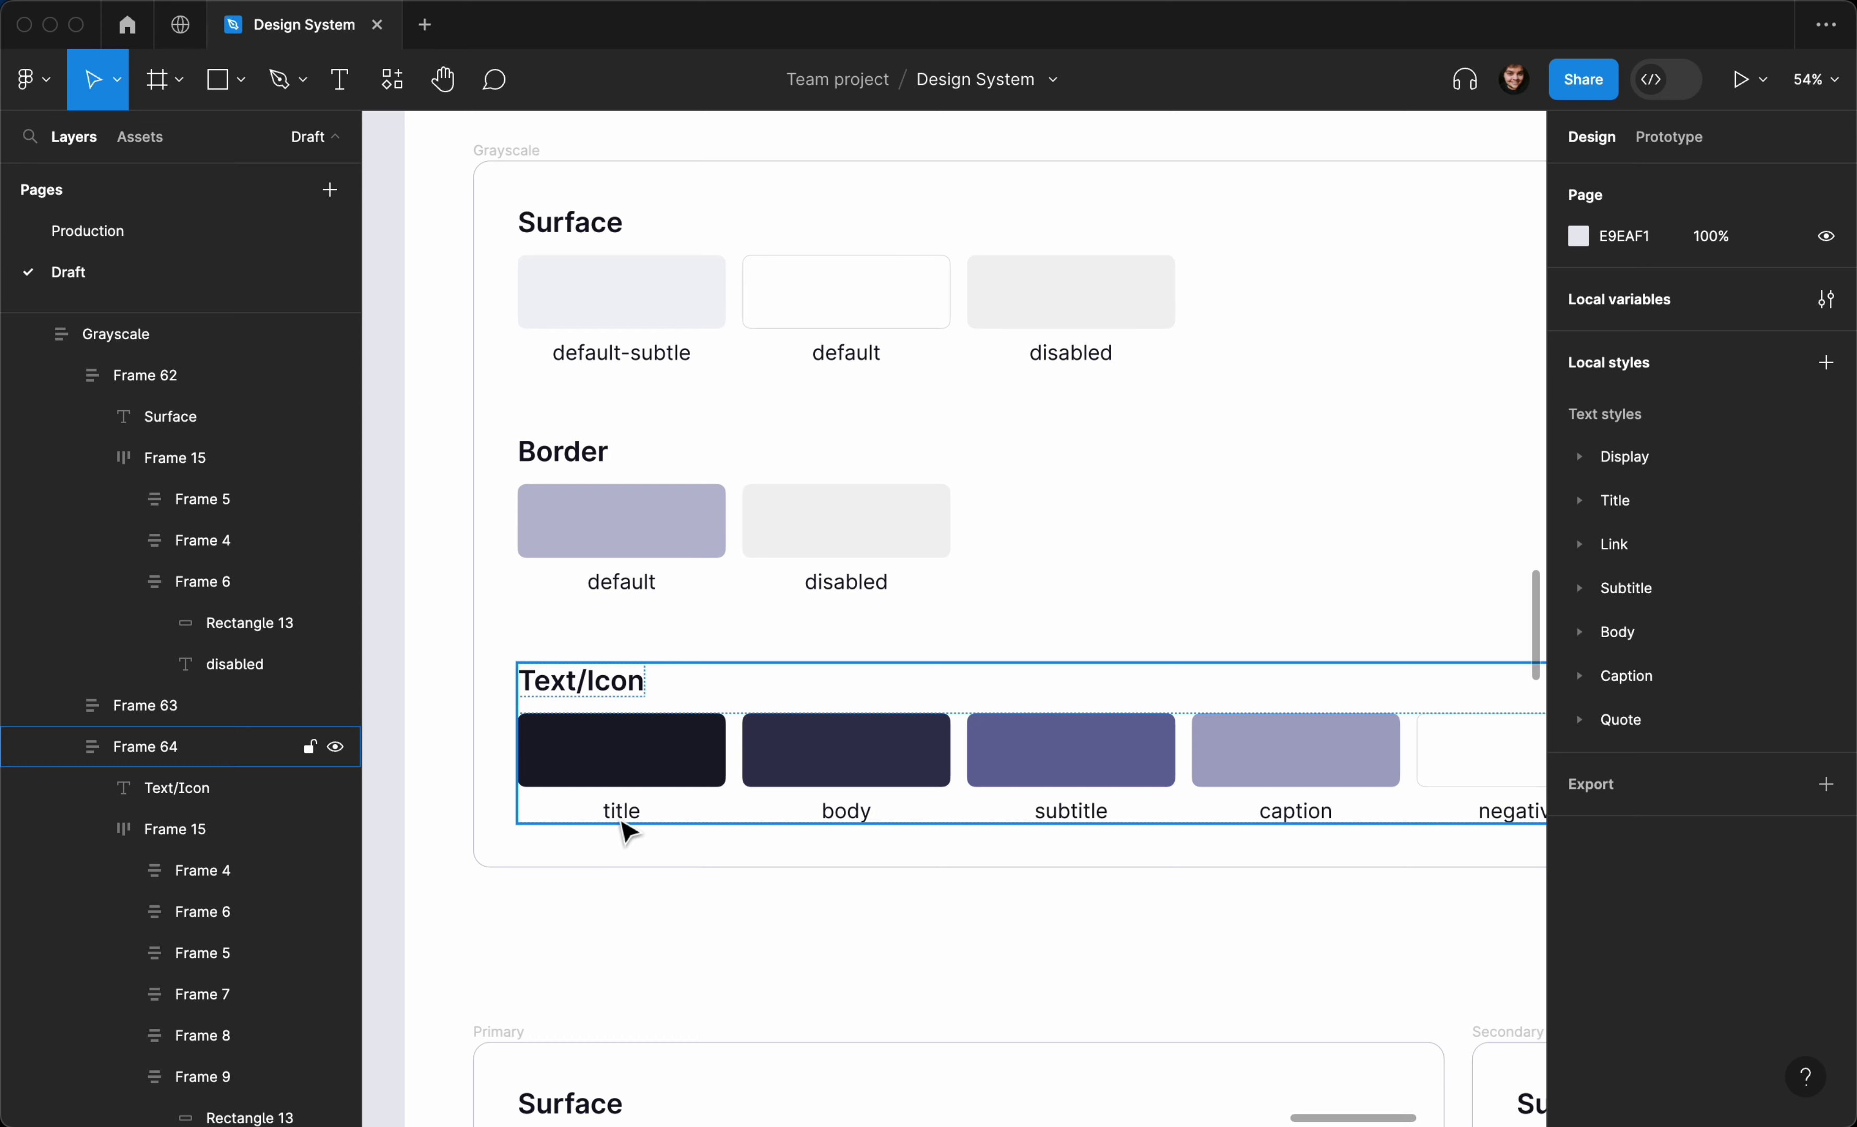
scroll(624, 799, "left", 2)
scroll(625, 798, "down", 1)
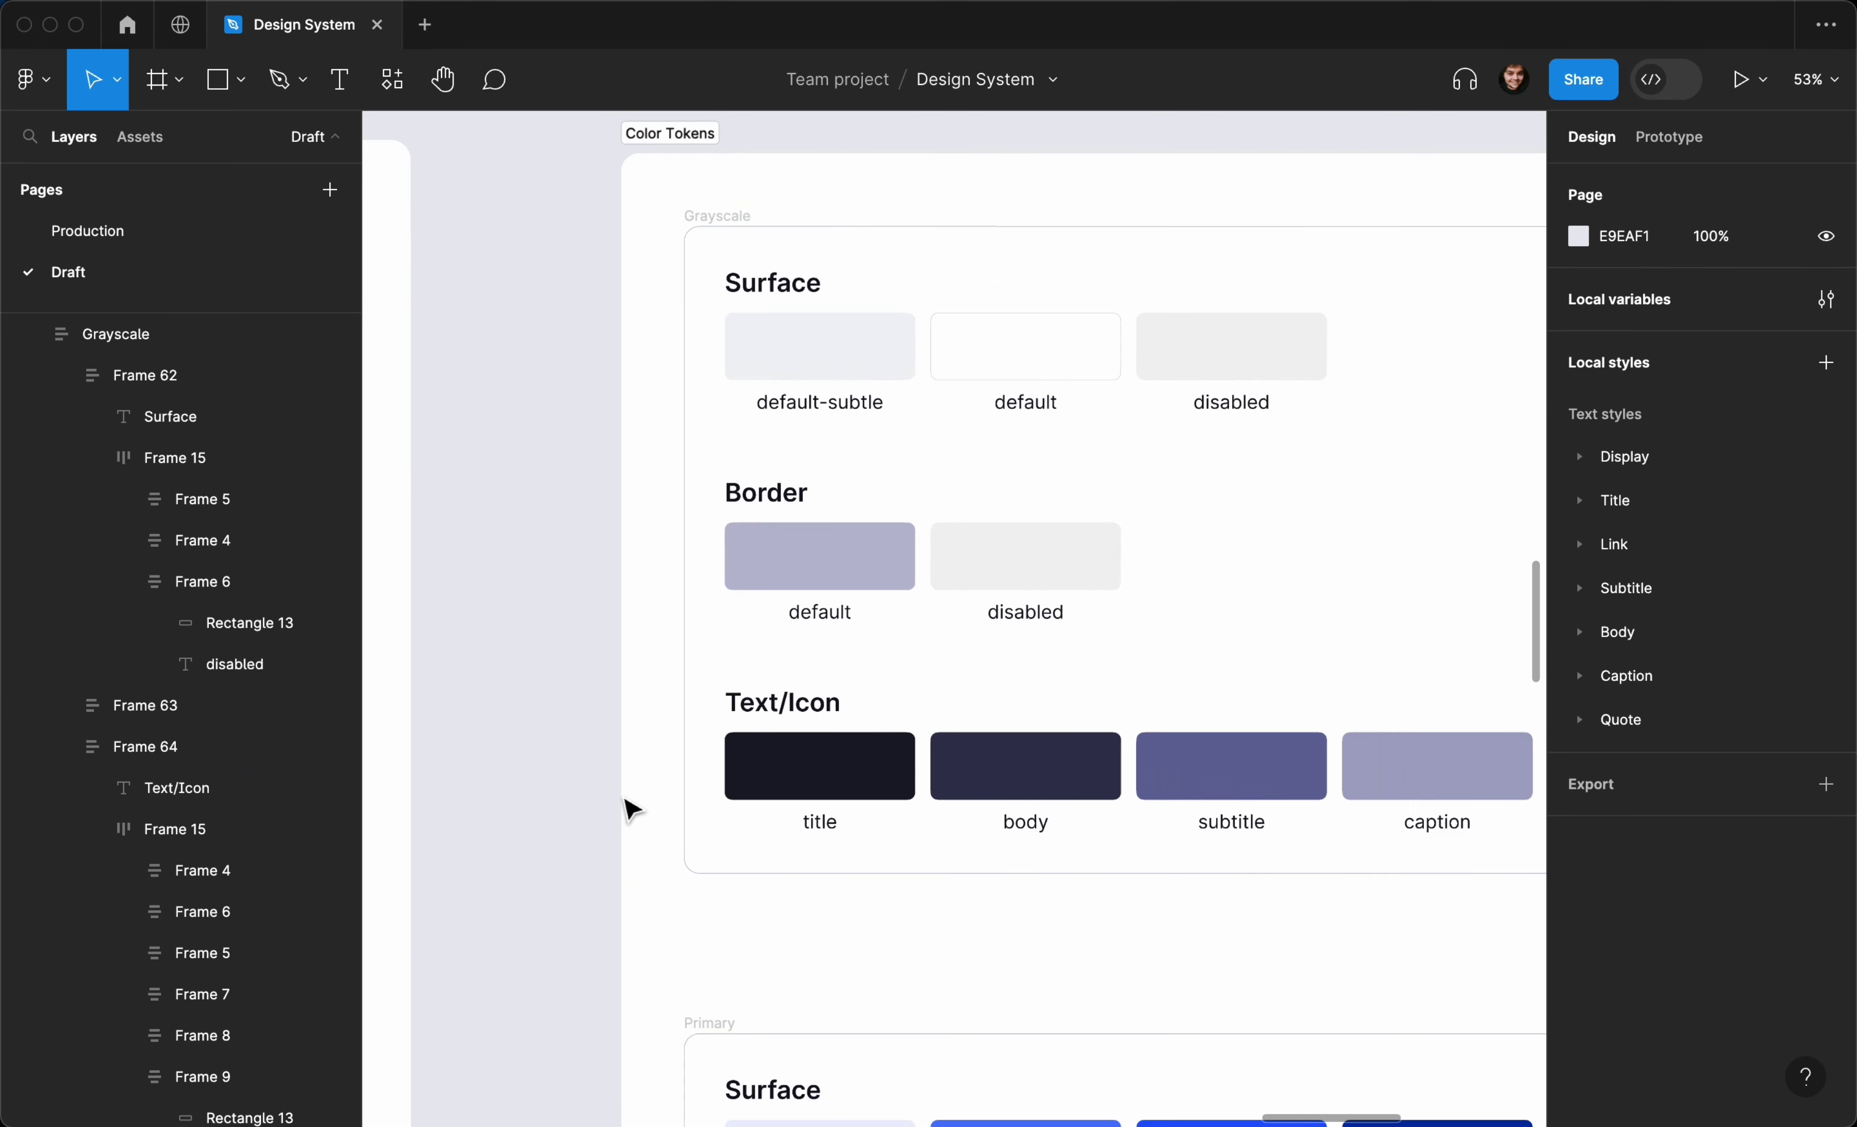
scroll(624, 807, "down", 3)
scroll(624, 806, "left", 2)
scroll(625, 807, "right", 3)
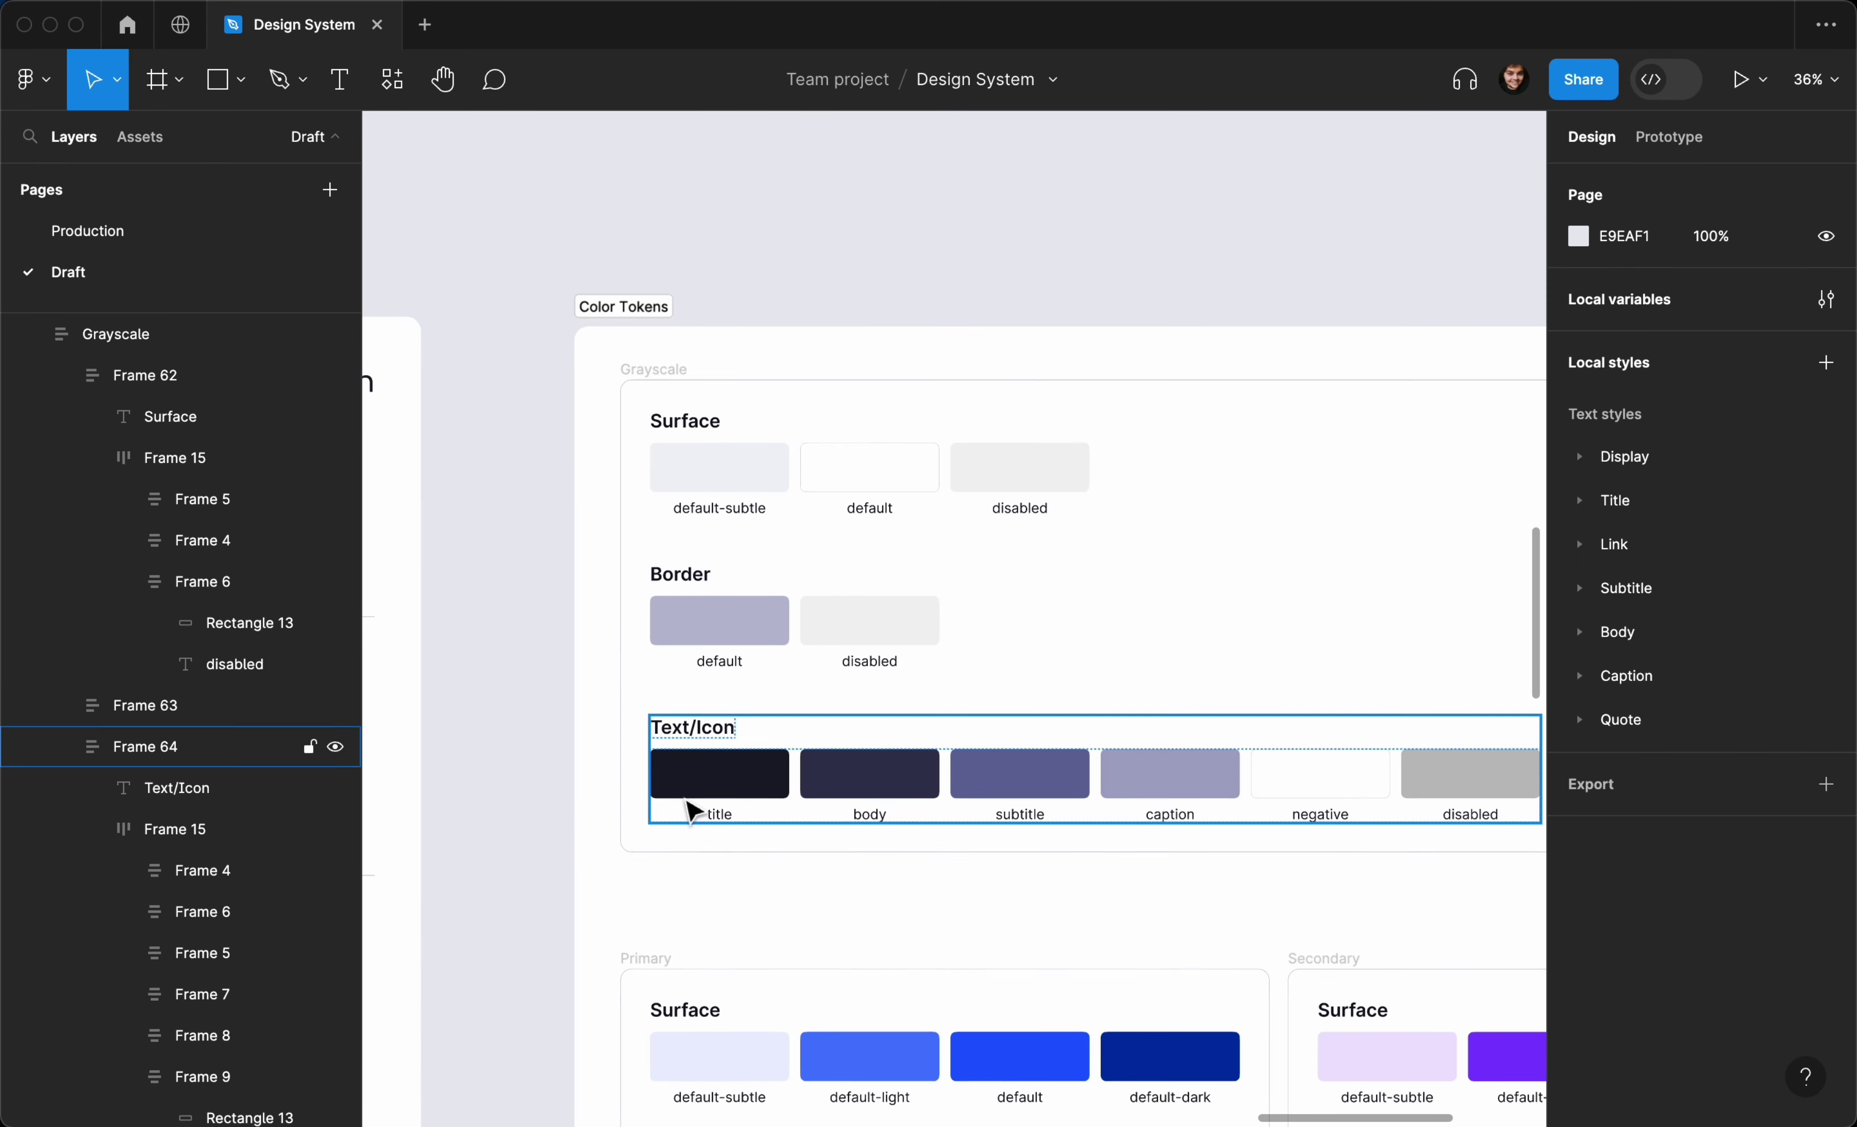
scroll(691, 812, "up", 5)
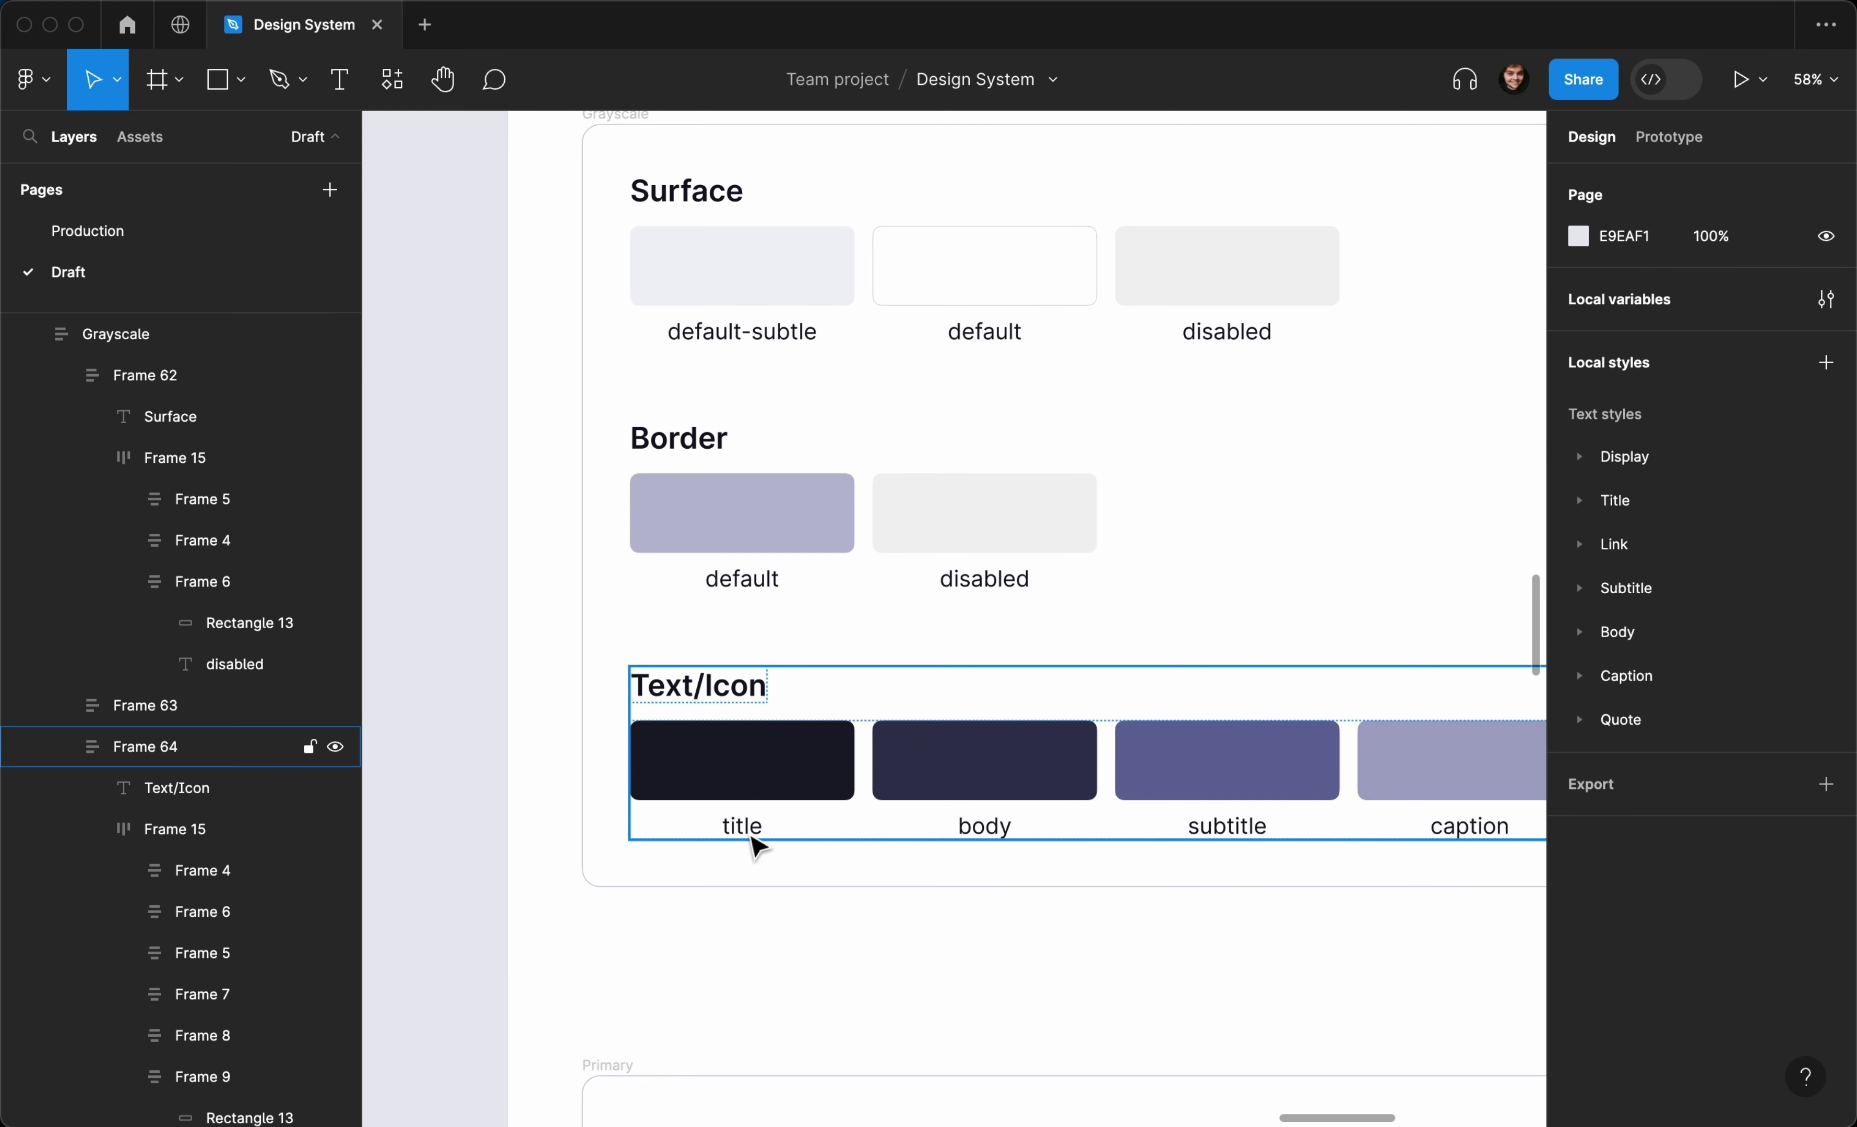
scroll(987, 843, "right", 3)
scroll(1252, 835, "right", 1)
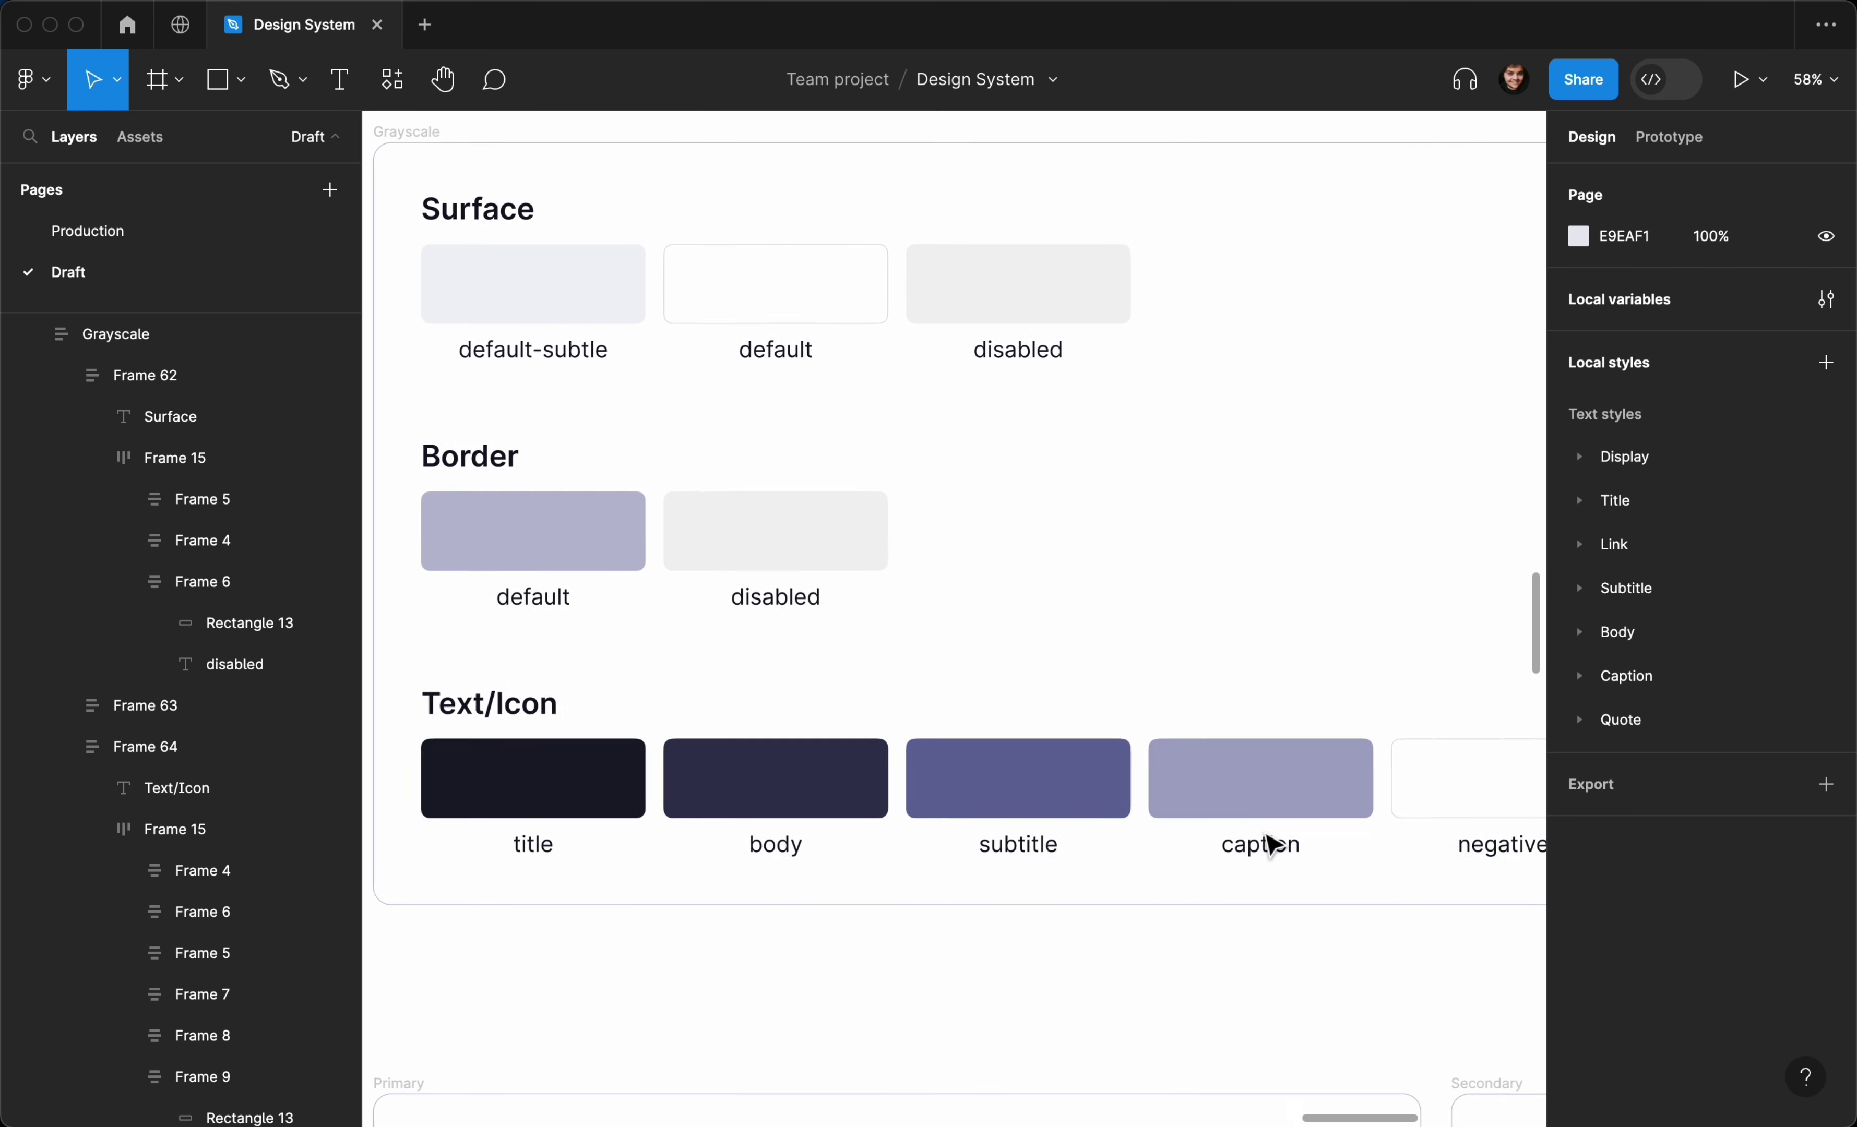
Examine the negative and disabled swatches at the end of the Grayscale group's Text/Icon row
scroll(1276, 851, "right", 3)
scroll(1292, 857, "down", 3)
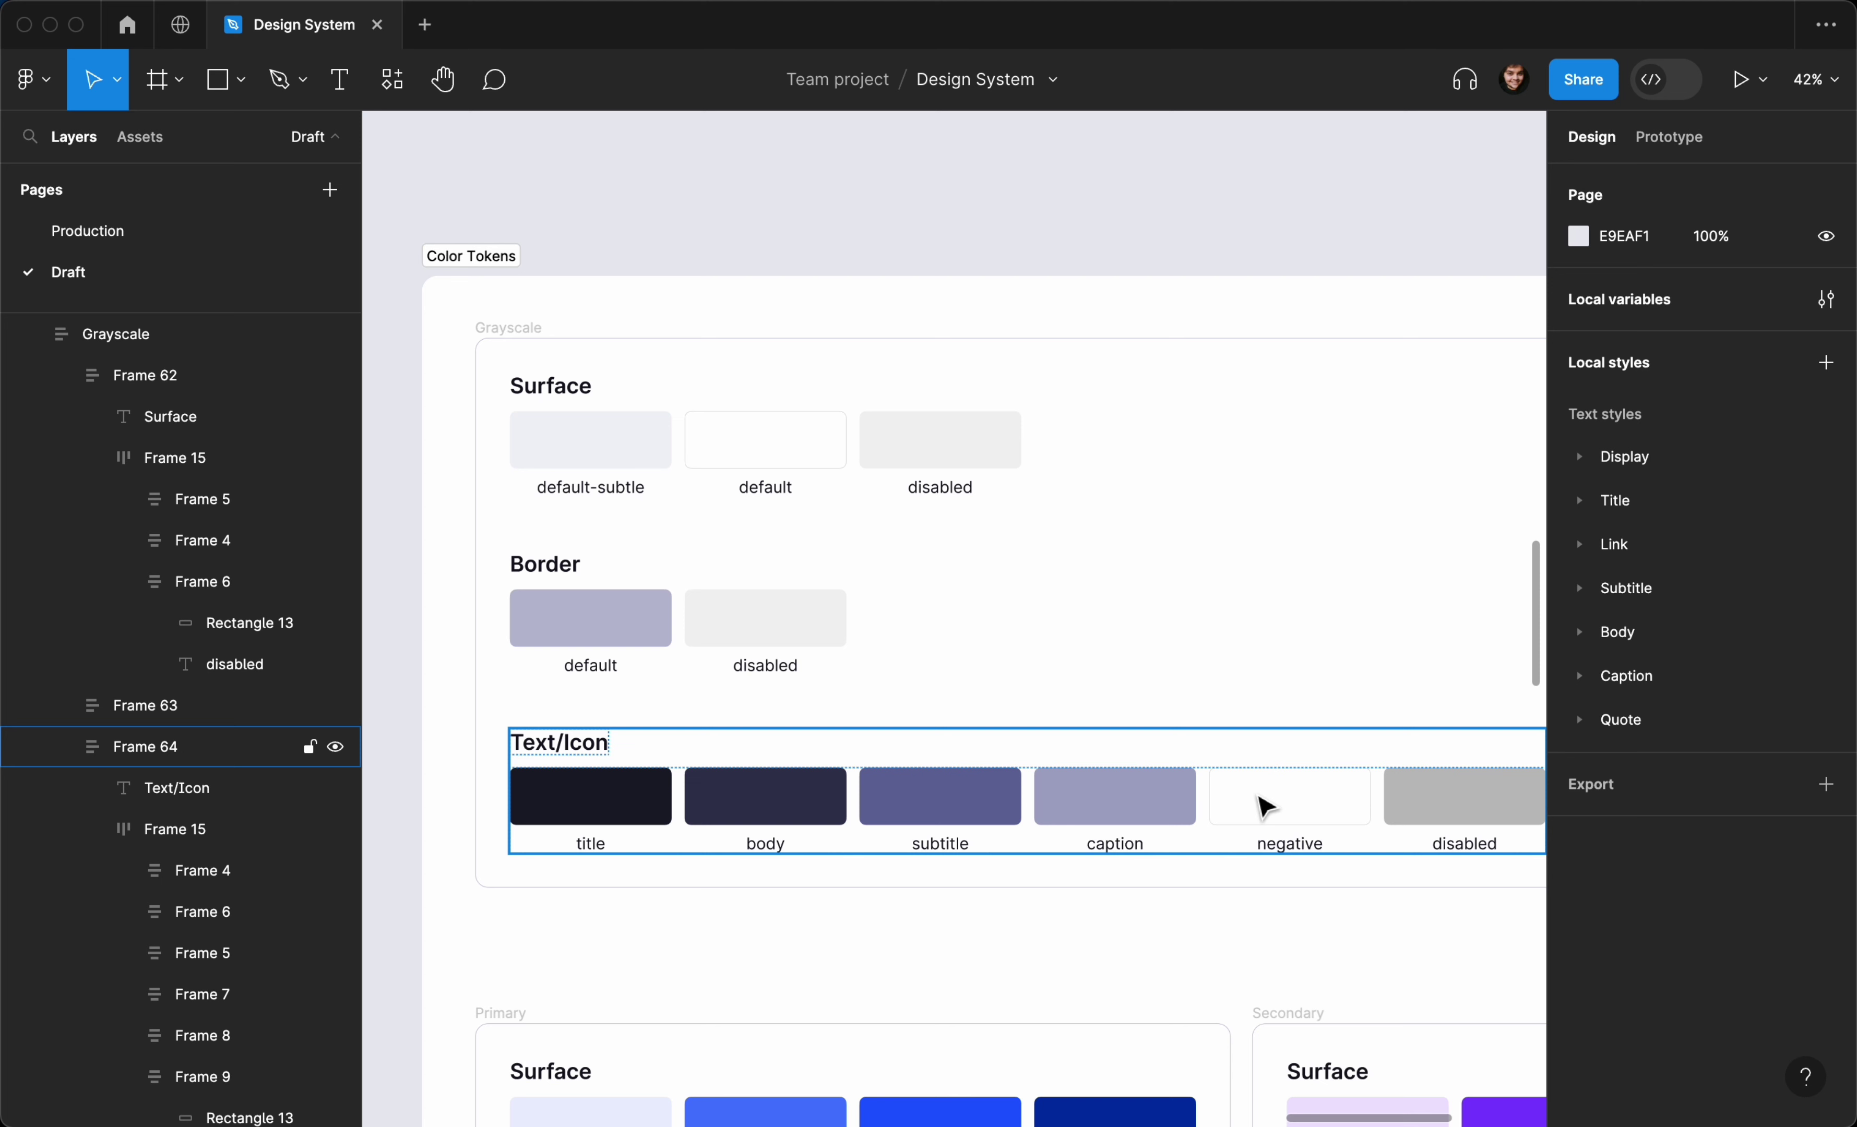
left_click(1295, 812)
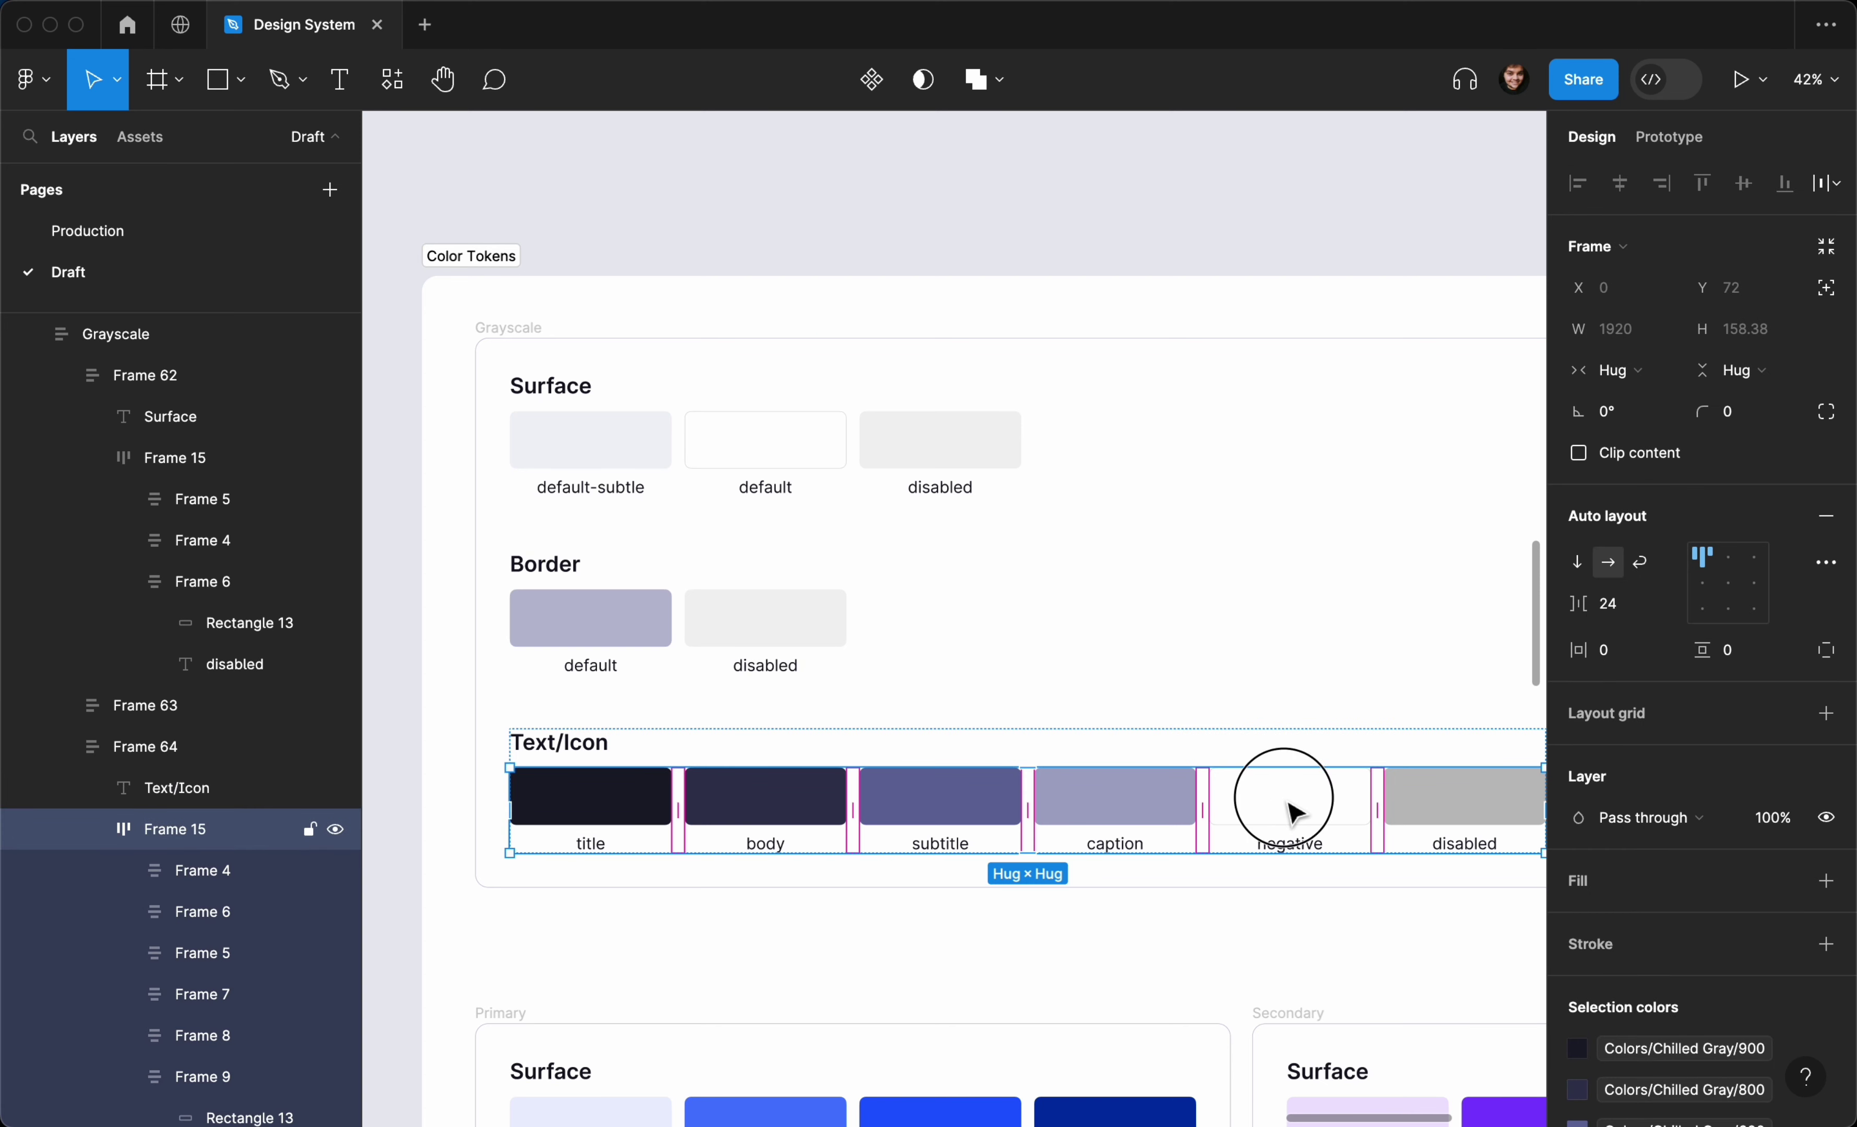
left_click(1295, 813)
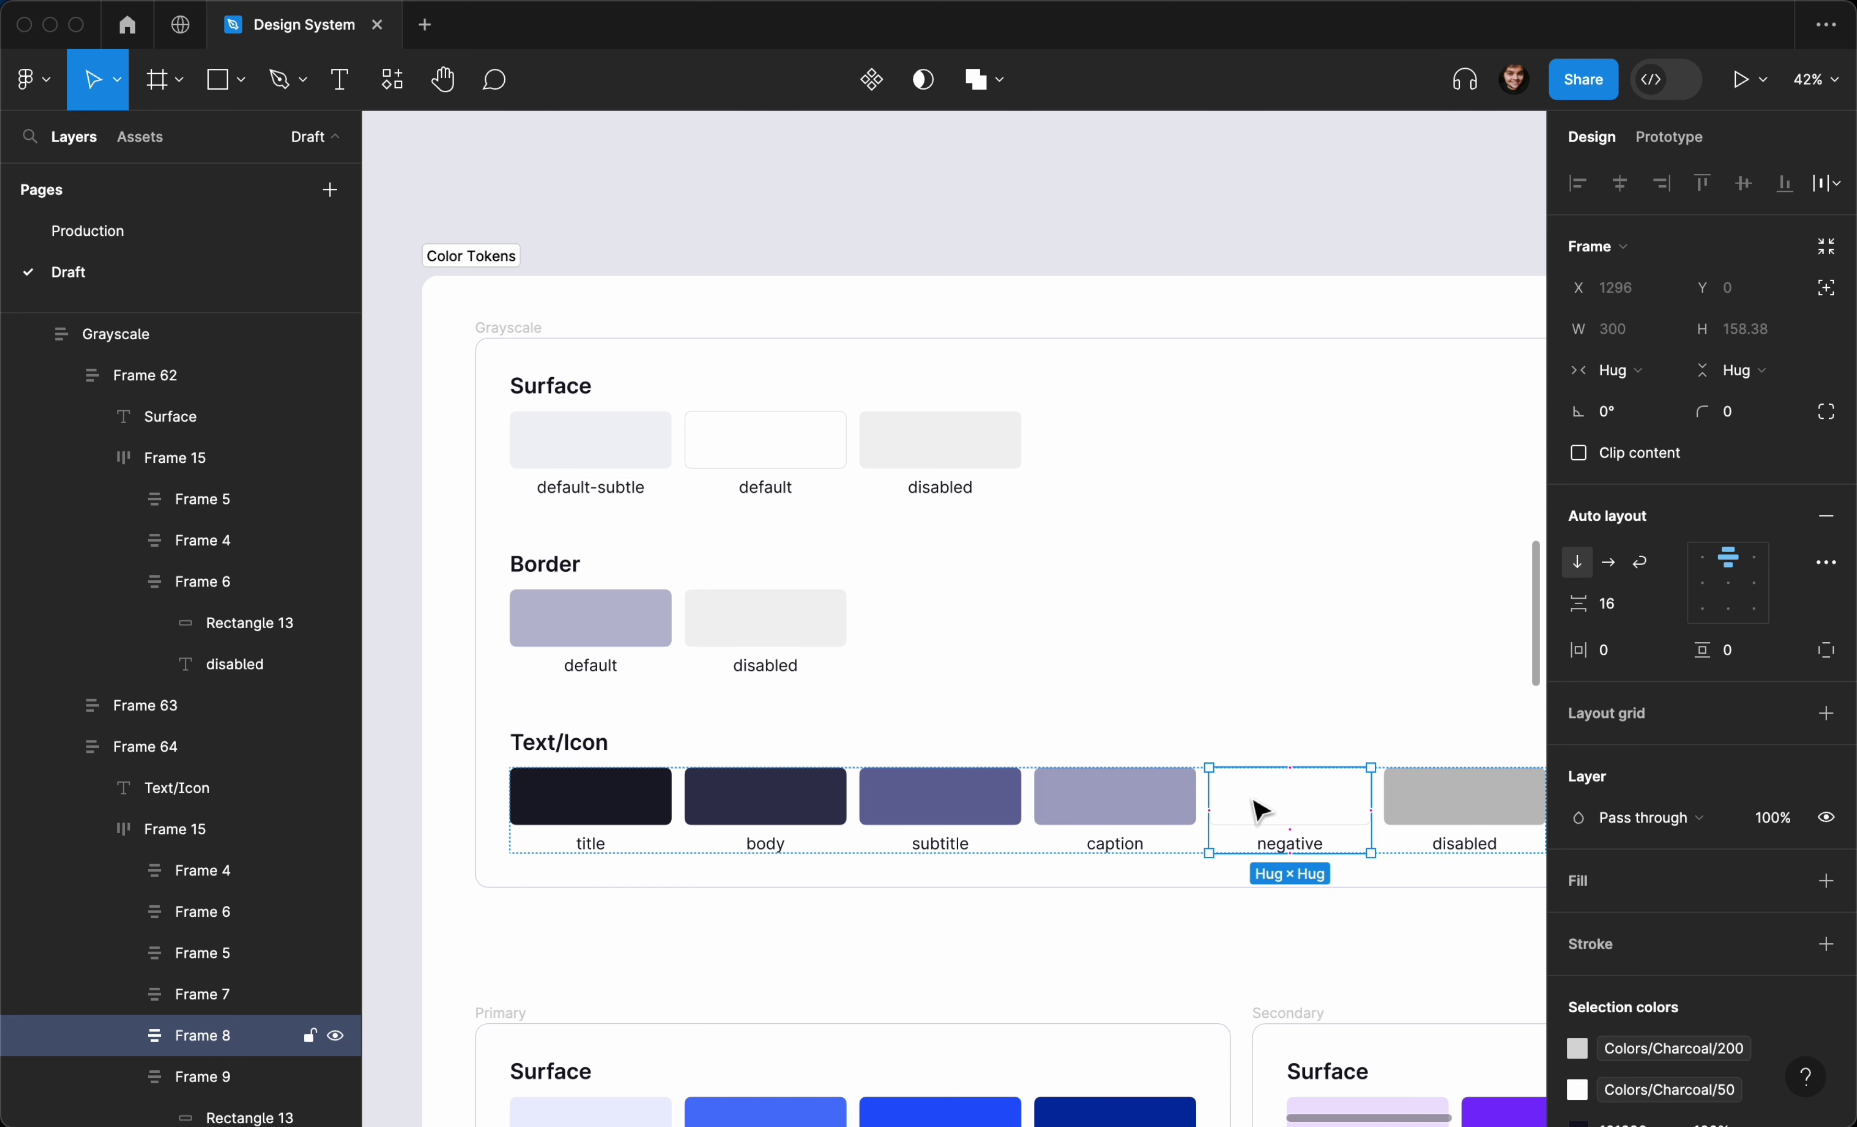
scroll(1269, 812, "right", 3)
scroll(1269, 812, "down", 2)
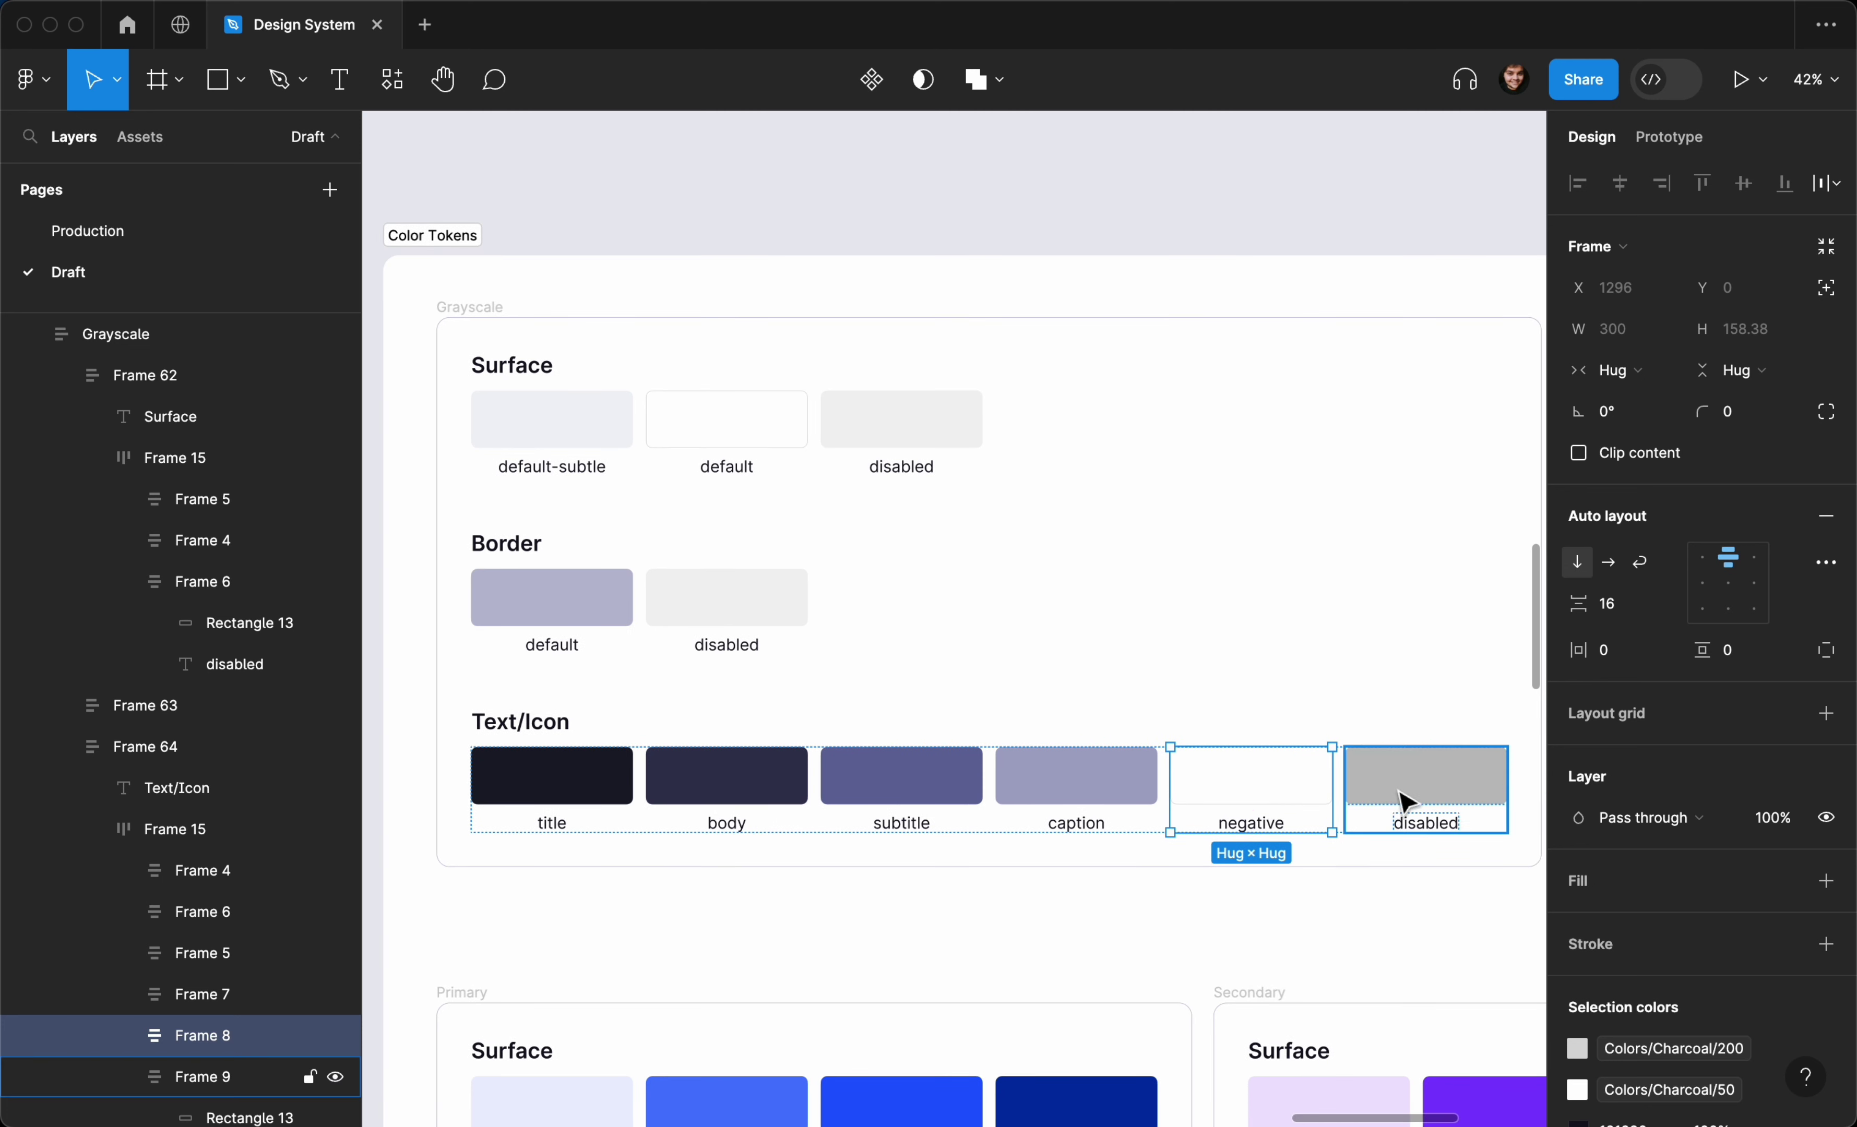
scroll(1392, 795, "down", 3)
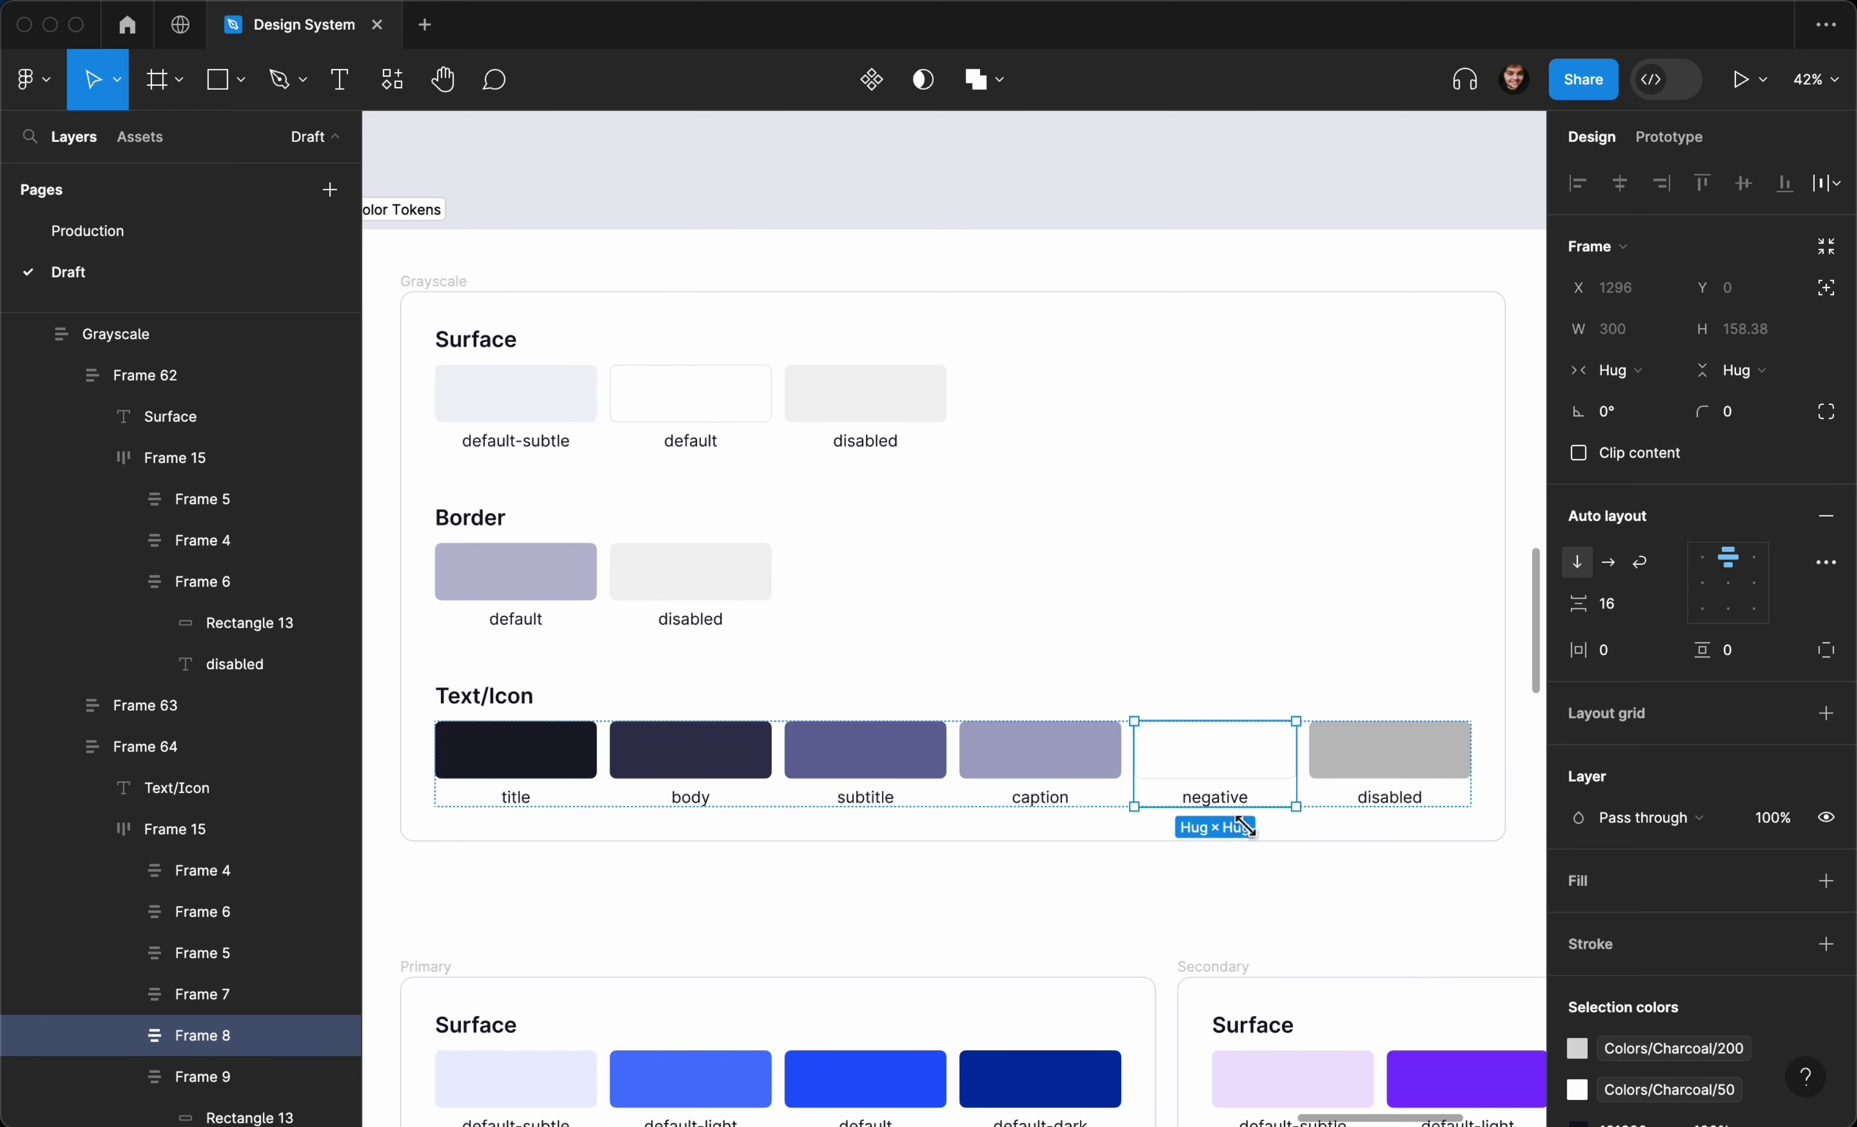
Survey the Primary, Secondary, Error and Warning token groups and how their Surface, Border and Text/Icon rows are structured
scroll(1213, 842, "left", 3)
scroll(1213, 842, "down", 5)
scroll(1215, 842, "right", 2)
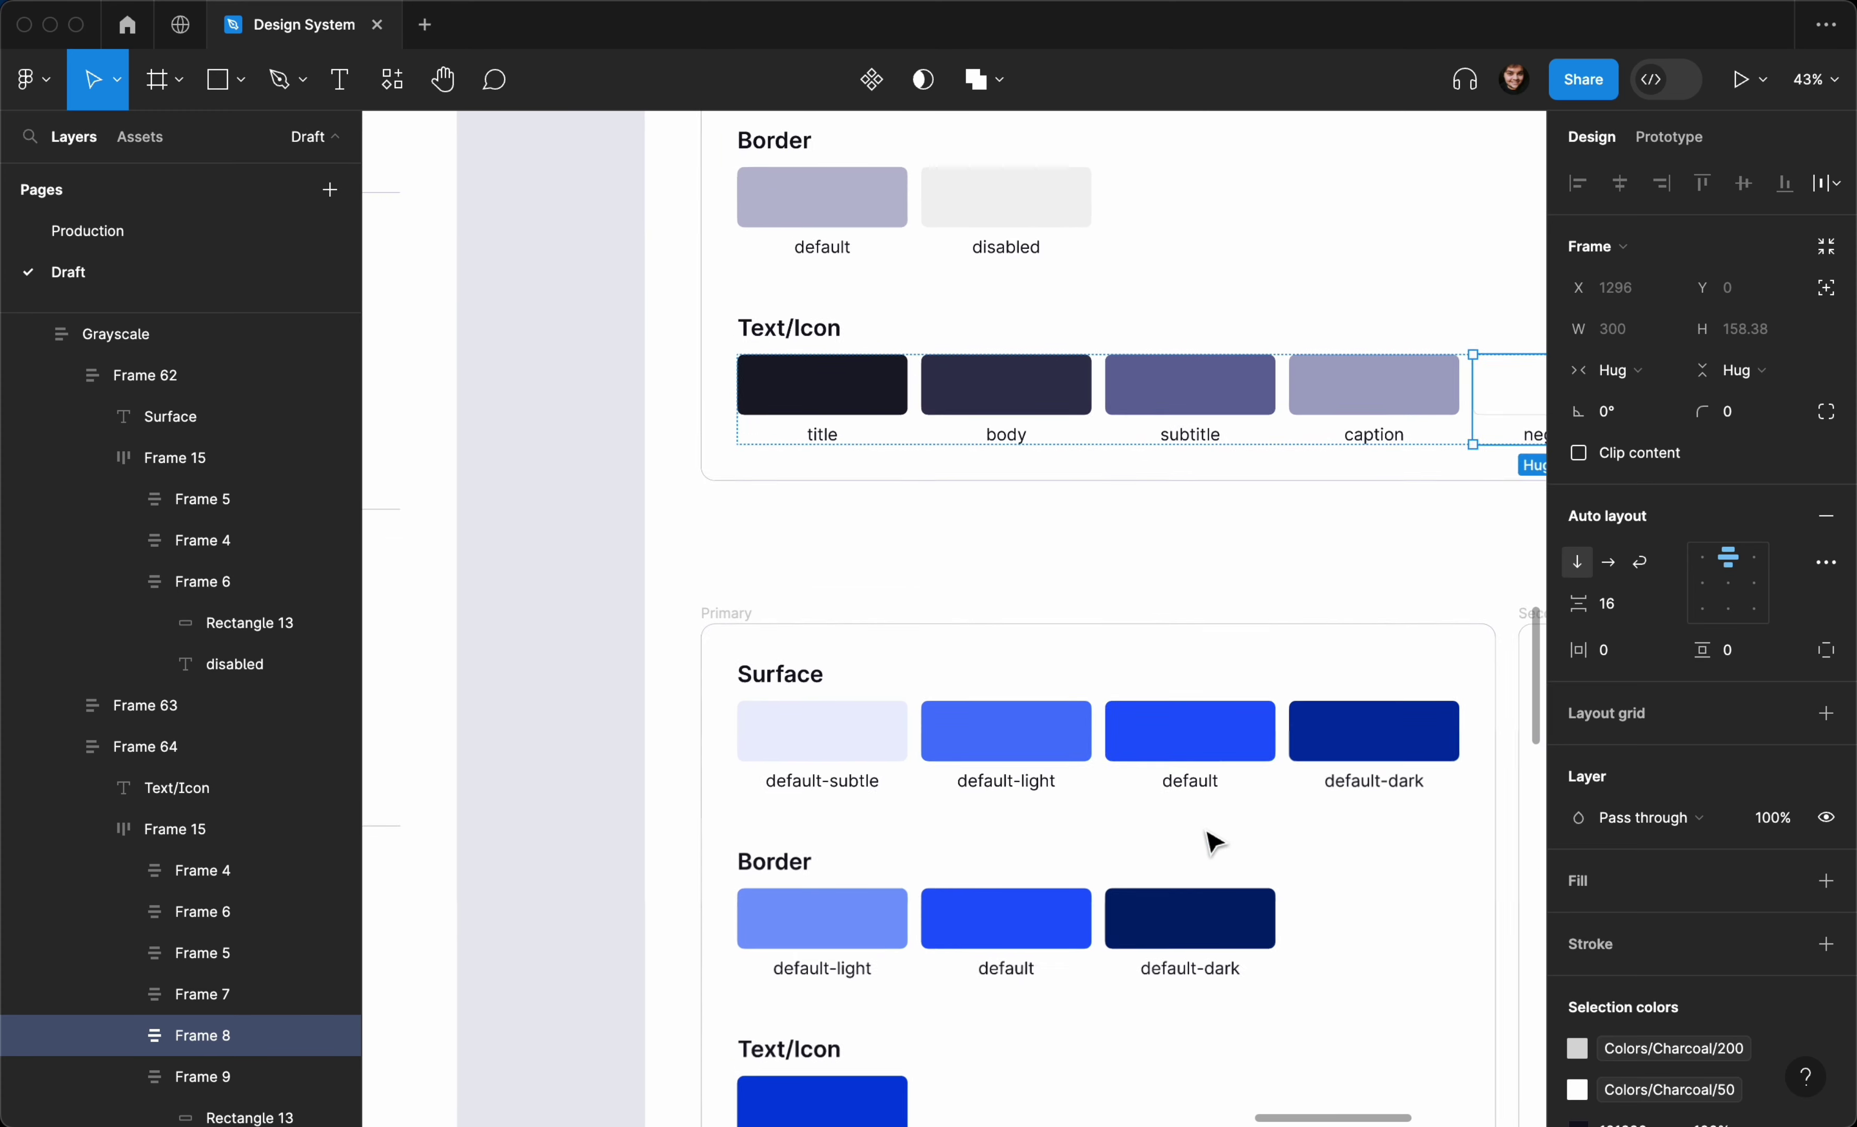
scroll(1191, 577, "up", 2, "ctrl")
left_click(1192, 577)
scroll(1189, 568, "down", 2, "ctrl")
scroll(1177, 568, "right", 5)
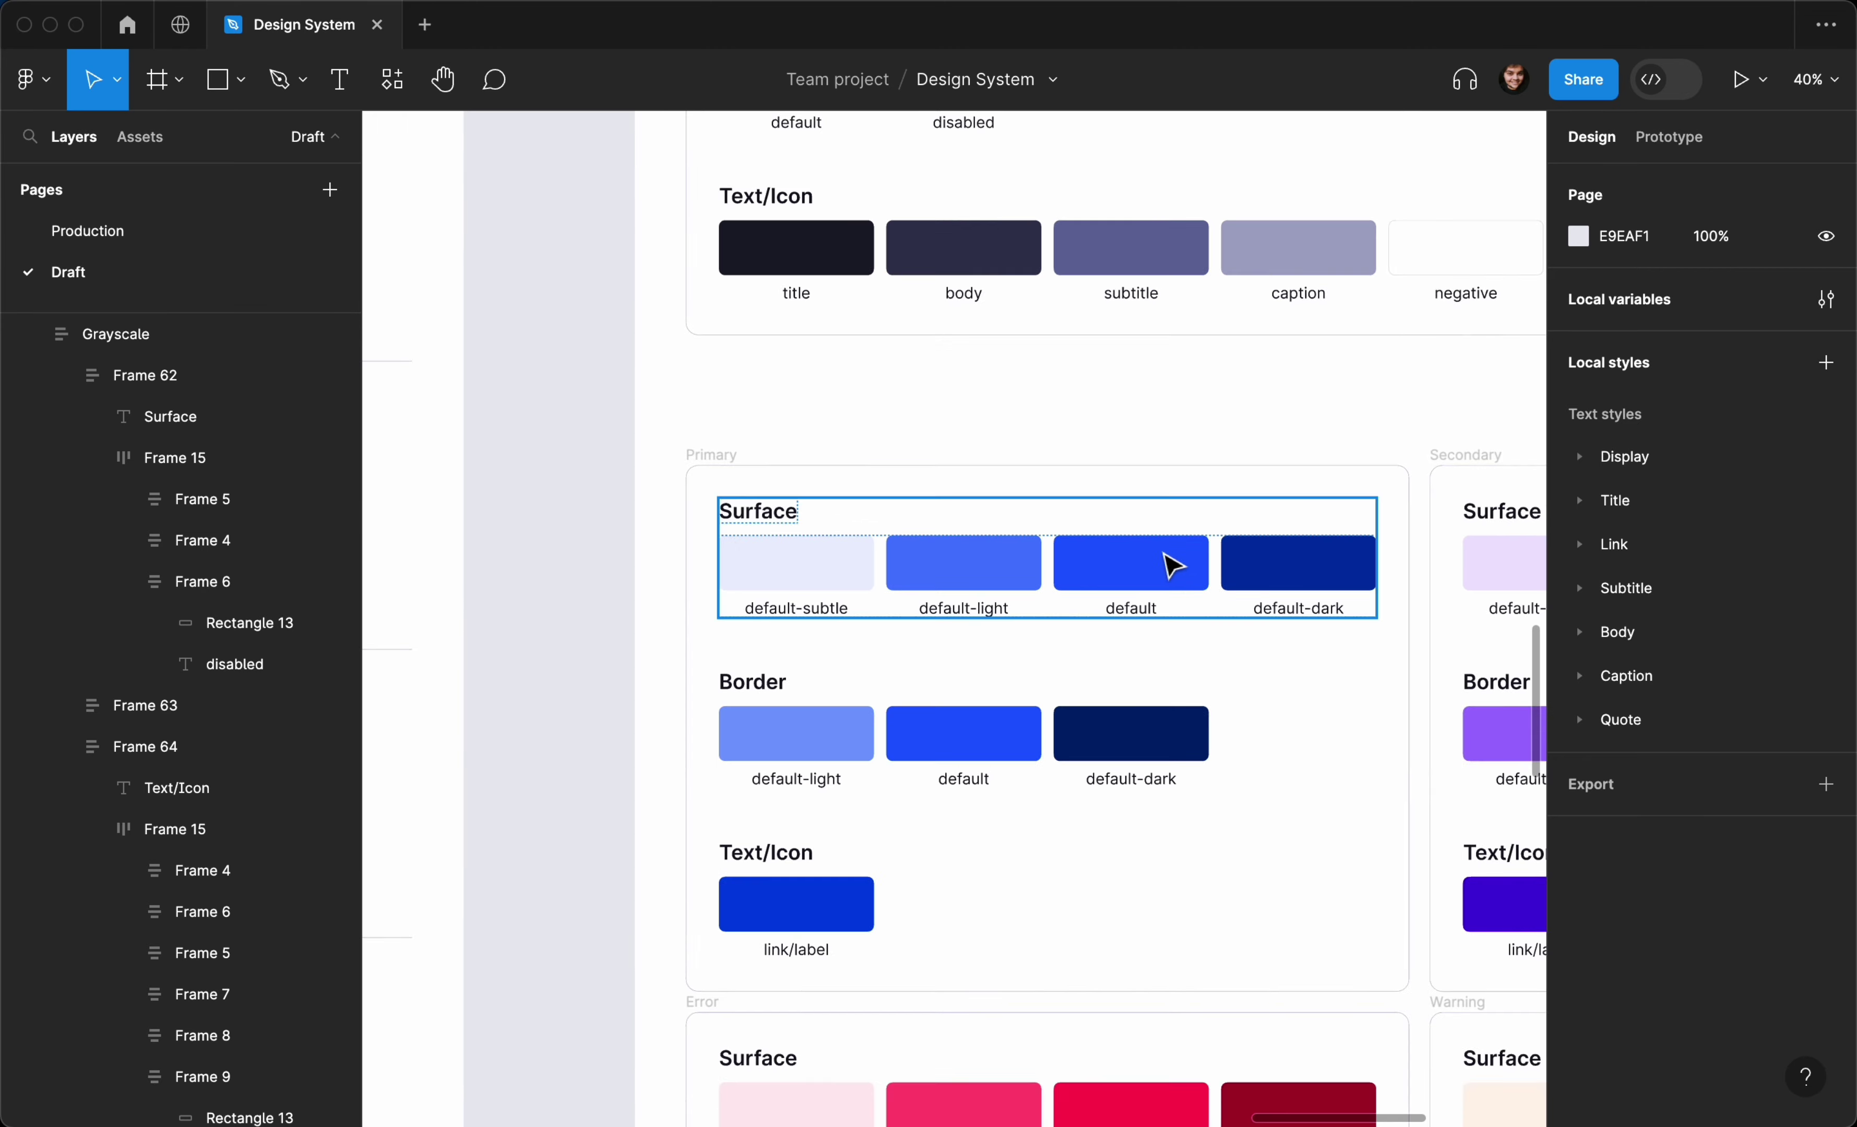
scroll(1172, 566, "down", 10)
scroll(1173, 566, "left", 4)
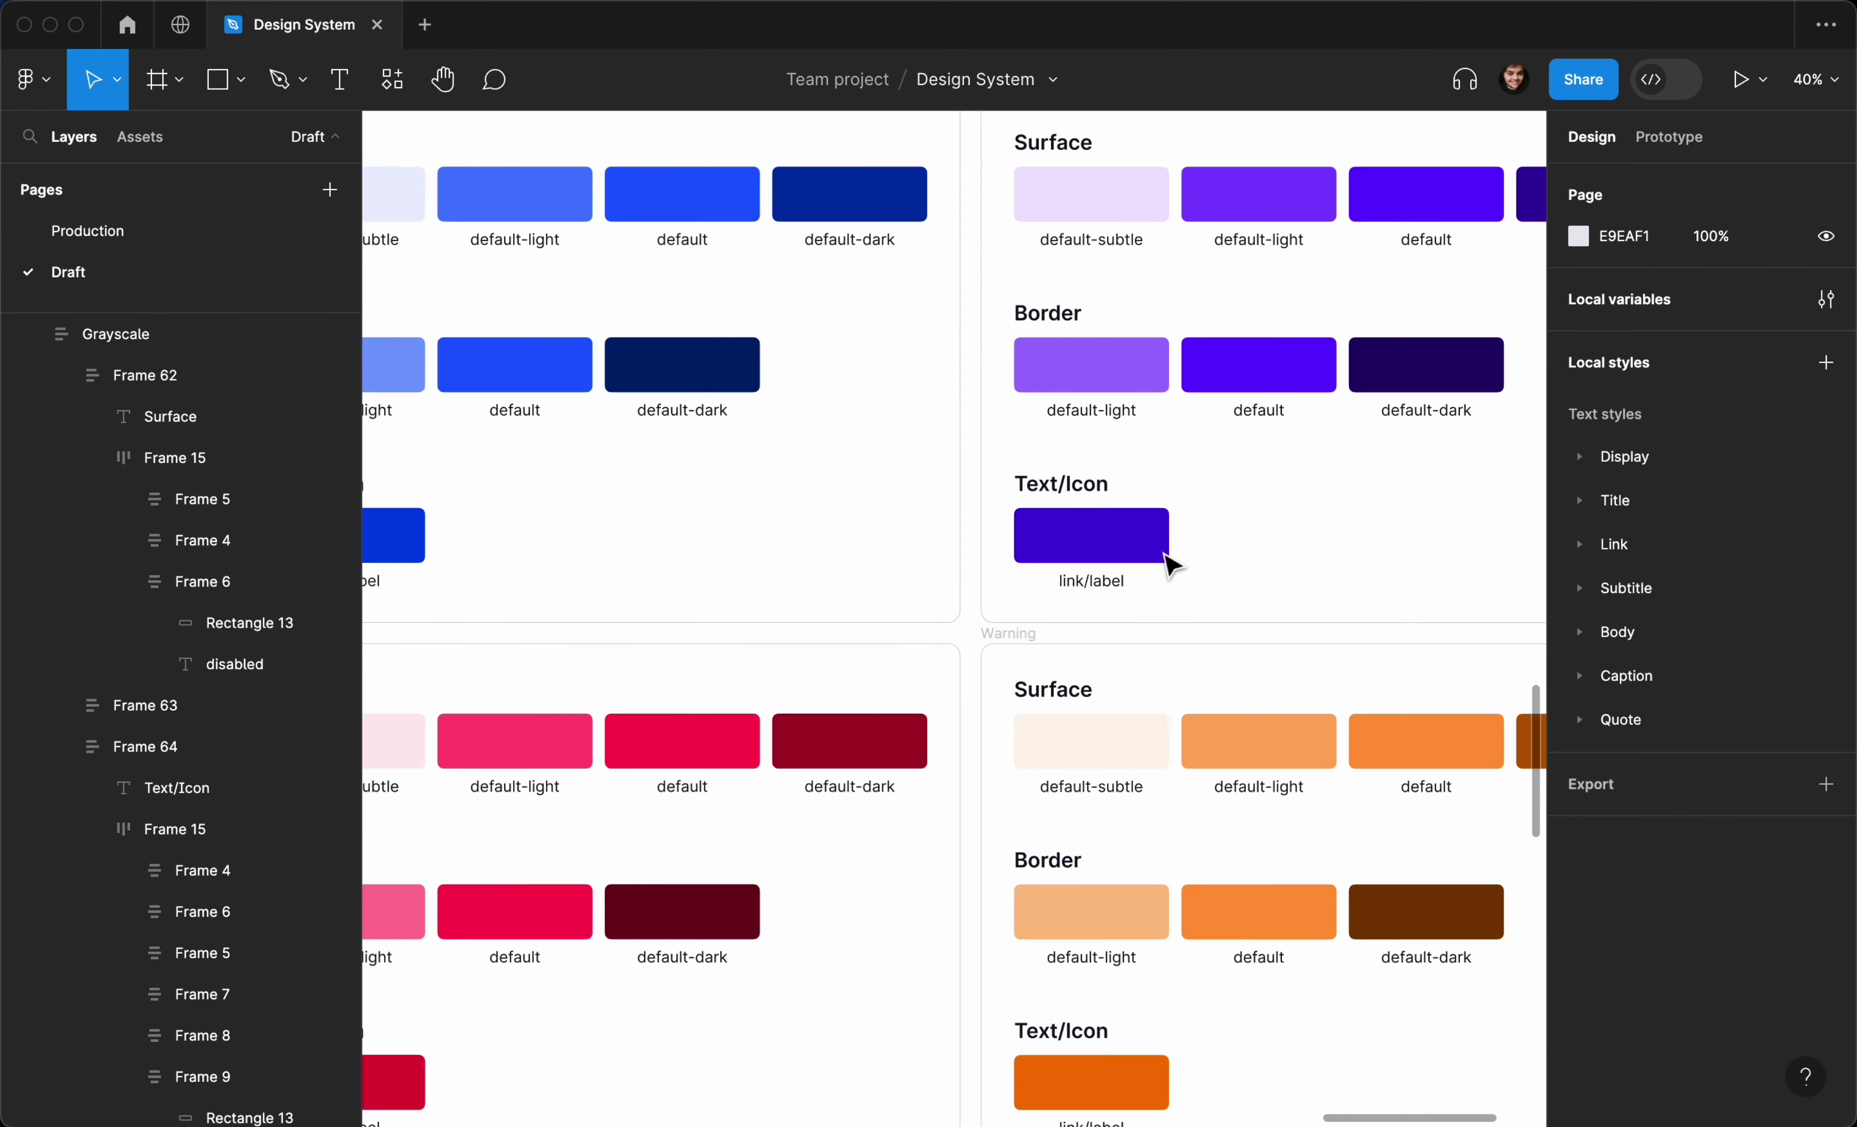
scroll(1173, 566, "down", 1)
scroll(1173, 566, "left", 3)
scroll(1172, 566, "up", 10)
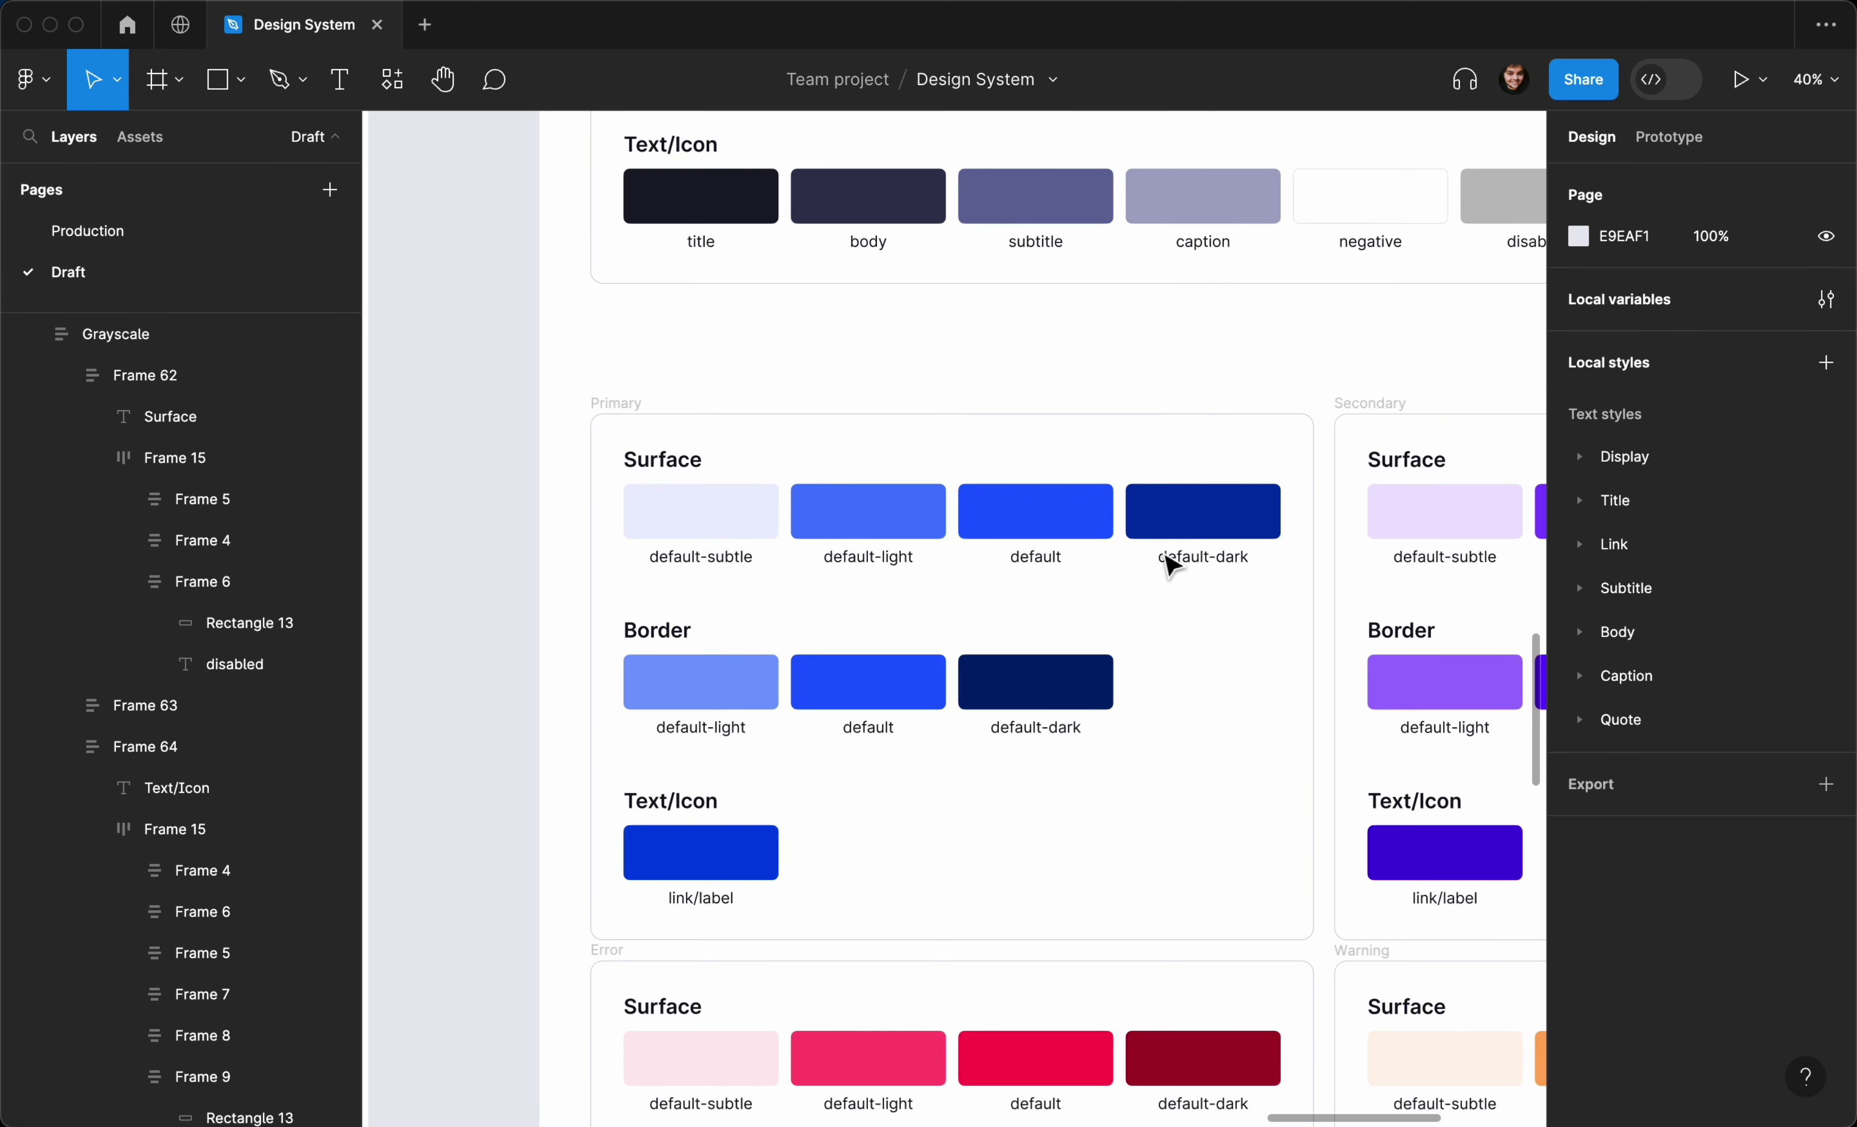
Inspect the primitives behind the Primary group's Surface default and default-subtle swatches, and compare them with the Grayscale Surface row
scroll(805, 524, "up", 2, "ctrl")
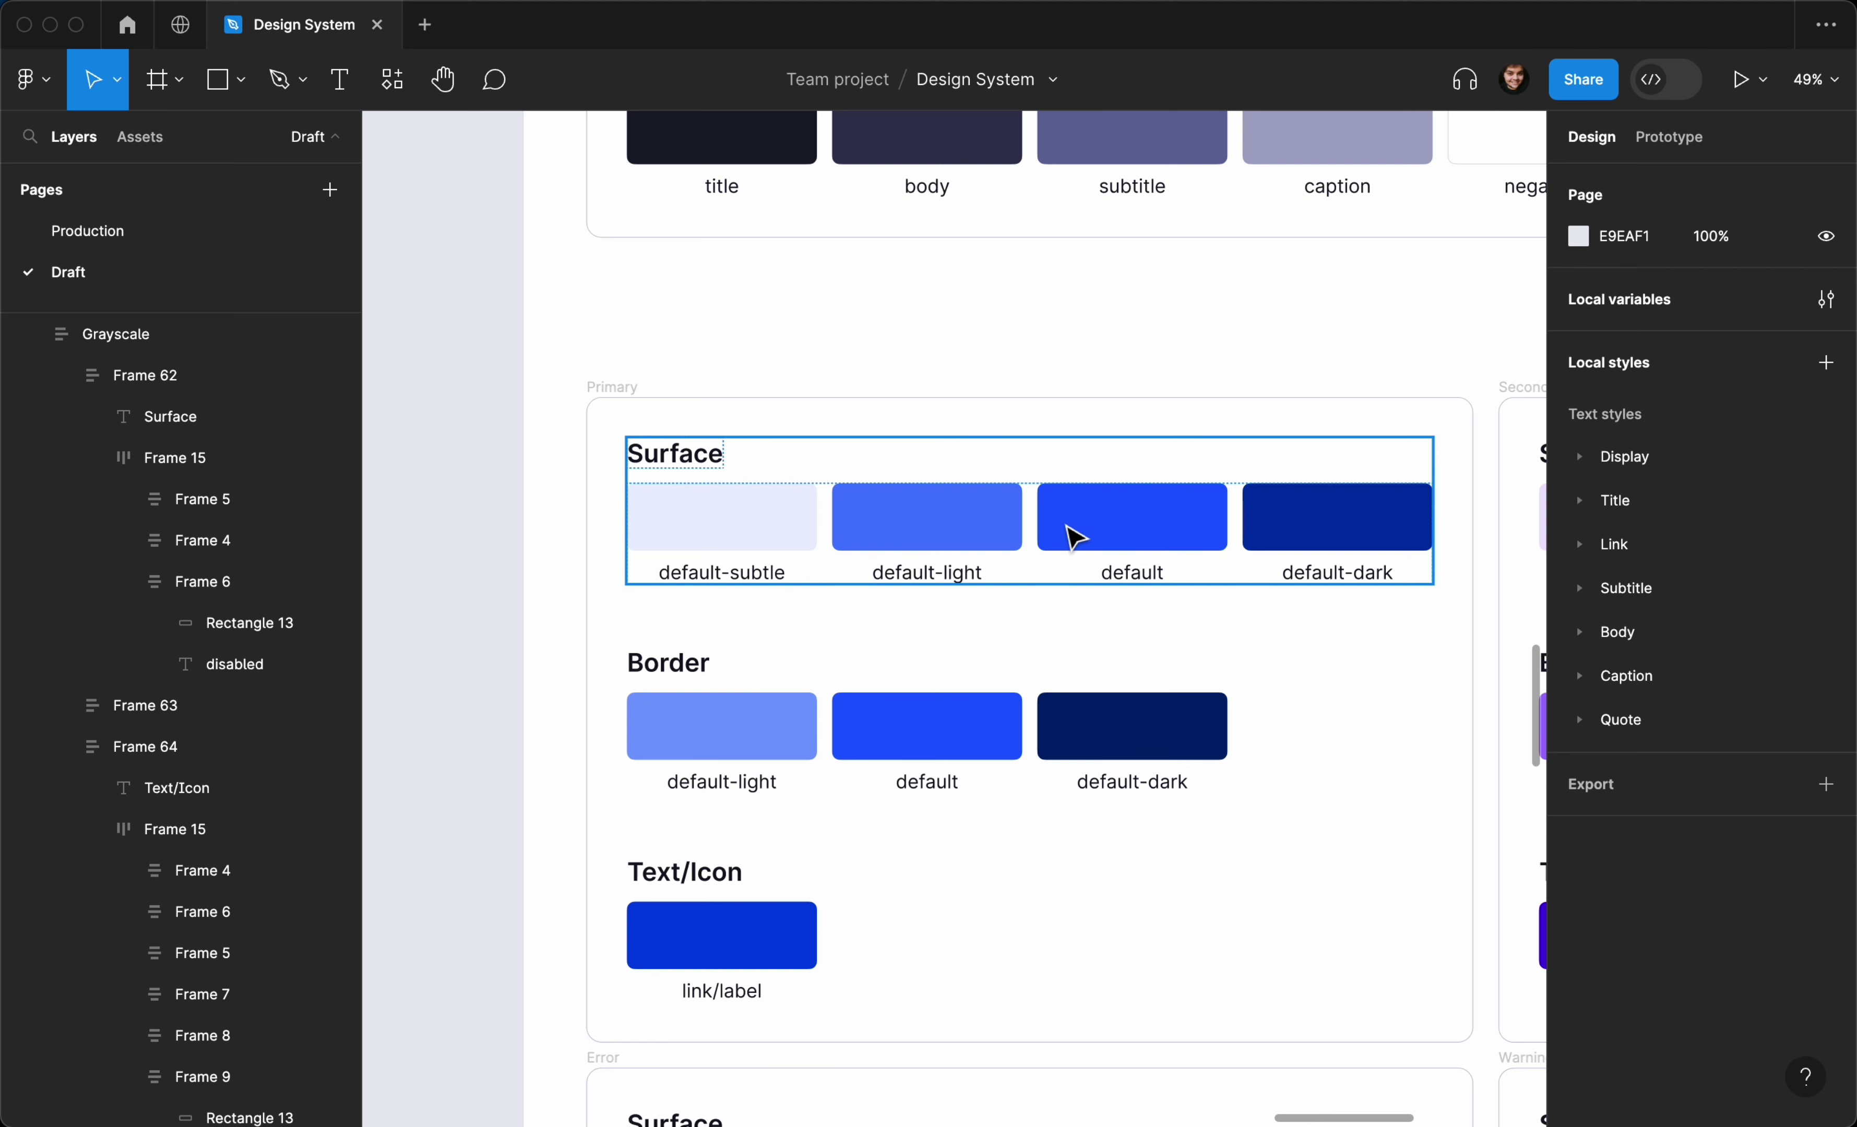
double_click(1119, 539)
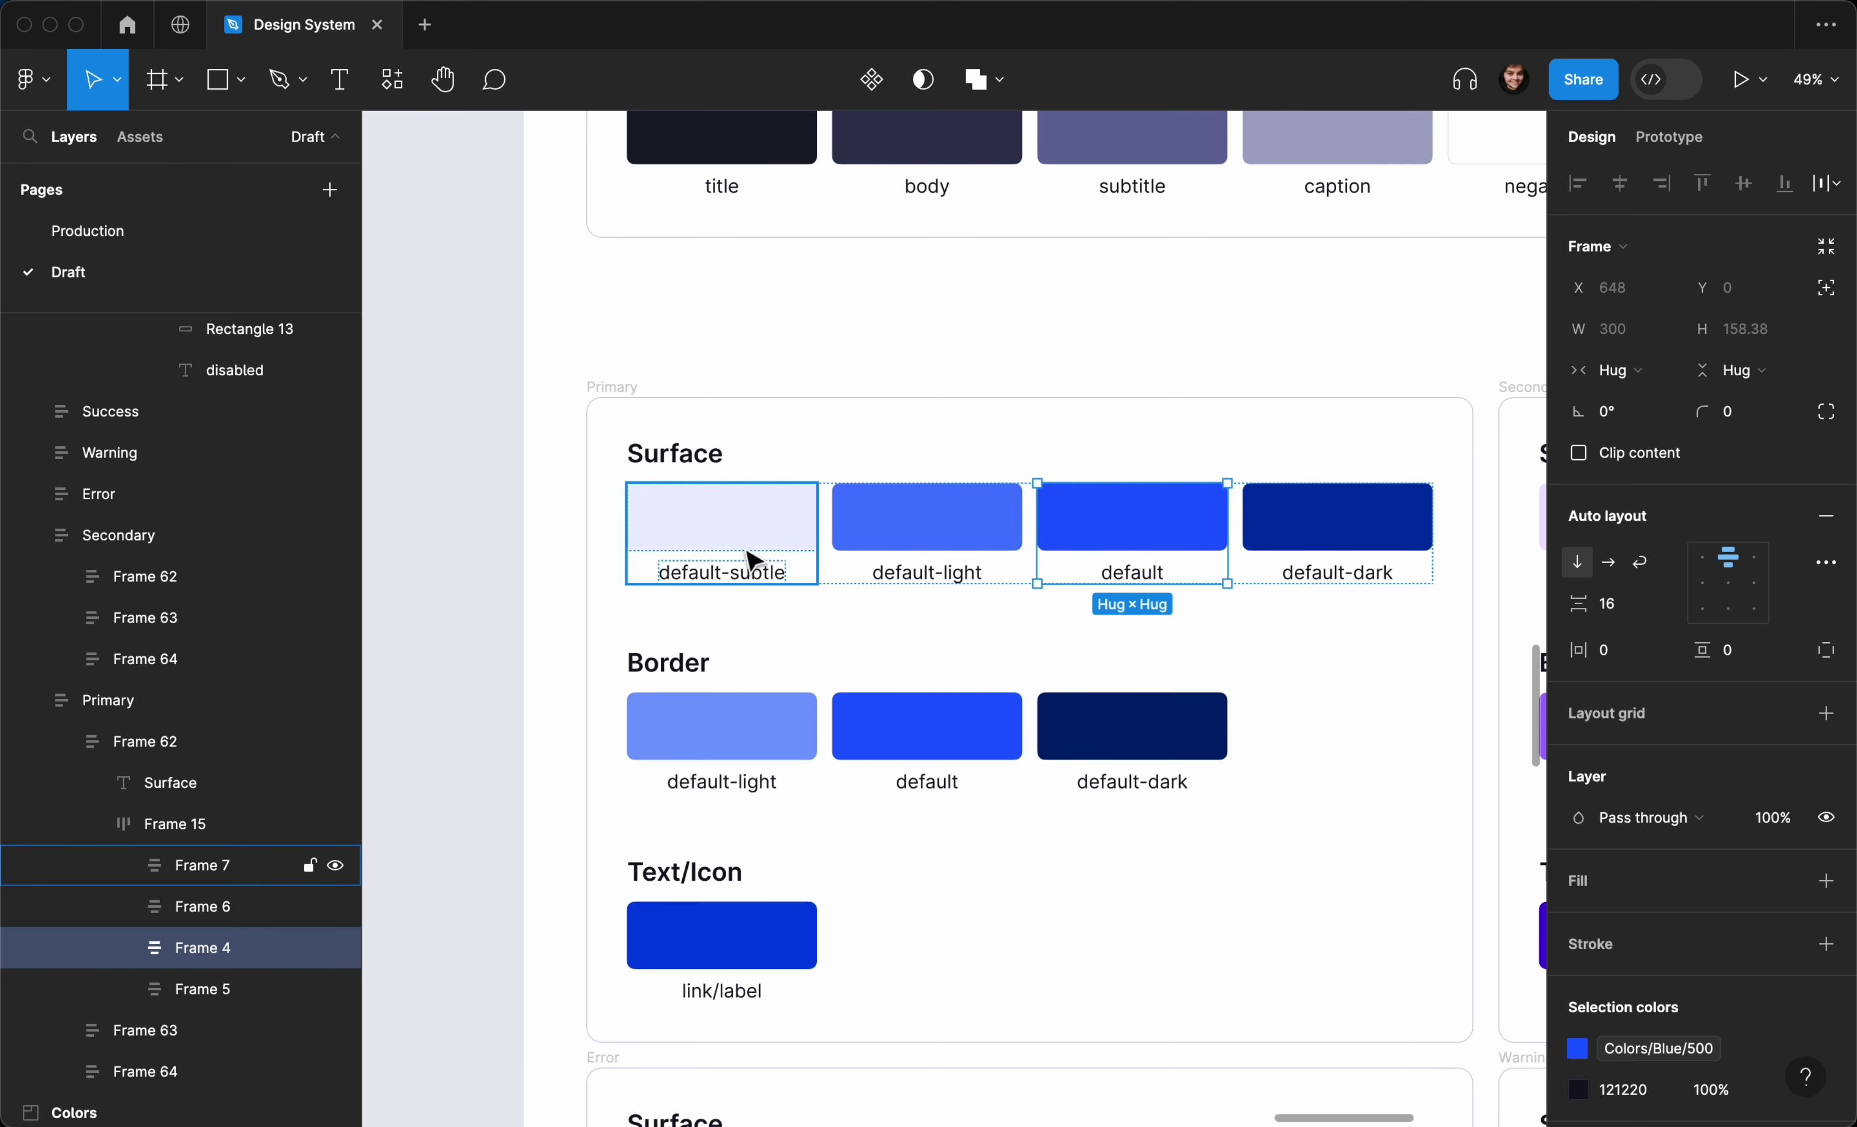
left_click(655, 541)
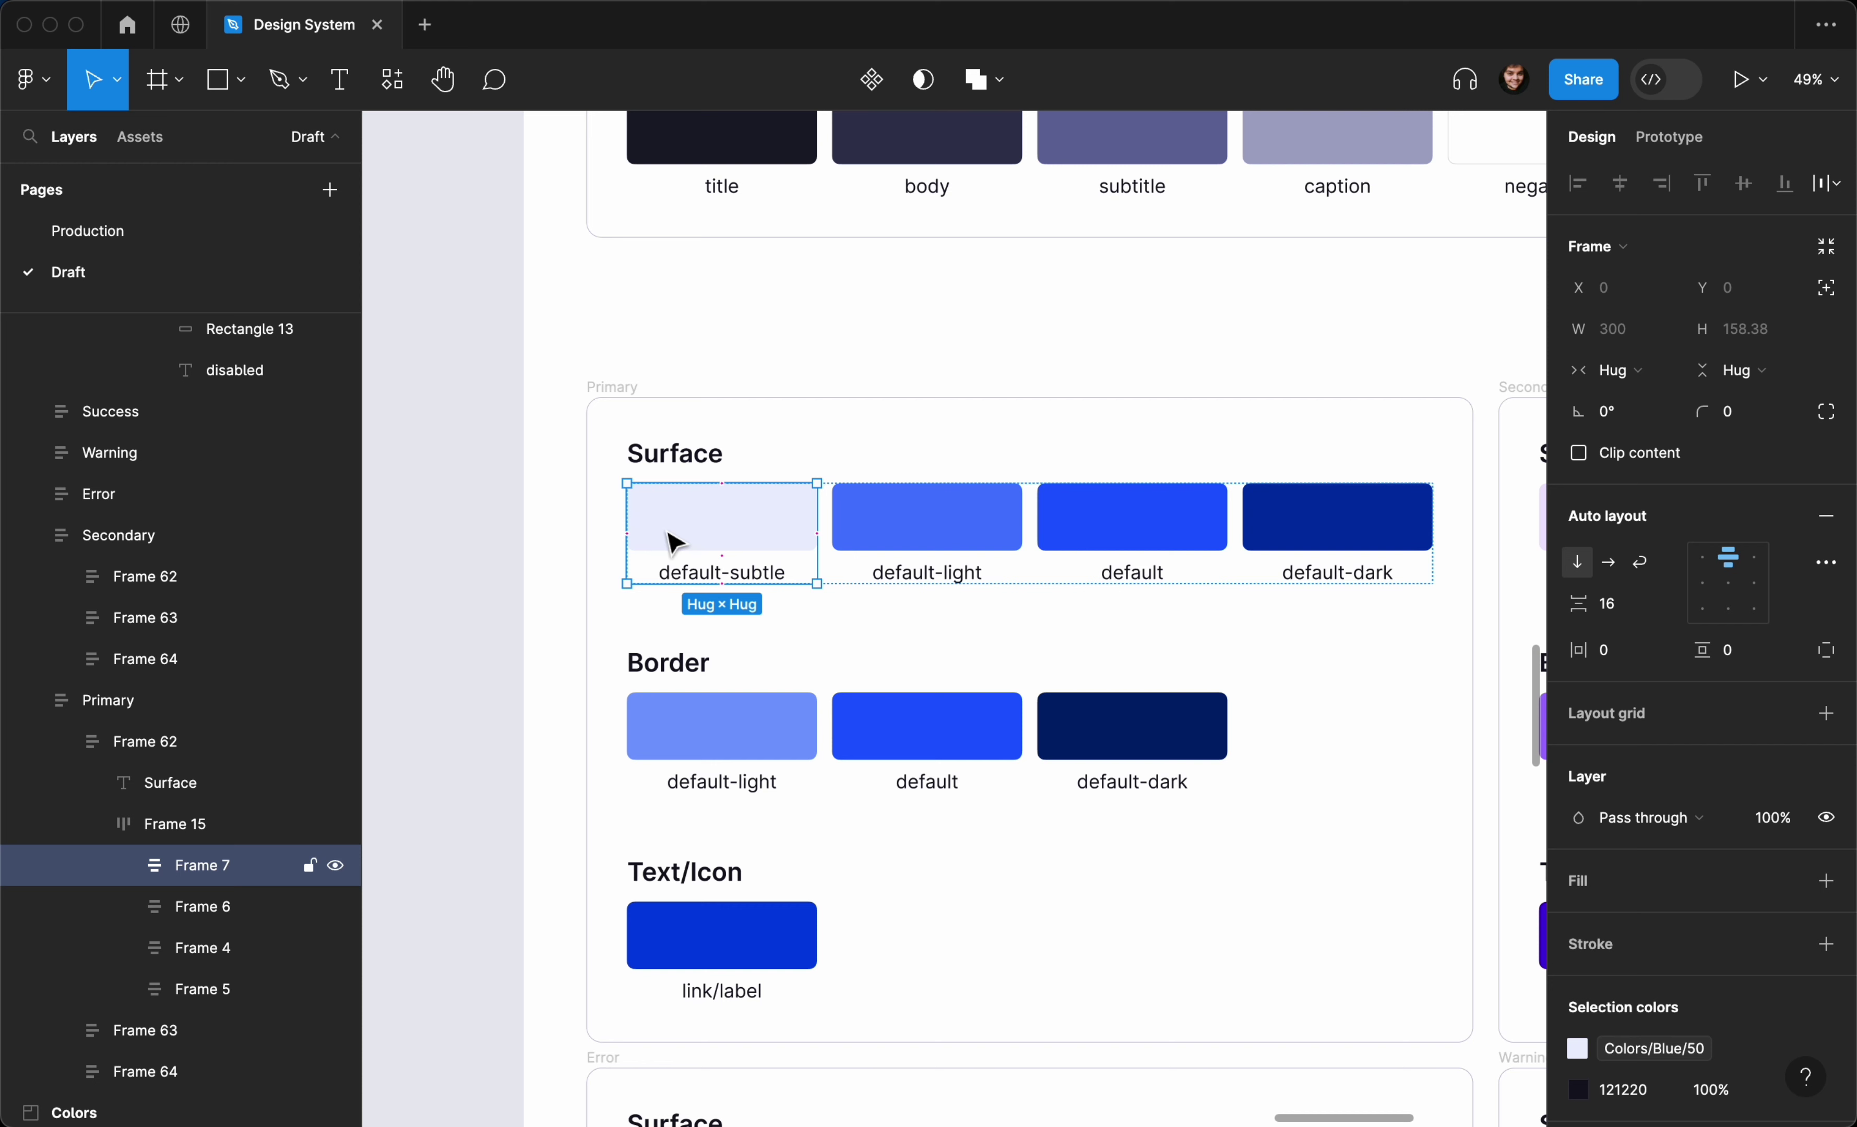
scroll(678, 539, "up", 10)
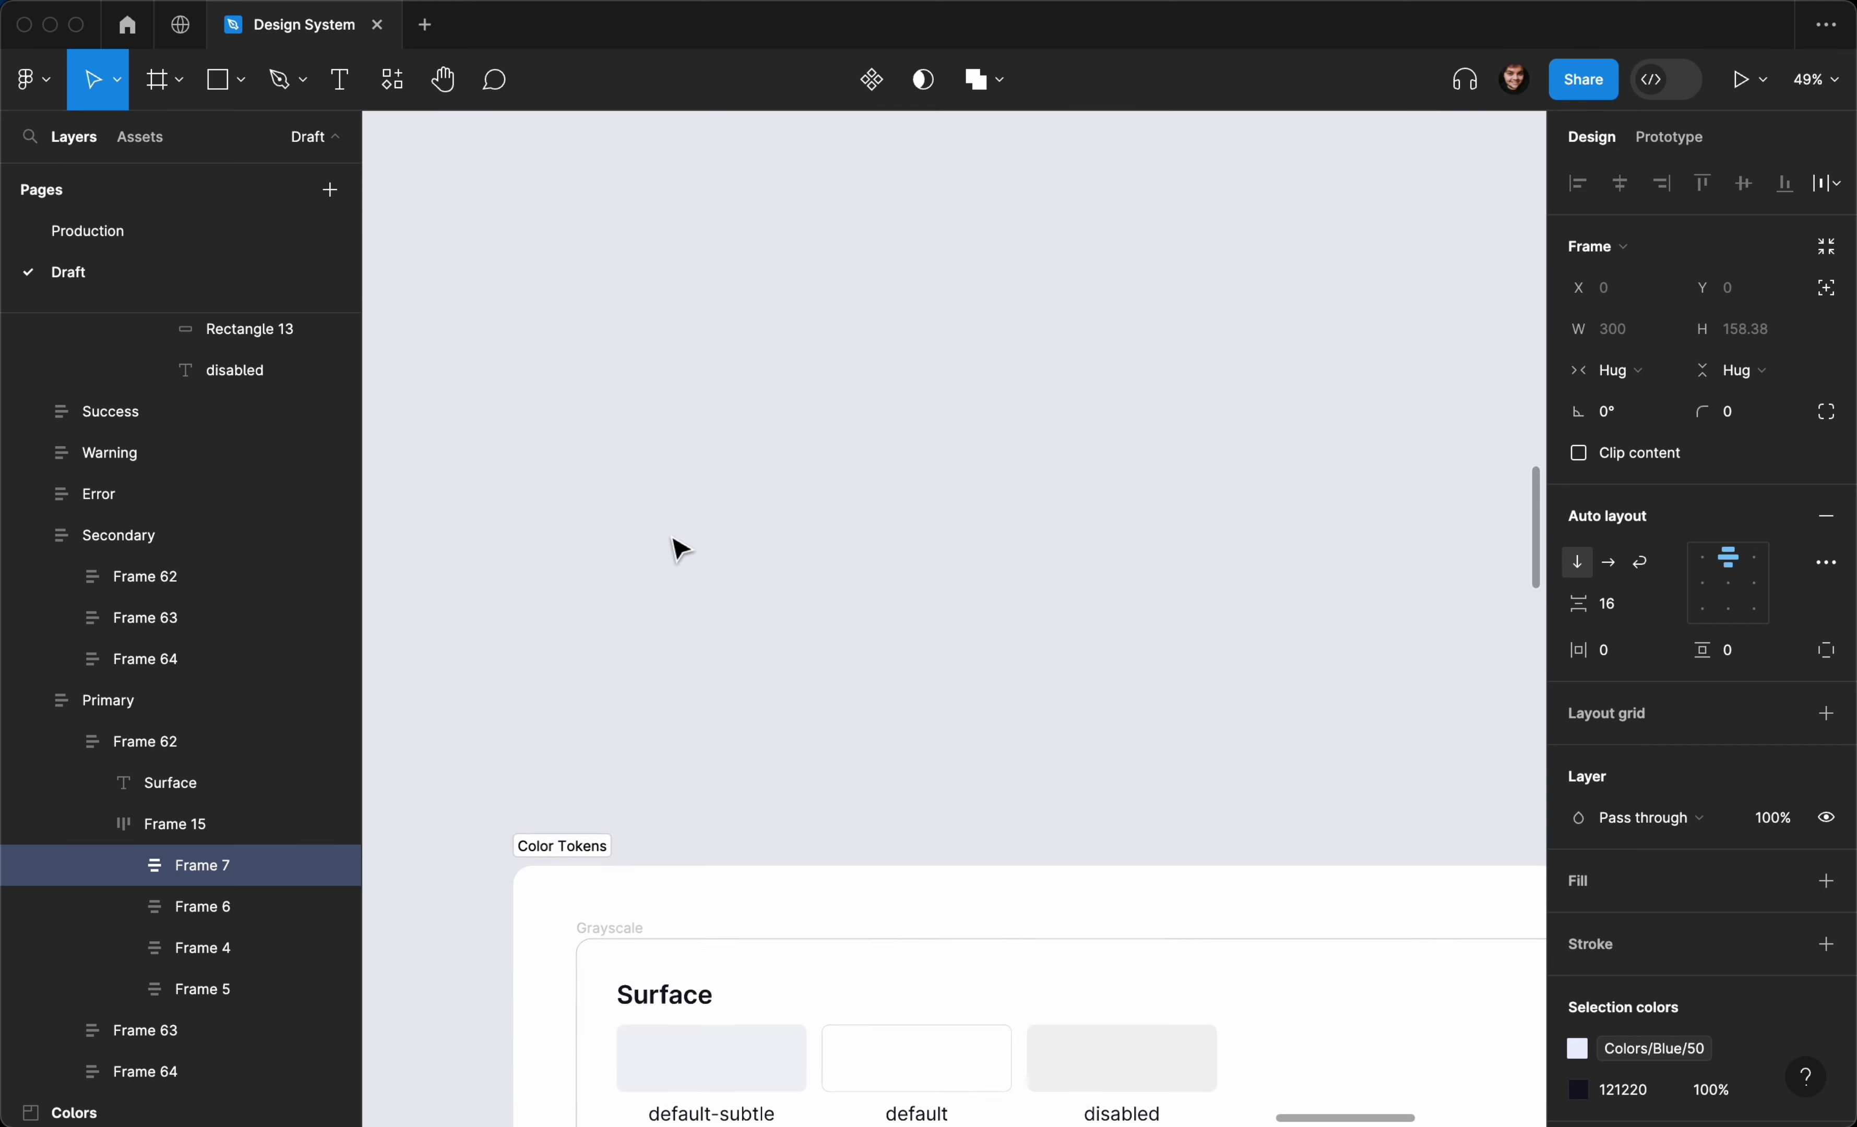
scroll(679, 544, "down", 5)
scroll(679, 547, "up", 5)
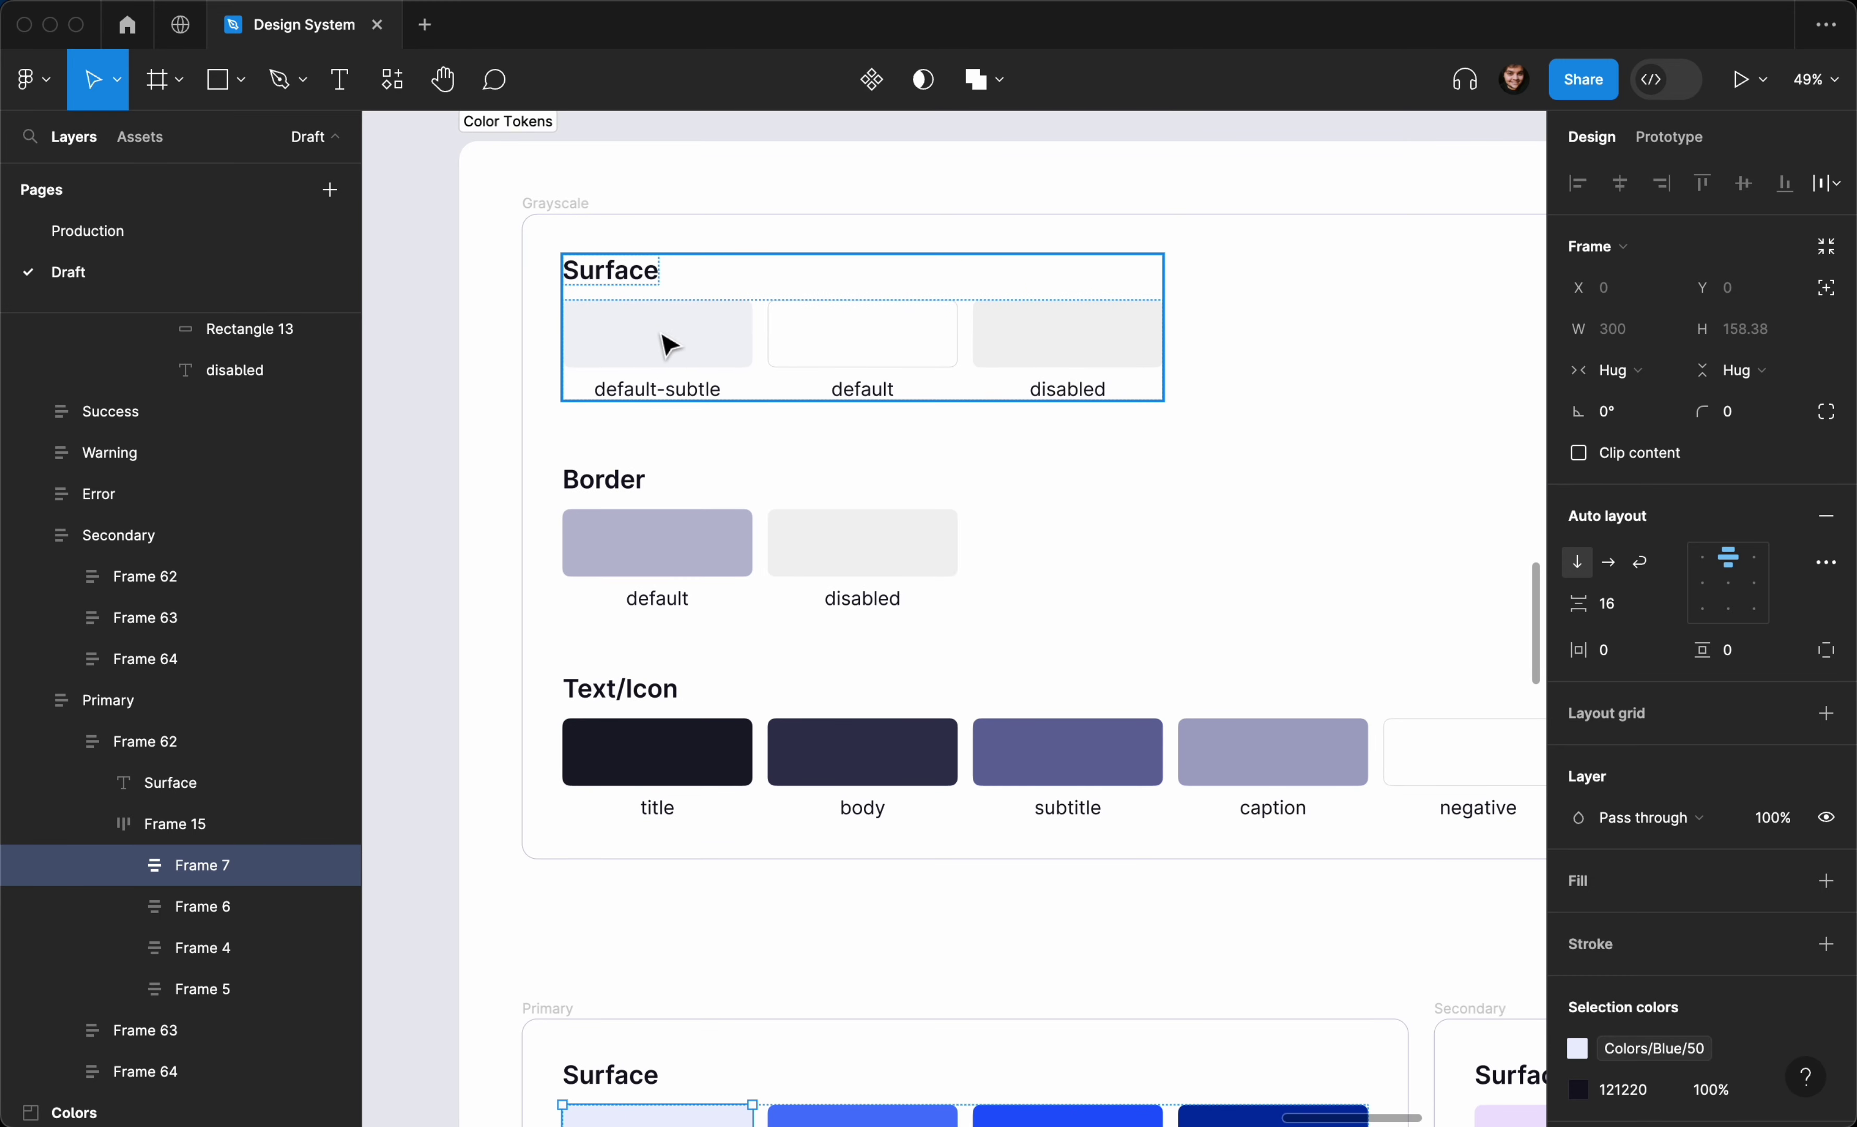
scroll(672, 357, "down", 10)
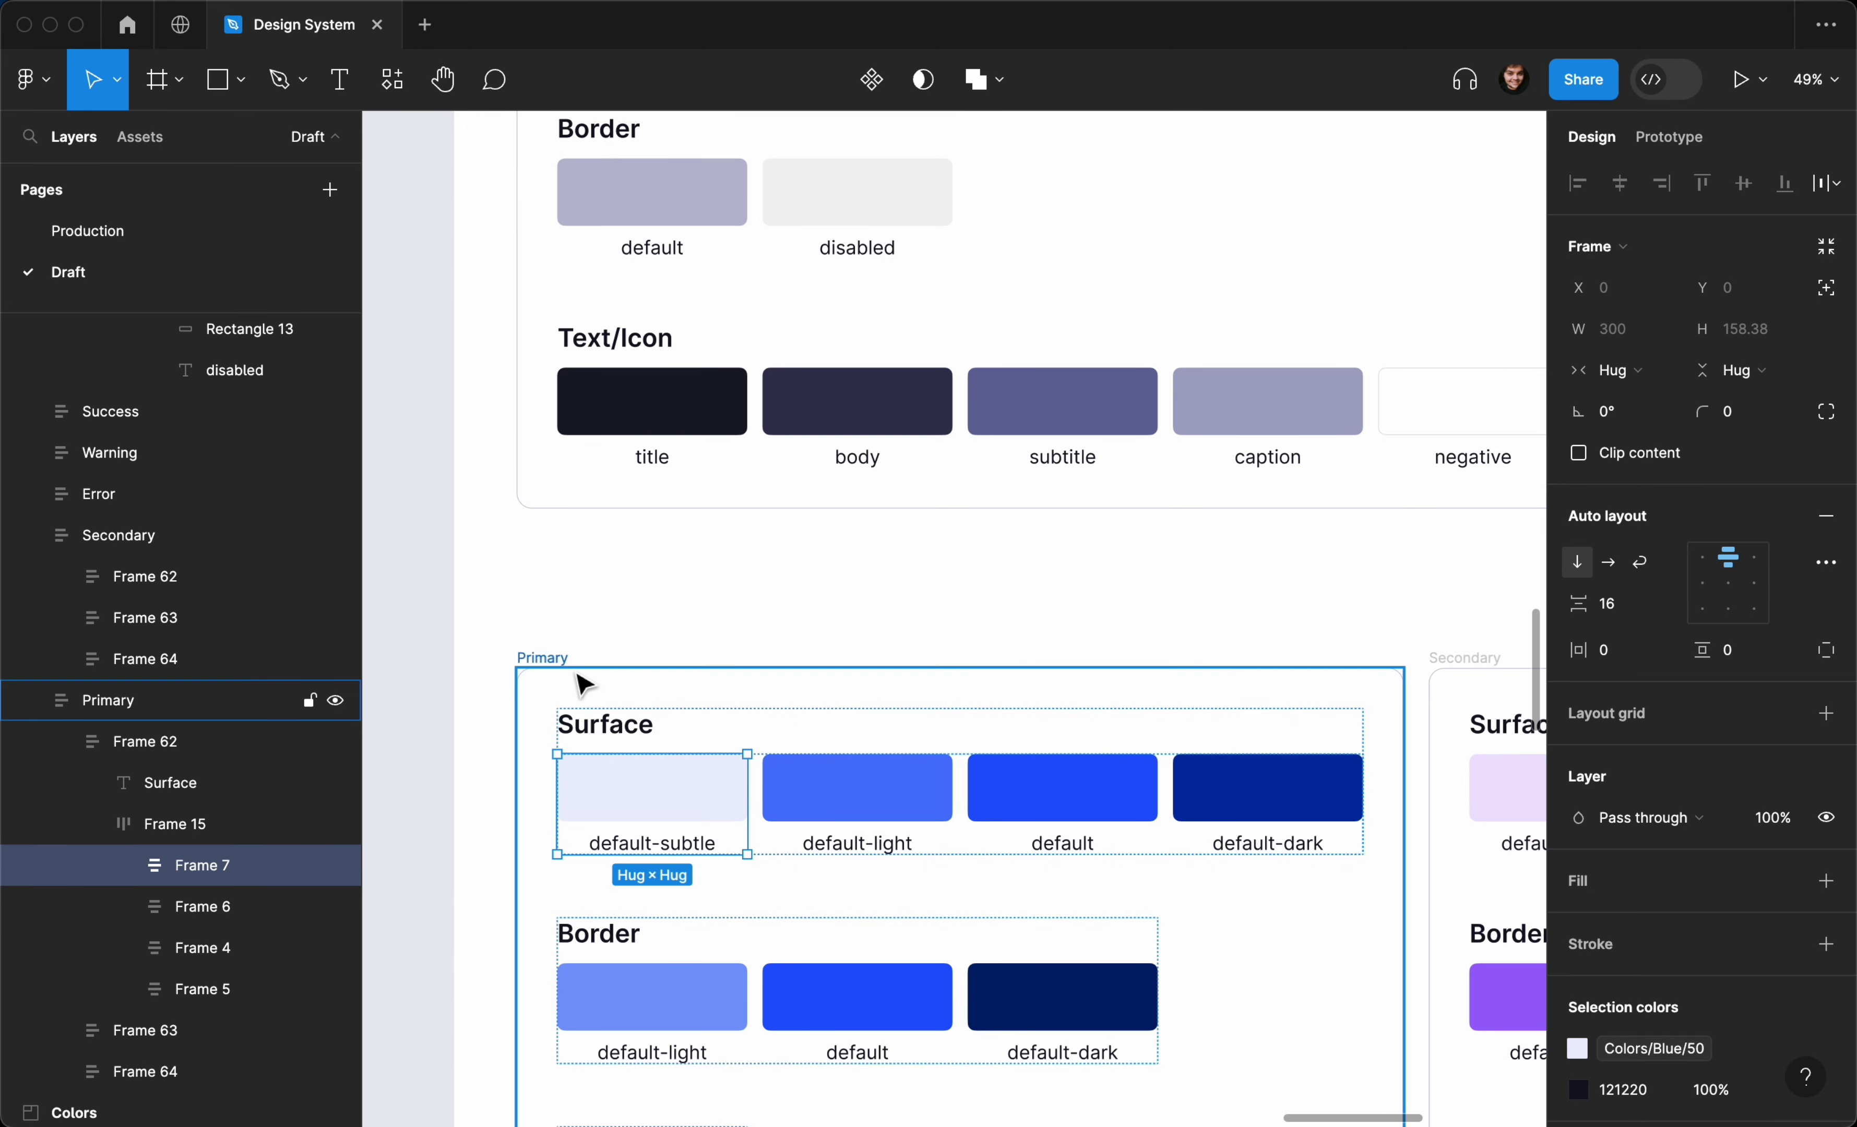
scroll(575, 684, "down", 2)
scroll(568, 676, "down", 1, "ctrl")
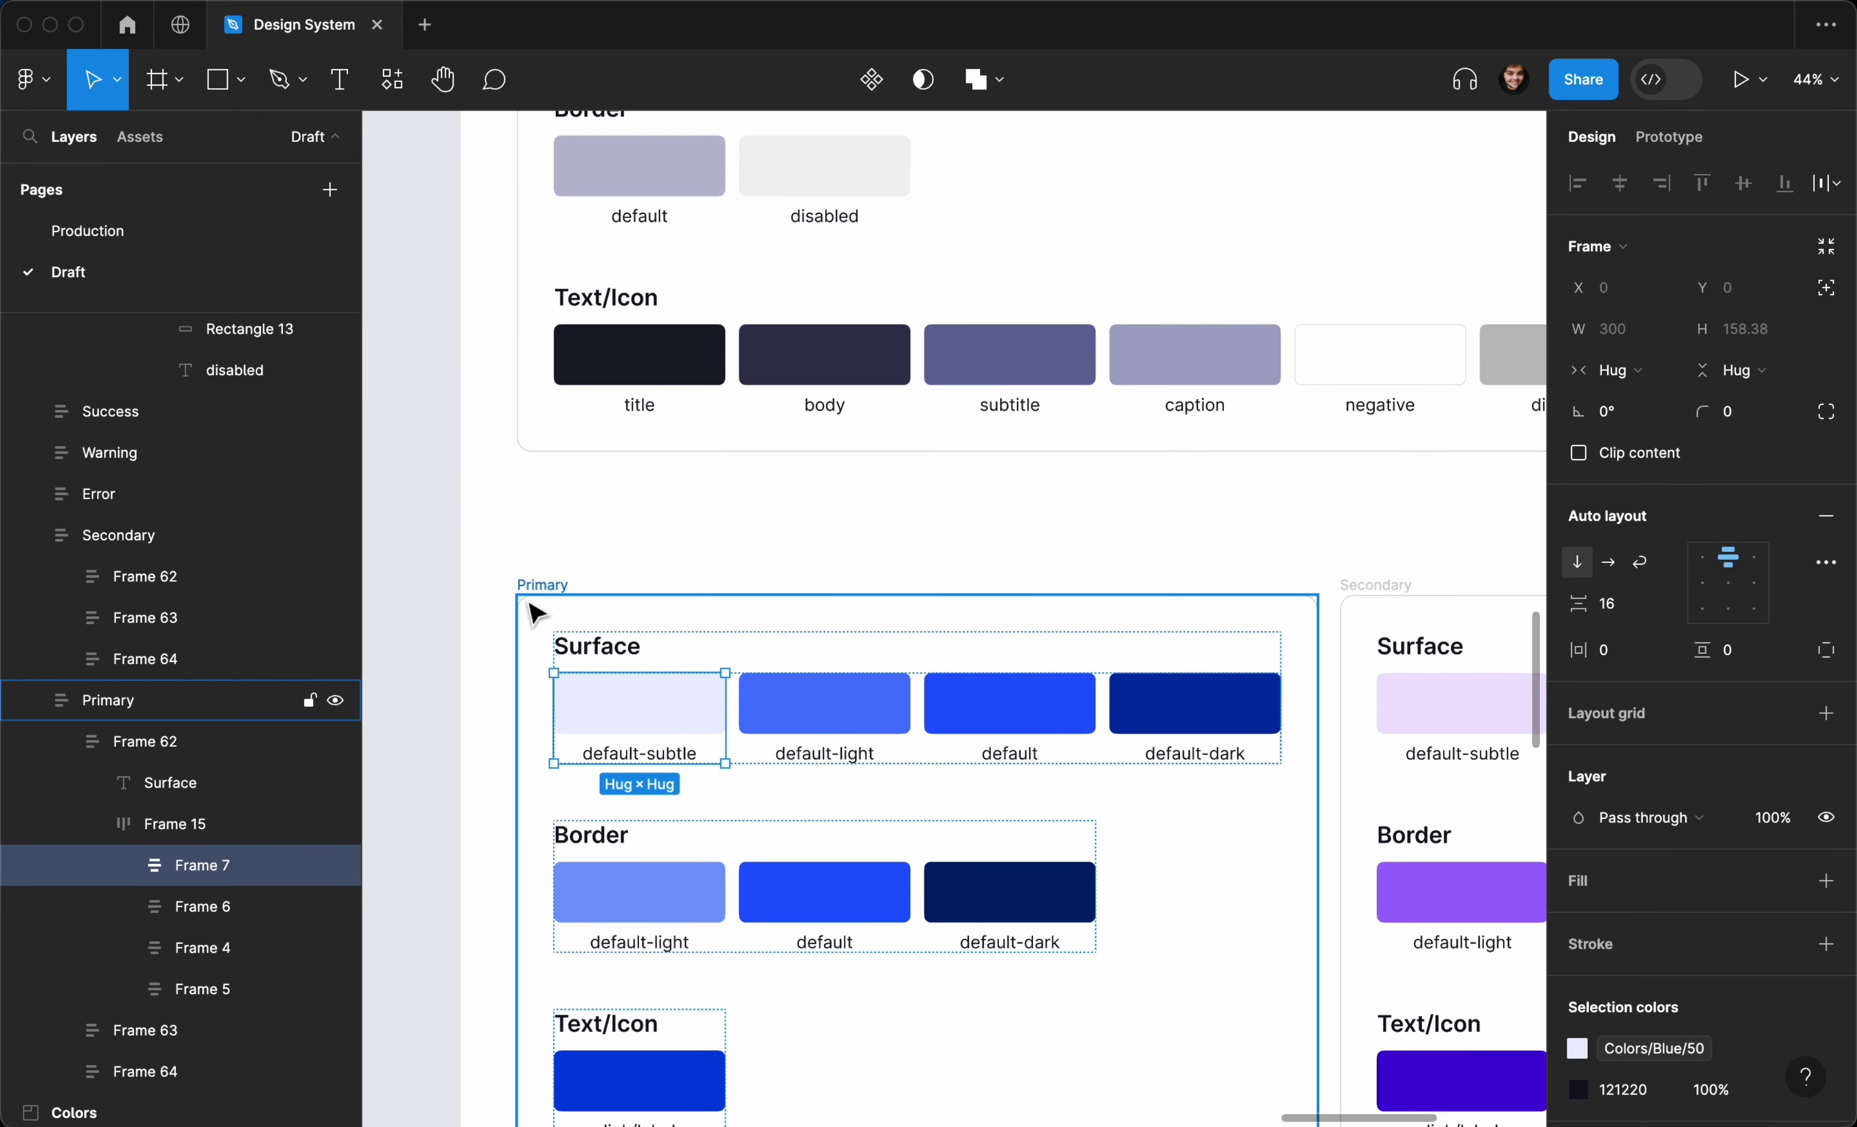
Compare the default-subtle tokens of the Primary group with those in the Secondary, Error and Warning groups
scroll(611, 726, "right", 7)
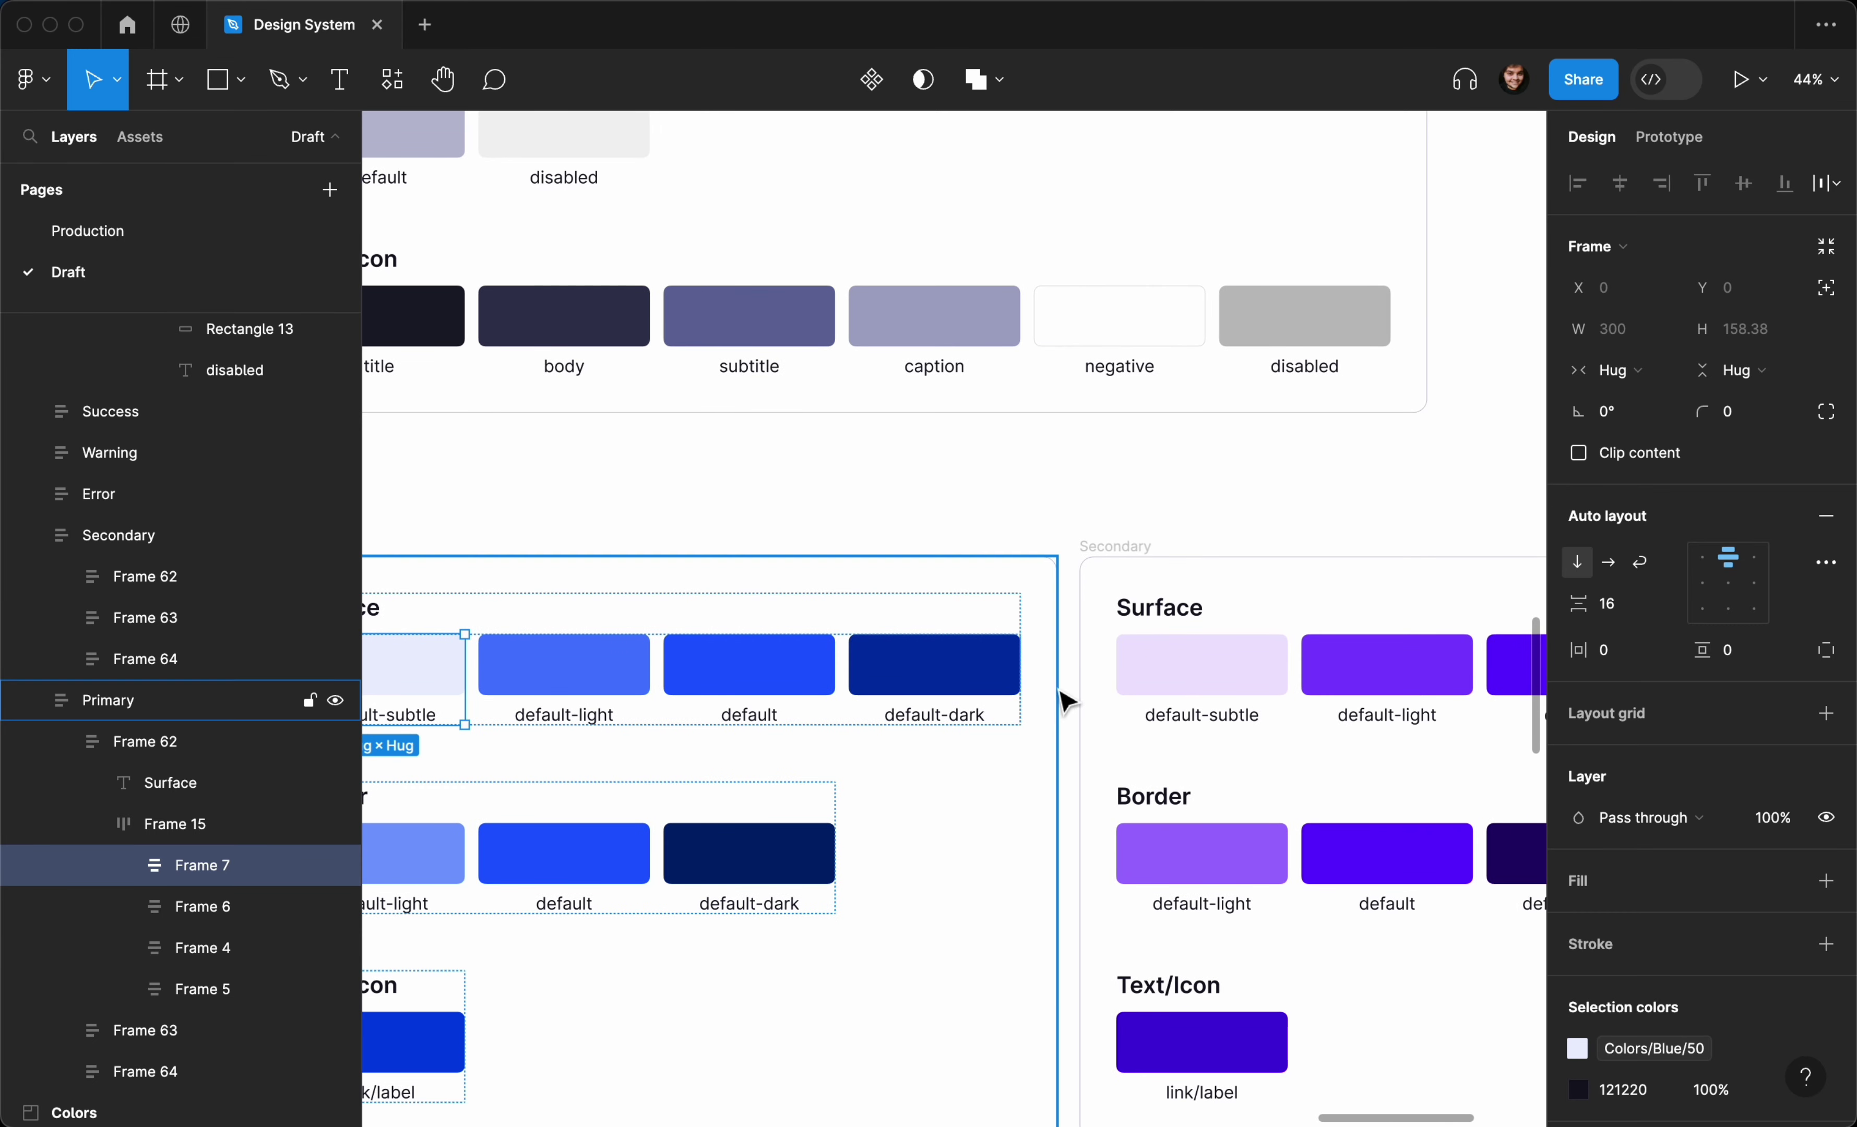
scroll(1169, 686, "down", 20)
scroll(1169, 686, "left", 10)
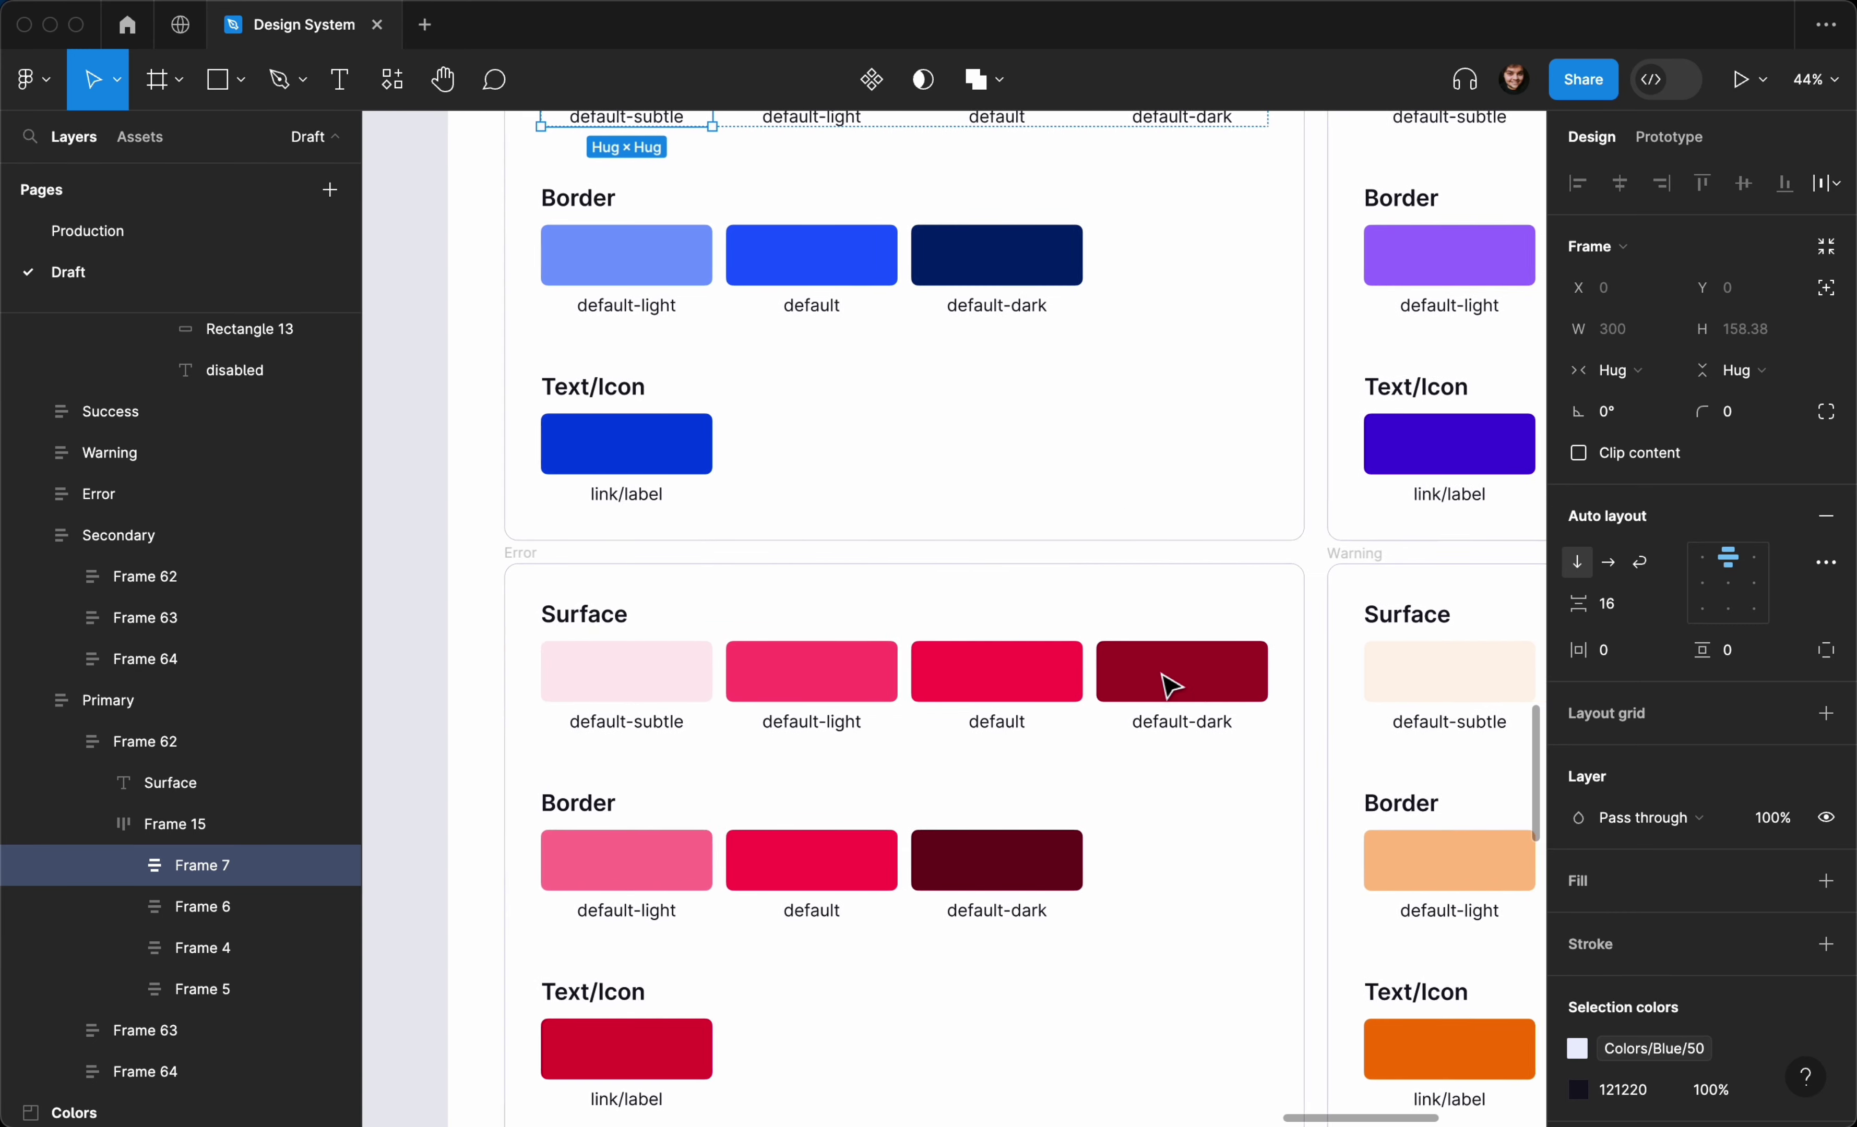
scroll(1169, 685, "down", 10)
scroll(1169, 686, "up", 20)
scroll(1169, 686, "right", 2)
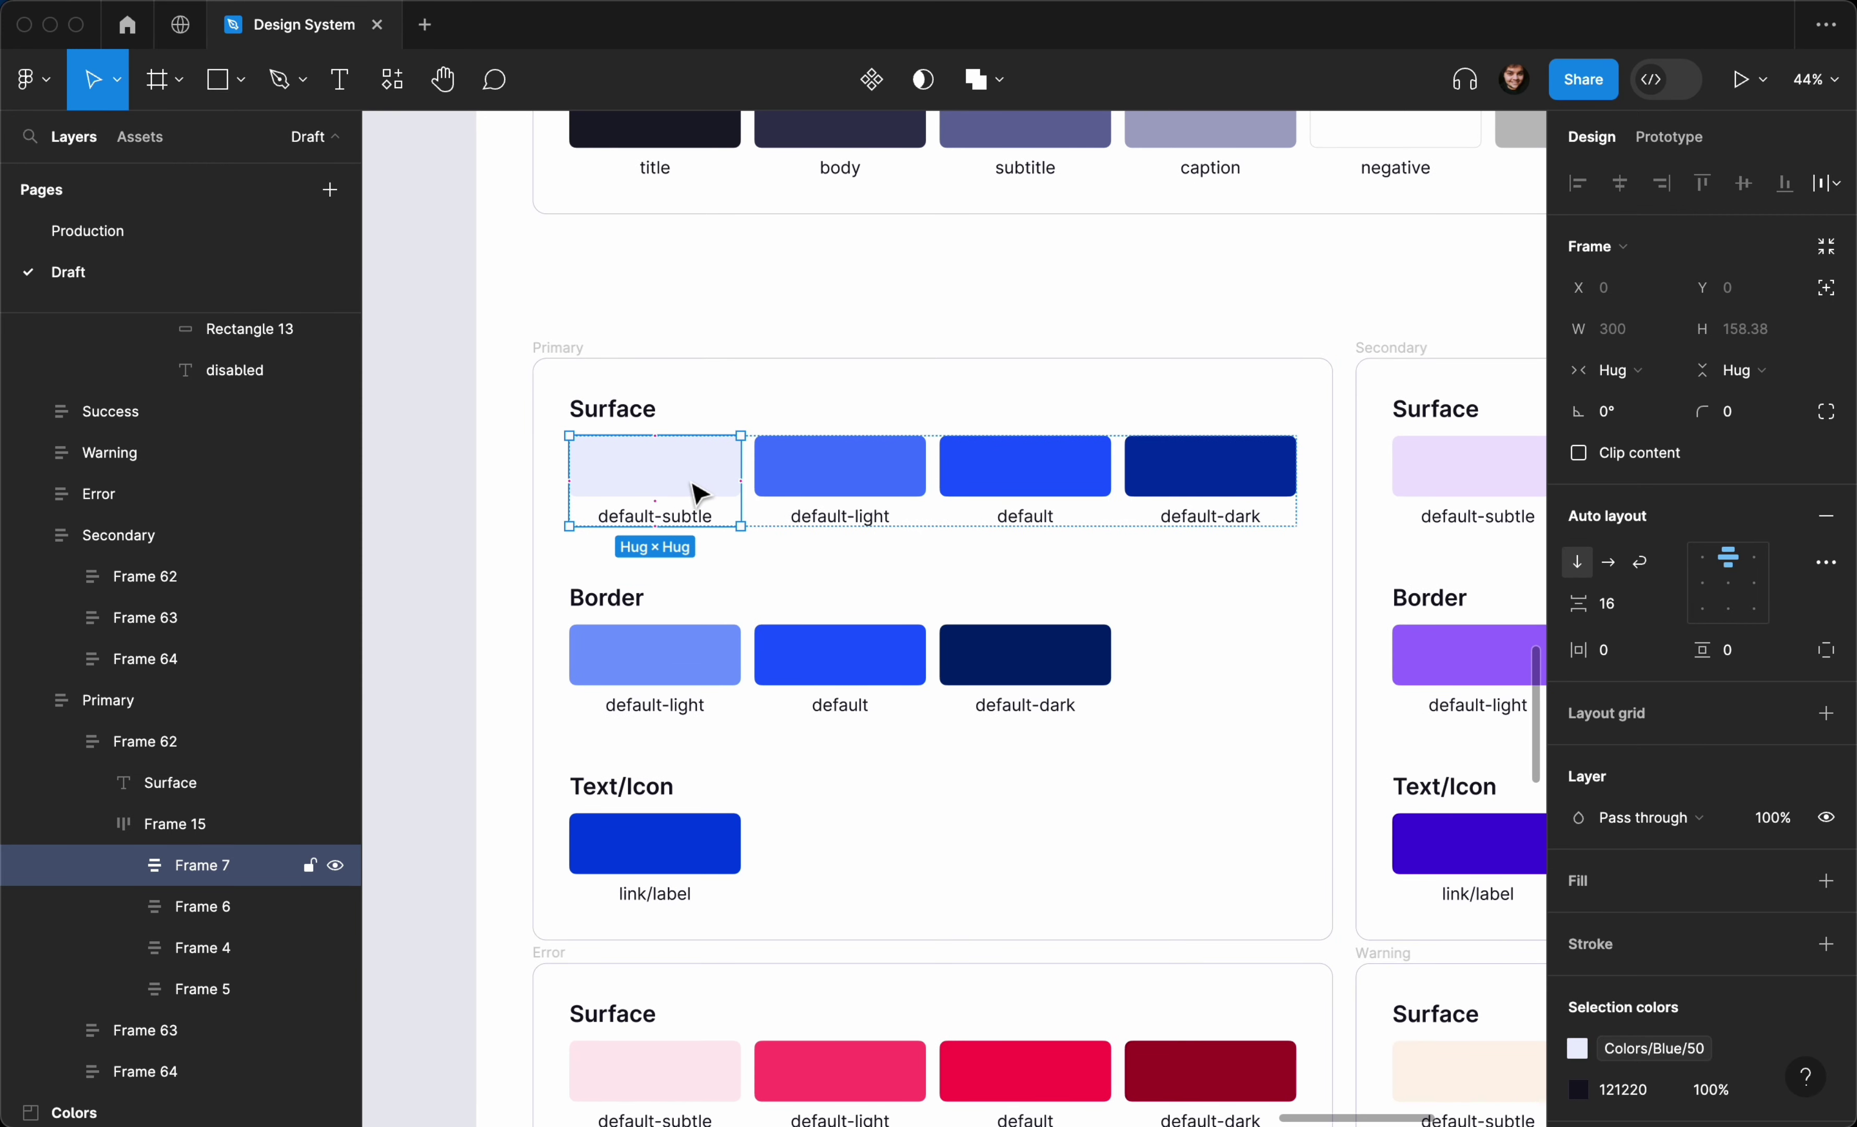
Inspect which Blue primitives the Primary group's Border swatches and Text/Icon link/label swatch use
scroll(608, 565, "up", 3)
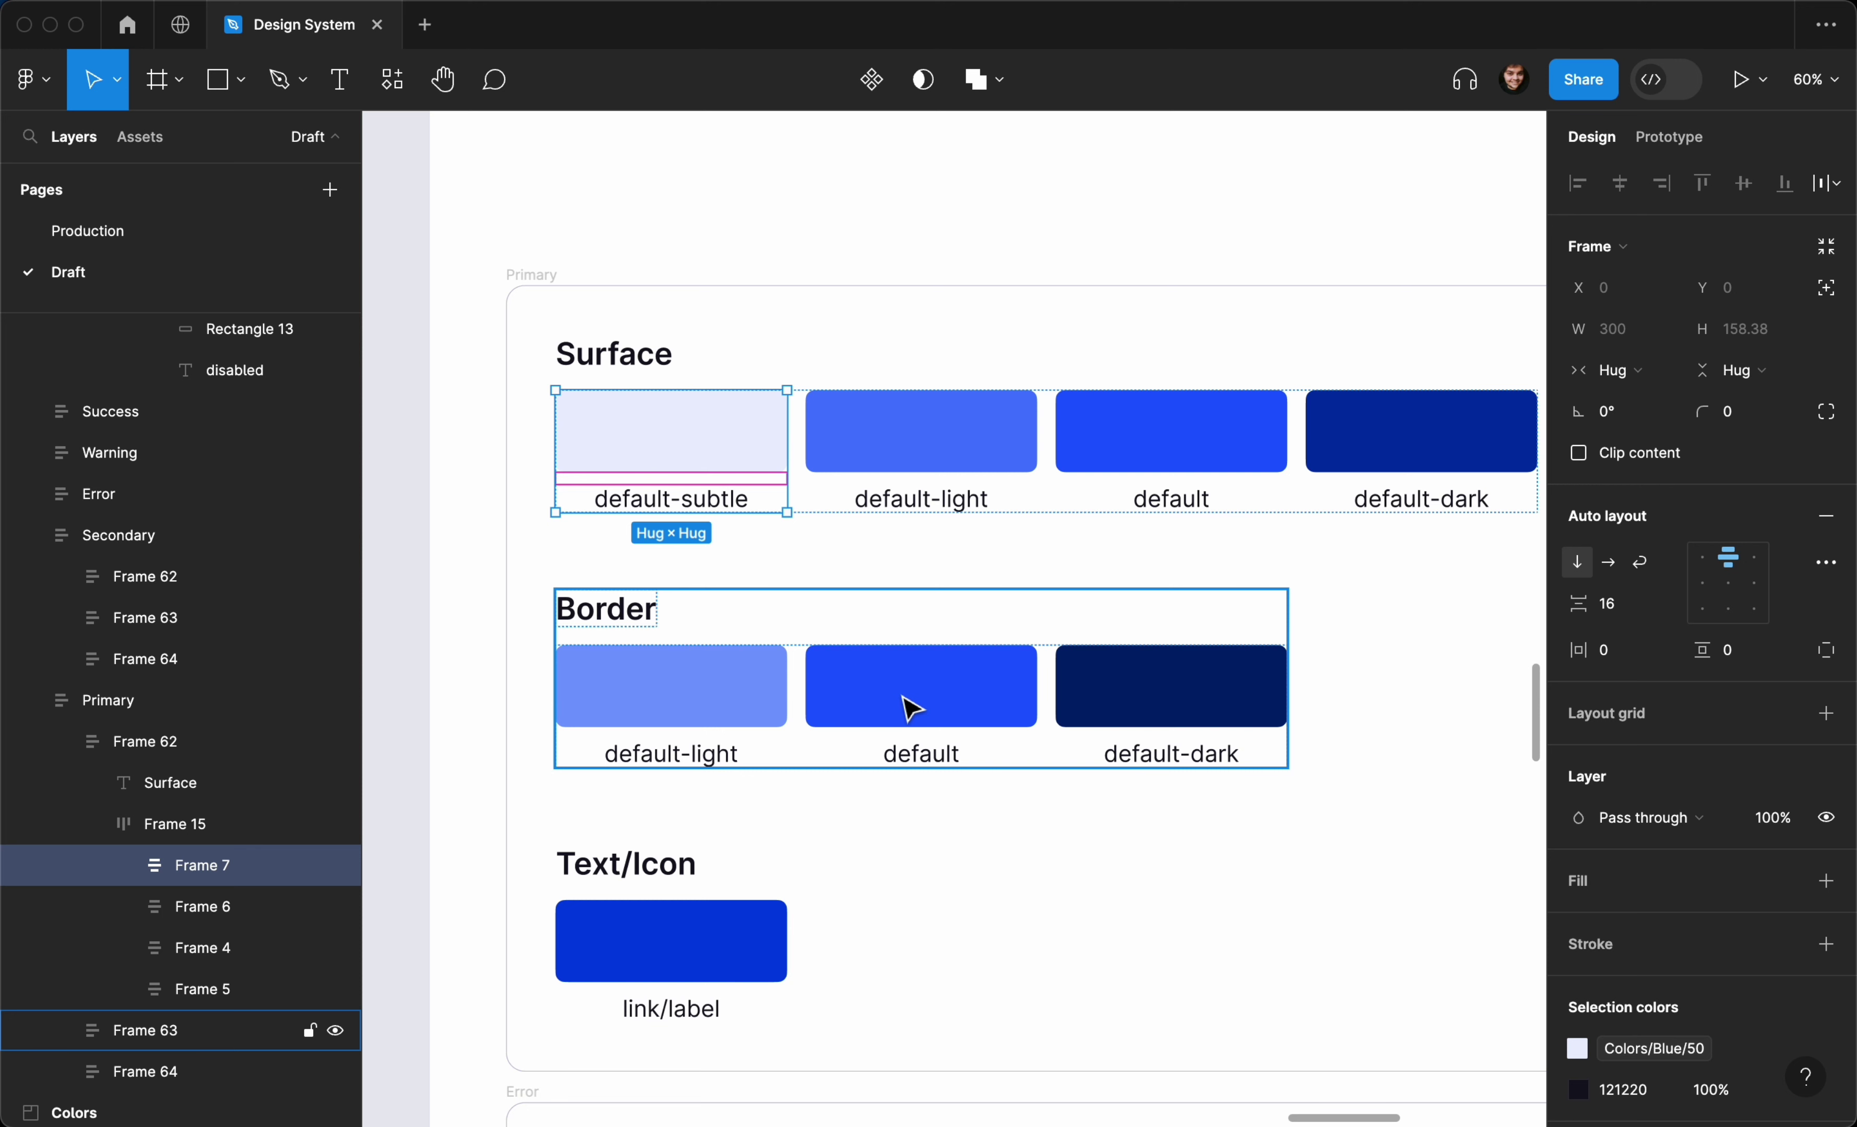
left_click(869, 692)
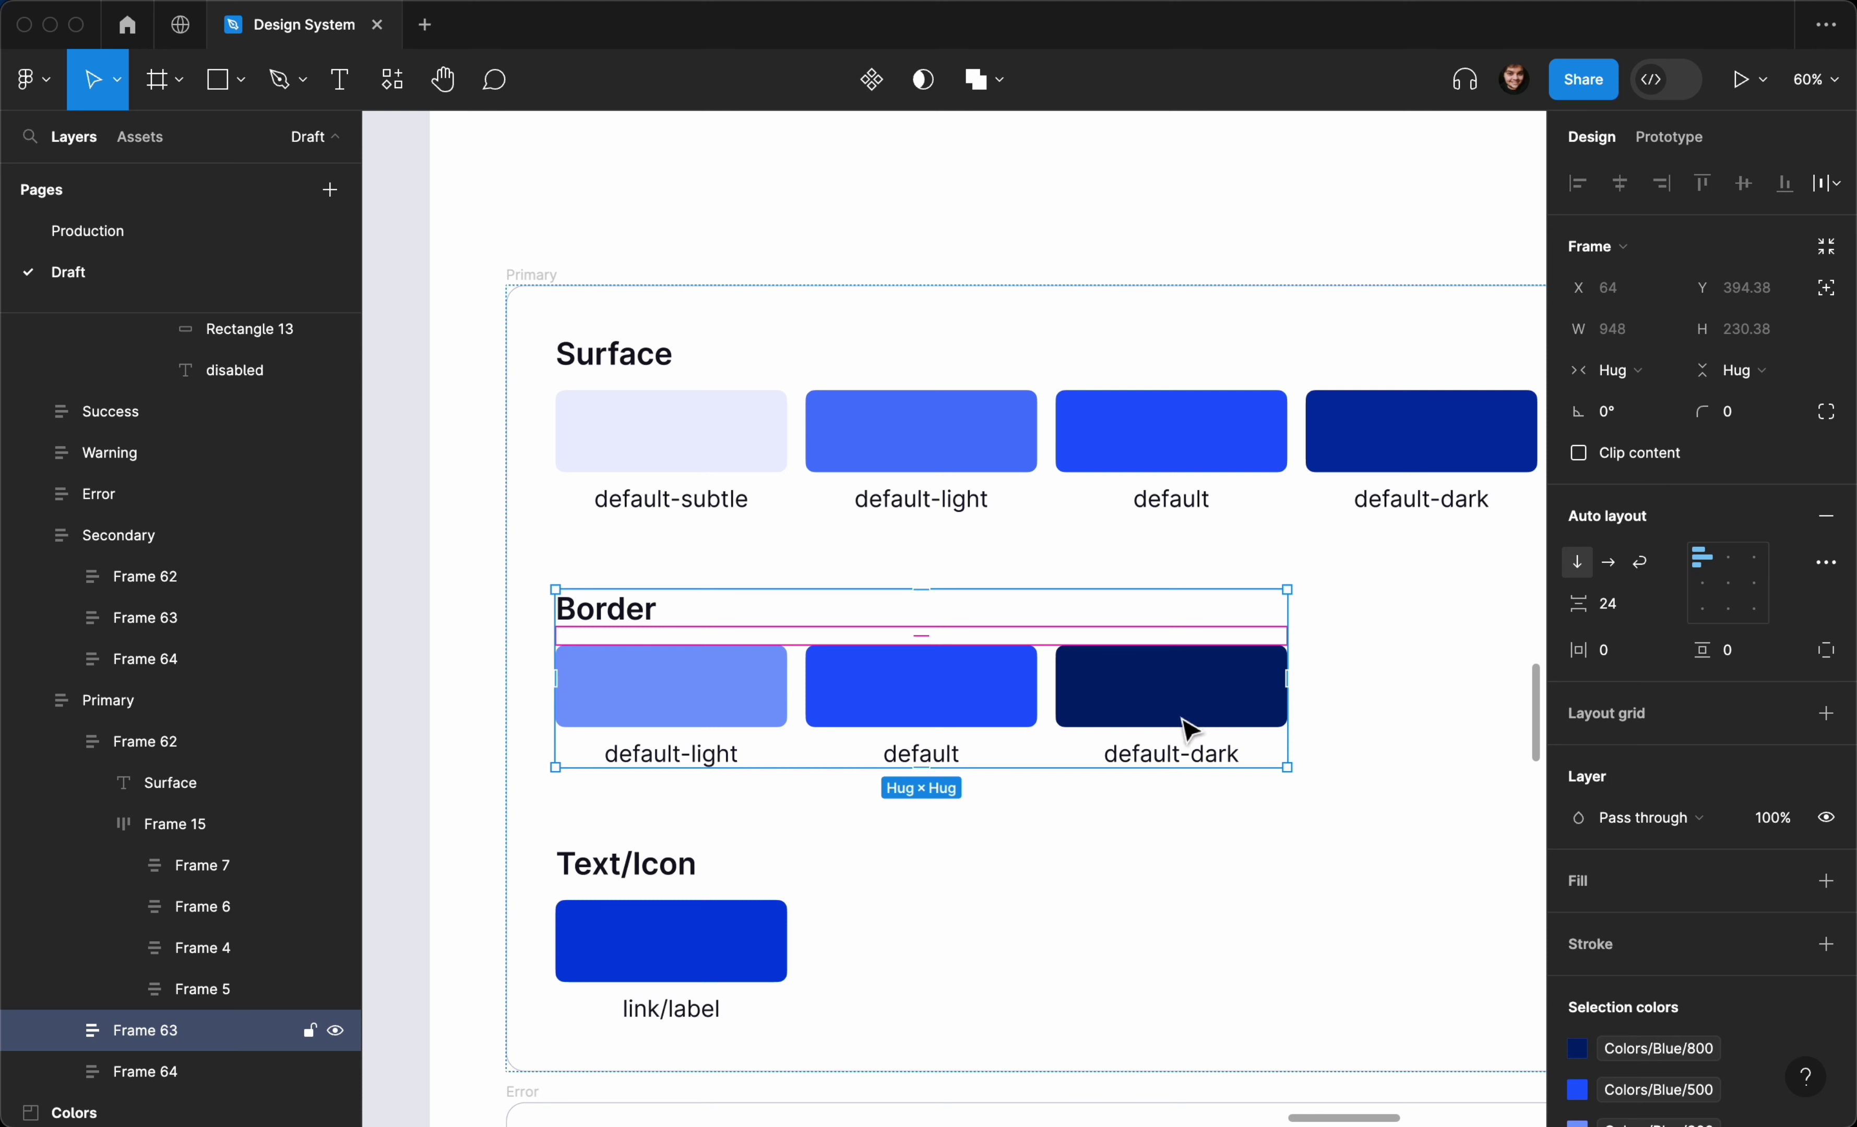
scroll(621, 698, "down", 2)
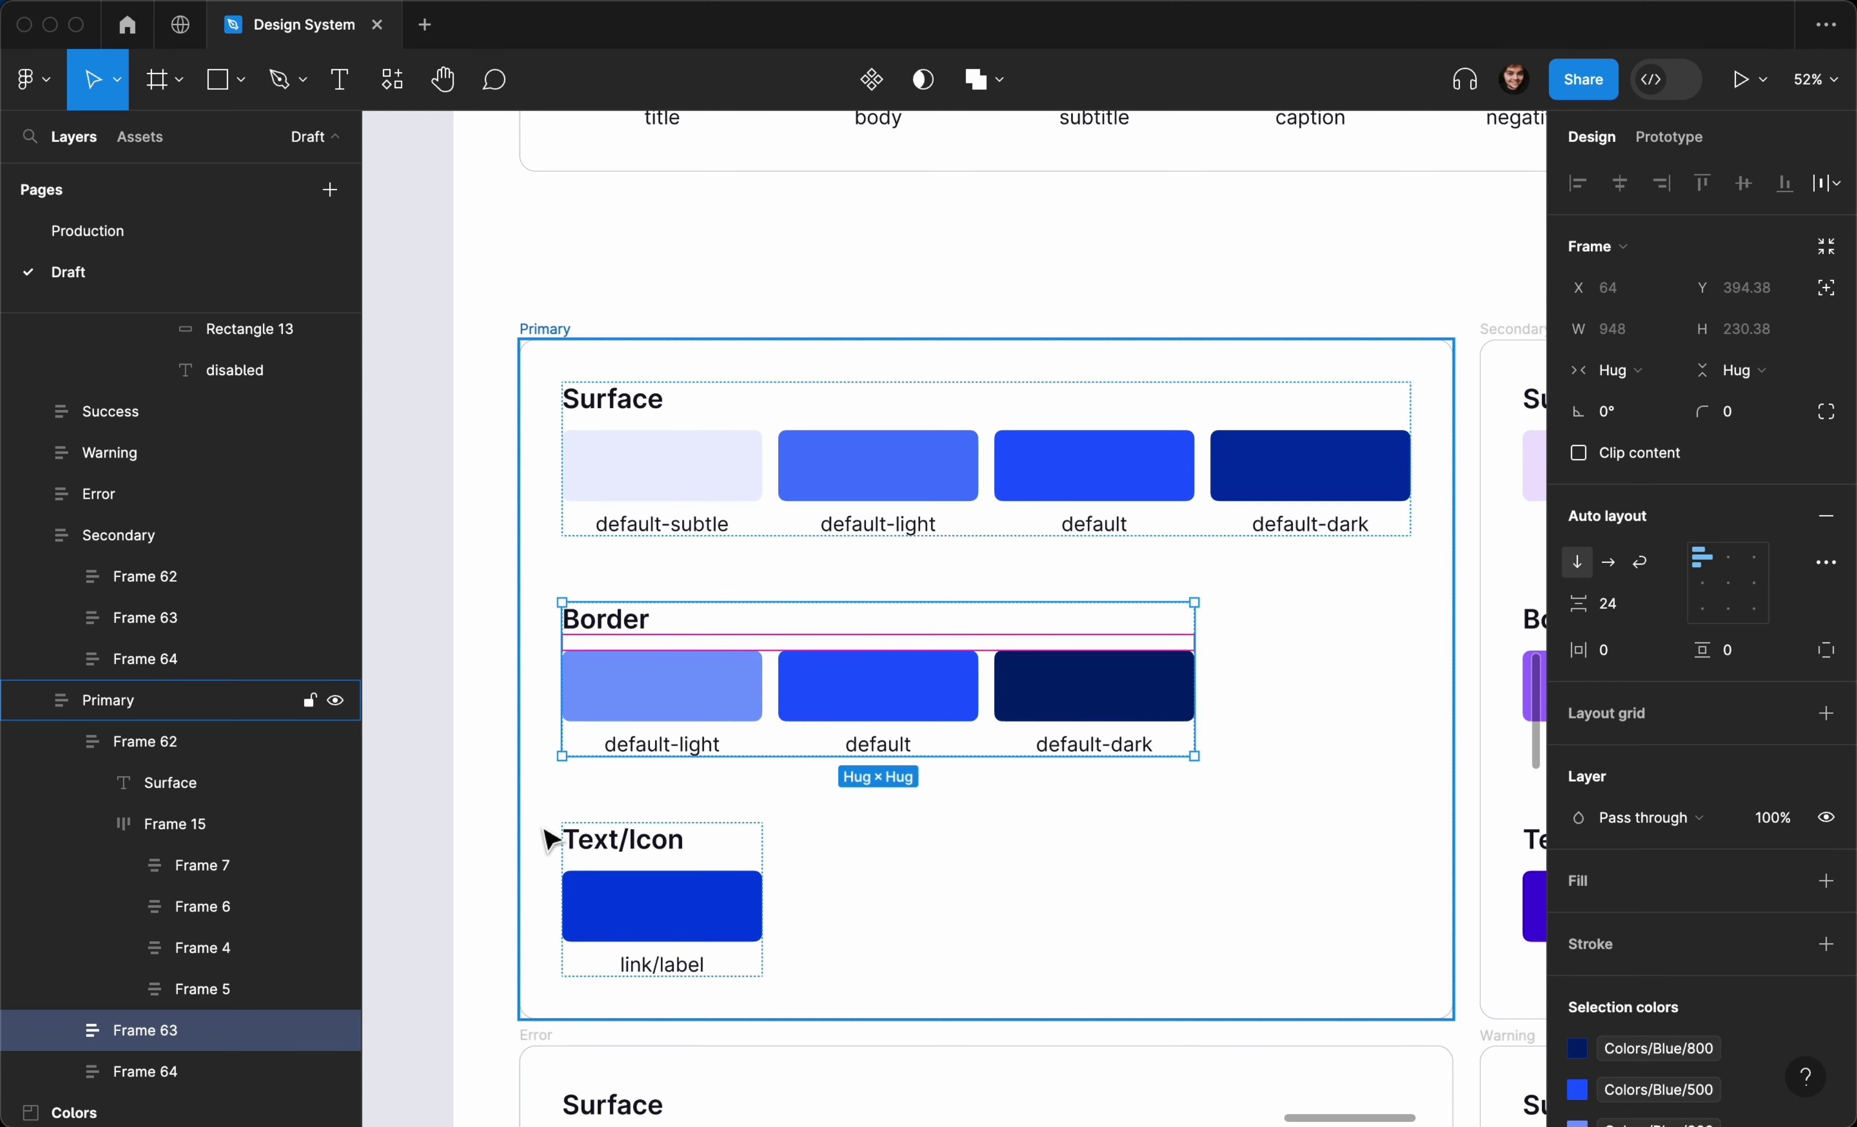
double_click(693, 932)
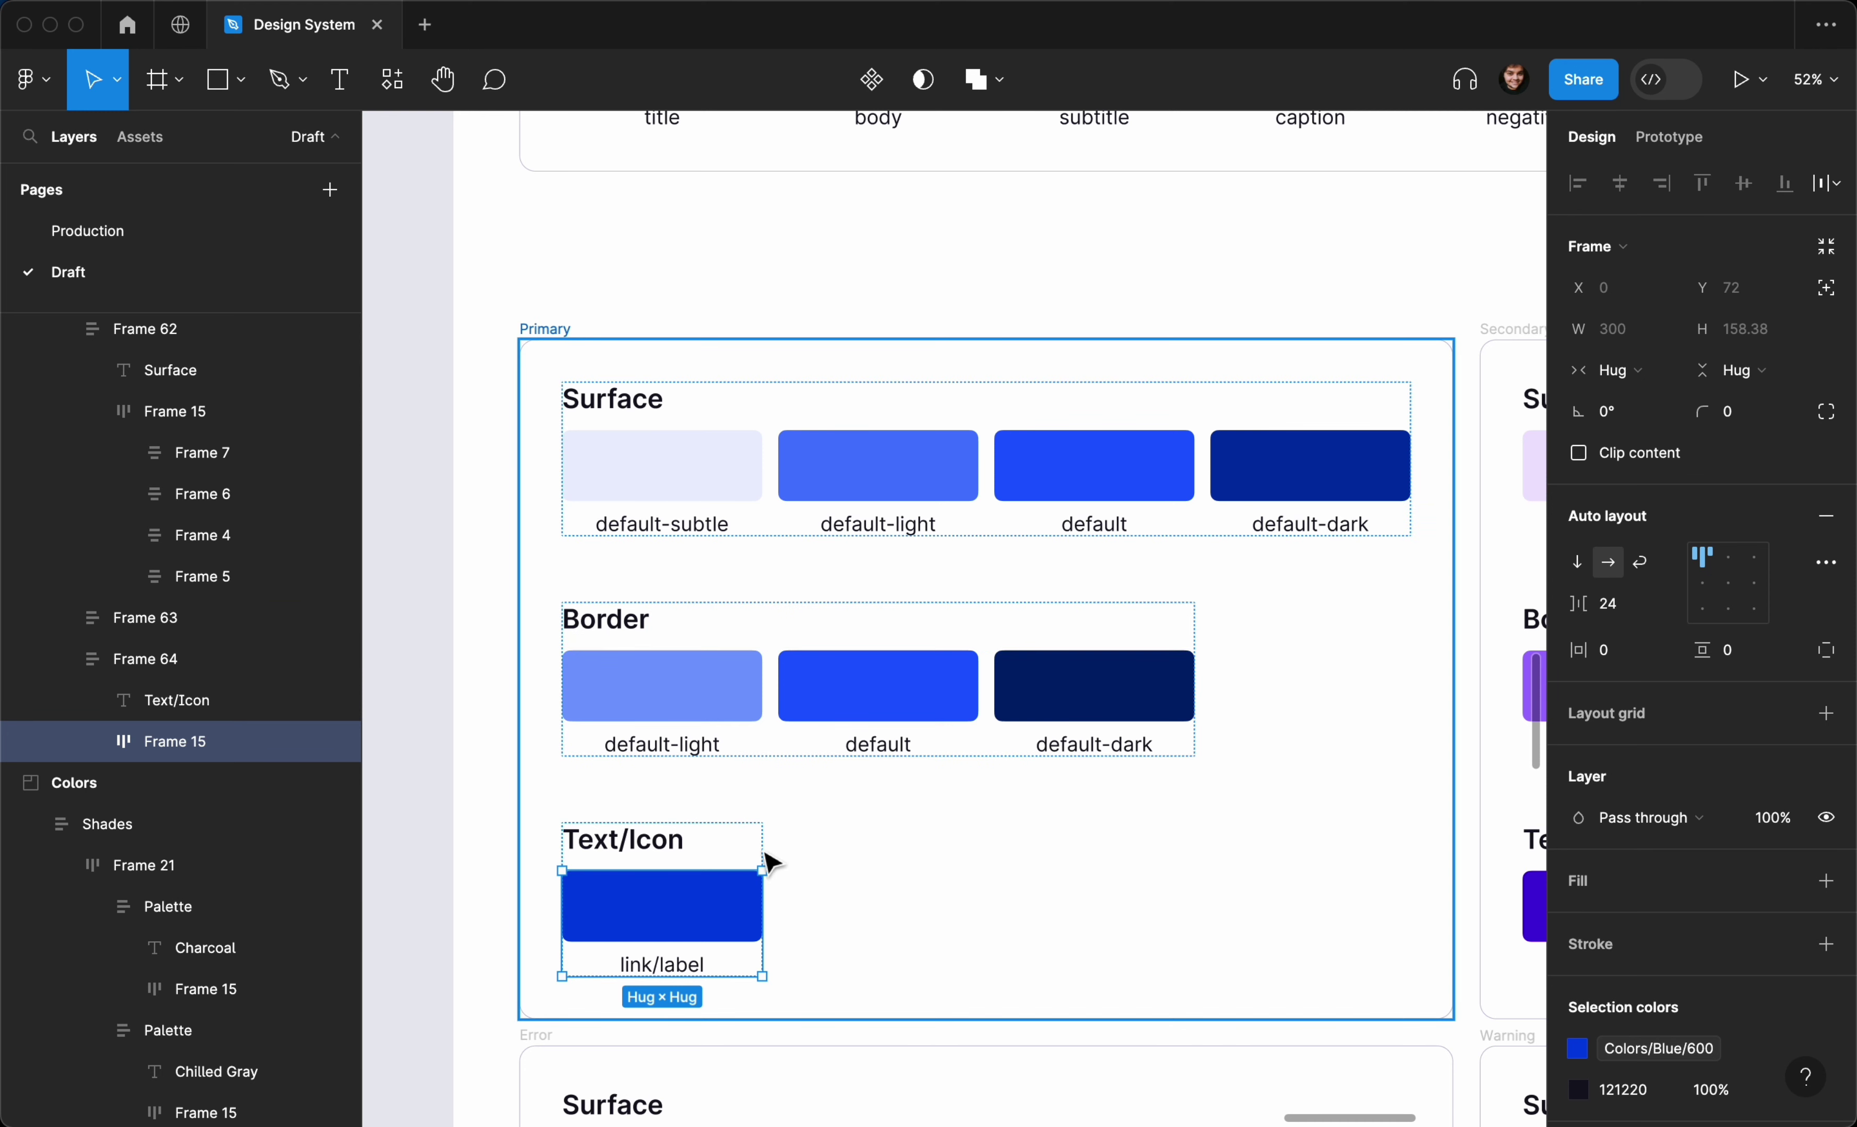
scroll(556, 816, "left", 2)
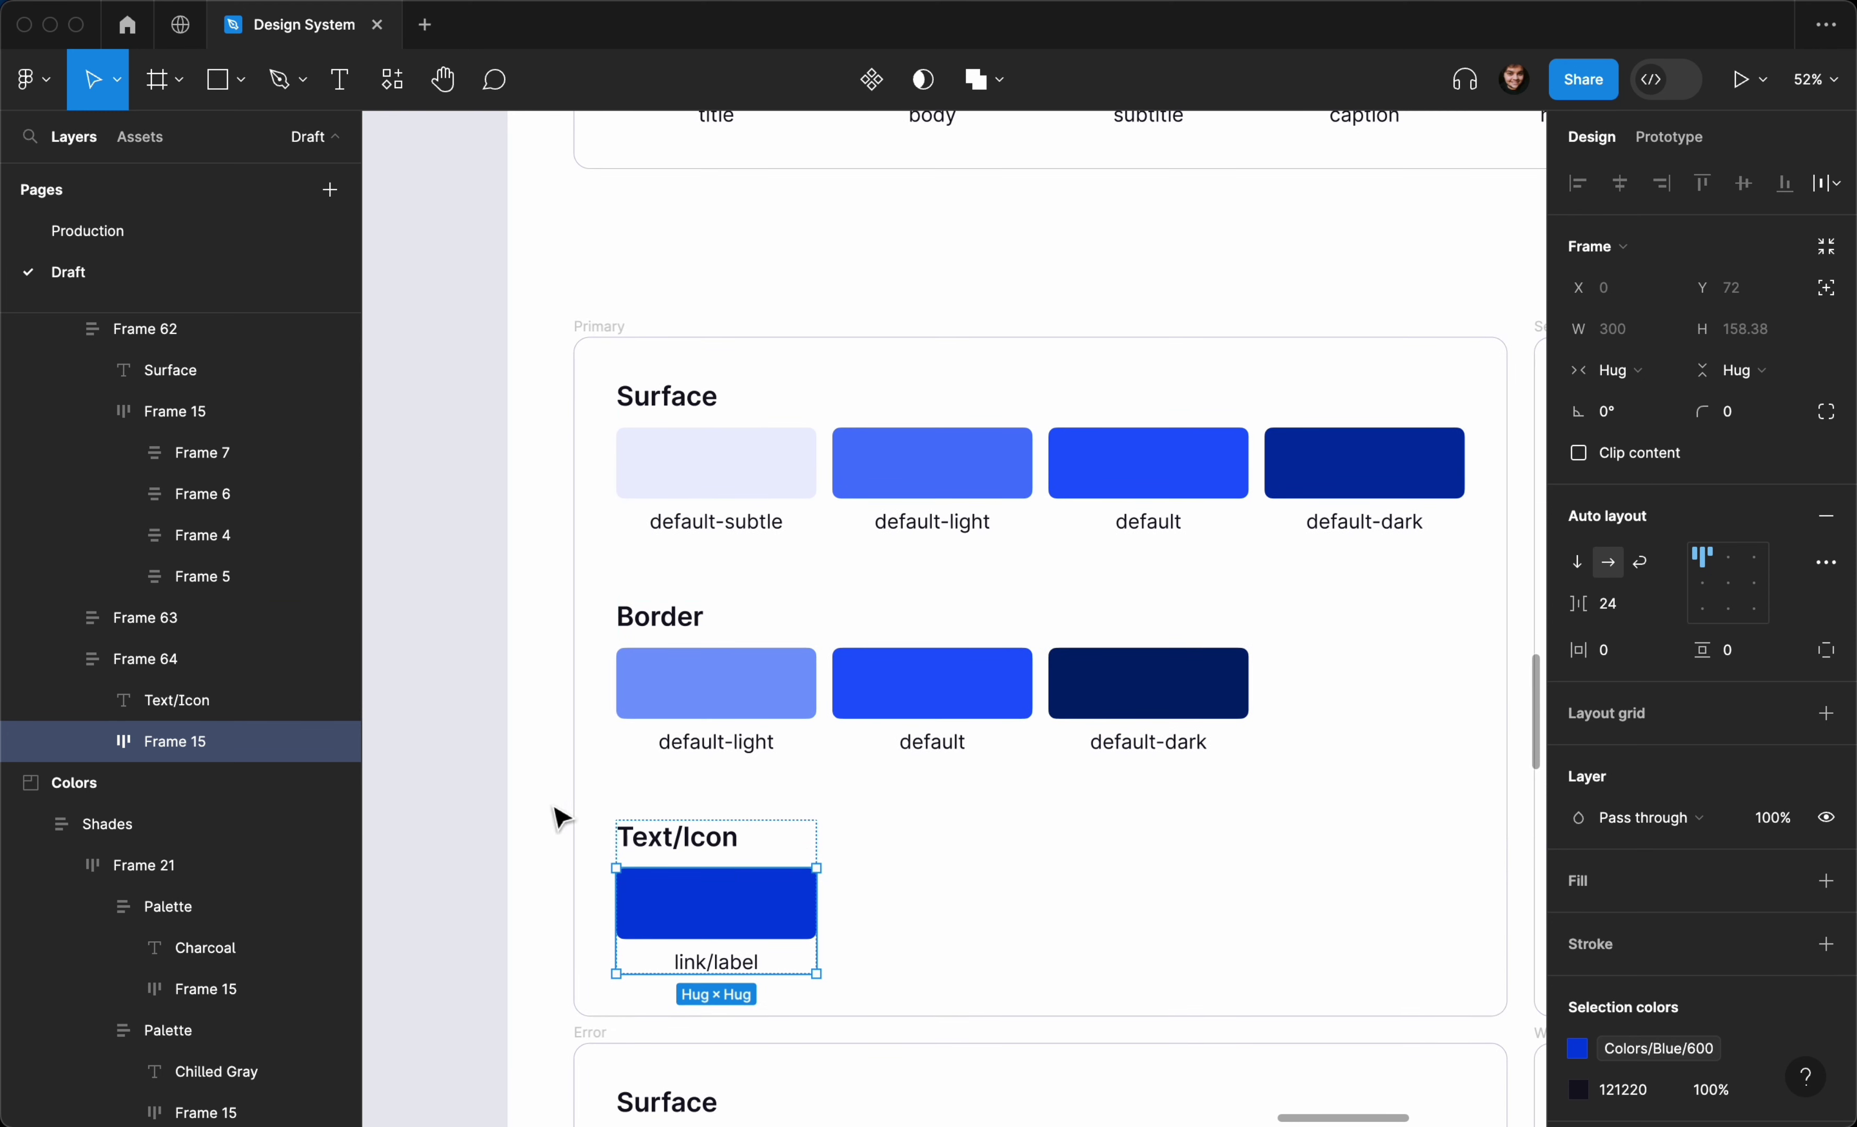
left_click(548, 811)
scroll(548, 812, "down", 3)
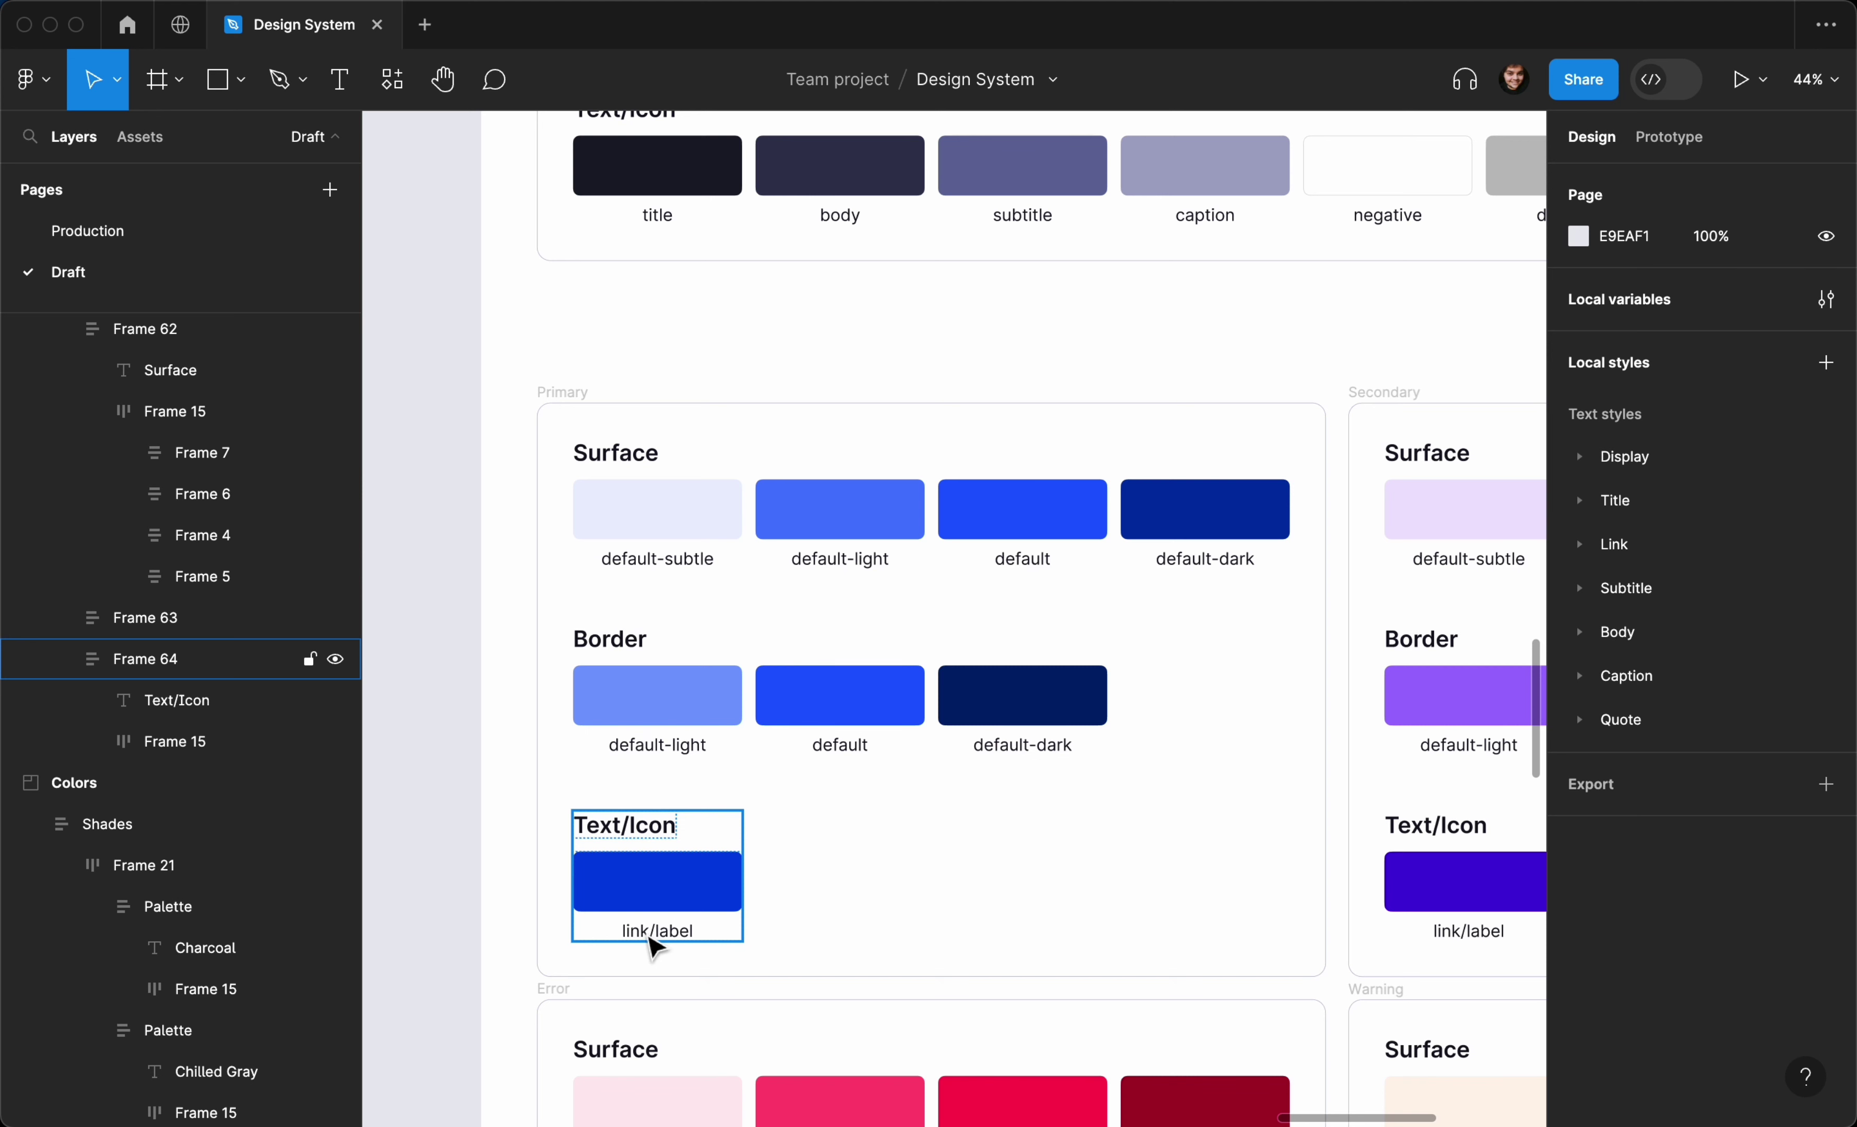
scroll(649, 945, "right", 1)
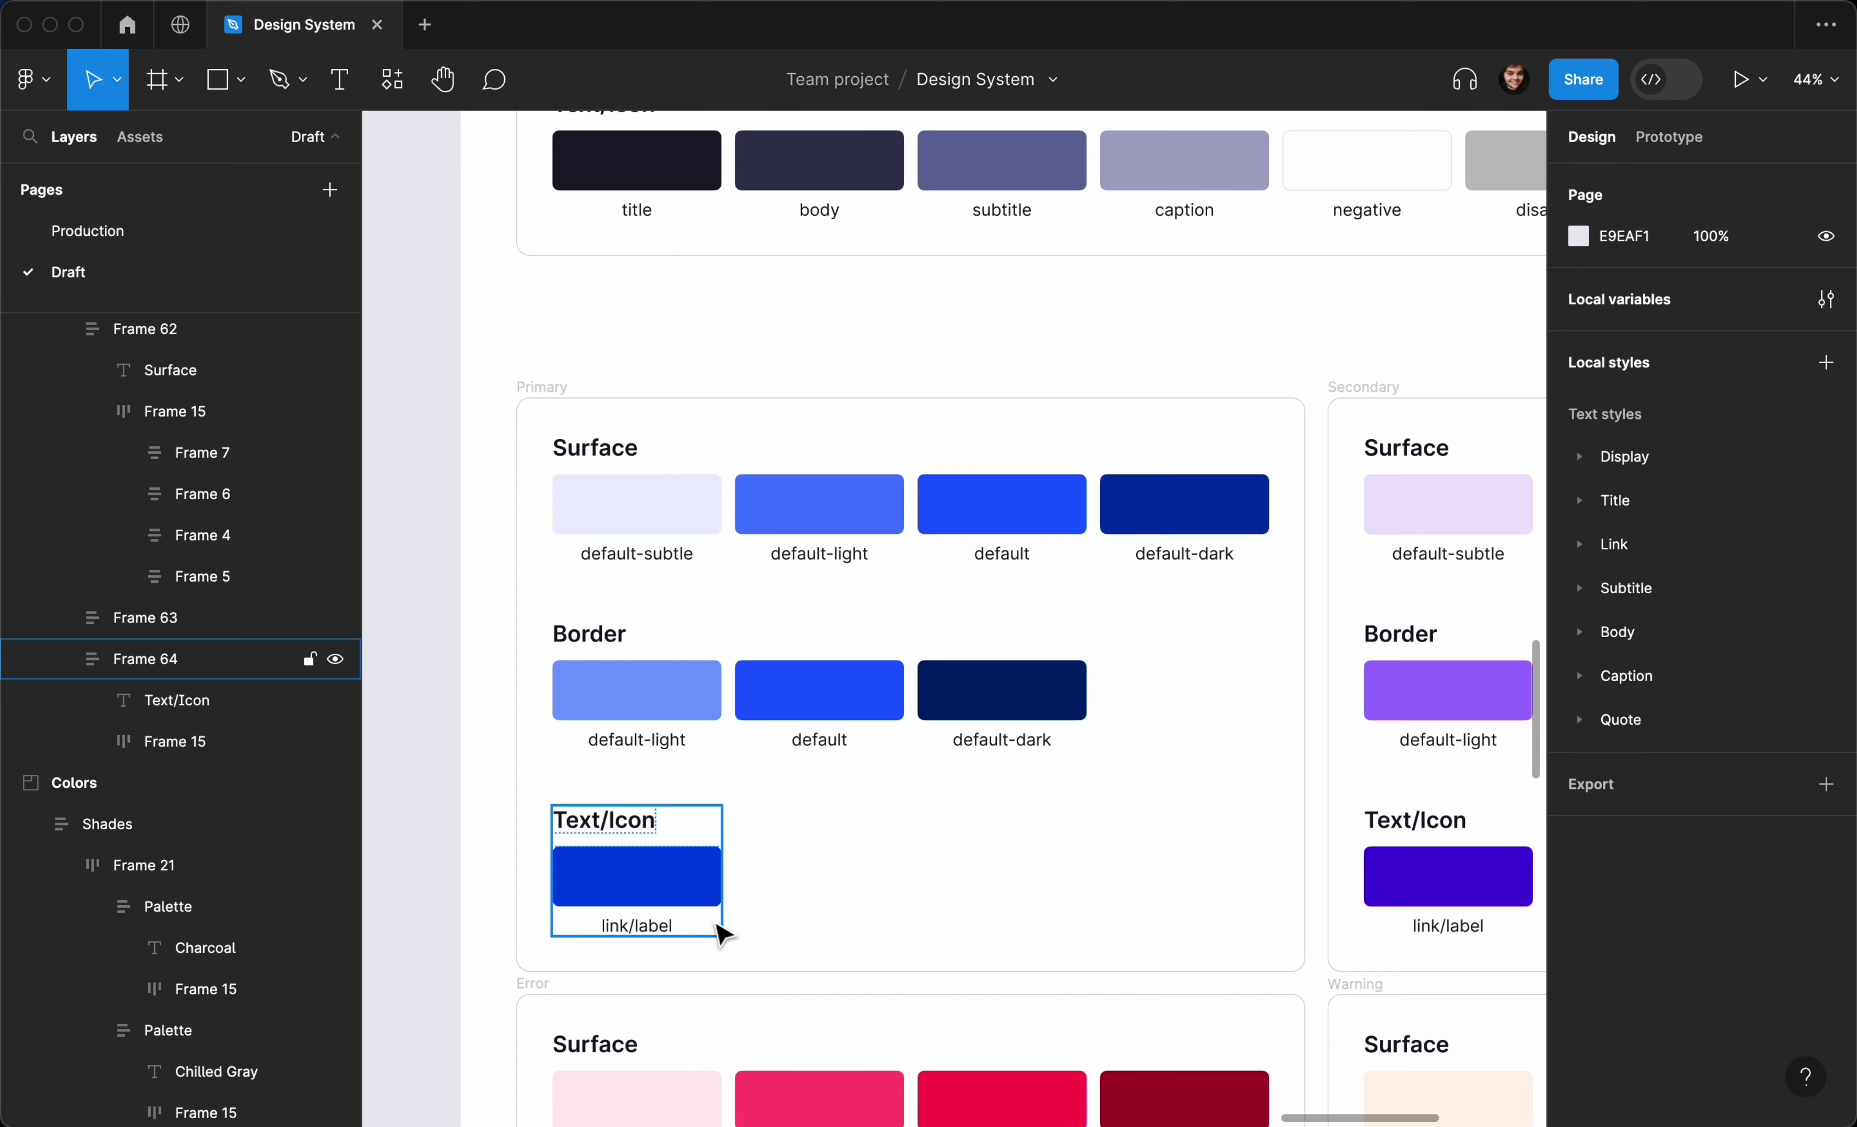
scroll(730, 907, "down", 2)
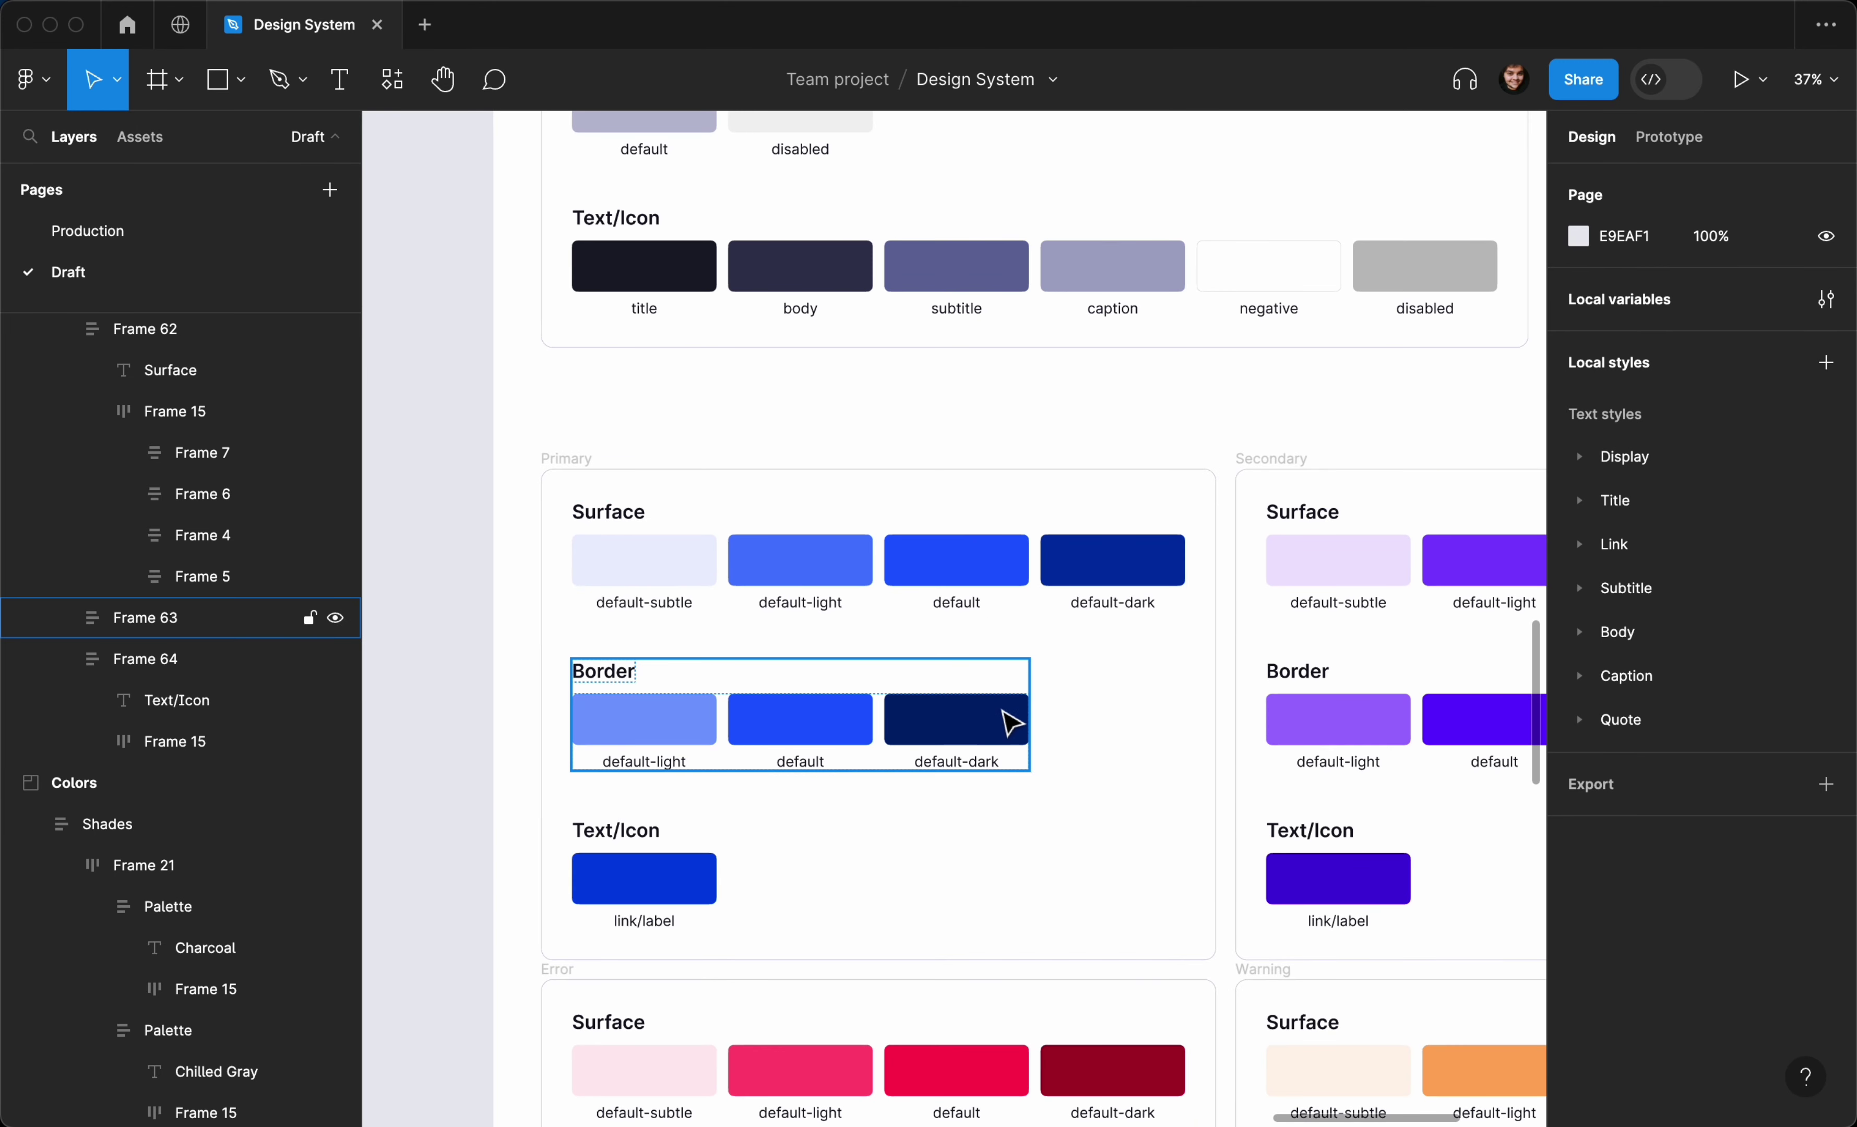
Set the fill of the Success group's Text/Icon link/label swatch to Colors/Green/700
scroll(1010, 721, "down", 10)
scroll(1007, 717, "right", 3)
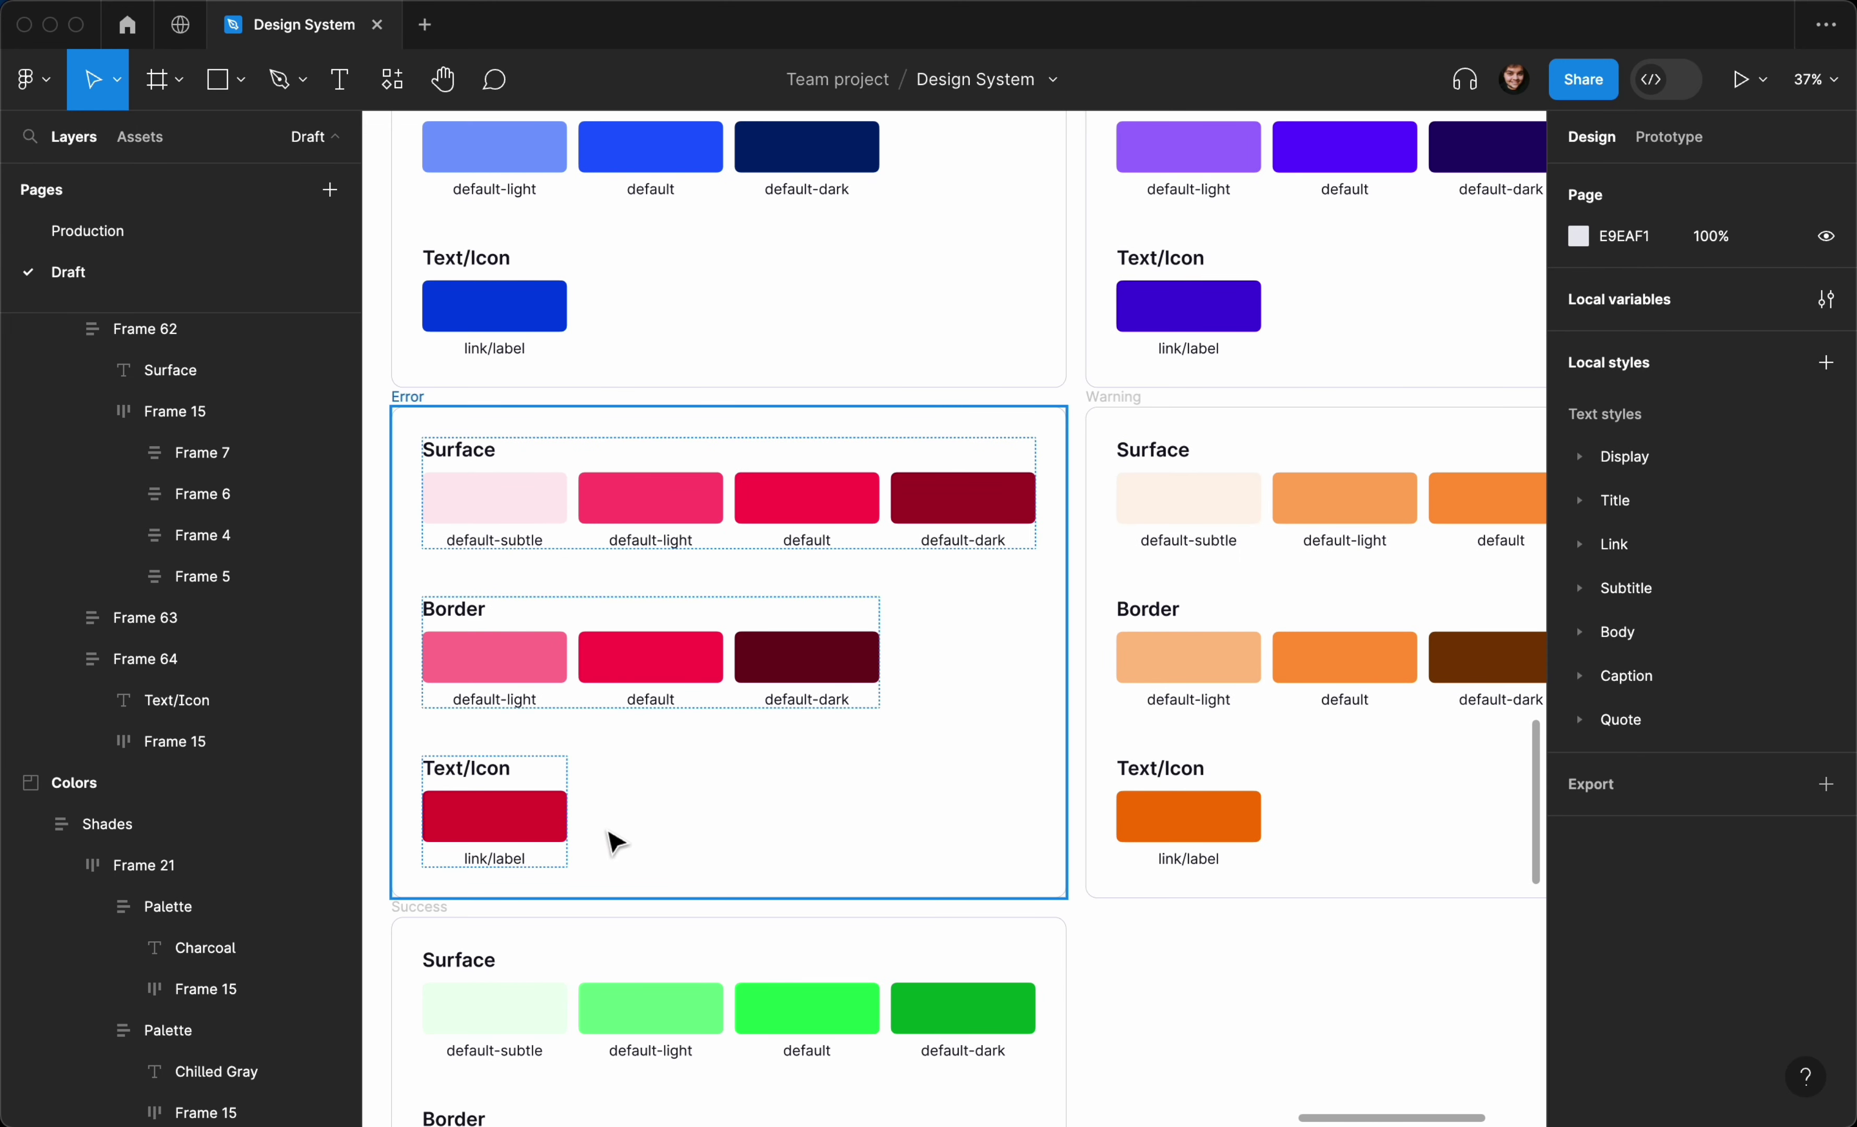
scroll(494, 872, "down", 6)
scroll(495, 872, "left", 2)
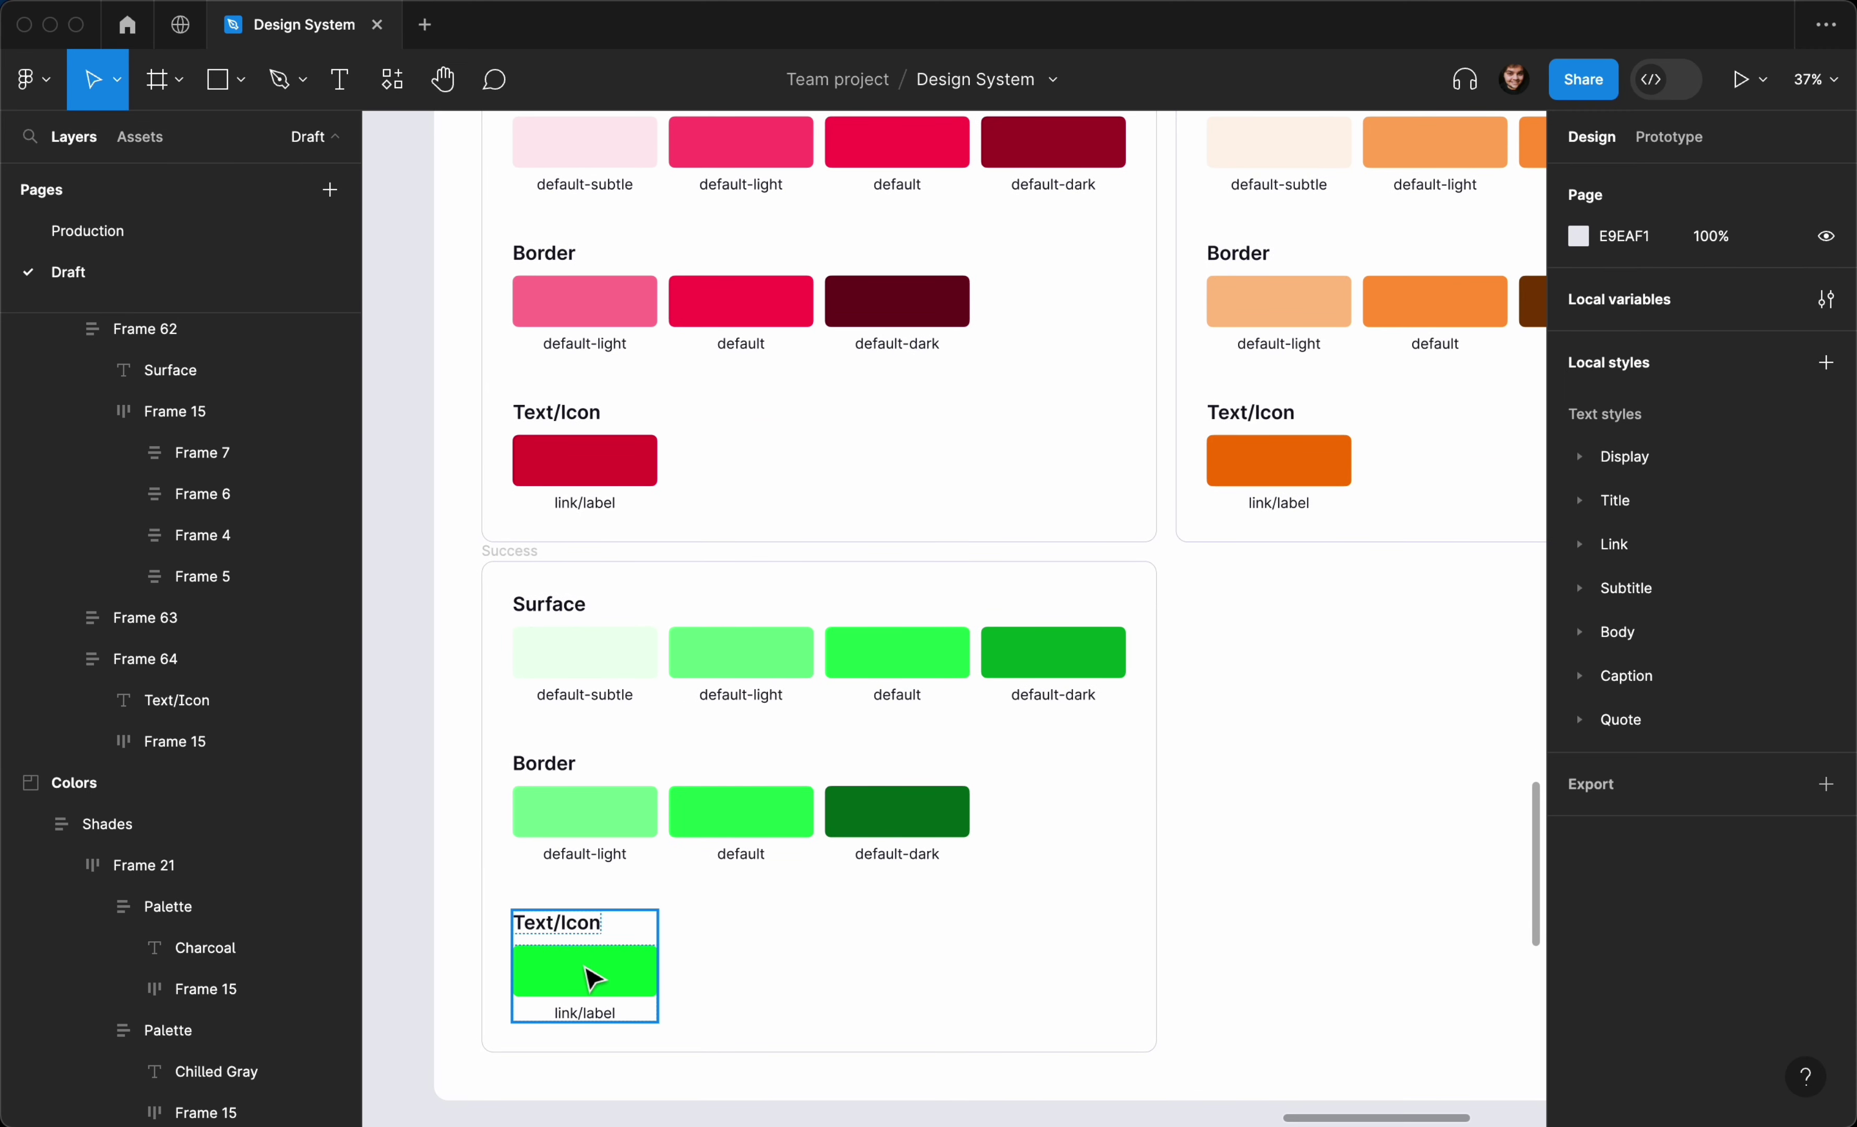
double_click(594, 980)
scroll(588, 979, "up", 2)
left_click(1621, 629)
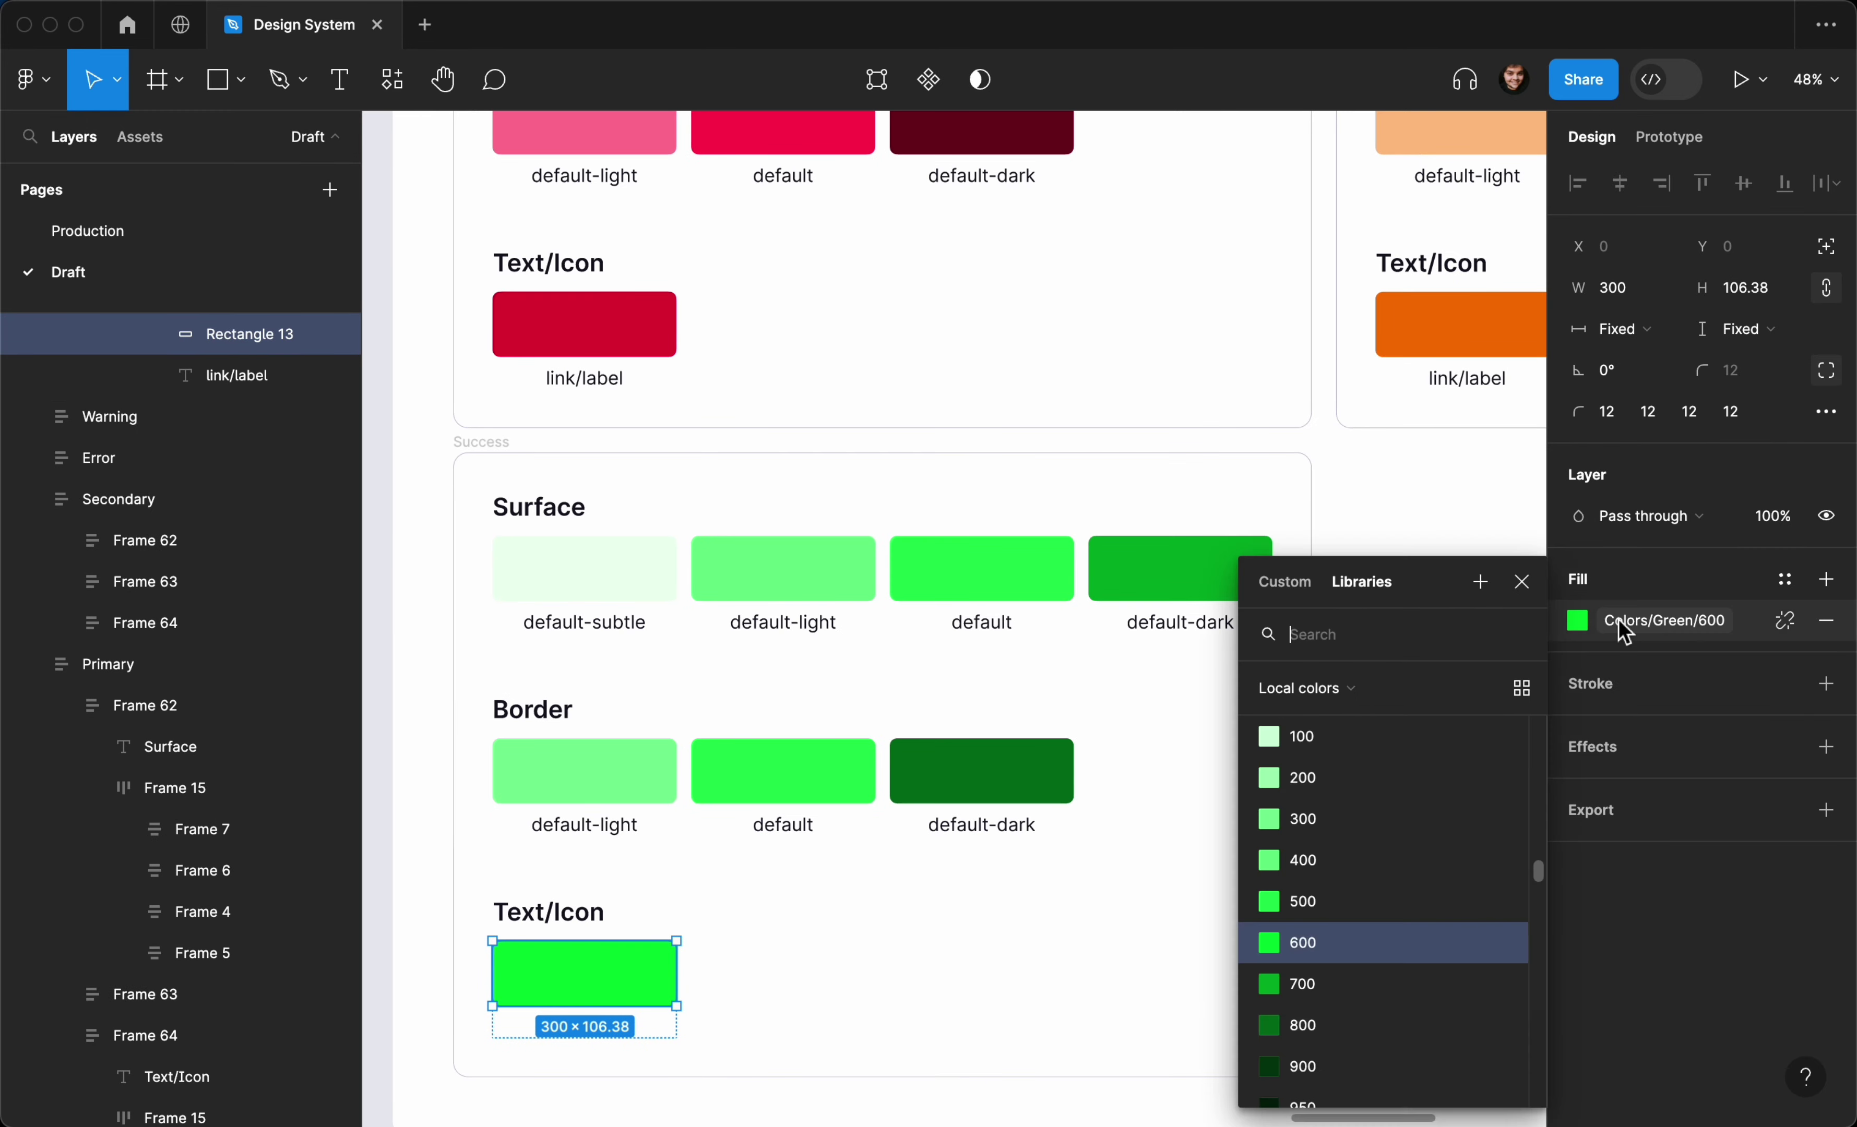
left_click(1318, 983)
left_click(1110, 945)
scroll(1114, 953, "down", 2)
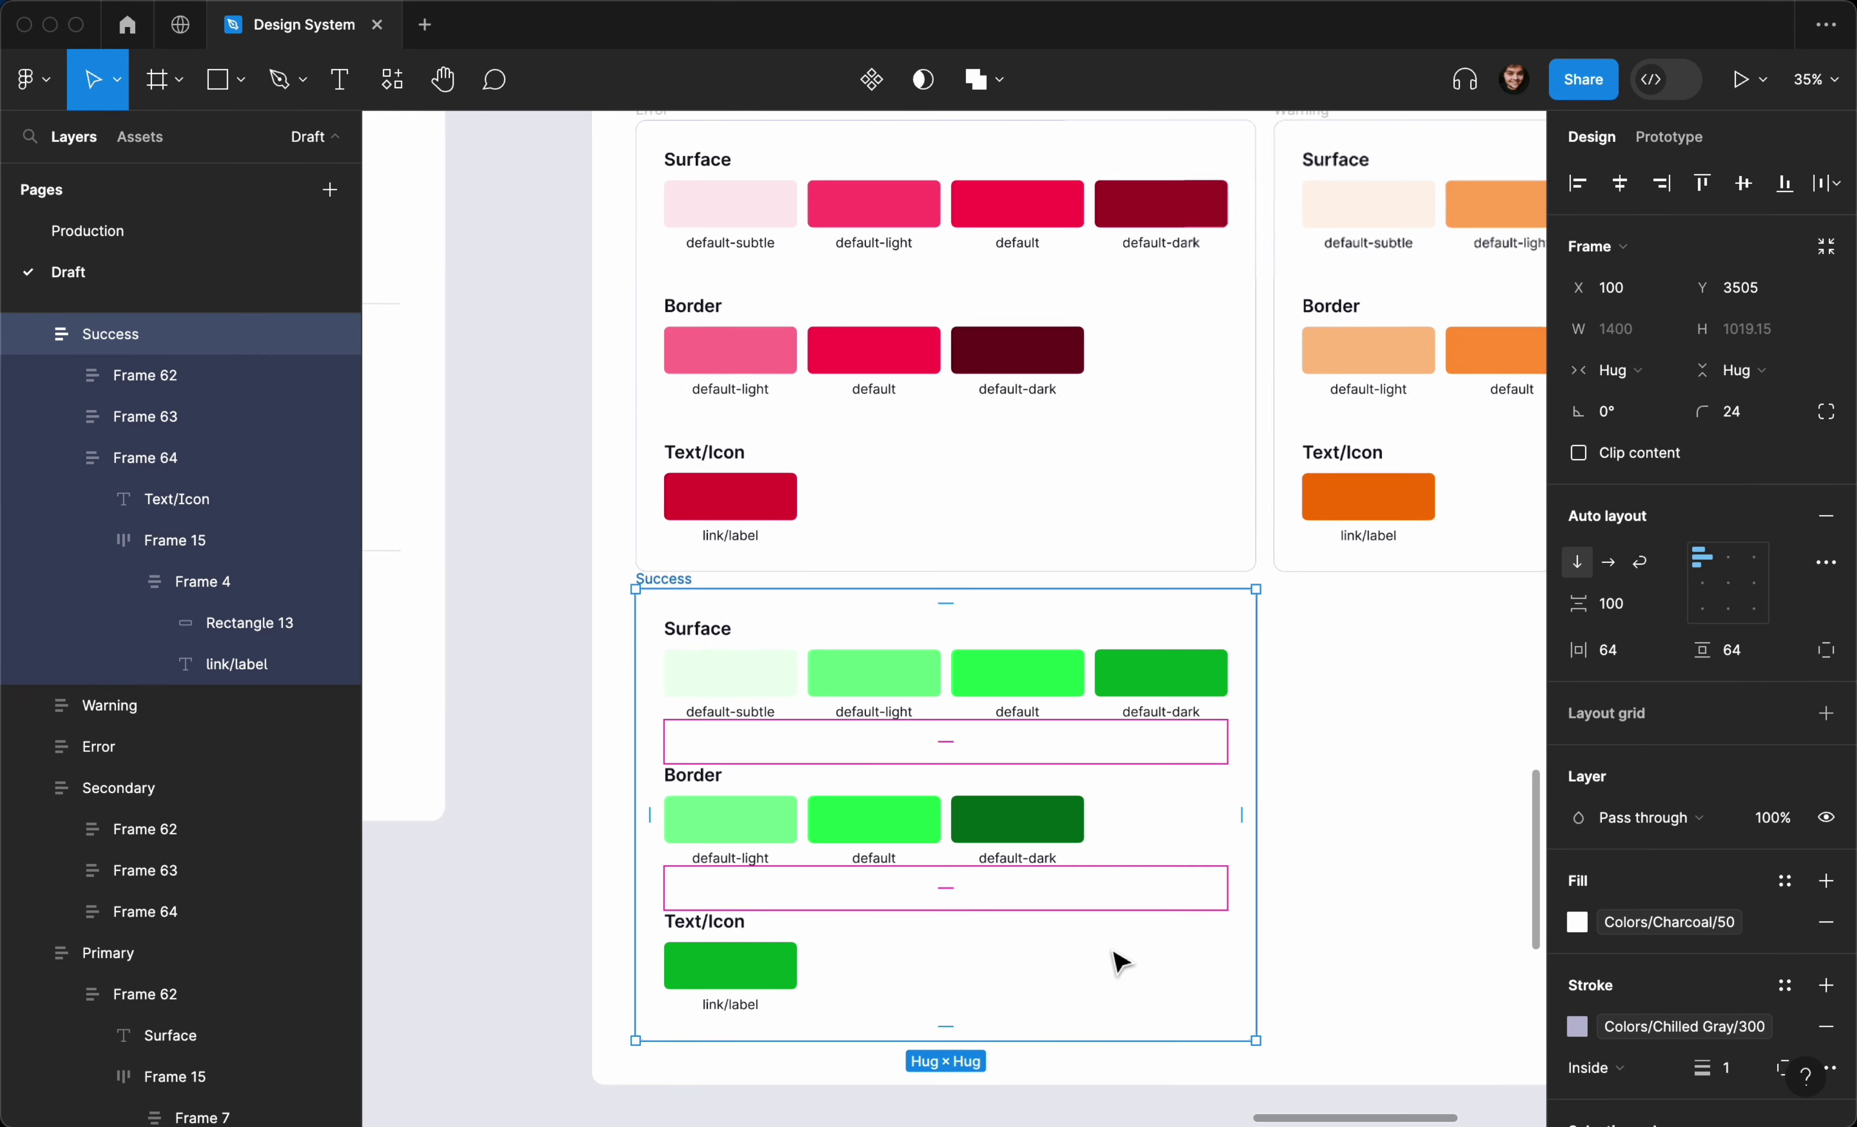
scroll(1114, 958, "down", 2)
left_click(1238, 916)
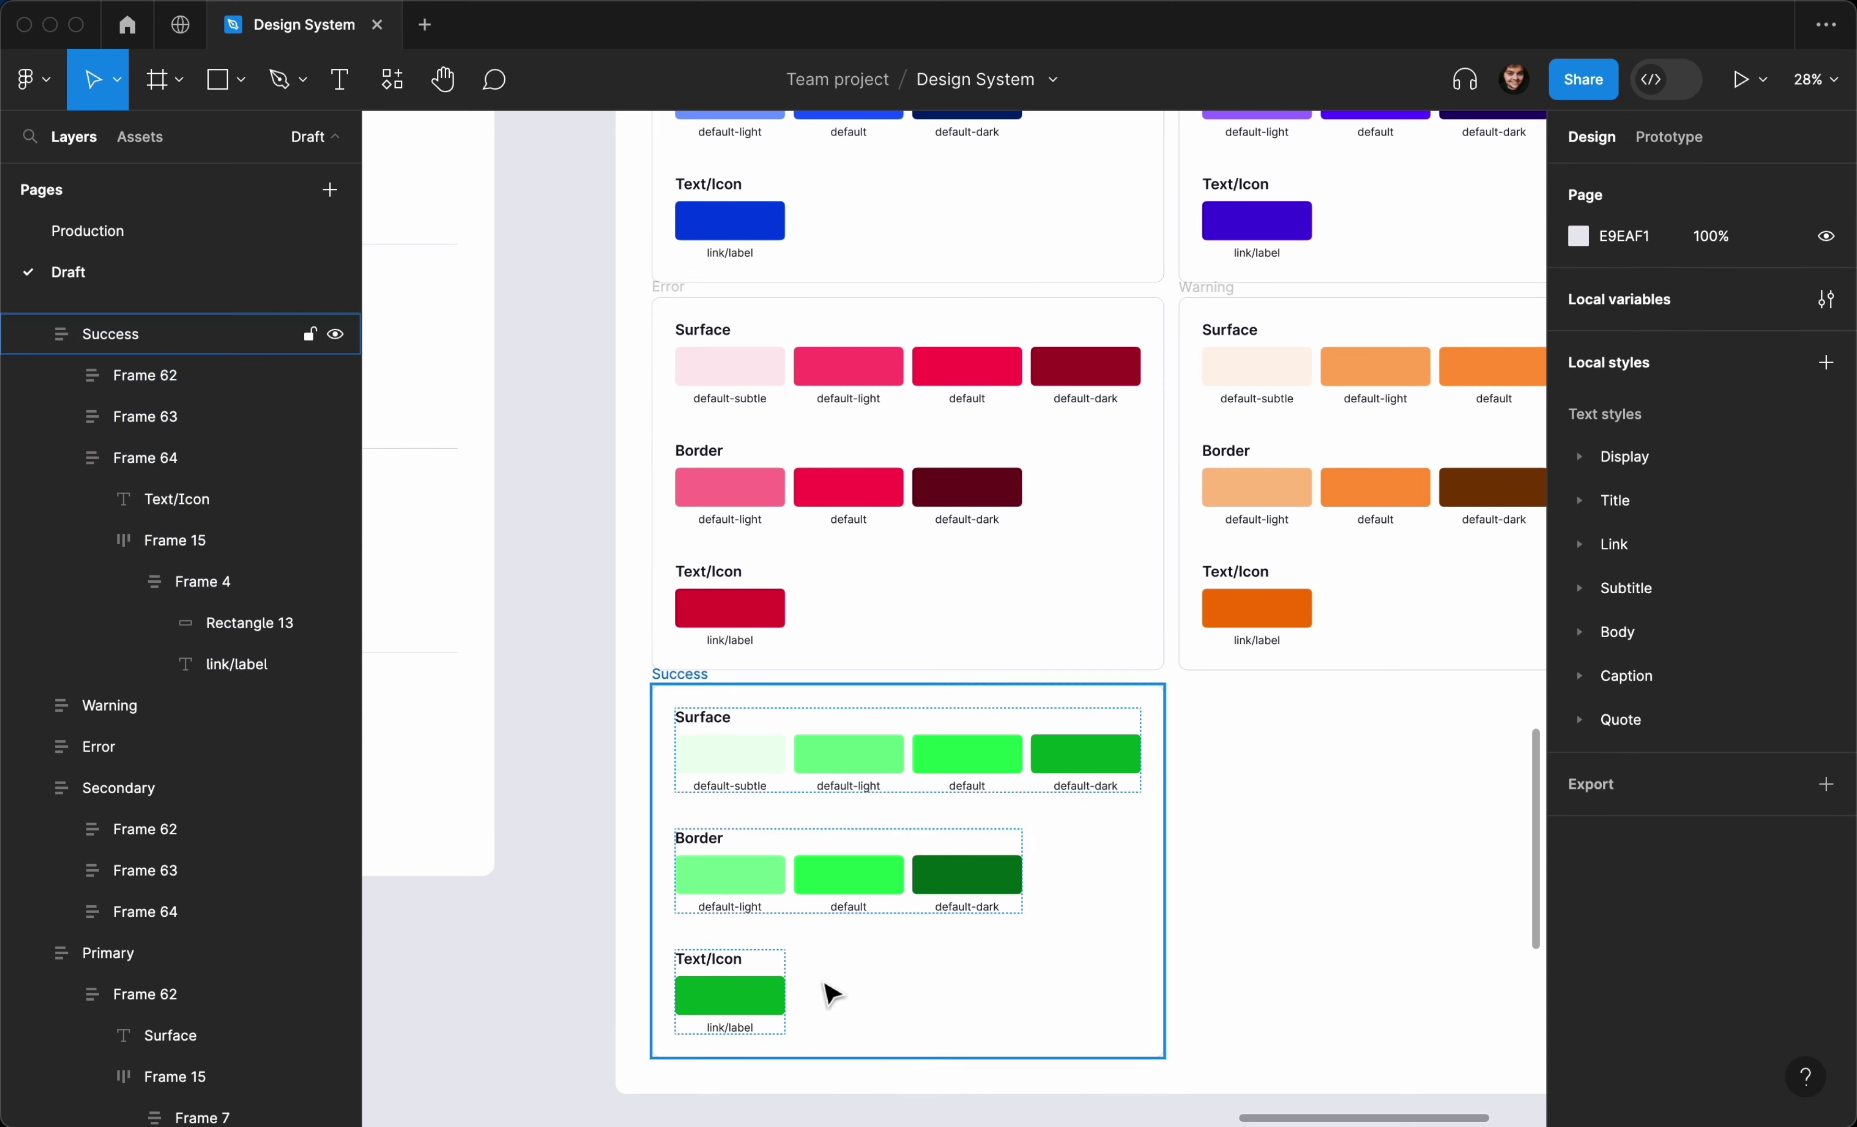
Review the whole set of token groups from Success up through Error, Warning, Primary and Secondary to Grayscale
scroll(780, 966, "down", 2)
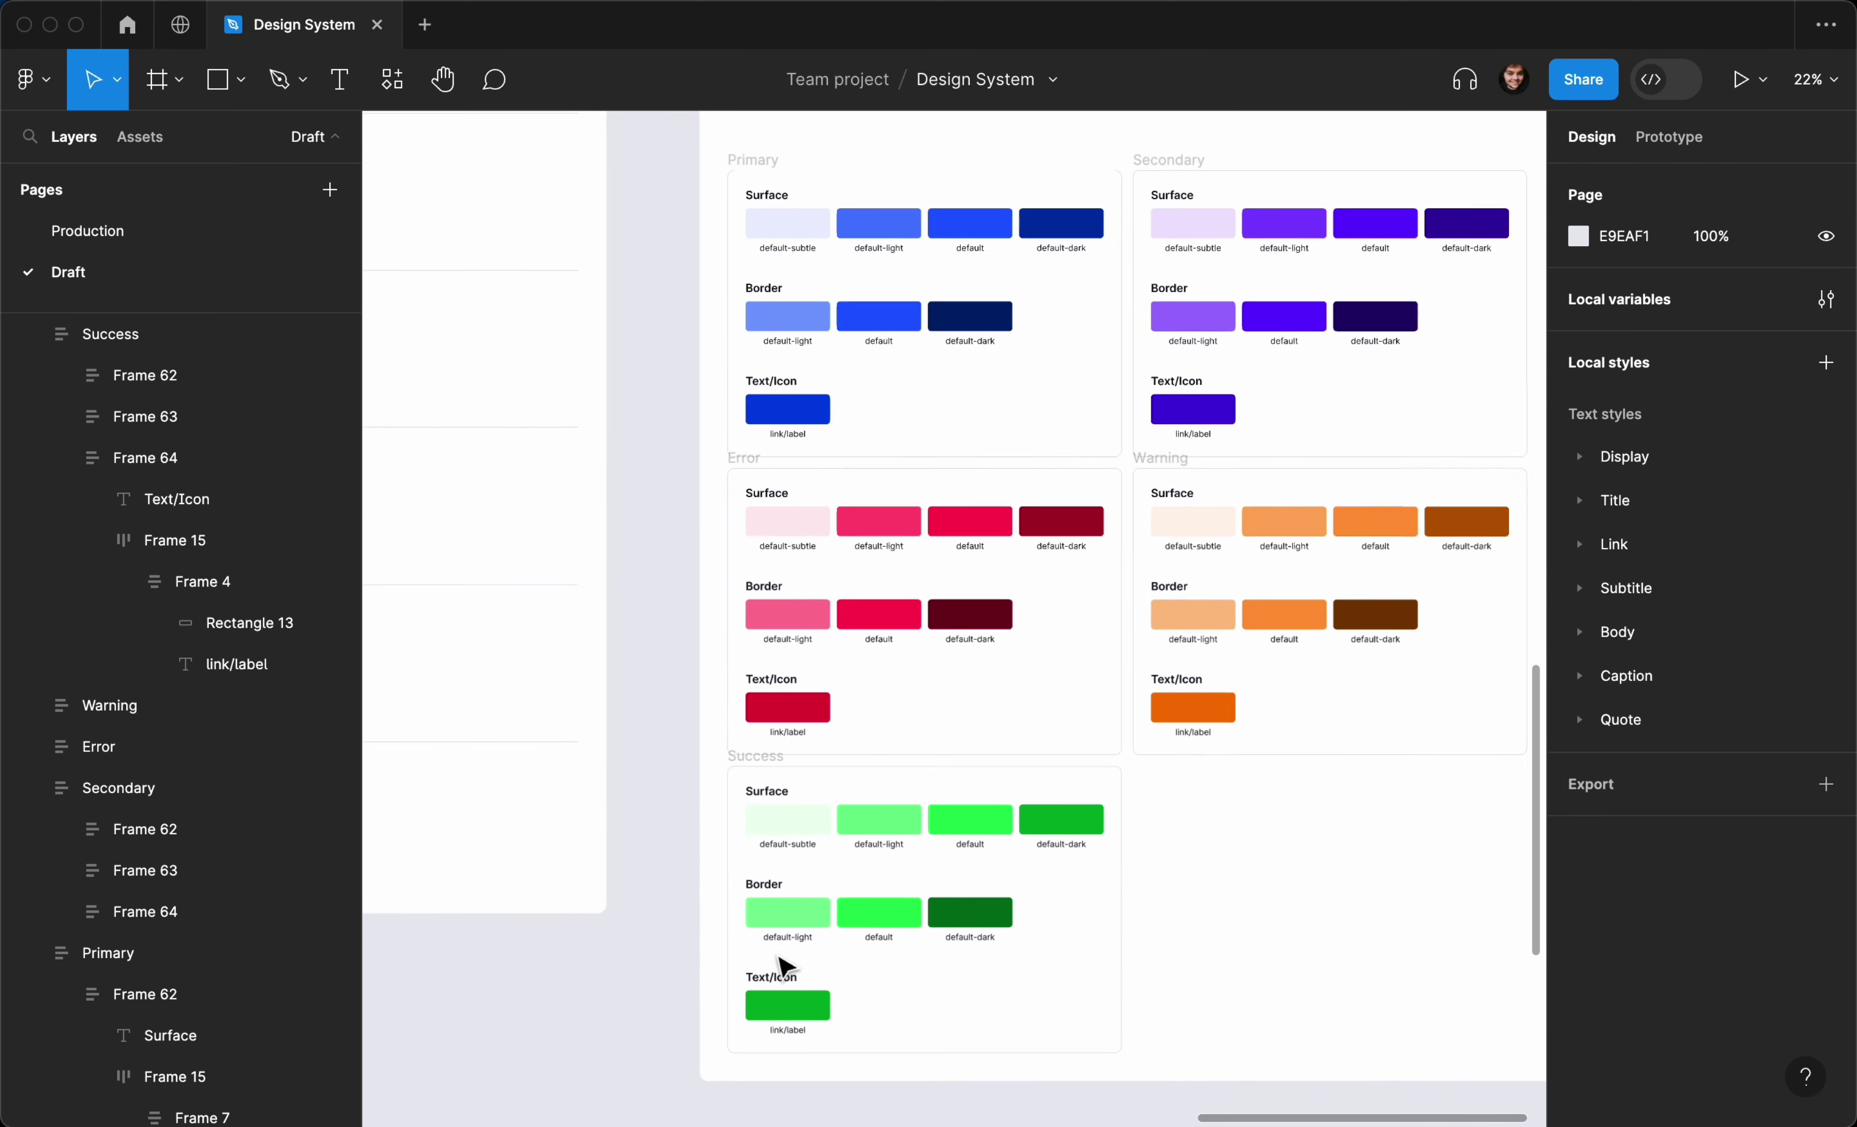
scroll(780, 966, "up", 2)
scroll(780, 966, "right", 2)
scroll(768, 497, "up", 1)
scroll(768, 496, "right", 1)
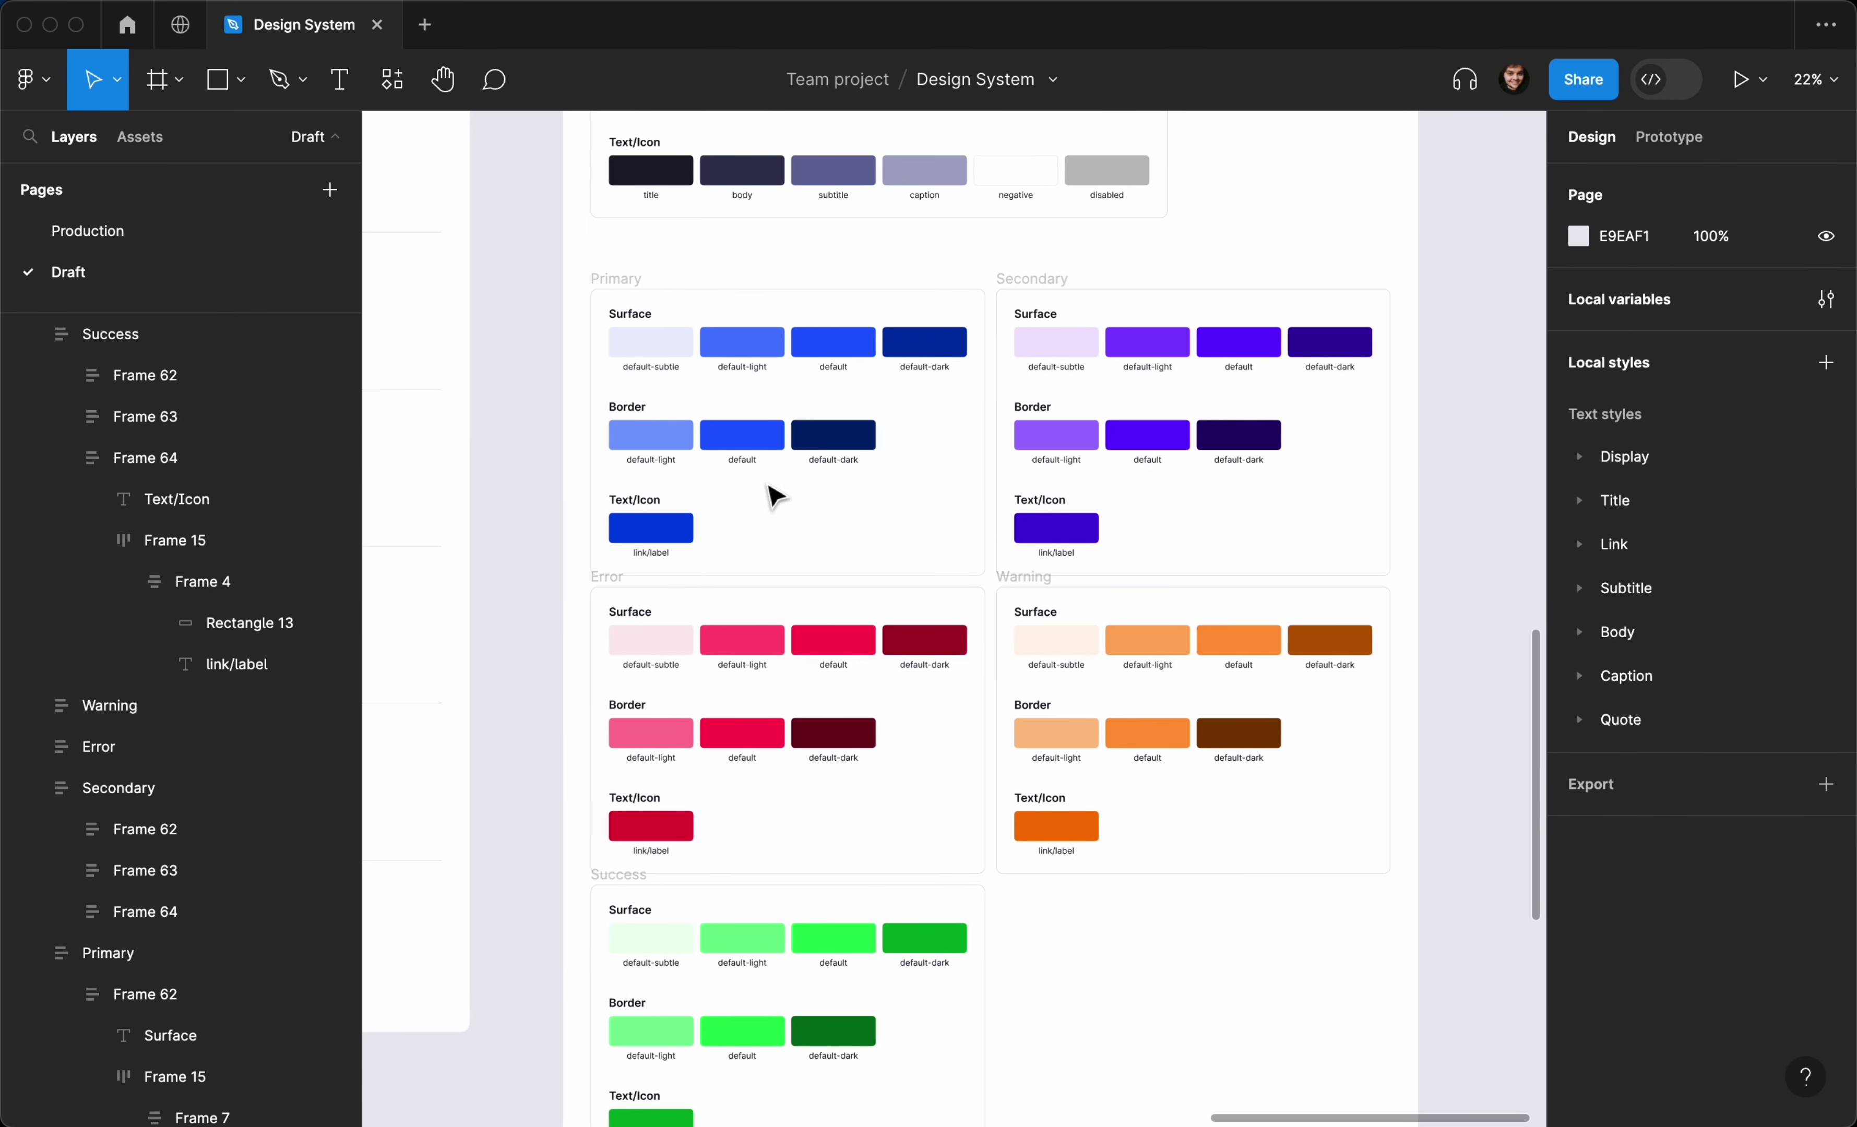
scroll(775, 502, "up", 2)
scroll(759, 394, "up", 1)
scroll(758, 394, "left", 1)
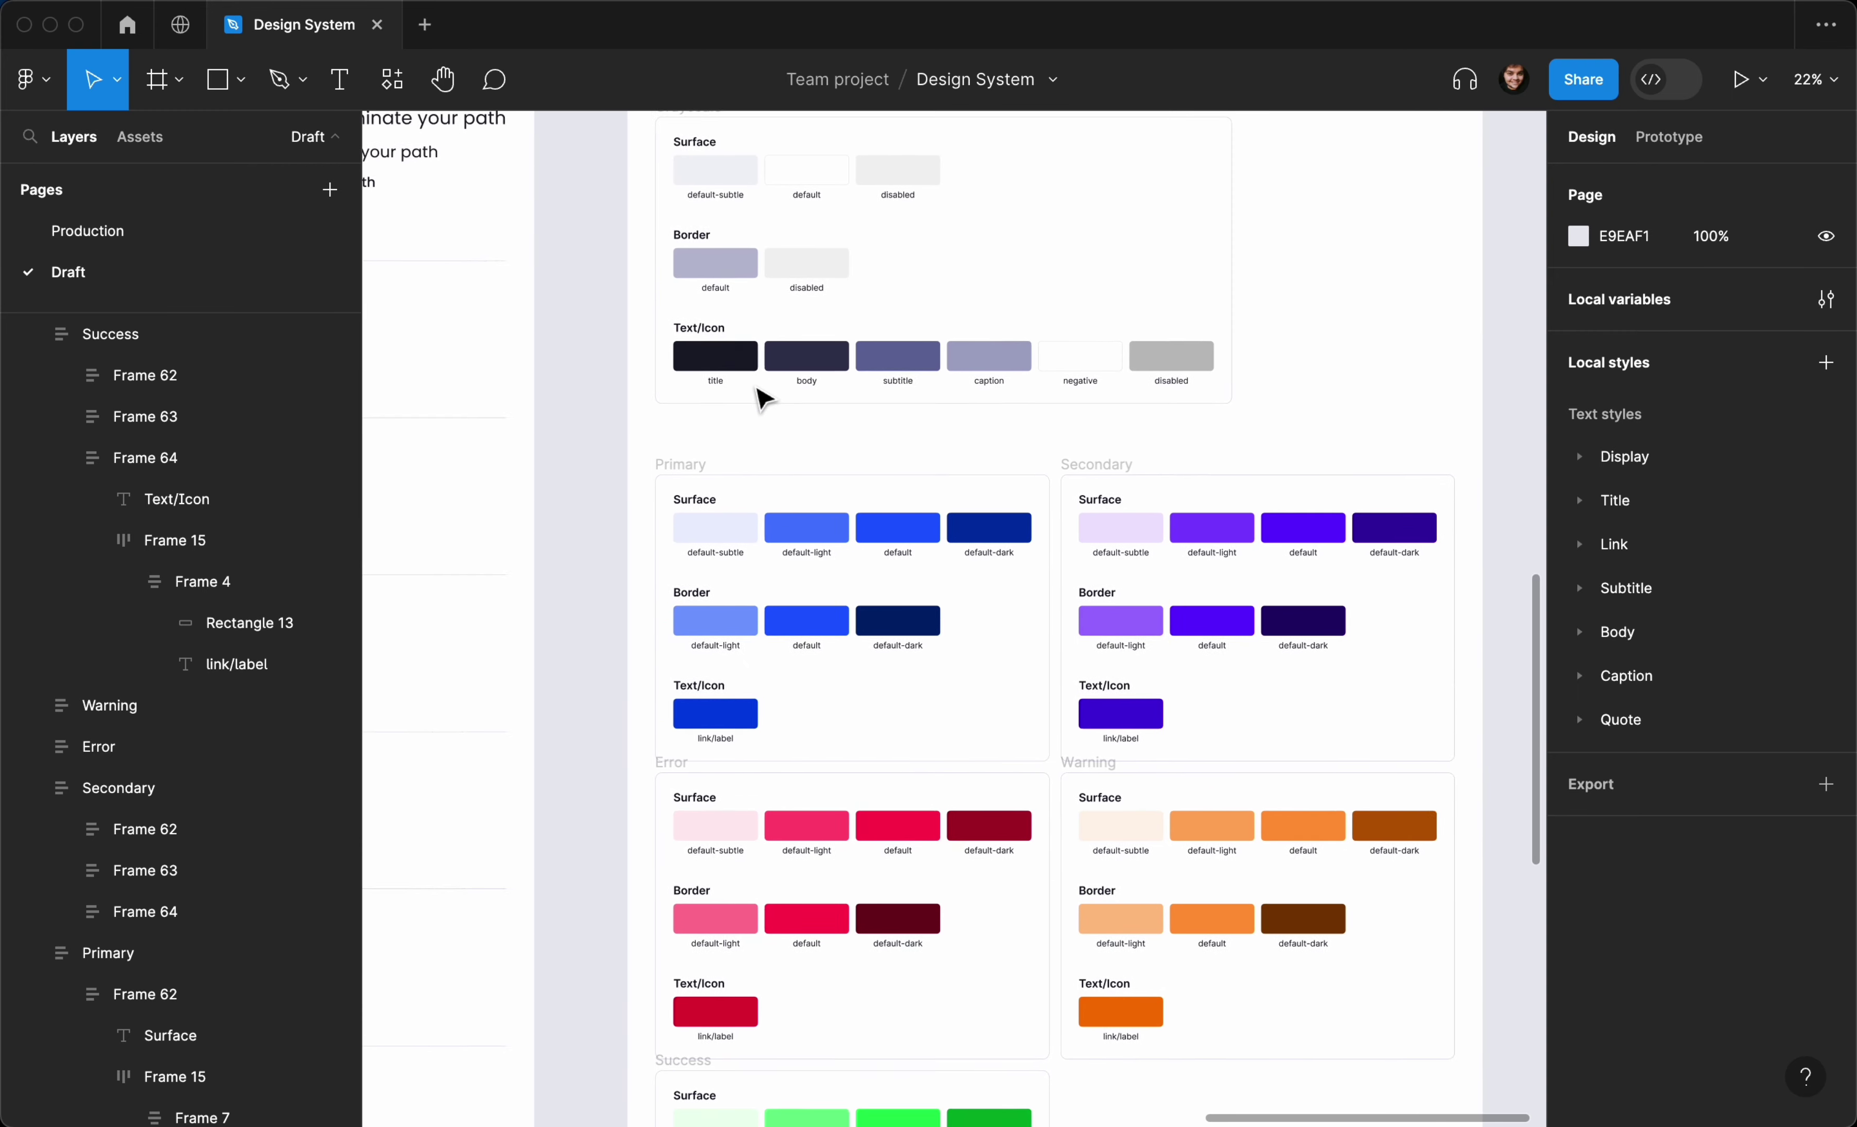
Open the local variables with the Grayscale group in view and switch from the Primitives to the Tokens collection
scroll(759, 395, "up", 3)
scroll(759, 395, "right", 1)
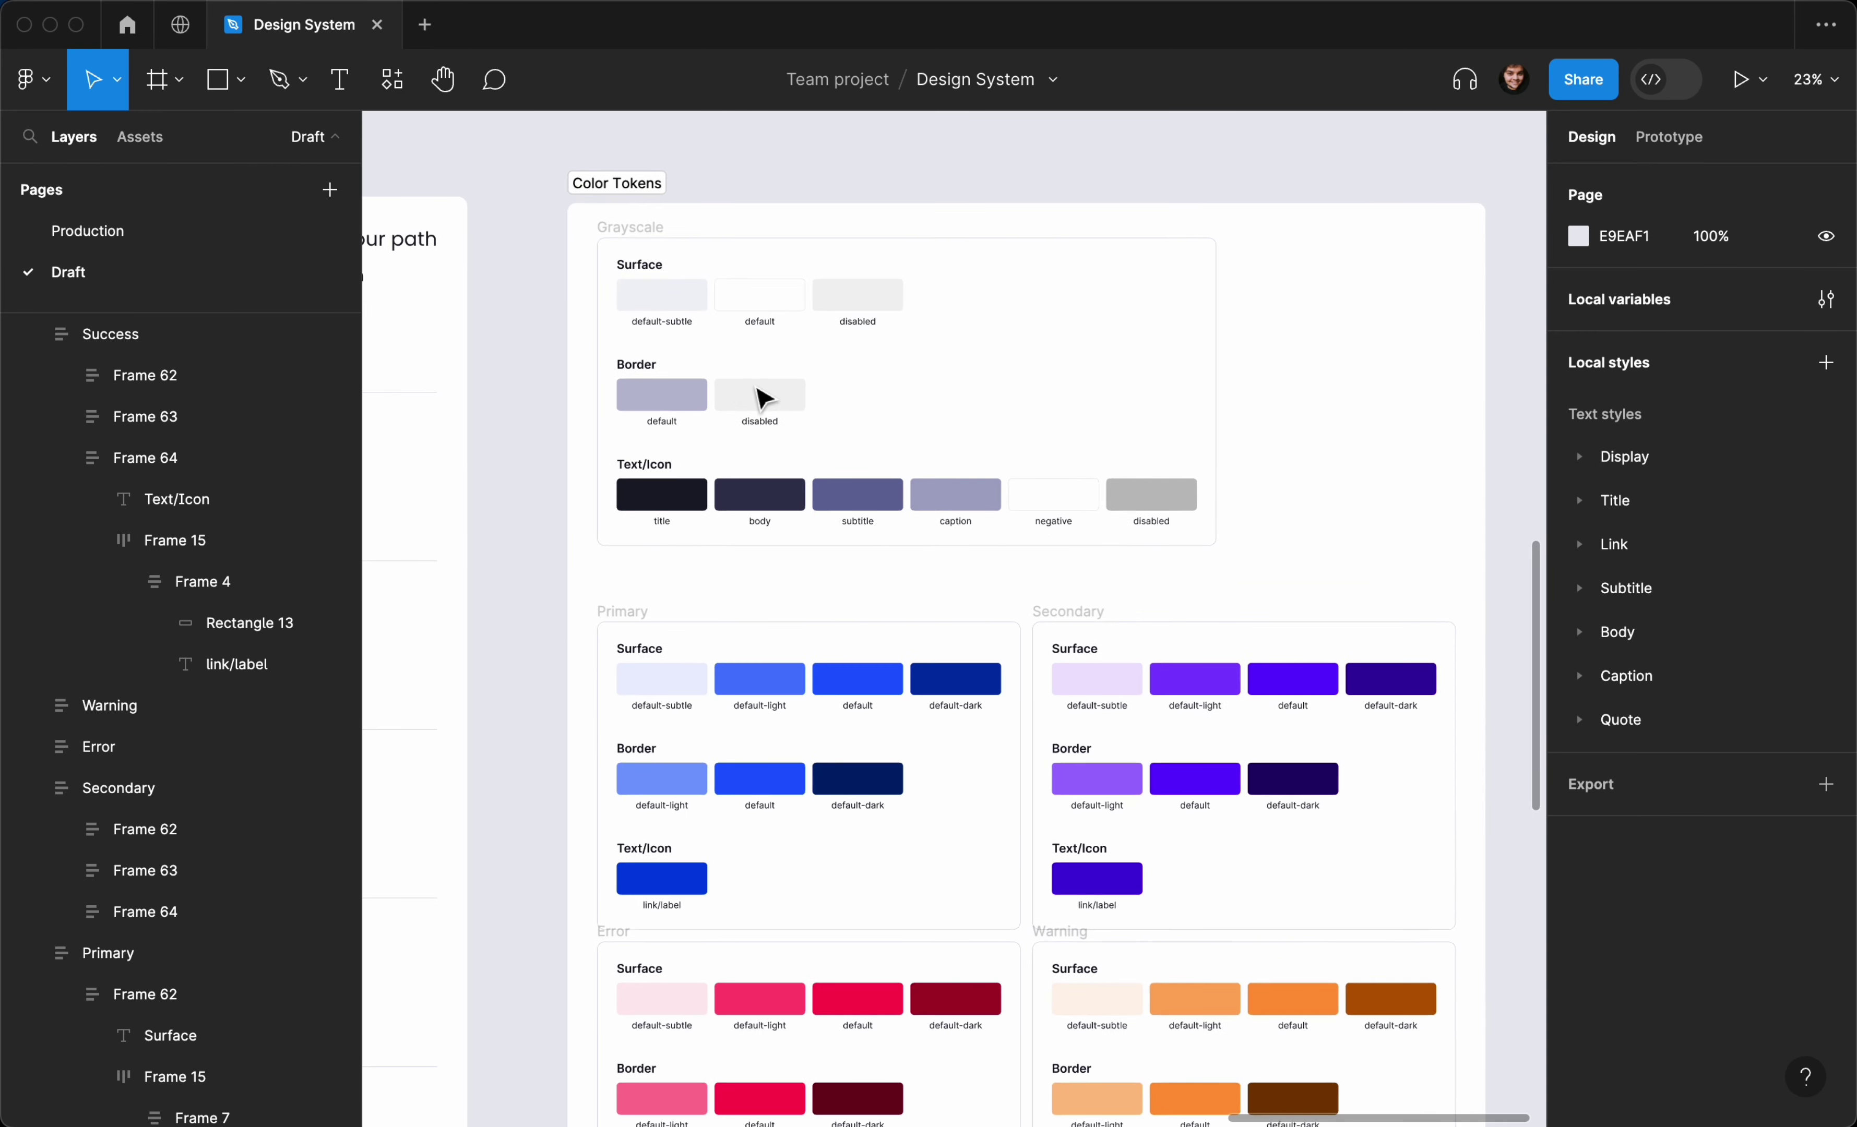
scroll(759, 395, "up", 3)
scroll(816, 390, "up", 1)
scroll(817, 390, "right", 1)
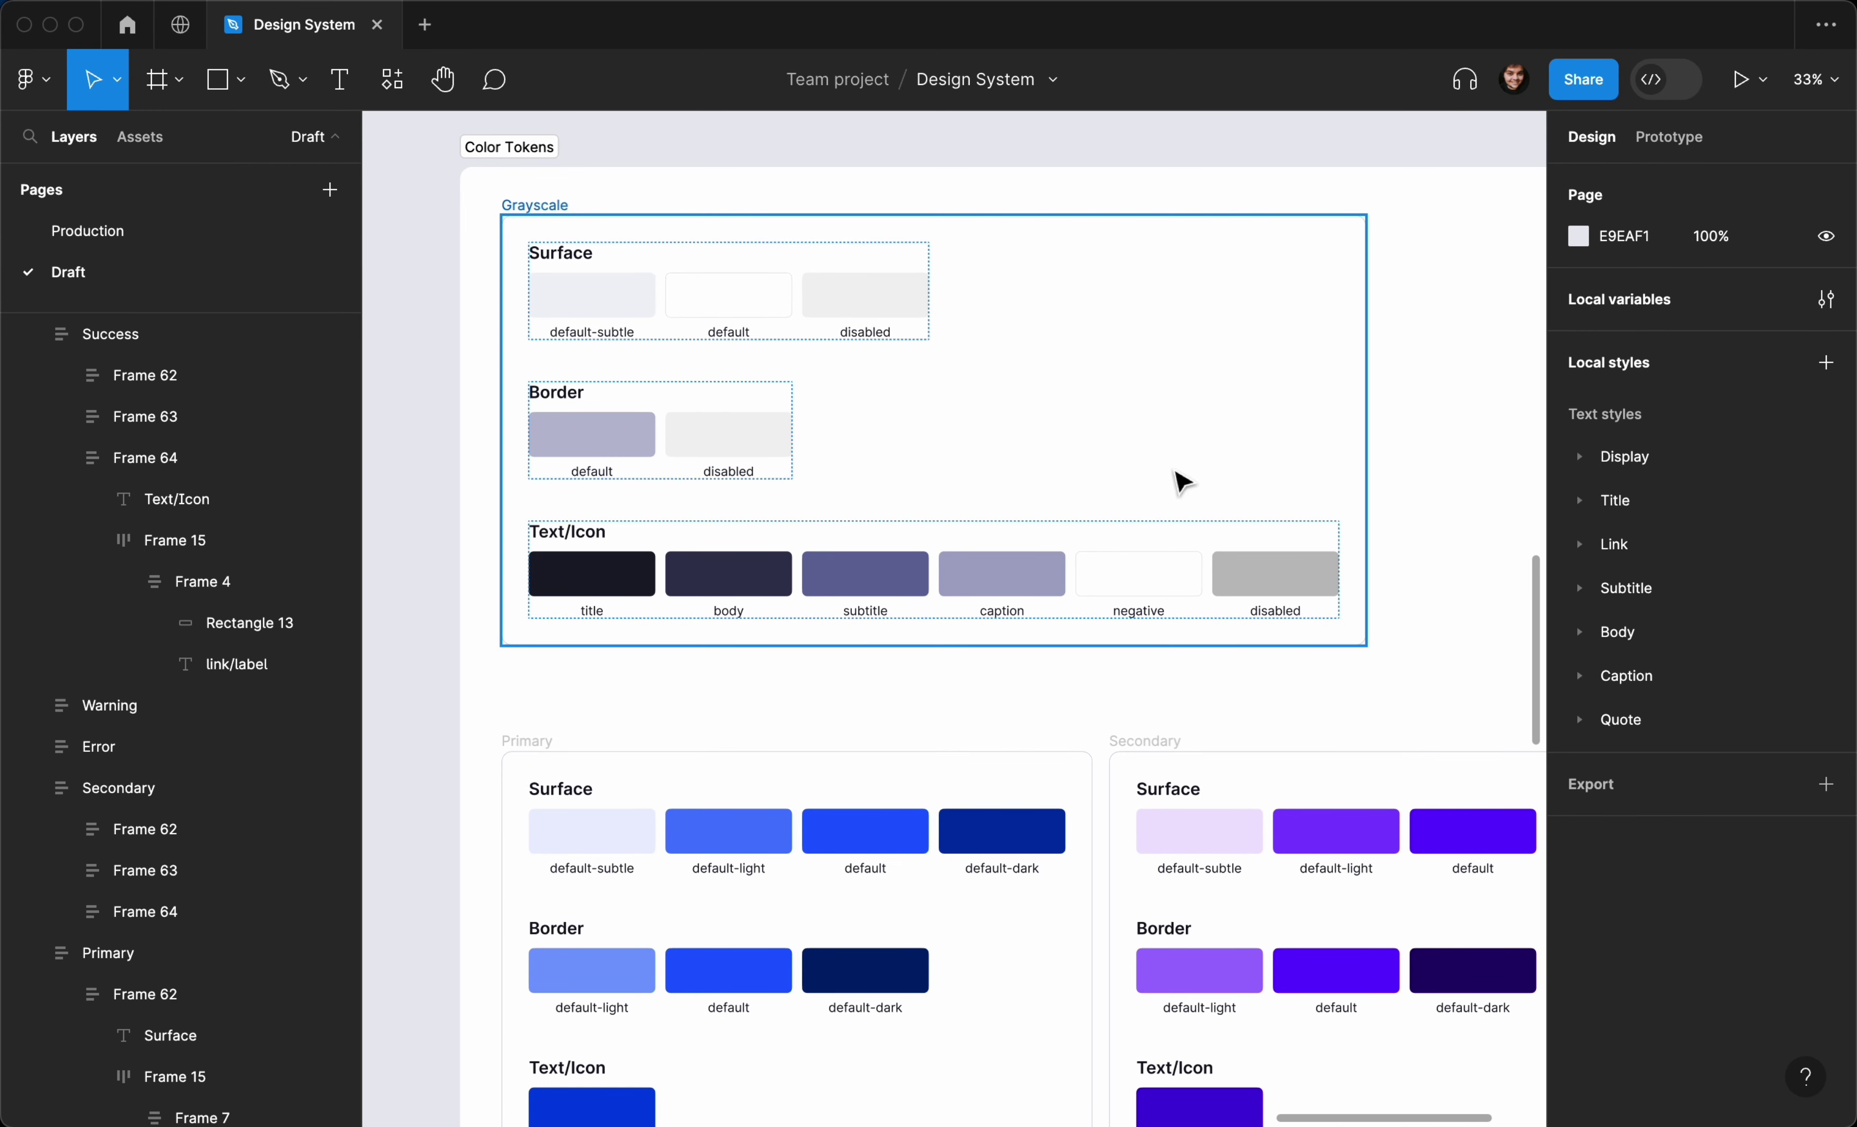
left_click(1825, 298)
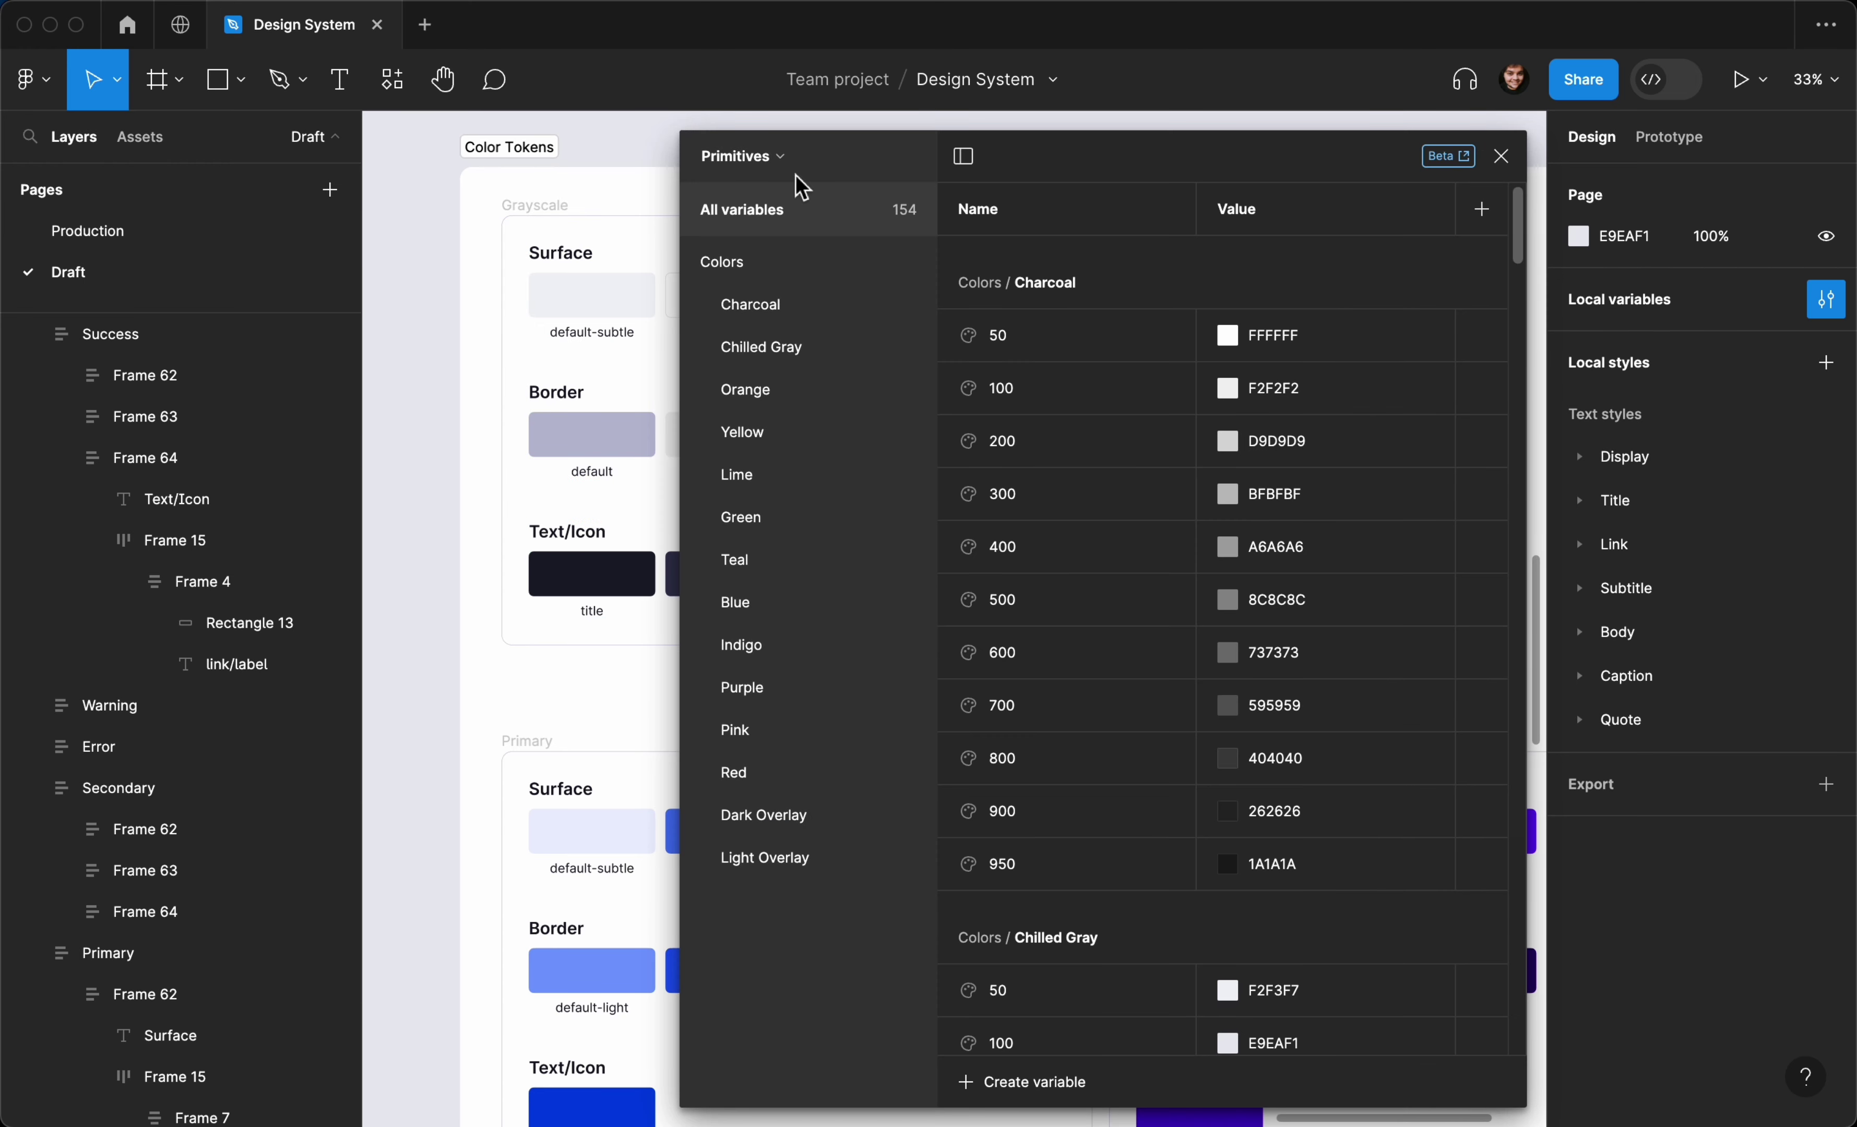
left_click(780, 160)
left_click(702, 257)
left_click(763, 354)
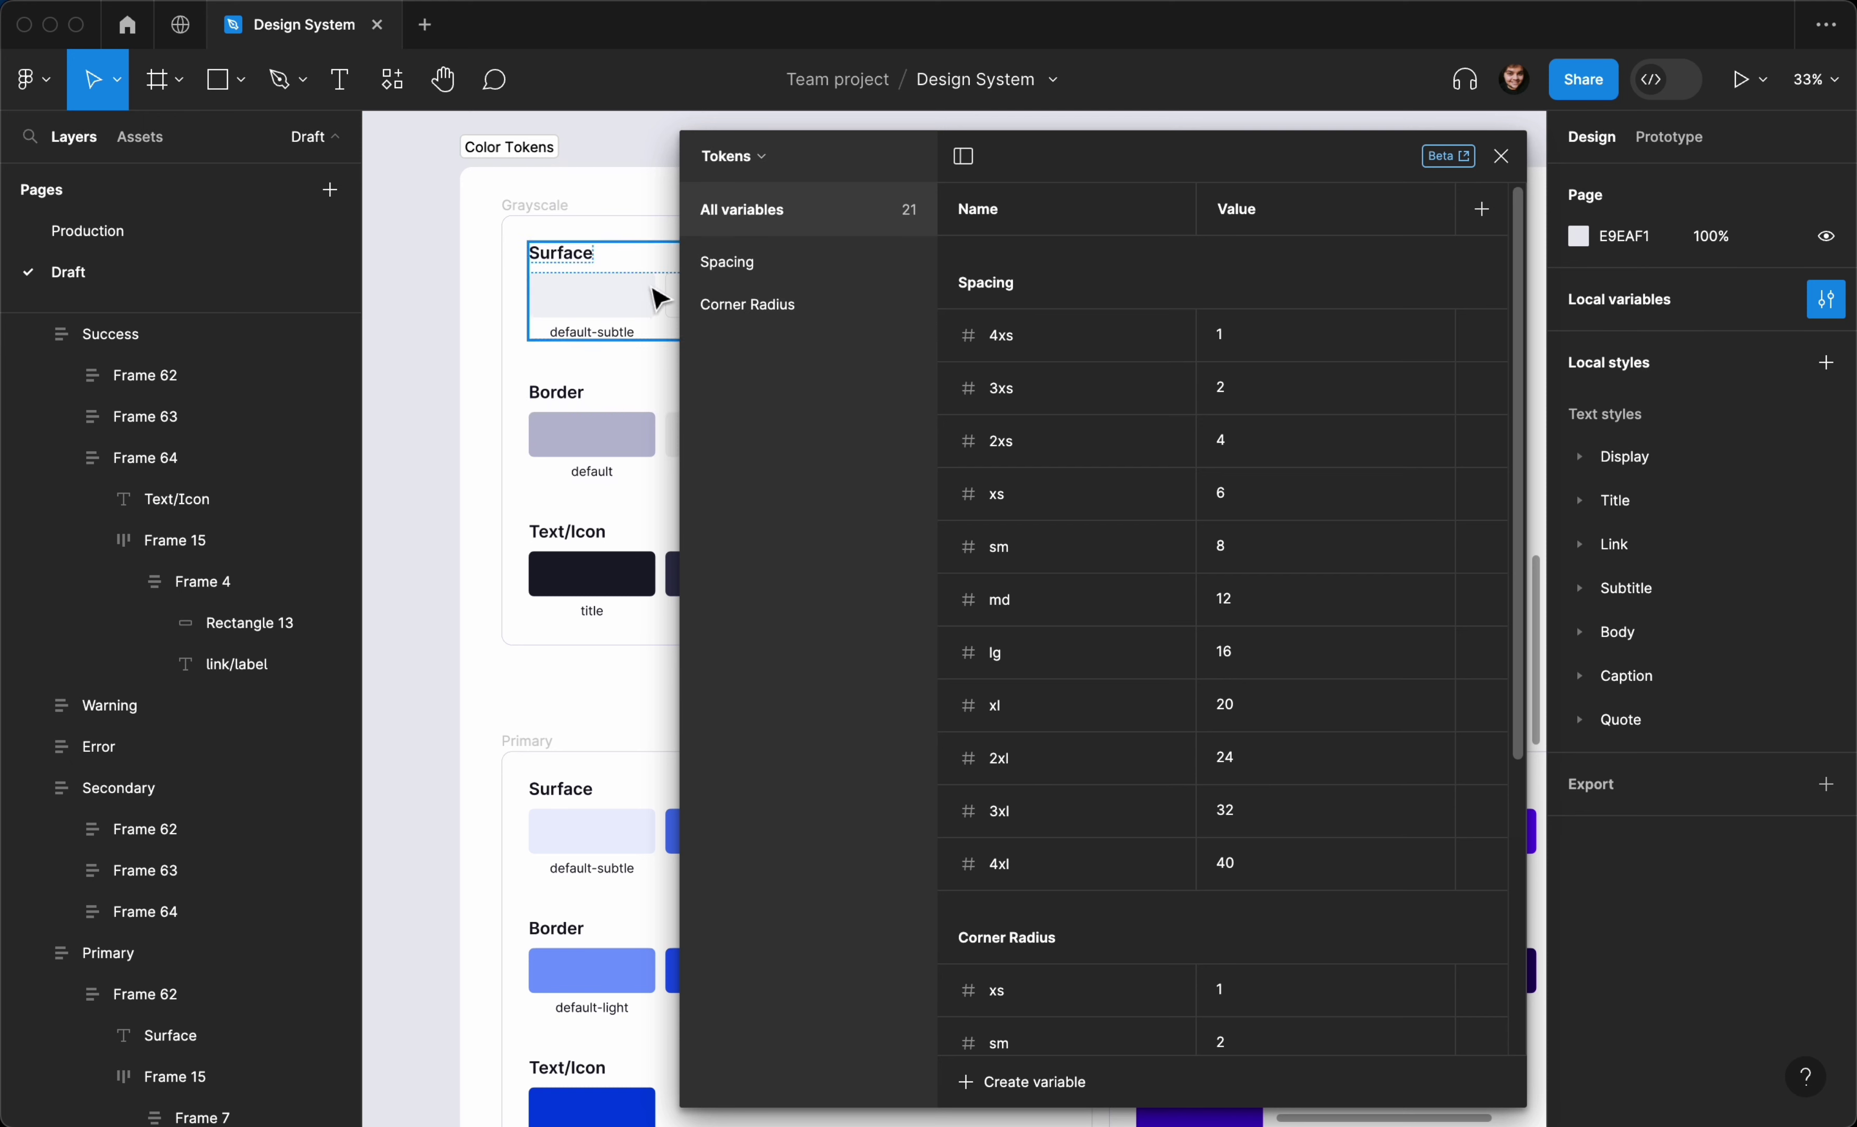
Create a color variable named default-subtle in the Tokens collection
left_click(1043, 1094)
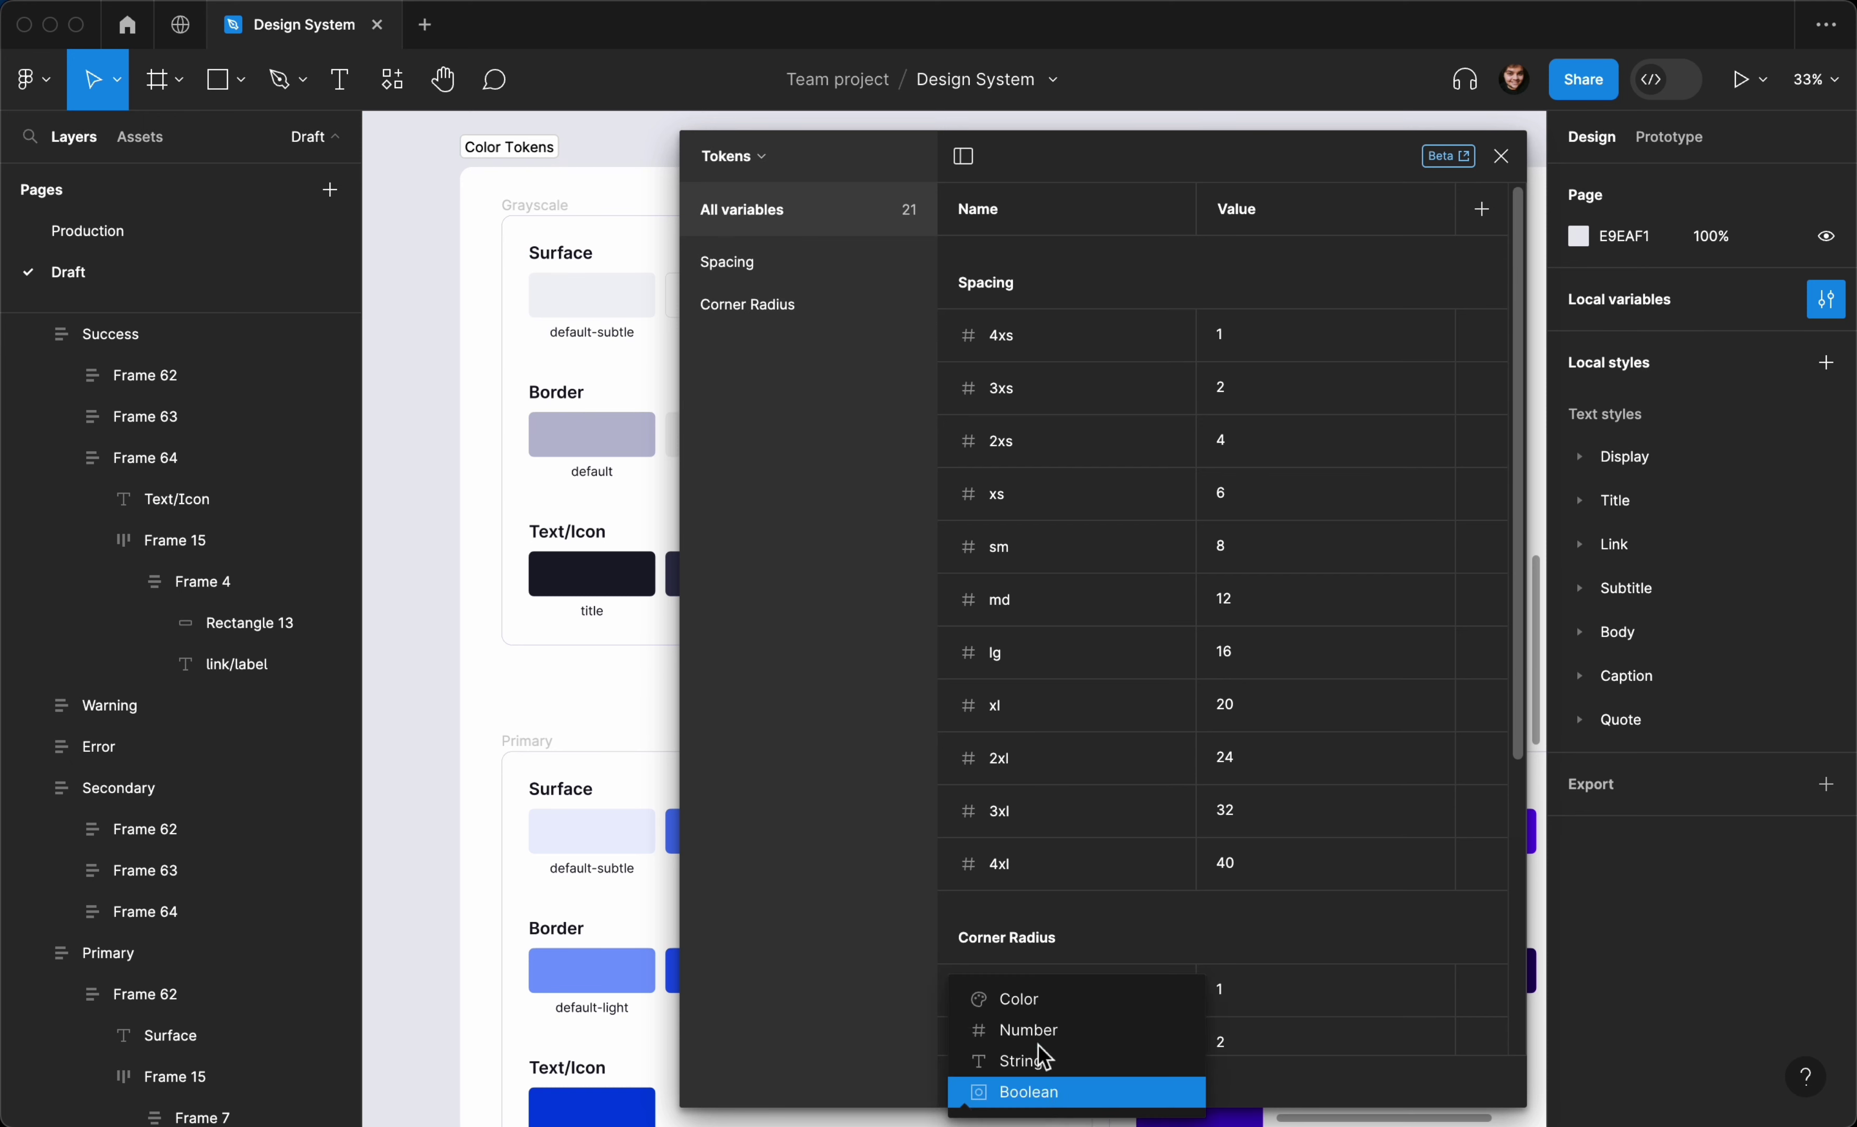
left_click(1040, 1001)
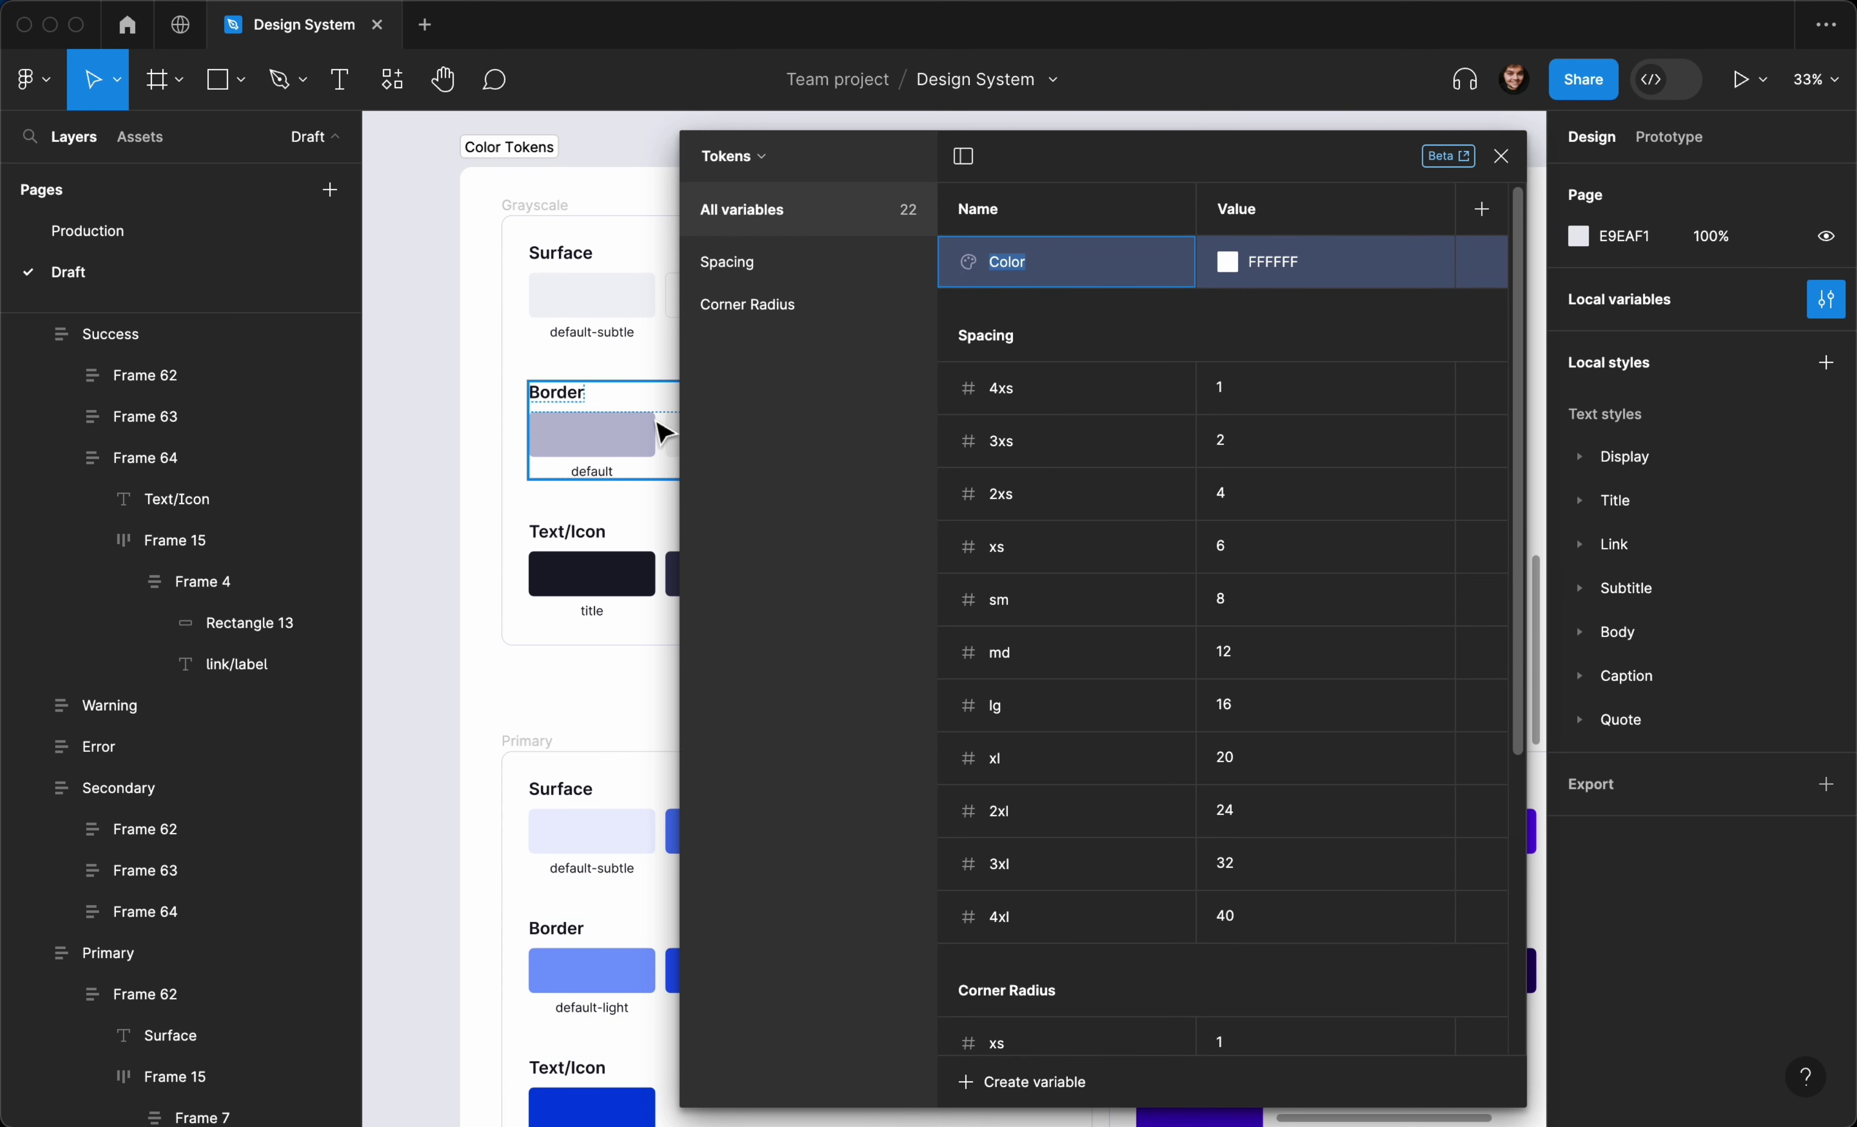
type("Grayscale")
key("super+a")
type("Surface")
scroll(447, 389, "right", 3)
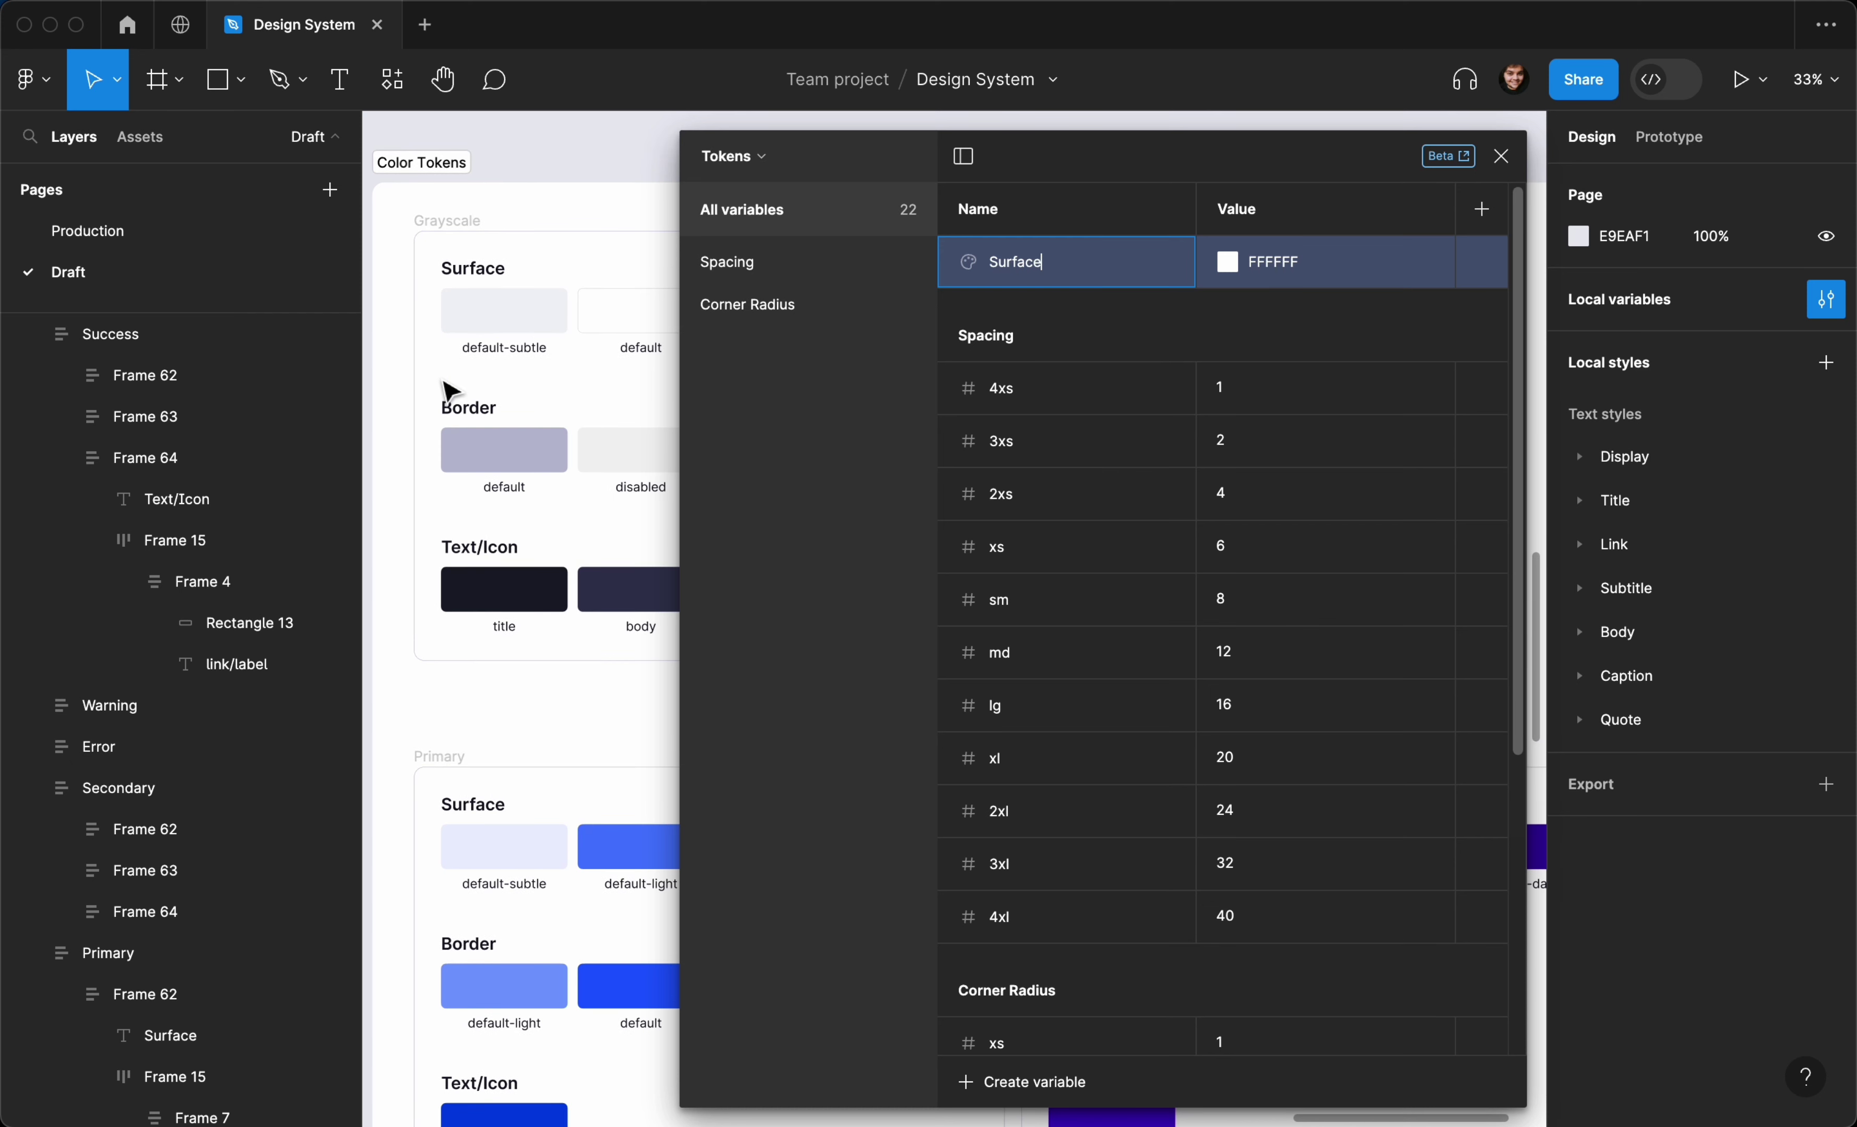
scroll(451, 392, "right", 2)
scroll(450, 391, "down", 1)
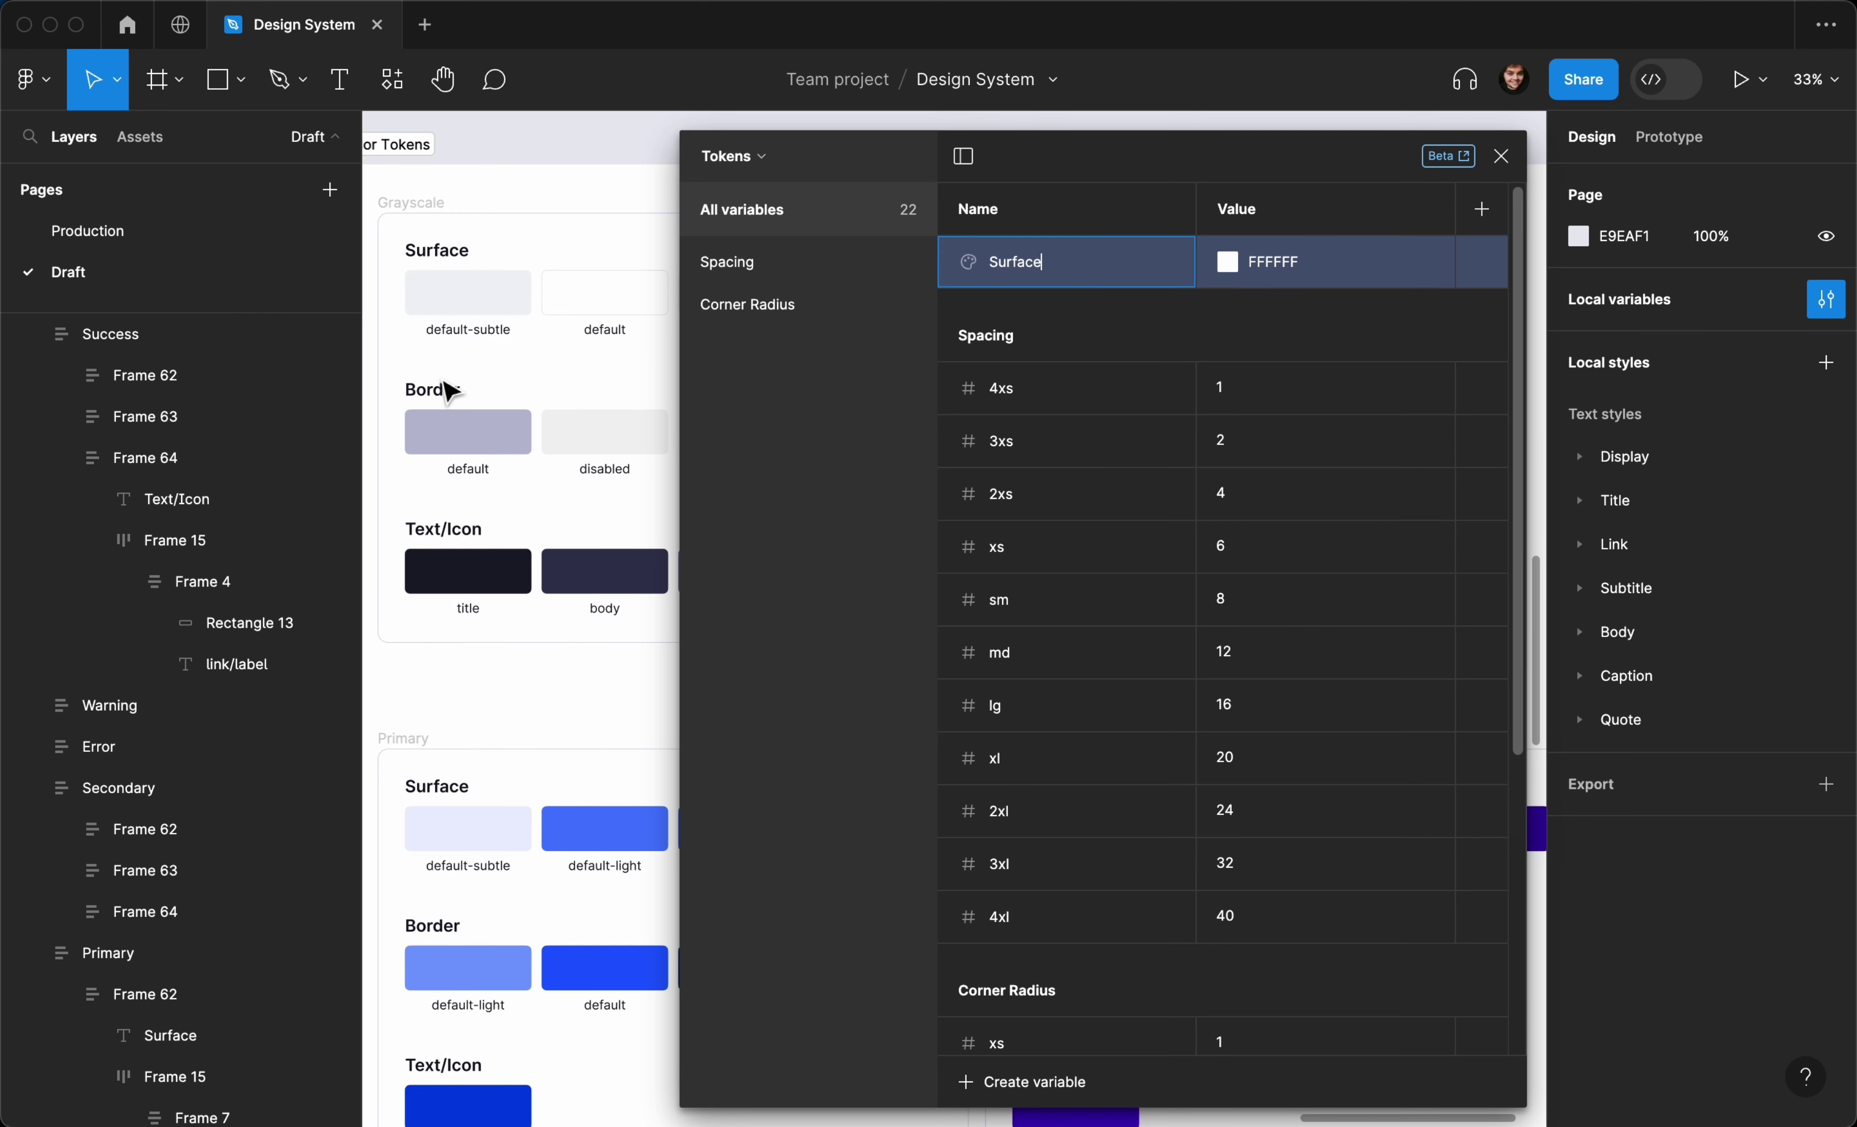
scroll(448, 389, "left", 2)
key("super+a")
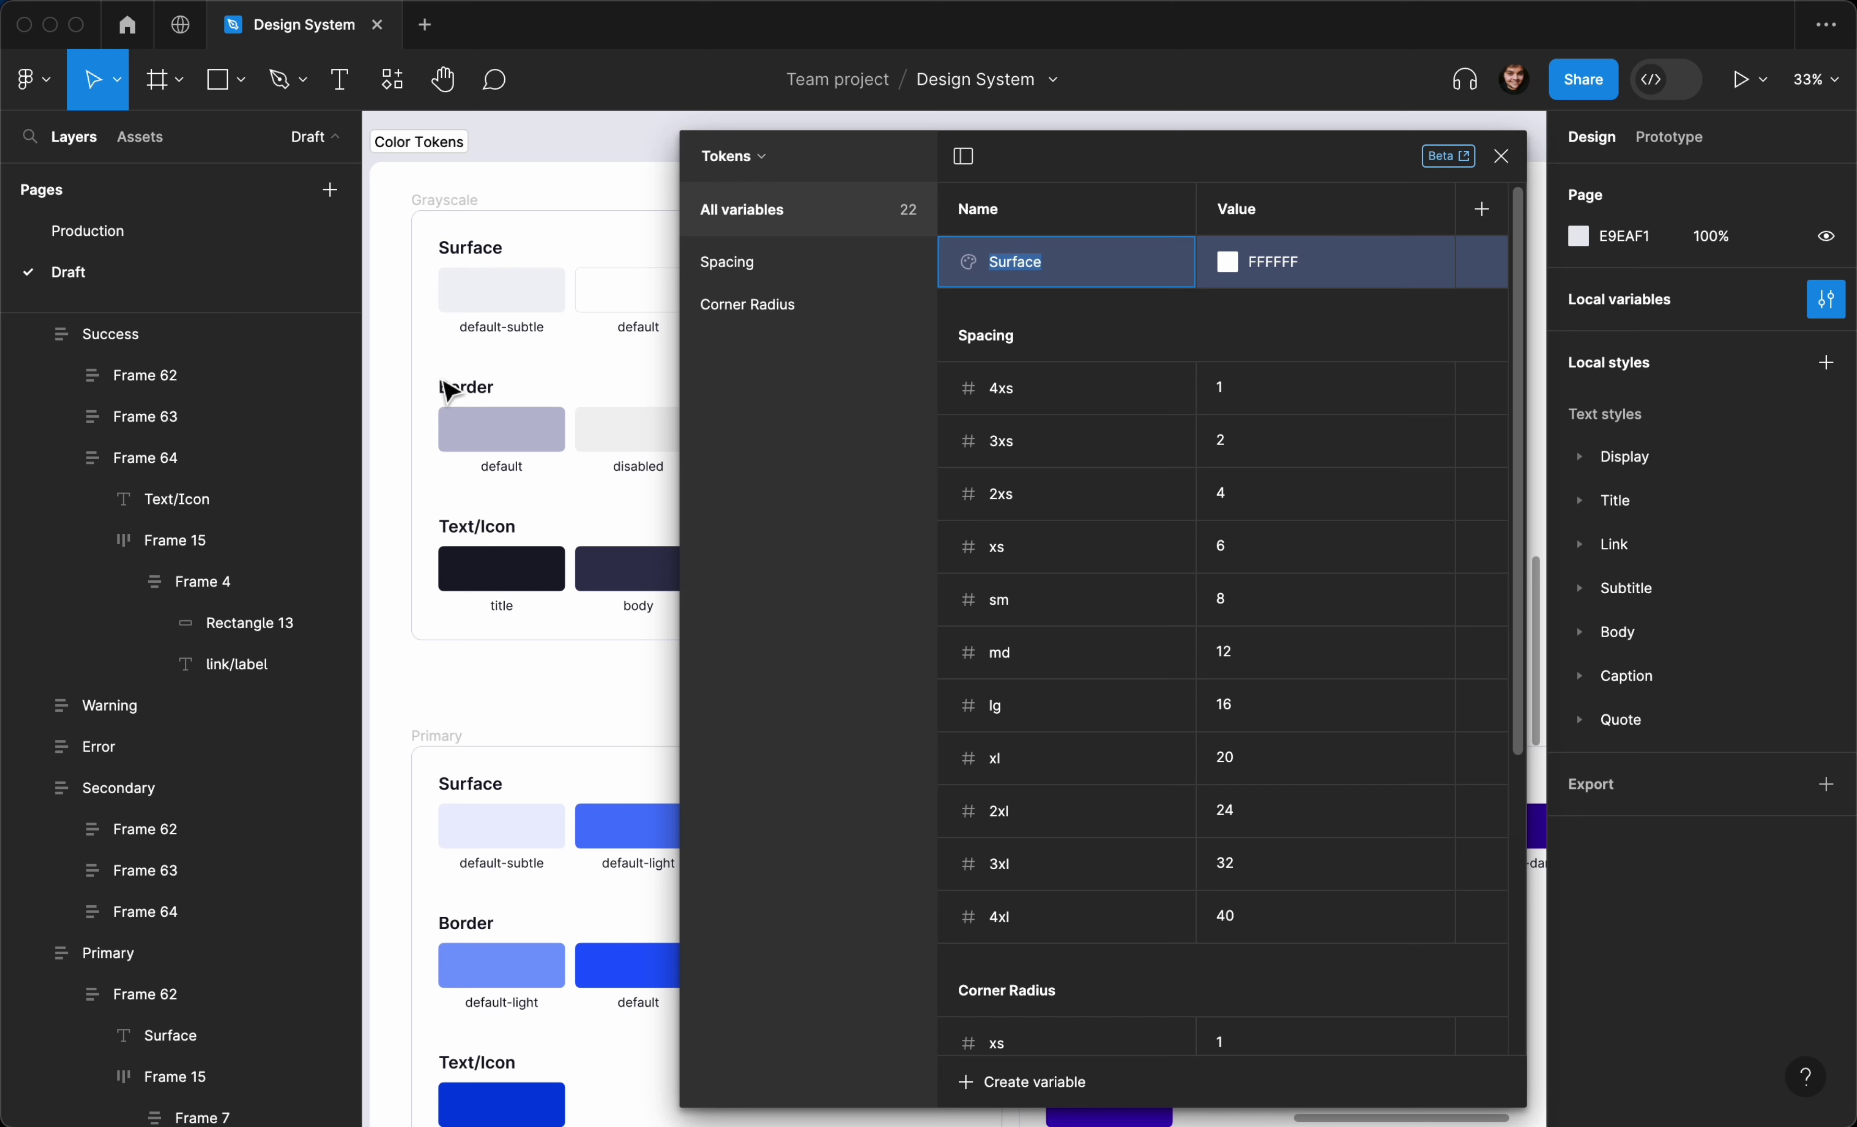
type("default-subtle")
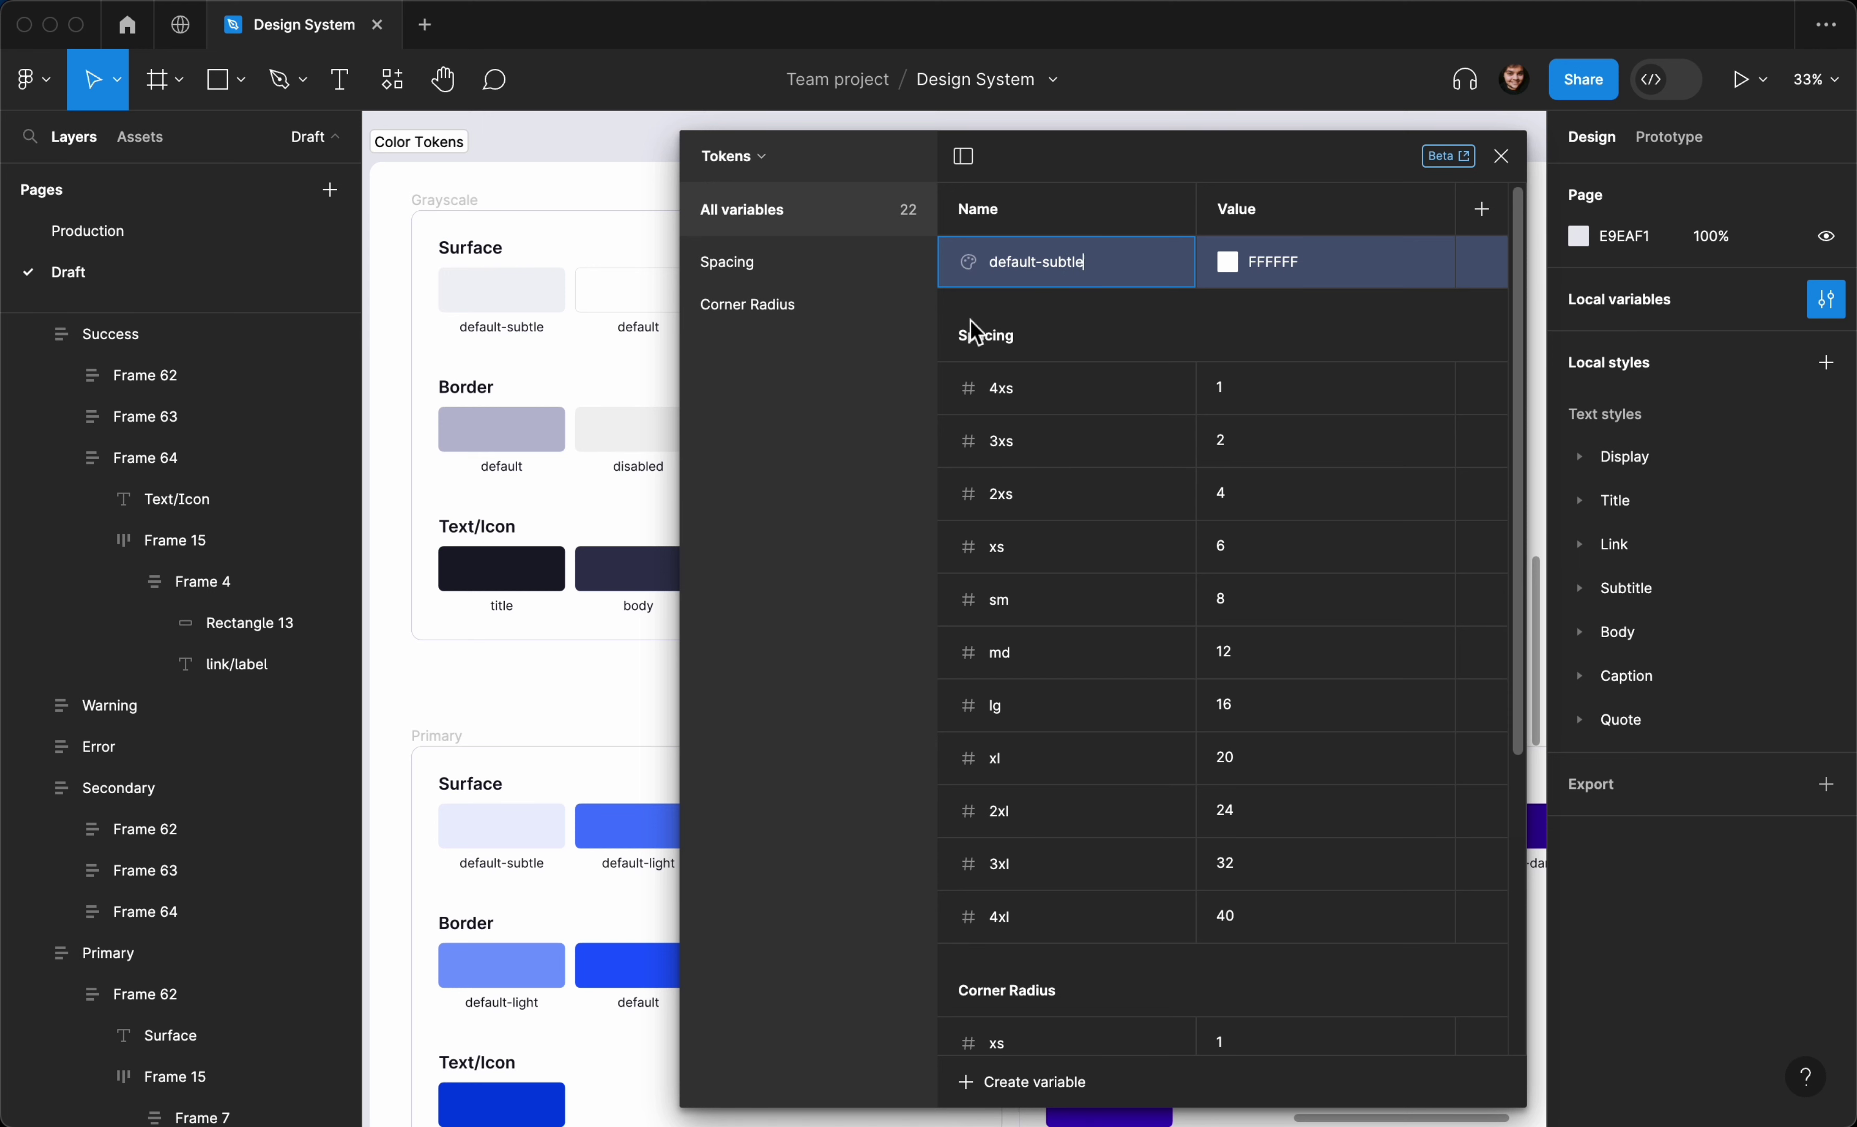
Check the fill of the Grayscale Surface default-subtle swatch and link the default-subtle variable to Colors/Chilled Gray/50
left_click(1230, 266)
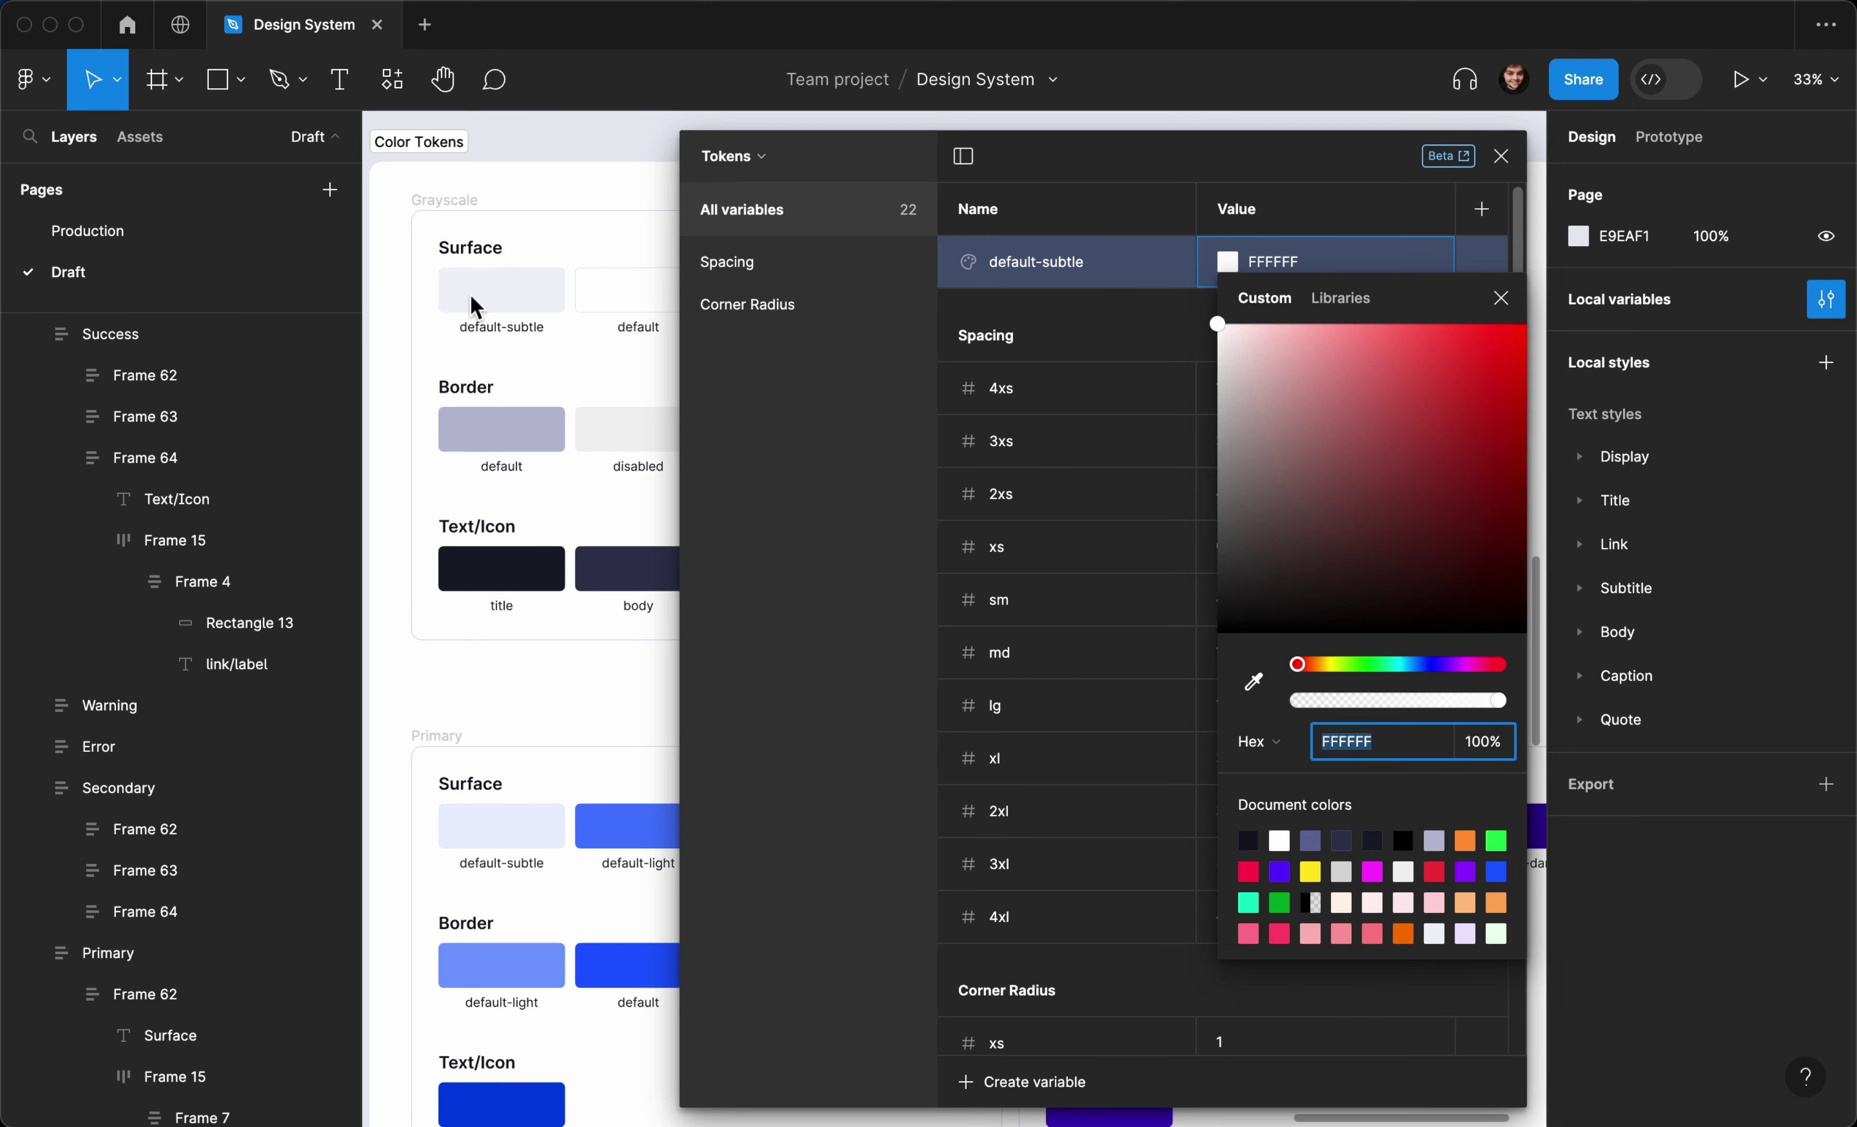
left_click(485, 300)
left_click(497, 285)
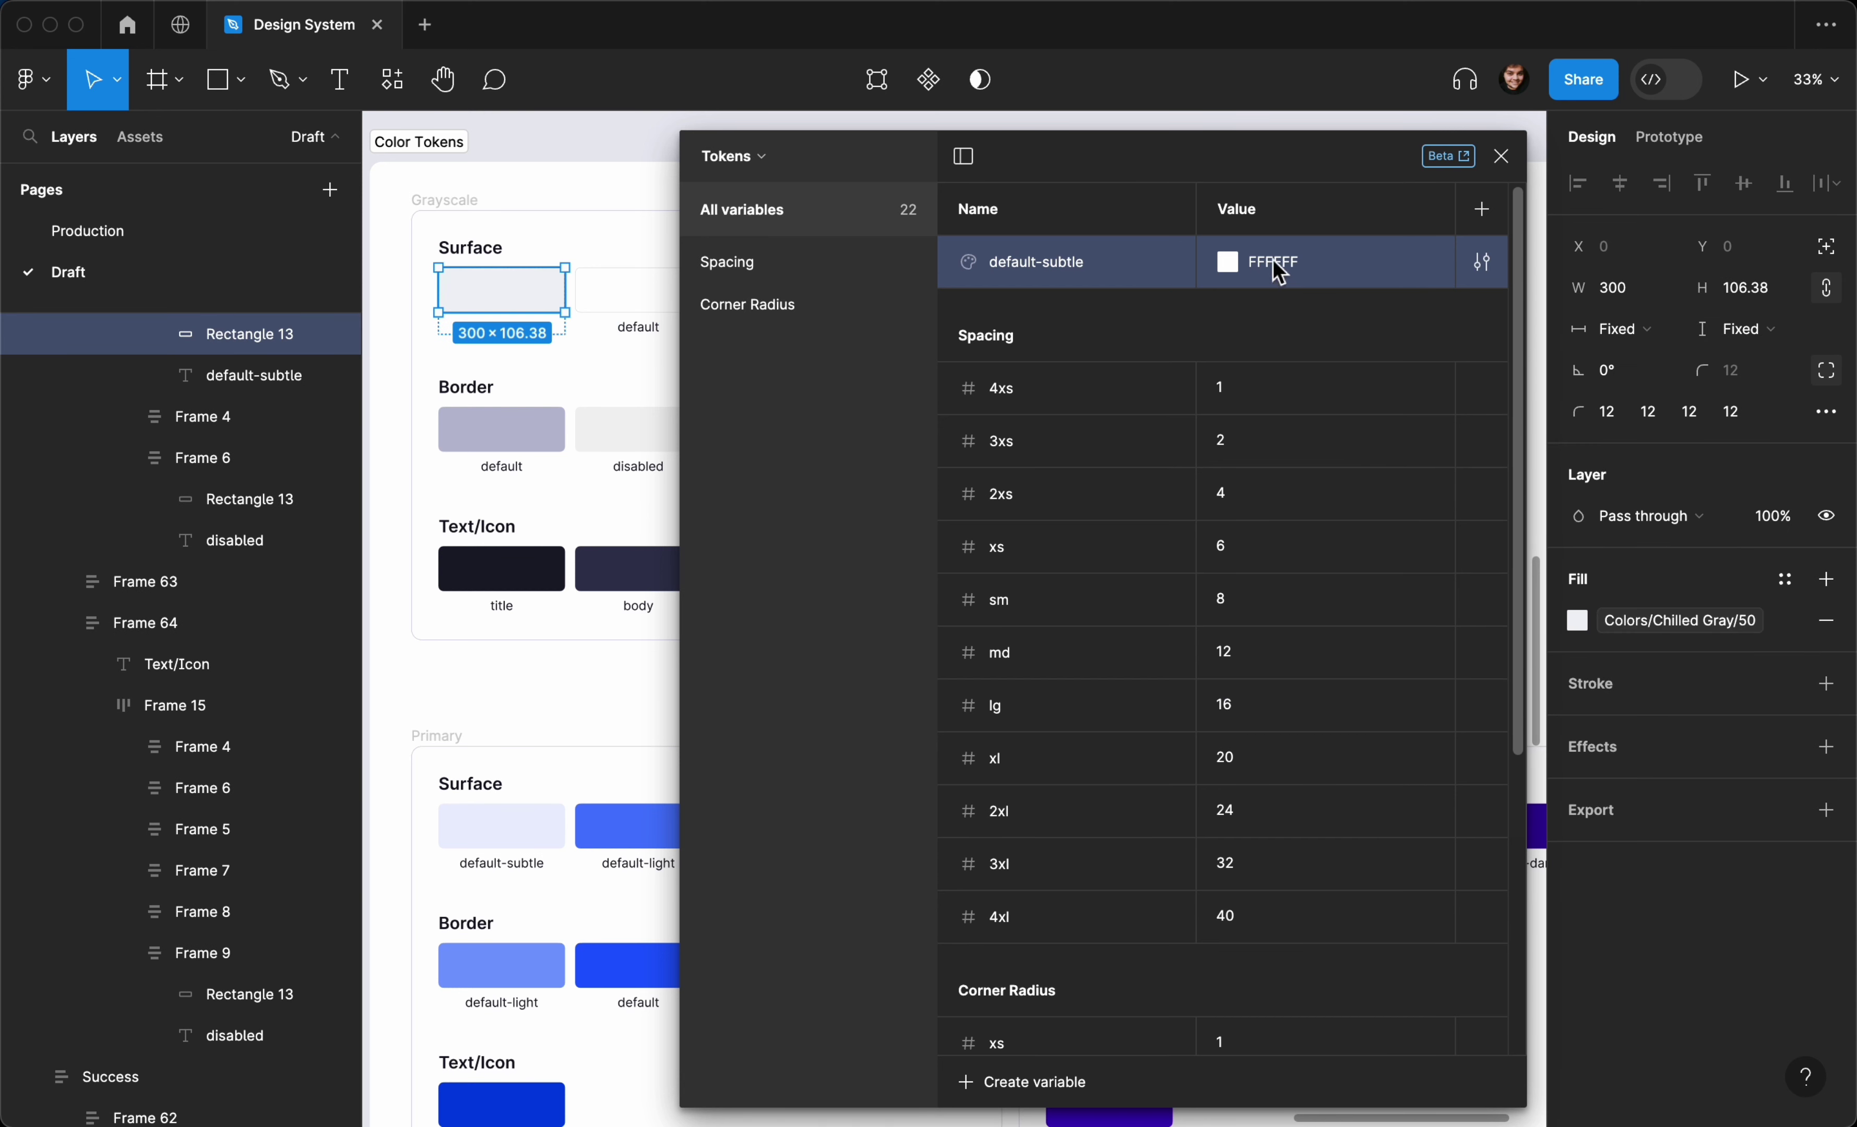
left_click(1229, 262)
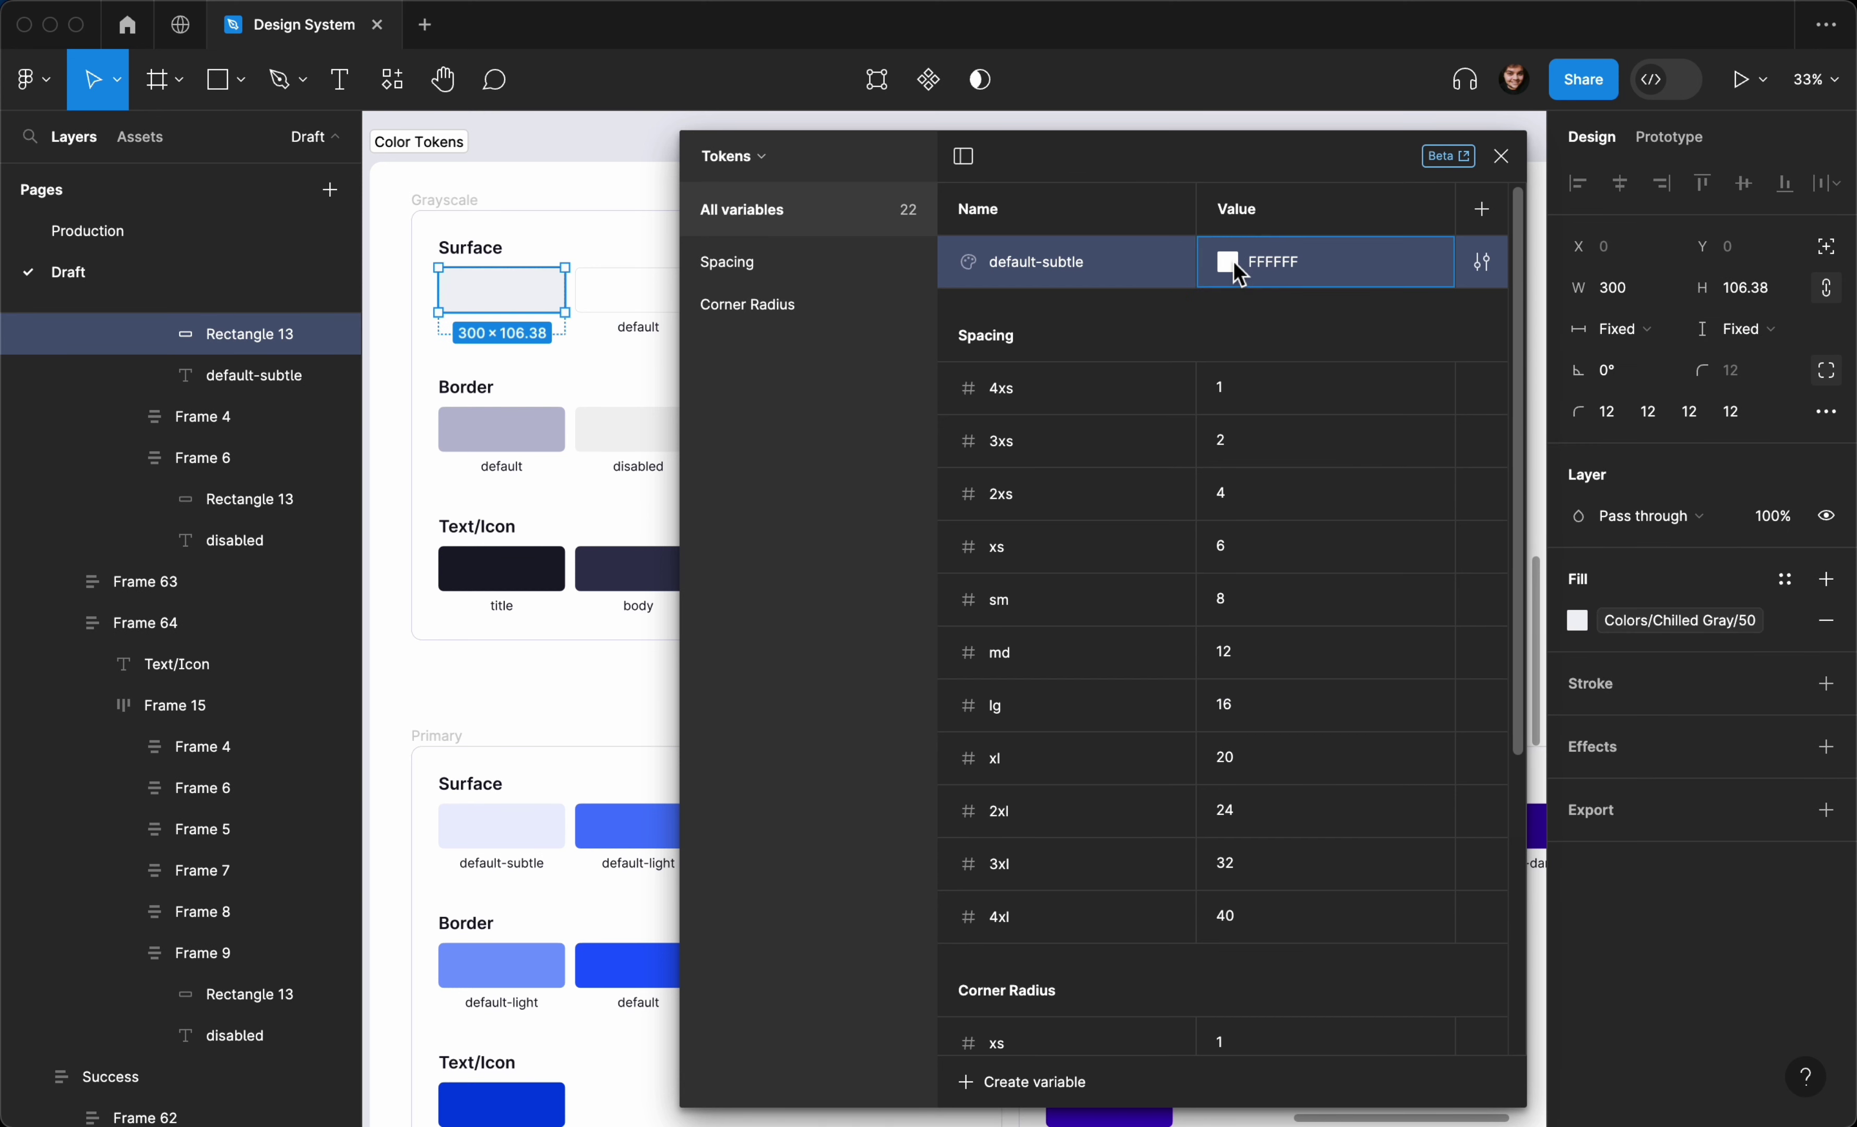
left_click(1354, 303)
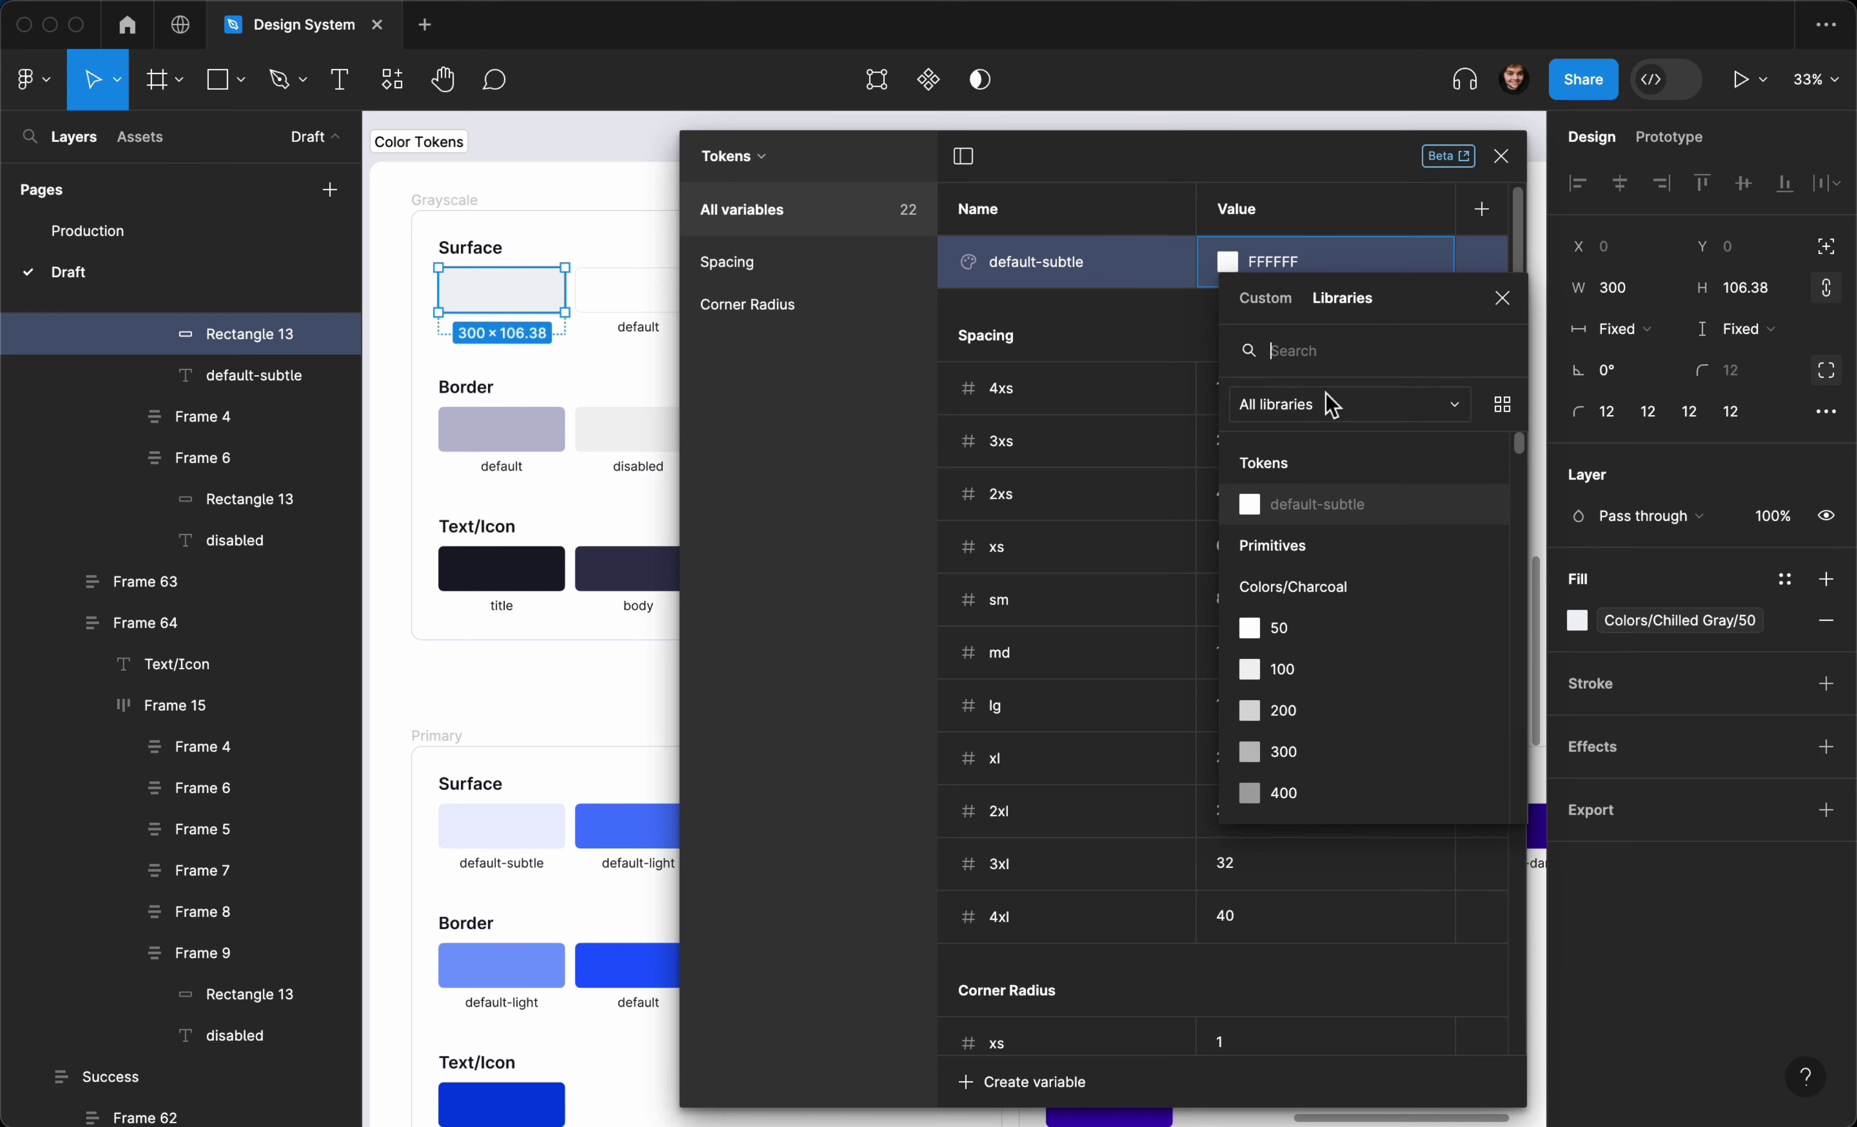
type("chilled")
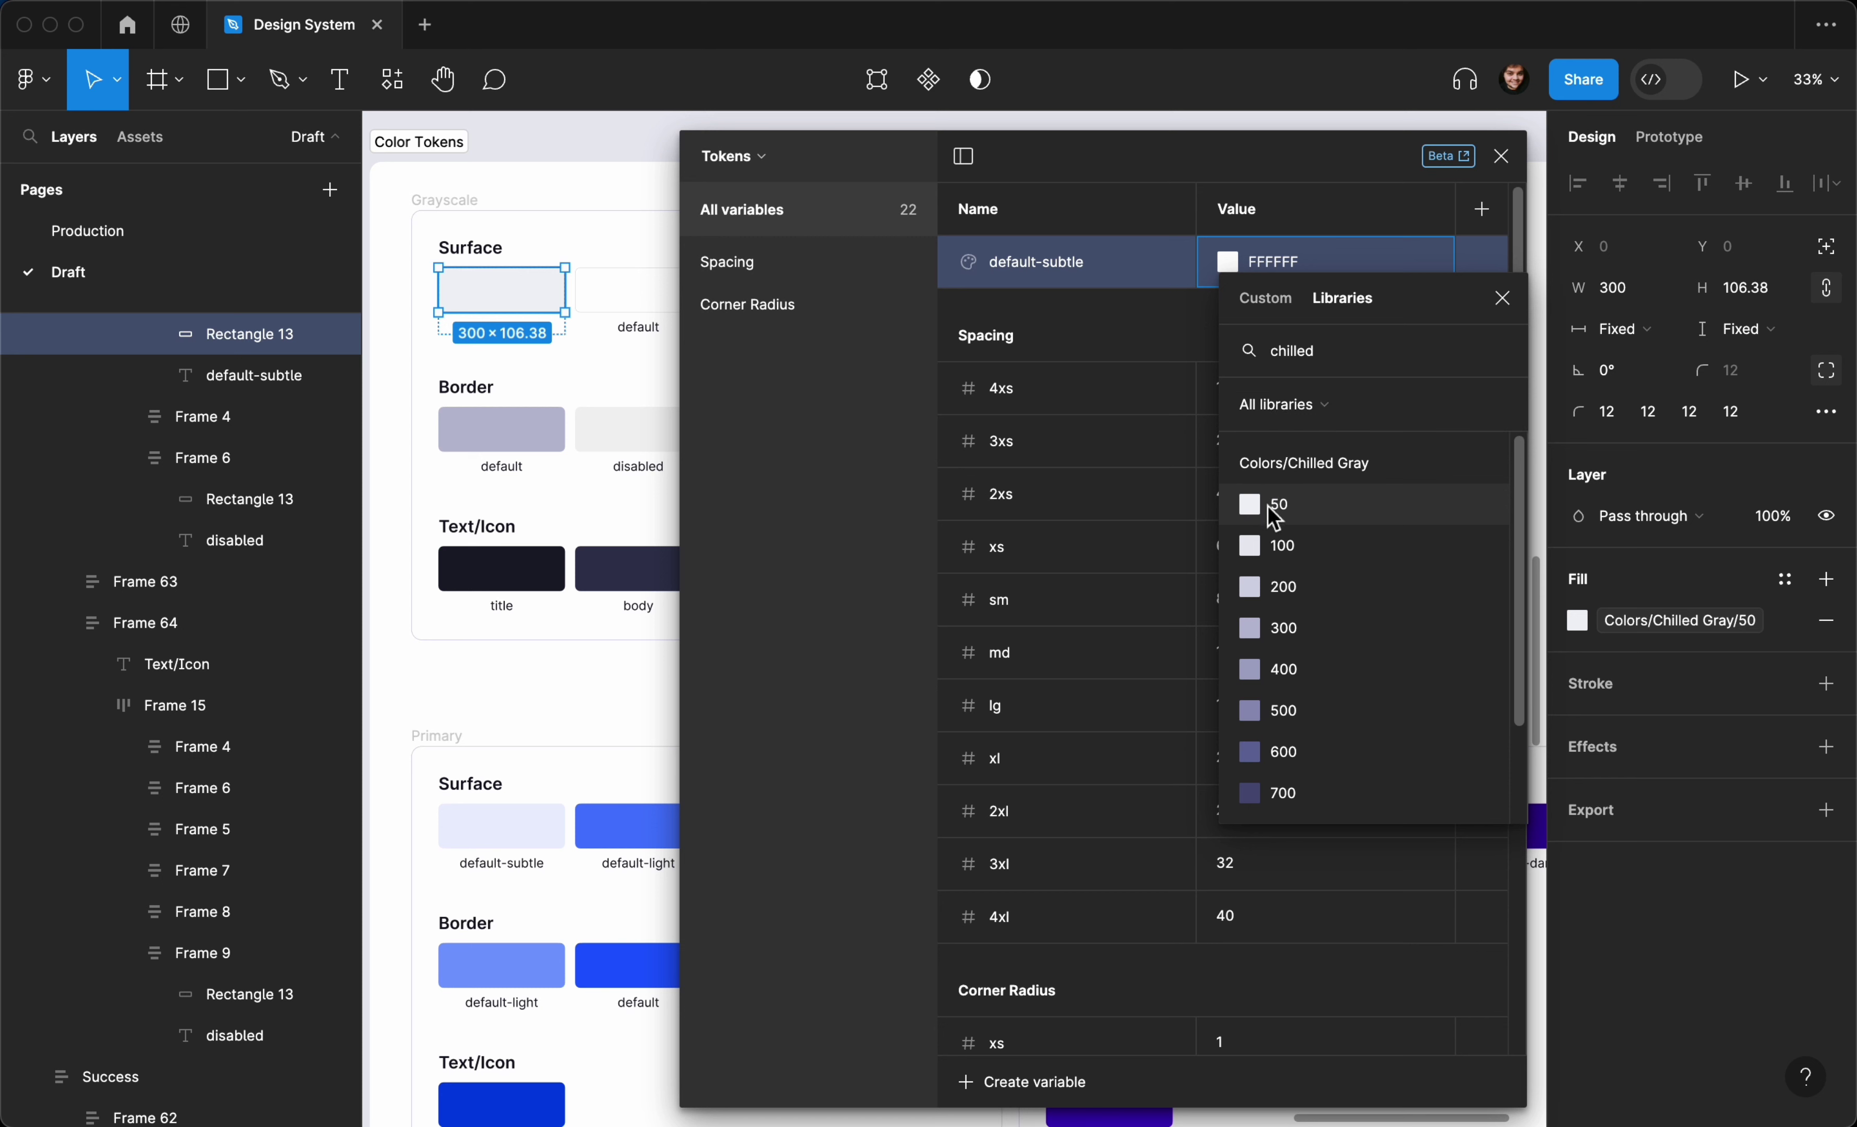
left_click(1272, 503)
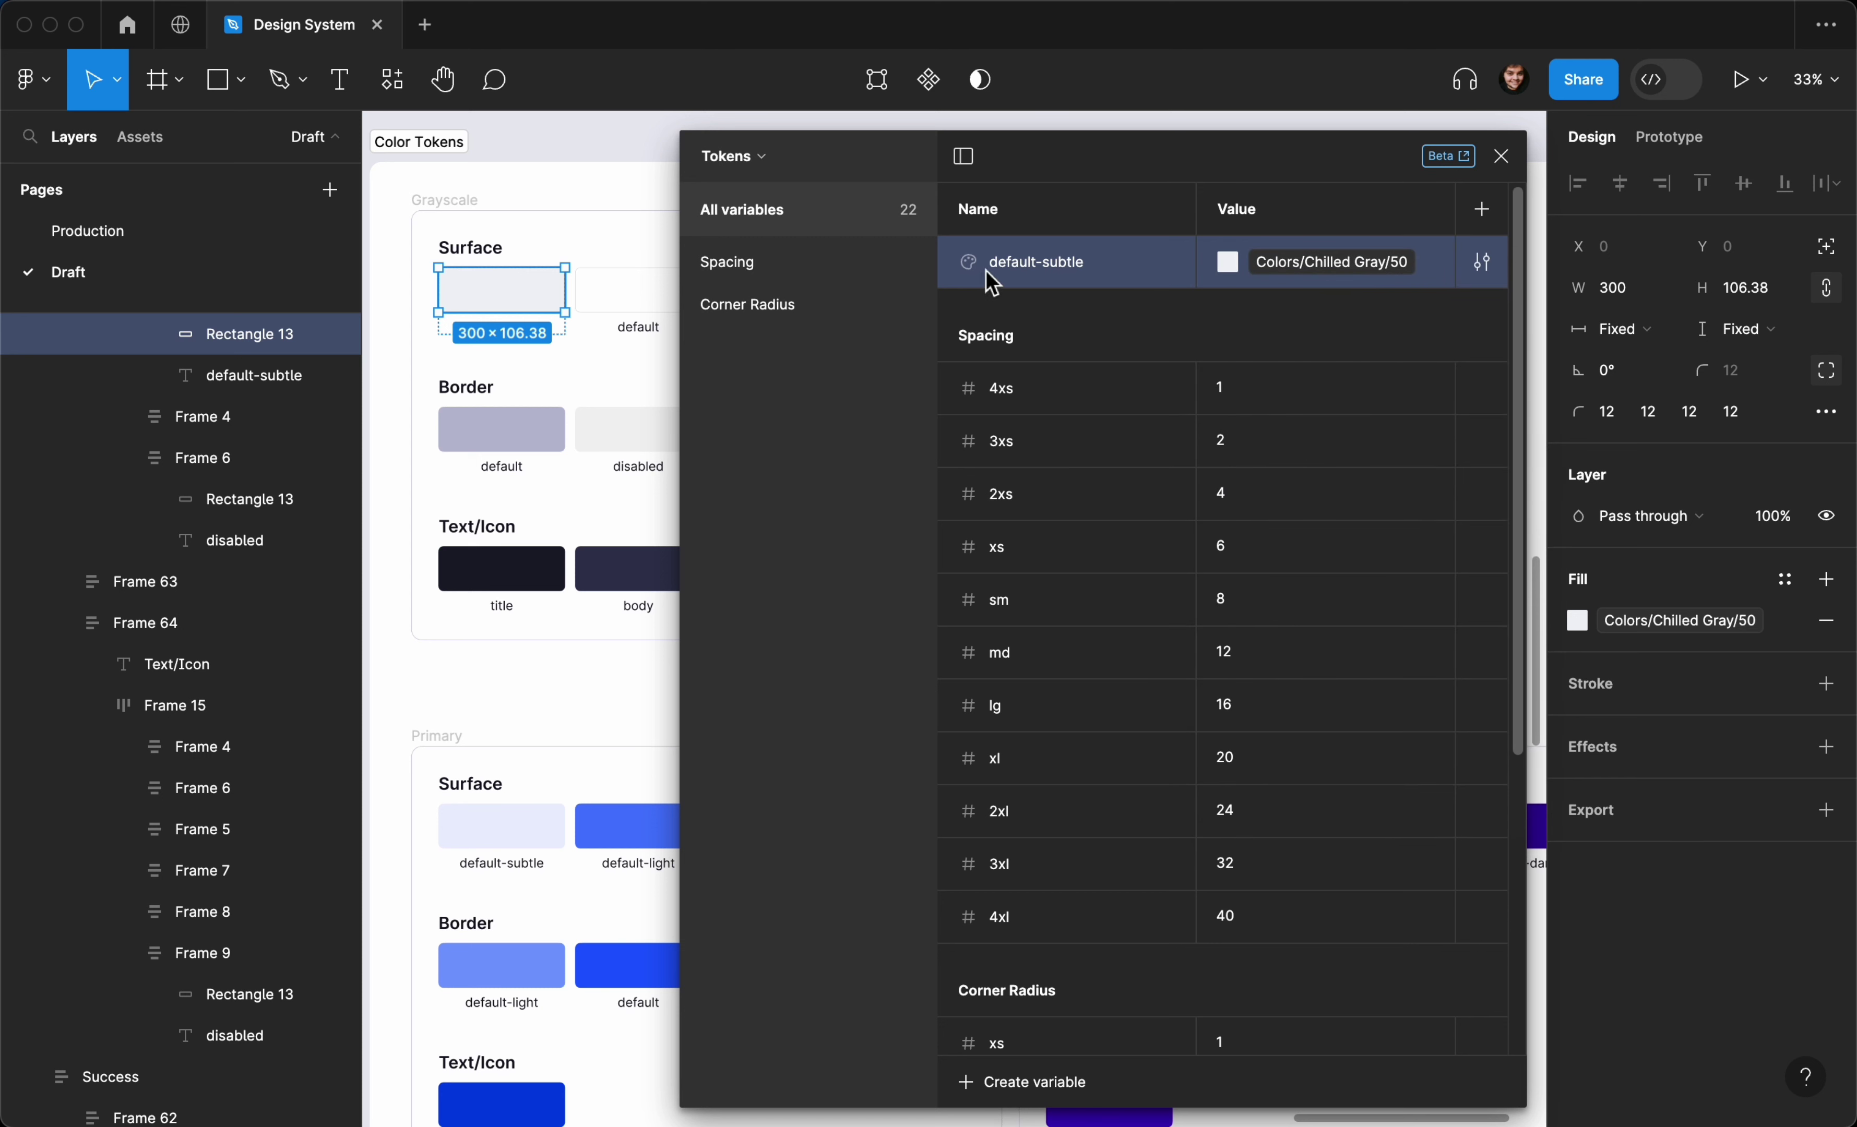
Add a second color variable to the Tokens collection and name it default
scroll(527, 615, "right", 3)
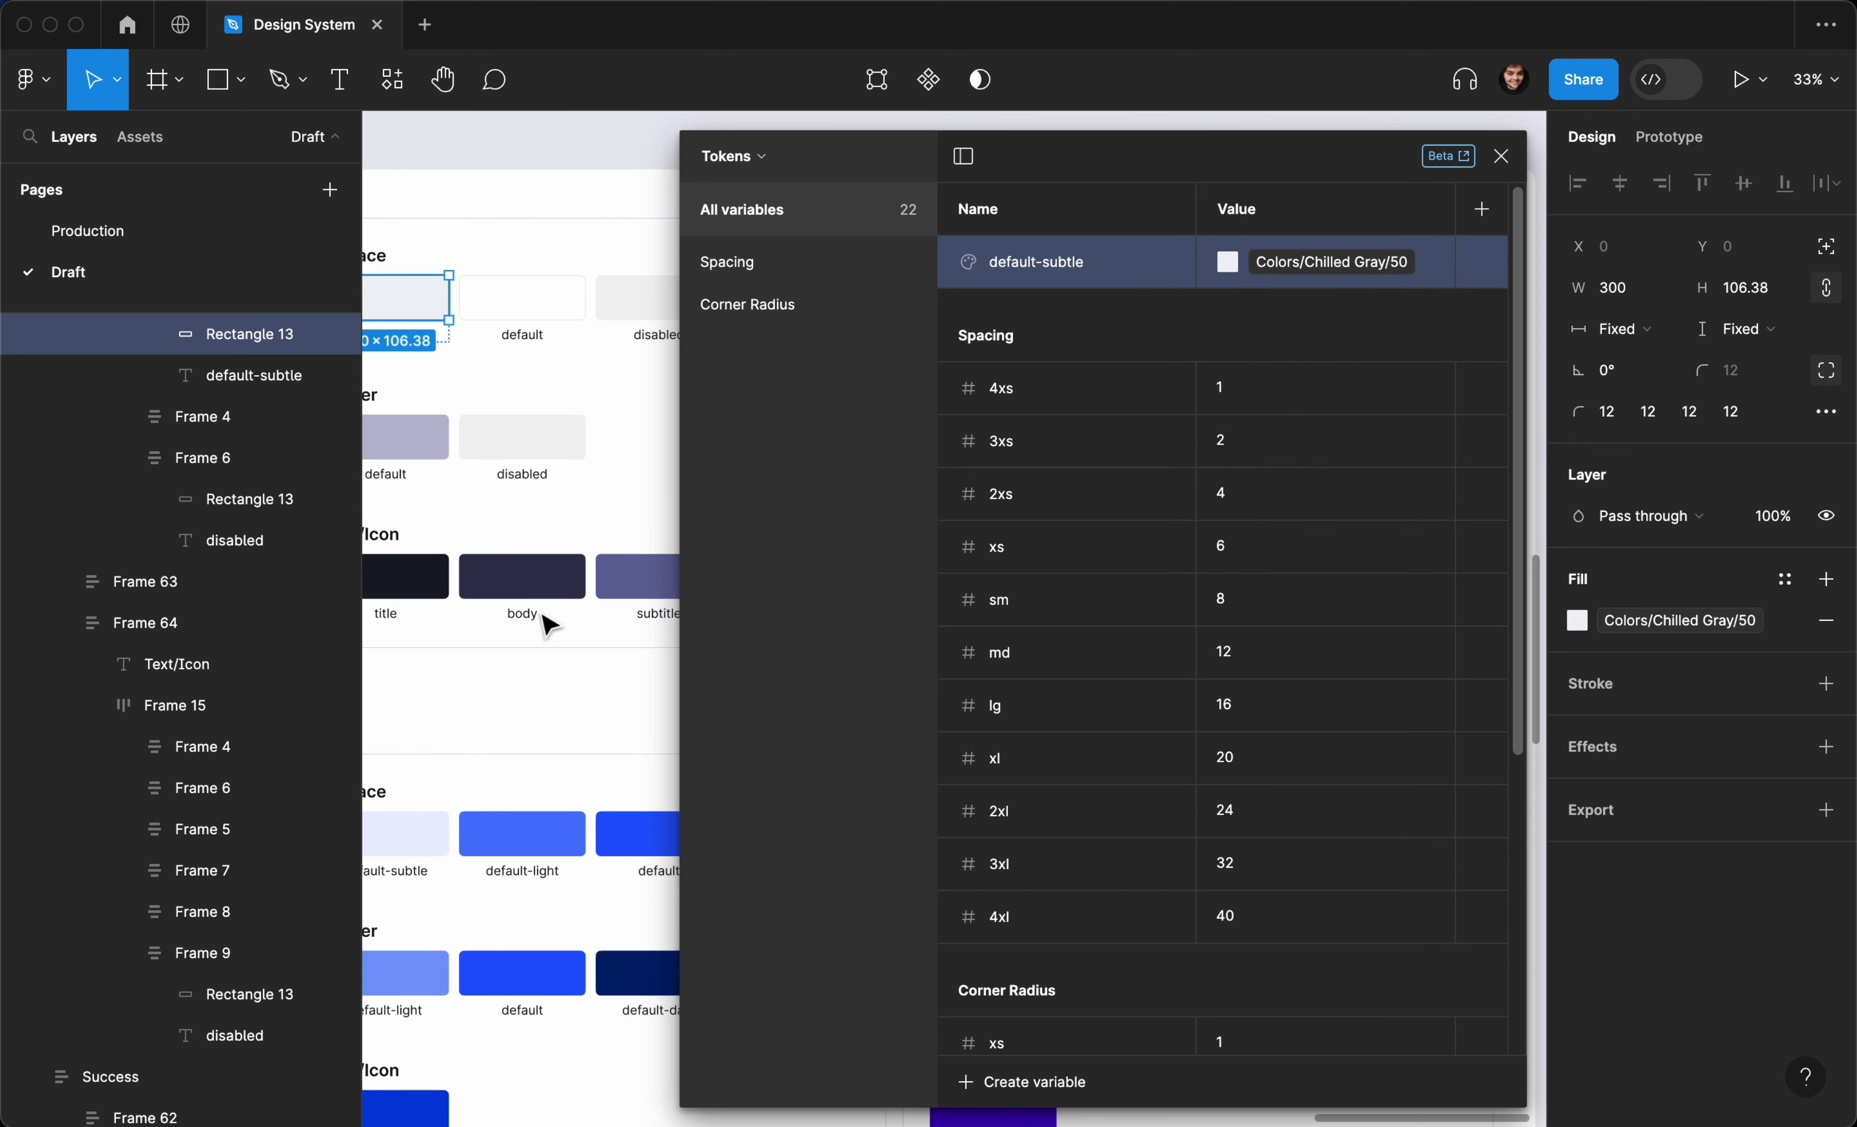
left_click(1017, 1083)
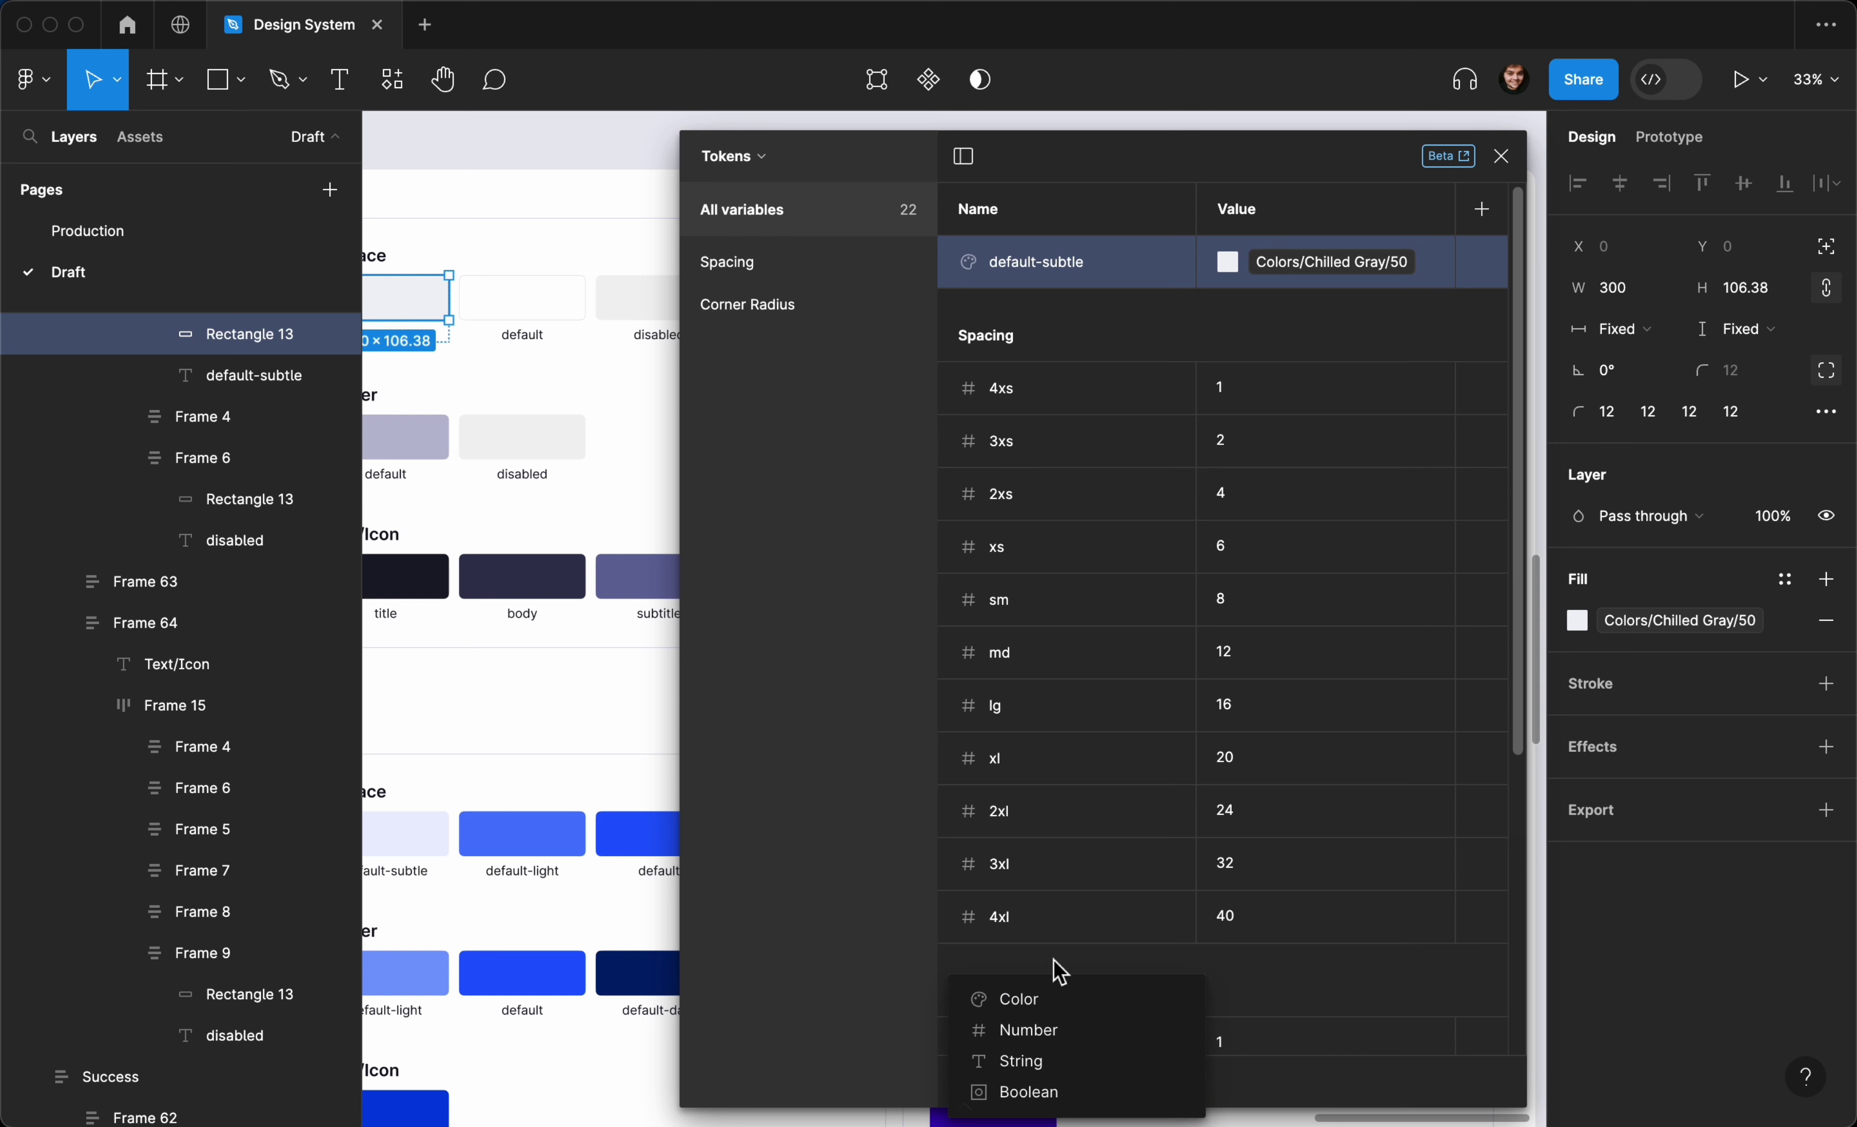
left_click(1054, 1000)
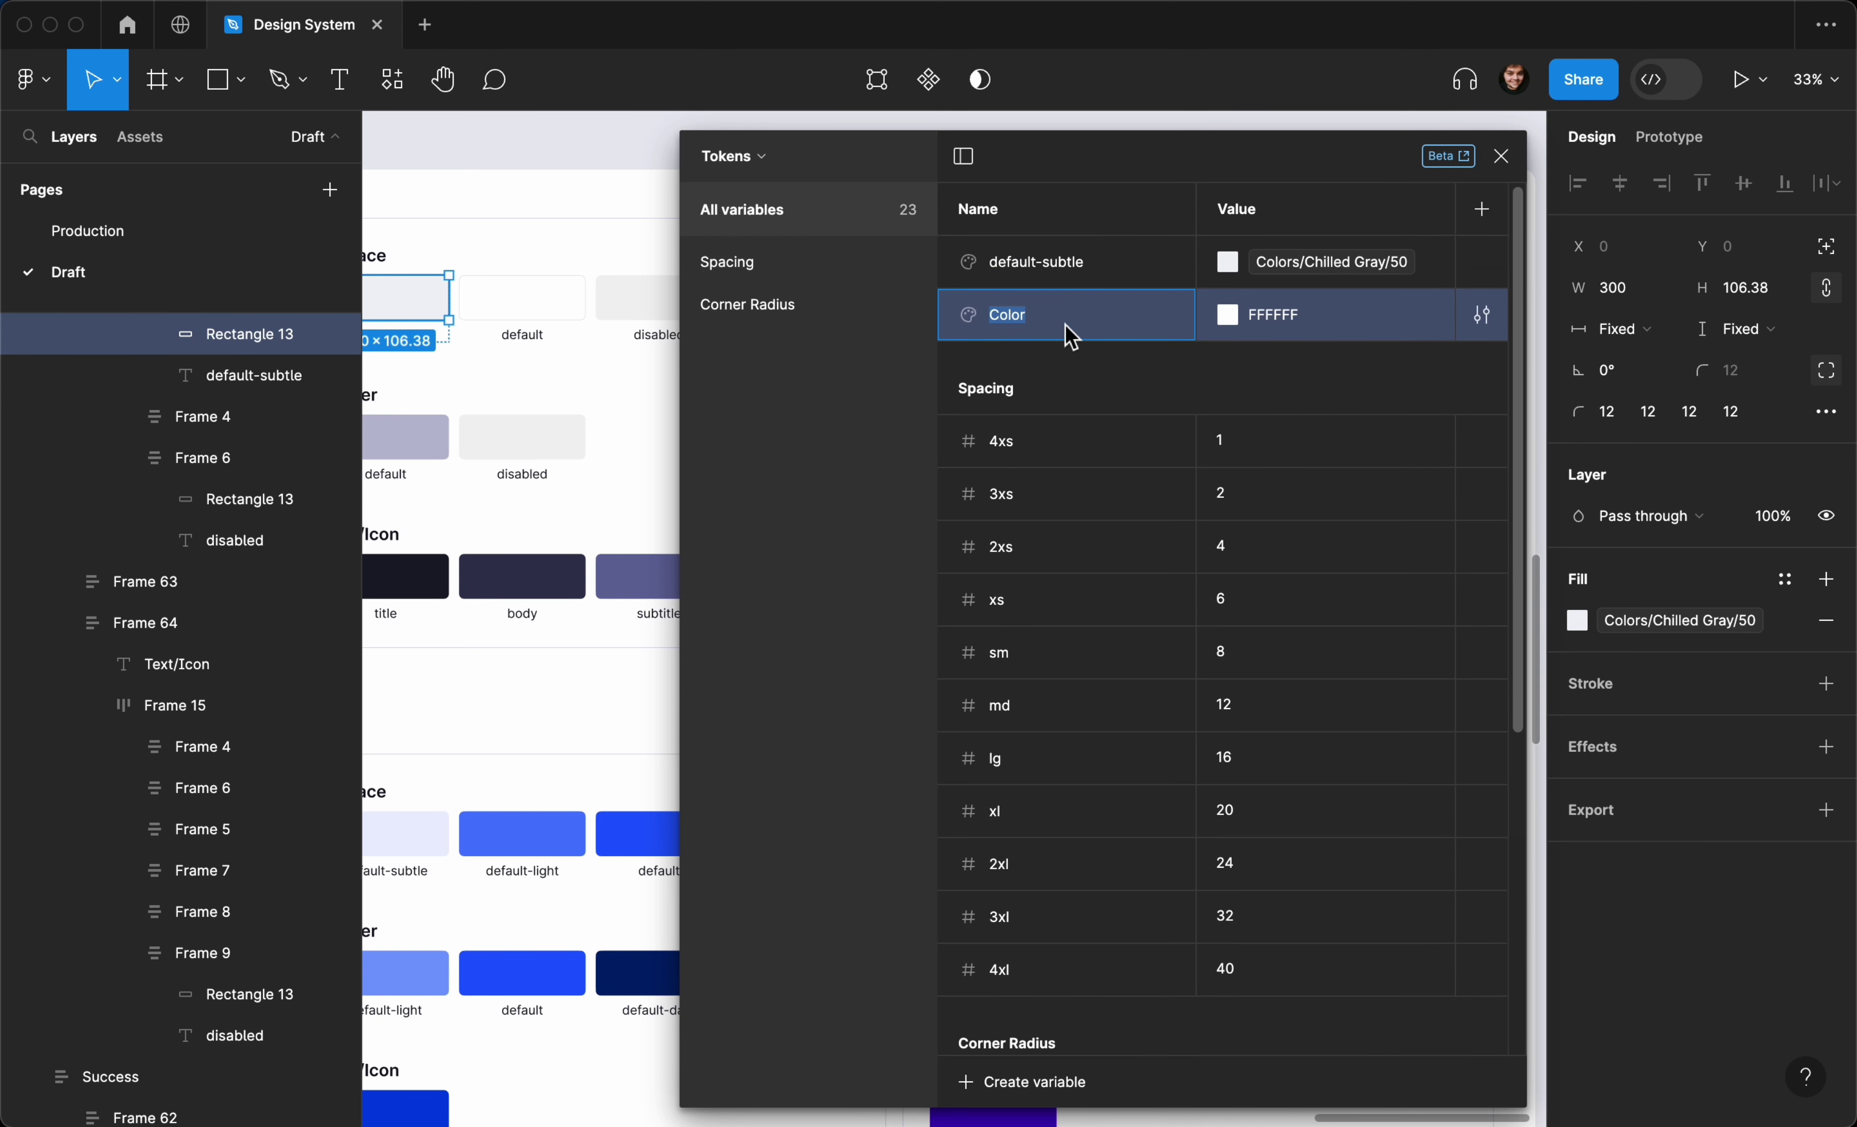
type("default")
key("Return")
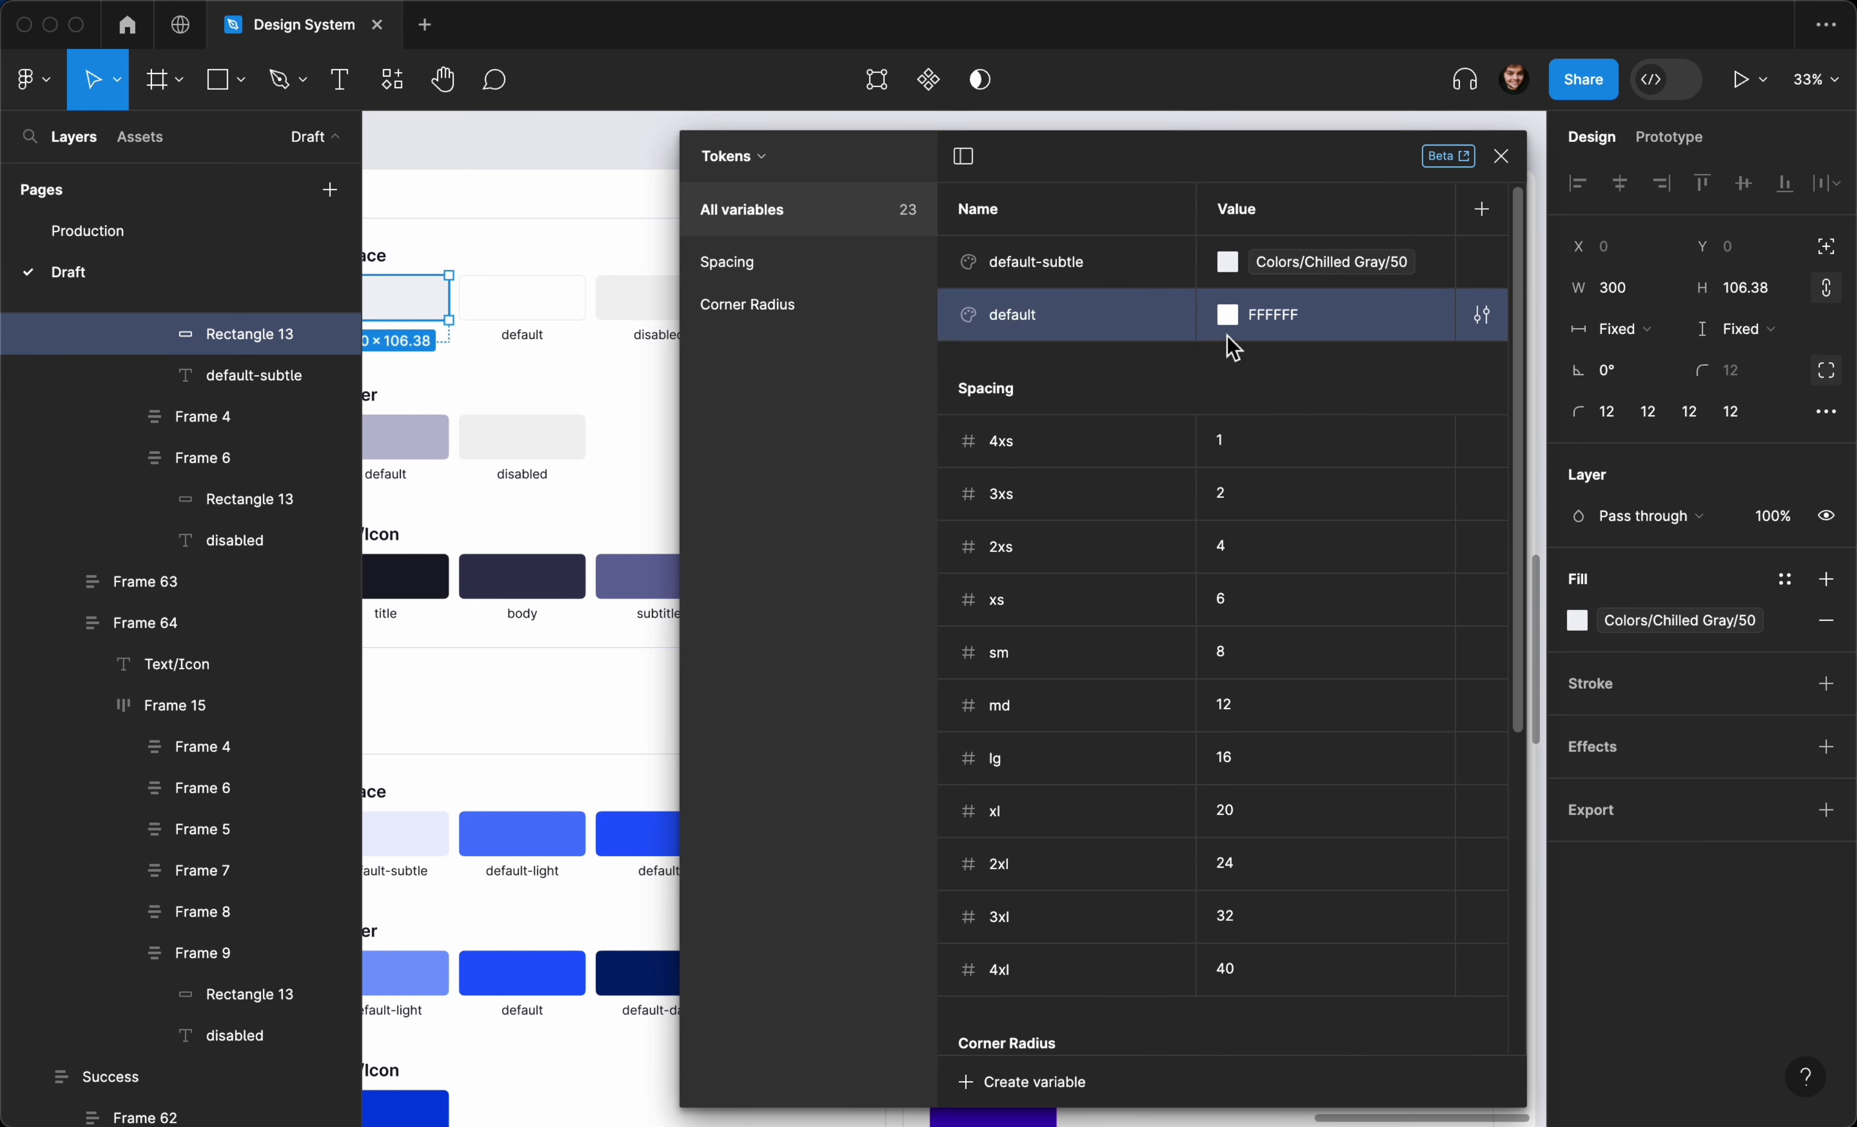
Link the value of the default color variable to the primitive Colors/Charcoal/50
left_click(1228, 316)
left_click(1337, 353)
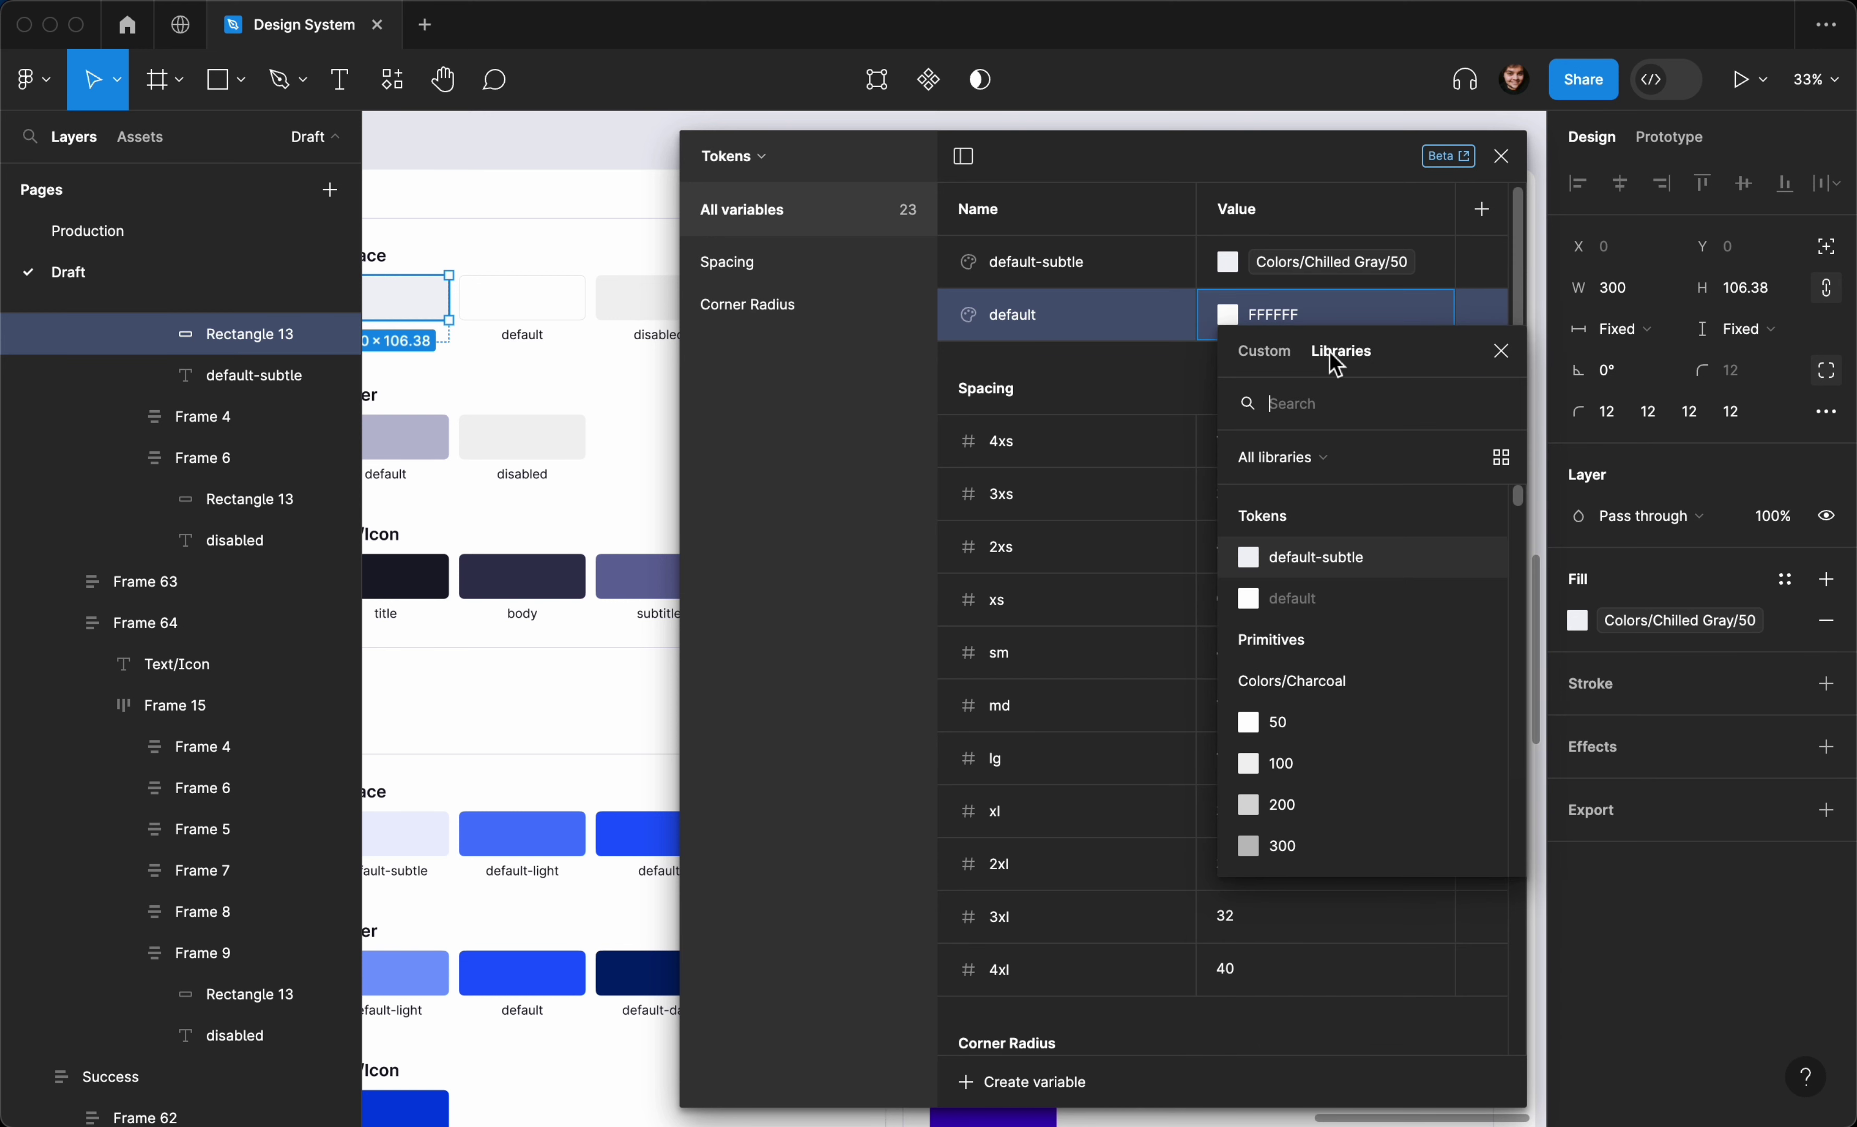
type("char")
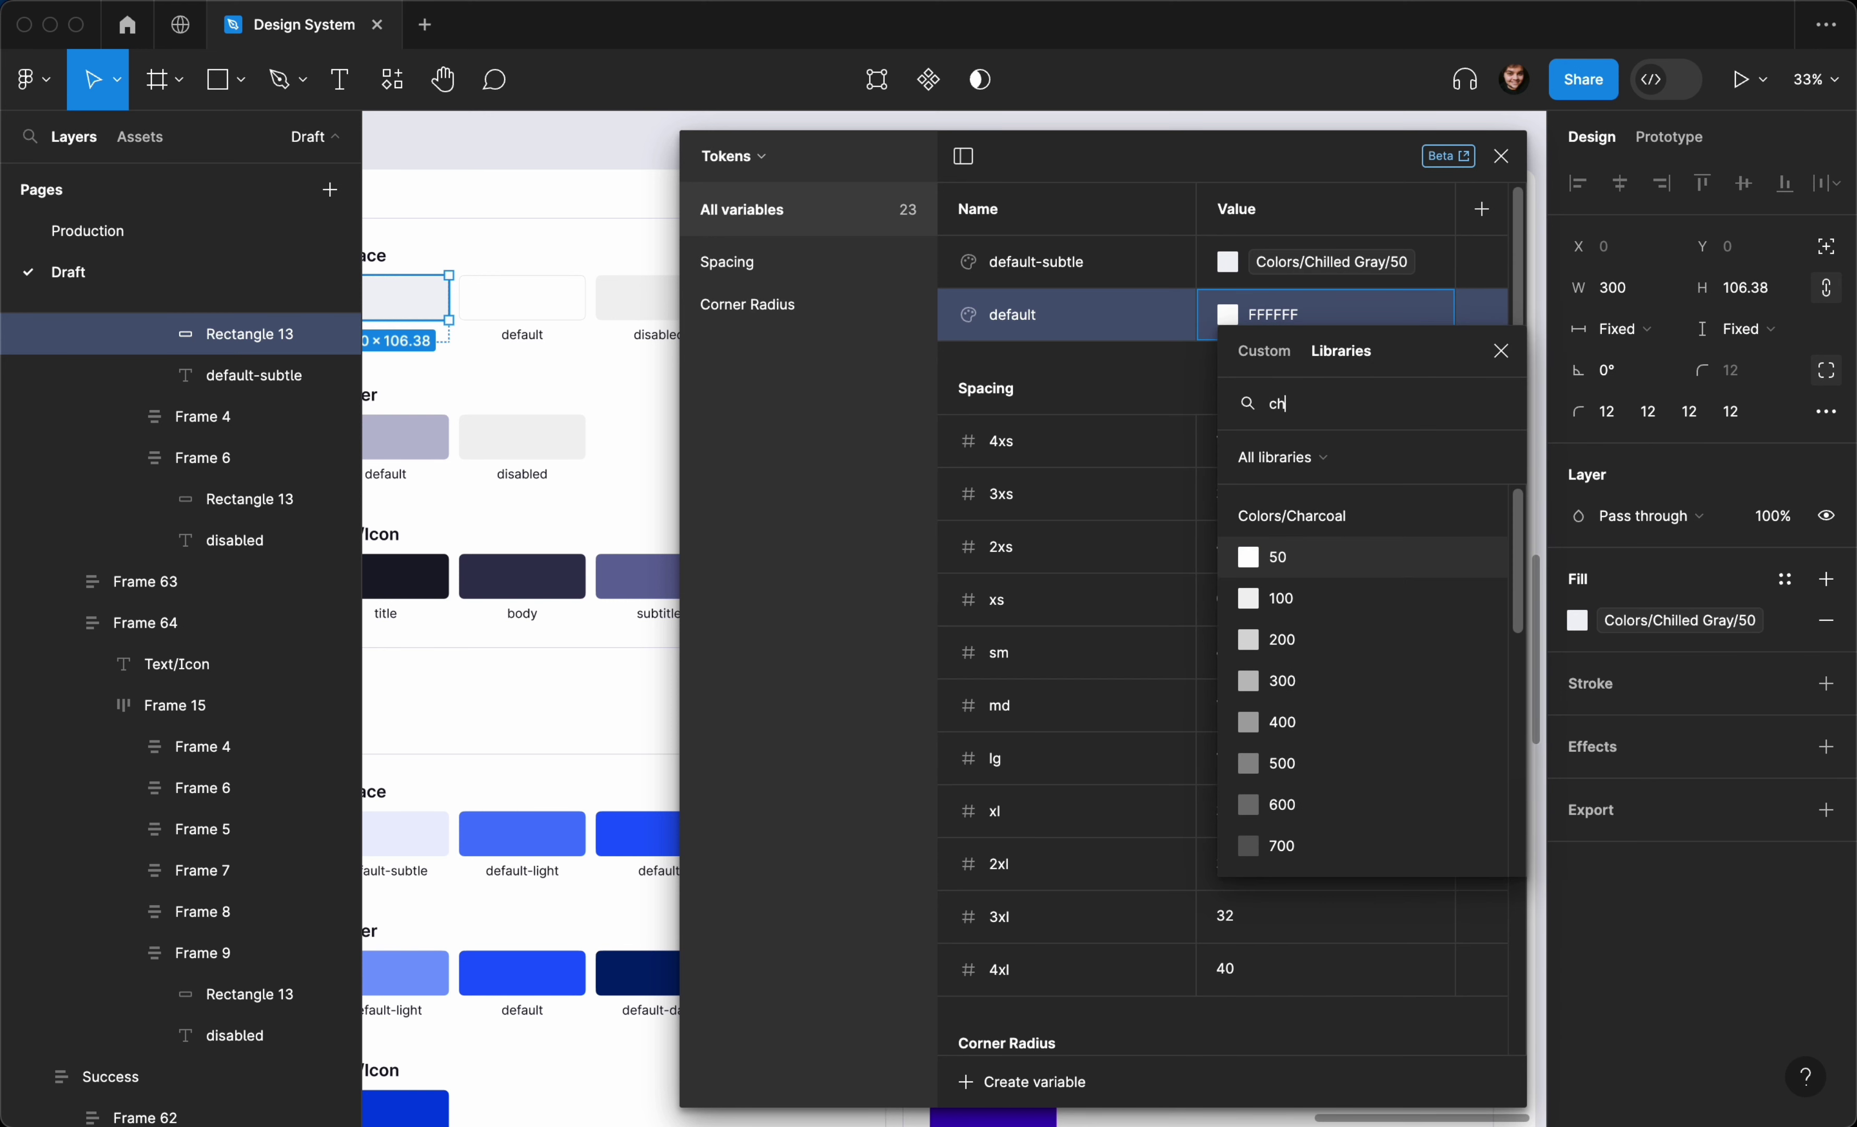
left_click(1260, 565)
left_click(532, 185)
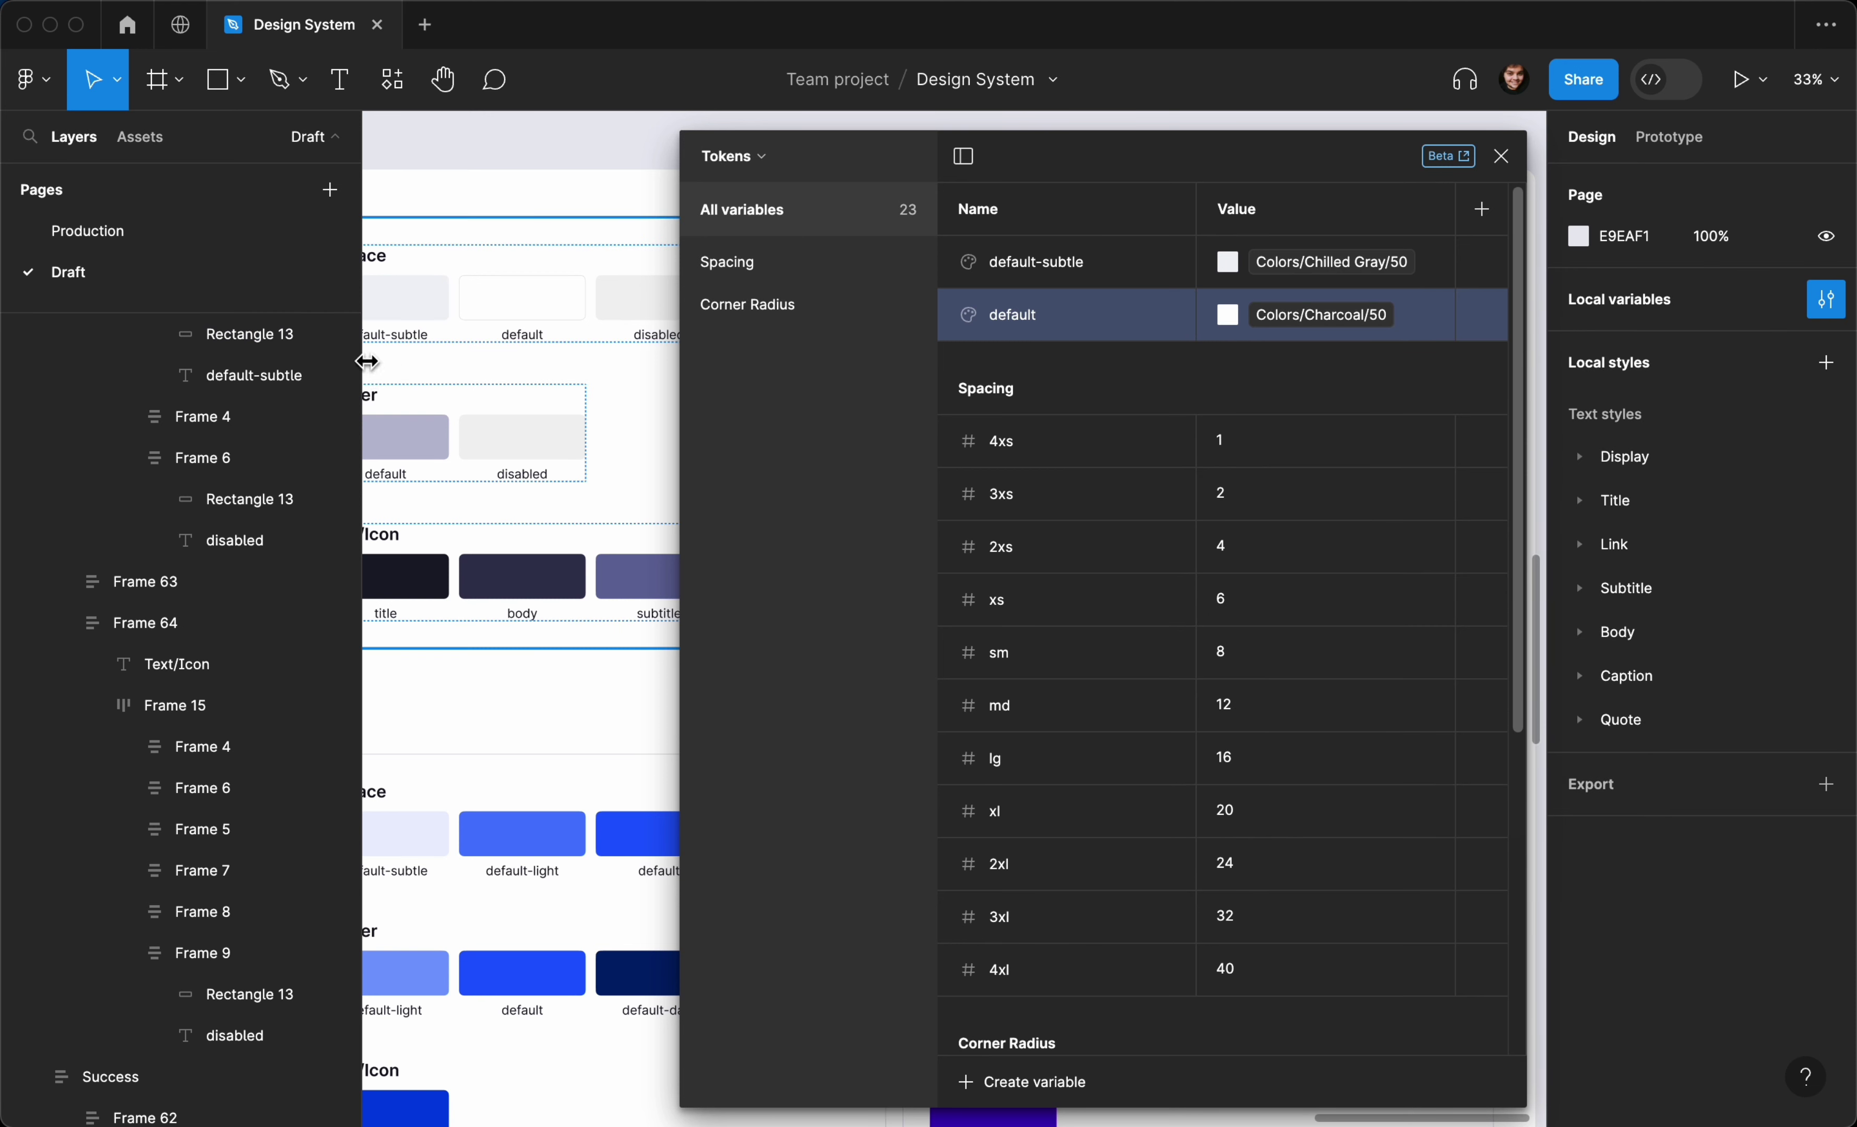
Uncover the Grayscale swatches beside the variables window and create a third color variable named disabled
left_click_drag(367, 362, 310, 365)
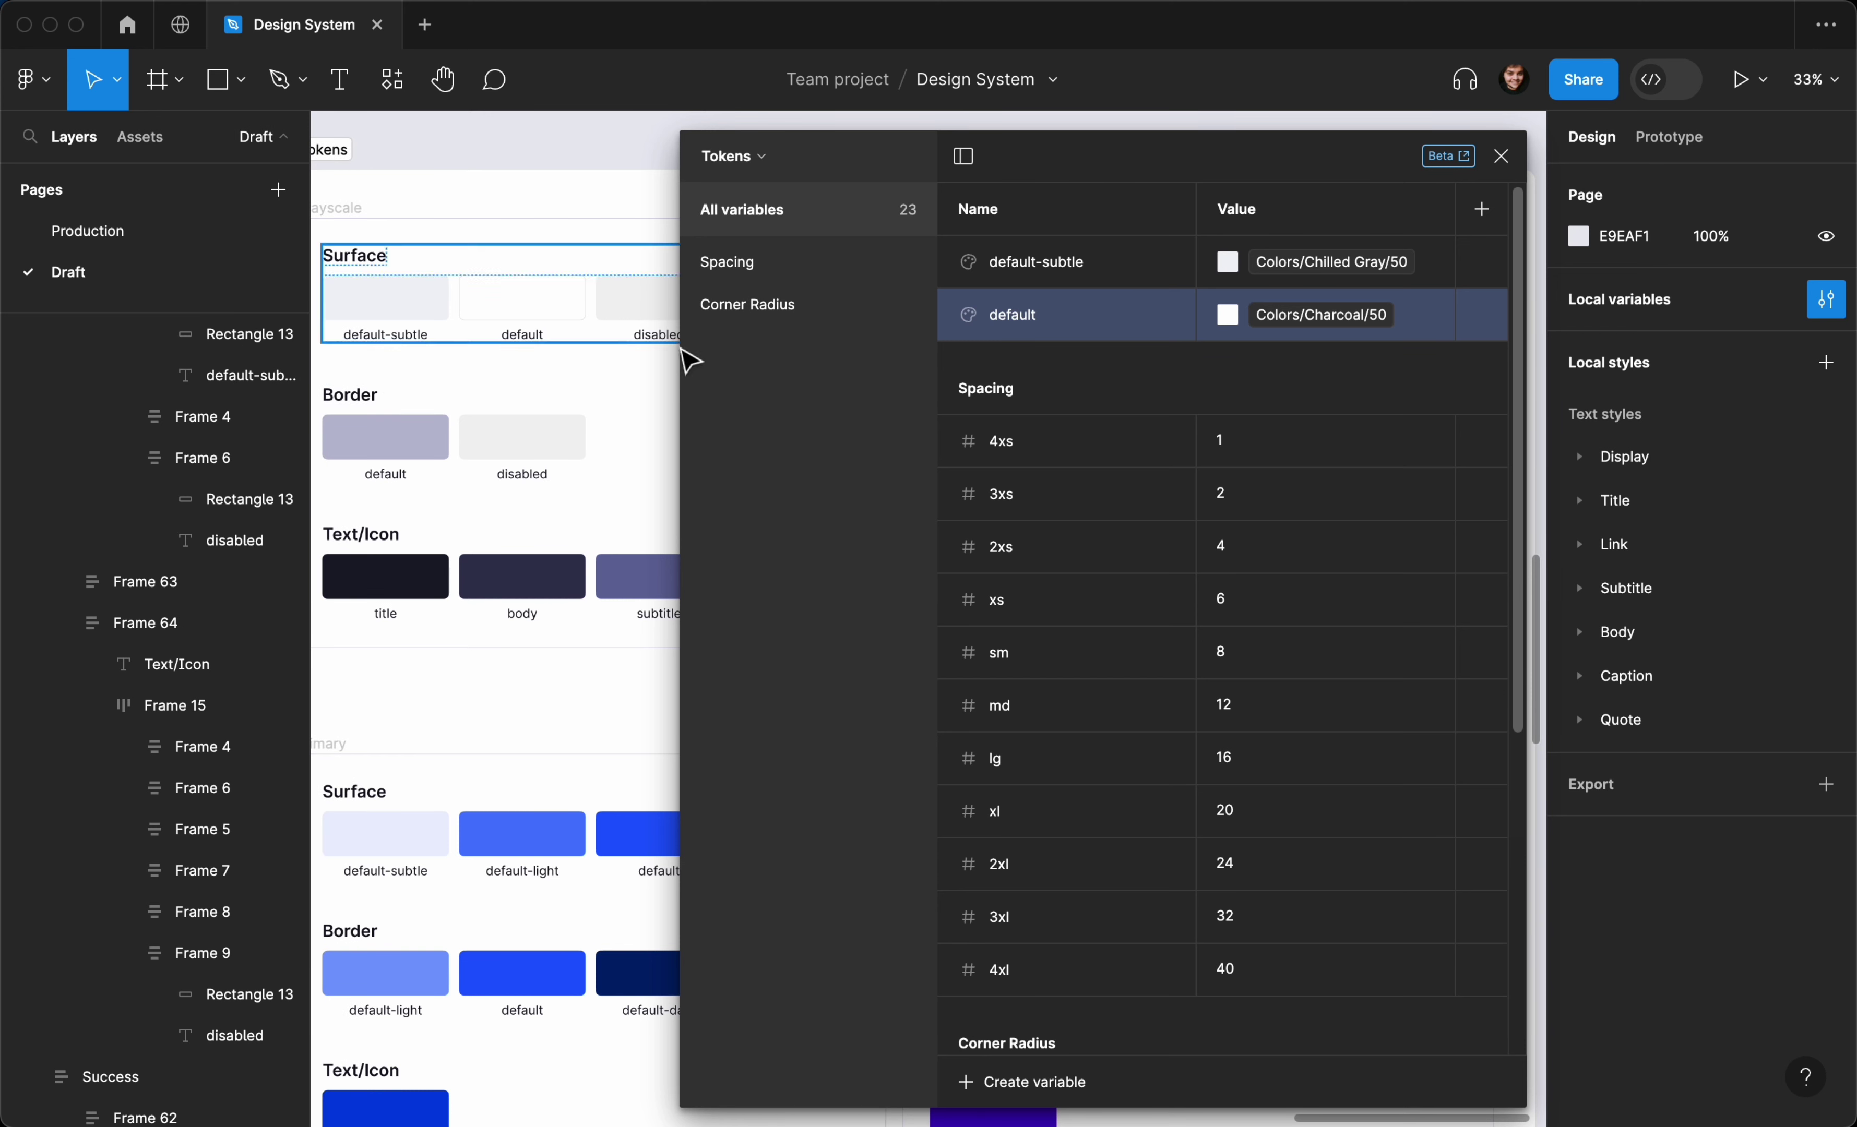
left_click_drag(1168, 161, 1472, 146)
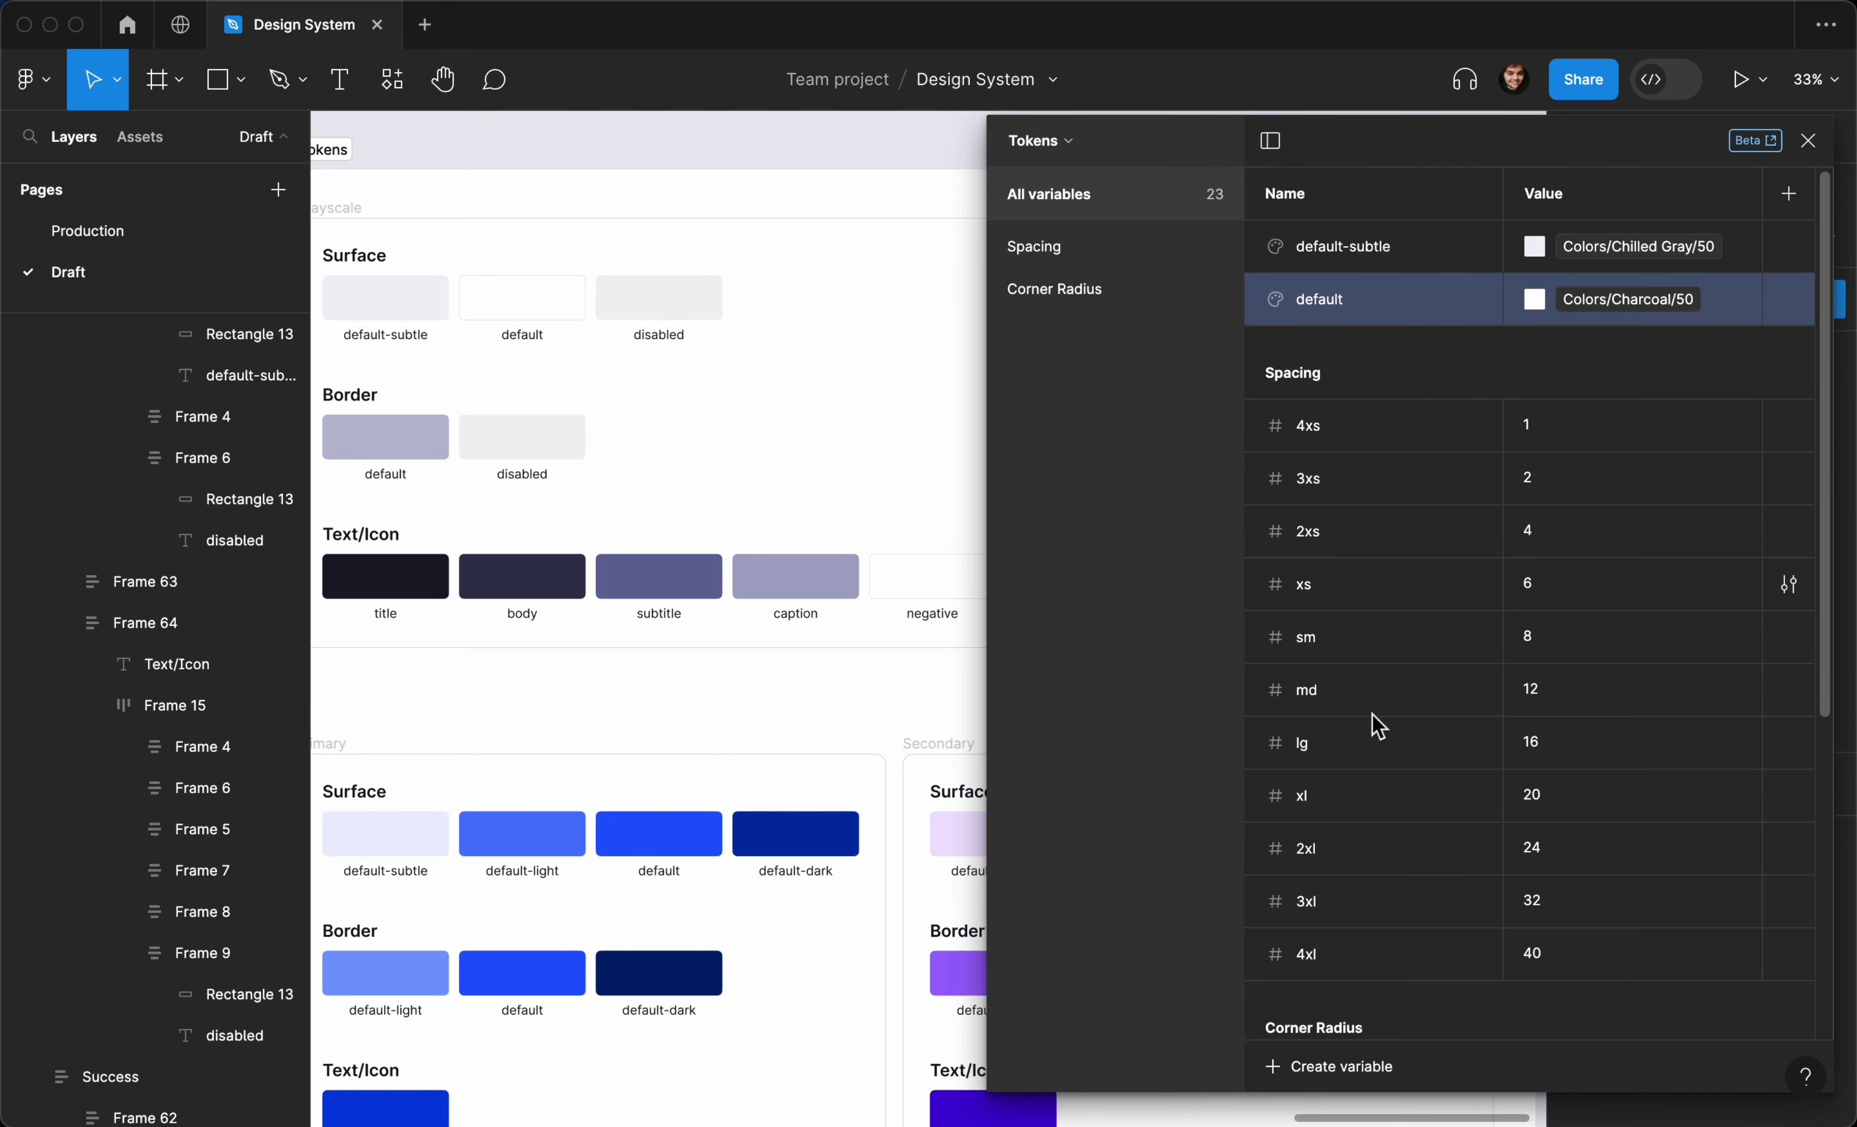
left_click(1339, 1065)
left_click(1378, 1012)
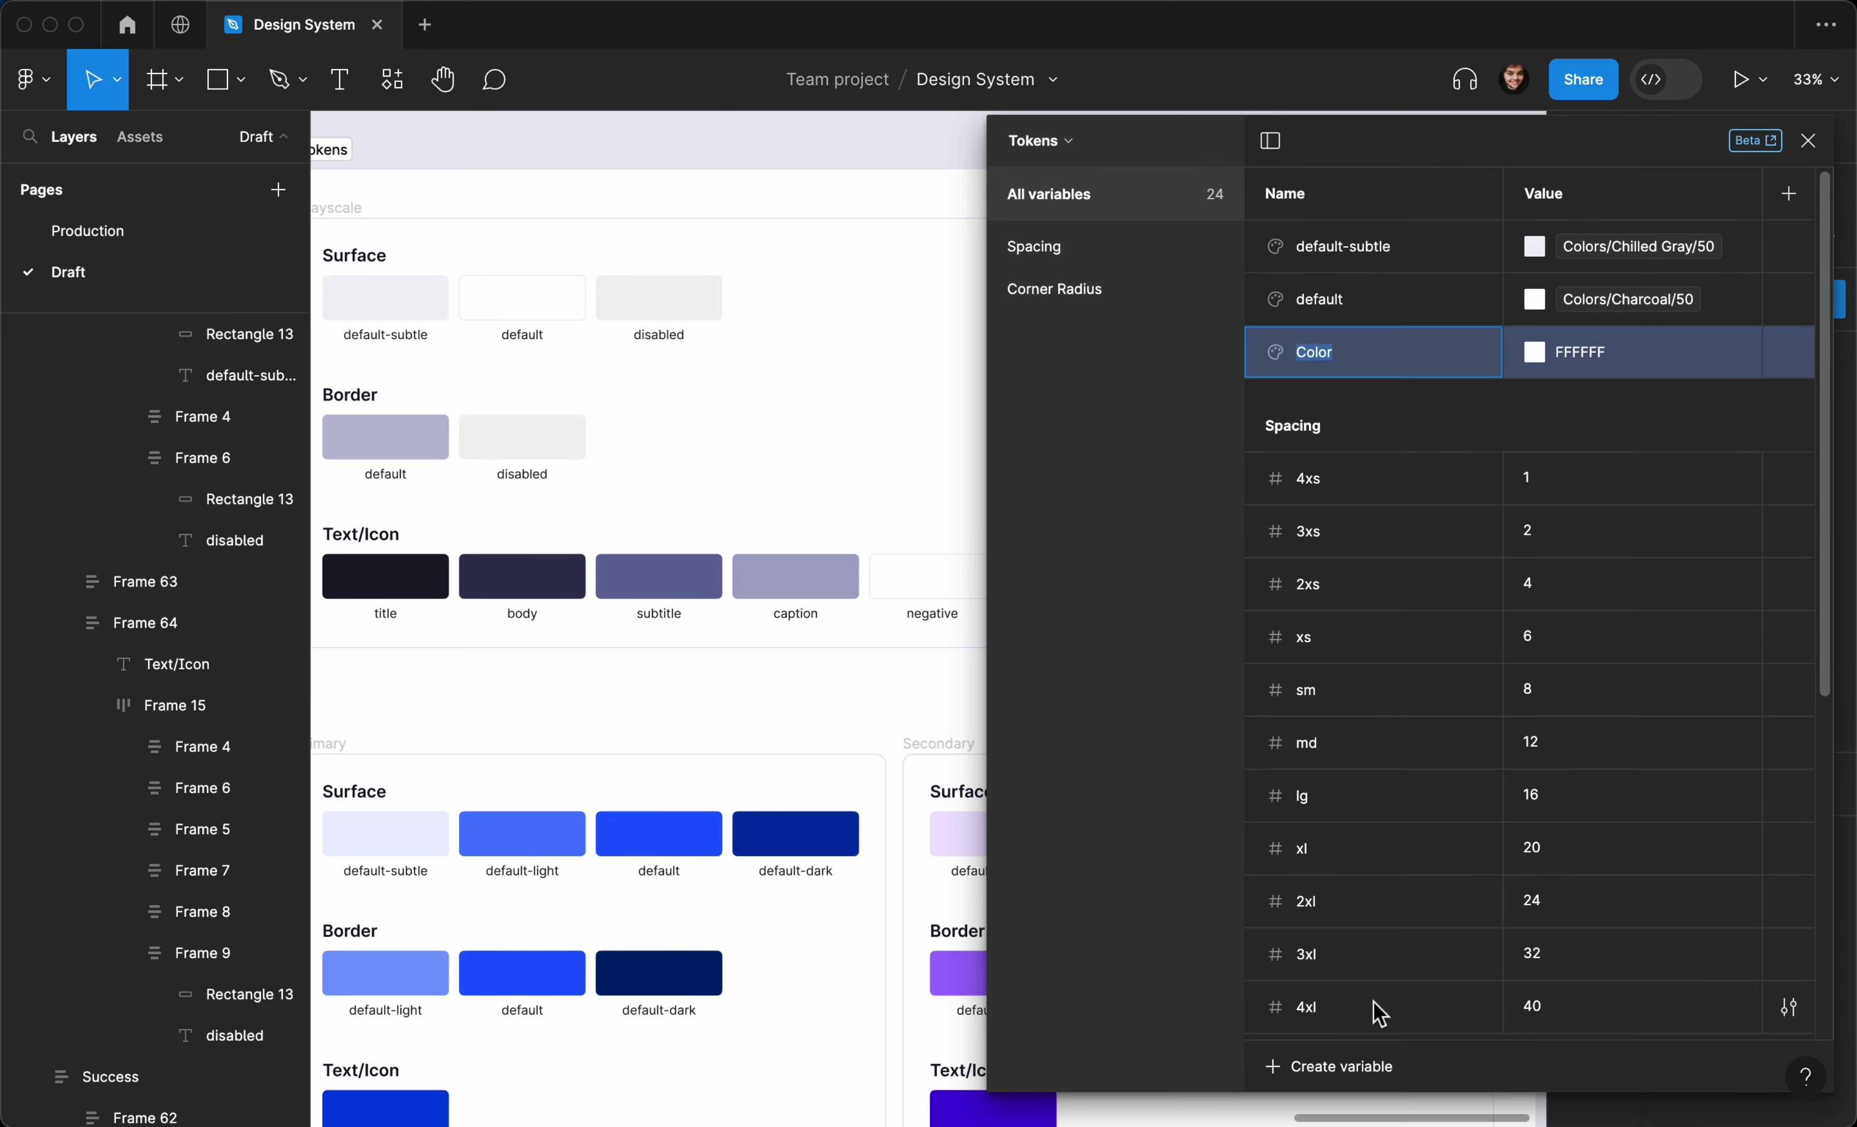
type("disabled")
Link the value of the disabled color variable to Colors/Charcoal/200
left_click(1534, 352)
type("d")
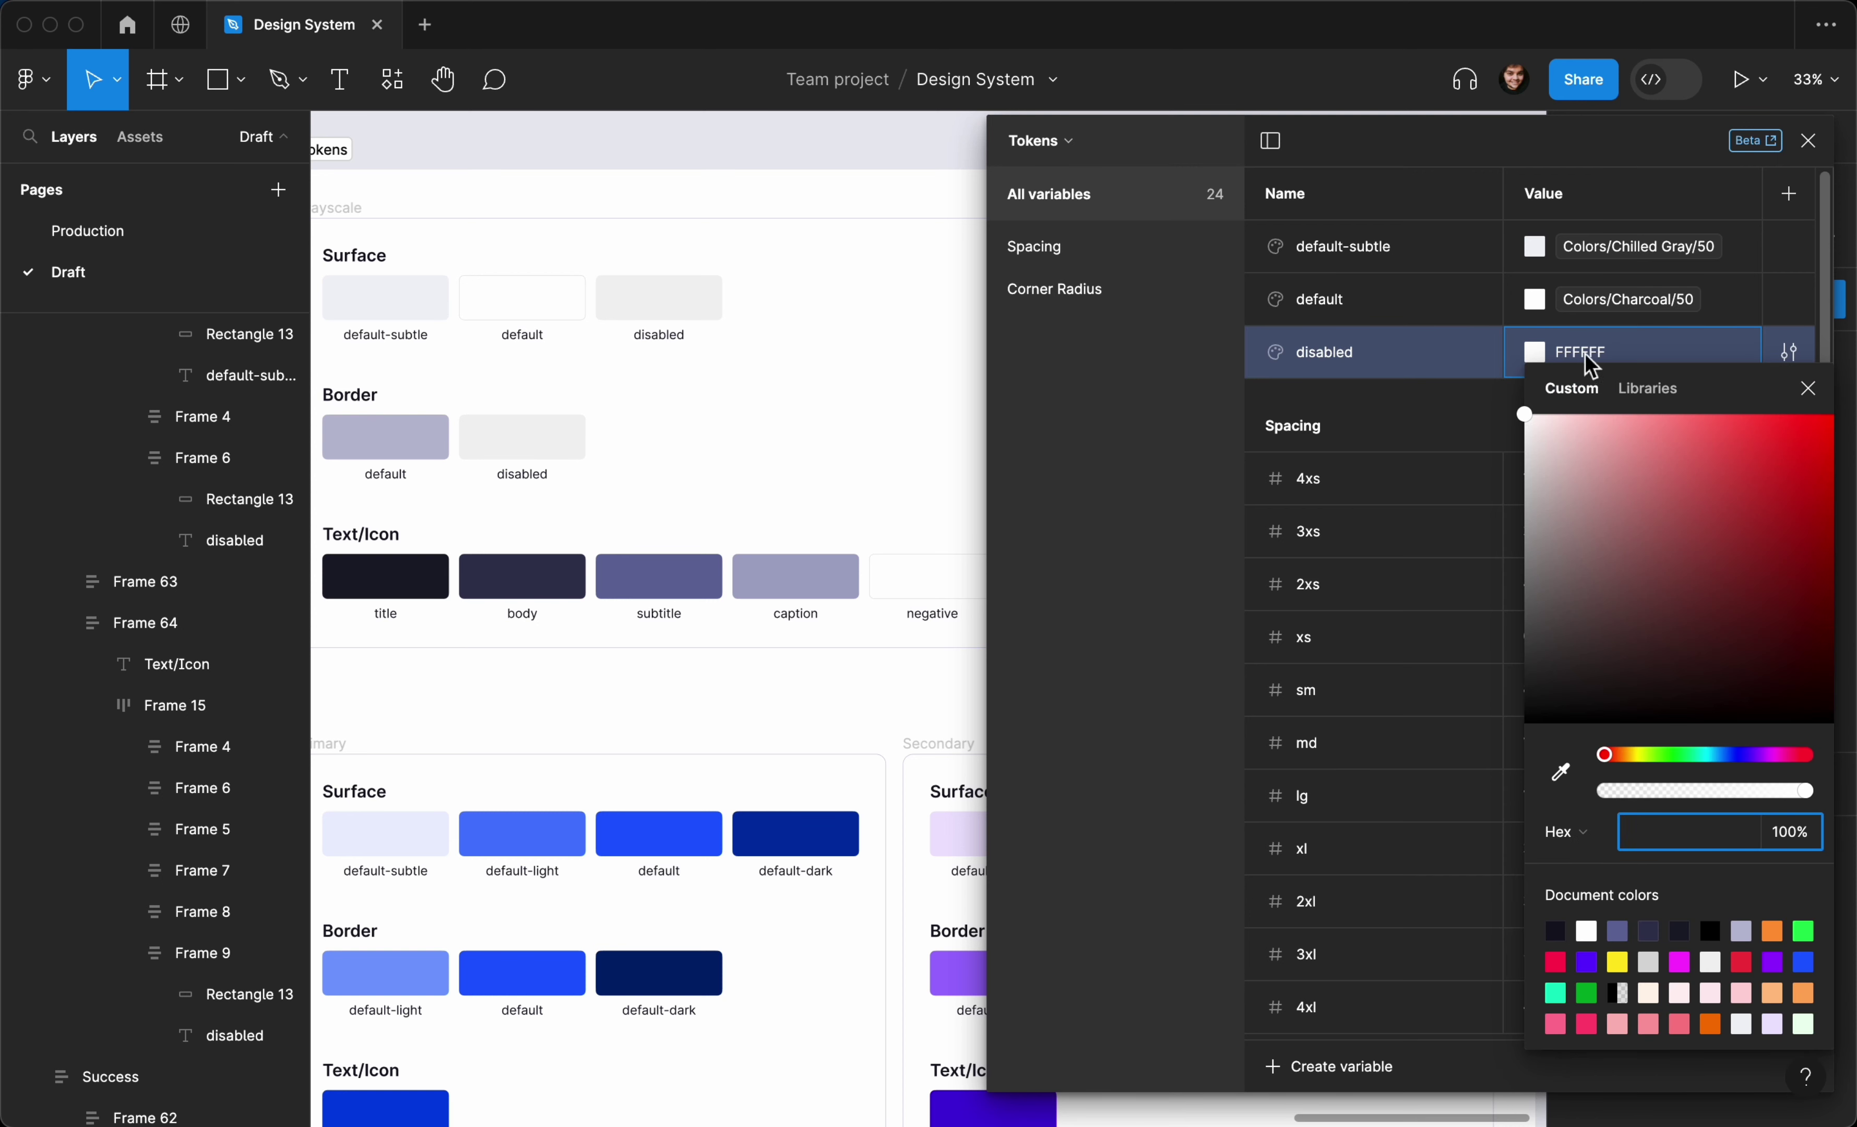
left_click(1640, 388)
type("char")
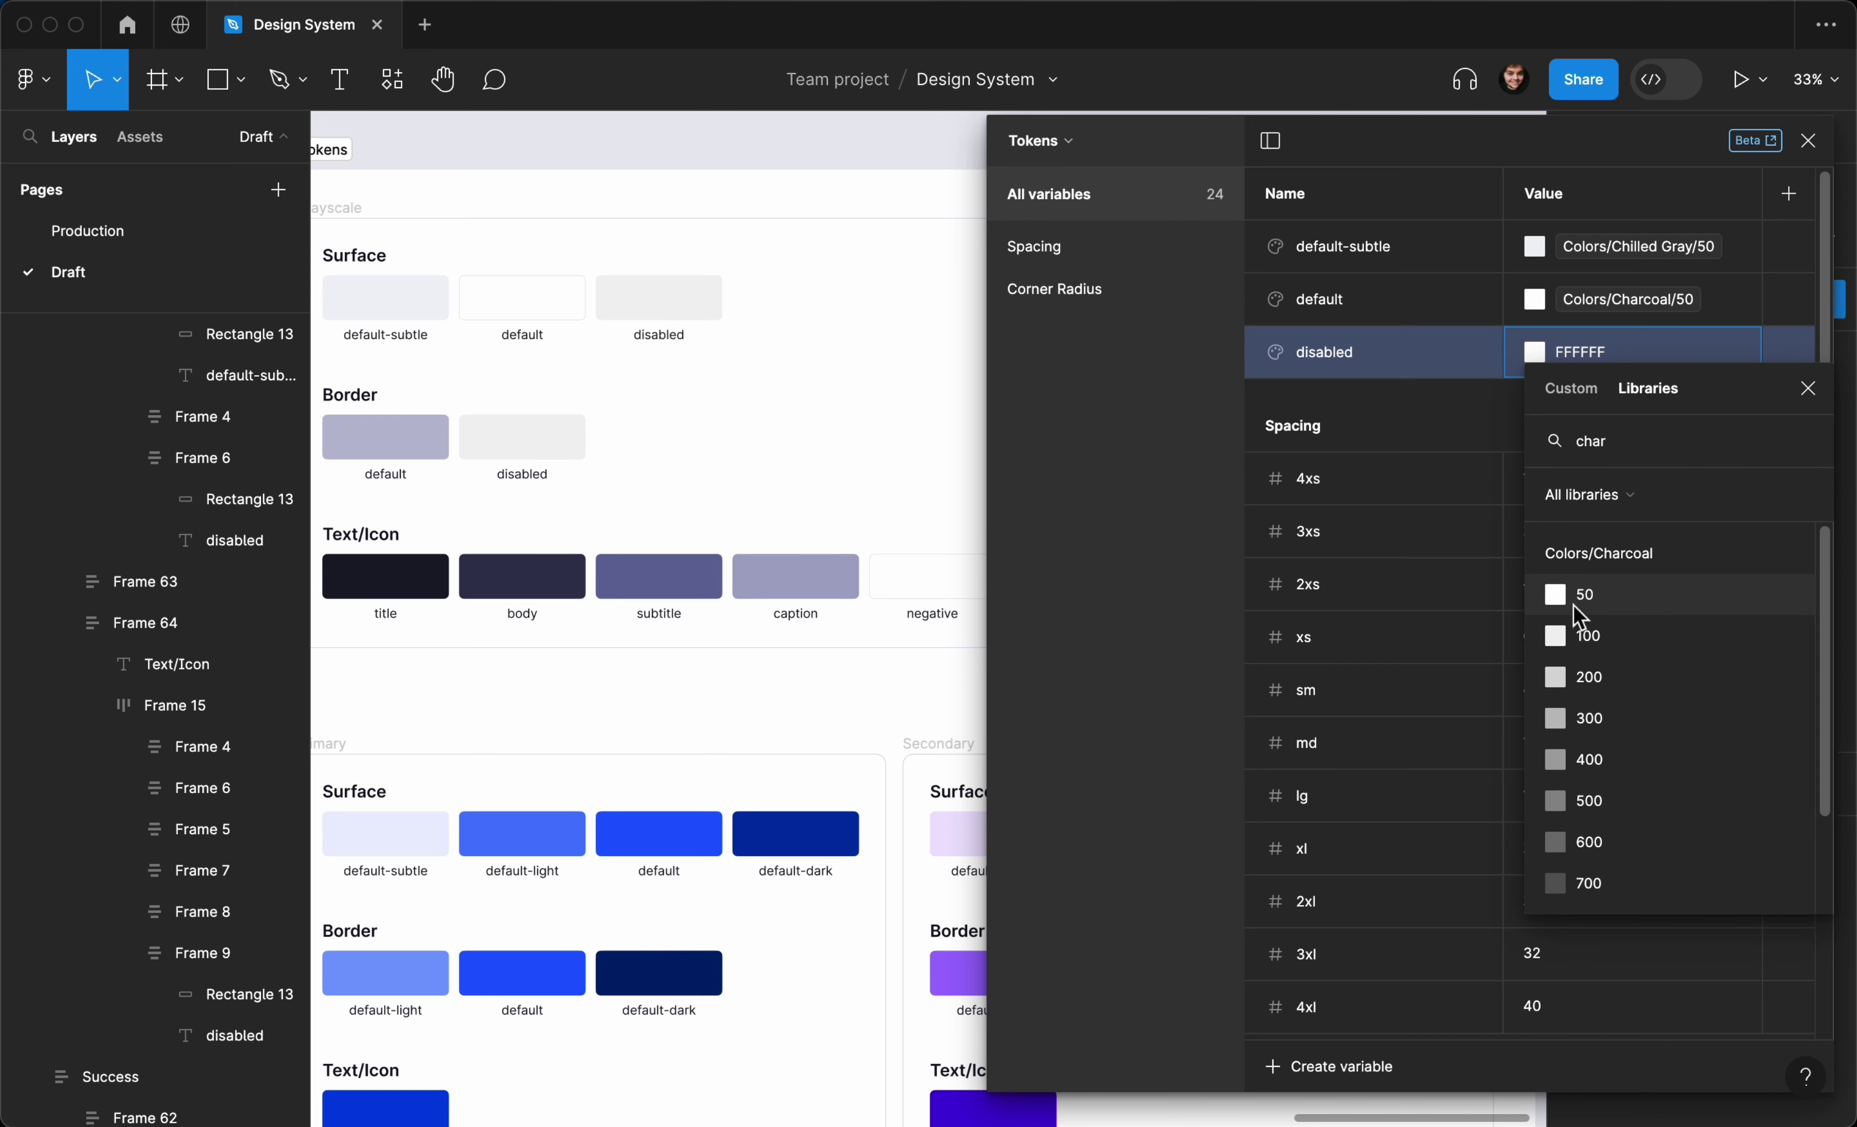
left_click(1579, 677)
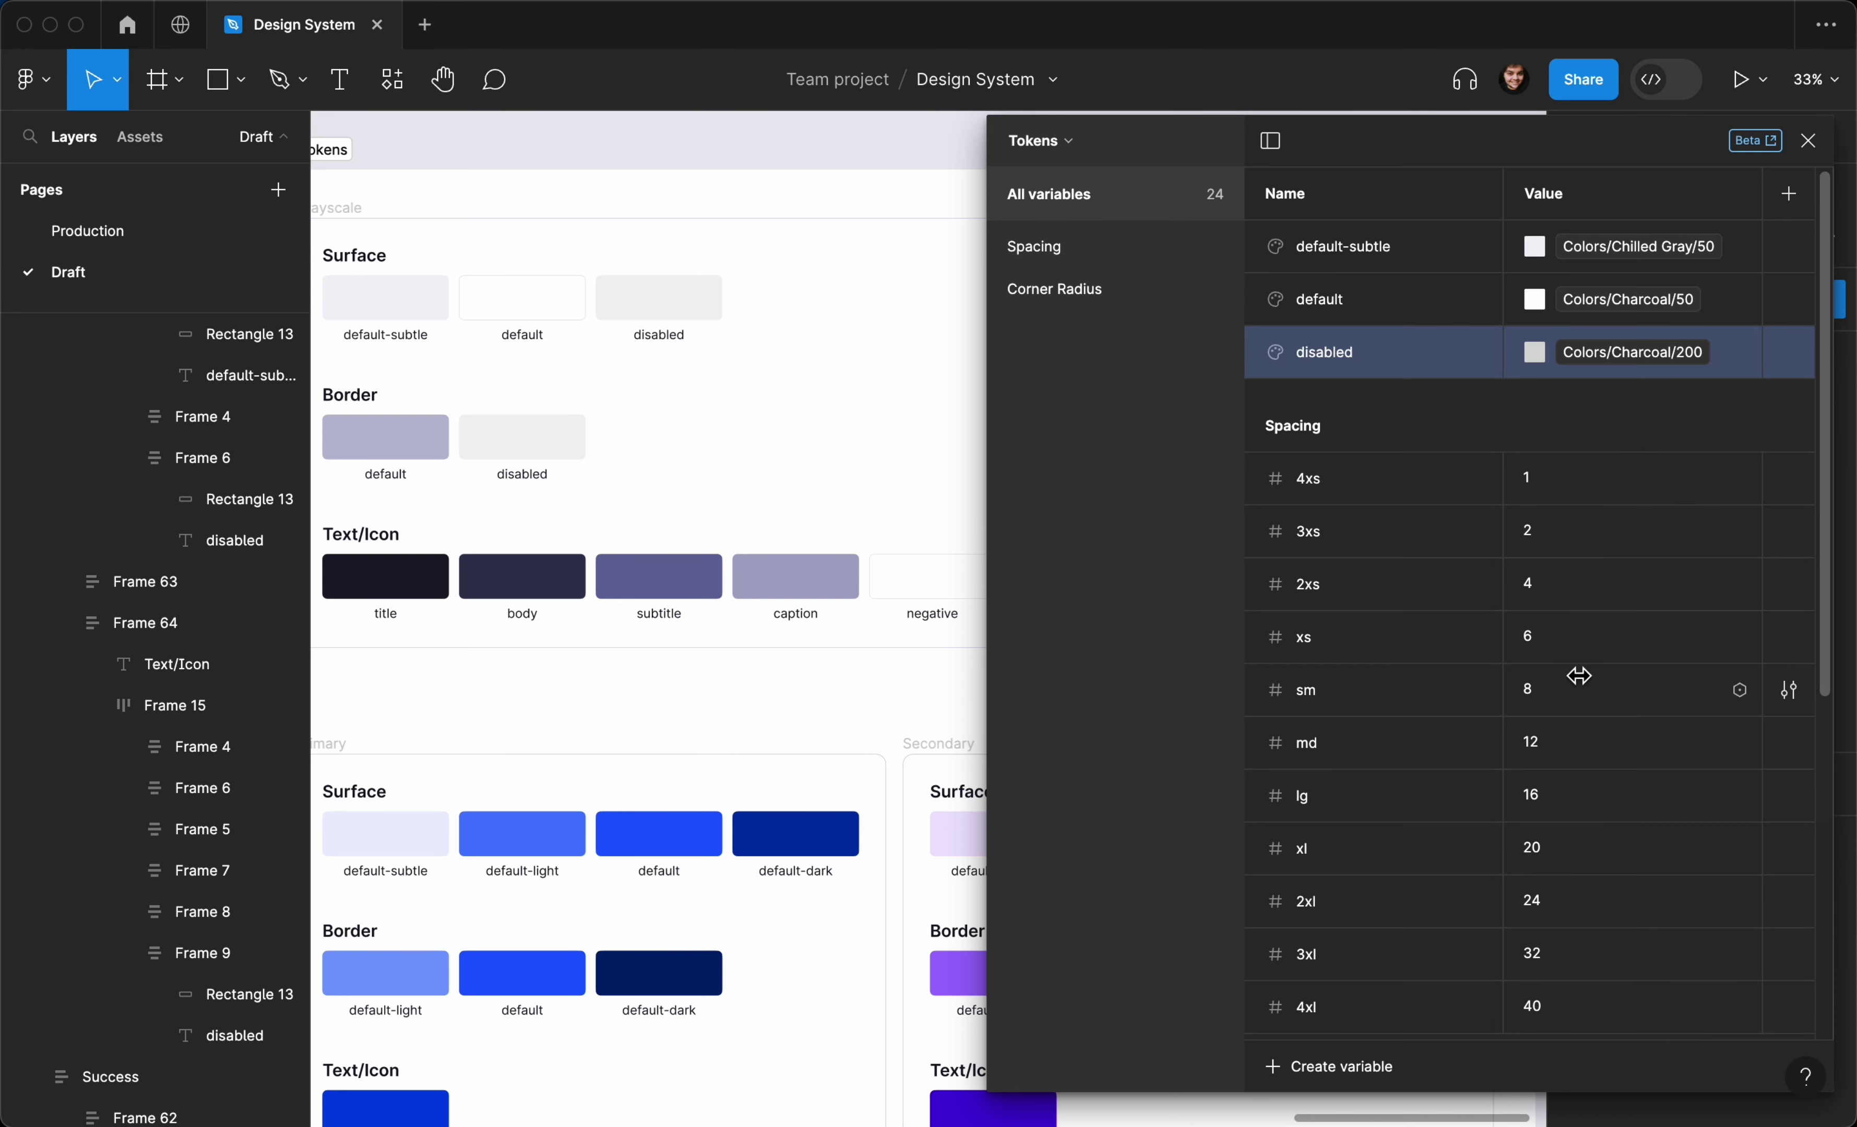
Check the fill of the Grayscale Surface disabled swatch and relink the disabled variable to Colors/Charcoal/100
left_click(702, 300)
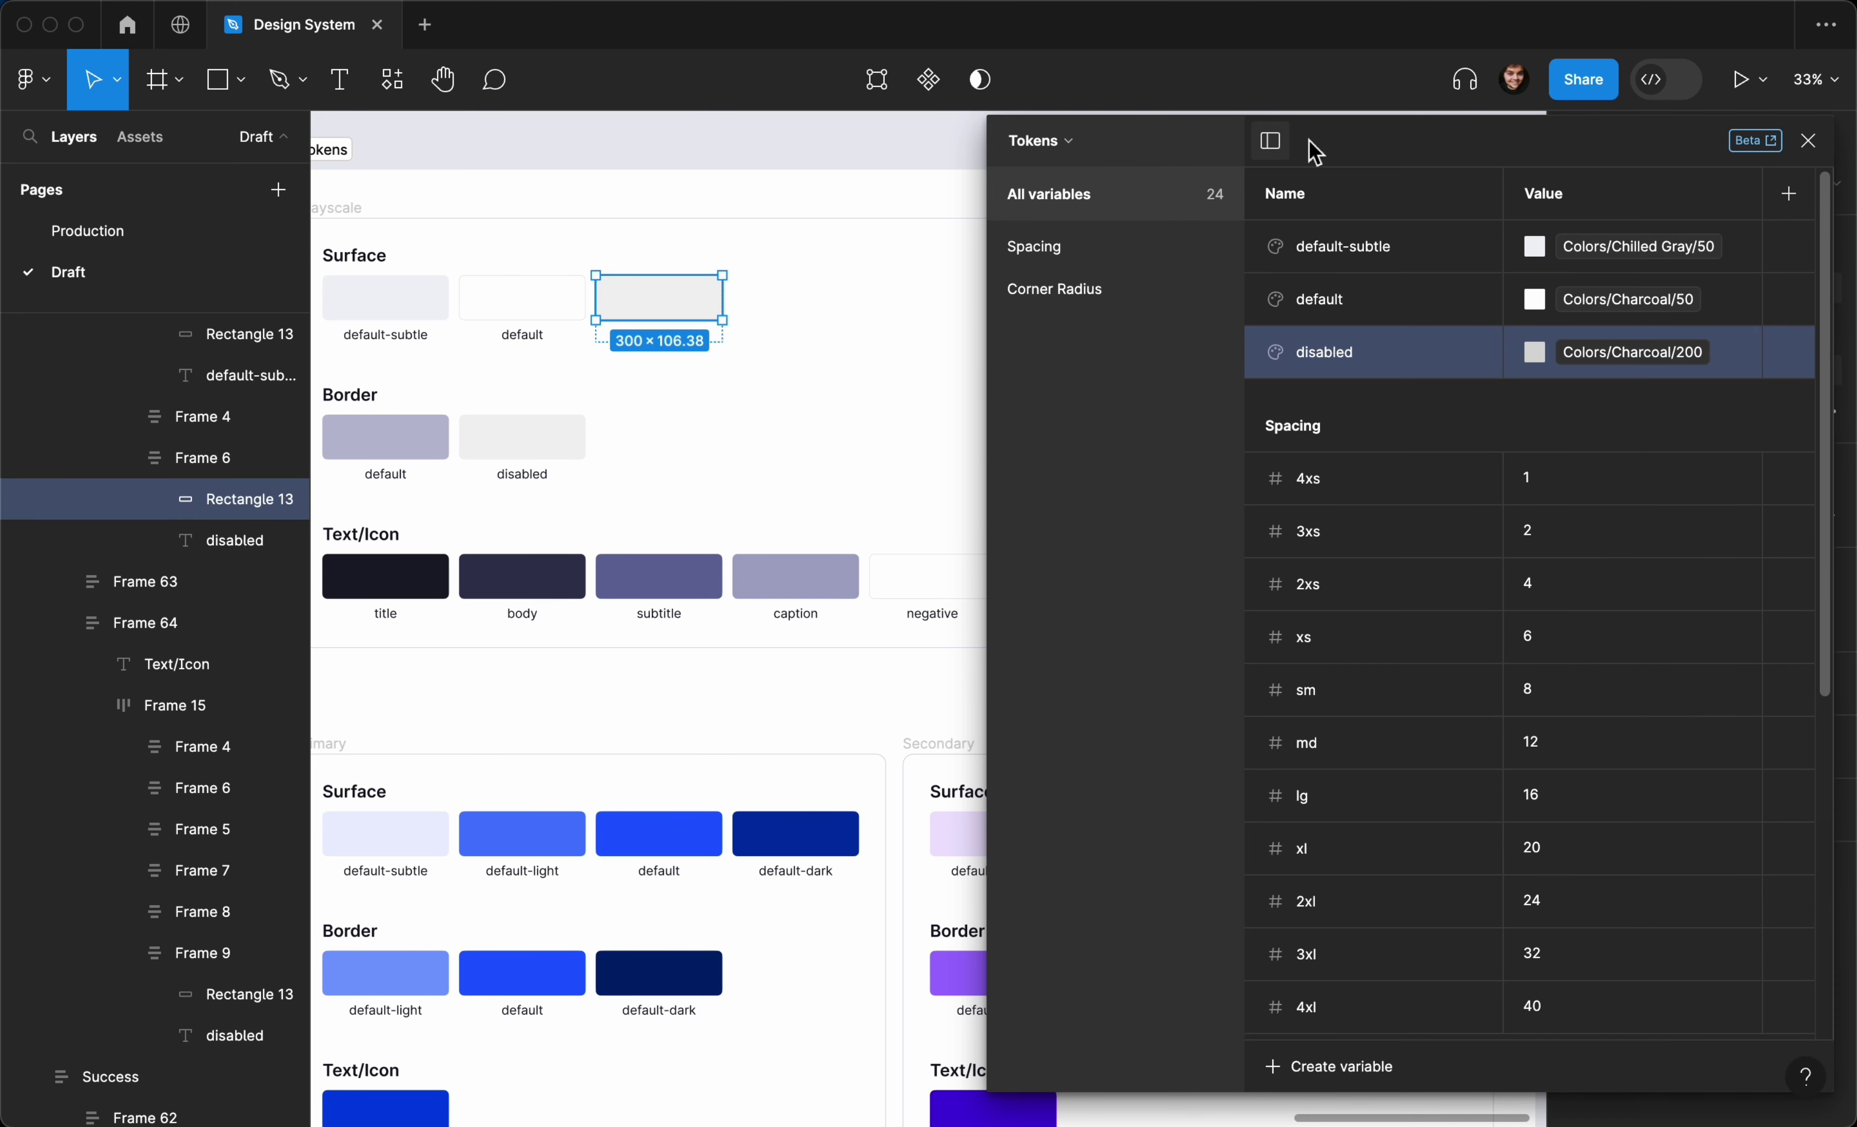
left_click_drag(1318, 145, 1168, 151)
key("Escape")
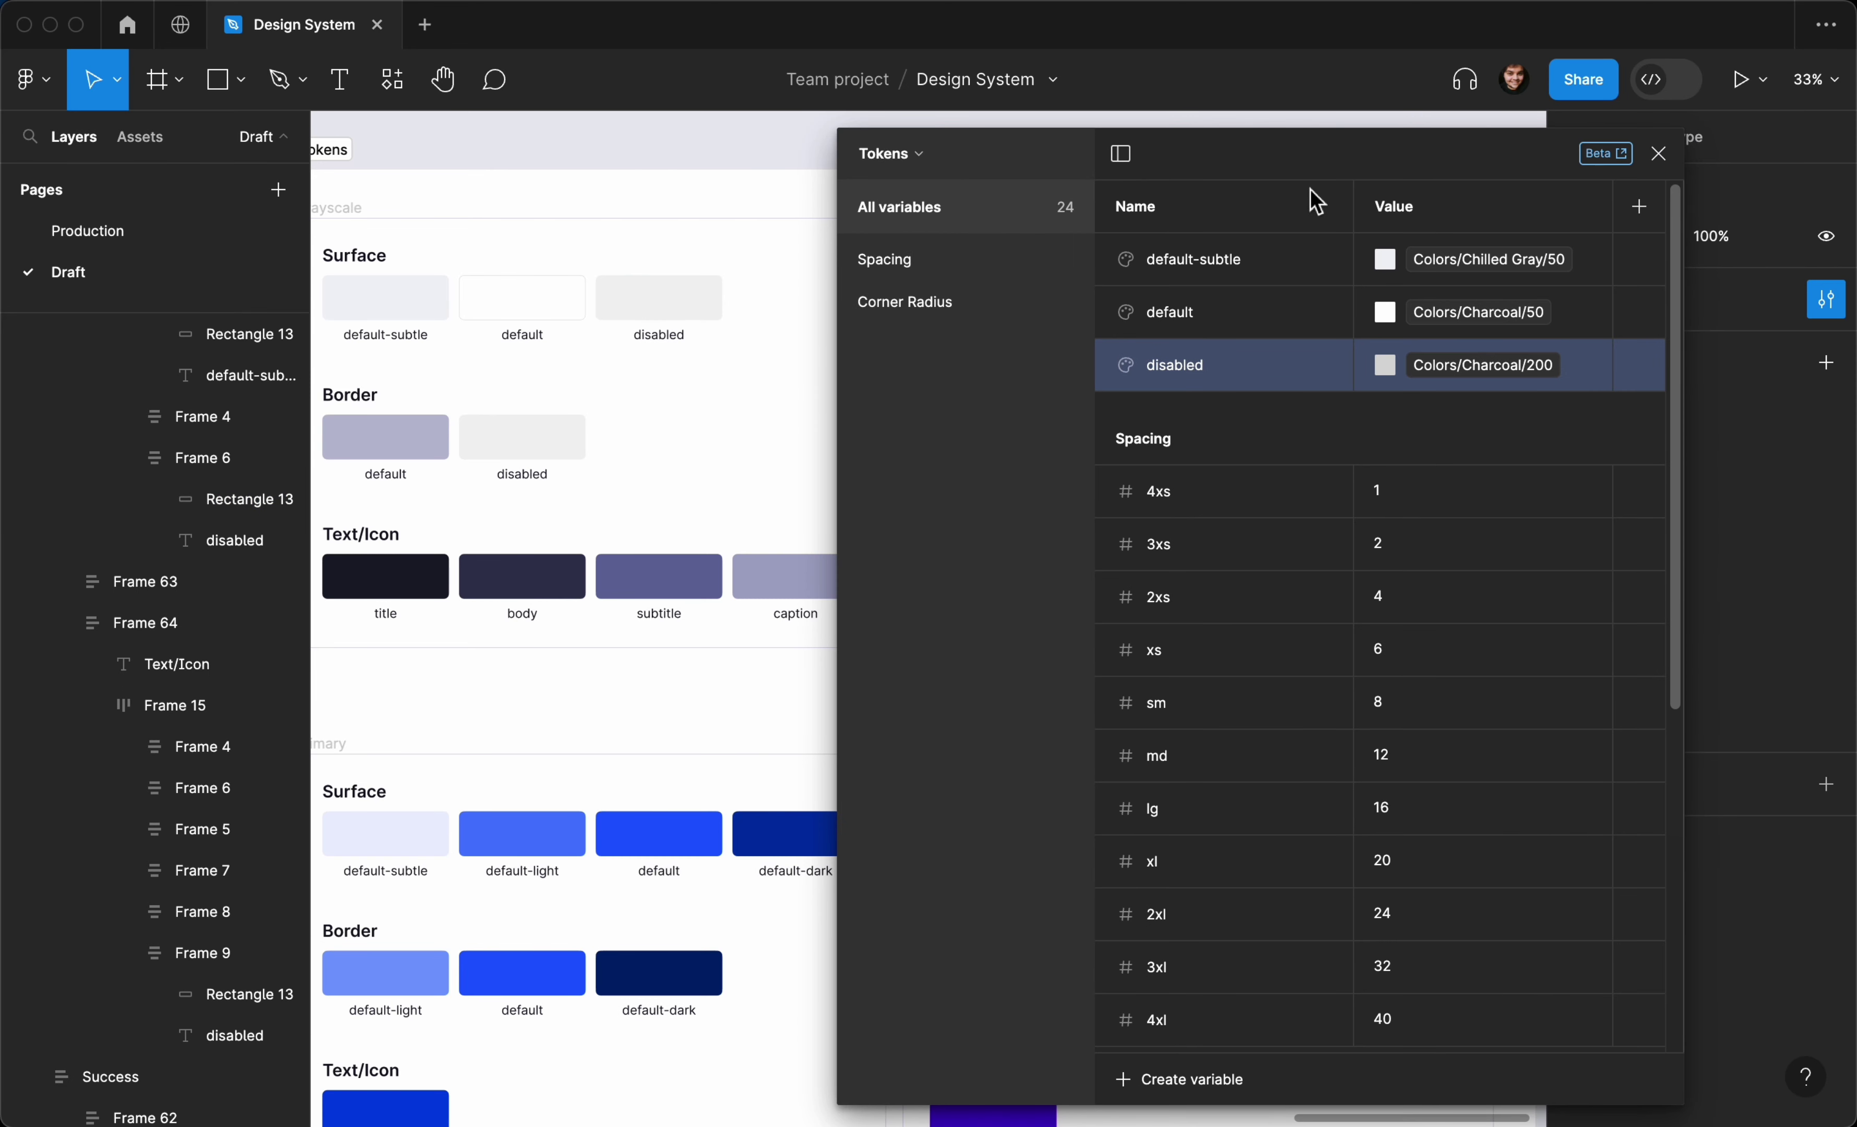
left_click(1390, 369)
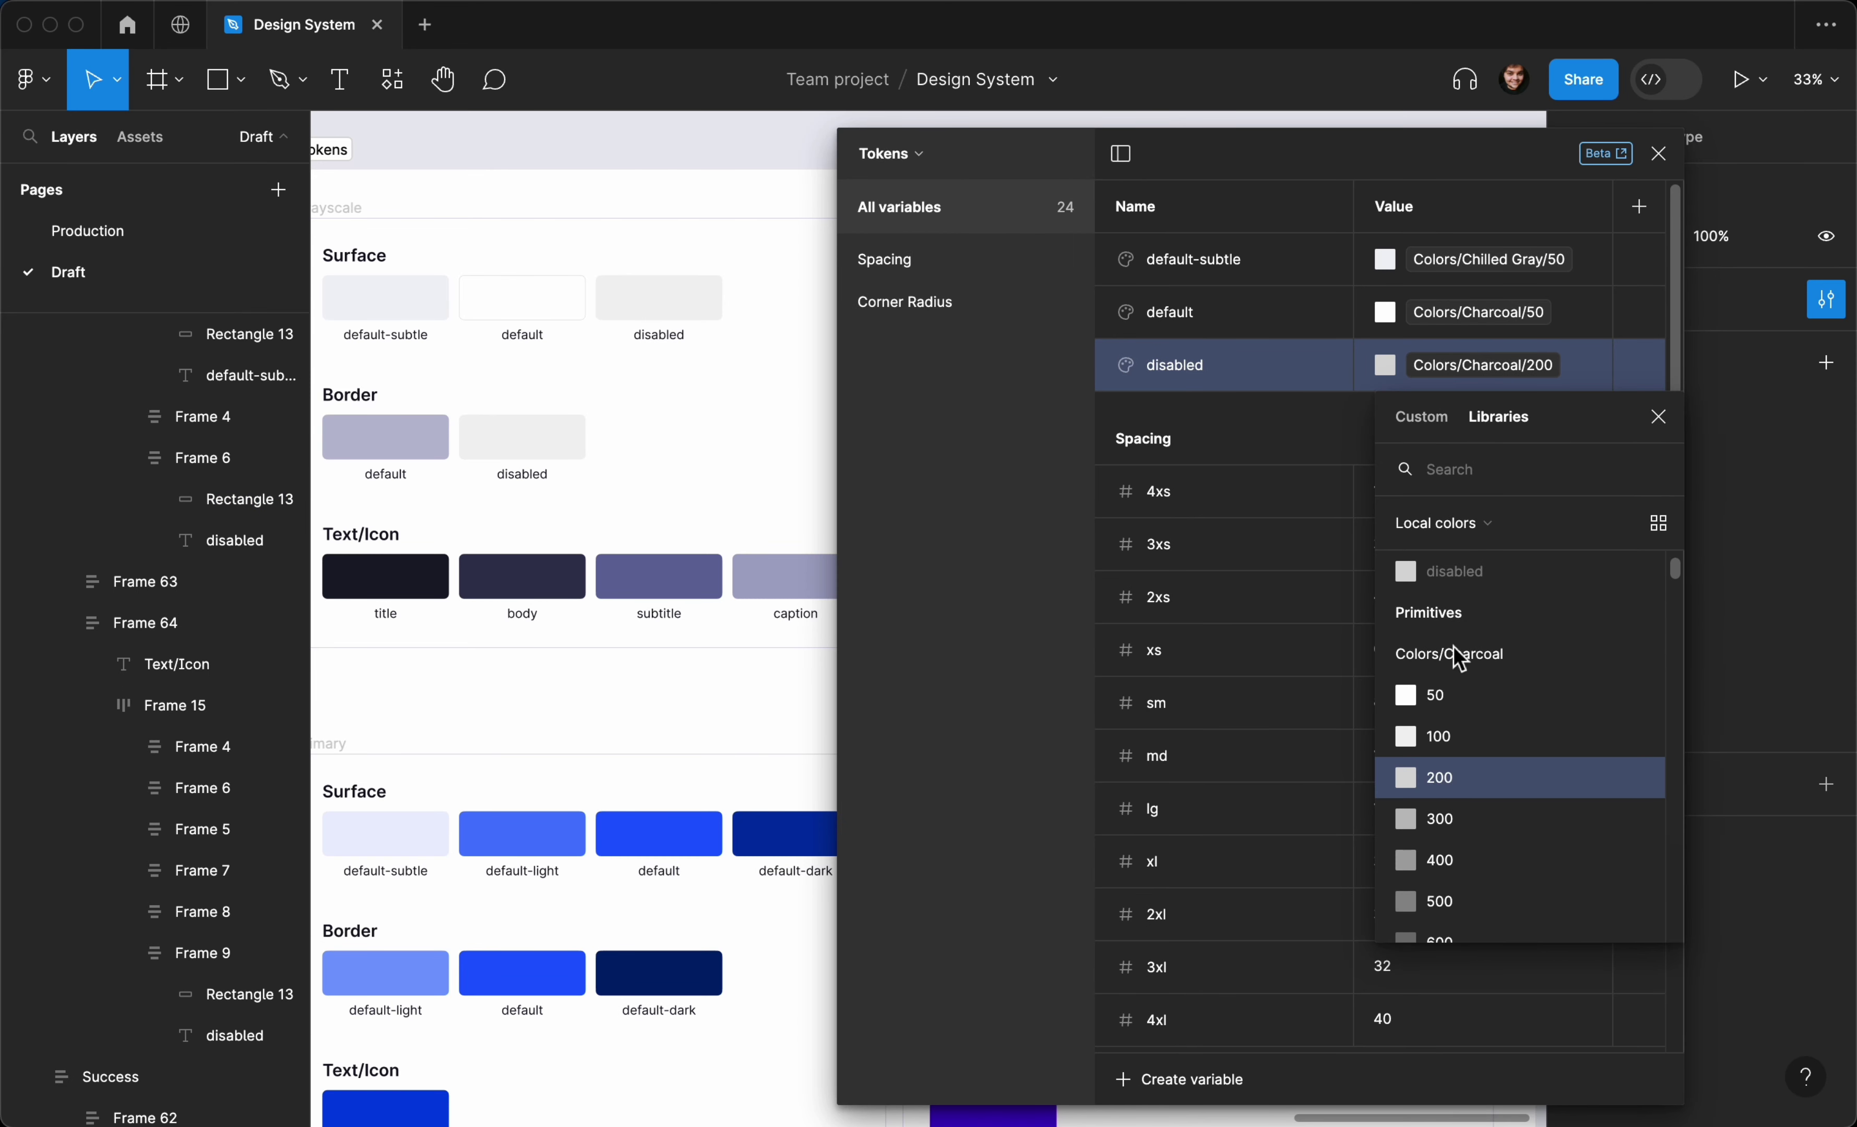
left_click(1449, 733)
left_click_drag(1309, 157, 1464, 142)
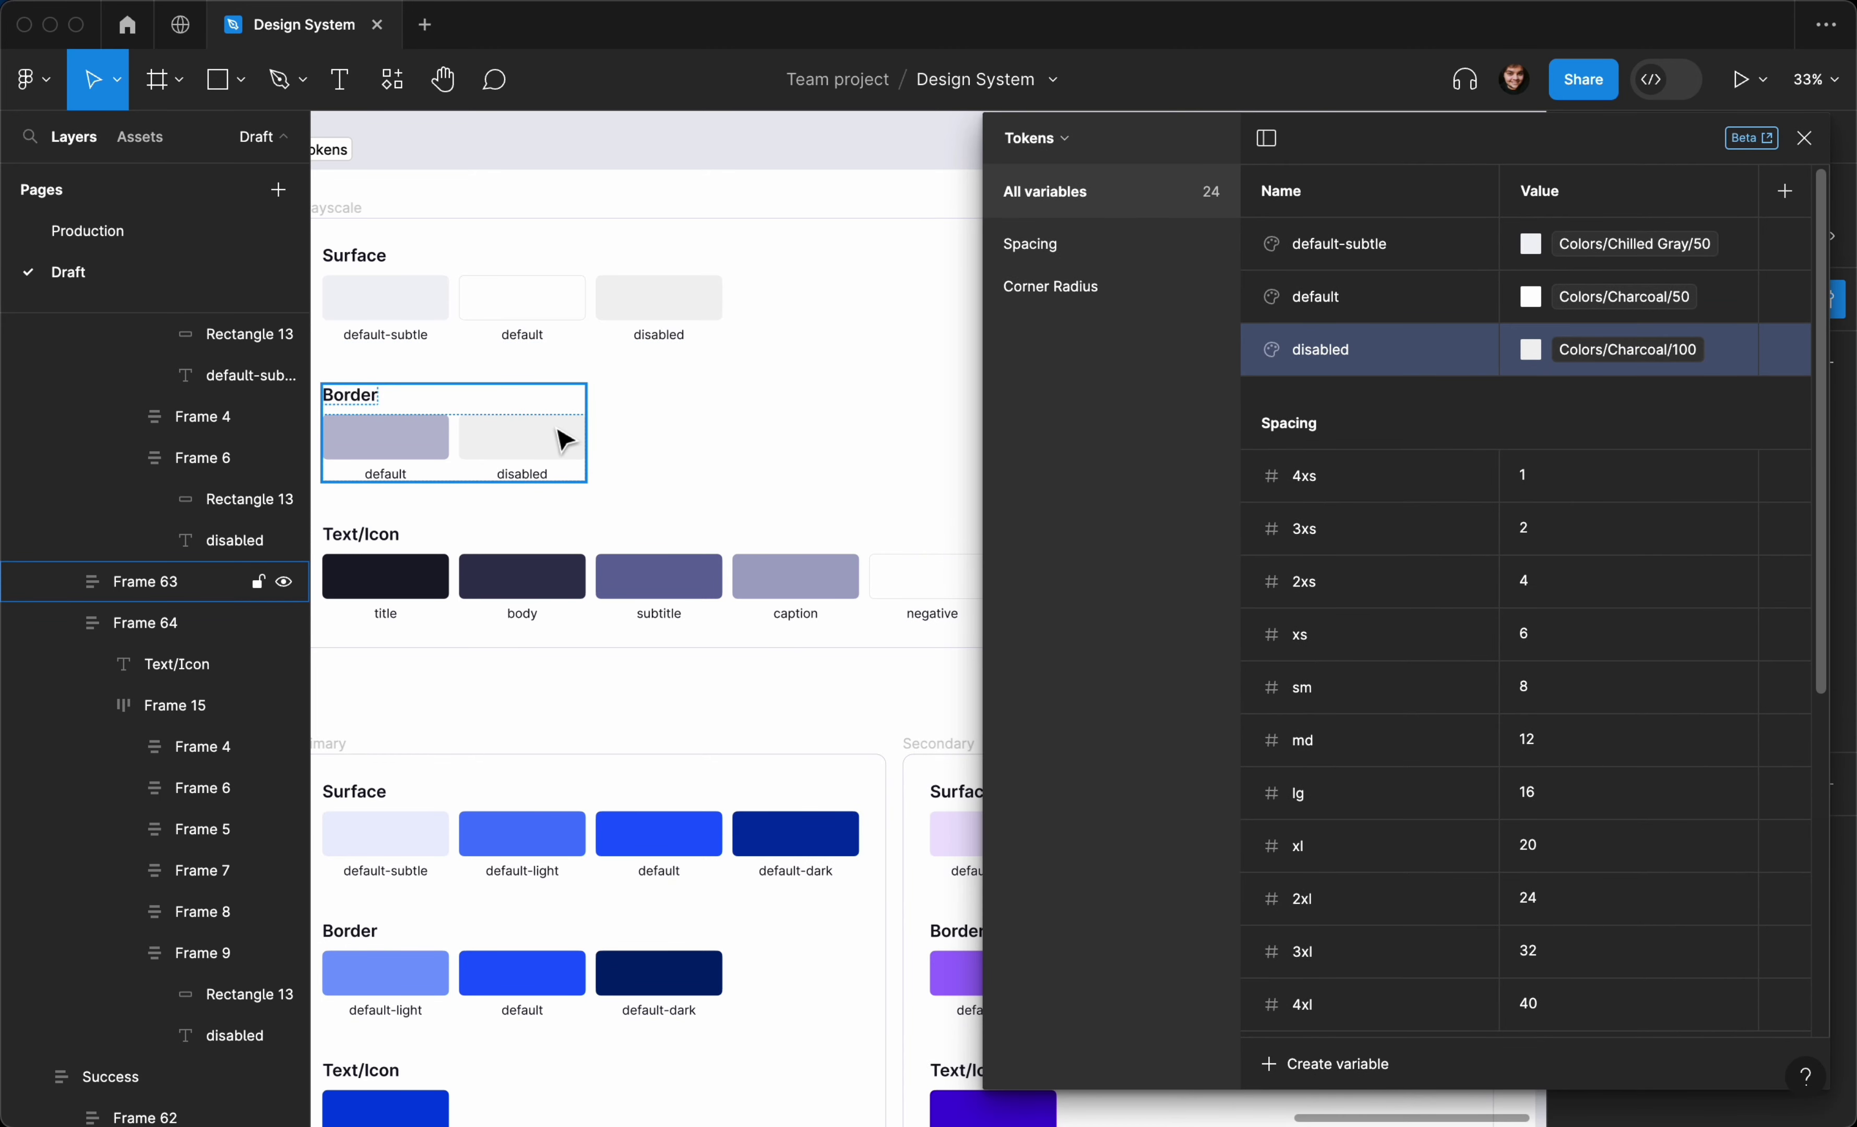
scroll(564, 440, "down", 2)
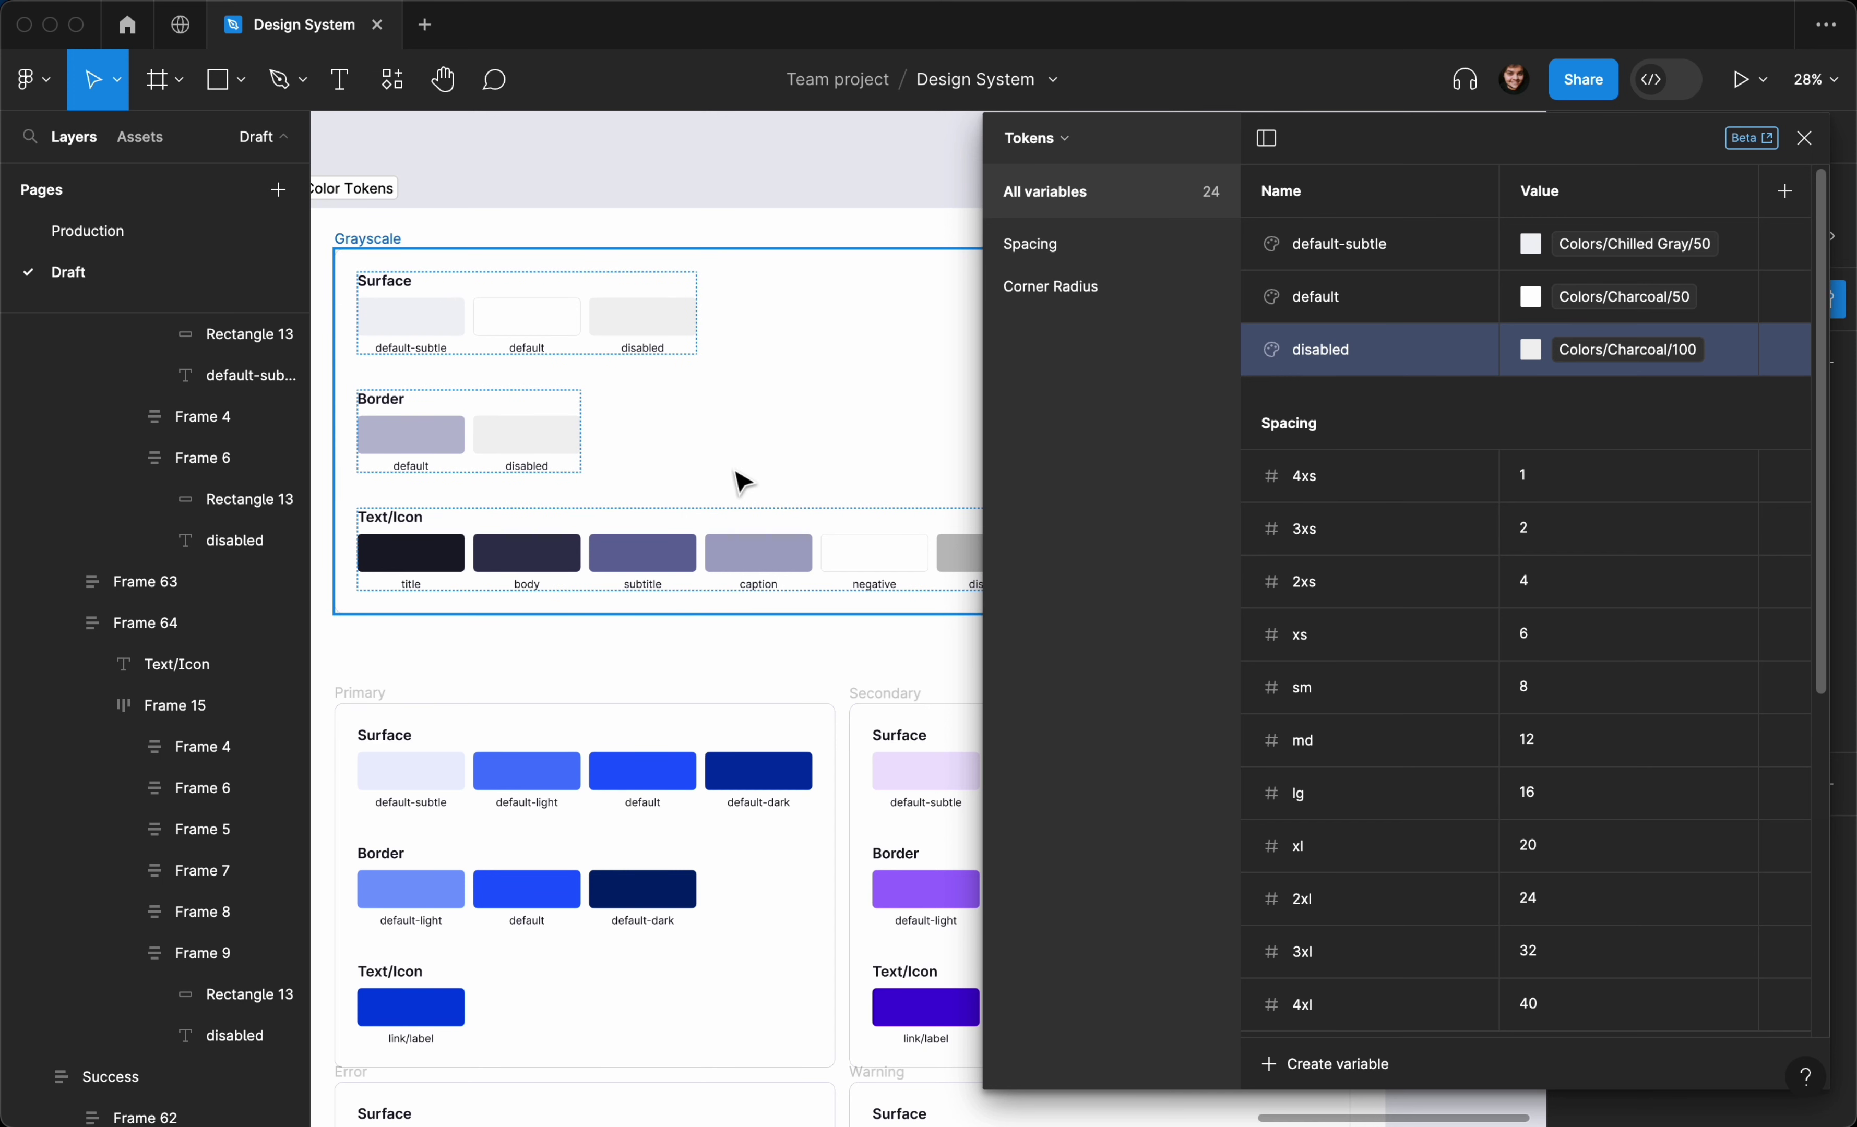
scroll(620, 475, "left", 1)
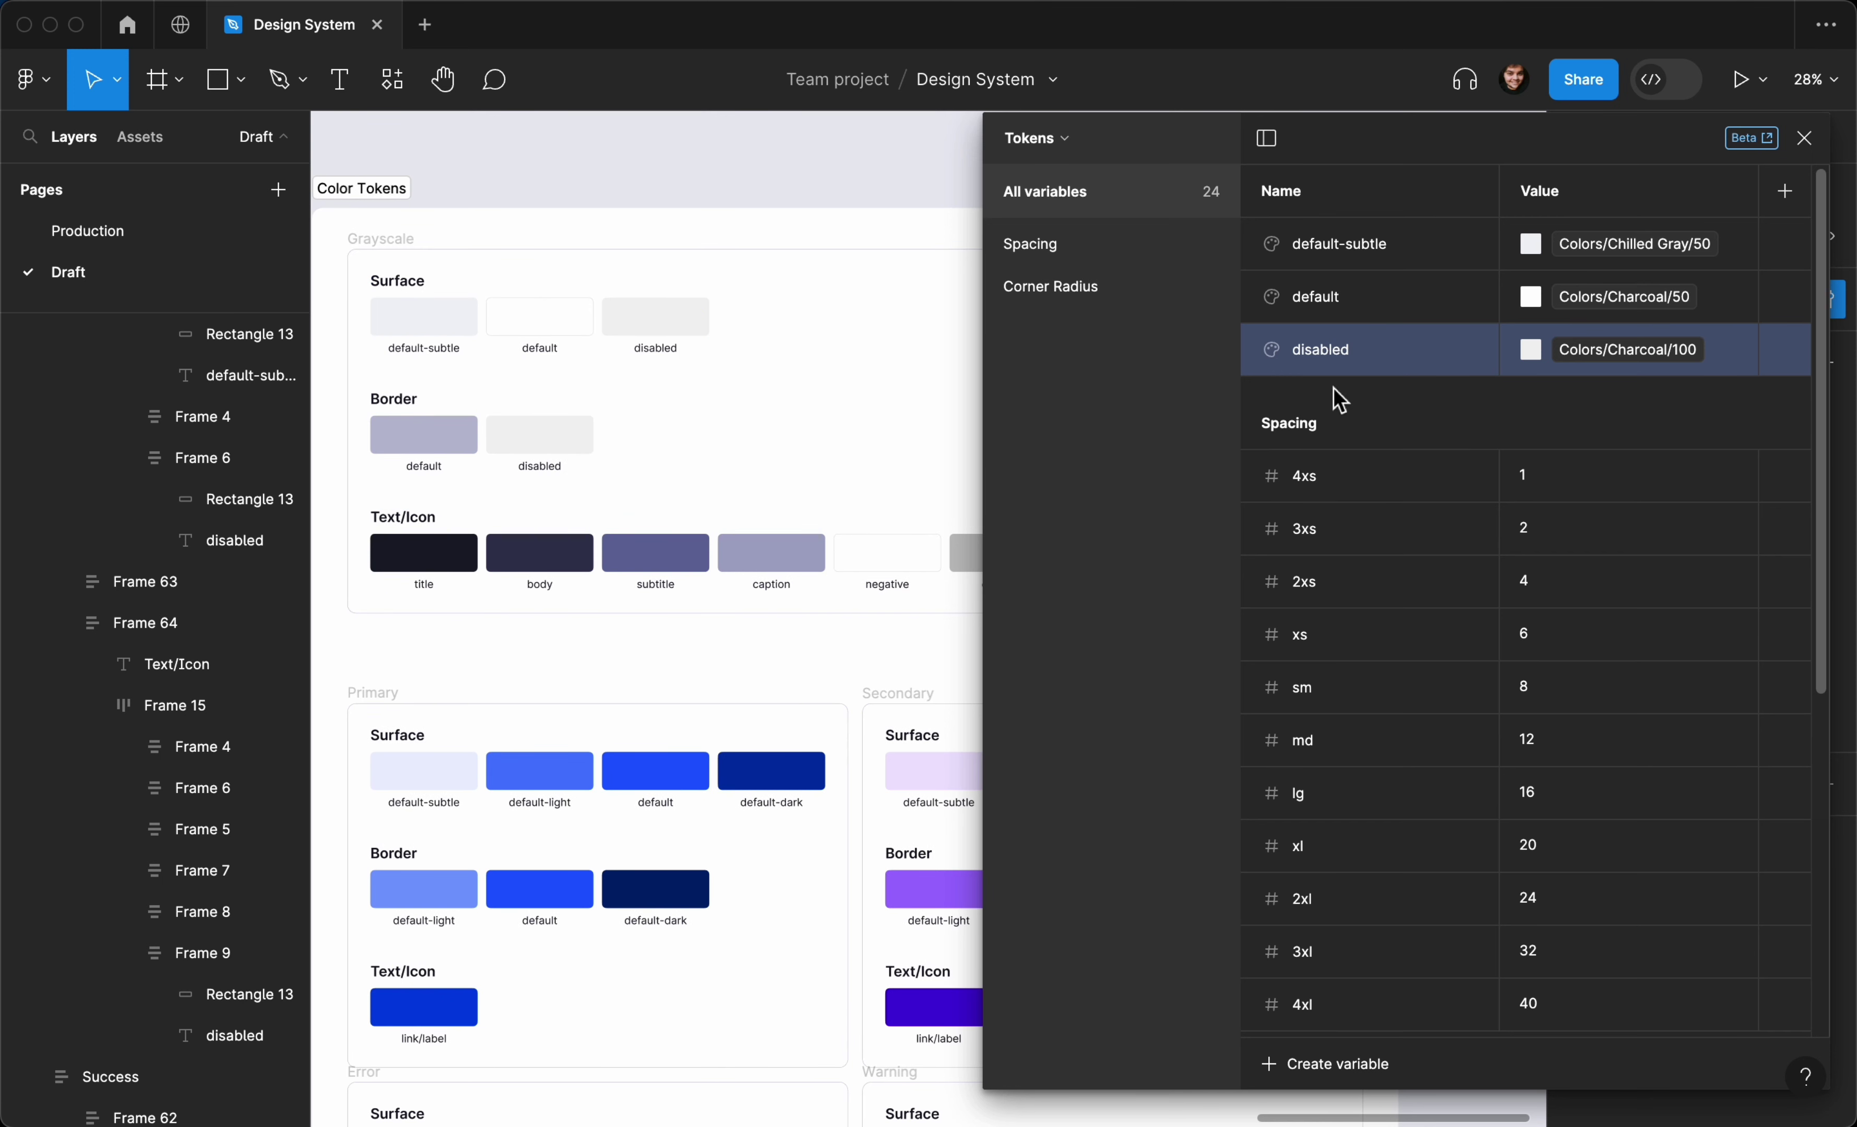
Group the default-subtle, default and disabled color variables into a new group named Grayscale / Surface
left_click(1353, 254, "shift")
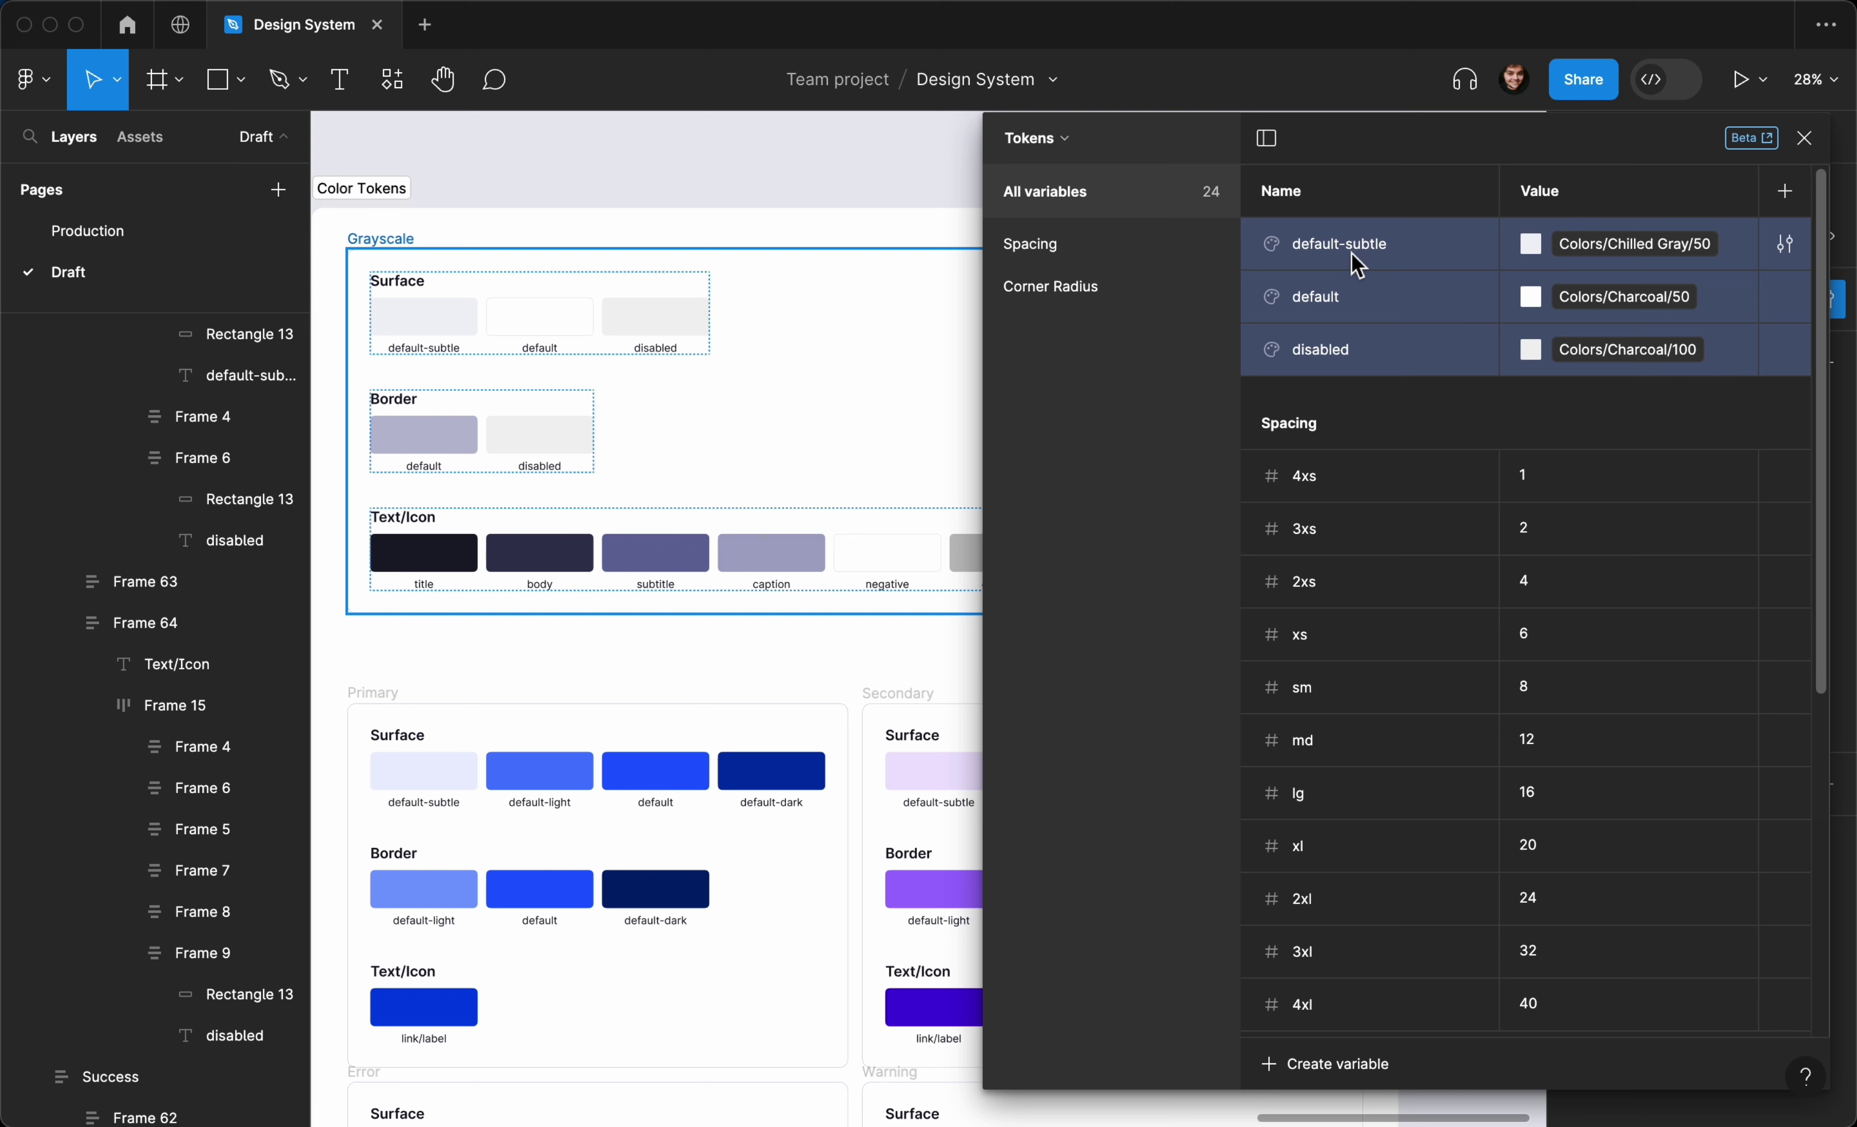
right_click(1352, 255)
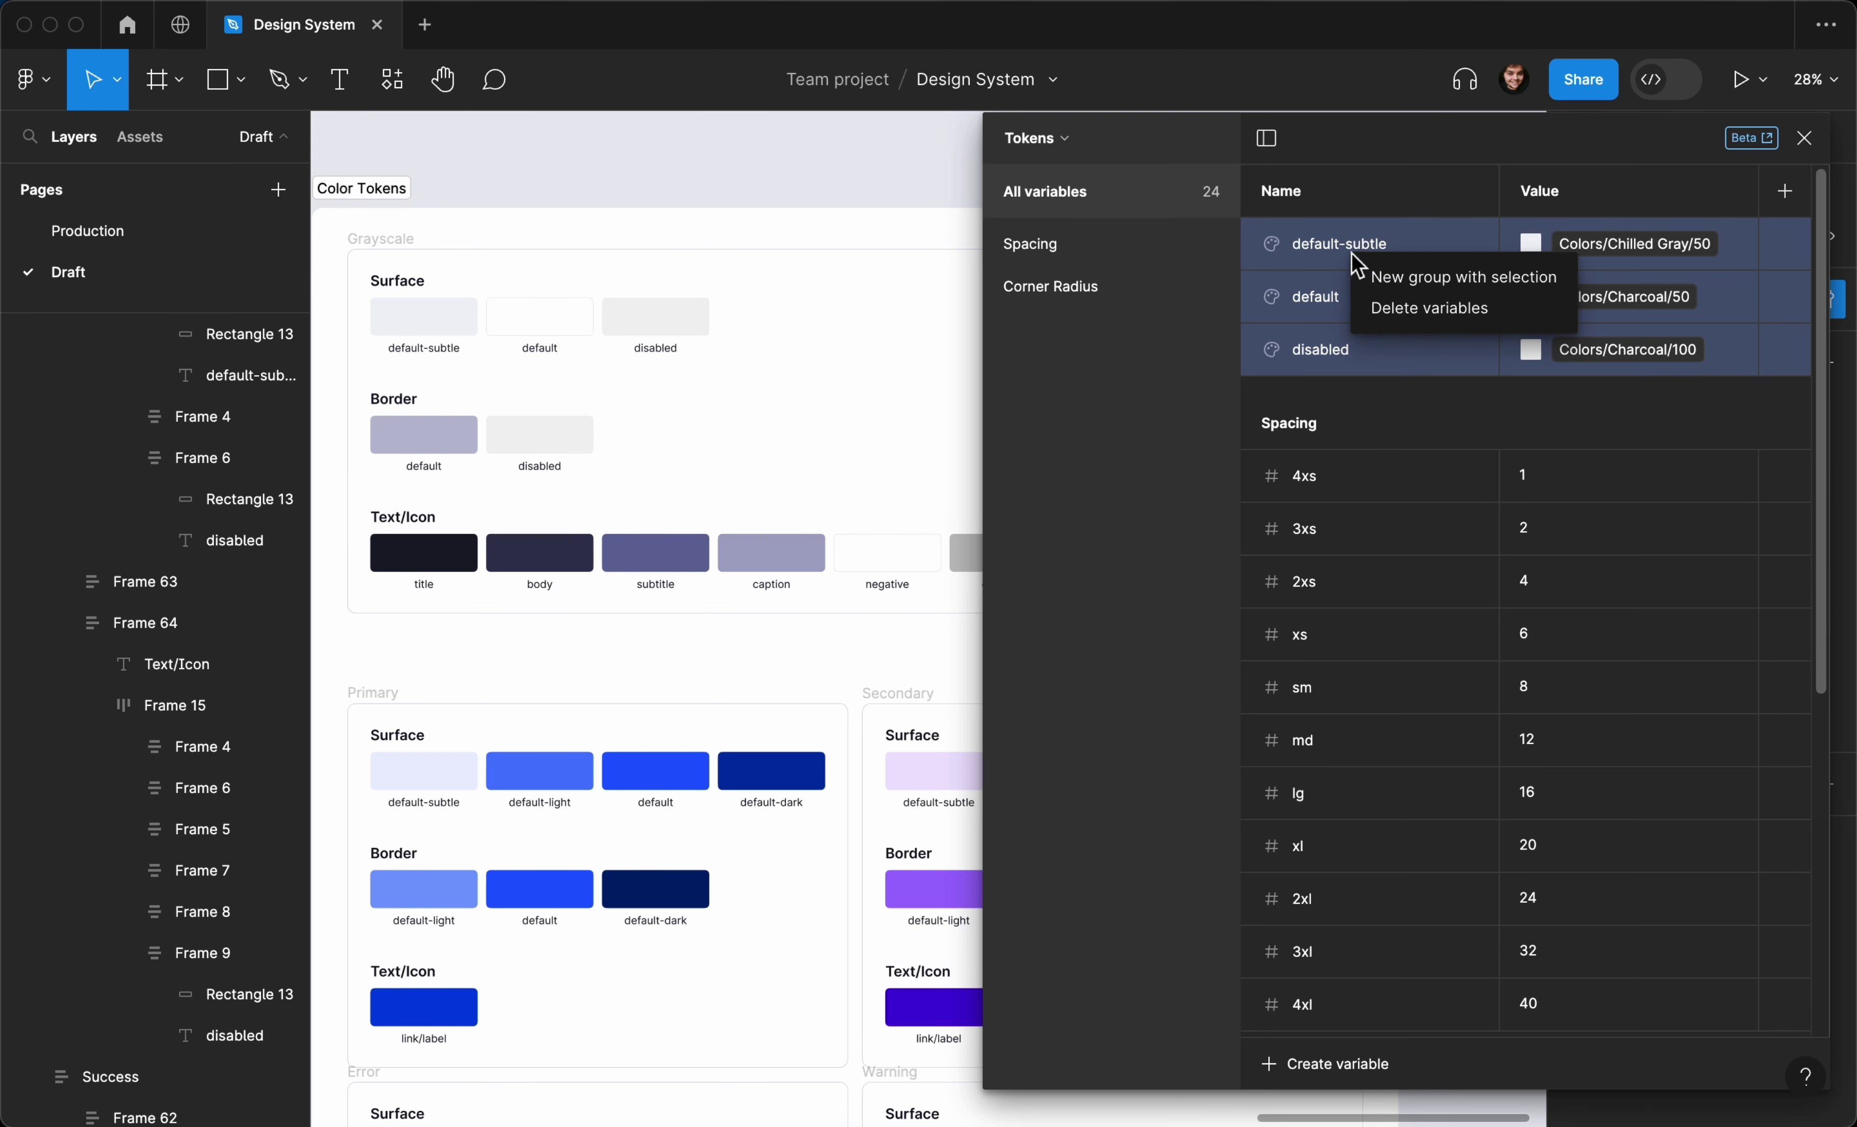
left_click(1376, 278)
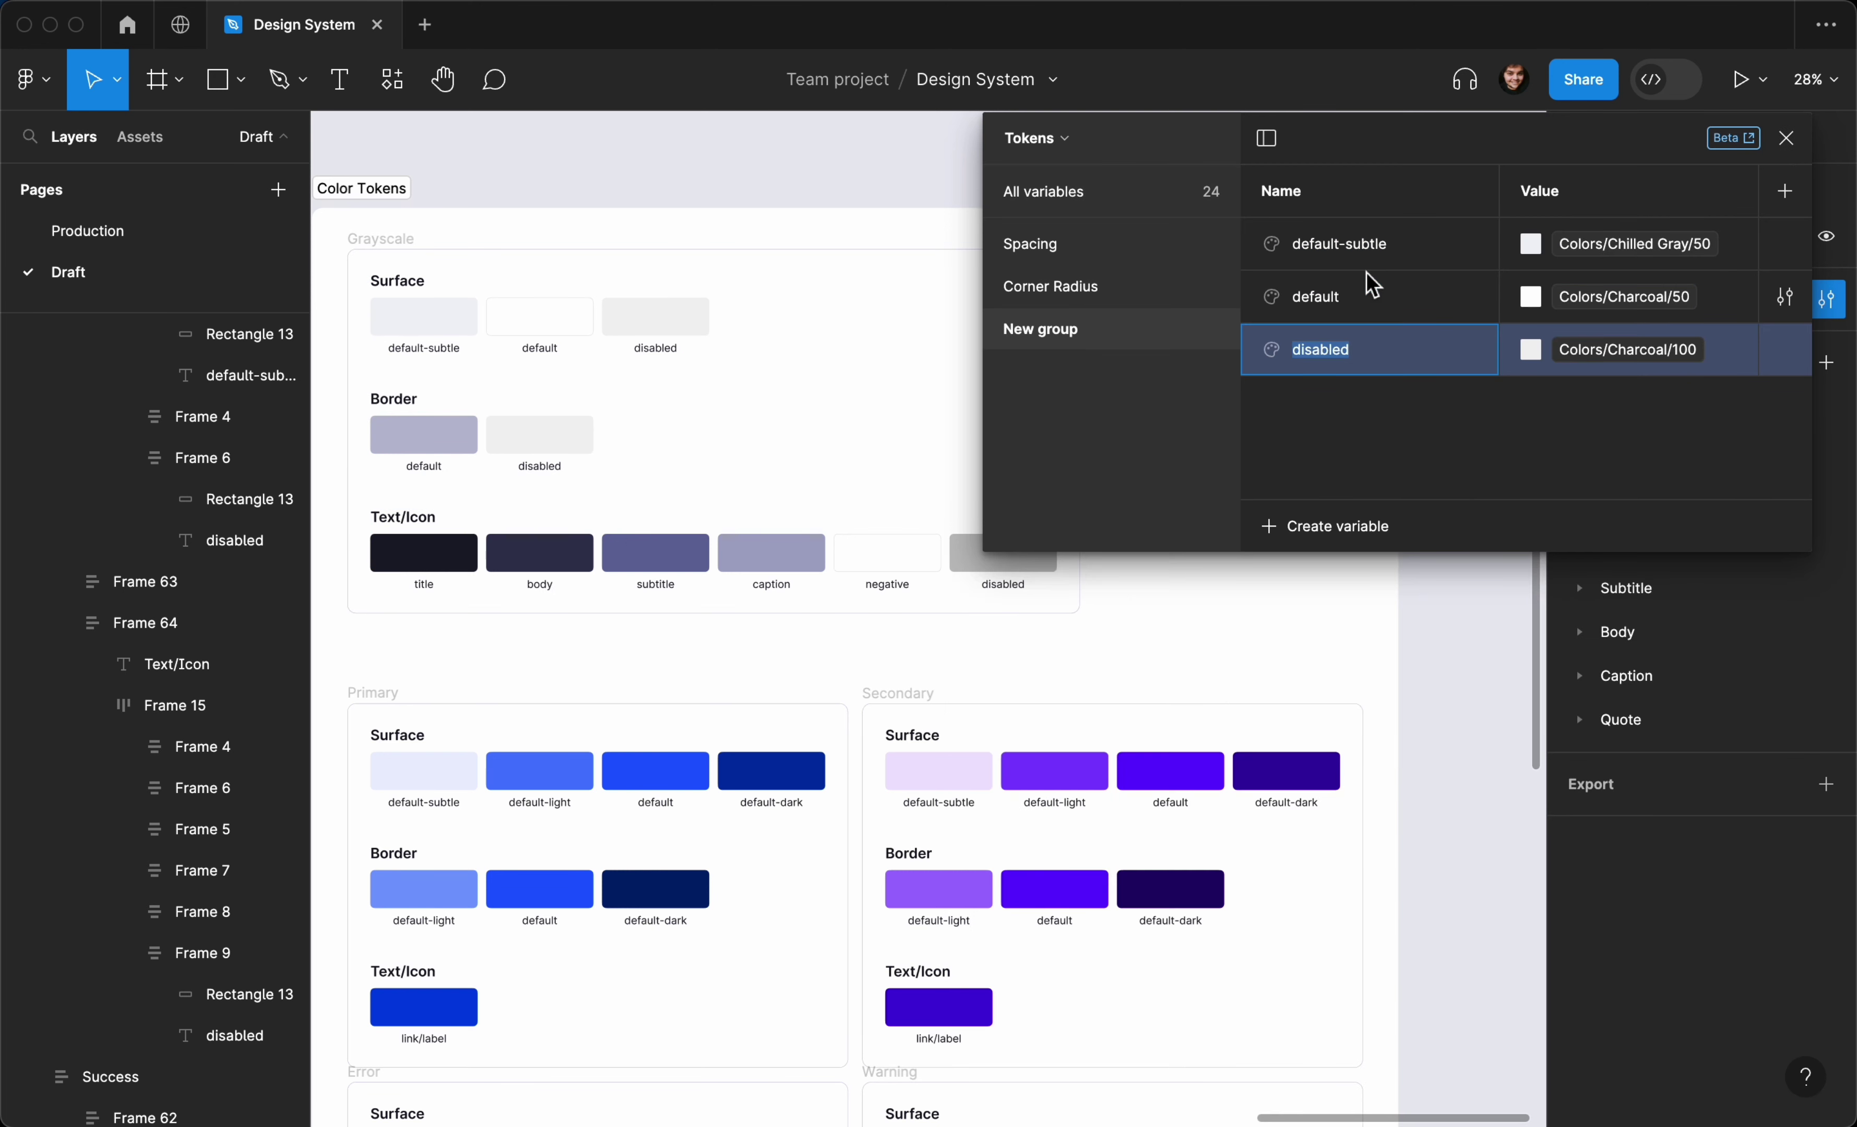
double_click(1063, 332)
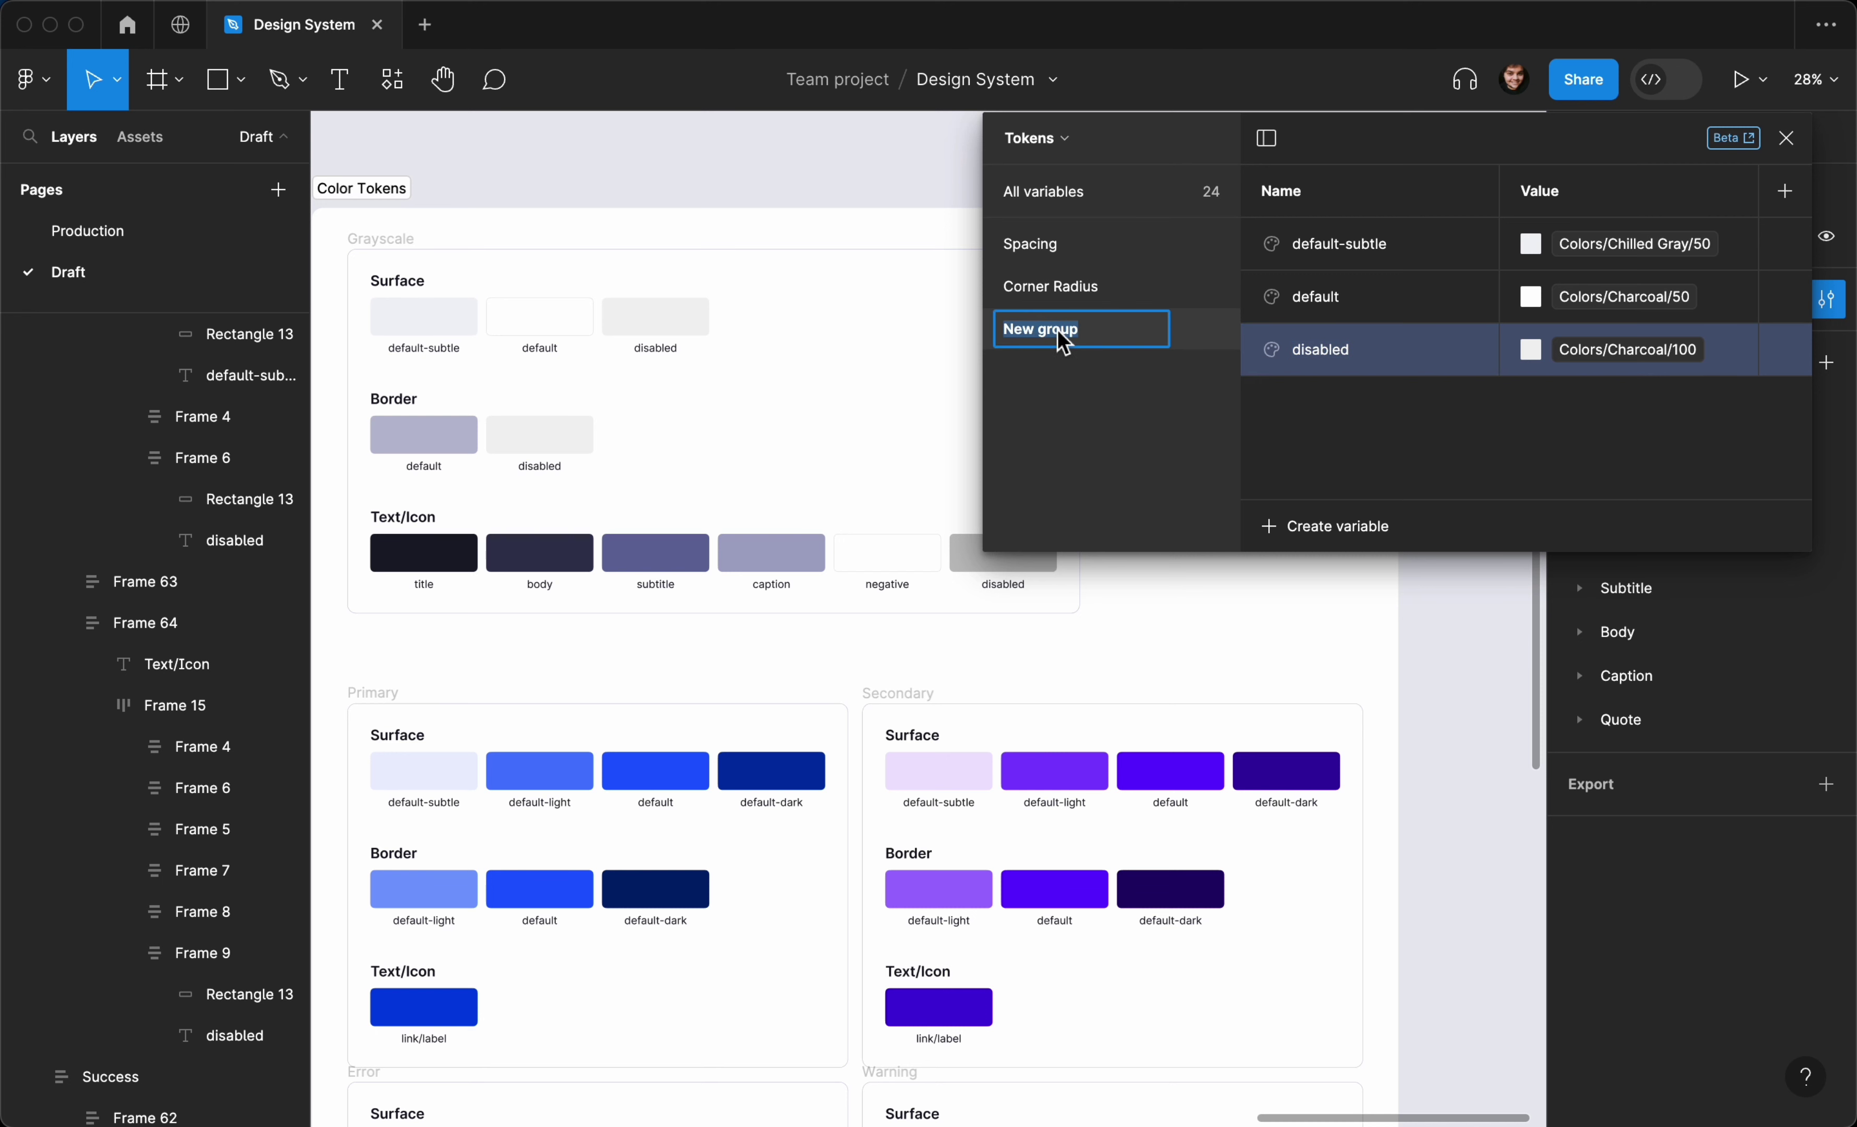
type("Grayscale / Surface")
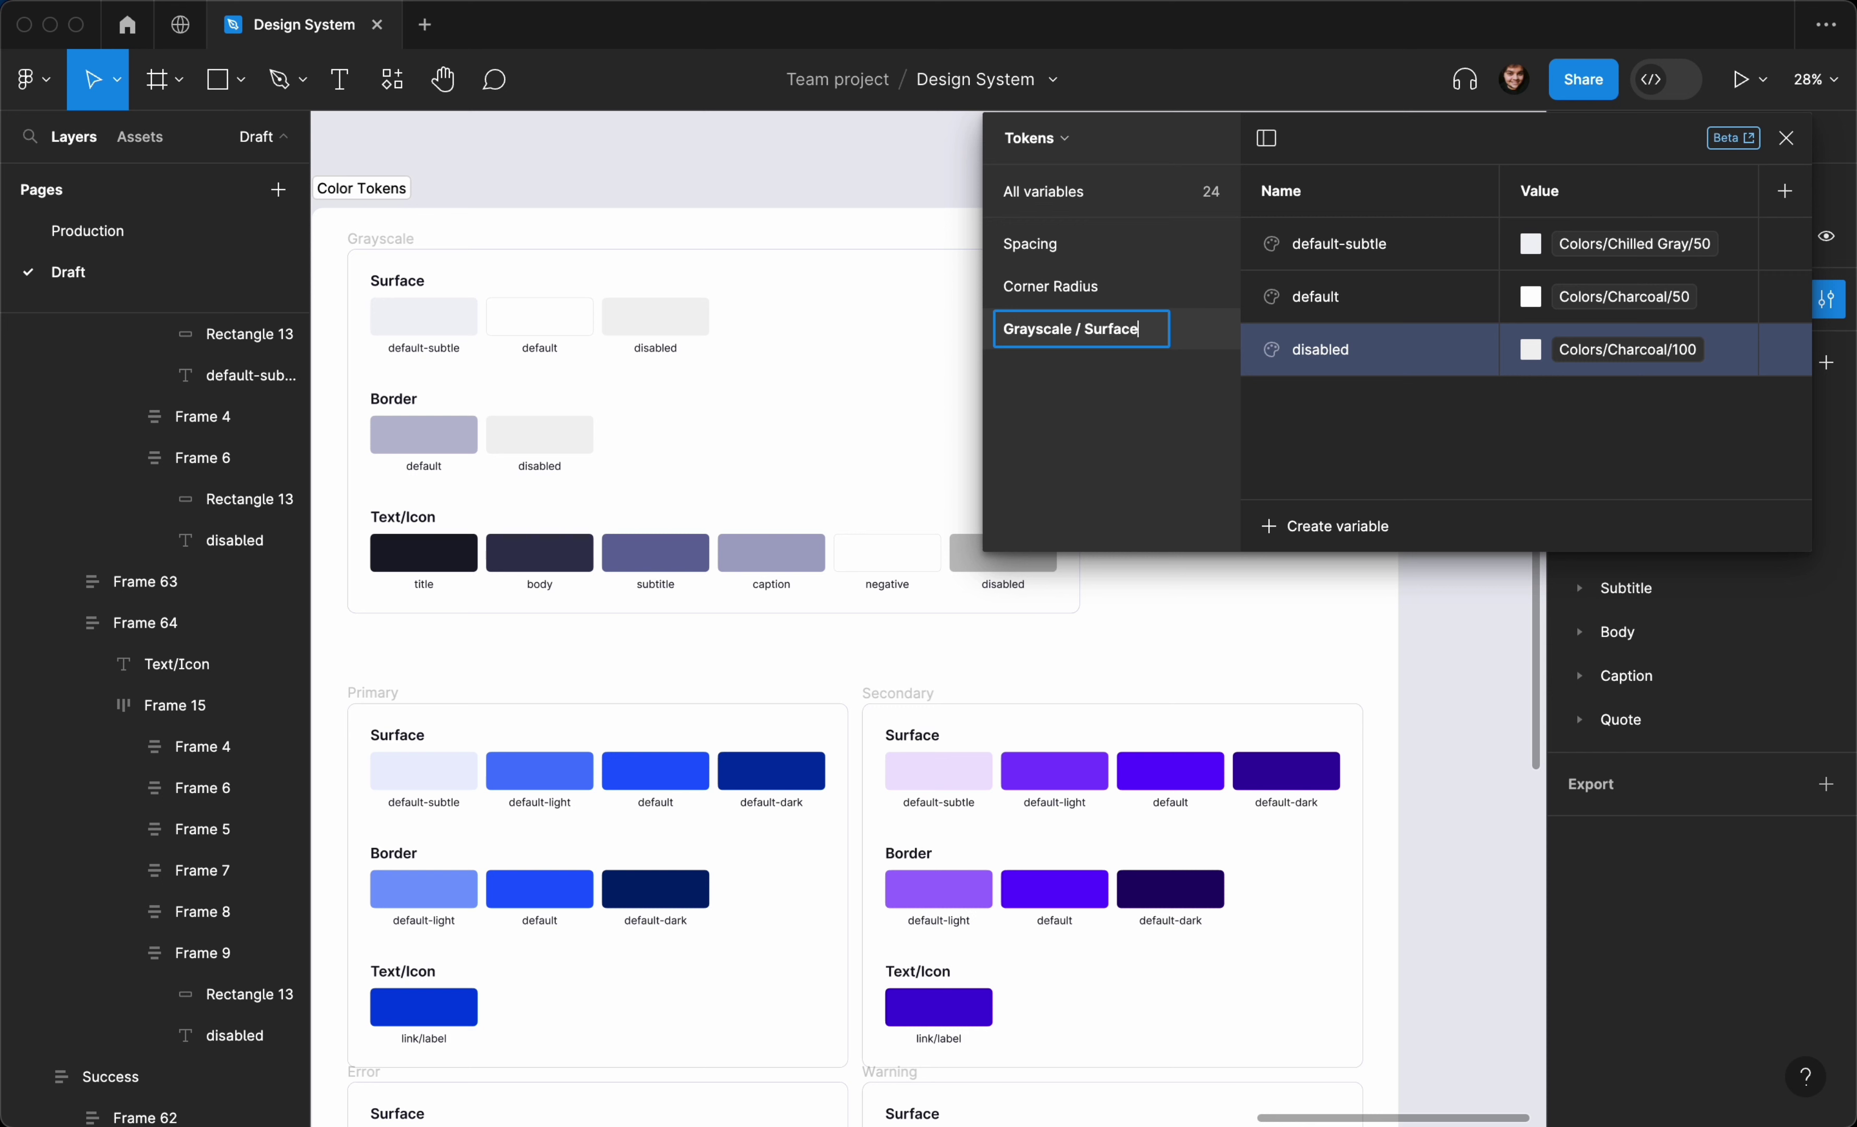
key("Return")
left_click(1032, 334)
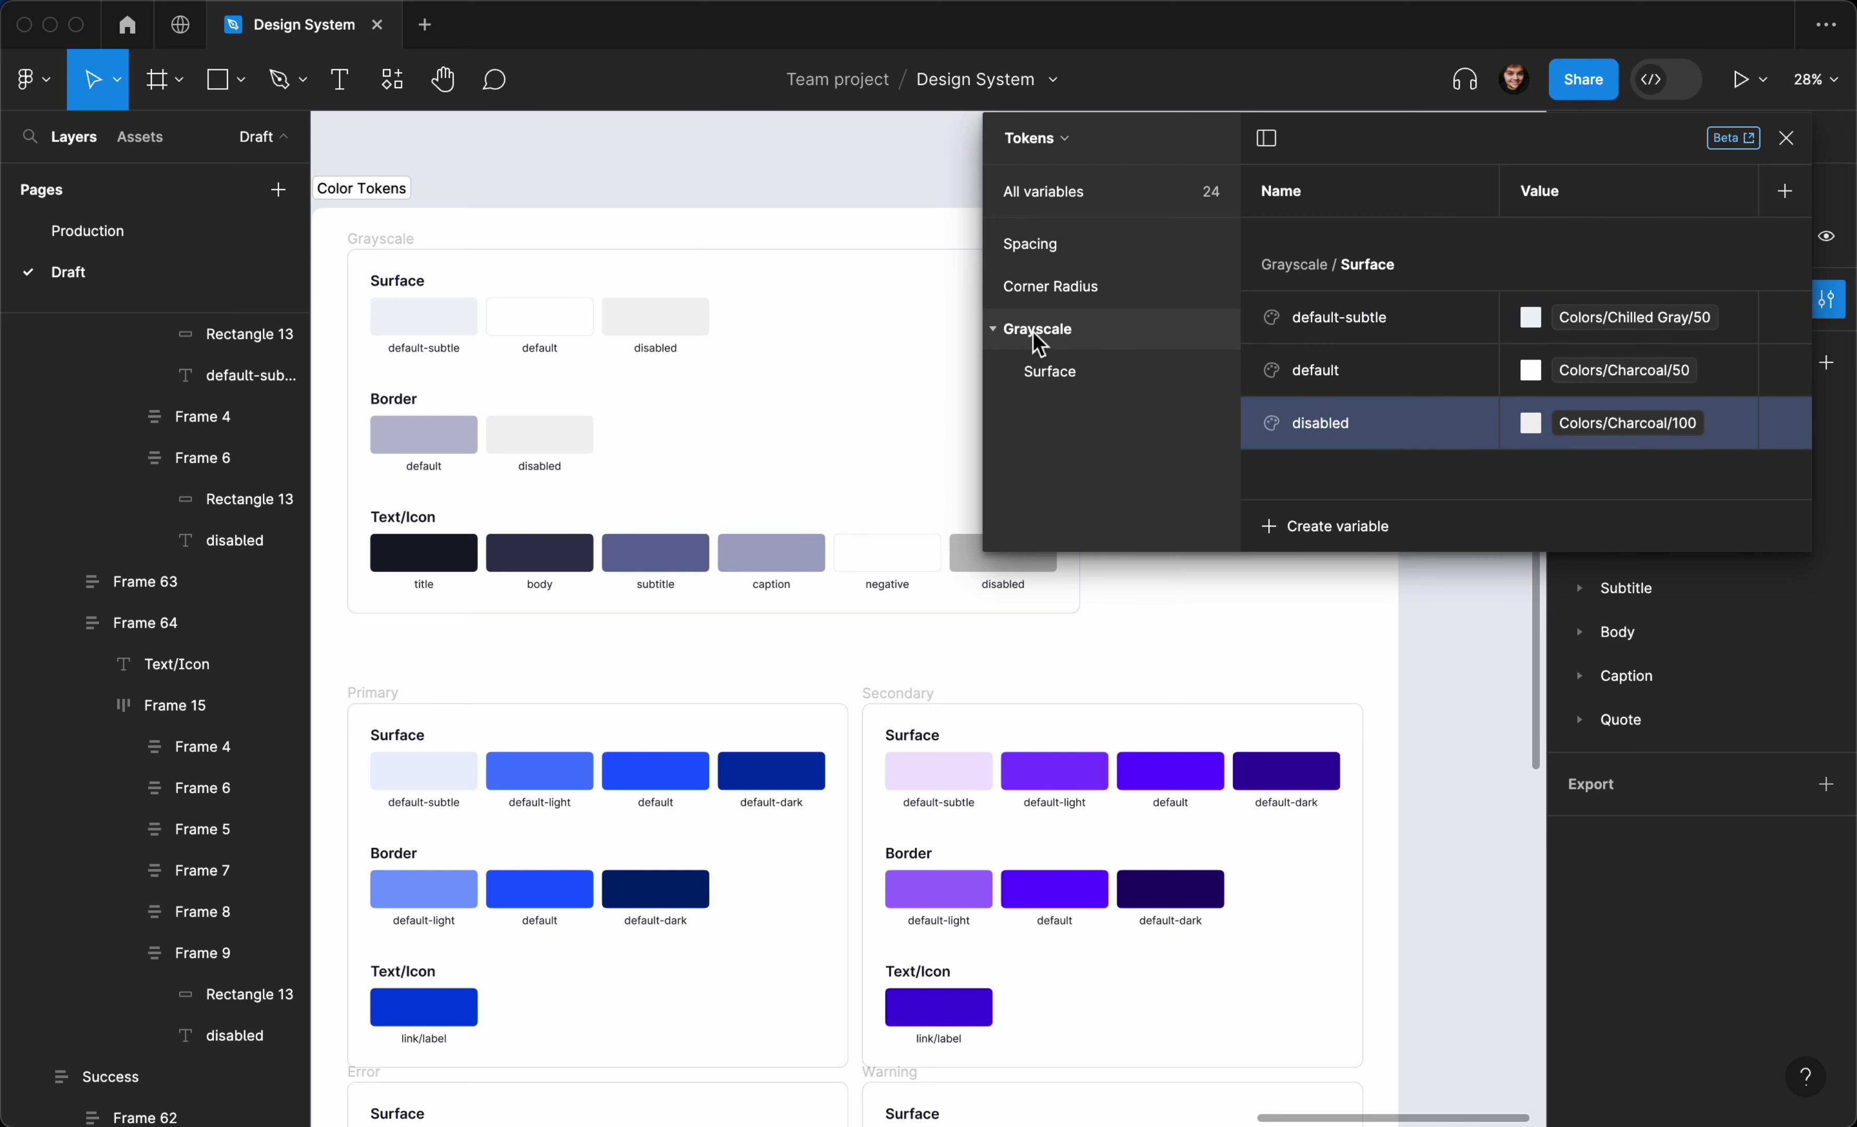
right_click(1033, 333)
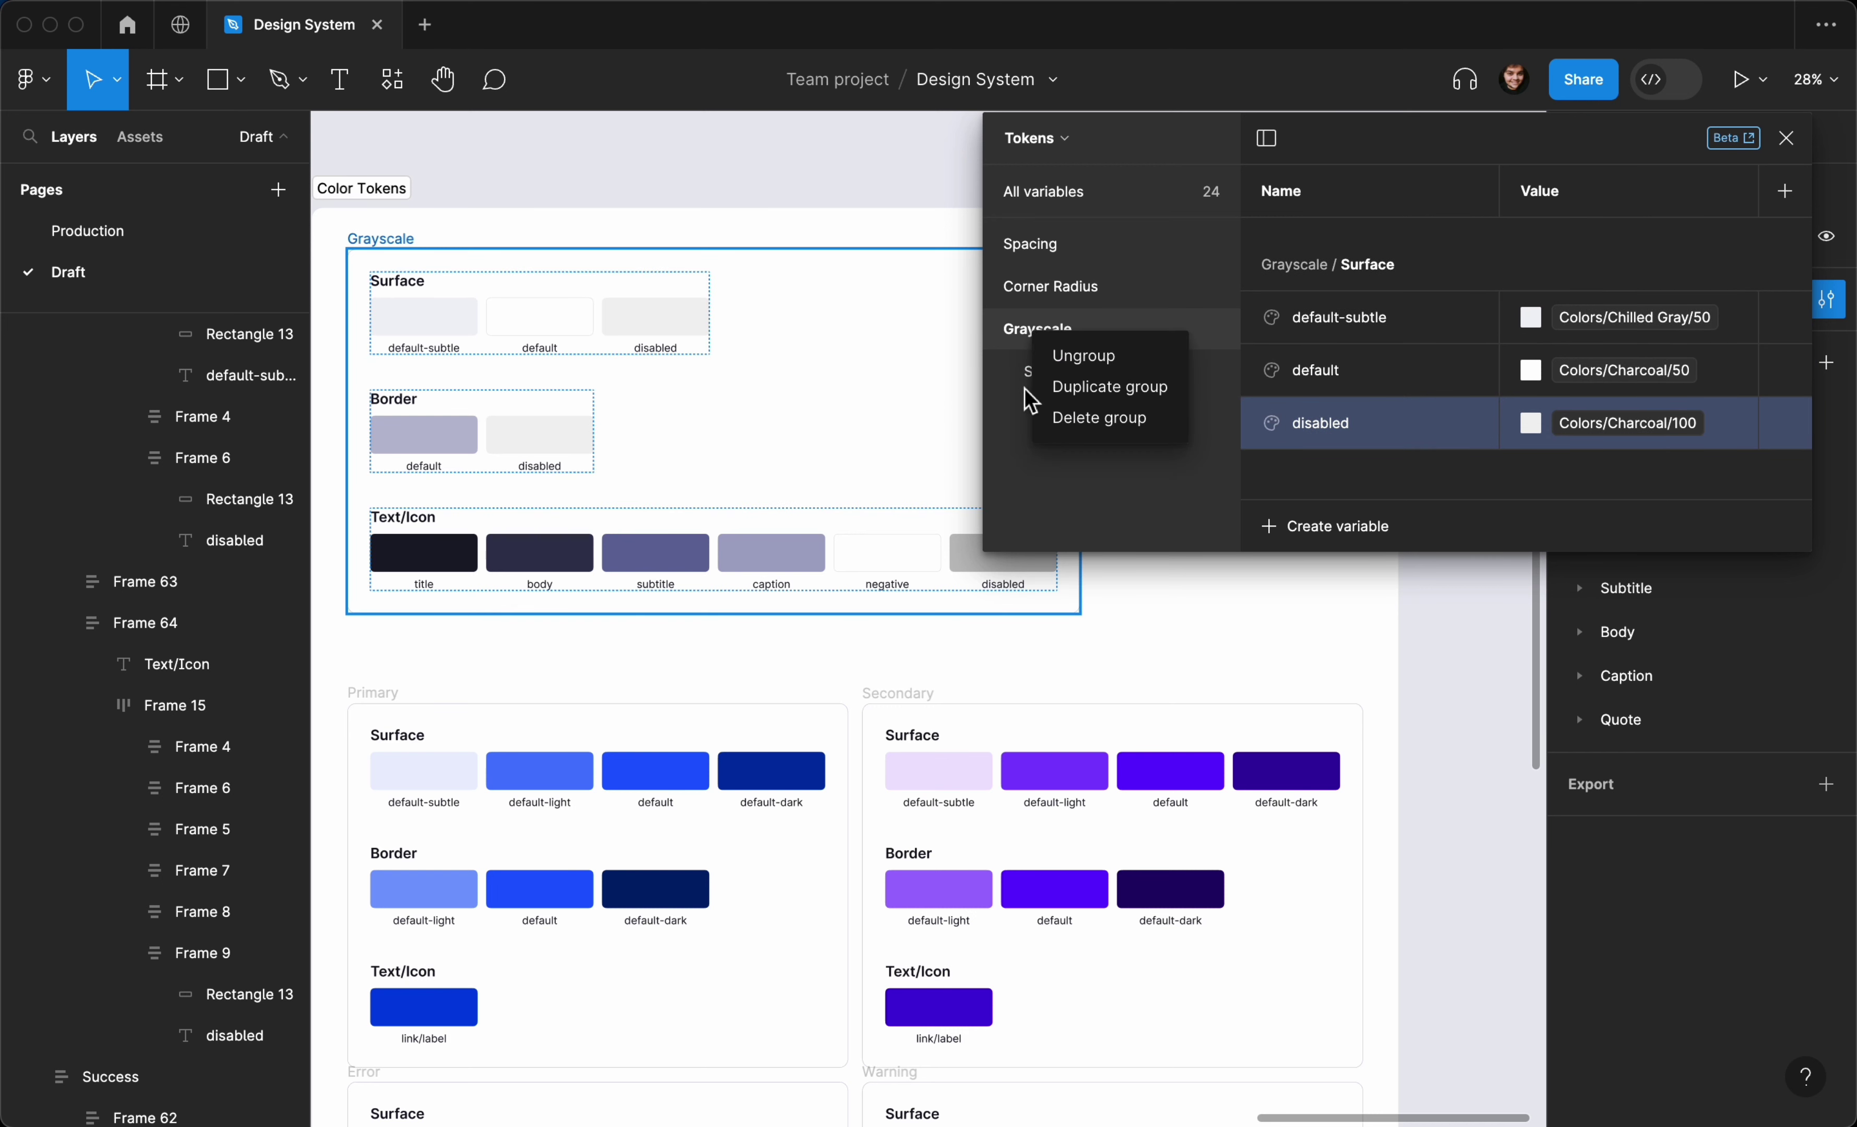
key("Escape")
left_click(1078, 293)
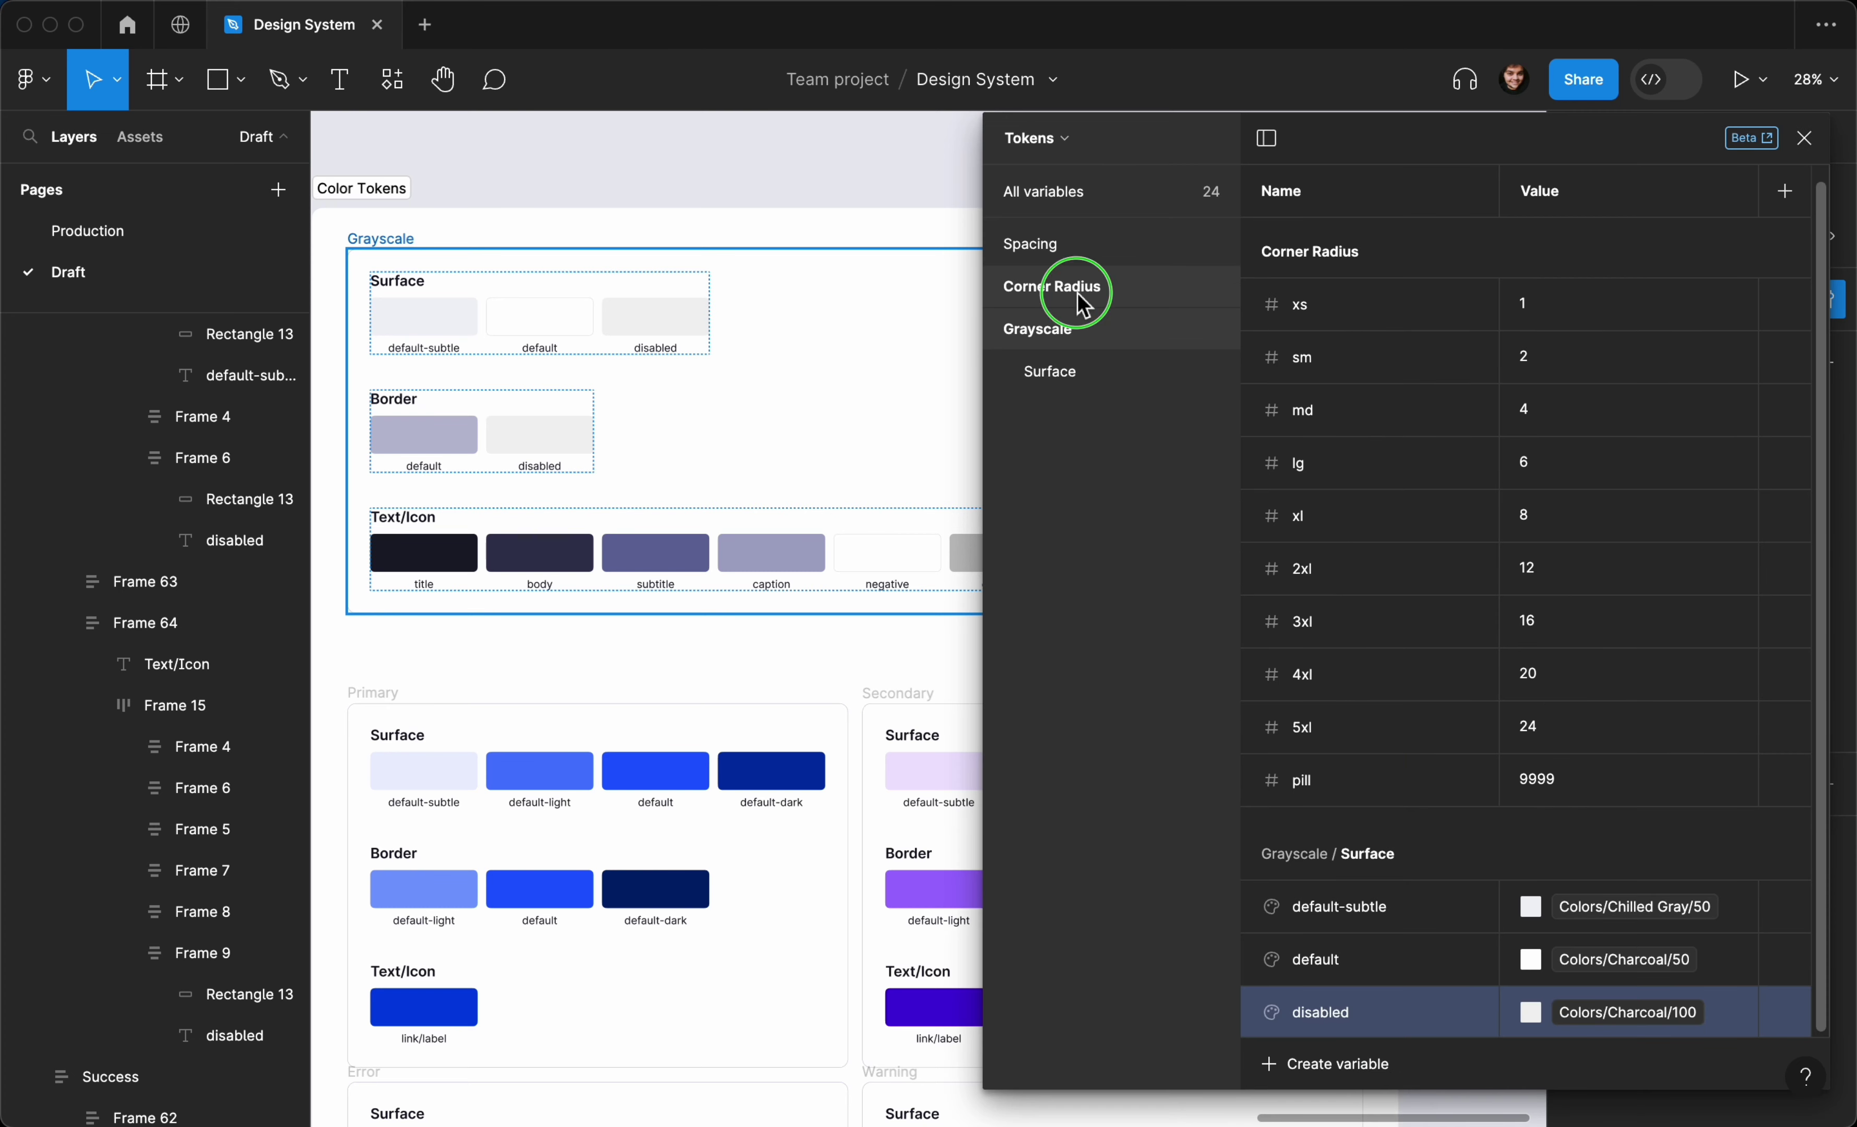
right_click(1078, 293)
key("Escape")
Rename the Grayscale group with the prefix Colors/ so that it nests under a Colors group
double_click(1048, 334)
key("Left")
type("Color ")
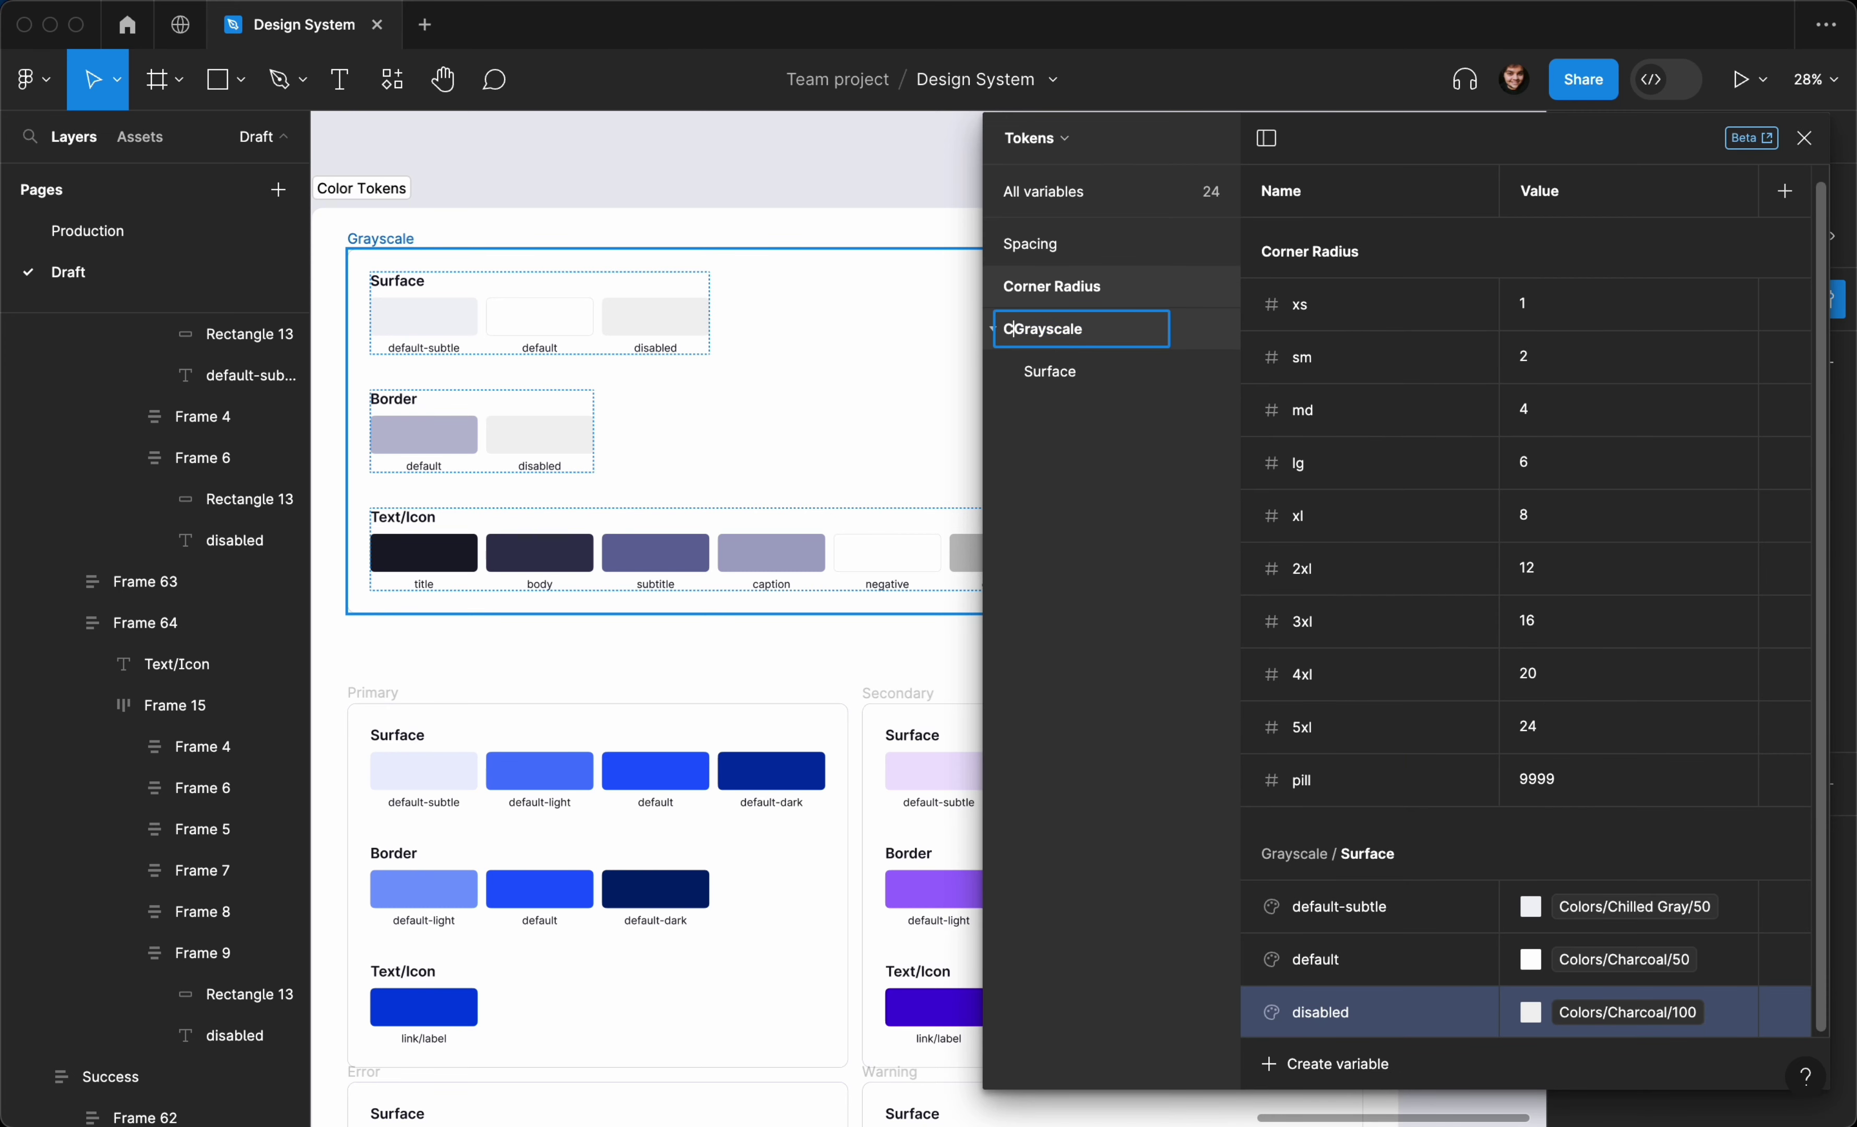
type("/")
type("s")
key("Return")
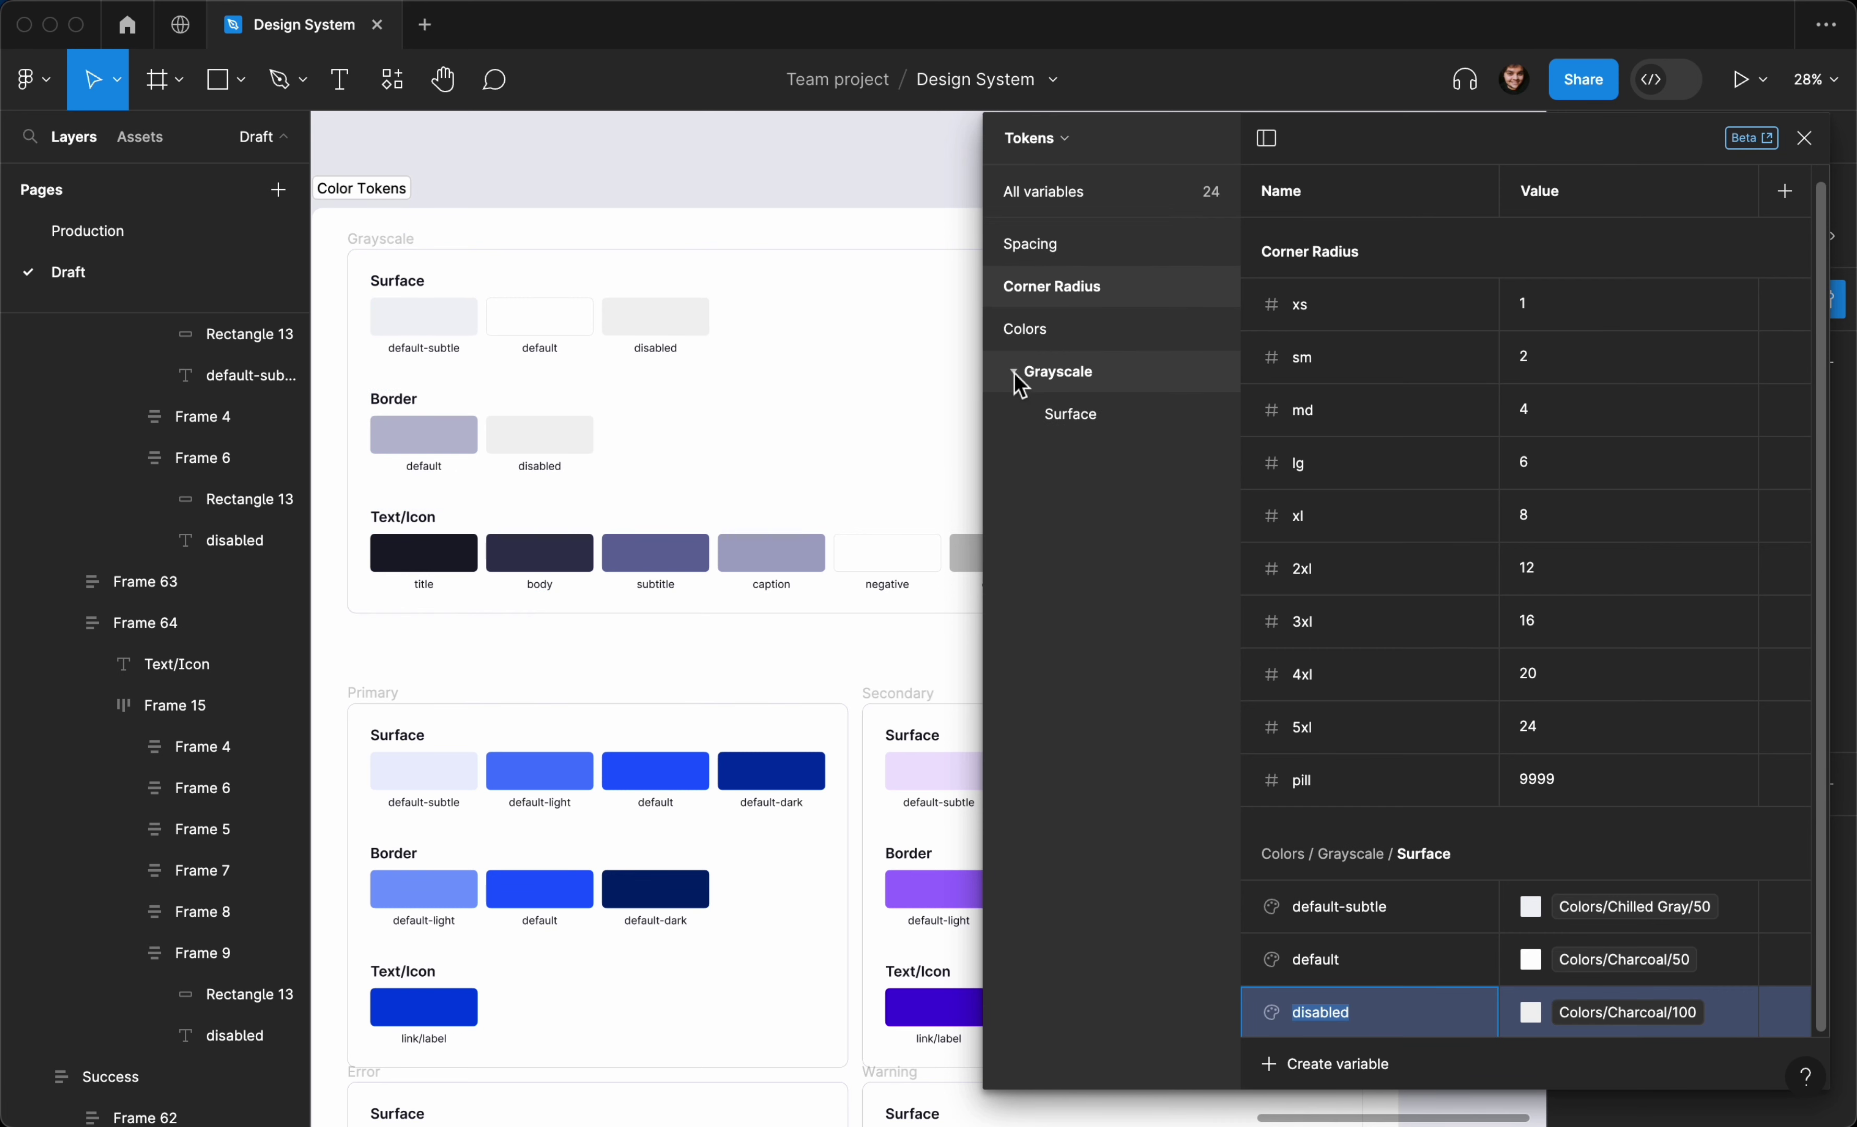
Create a color variable named default directly in the Grayscale group for the border tokens
left_click(1085, 419)
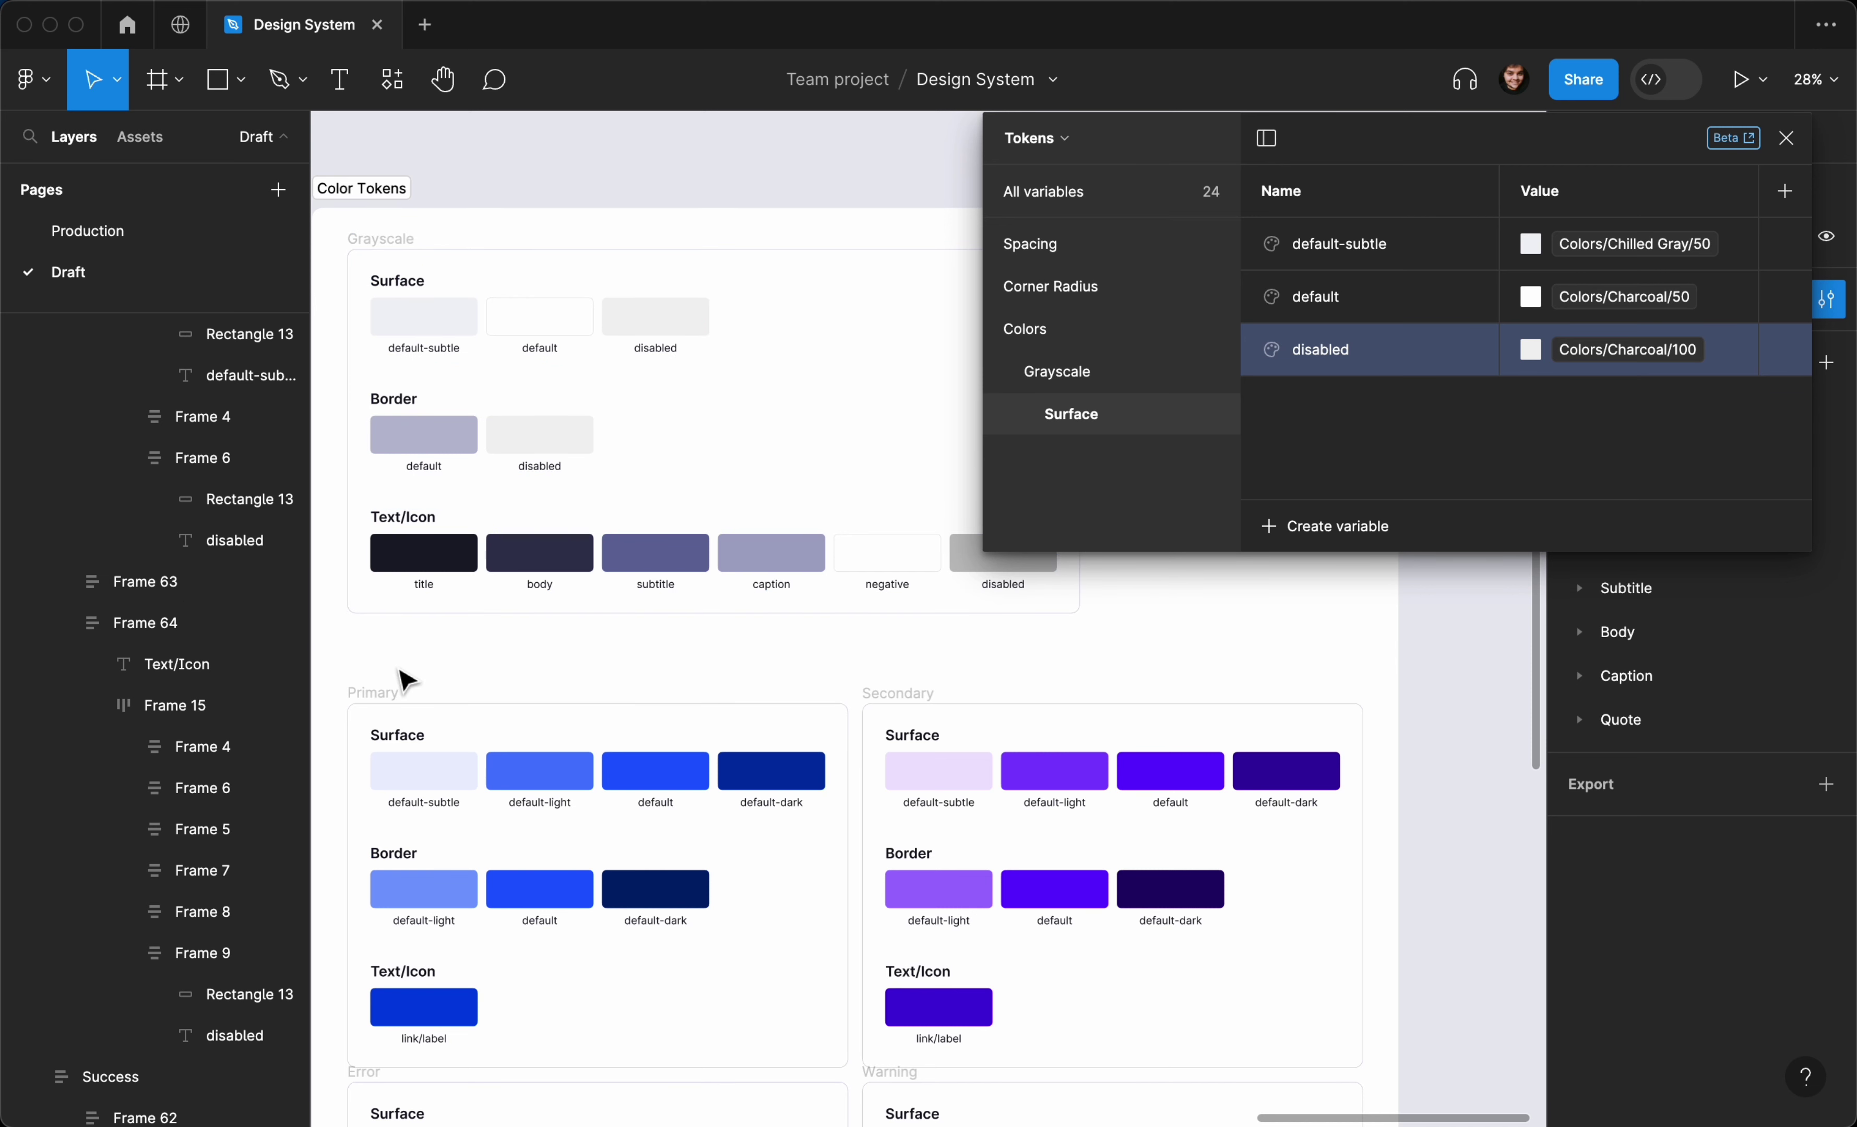
left_click(421, 555)
left_click(1099, 372)
left_click(1303, 524)
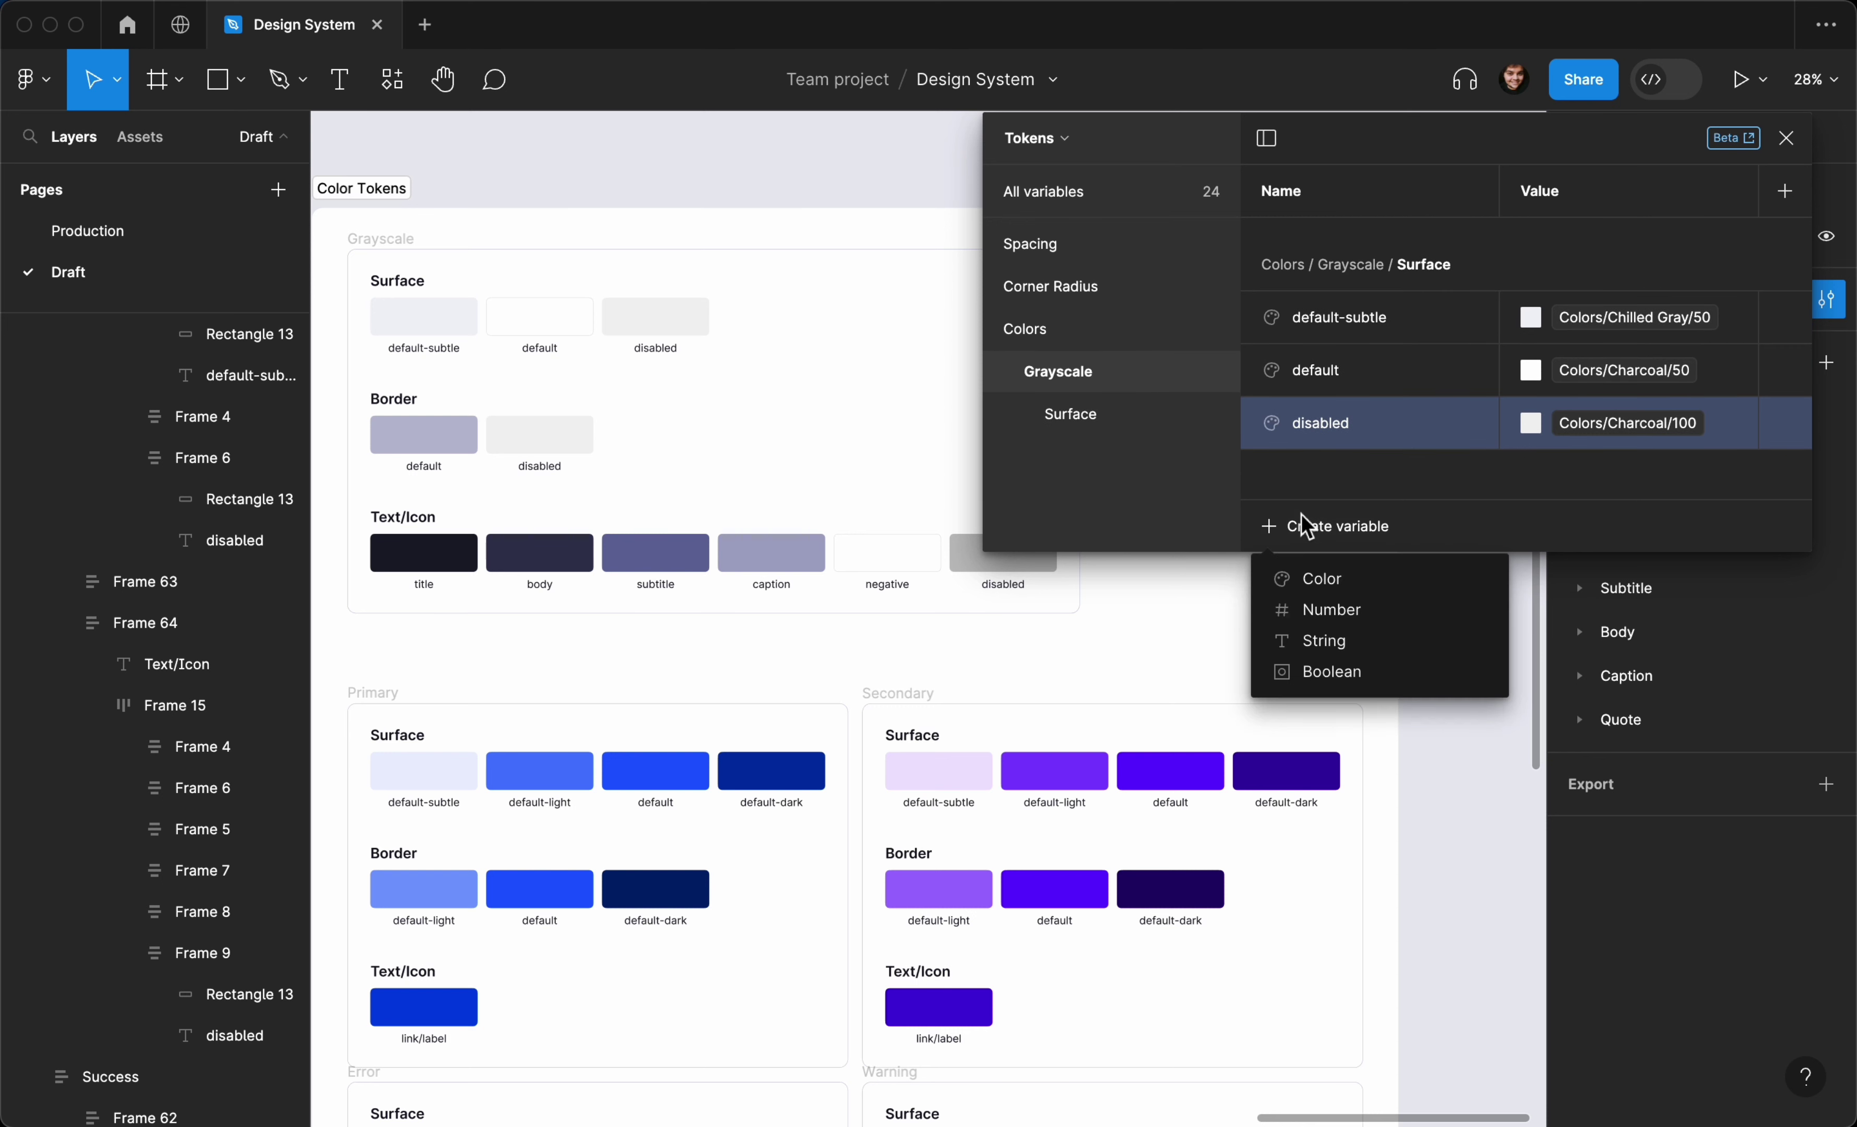
left_click(1309, 578)
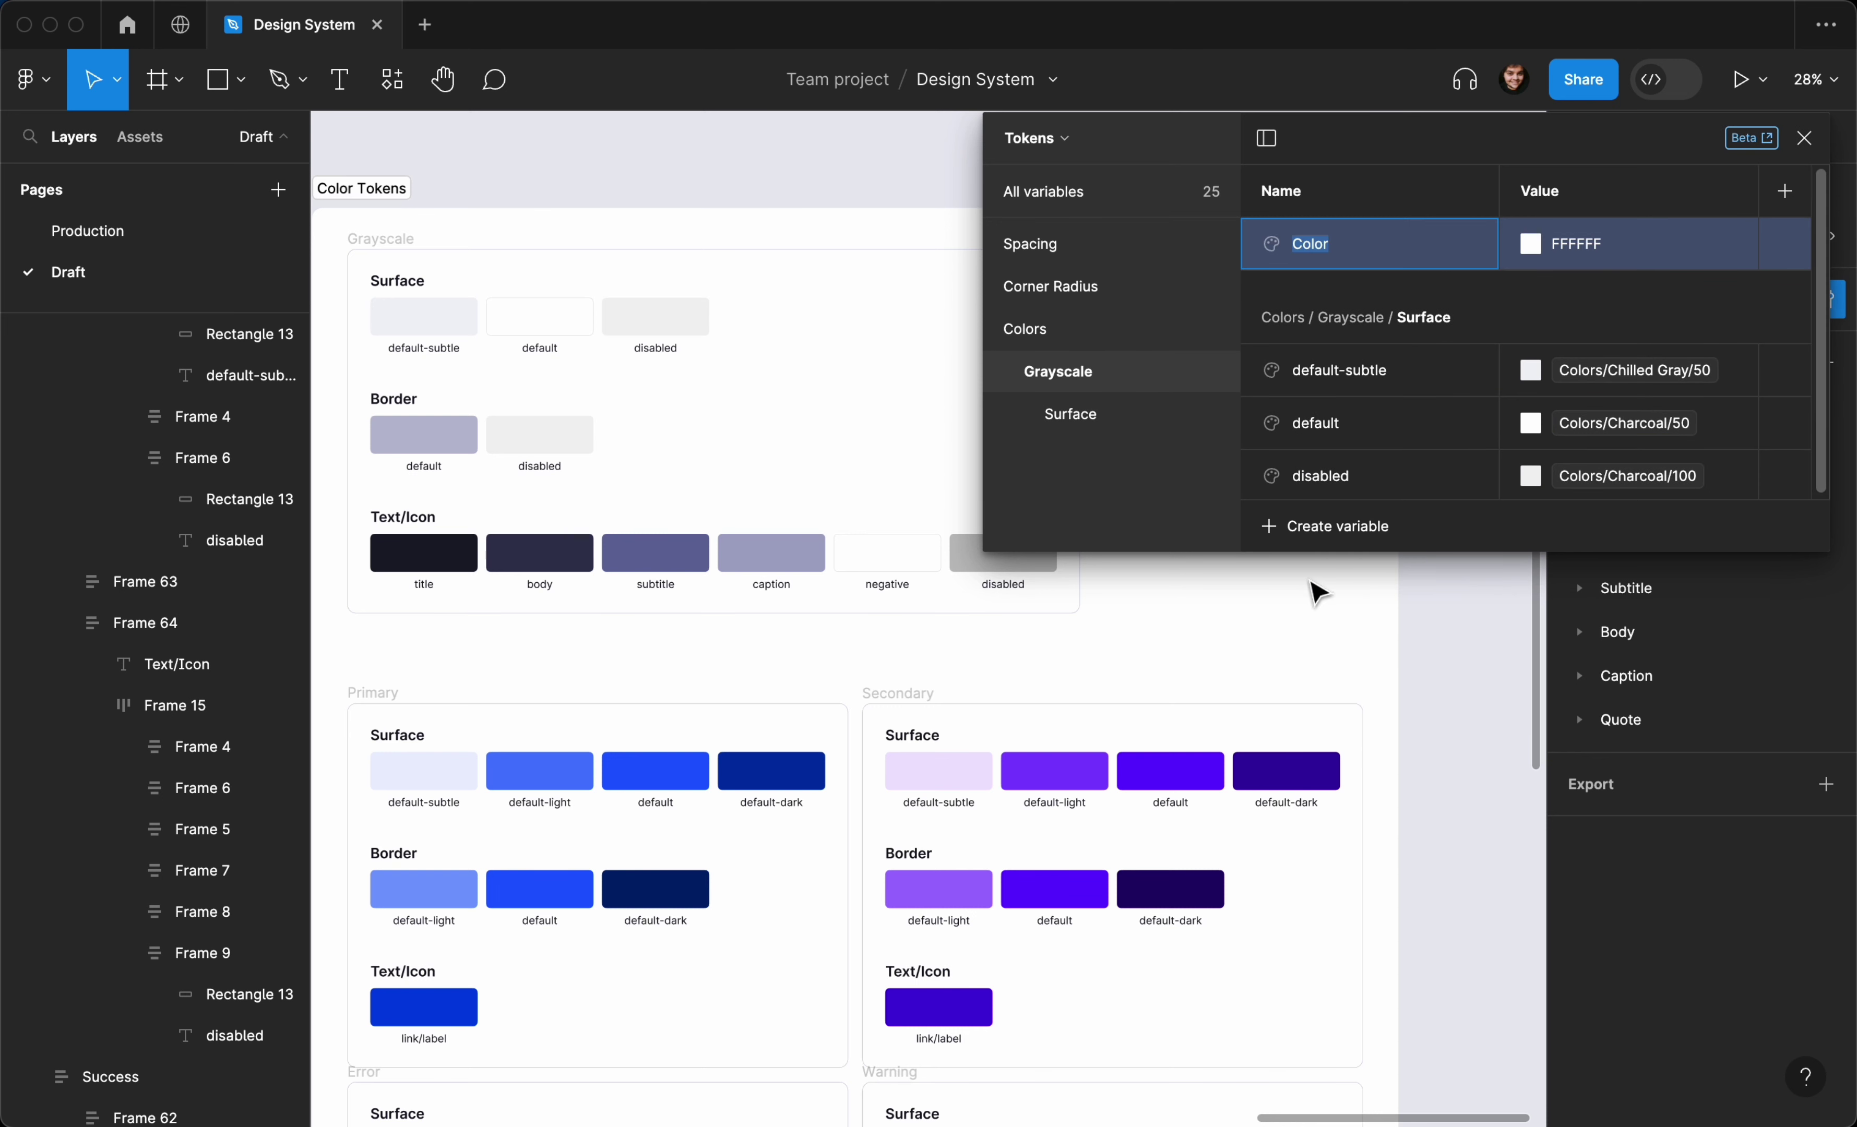
type("B")
Link the value of the new default variable to the primitive Colors/Chilled Gray/300
left_click(1531, 244)
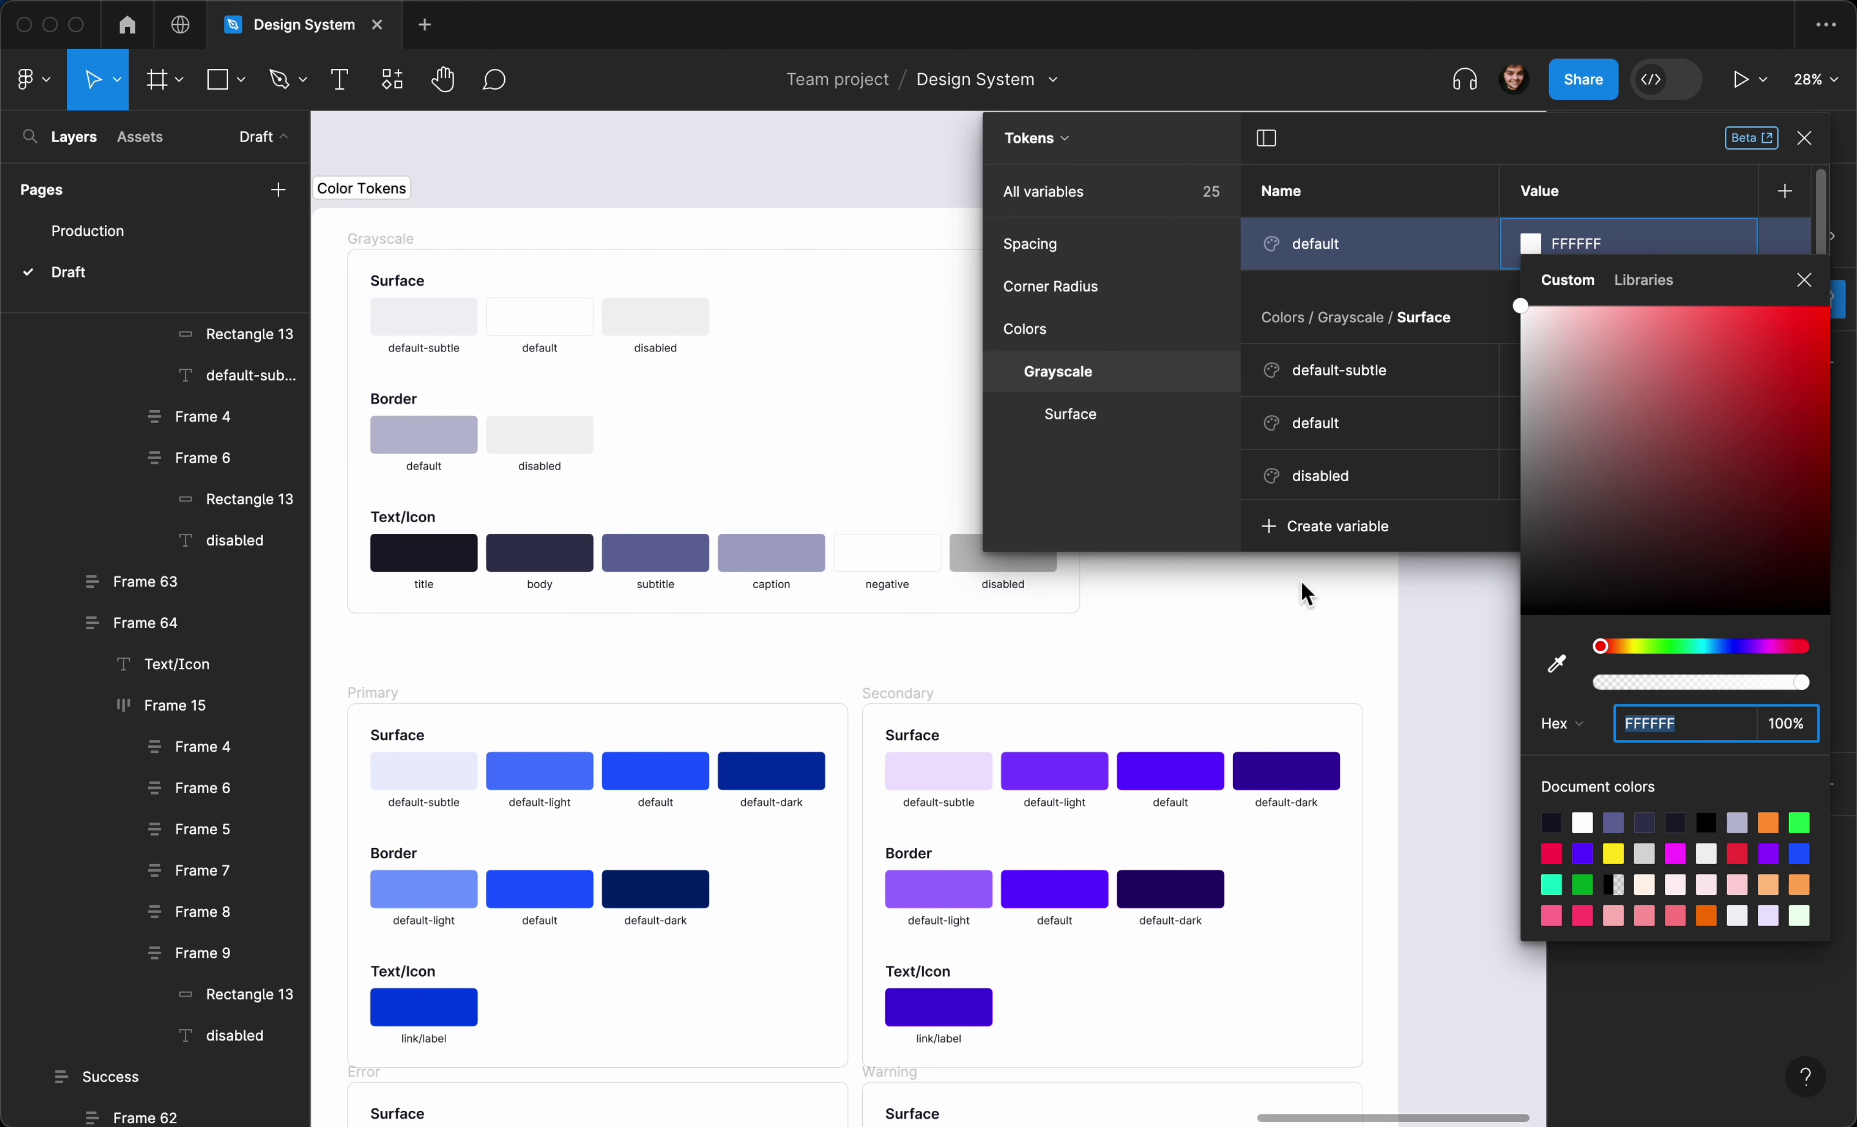
left_click(1642, 290)
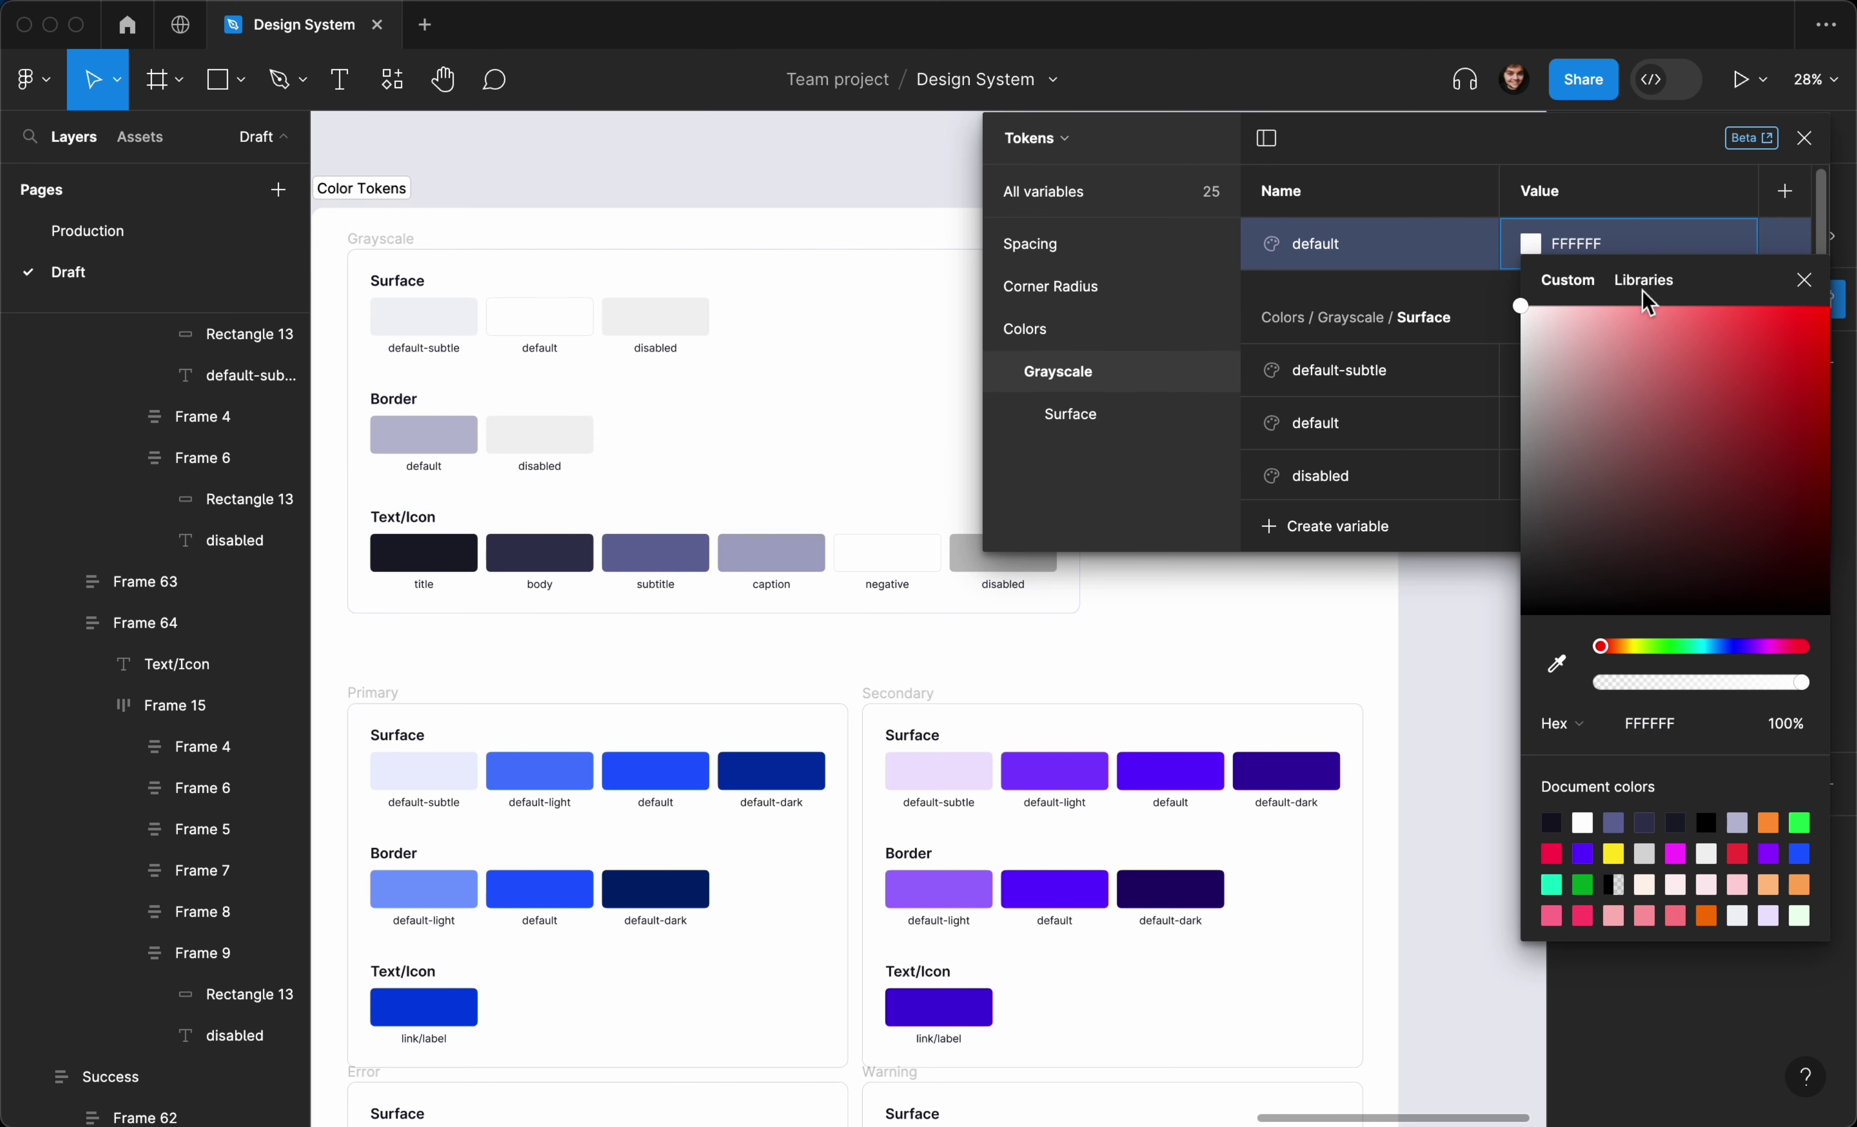
key("c")
left_click(1649, 278)
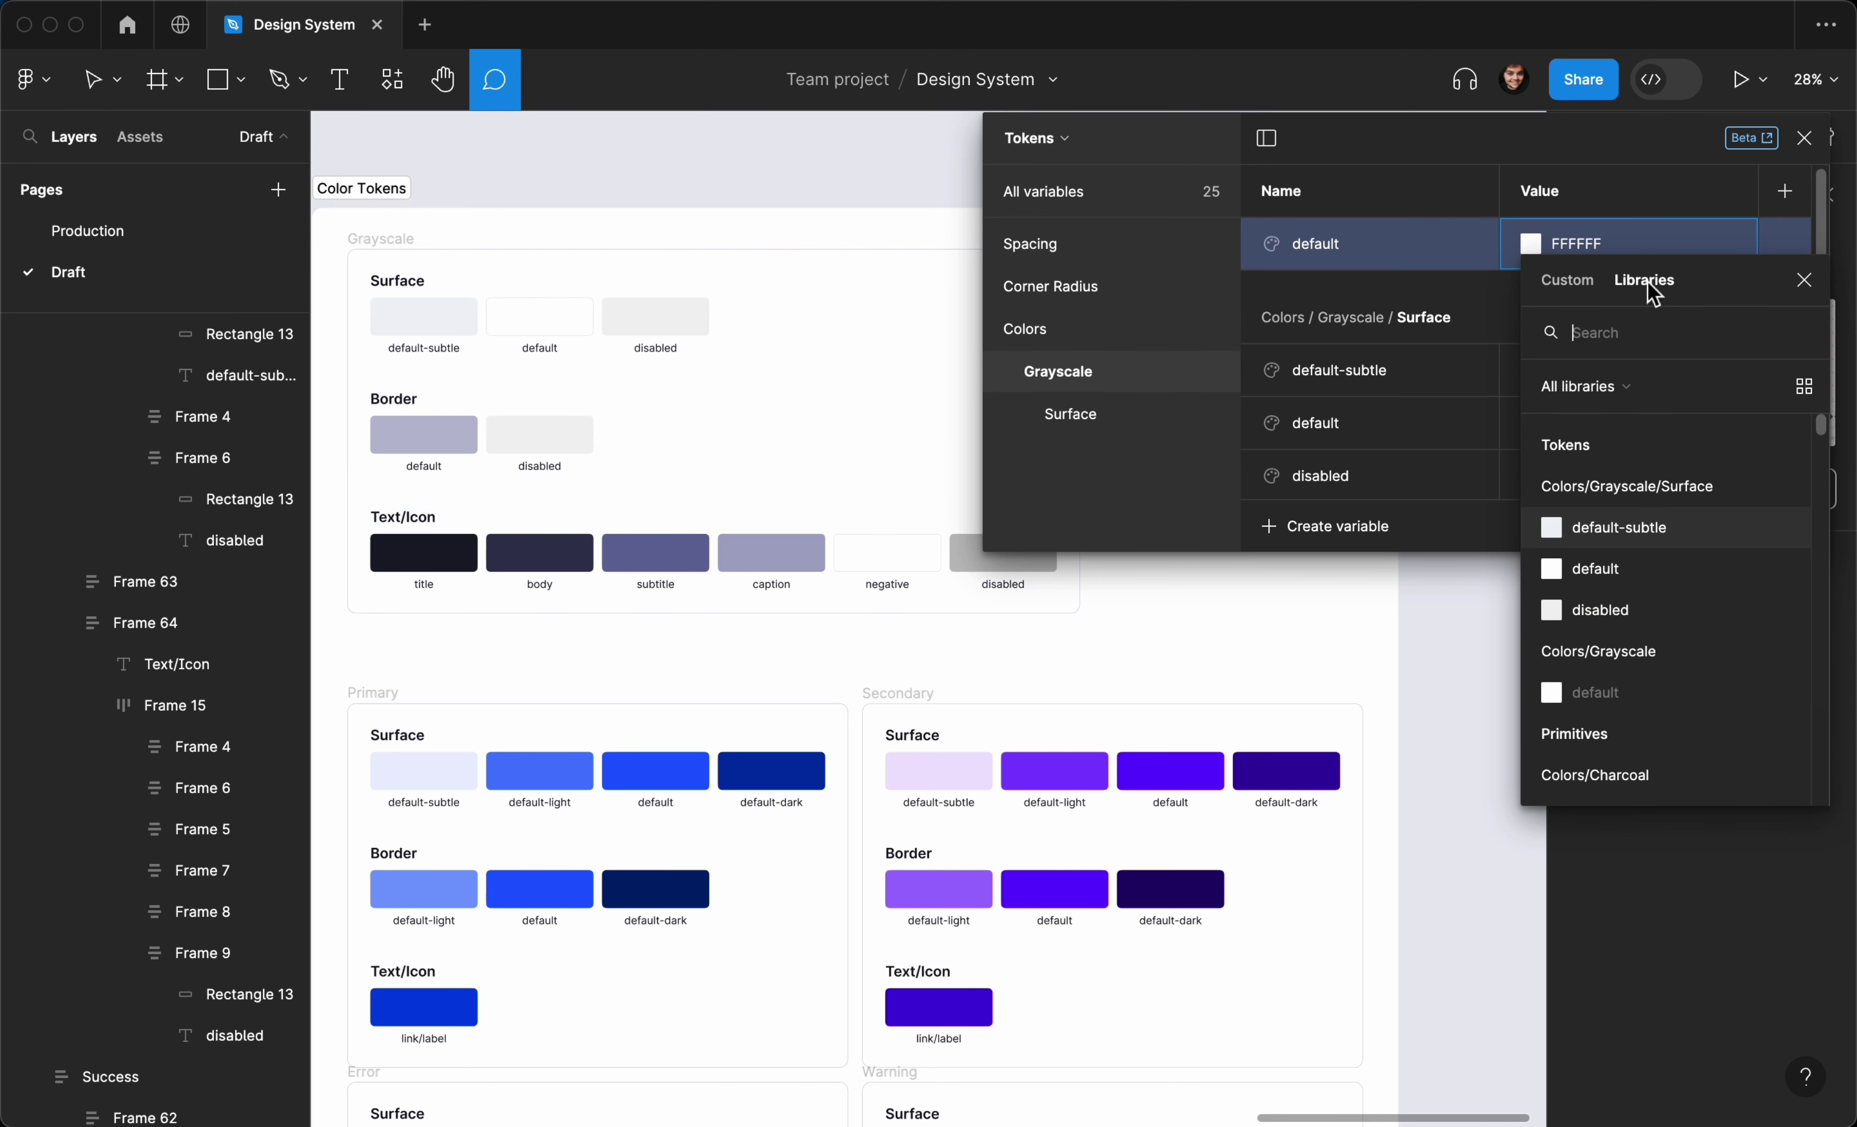
type("chill")
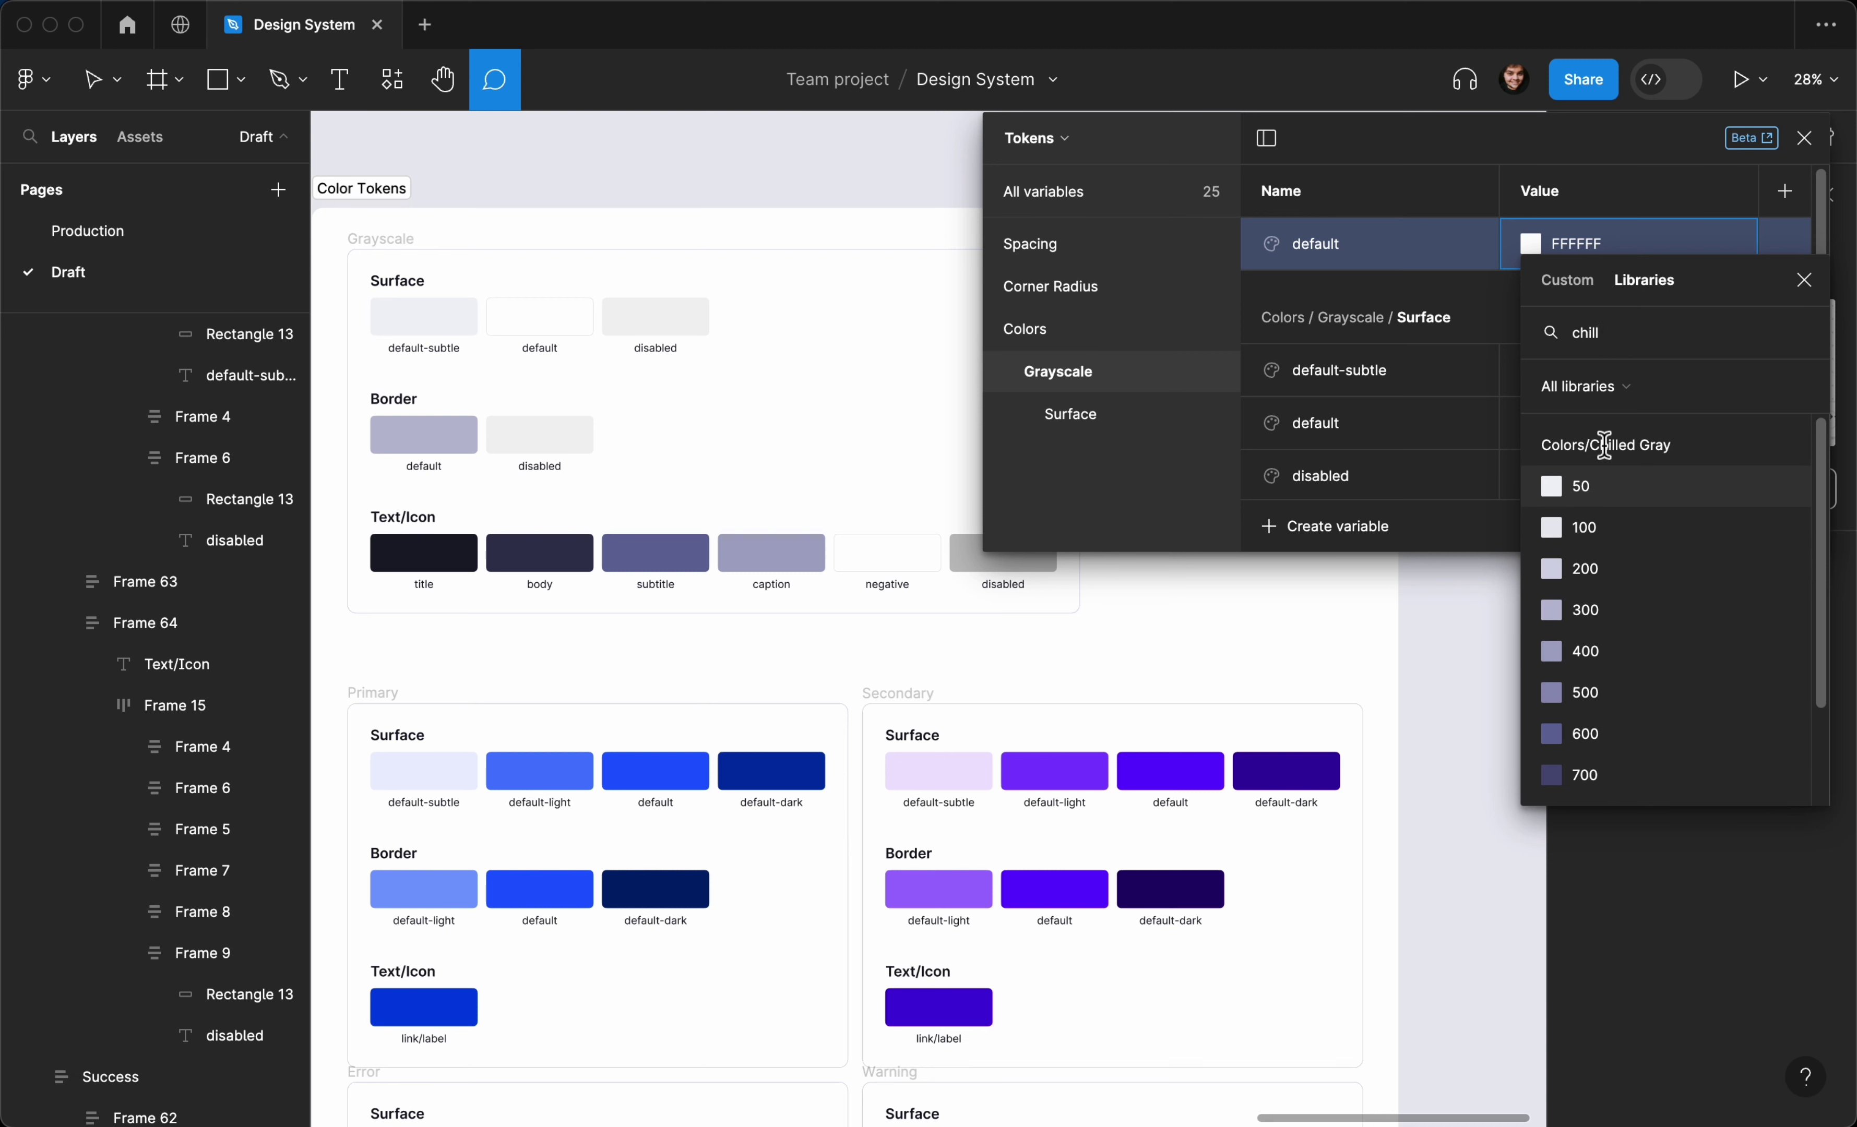
left_click(1590, 610)
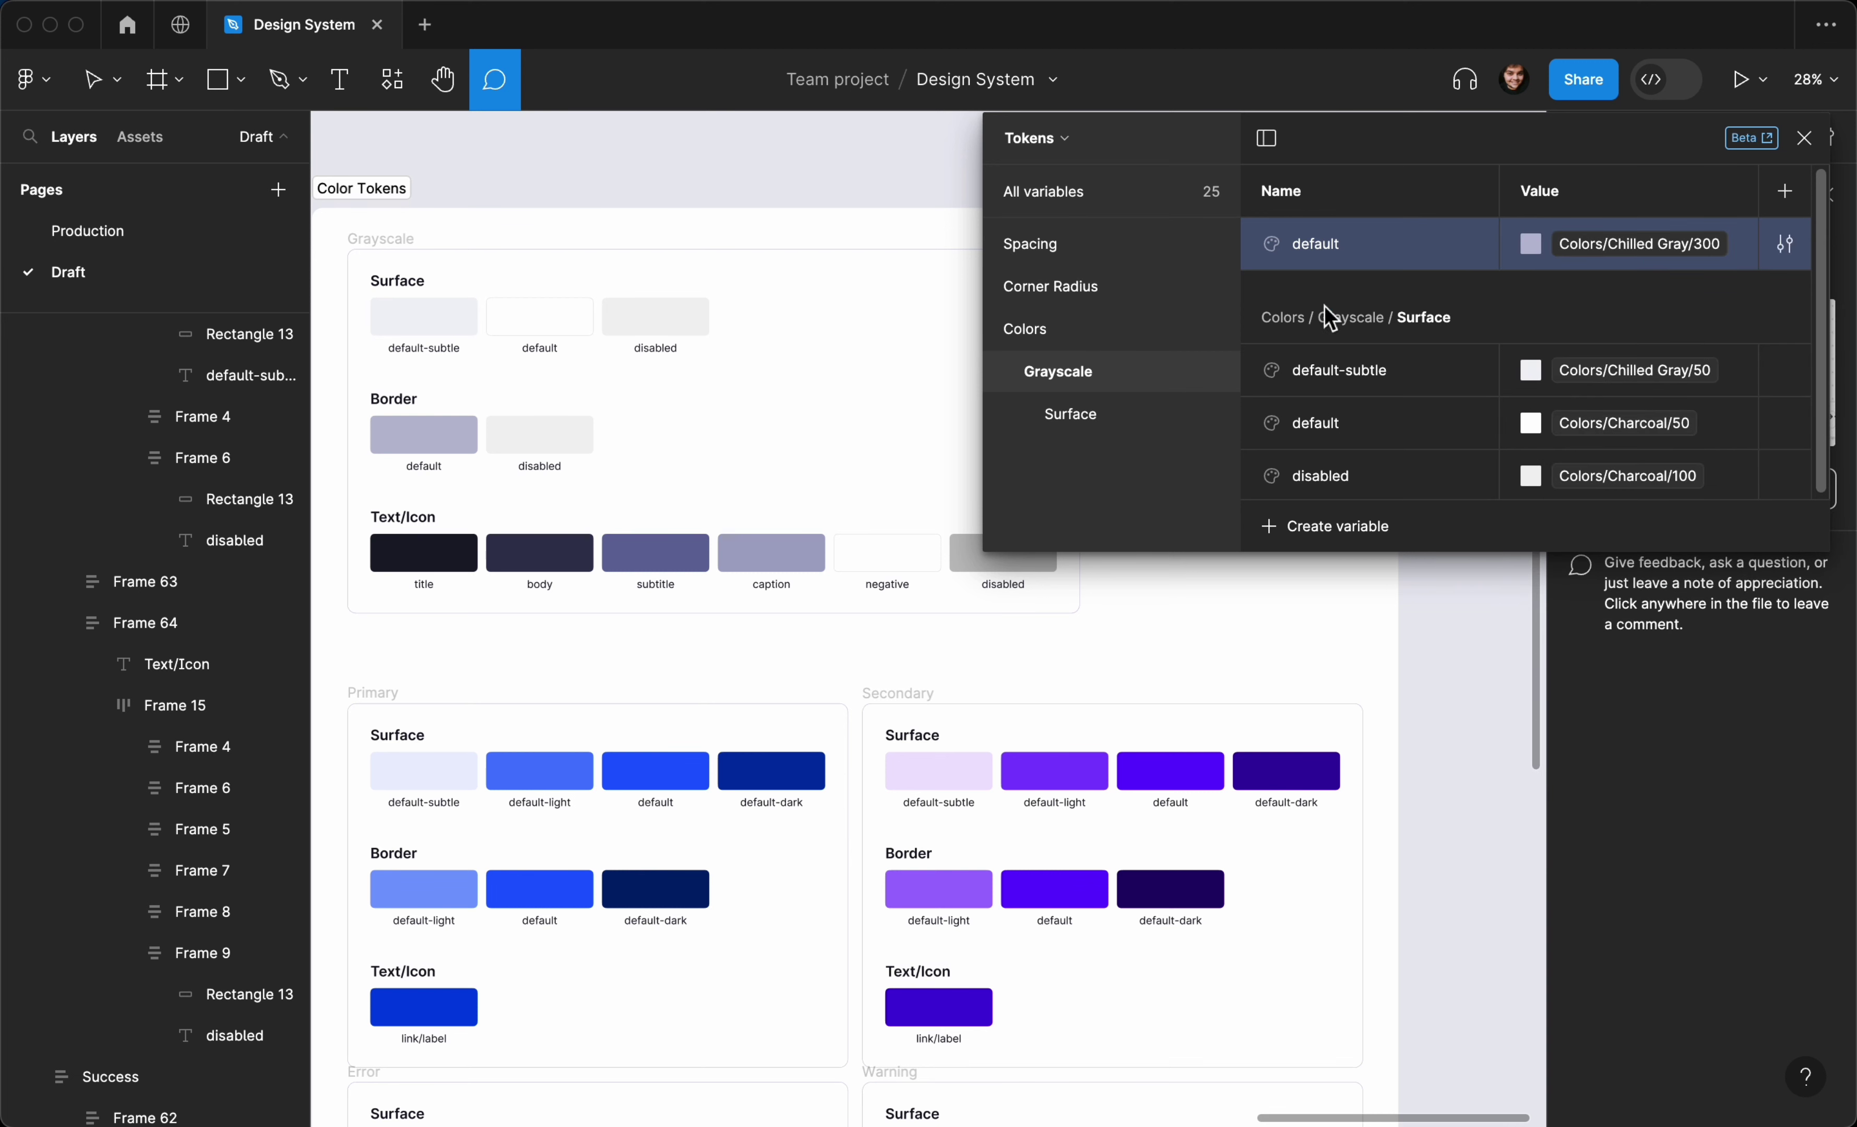
Create a color variable named disabled in the Grayscale group and link its value to Colors/Charcoal/100
left_click(1309, 528)
left_click(1319, 583)
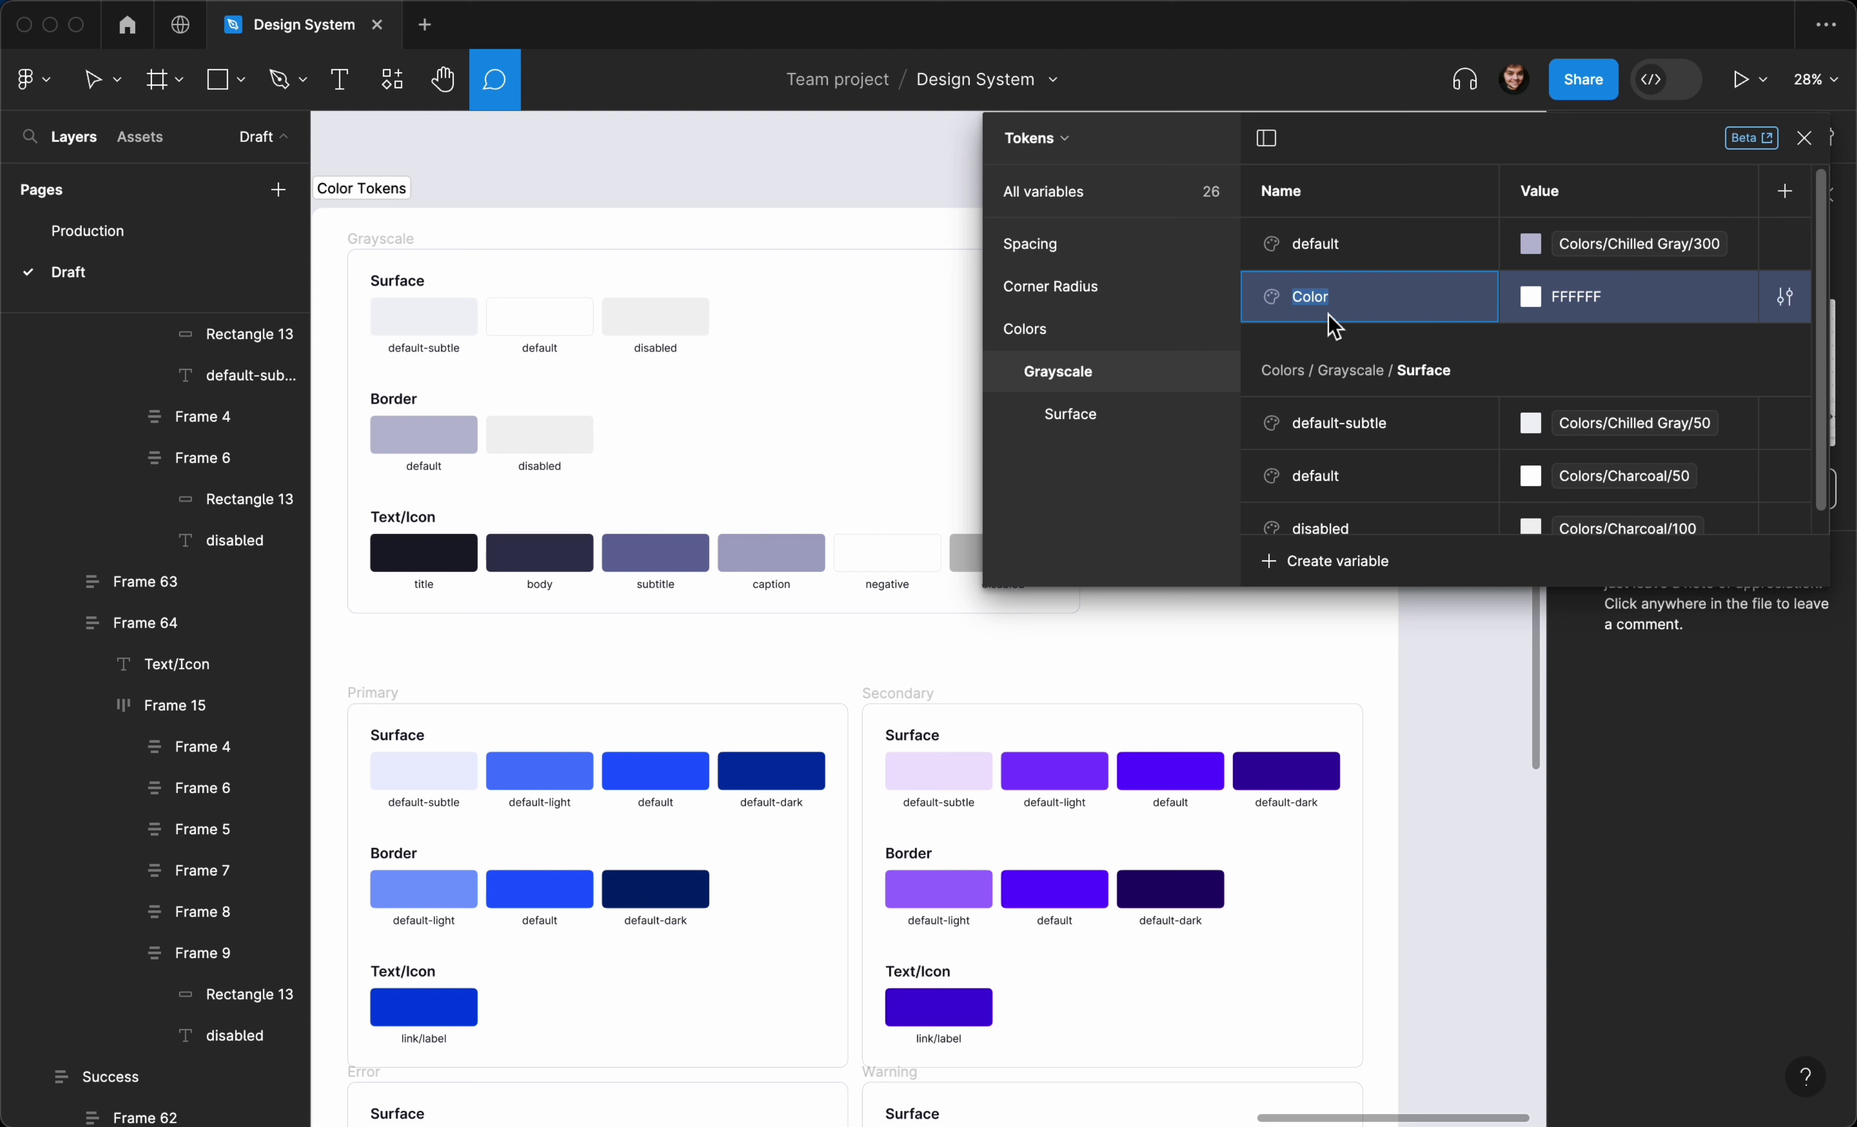
type("disabled")
left_click(1533, 298)
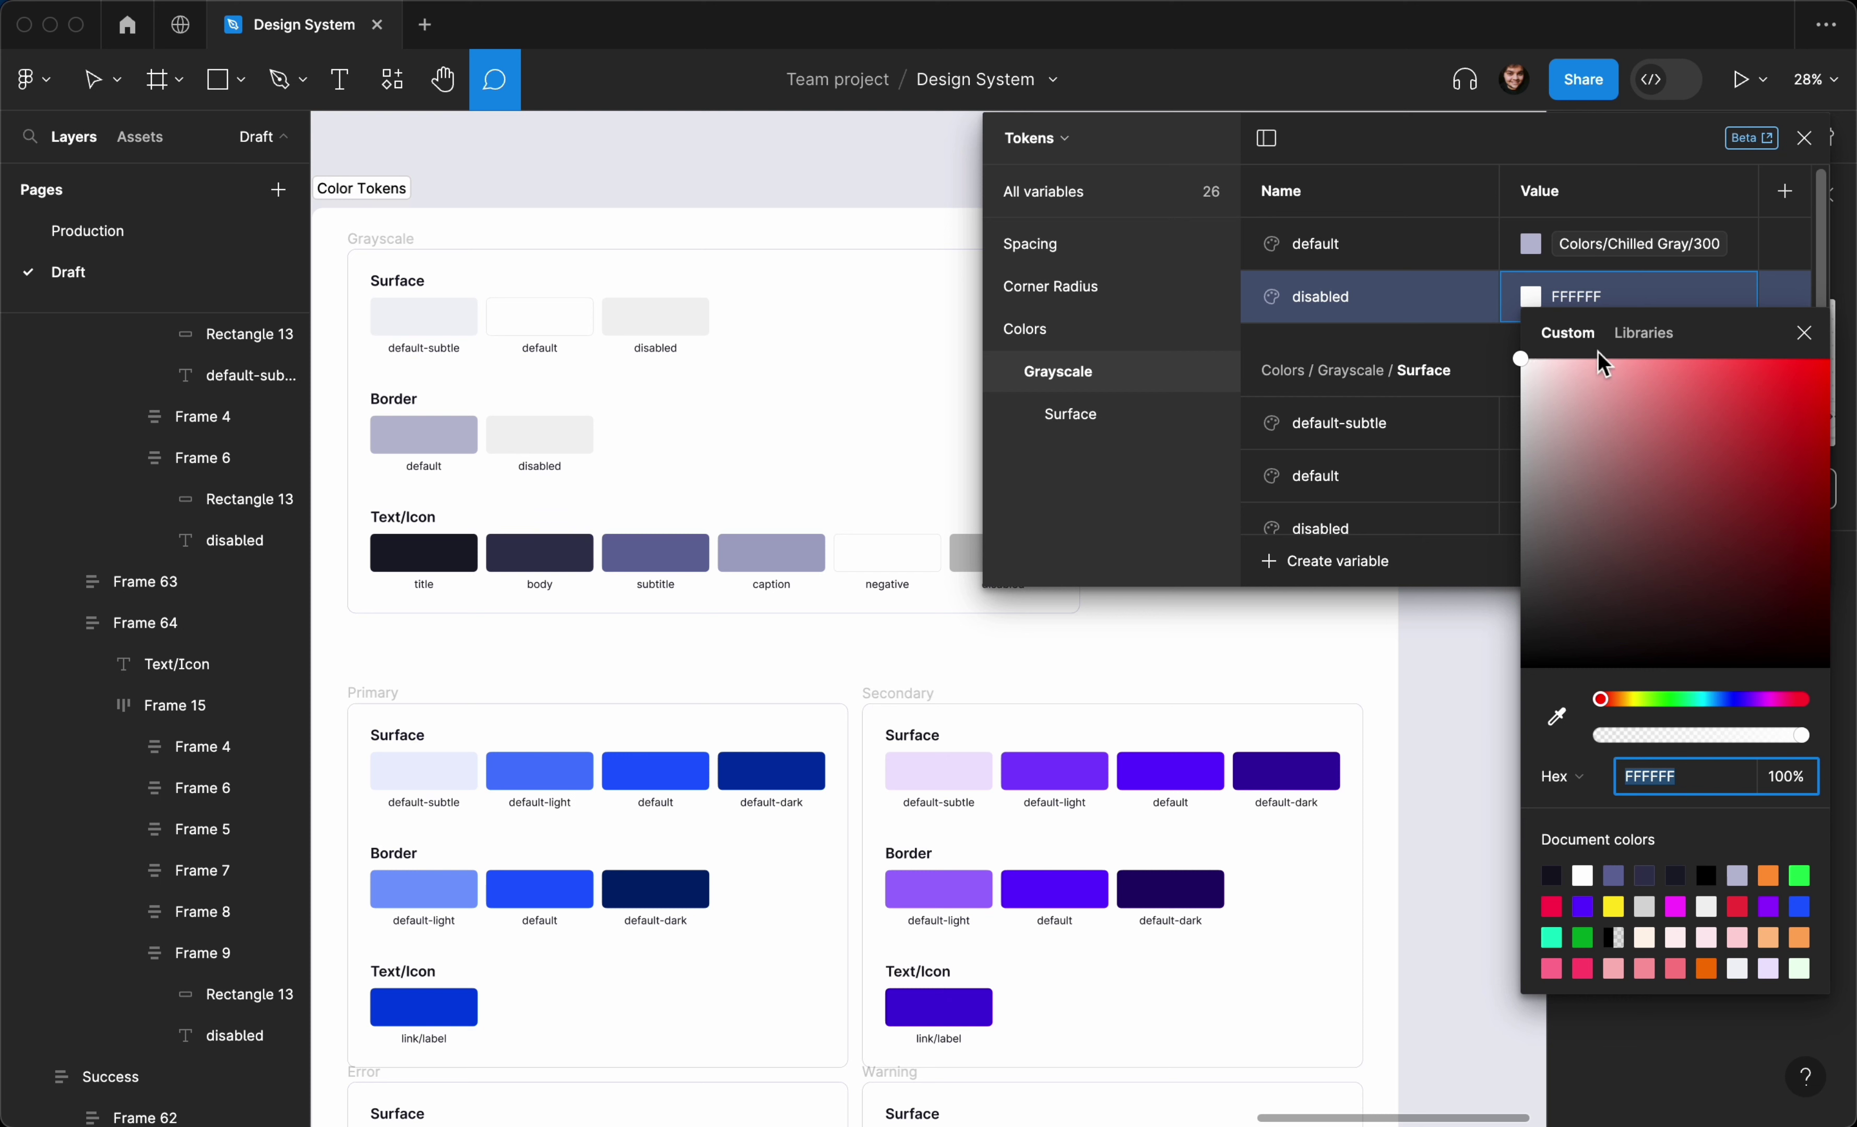
left_click(1646, 334)
type("char")
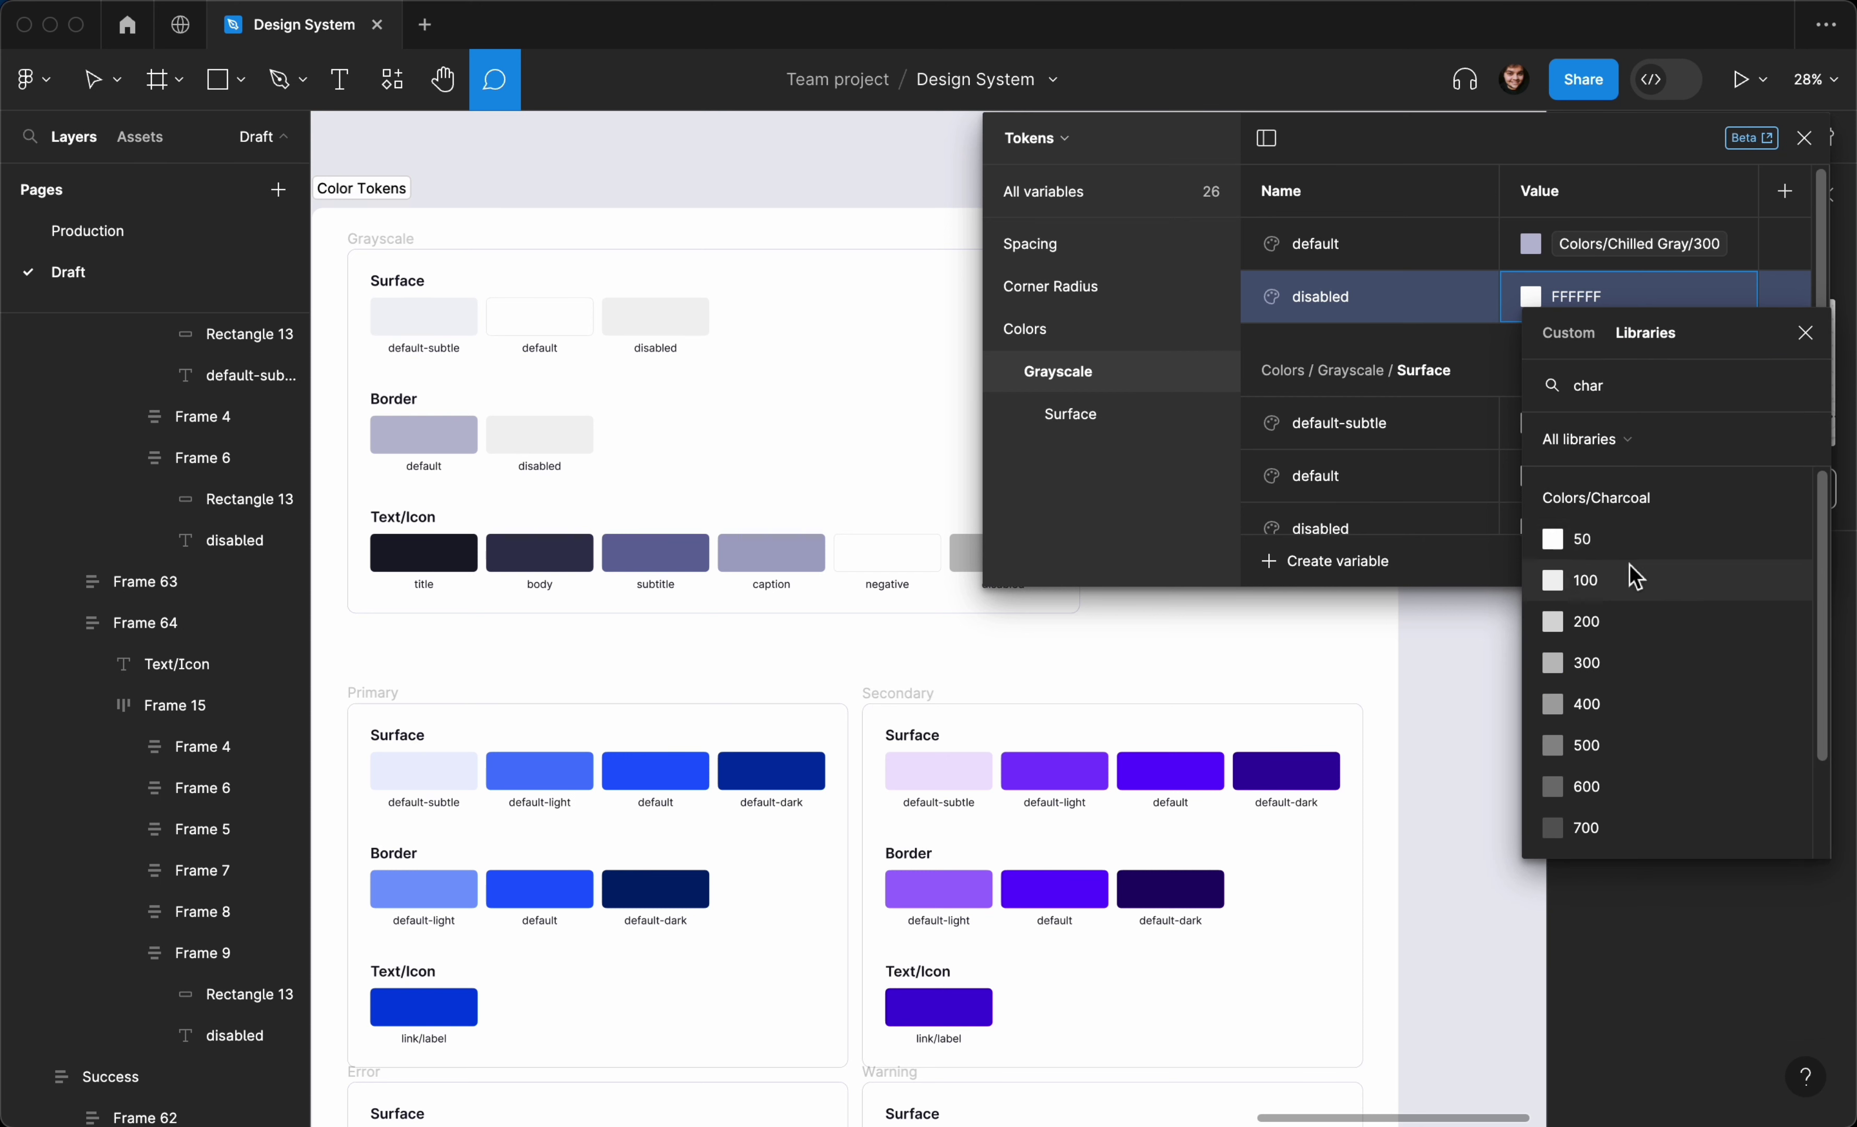
left_click(1623, 578)
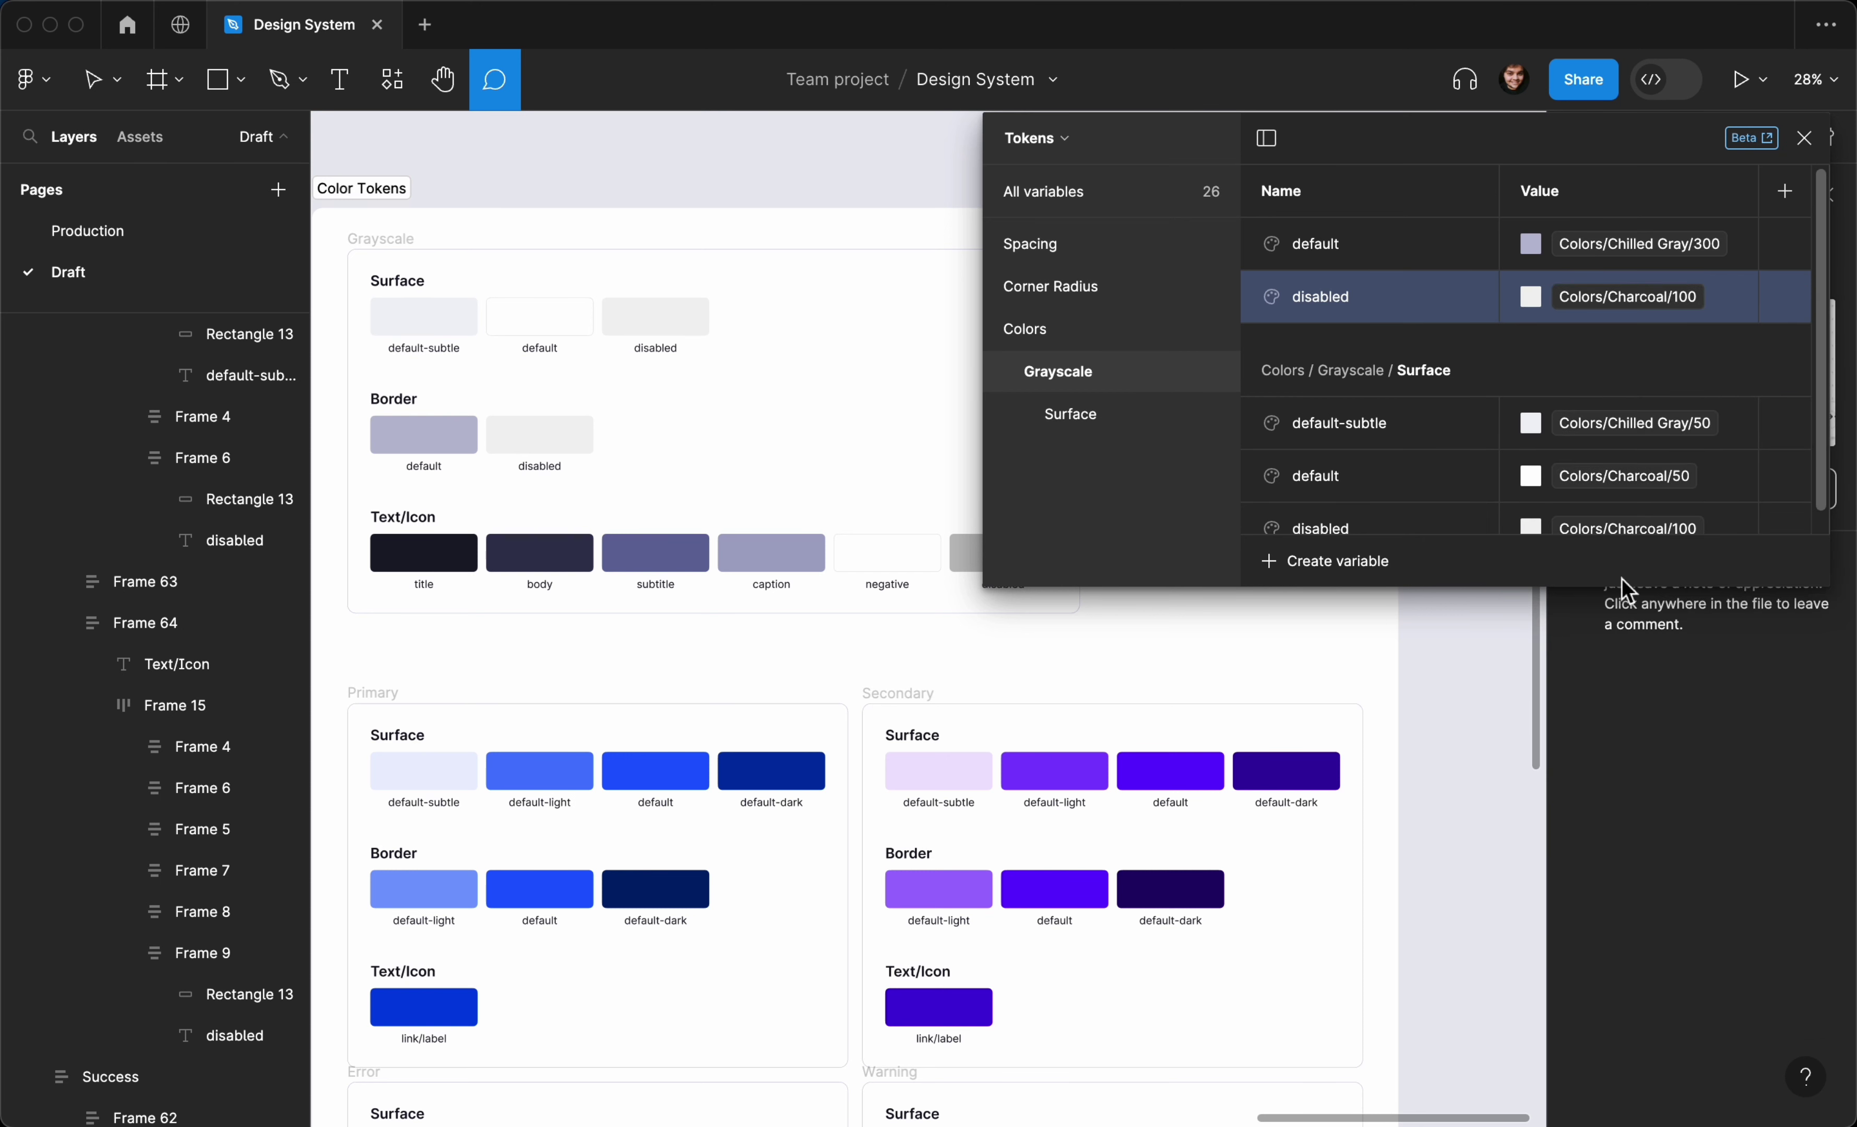
Group the ungrouped default and disabled Grayscale variables into a new subgroup named Border
left_click(1367, 245, "shift")
right_click(1370, 243)
left_click(1401, 264)
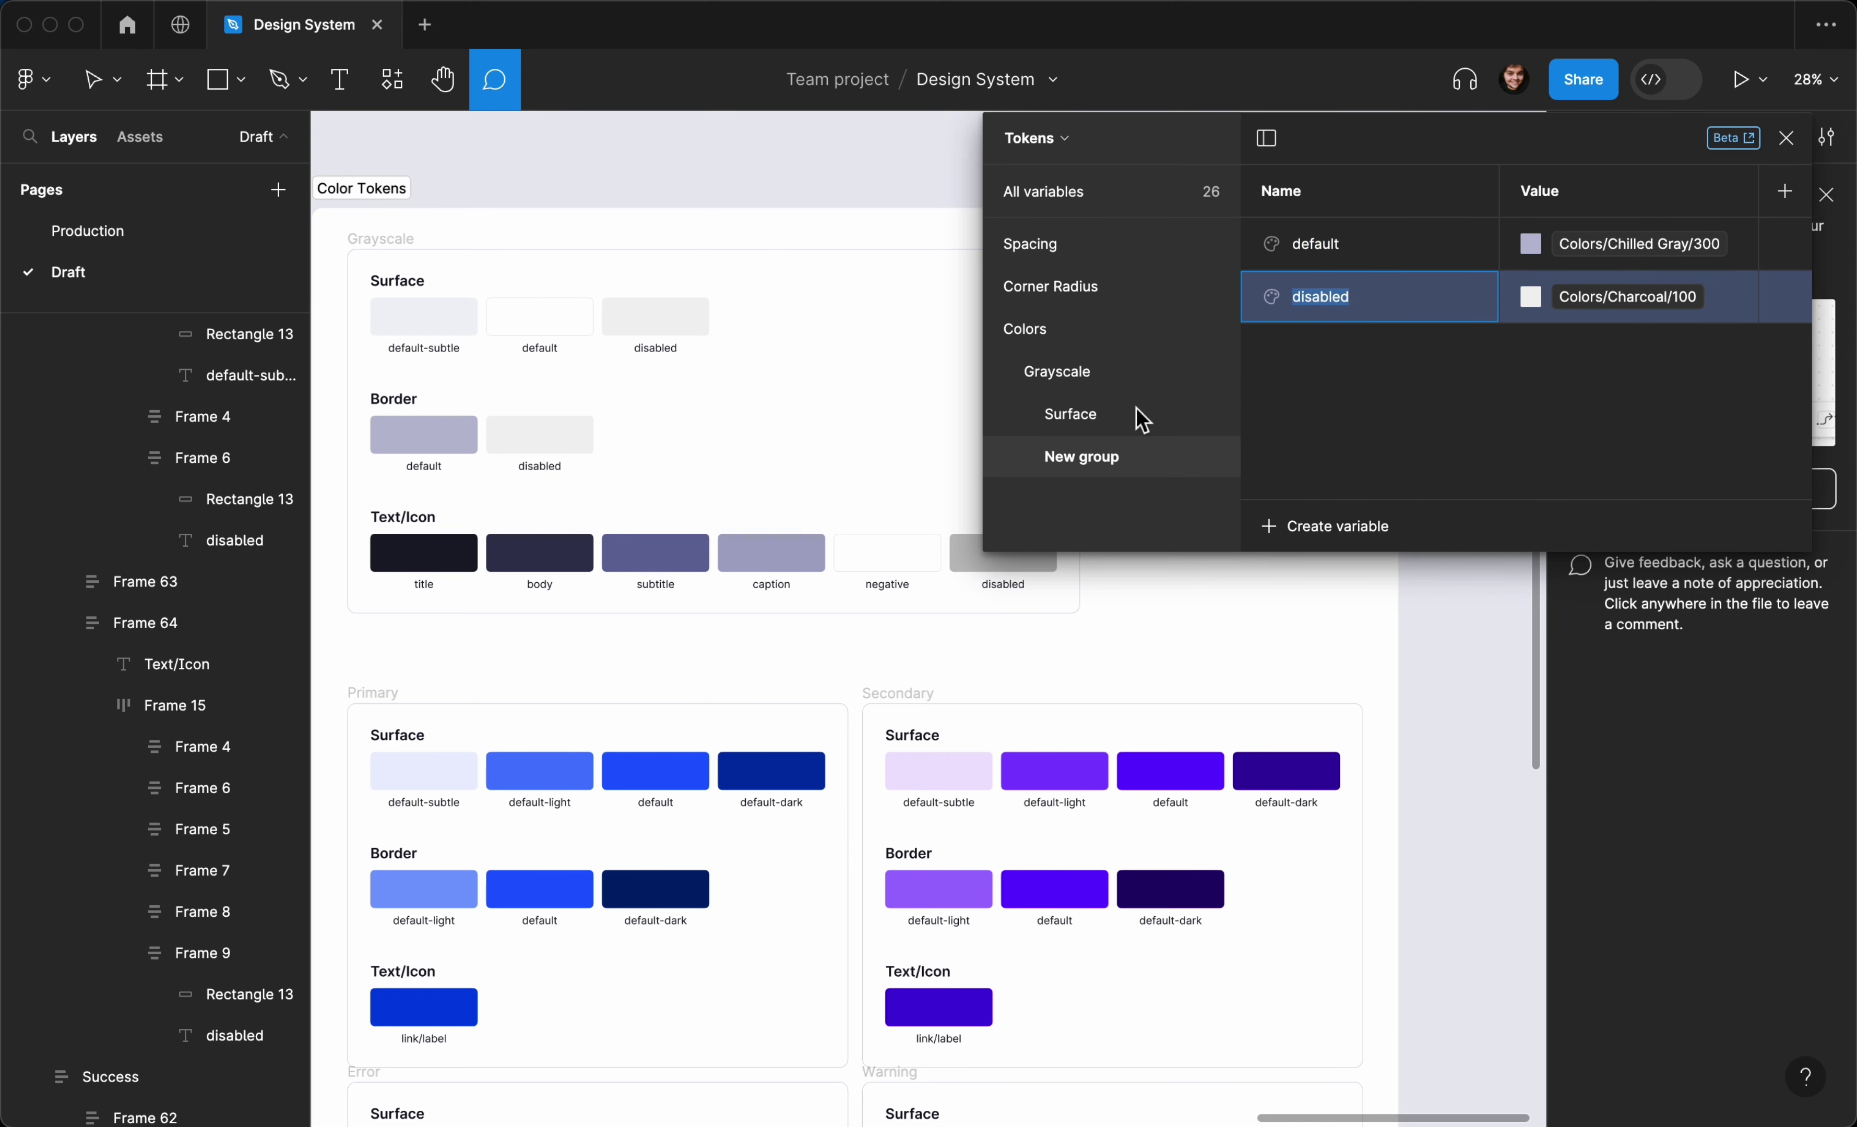
double_click(1105, 456)
type("Border")
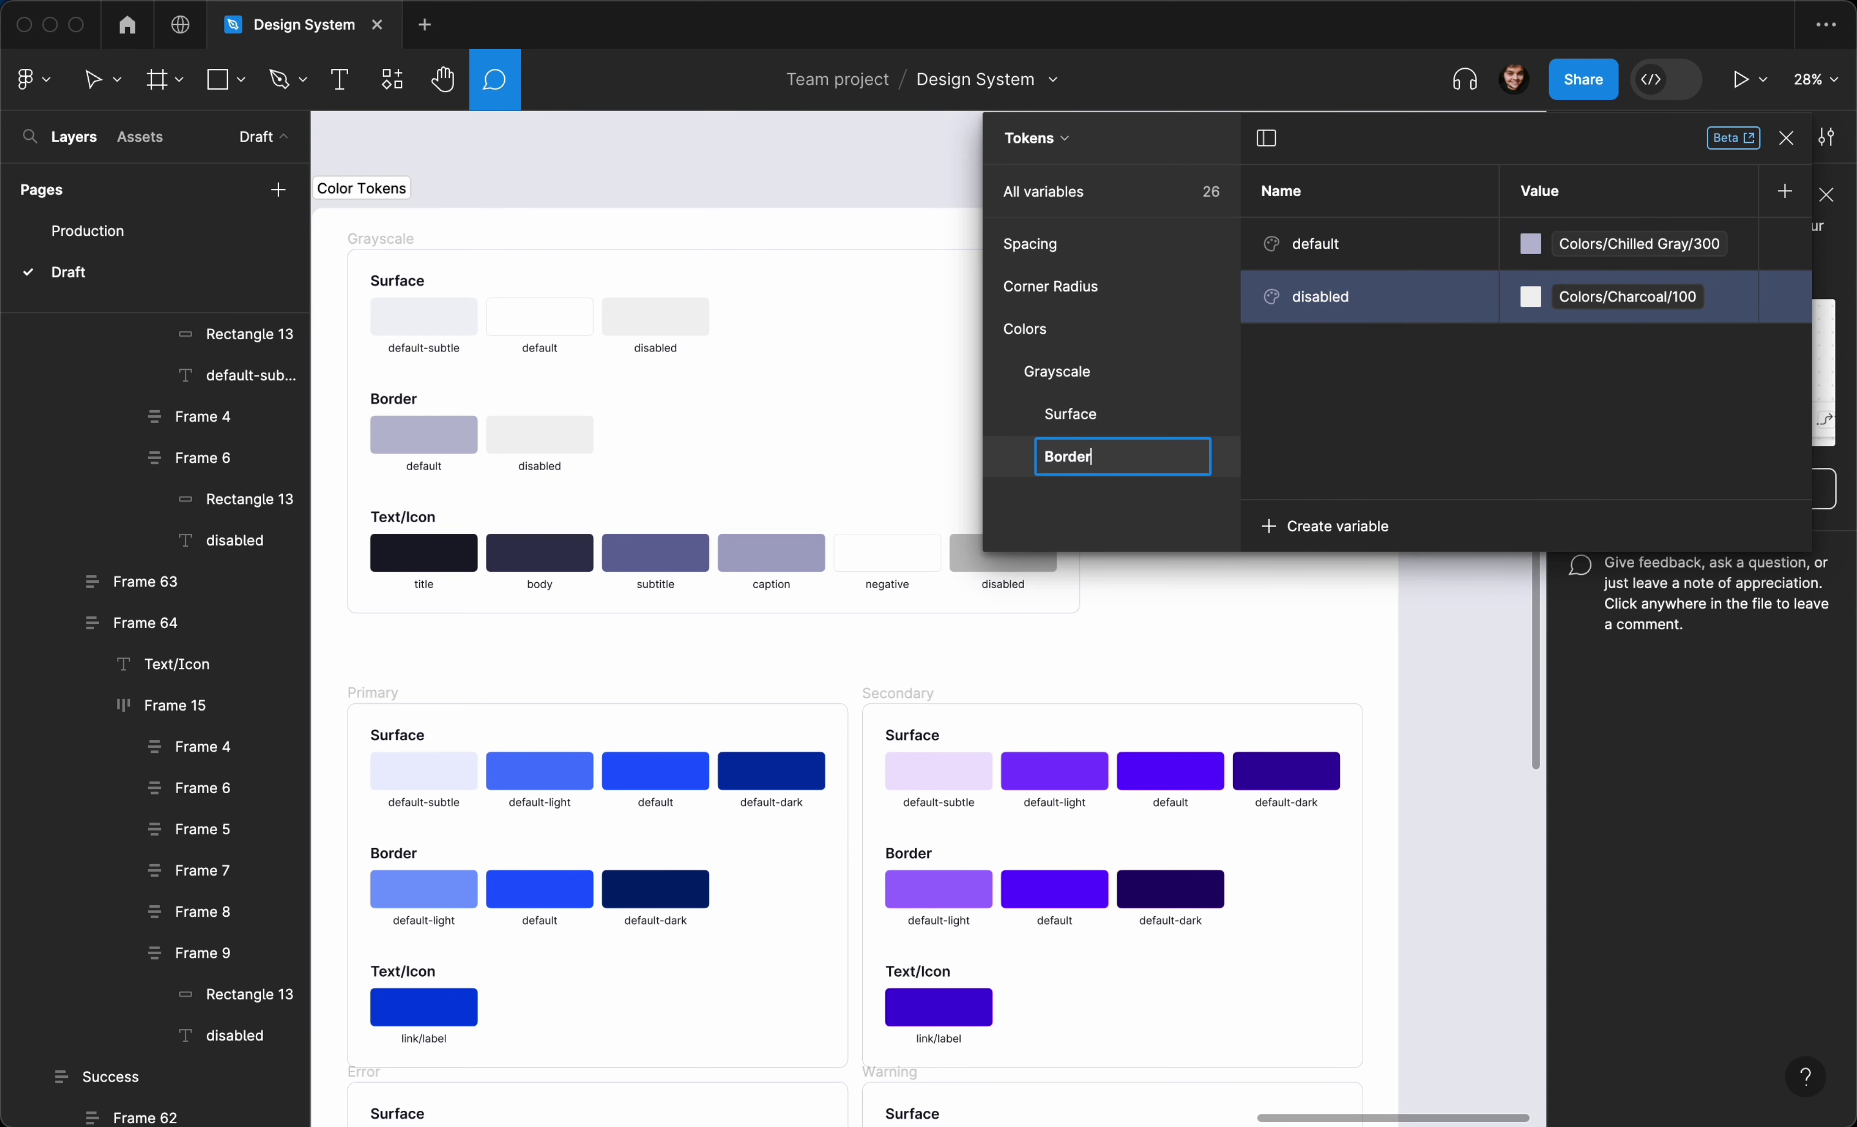
key("Return")
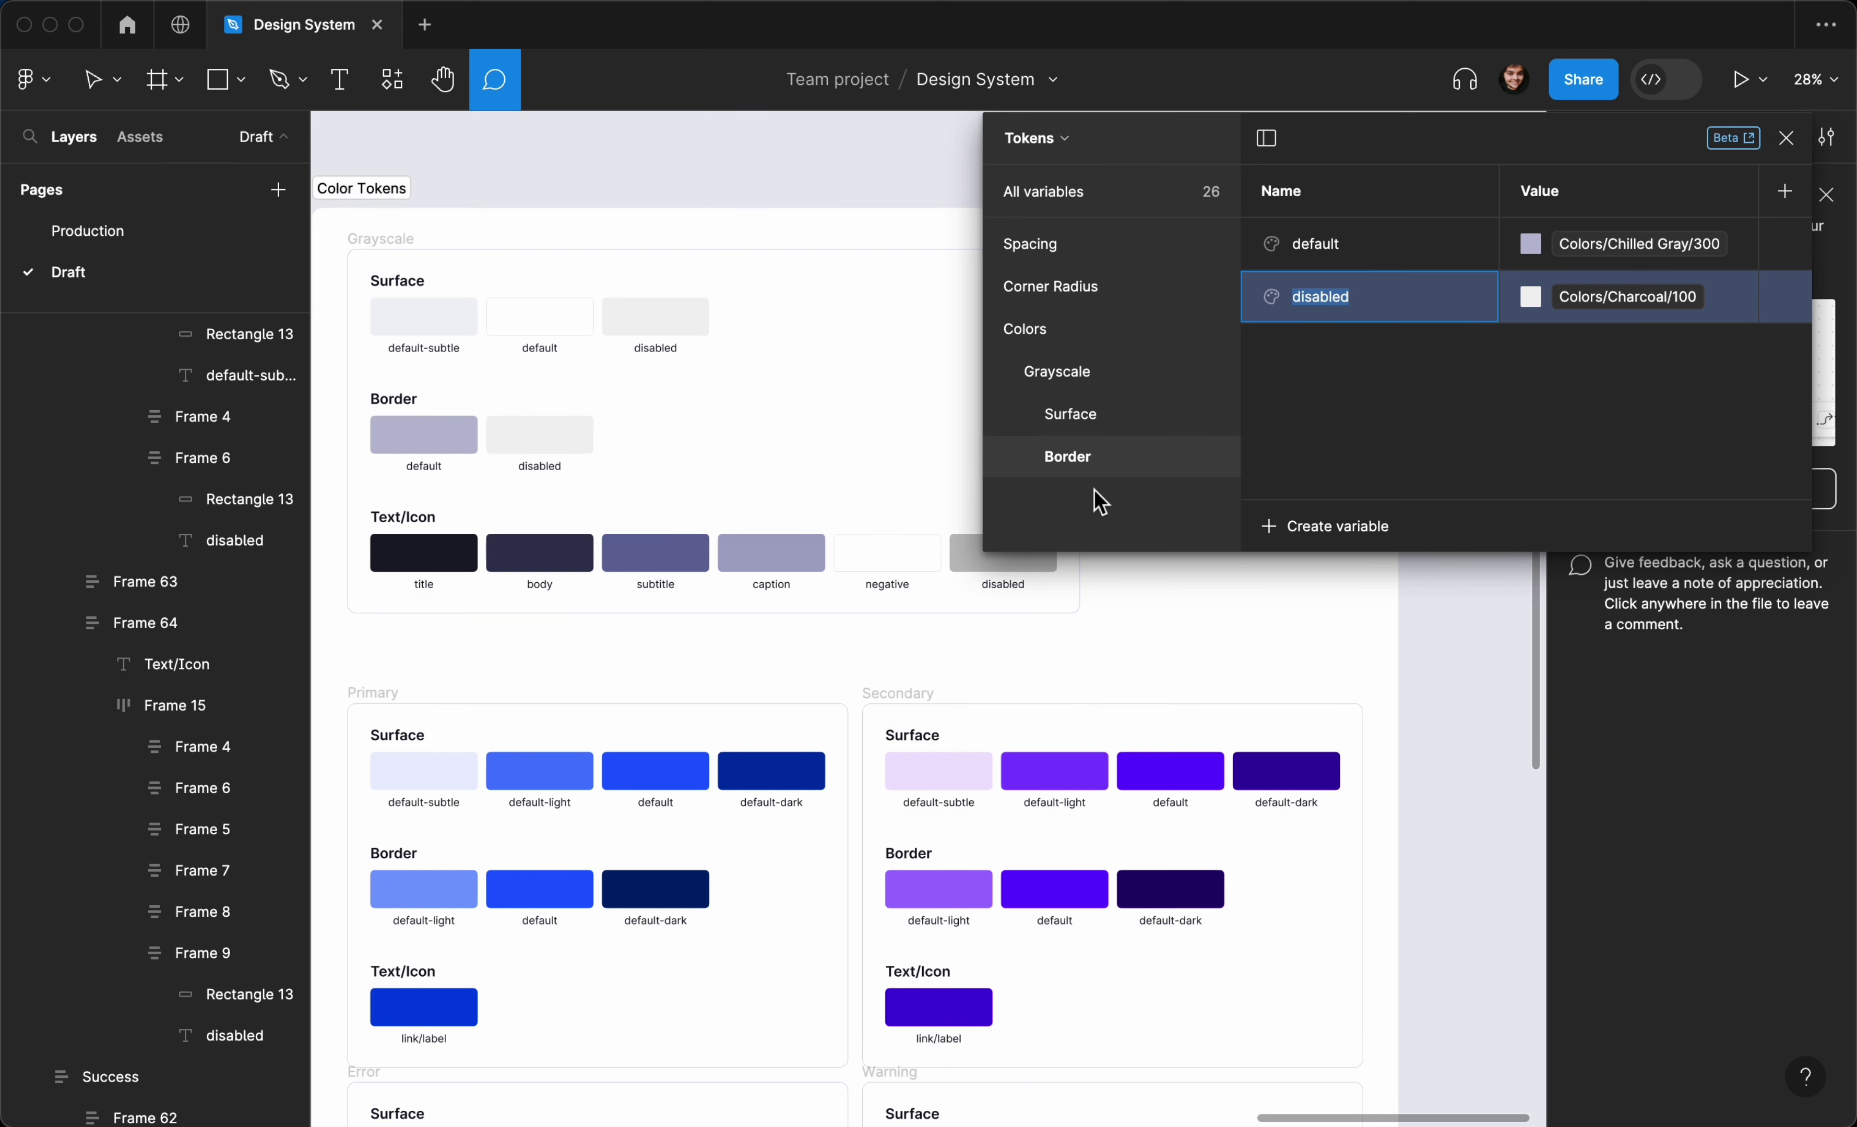
Create a color variable named title directly in the Grayscale group
left_click(1088, 377)
left_click(1335, 658)
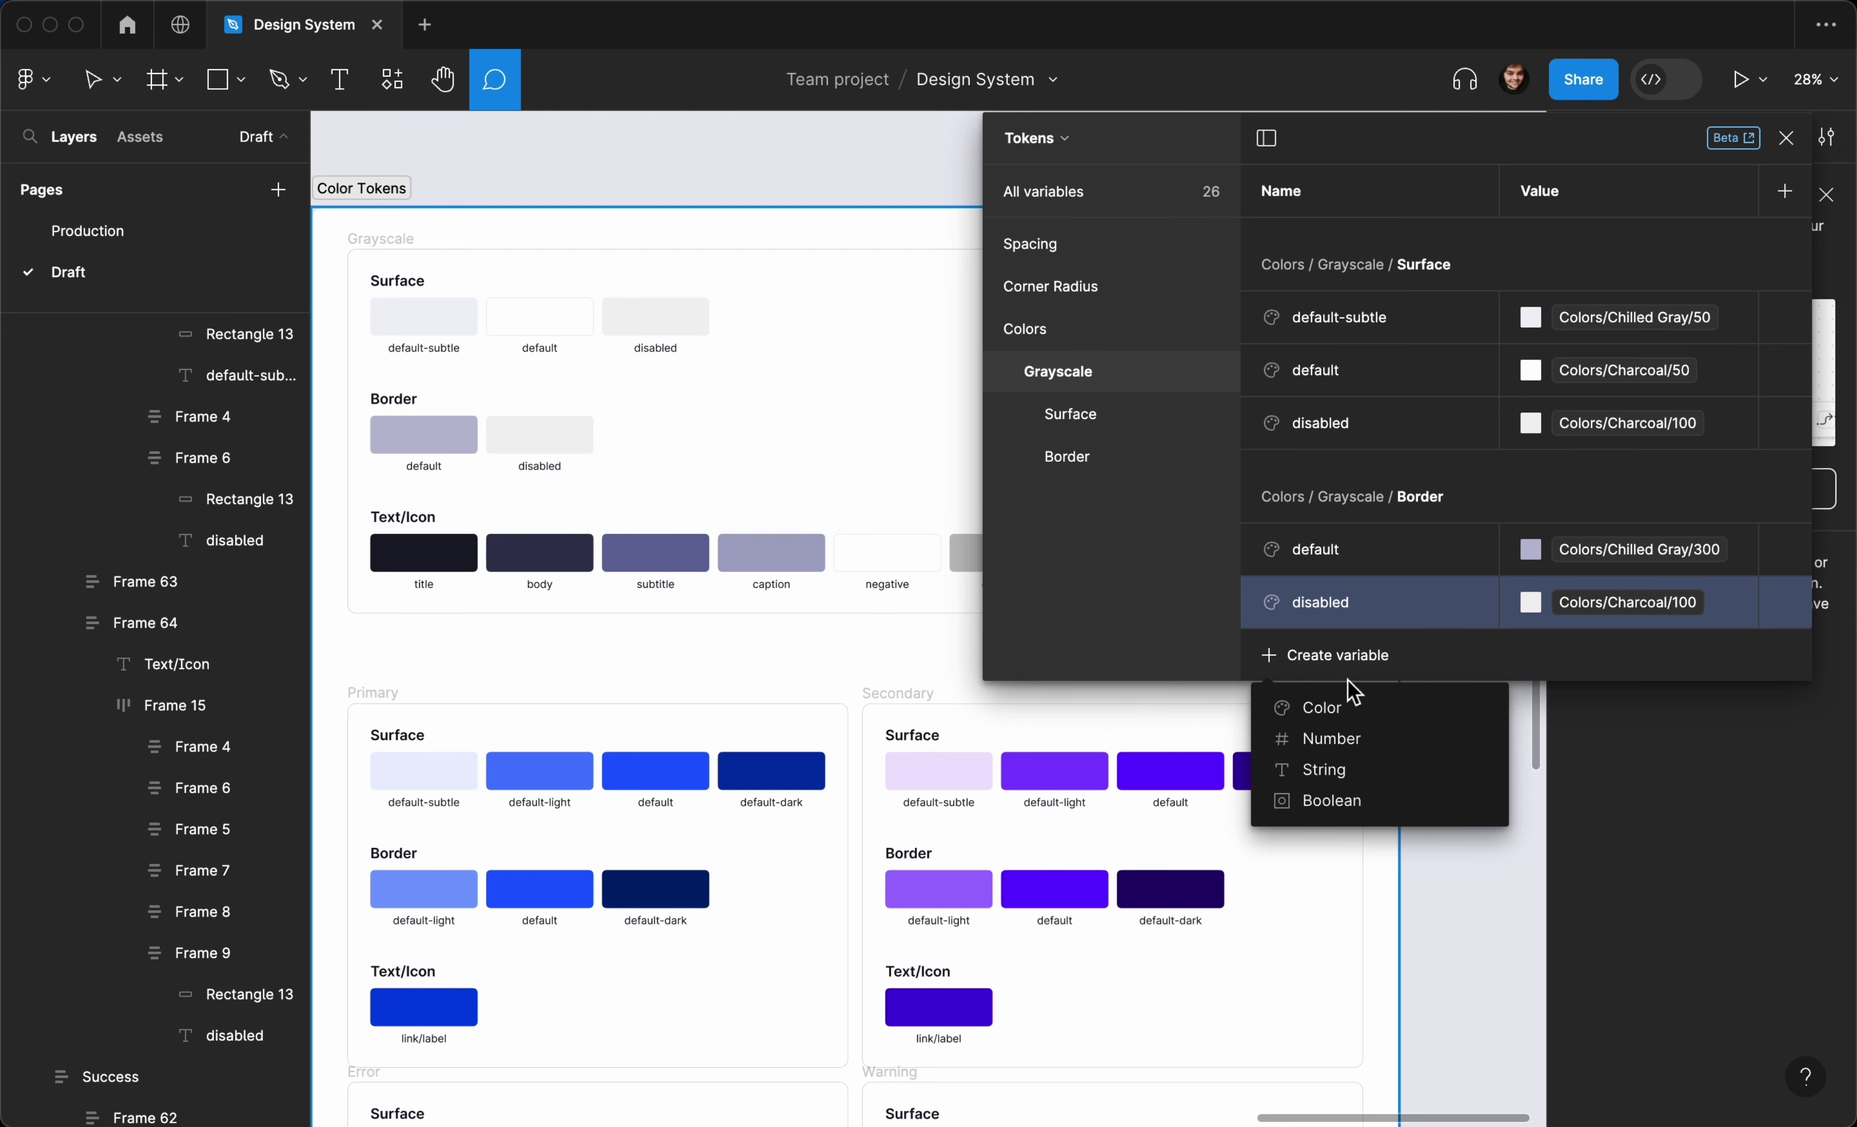
left_click(1354, 706)
type("T")
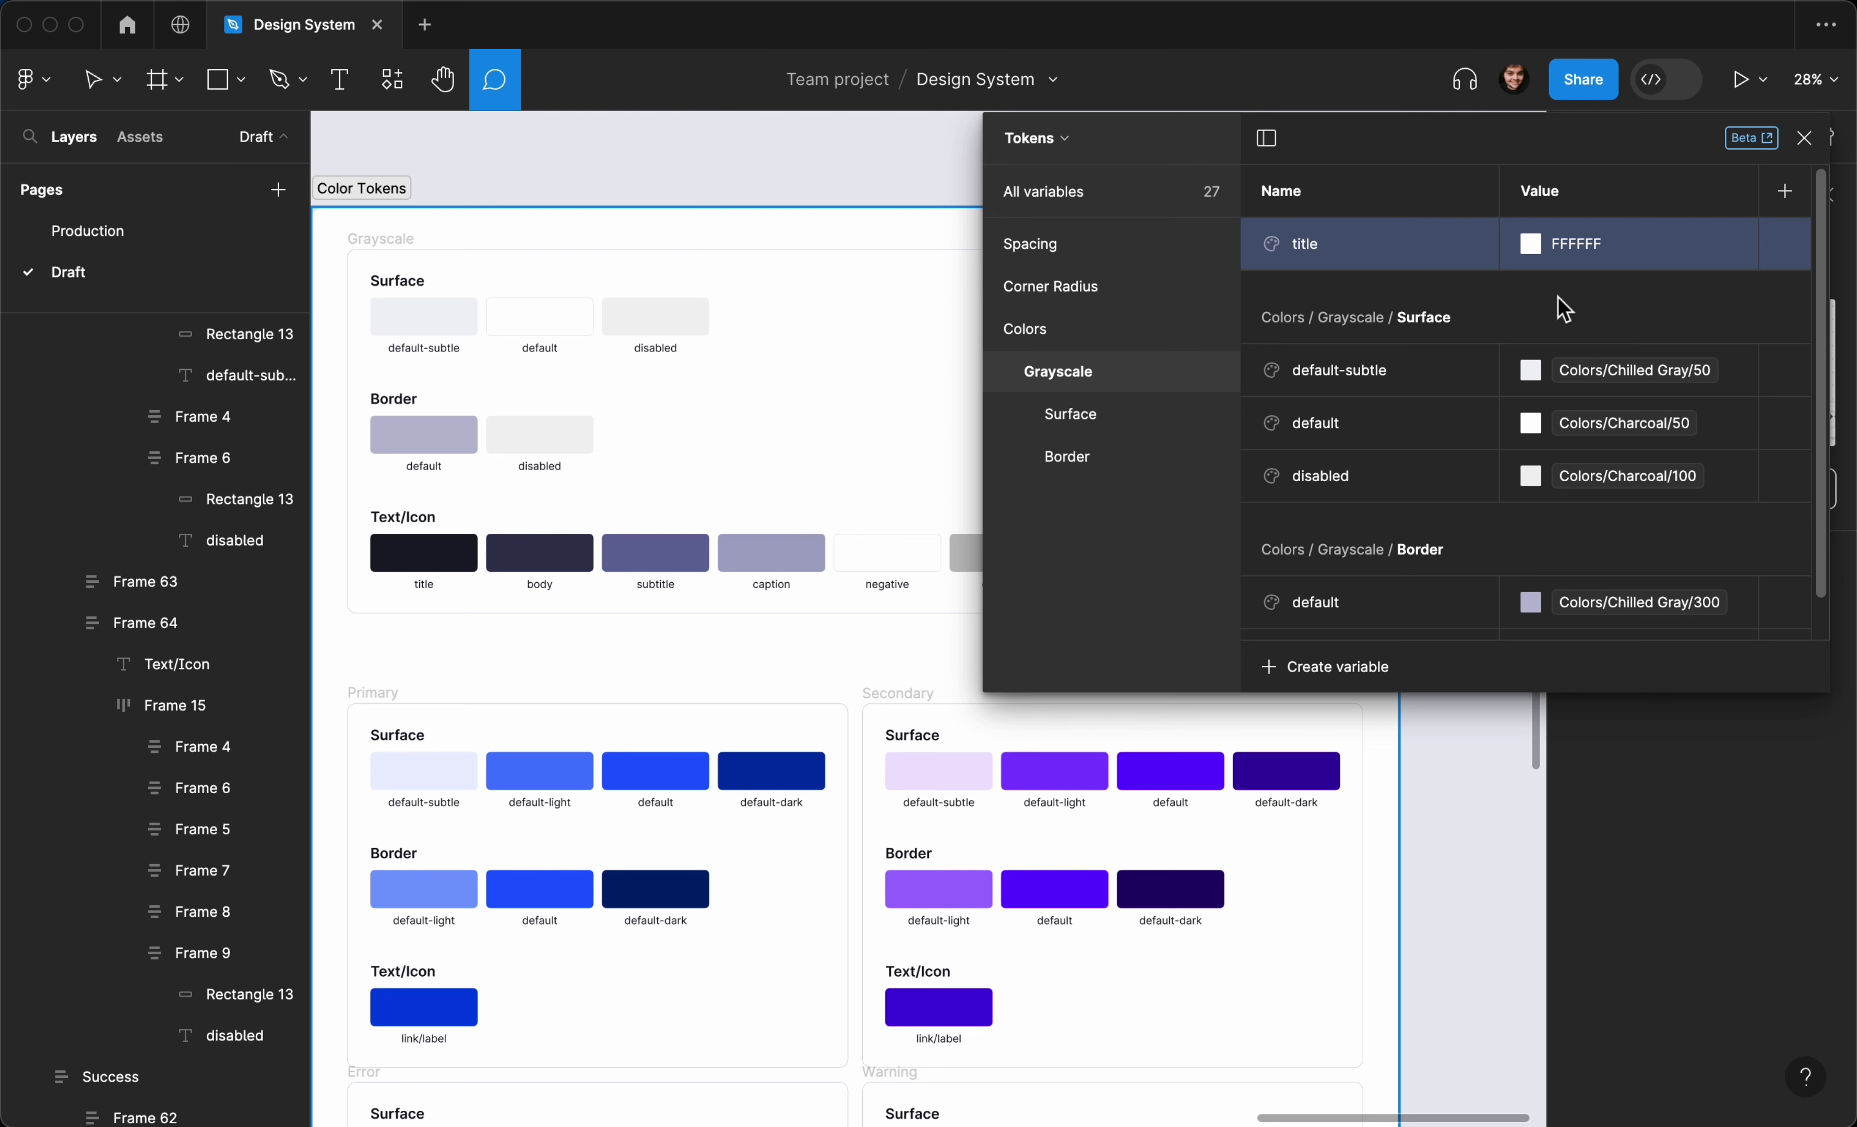
Link the value of the title variable to the primitive Colors/Chilled Gray/900
left_click(1531, 246)
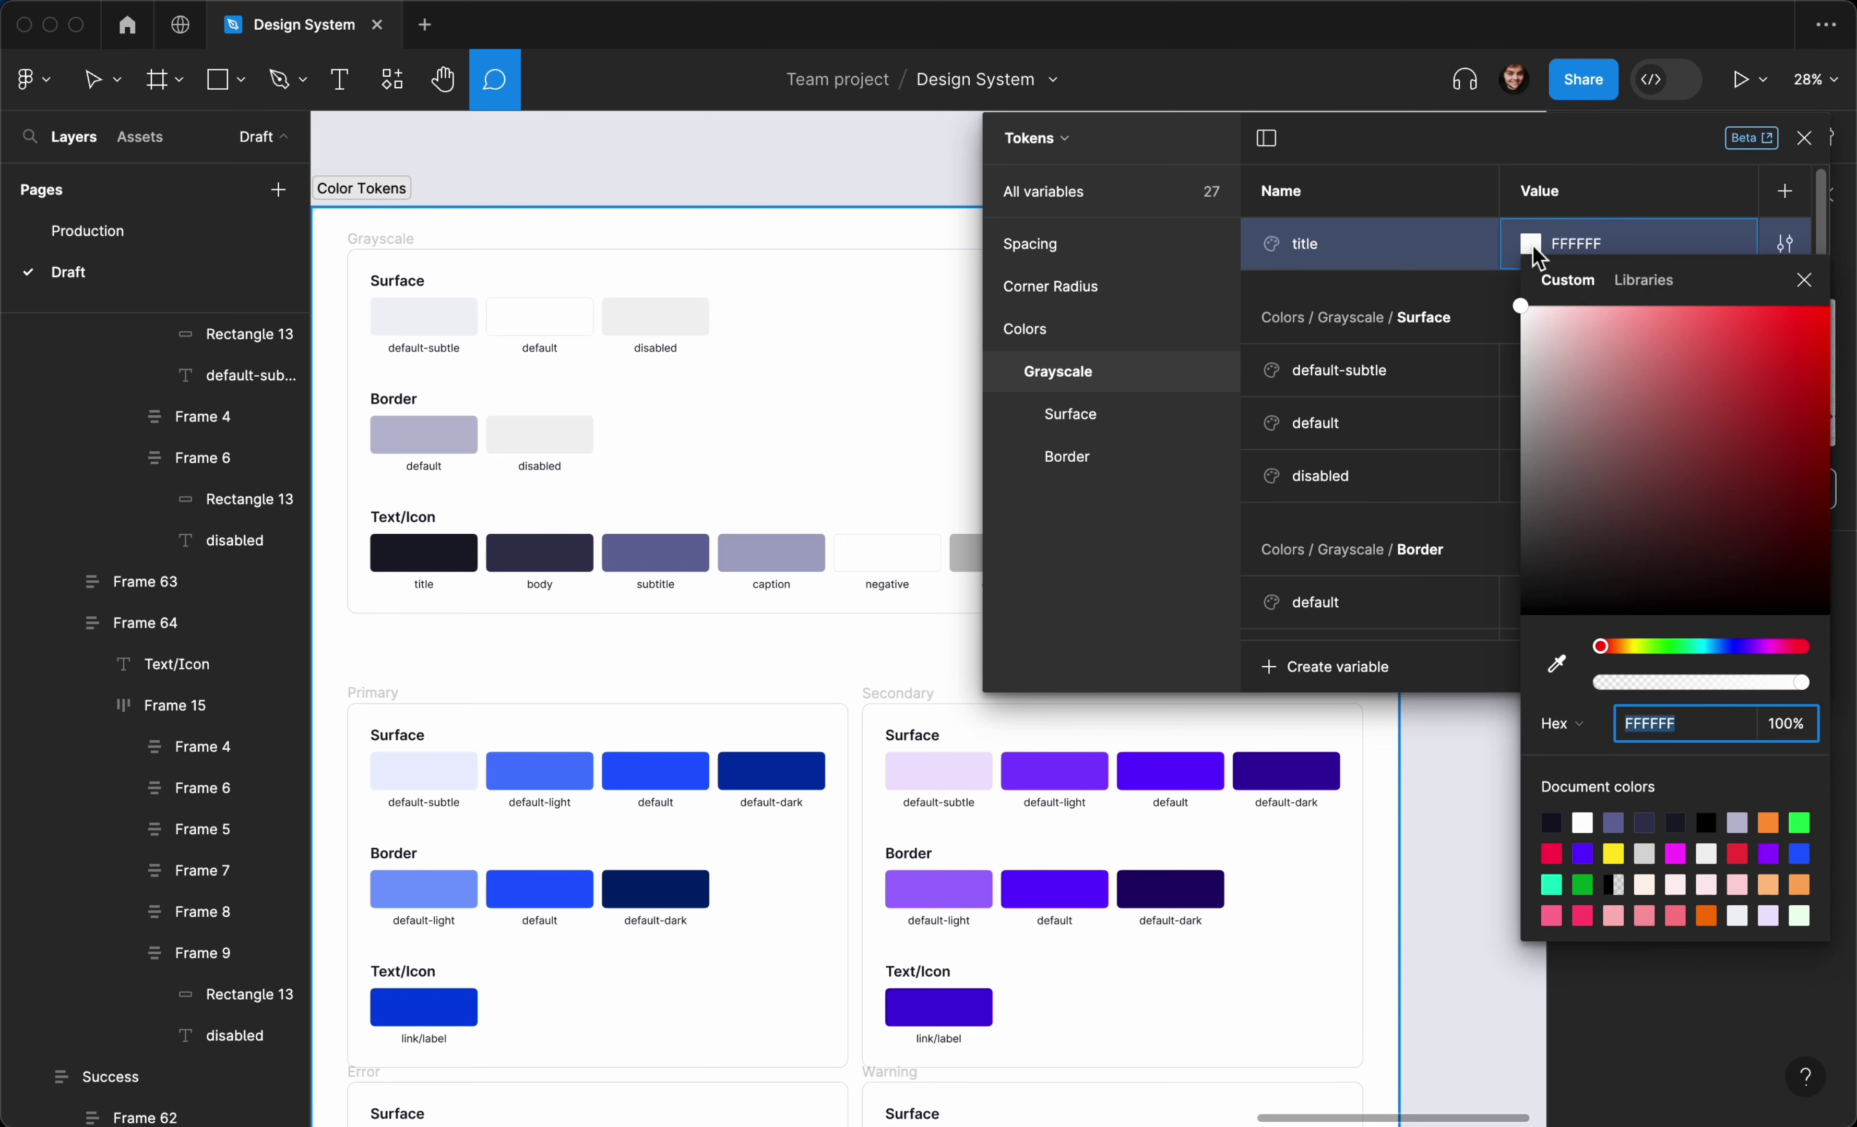
left_click(1641, 281)
type("cha")
key("BackSpace")
key("BackSpace")
type("hill")
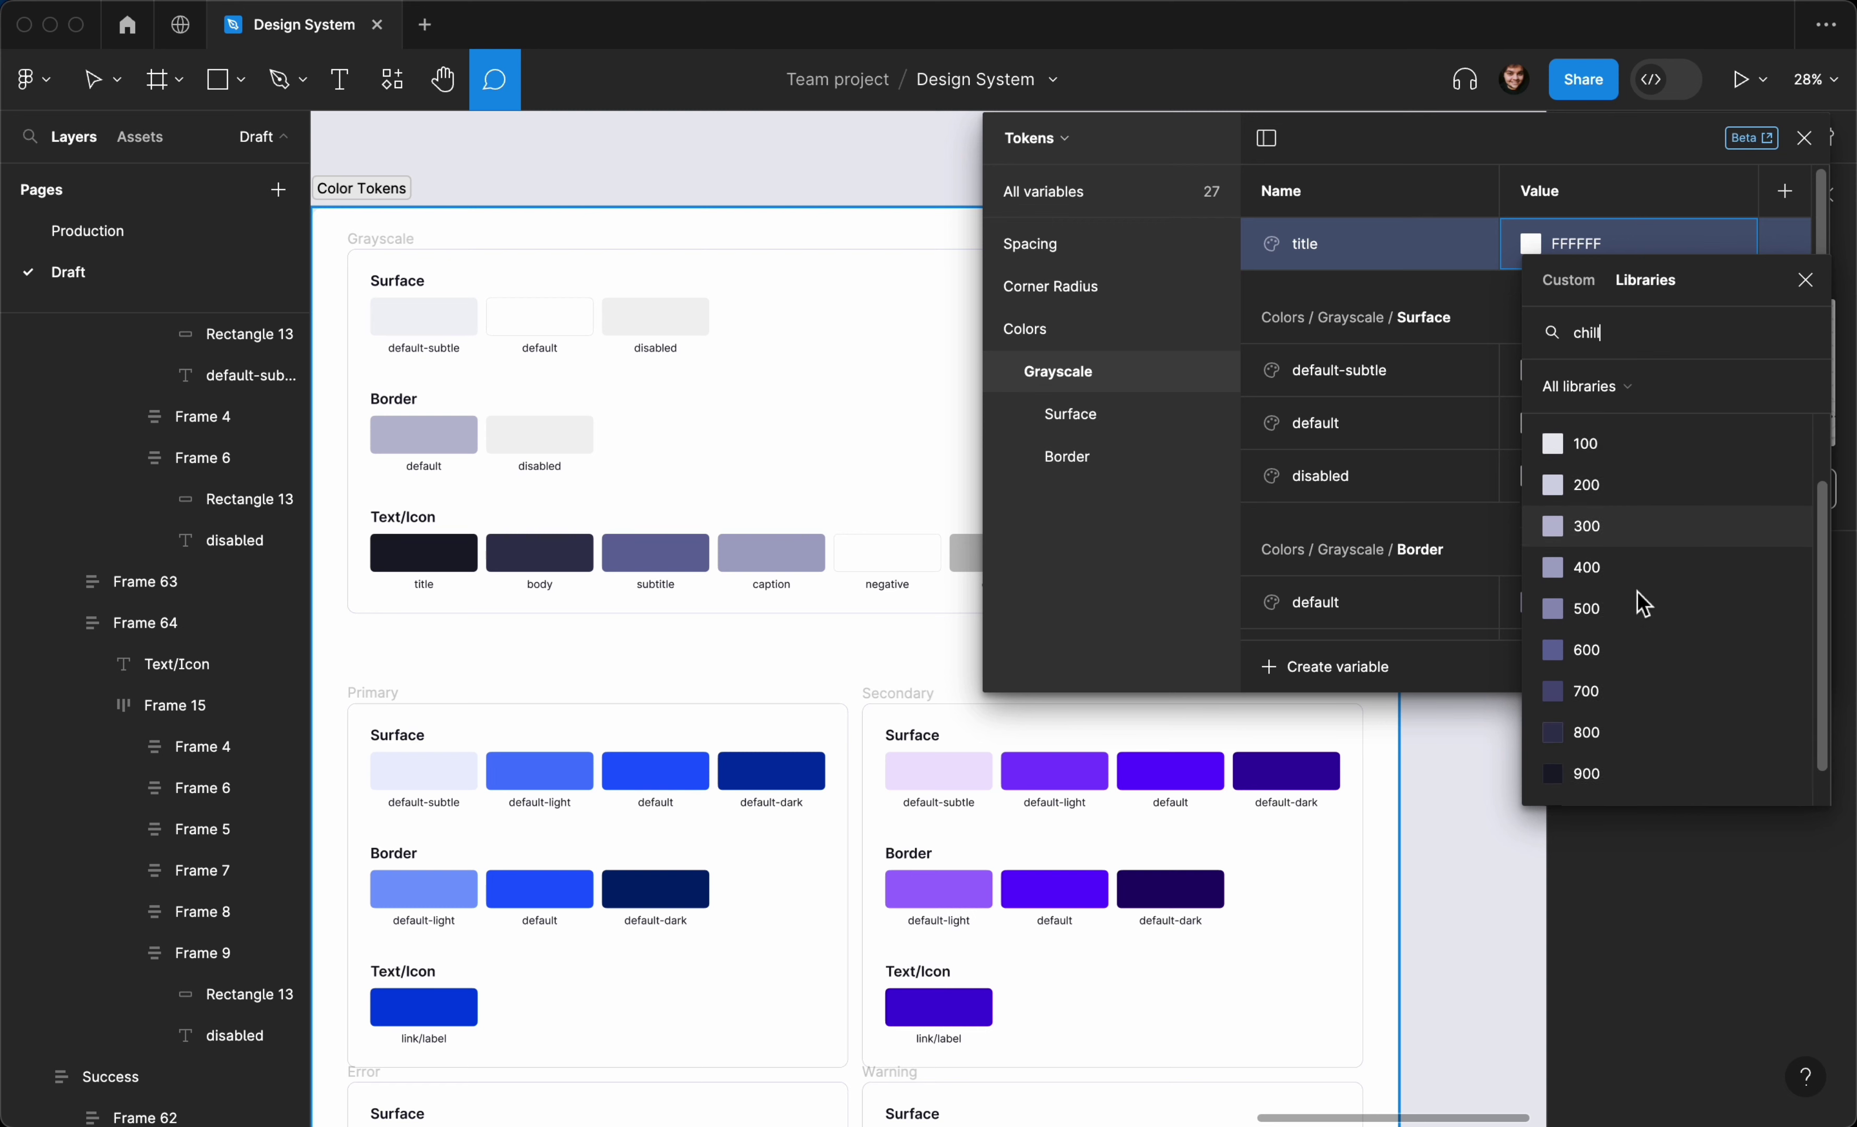
scroll(1638, 600, "down", 3)
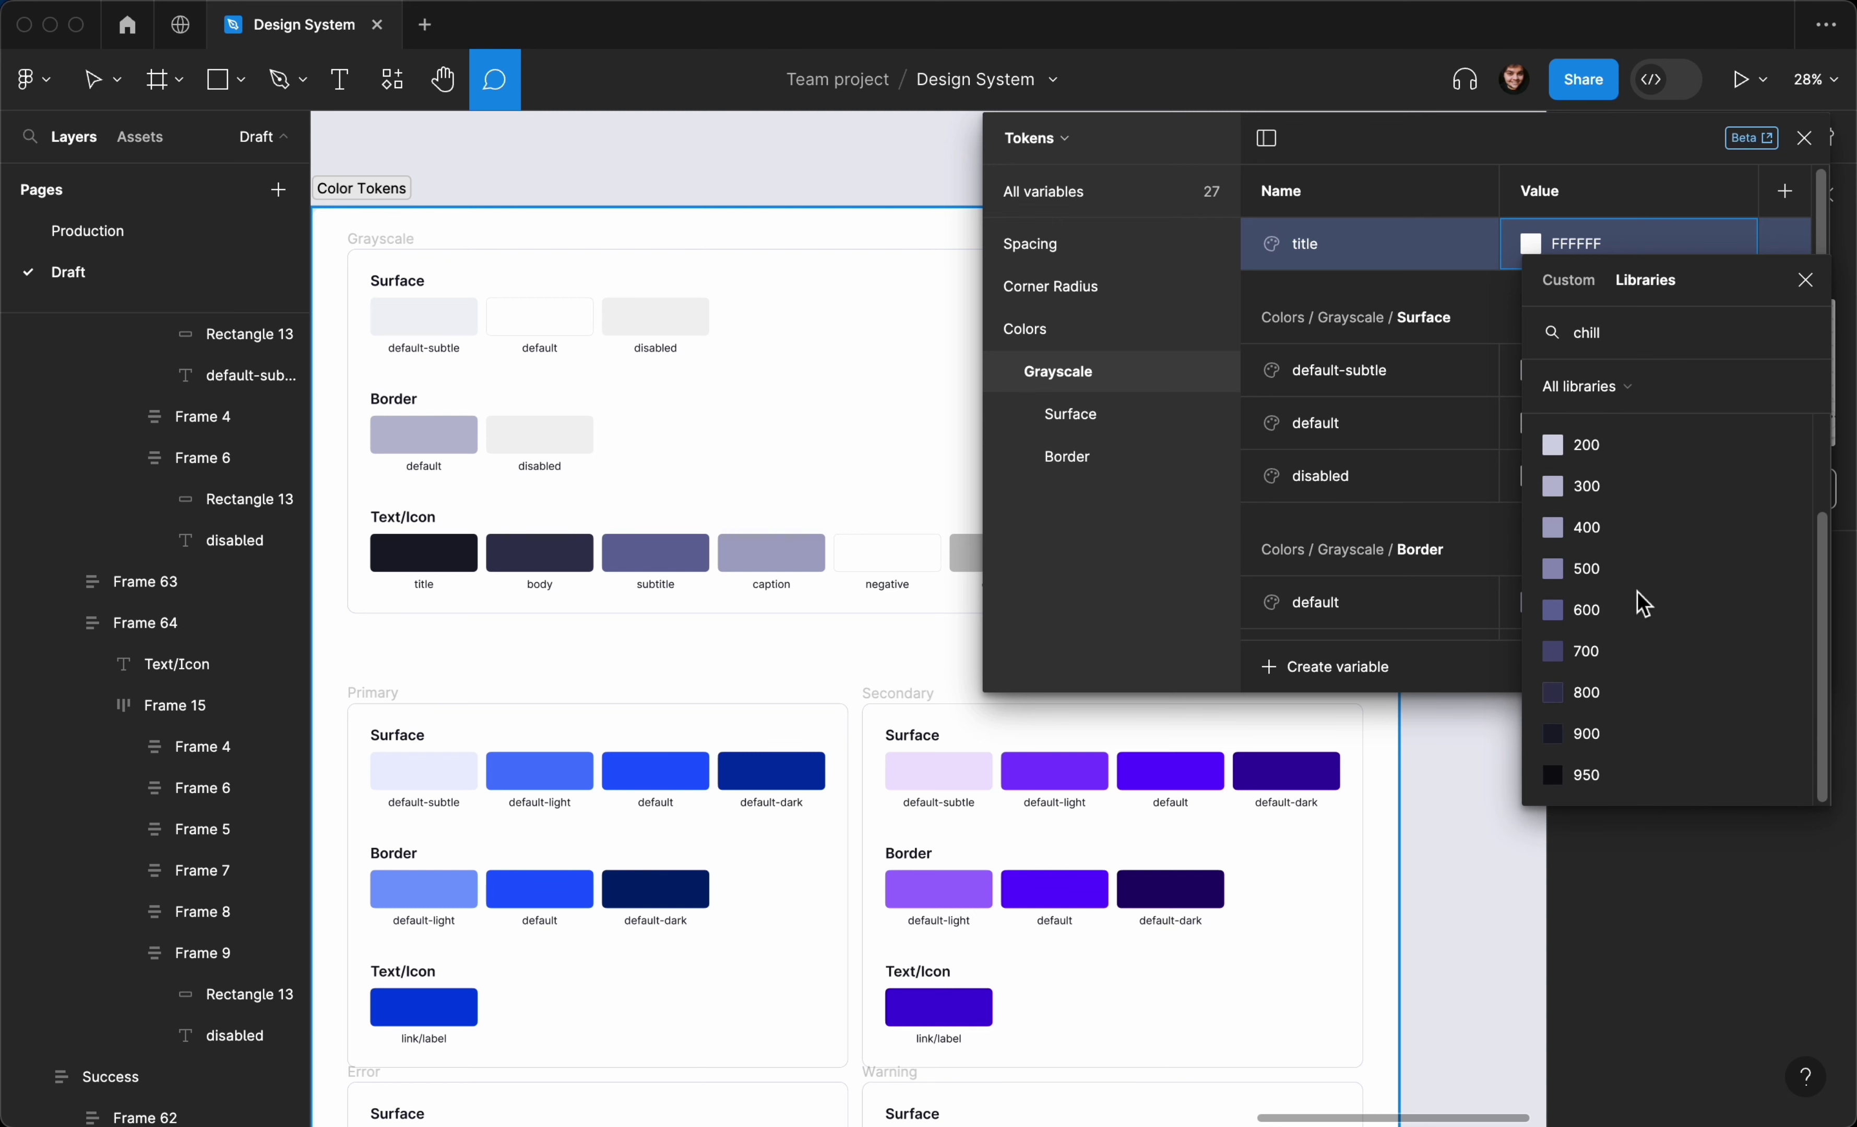
left_click(1587, 733)
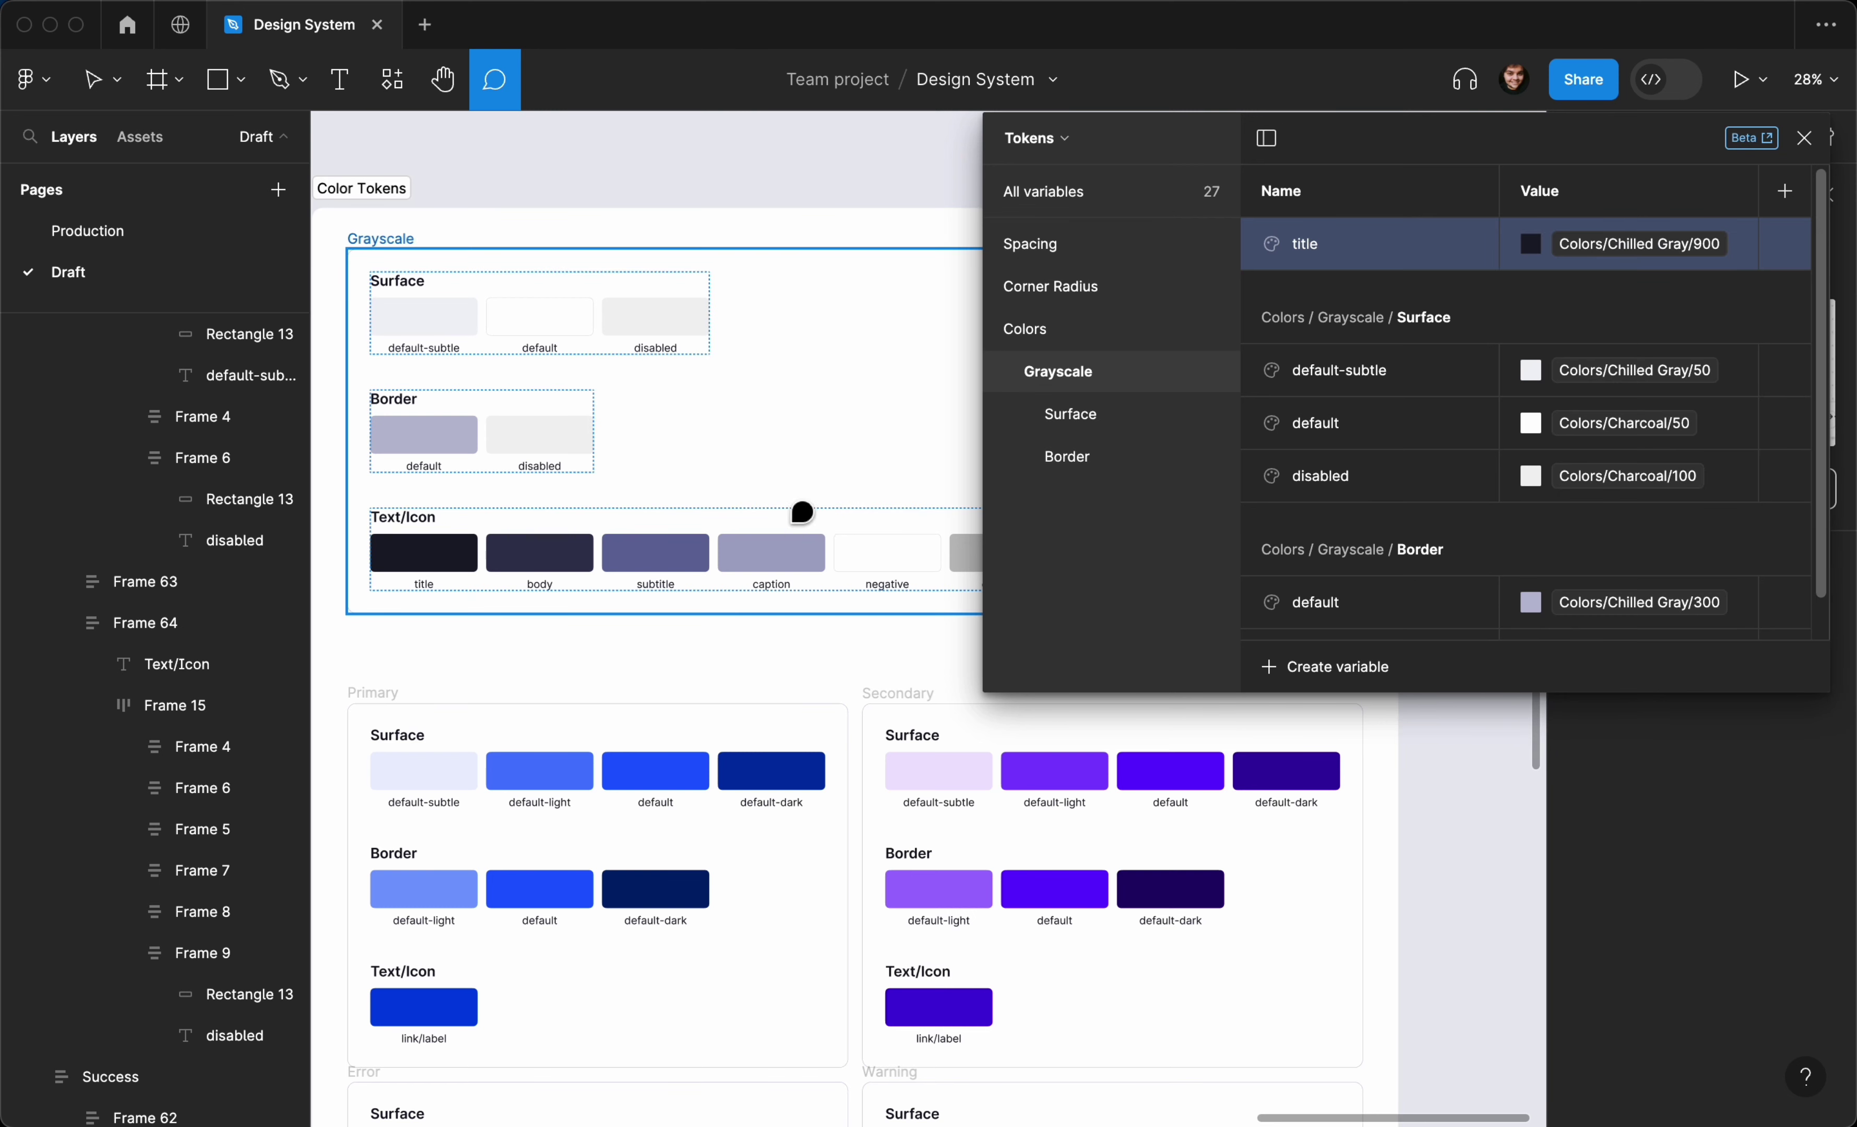
Check the fill of the Grayscale Text/Icon title swatch, moving the variables window off the fill settings
key("v")
left_click(621, 543)
left_click(451, 572)
scroll(1290, 936, "right", 3)
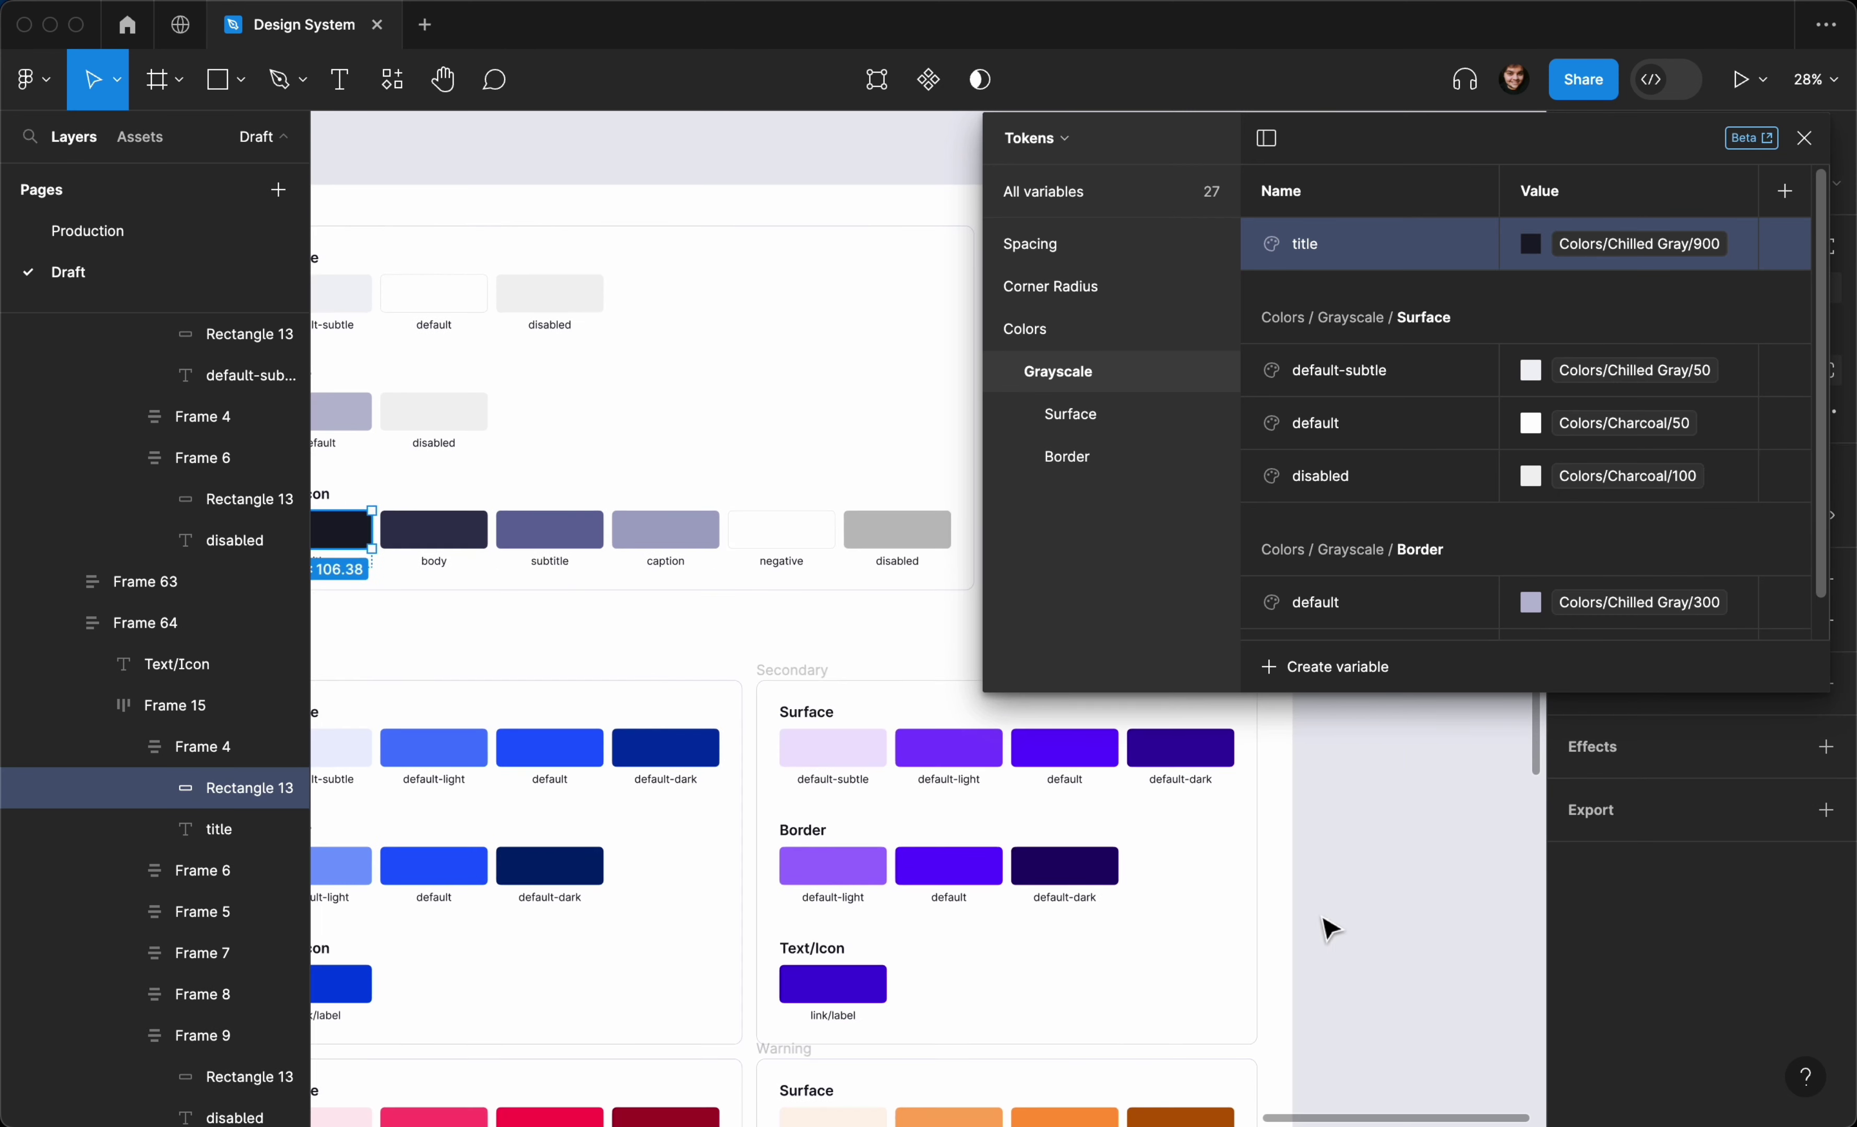
left_click_drag(1387, 151, 1272, 153)
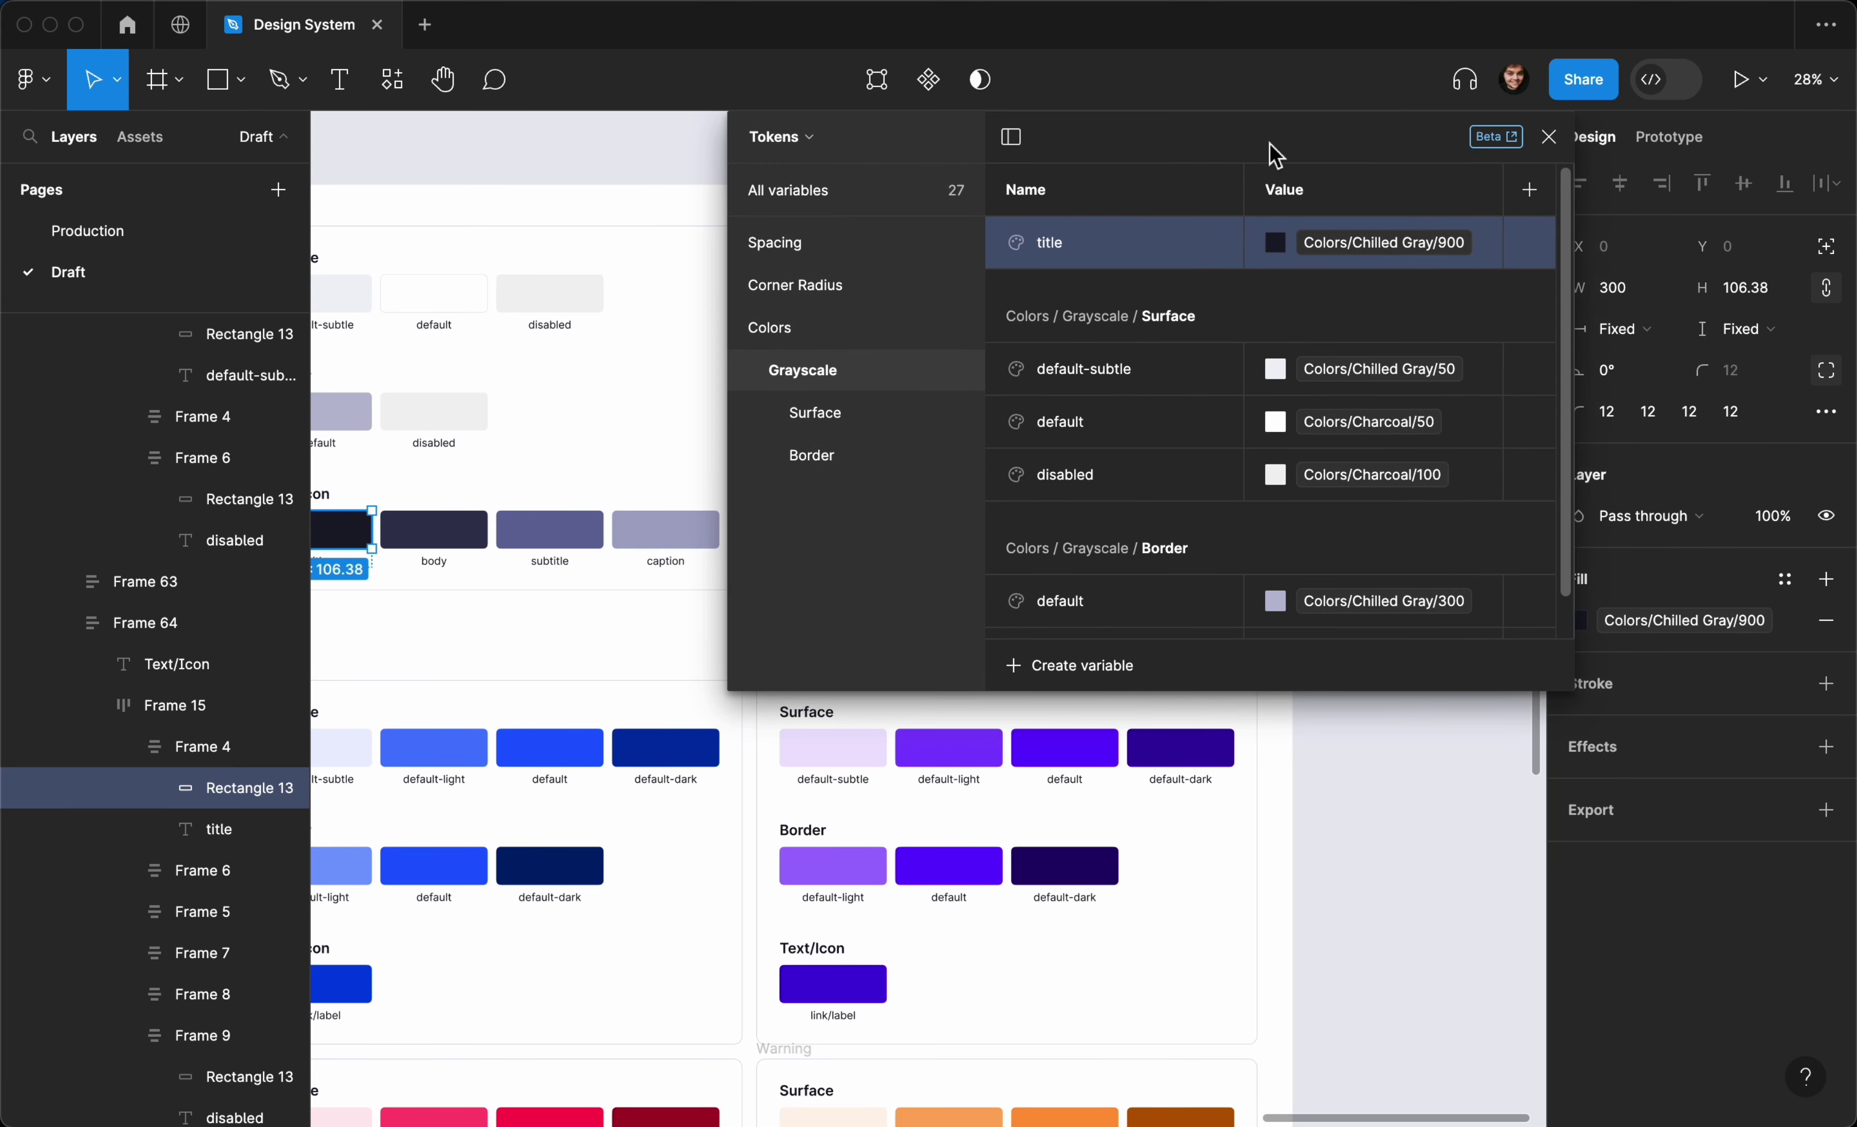
Create a color variable named body directly in the Grayscale group
scroll(511, 696, "up", 4)
scroll(511, 696, "left", 5)
scroll(512, 688, "up", 2)
scroll(512, 688, "left", 2)
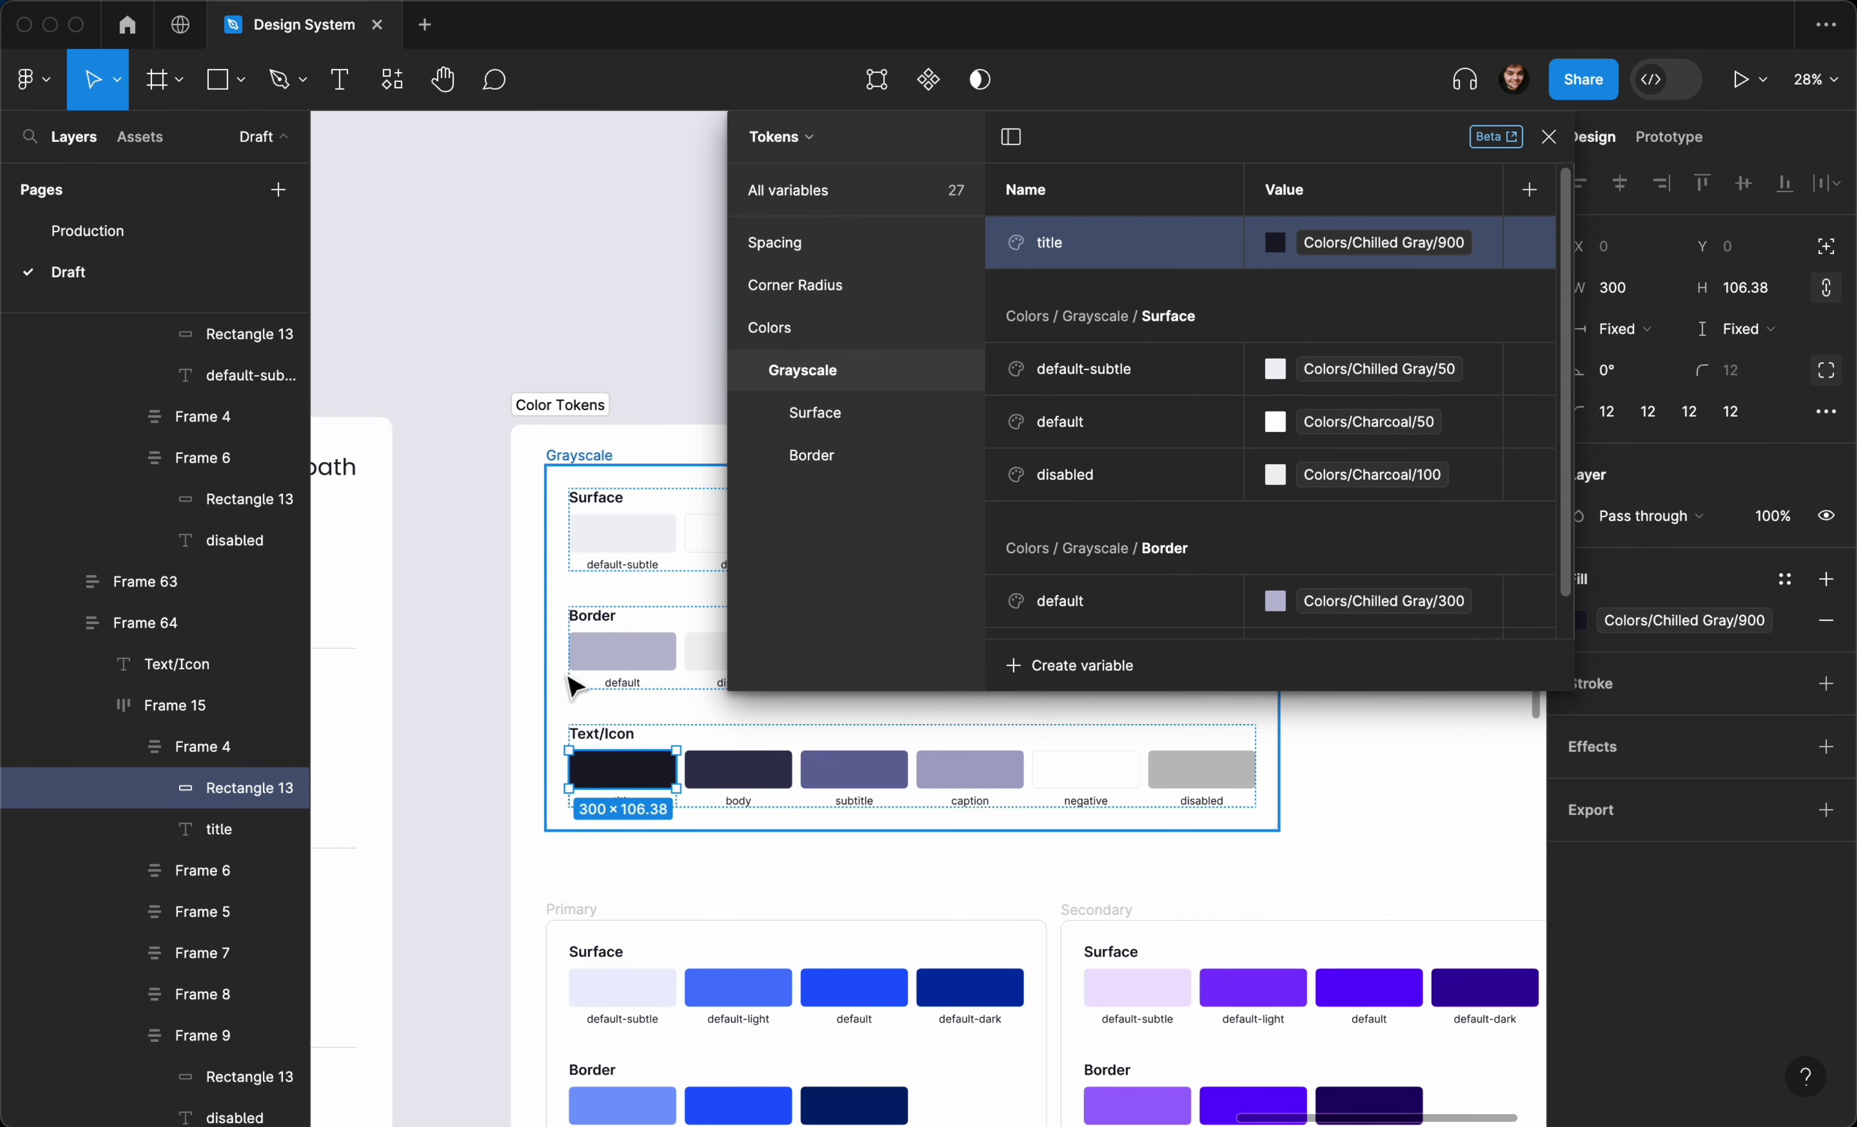
scroll(569, 677, "up", 2)
left_click(1081, 665)
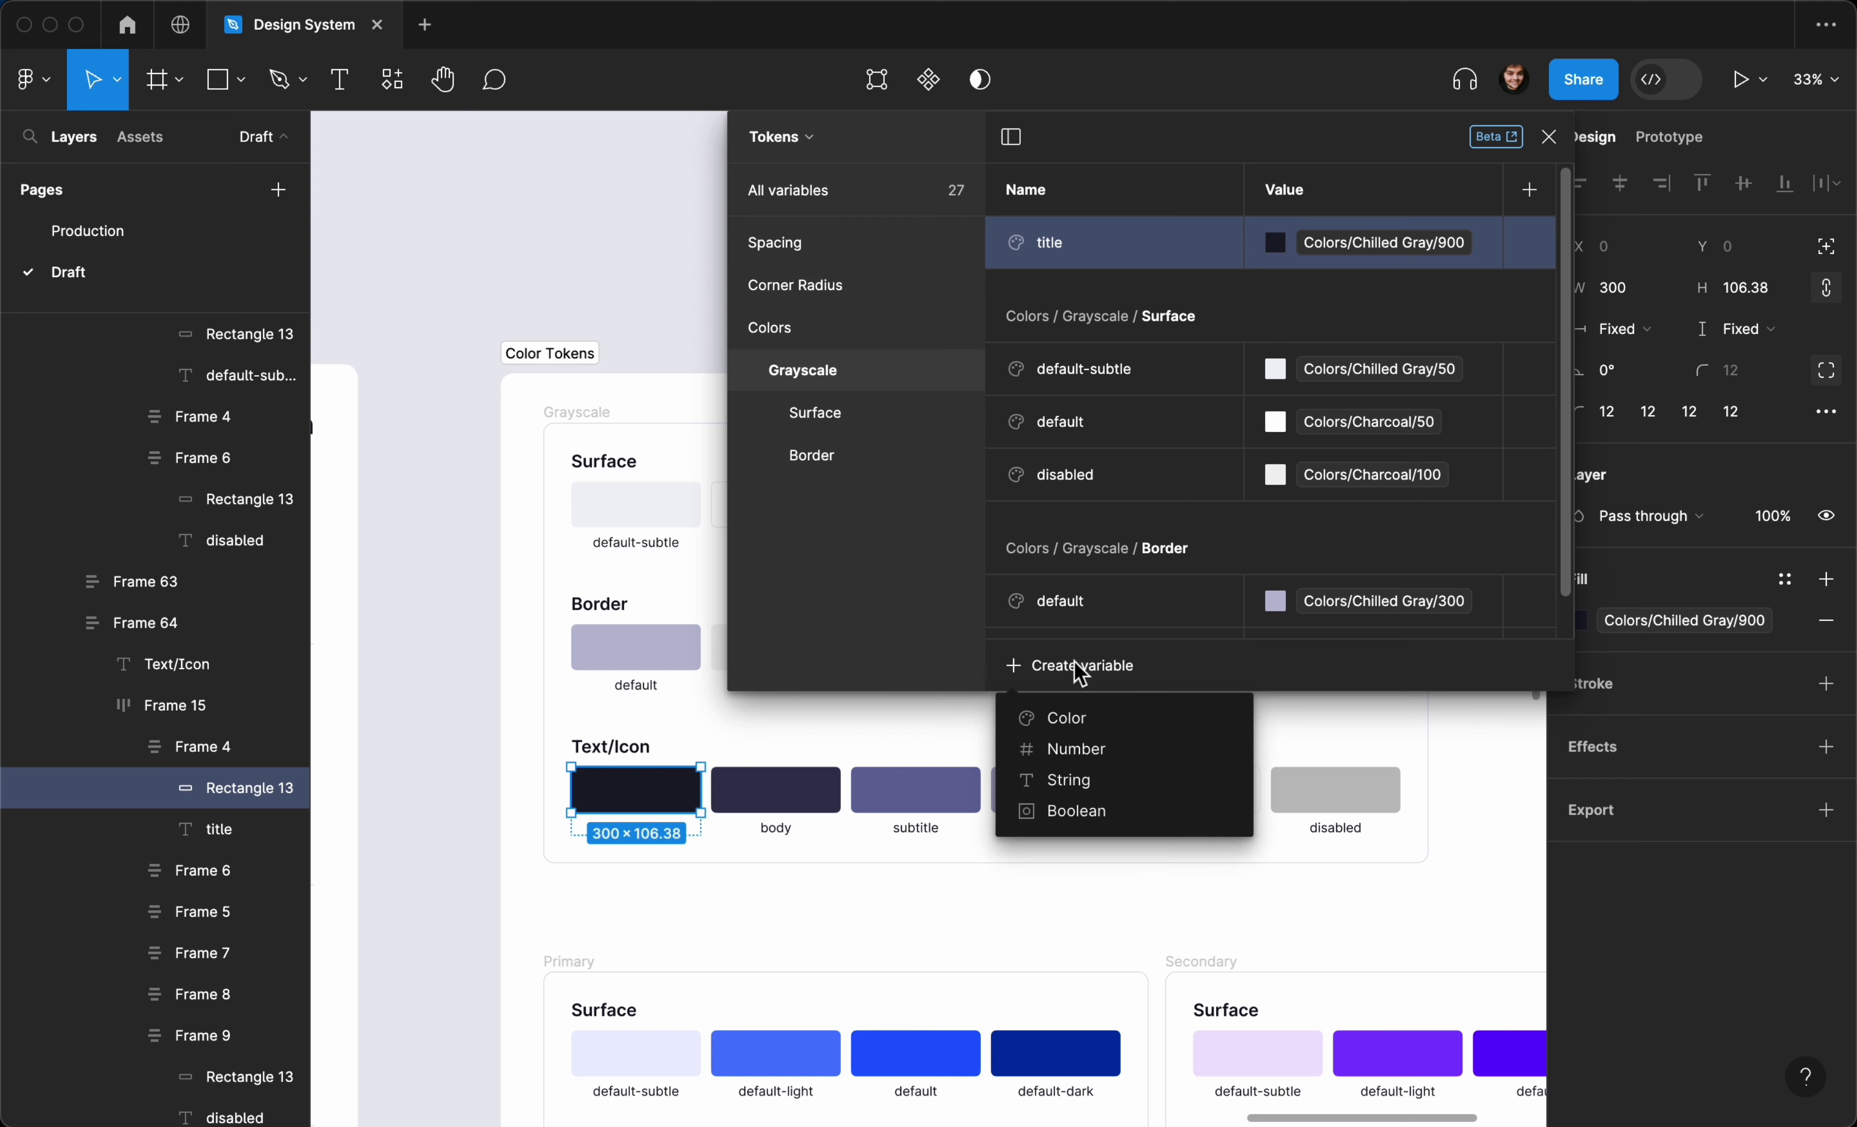
left_click(1121, 718)
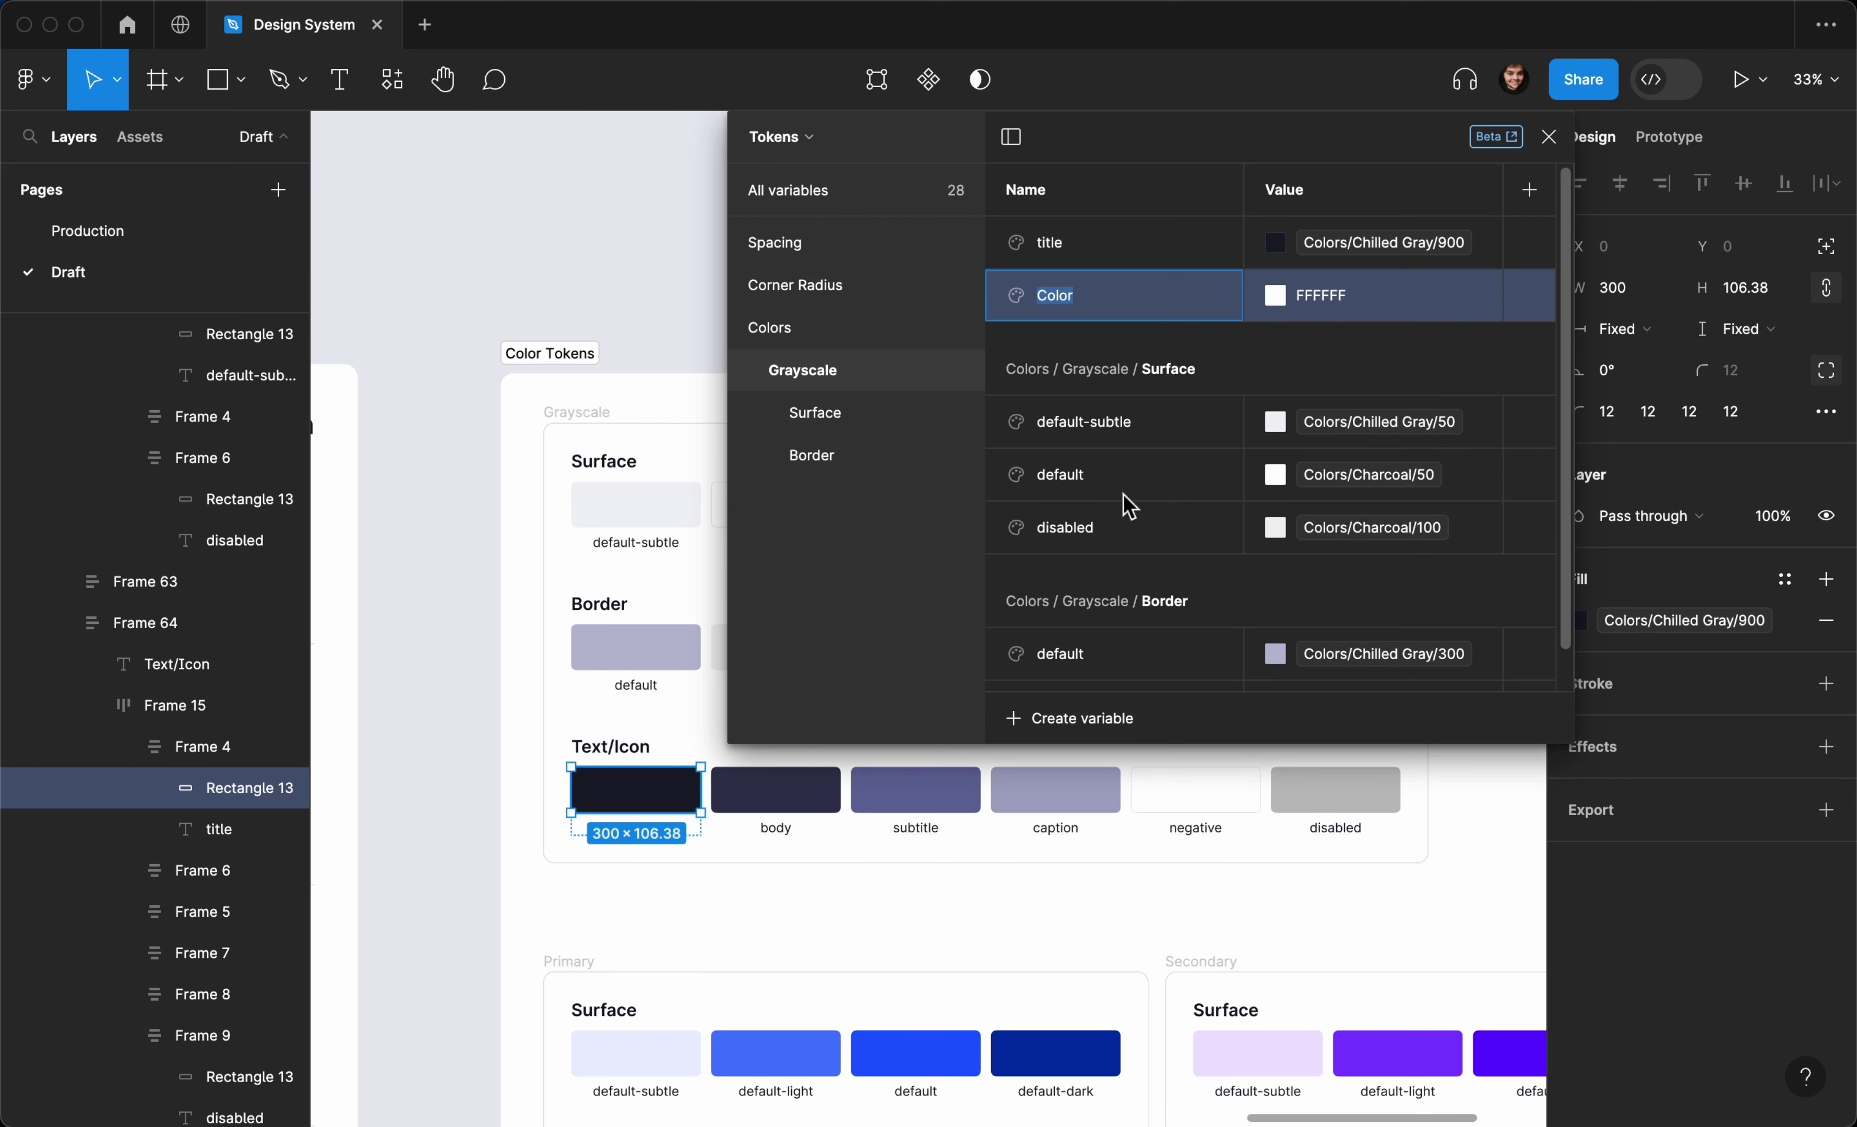
type("body")
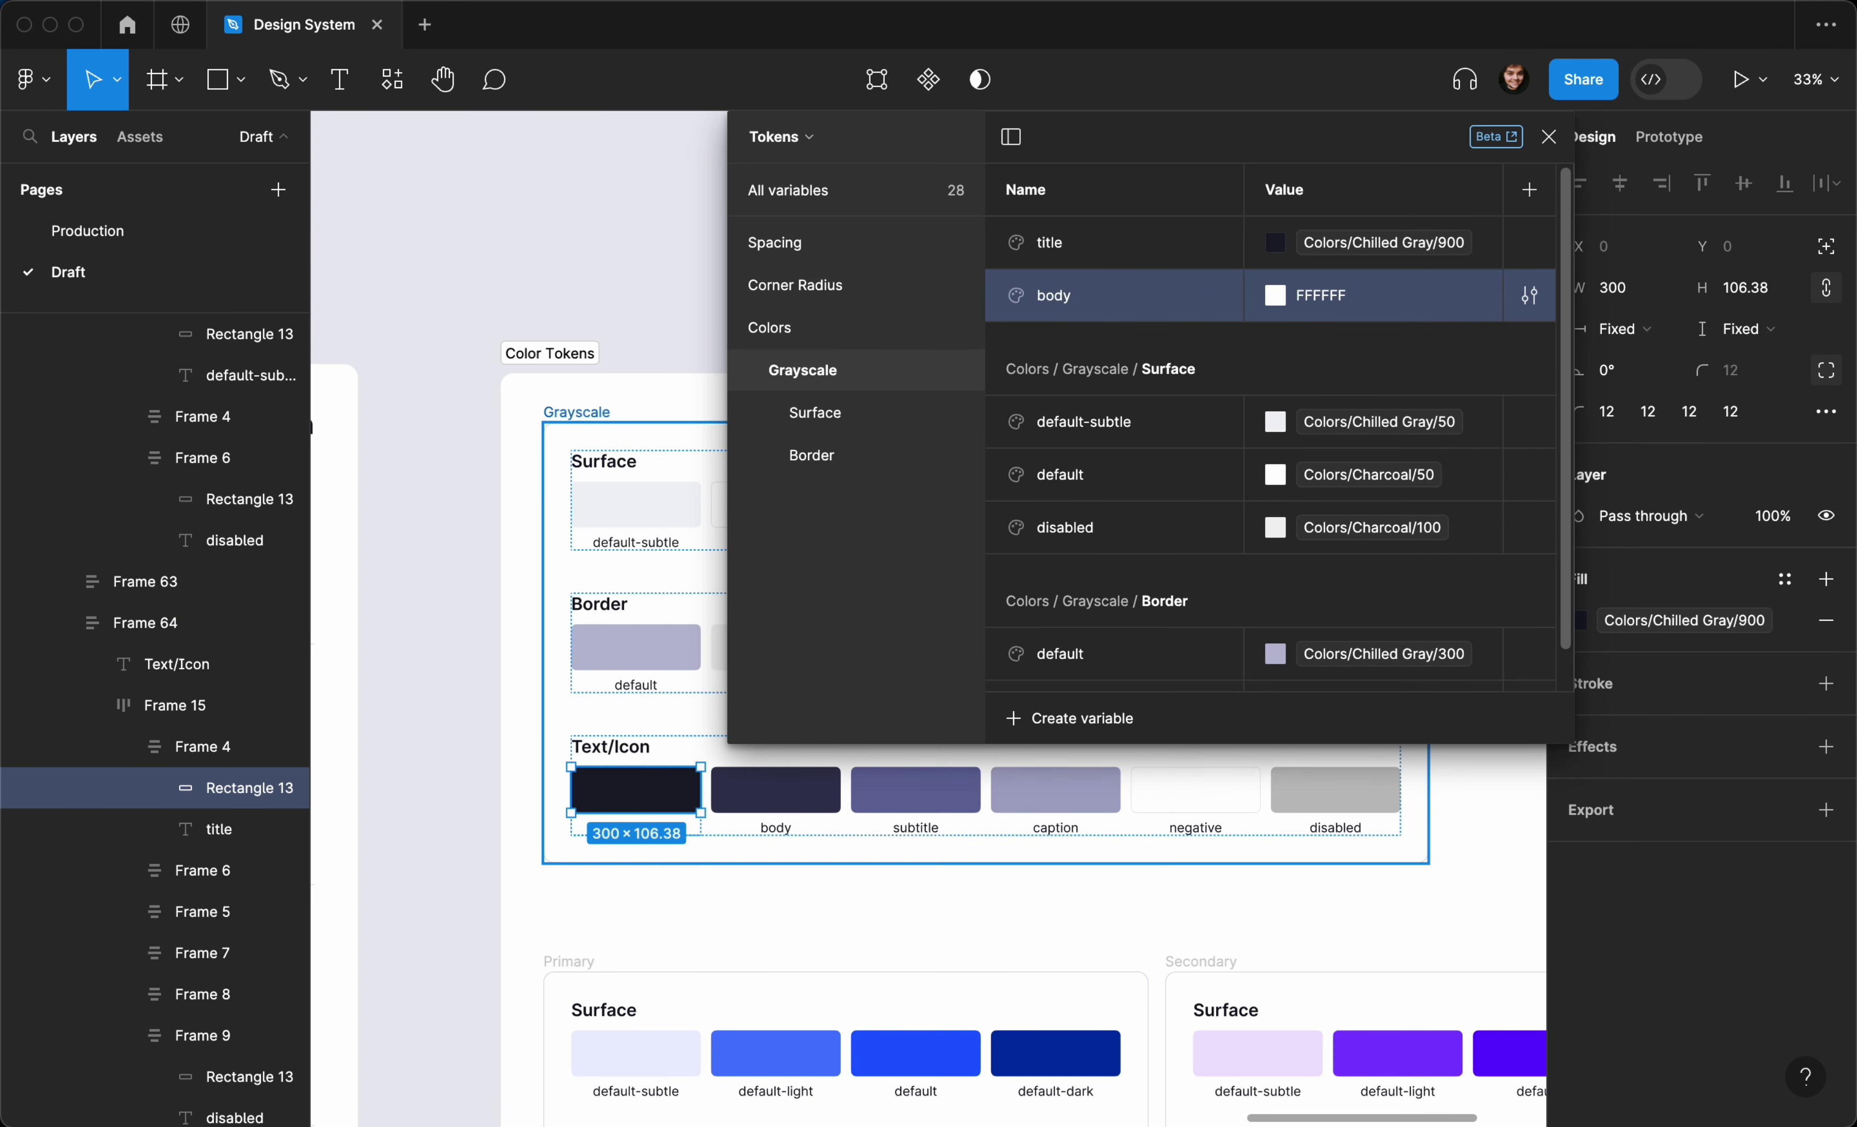
Link the value of the body variable to the primitive Colors/Chilled Gray/800
left_click(1275, 297)
left_click(1388, 320)
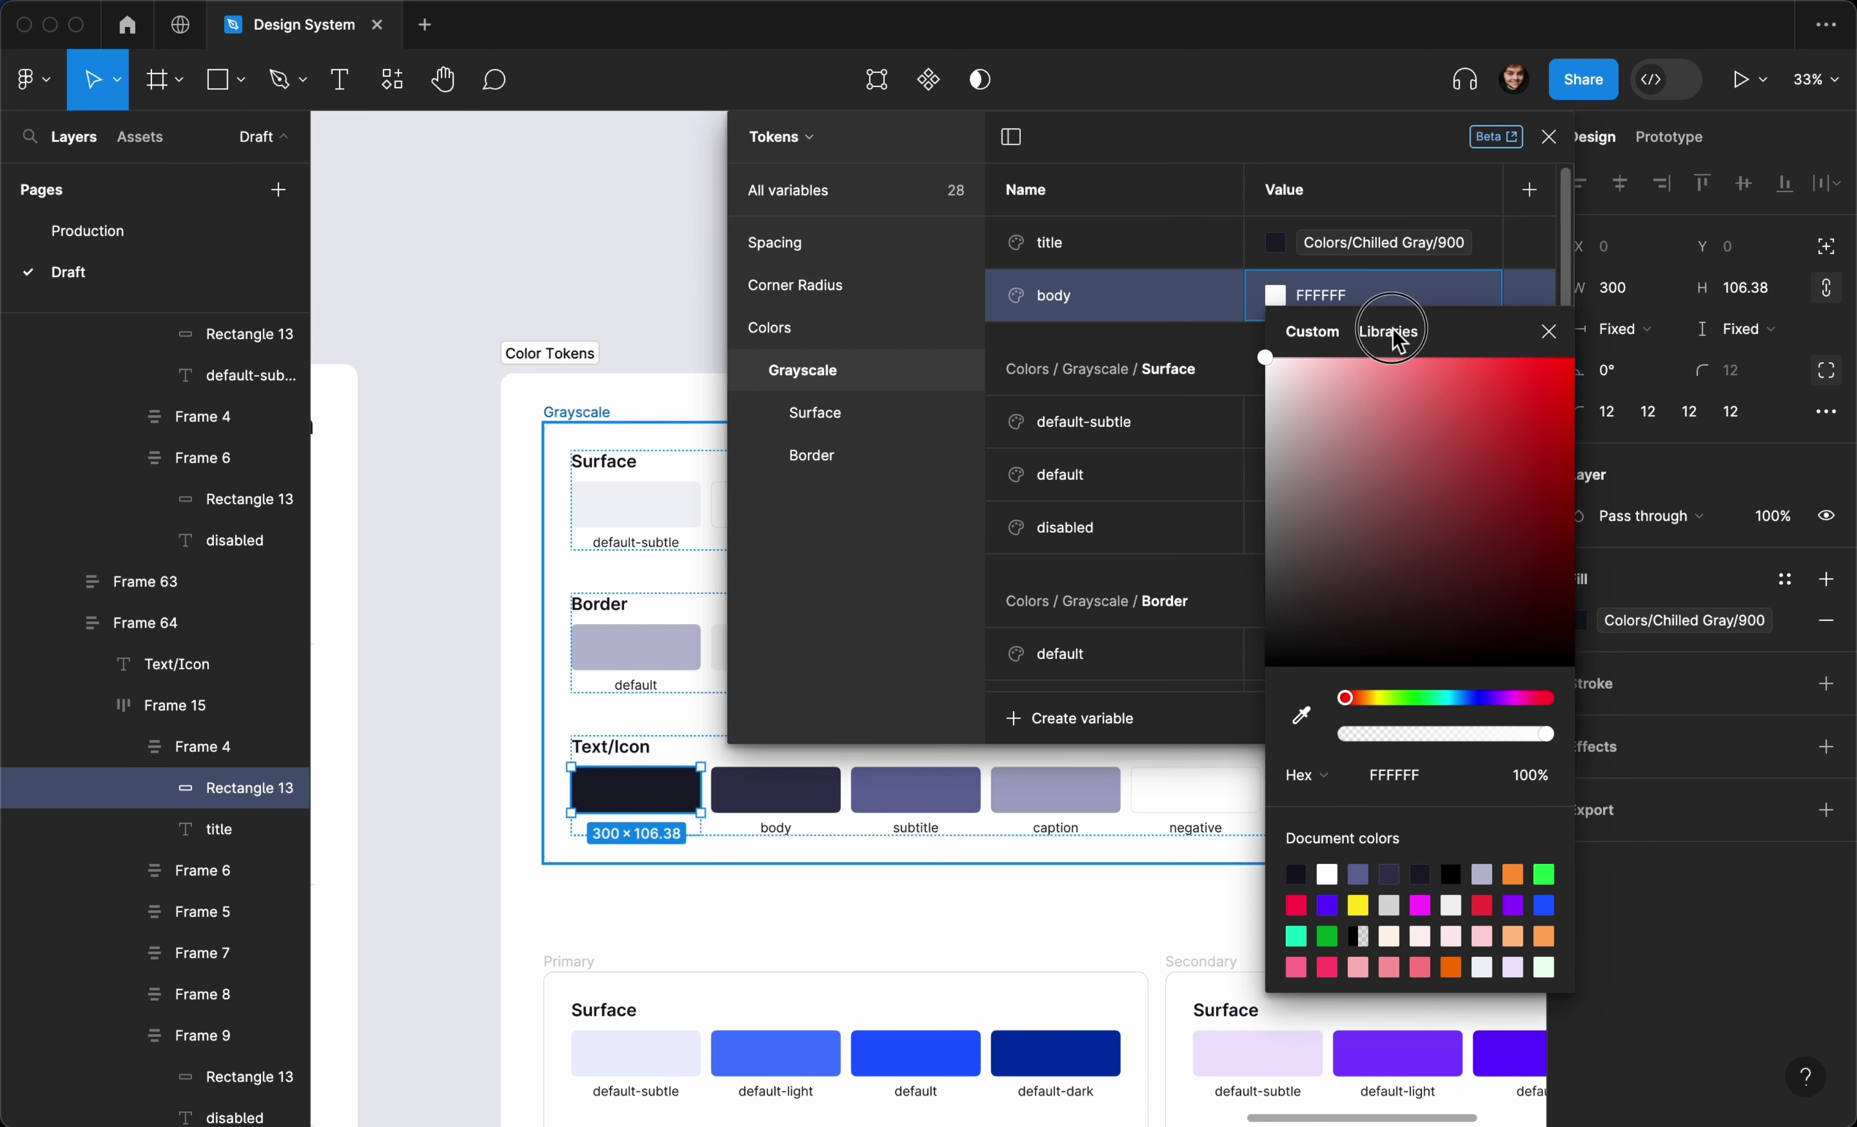
left_click(1389, 334)
type("dhill")
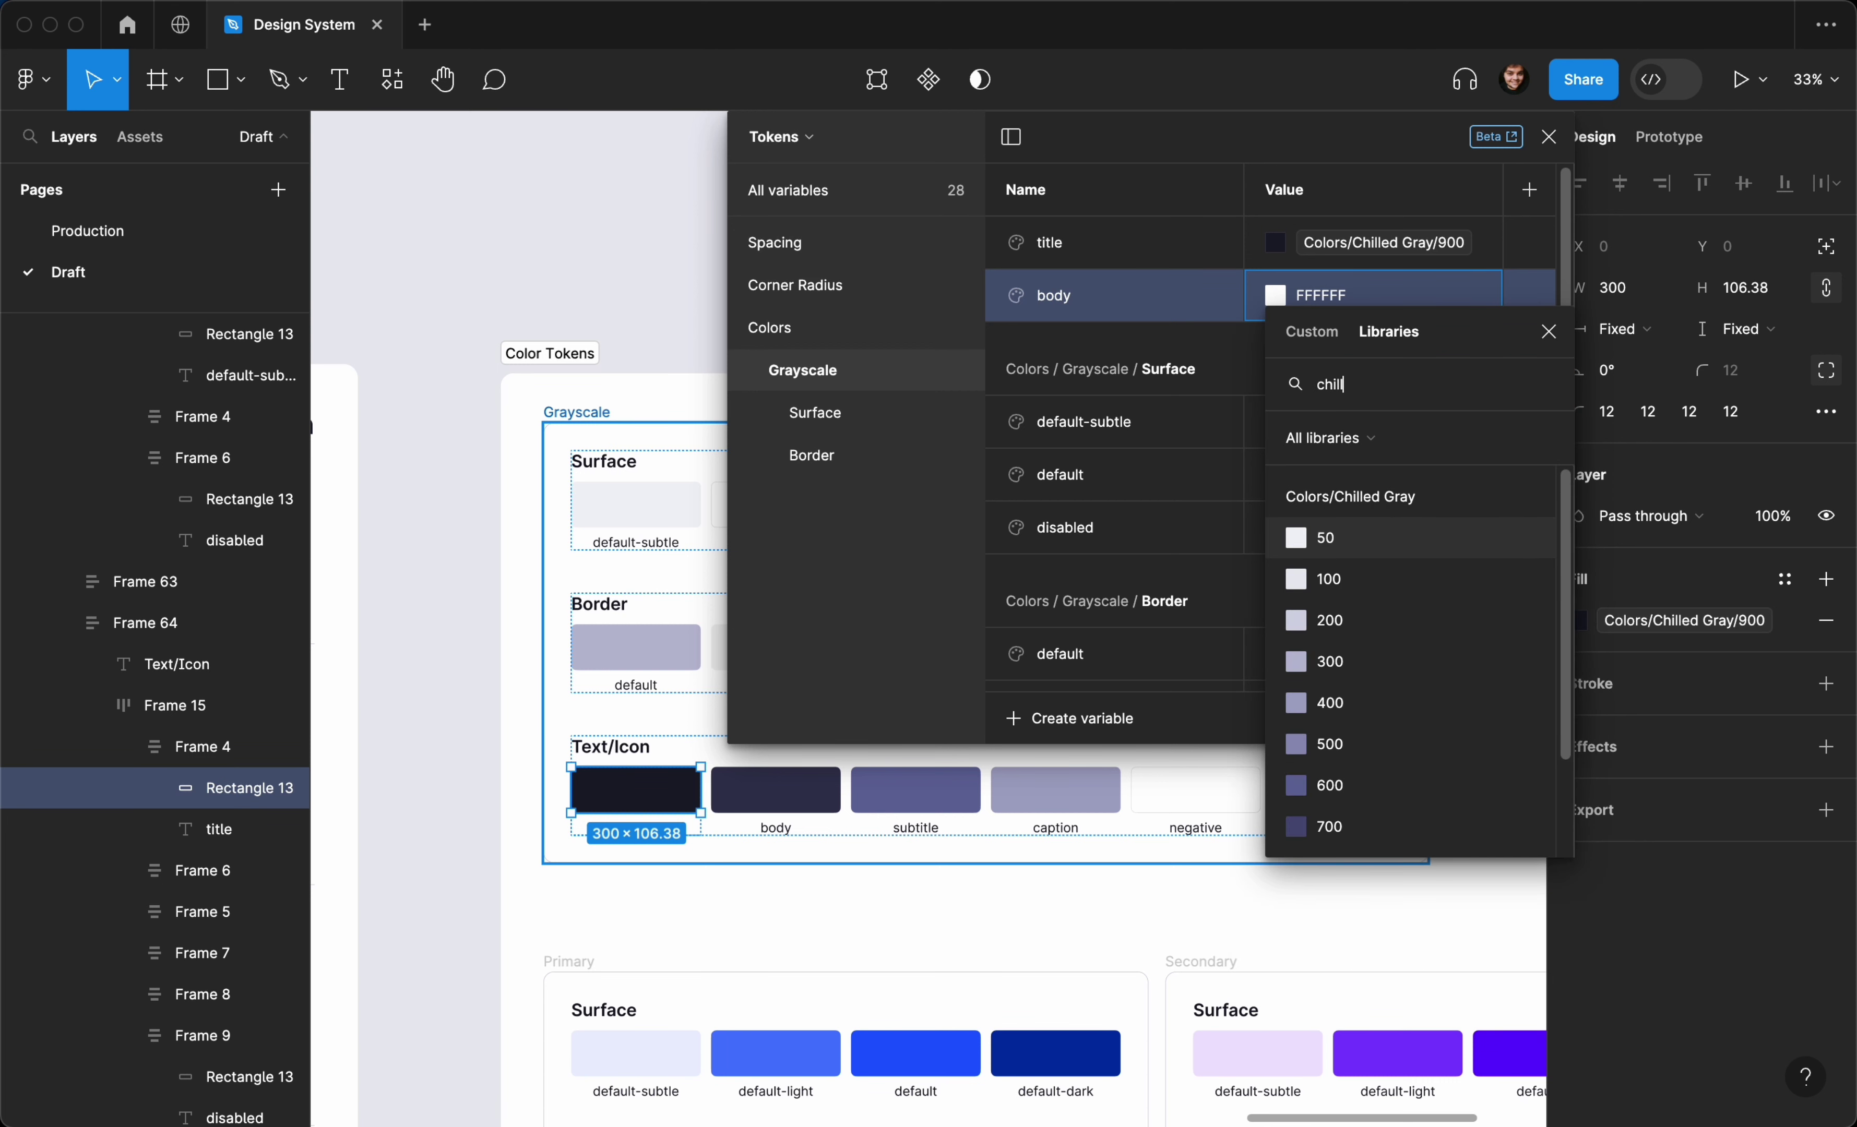
scroll(1437, 828, "down", 4)
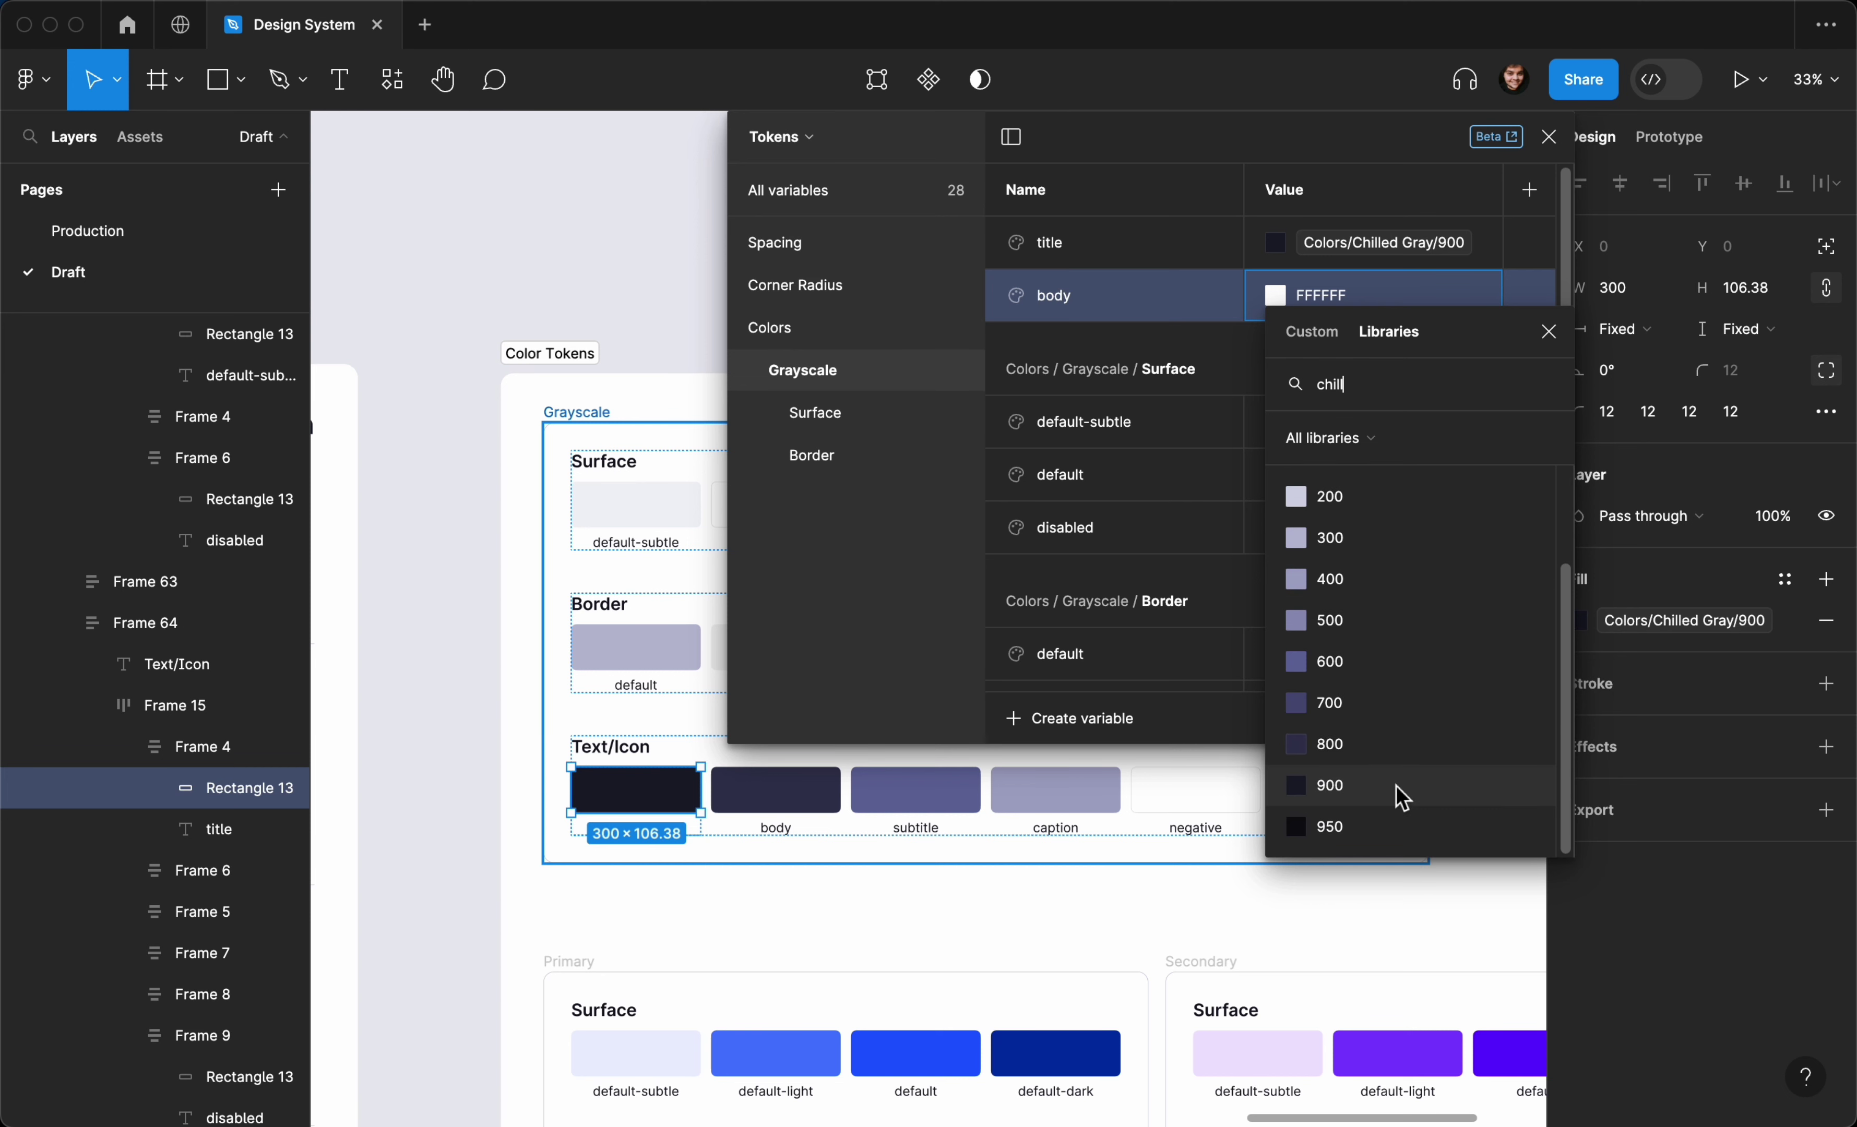
left_click(1387, 754)
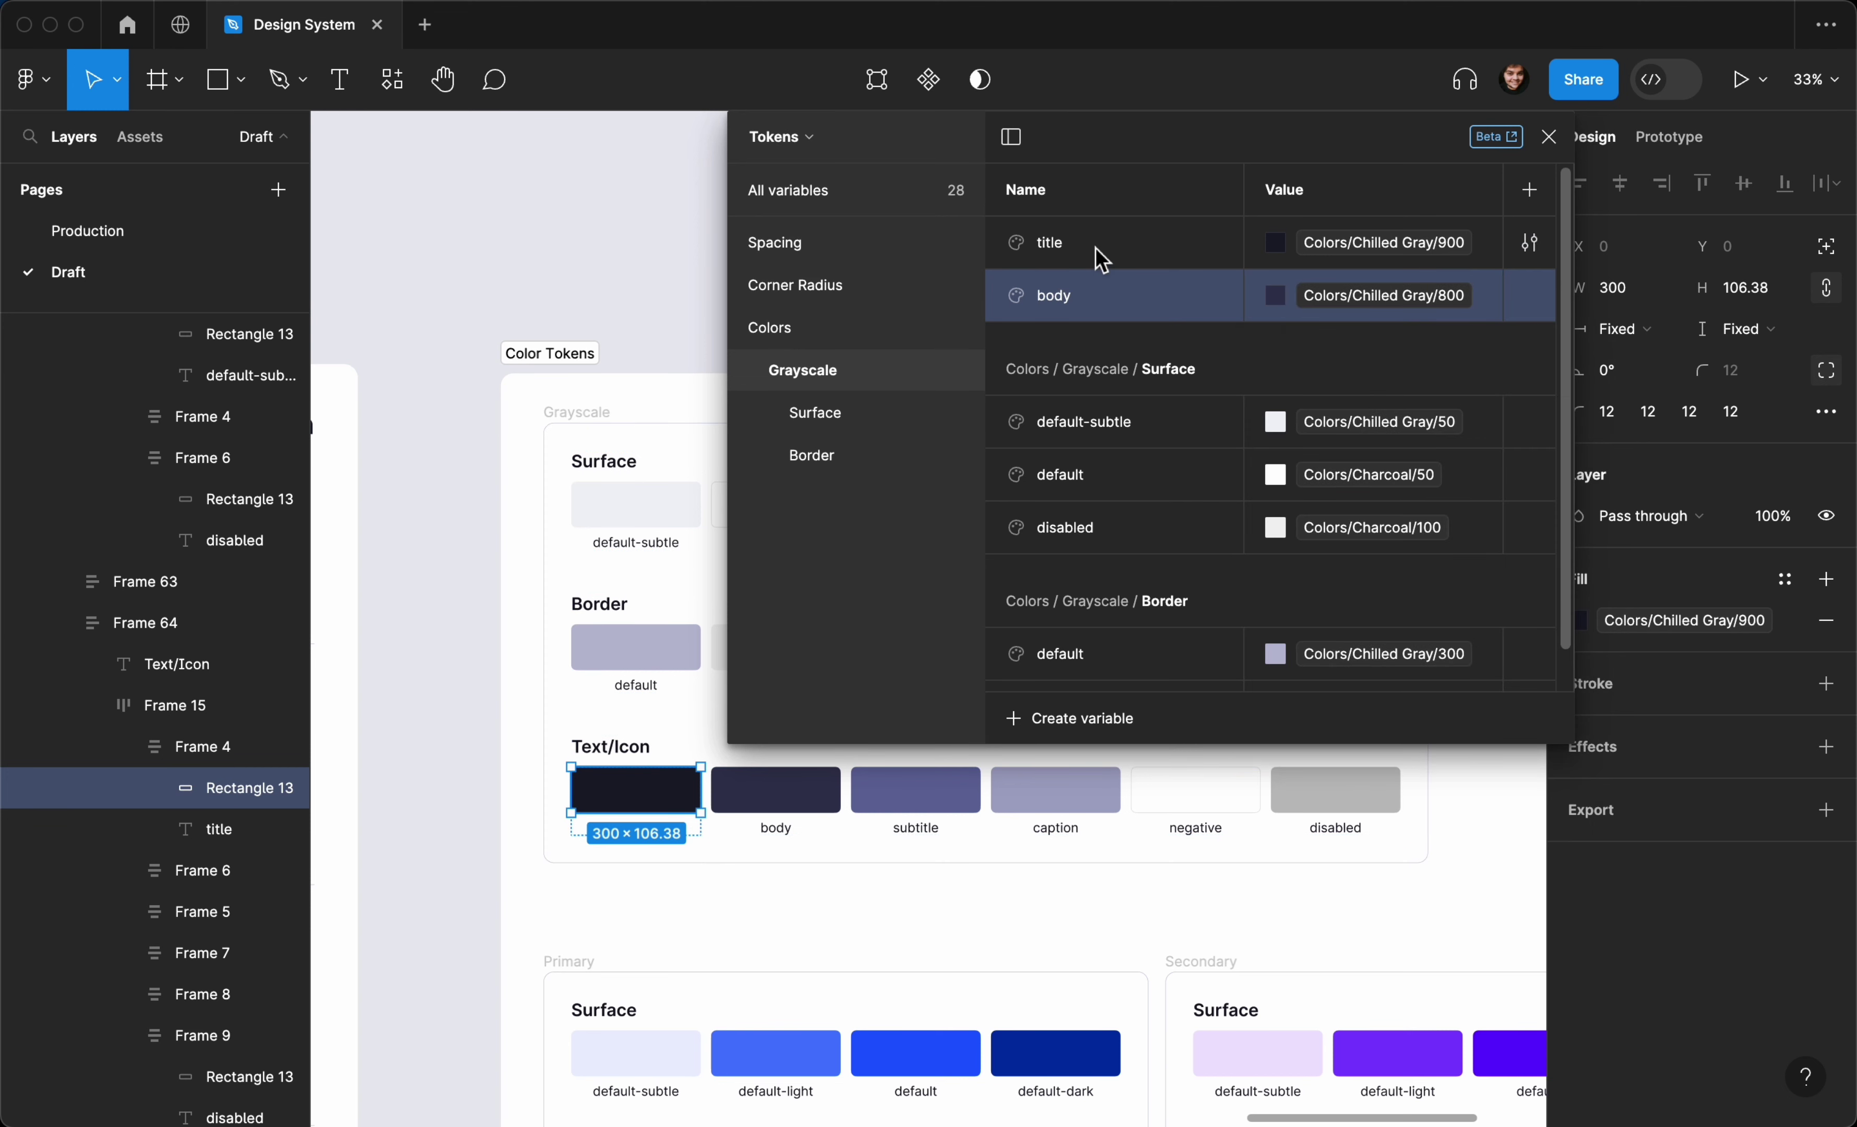
Create a color variable named subtitle directly in the Grayscale group
left_click(1066, 716)
left_click(1085, 770)
type("sub")
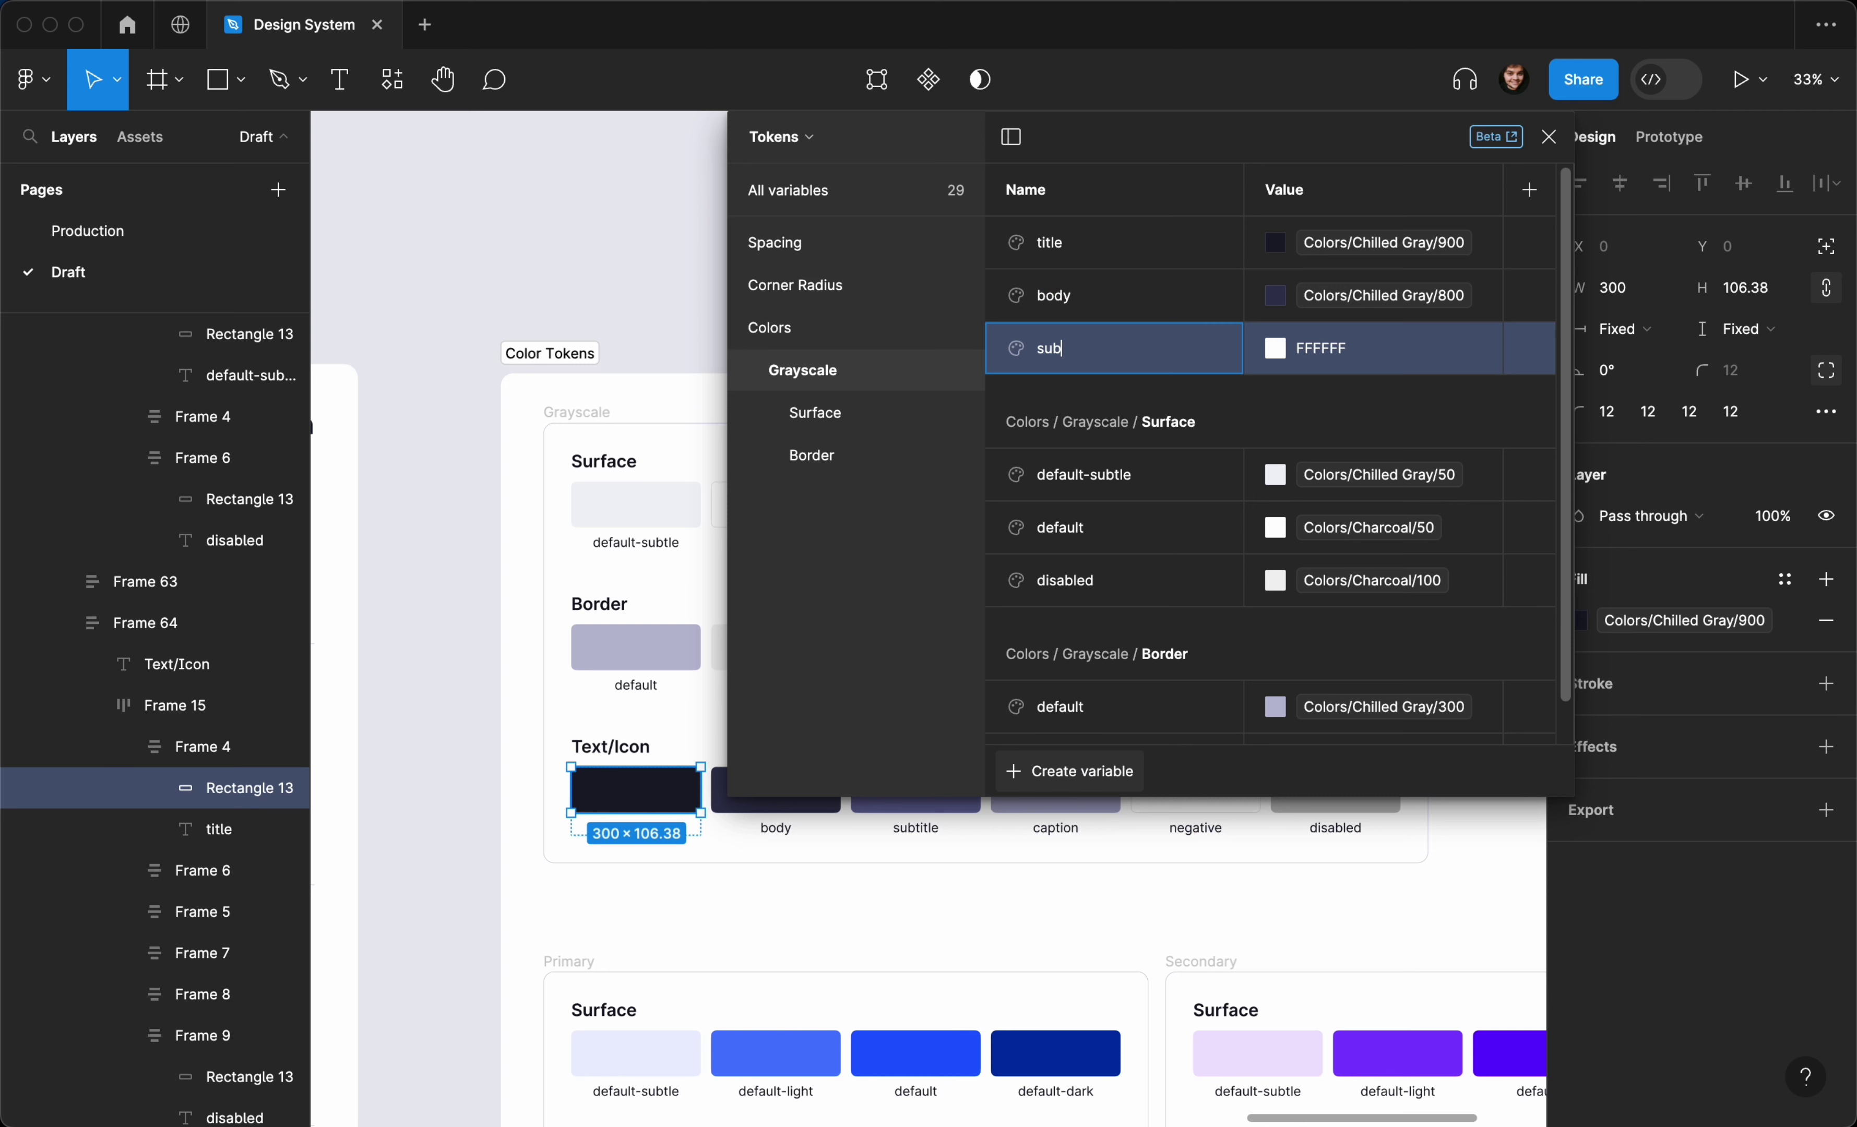
type("title")
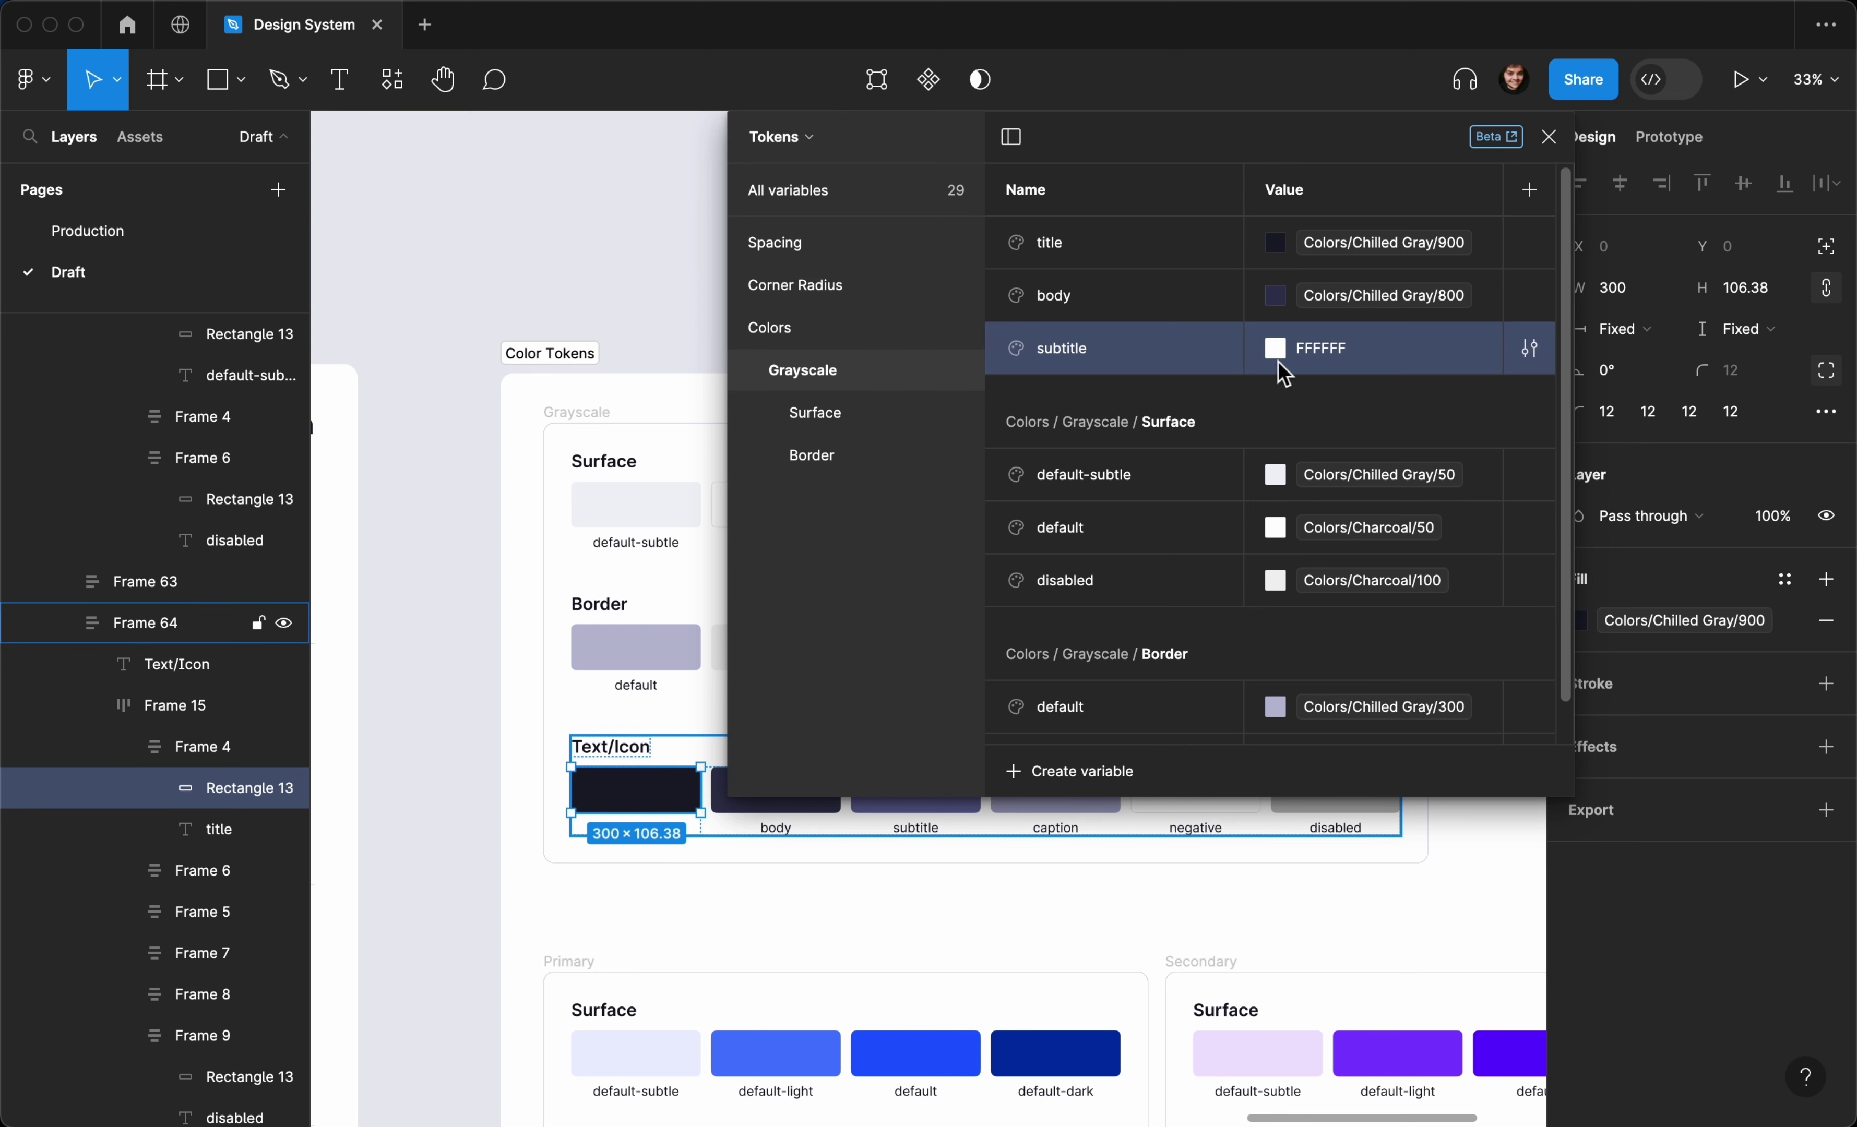
Link the value of the subtitle variable to the primitive Colors/Chilled Gray/700
left_click(1274, 350)
left_click(1373, 373)
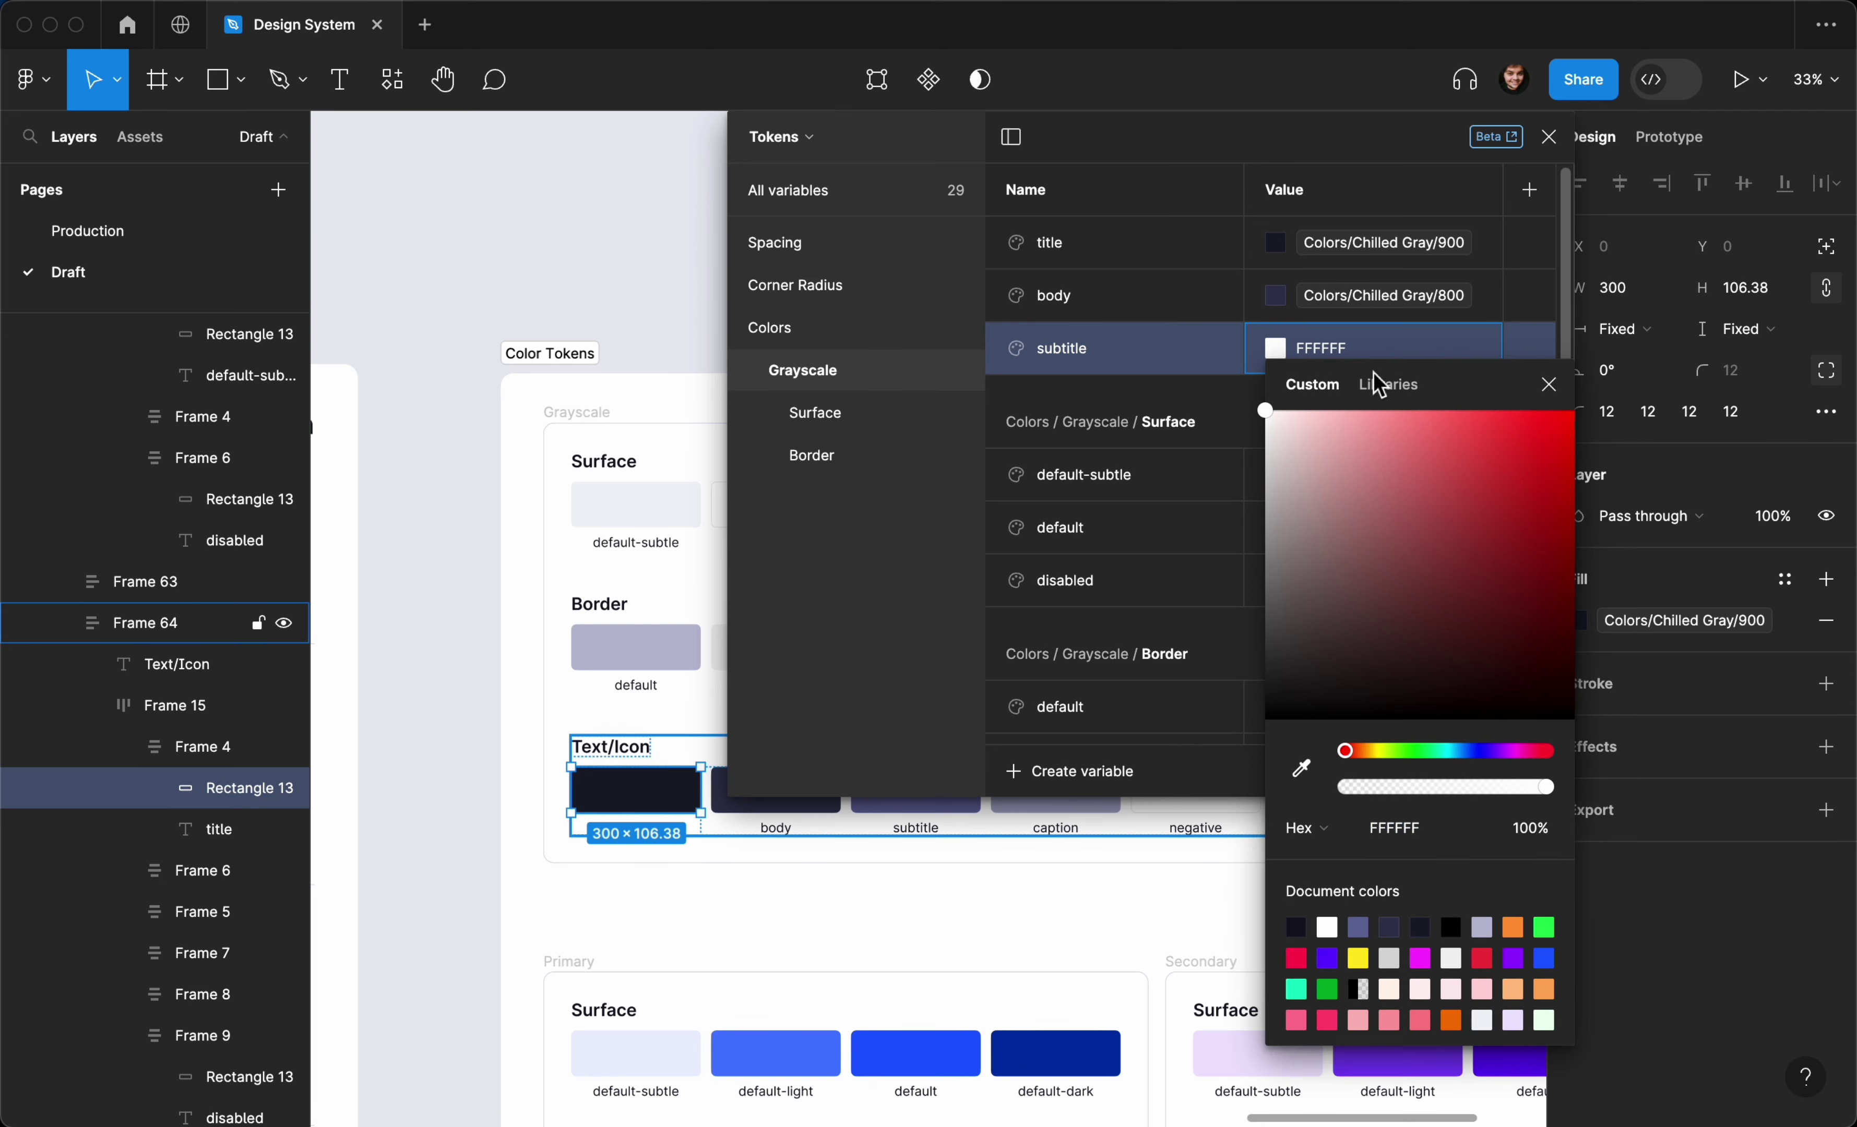
type("chilled")
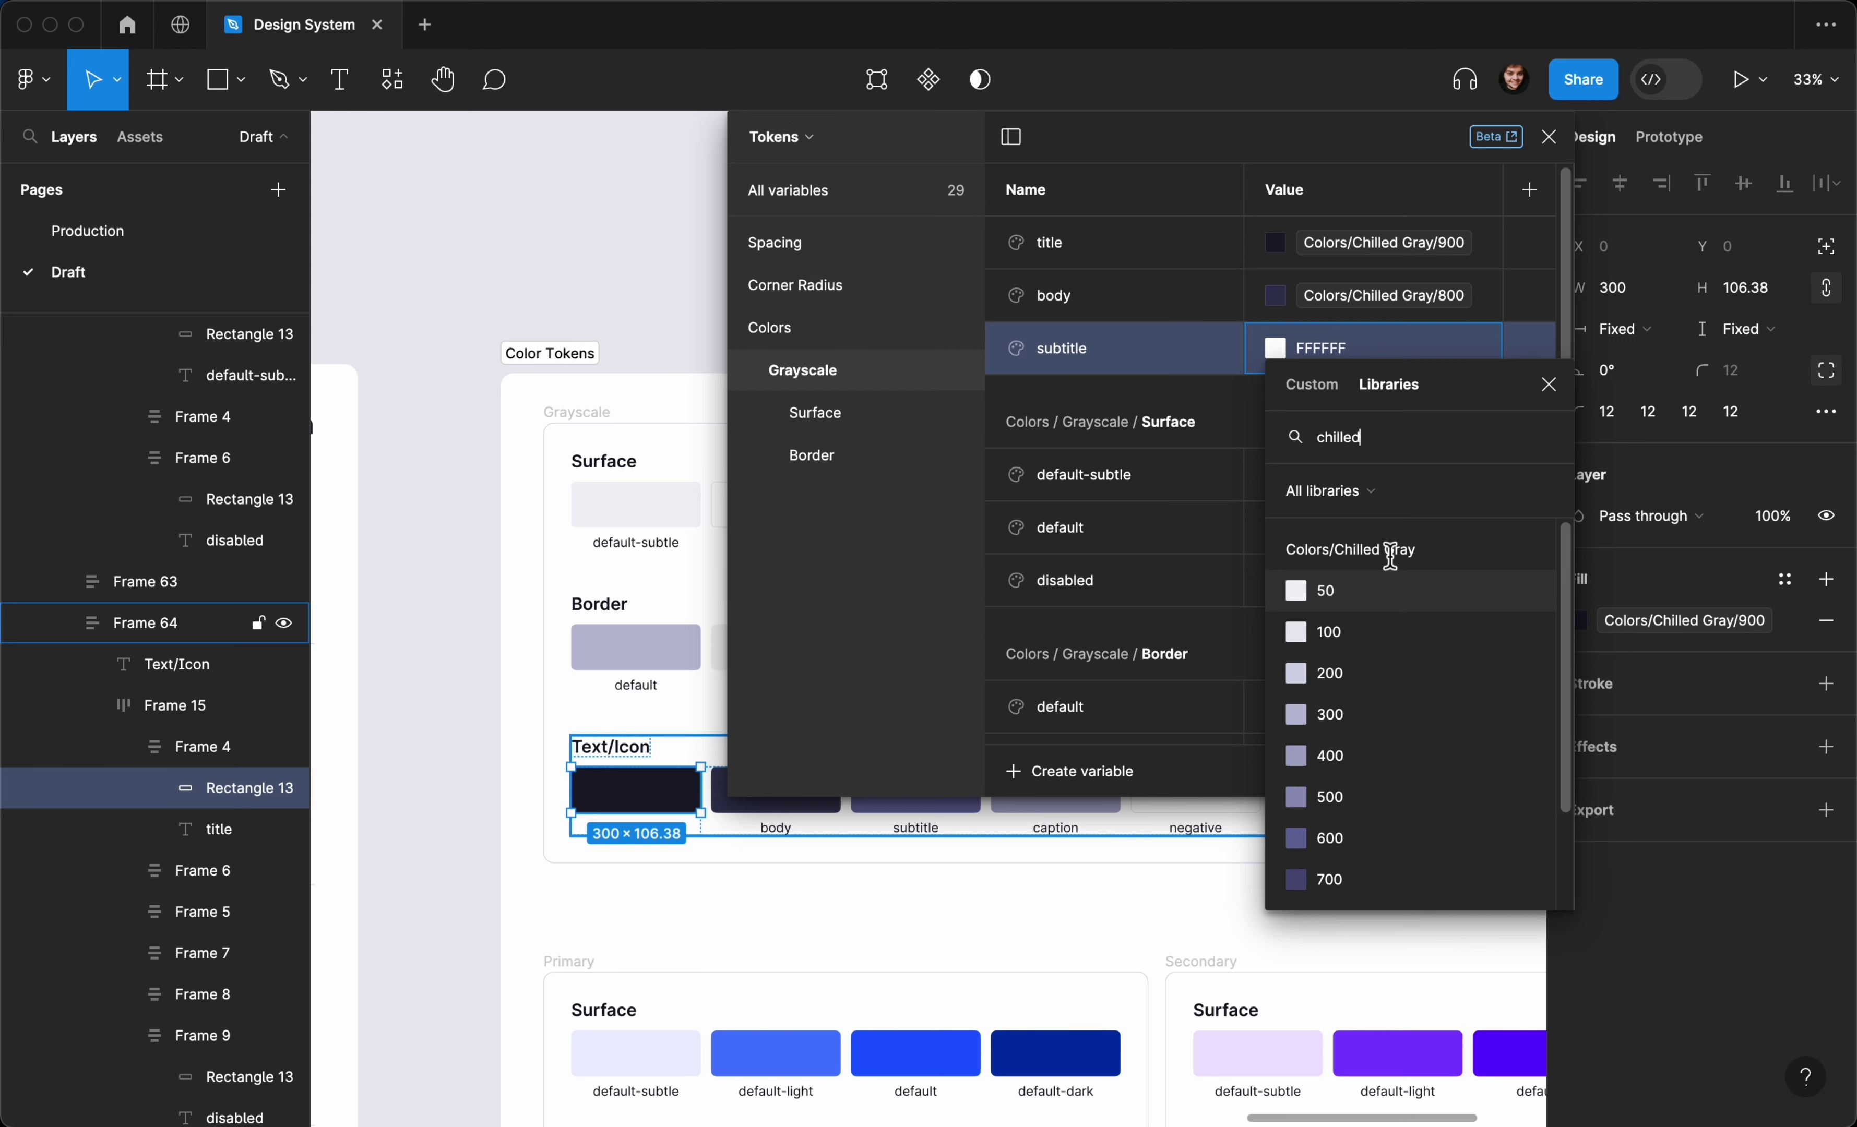
scroll(1397, 747, "down", 2)
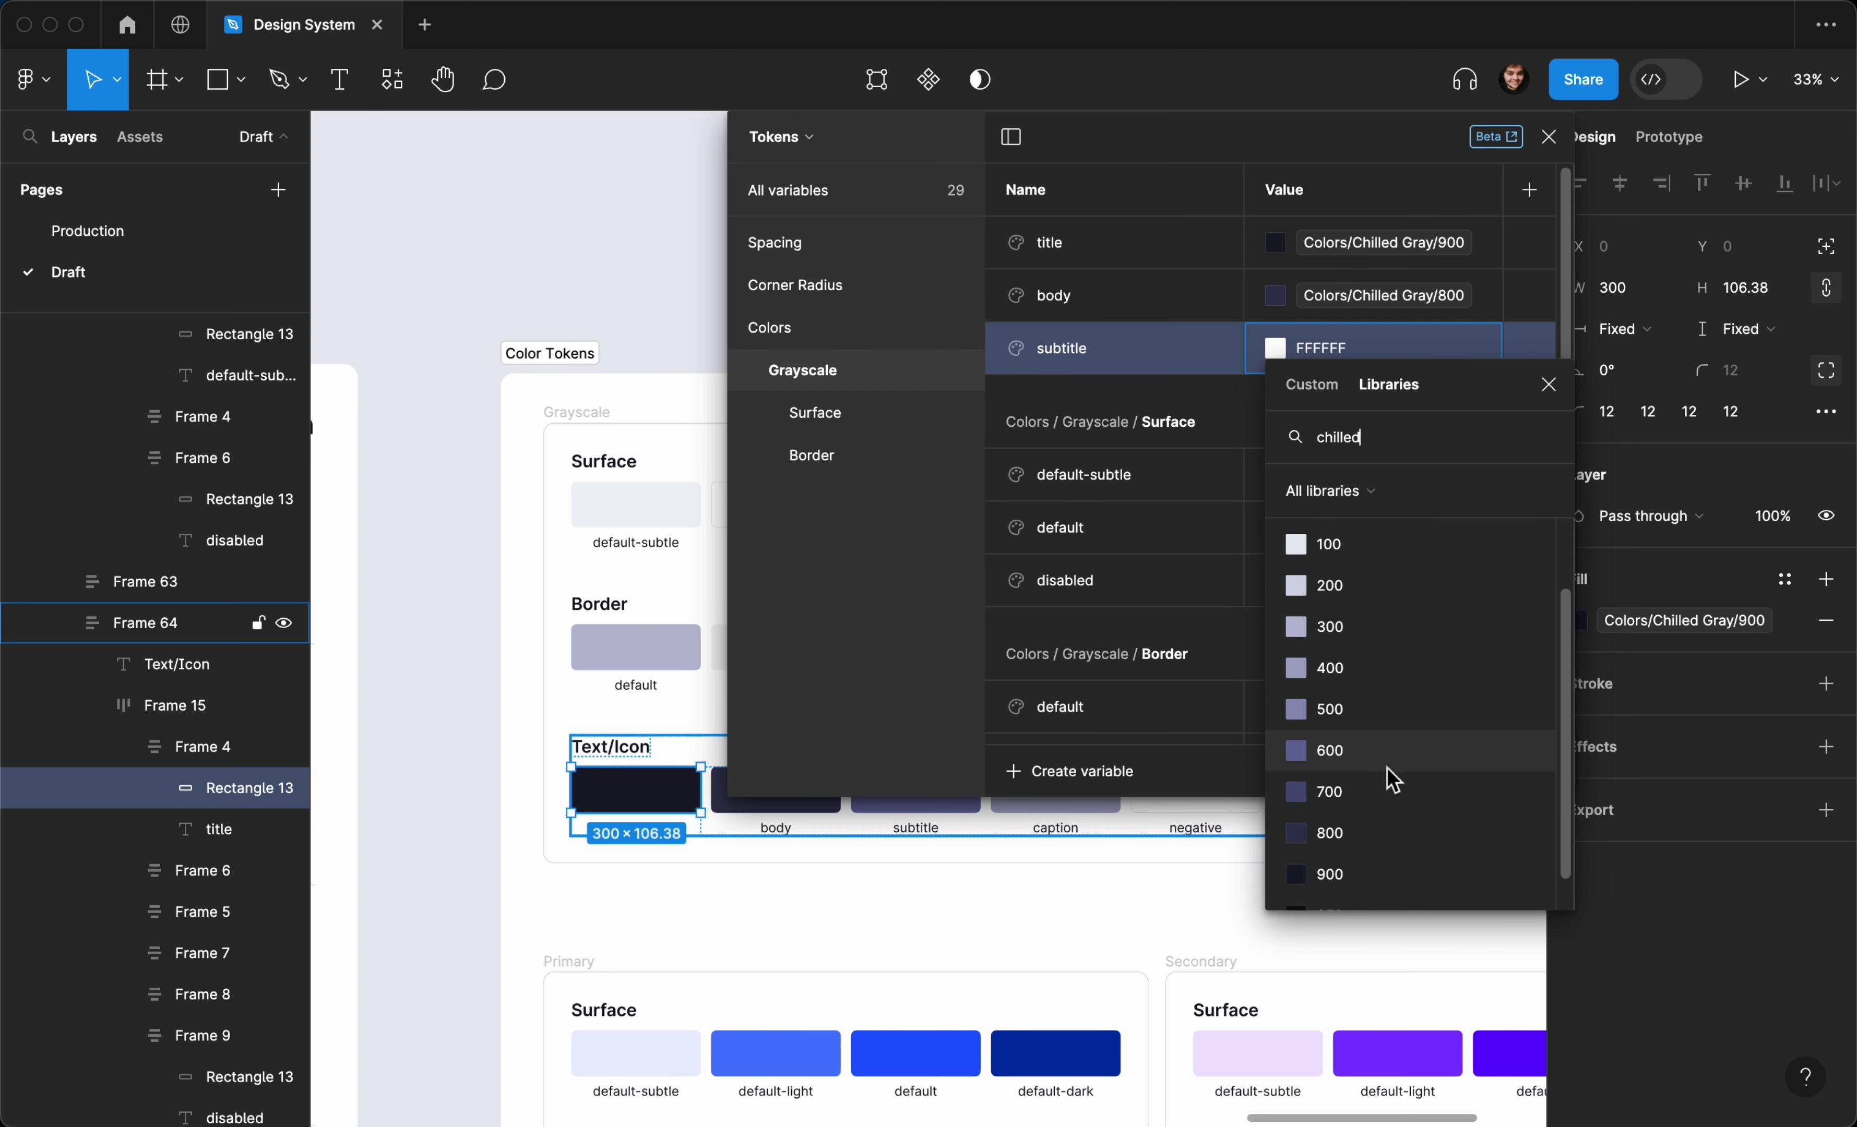
left_click(1386, 793)
Check the fill of the Grayscale Text/Icon subtitle swatch and relink the subtitle variable to Colors/Chilled Gray/600
scroll(1198, 836, "up", 2)
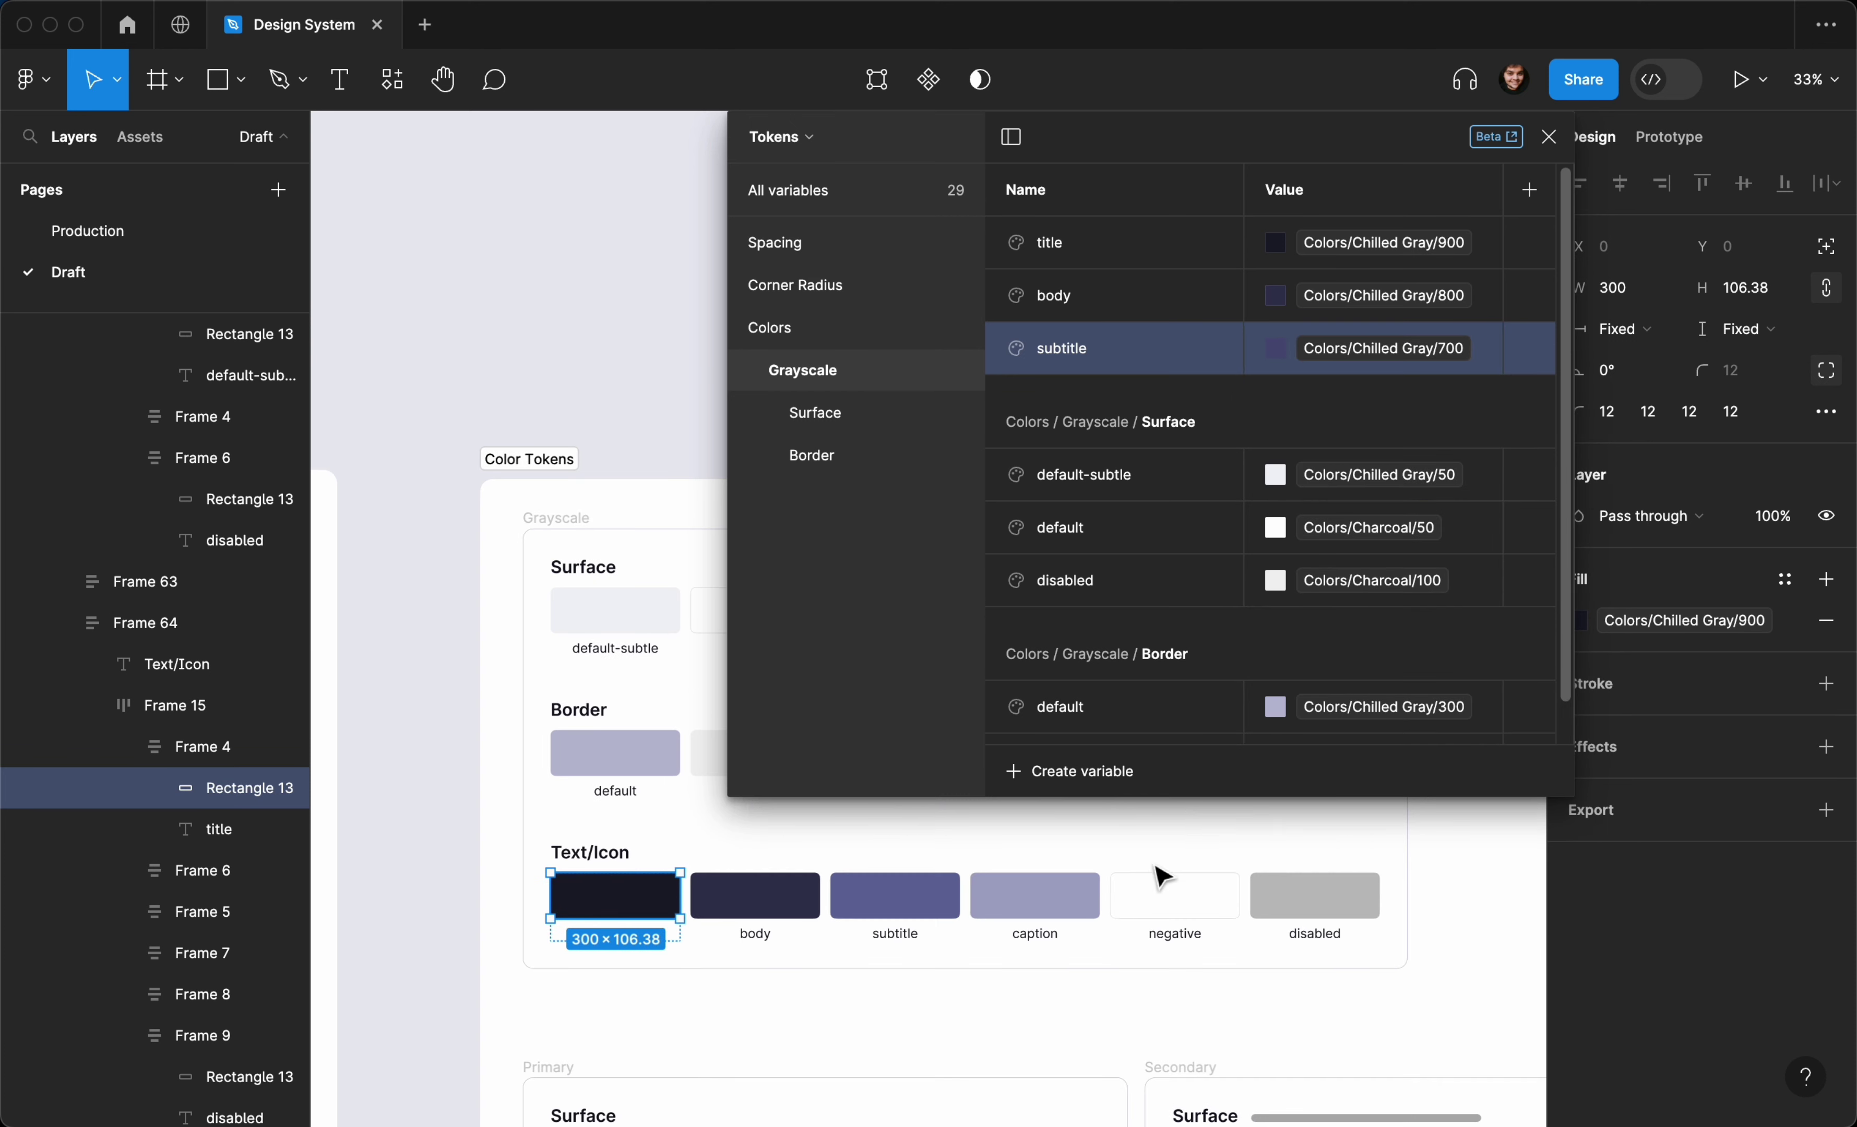
left_click(903, 889)
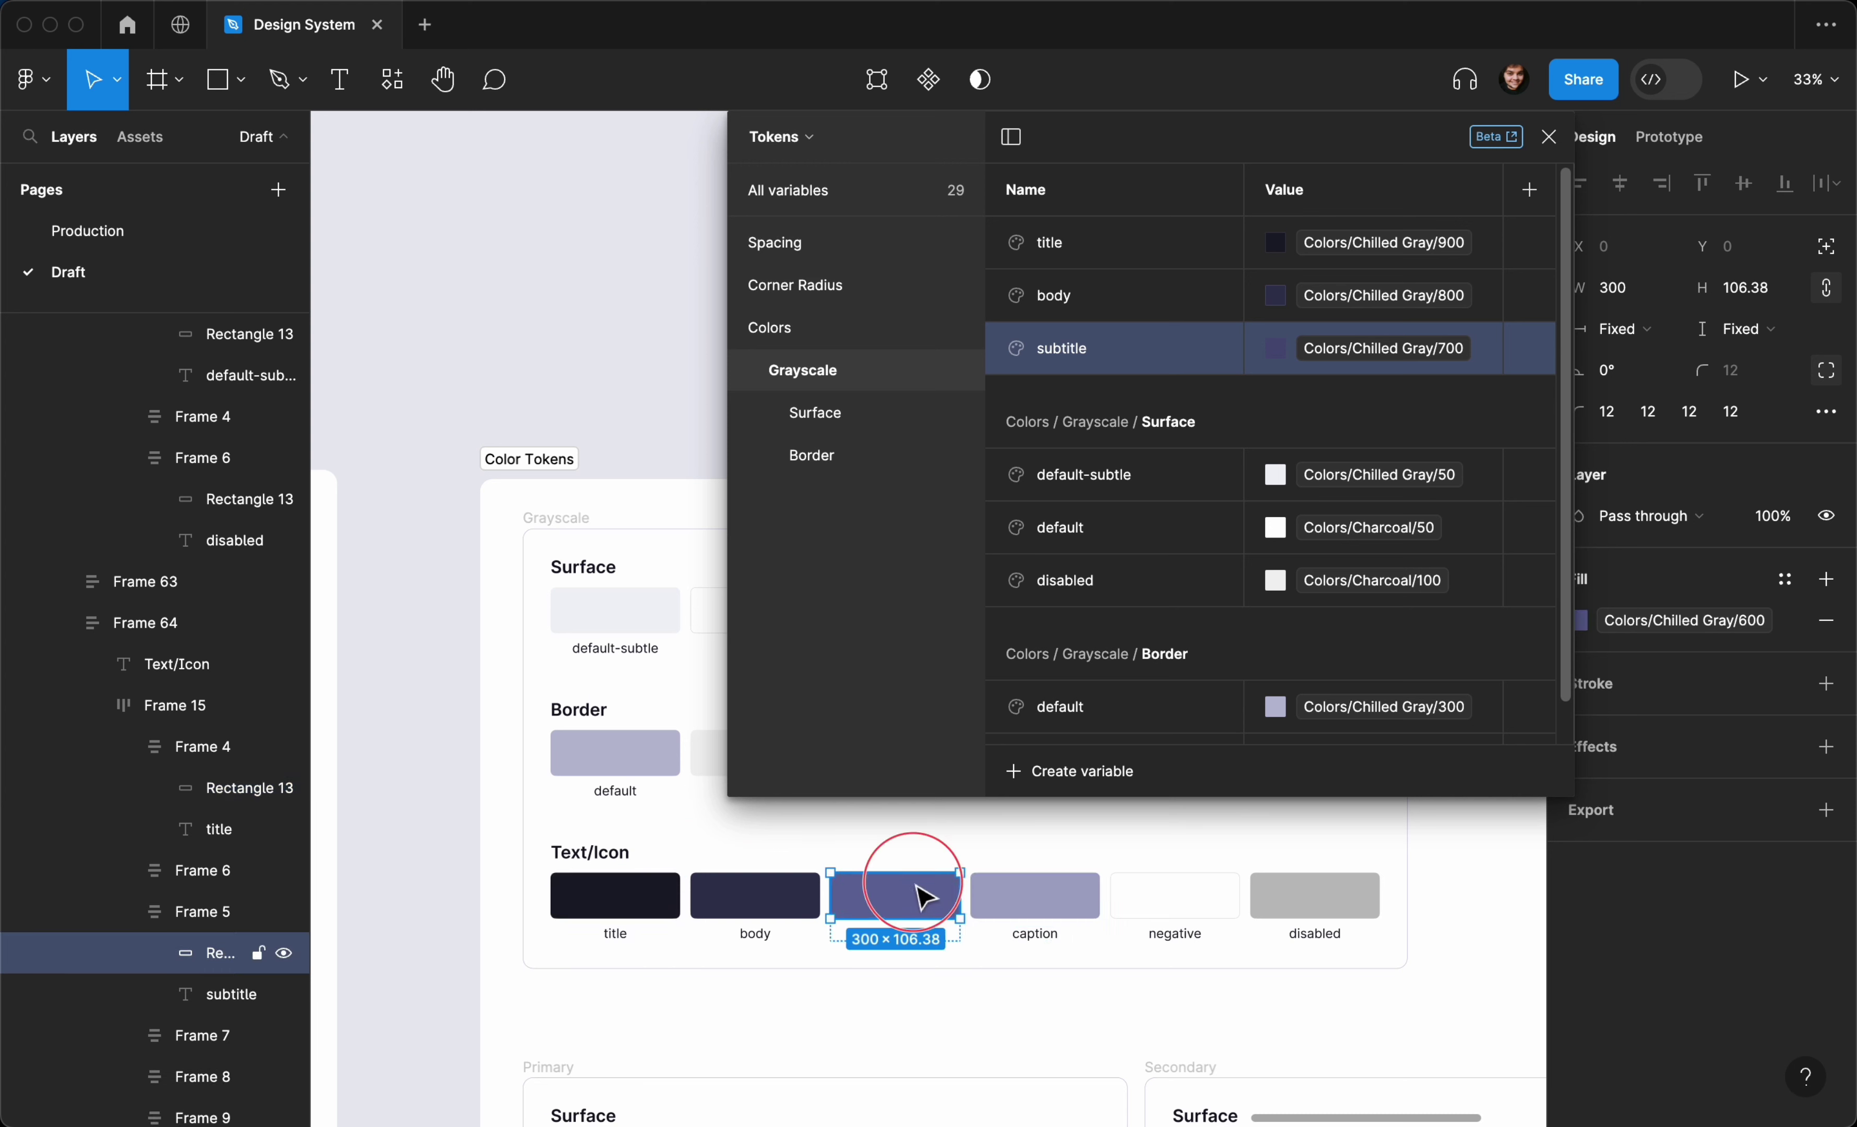
left_click(1383, 354)
left_click(1351, 744)
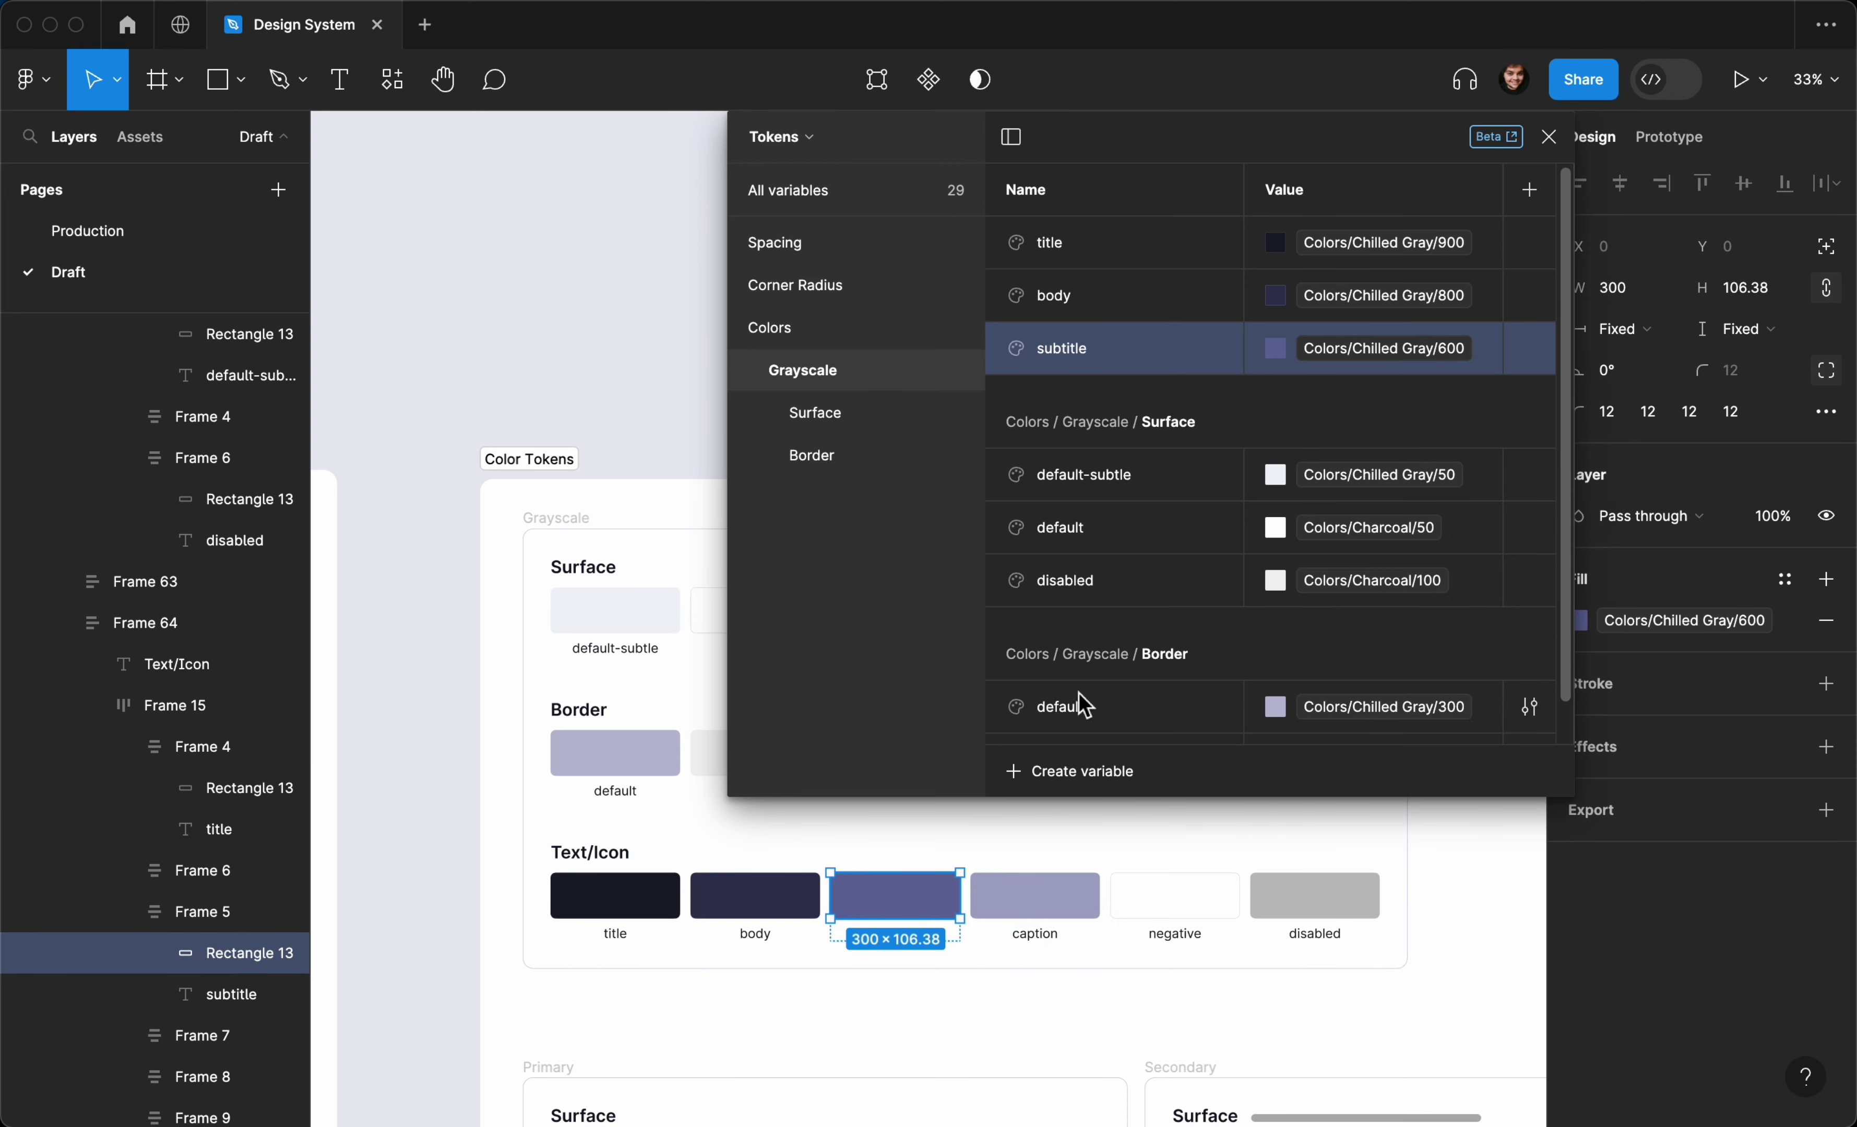
Check the fill of the Grayscale Text/Icon caption swatch, leaving nothing selected on the canvas
left_click(1089, 1021)
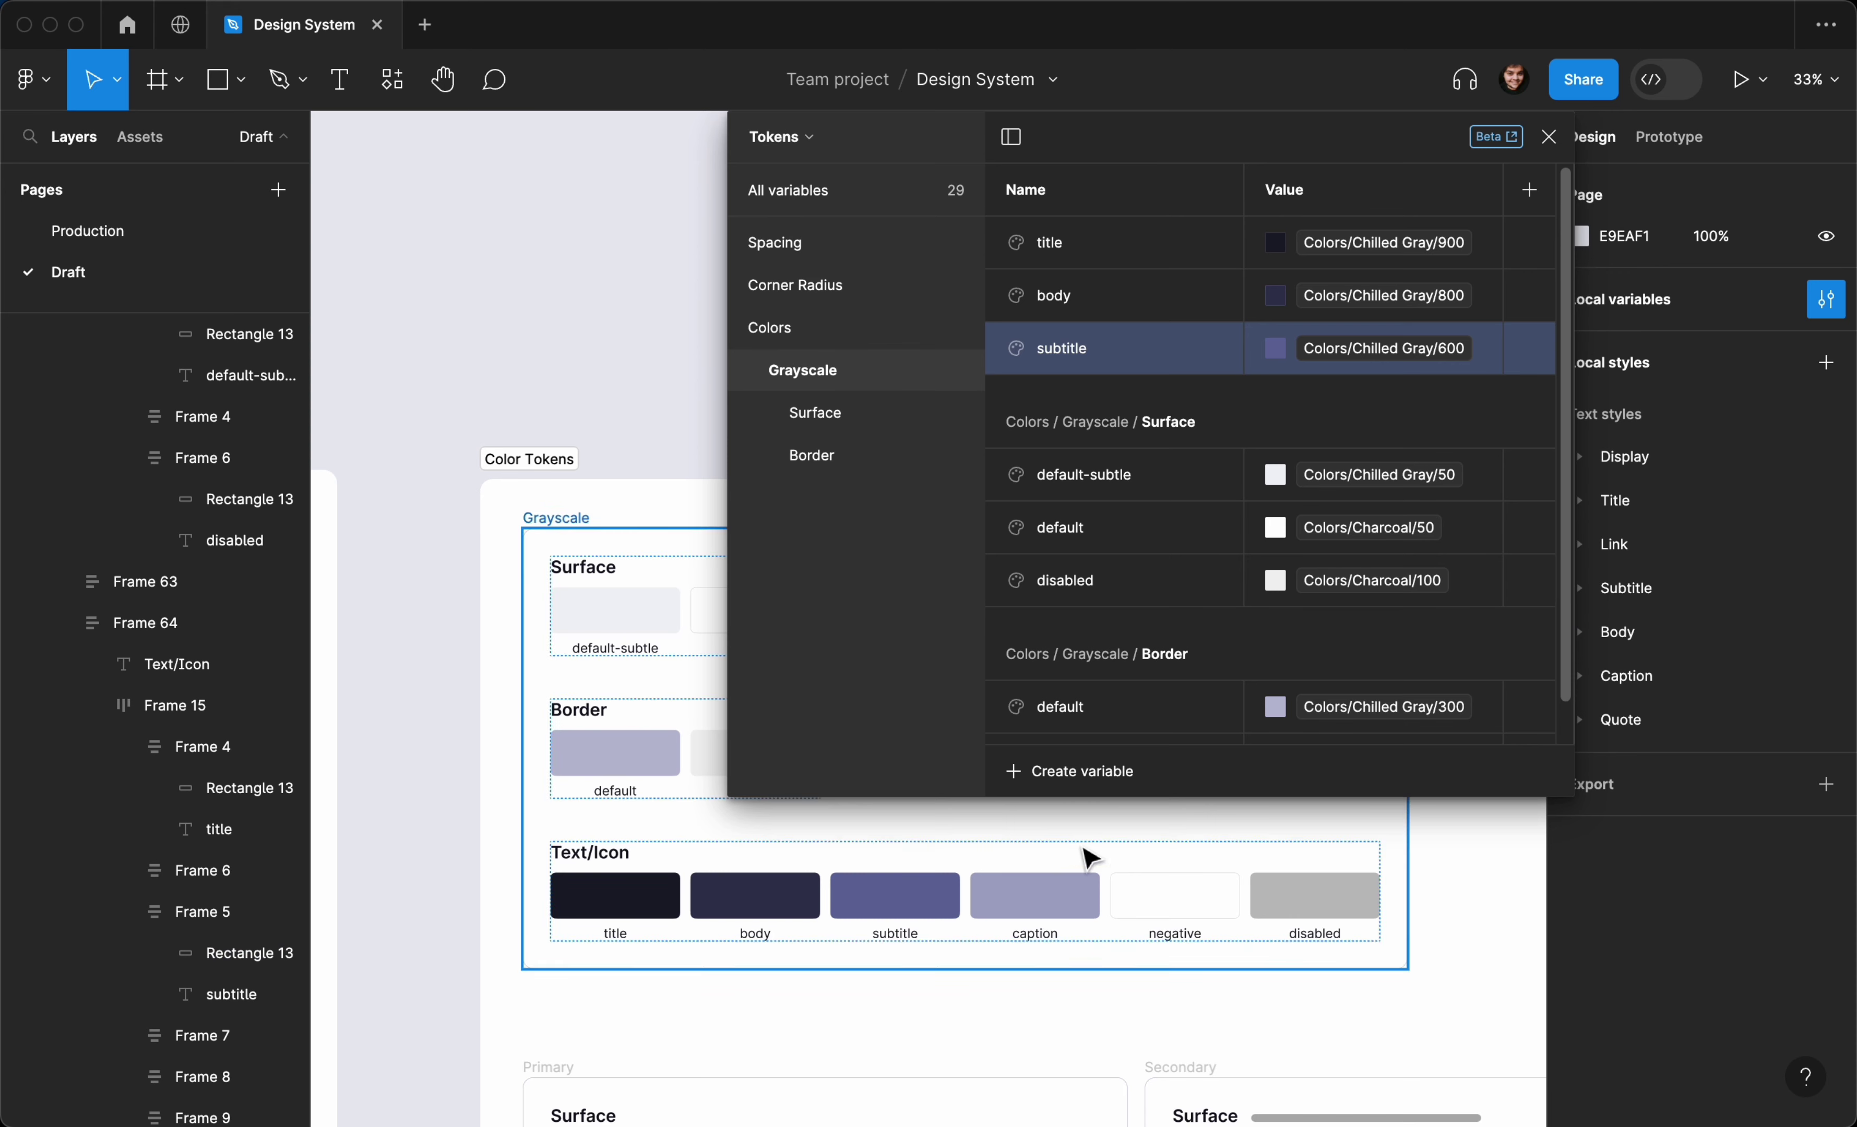
left_click(1086, 904)
left_click(1085, 907)
left_click(1099, 1019)
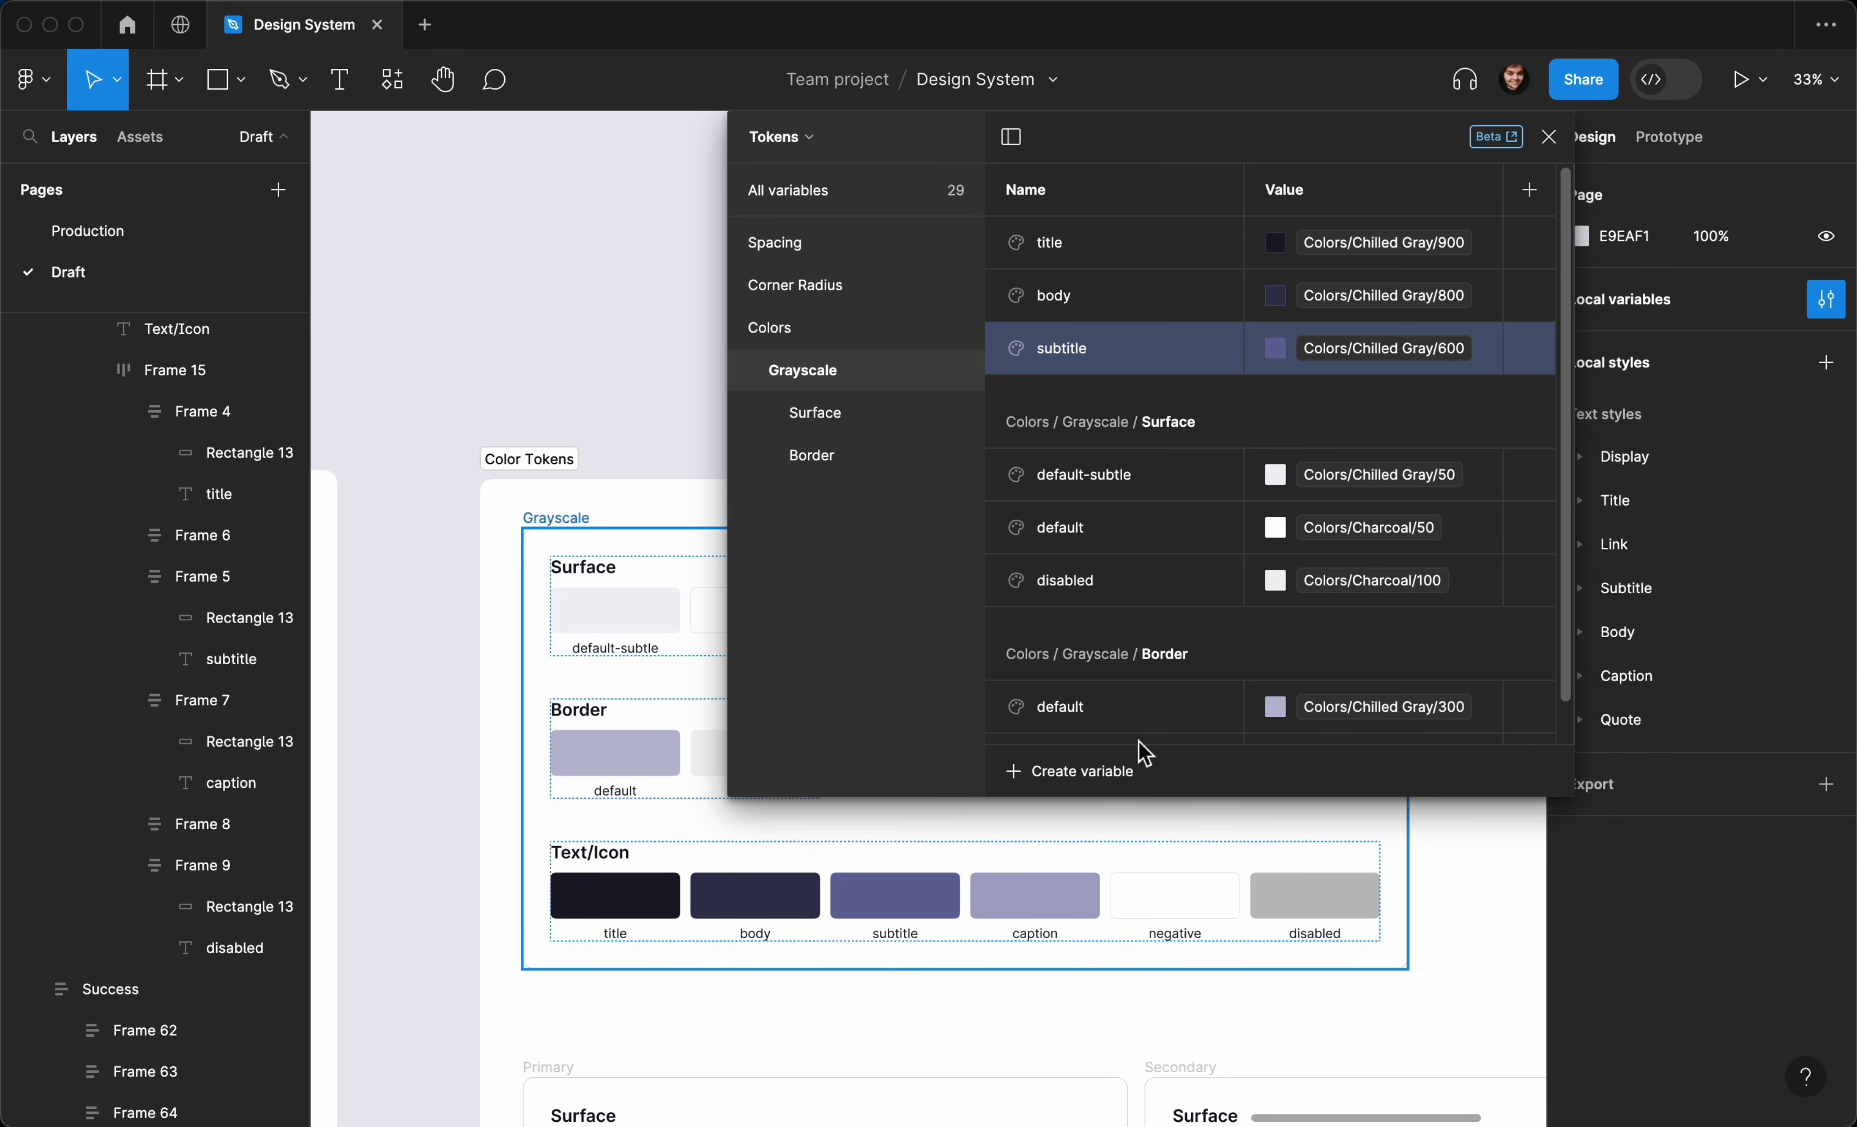
Create a color variable named caption directly in the Grayscale group
left_click(1075, 774)
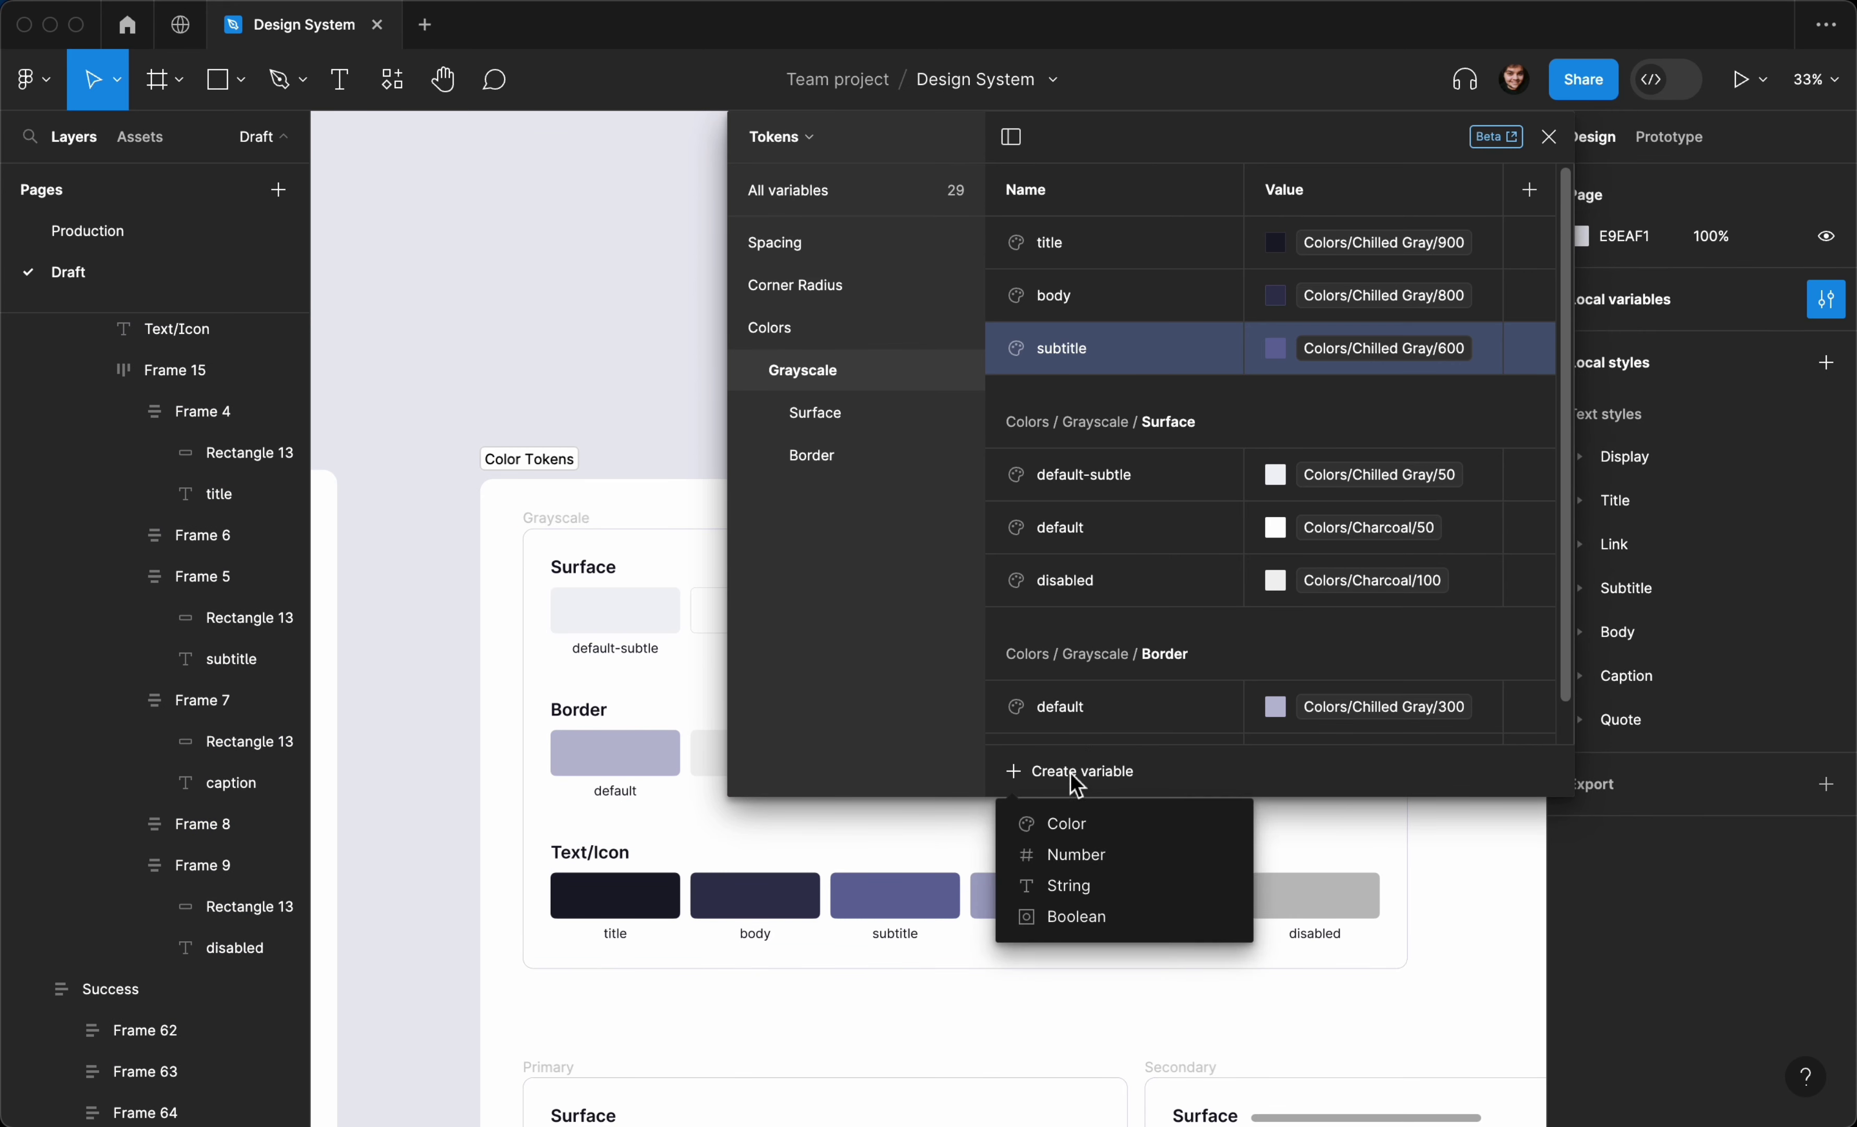
left_click(1103, 827)
type("caption")
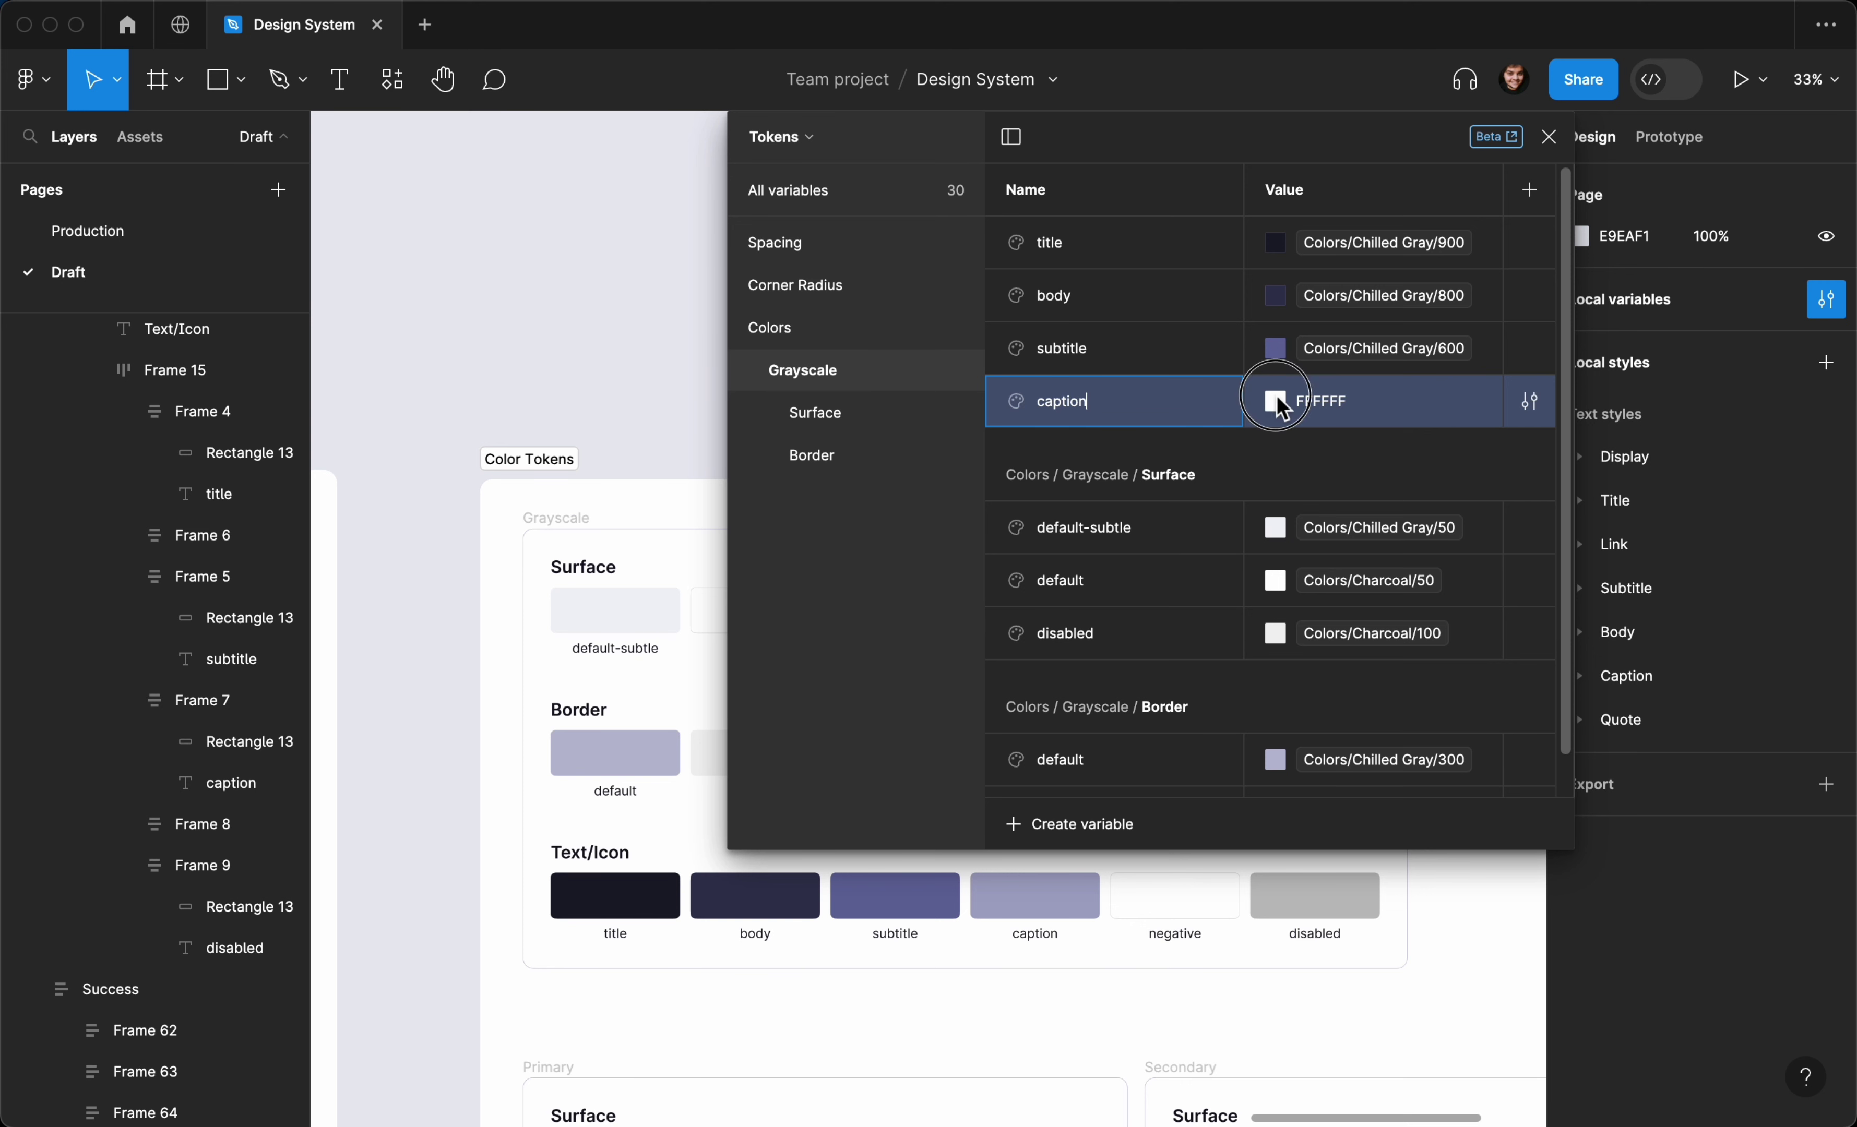
Link the value of the caption variable to the primitive Colors/Chilled Gray/400
left_click(1277, 398)
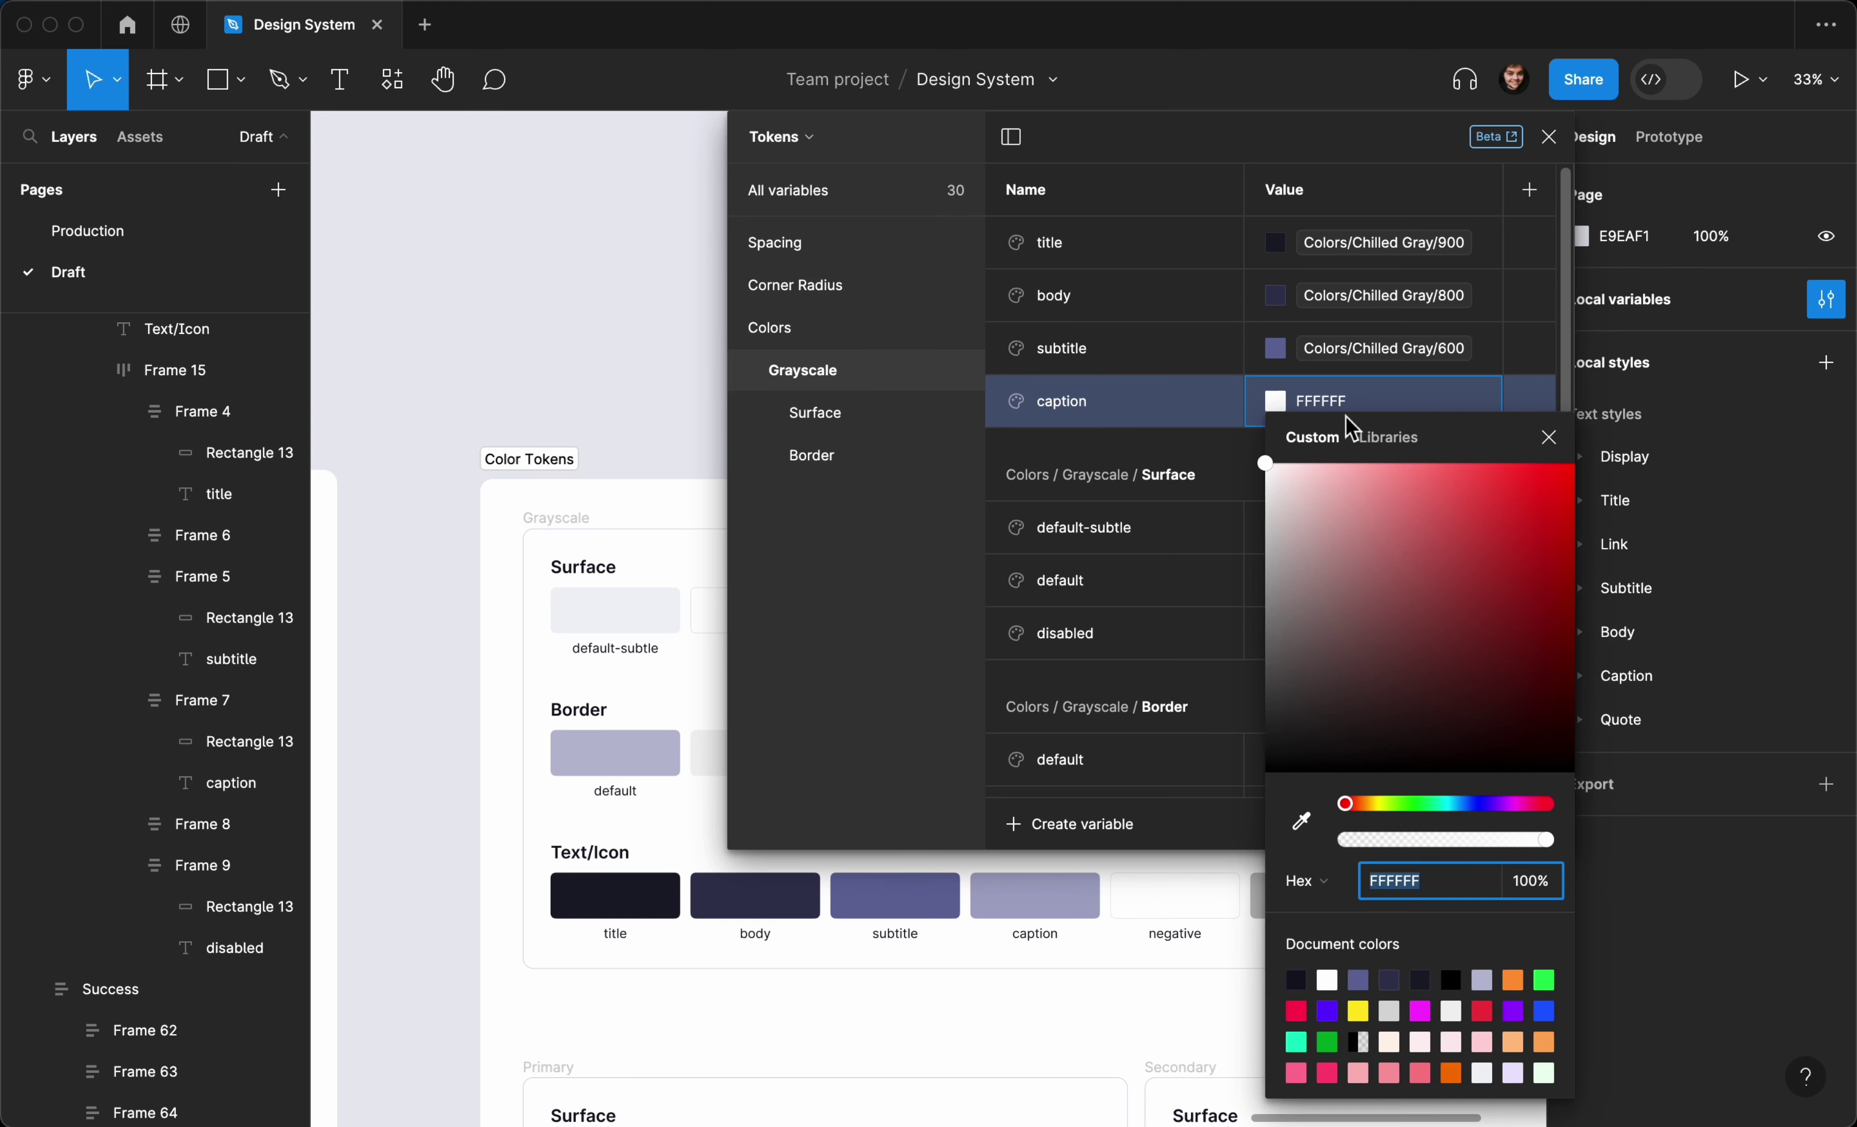
left_click(1379, 436)
type("chi")
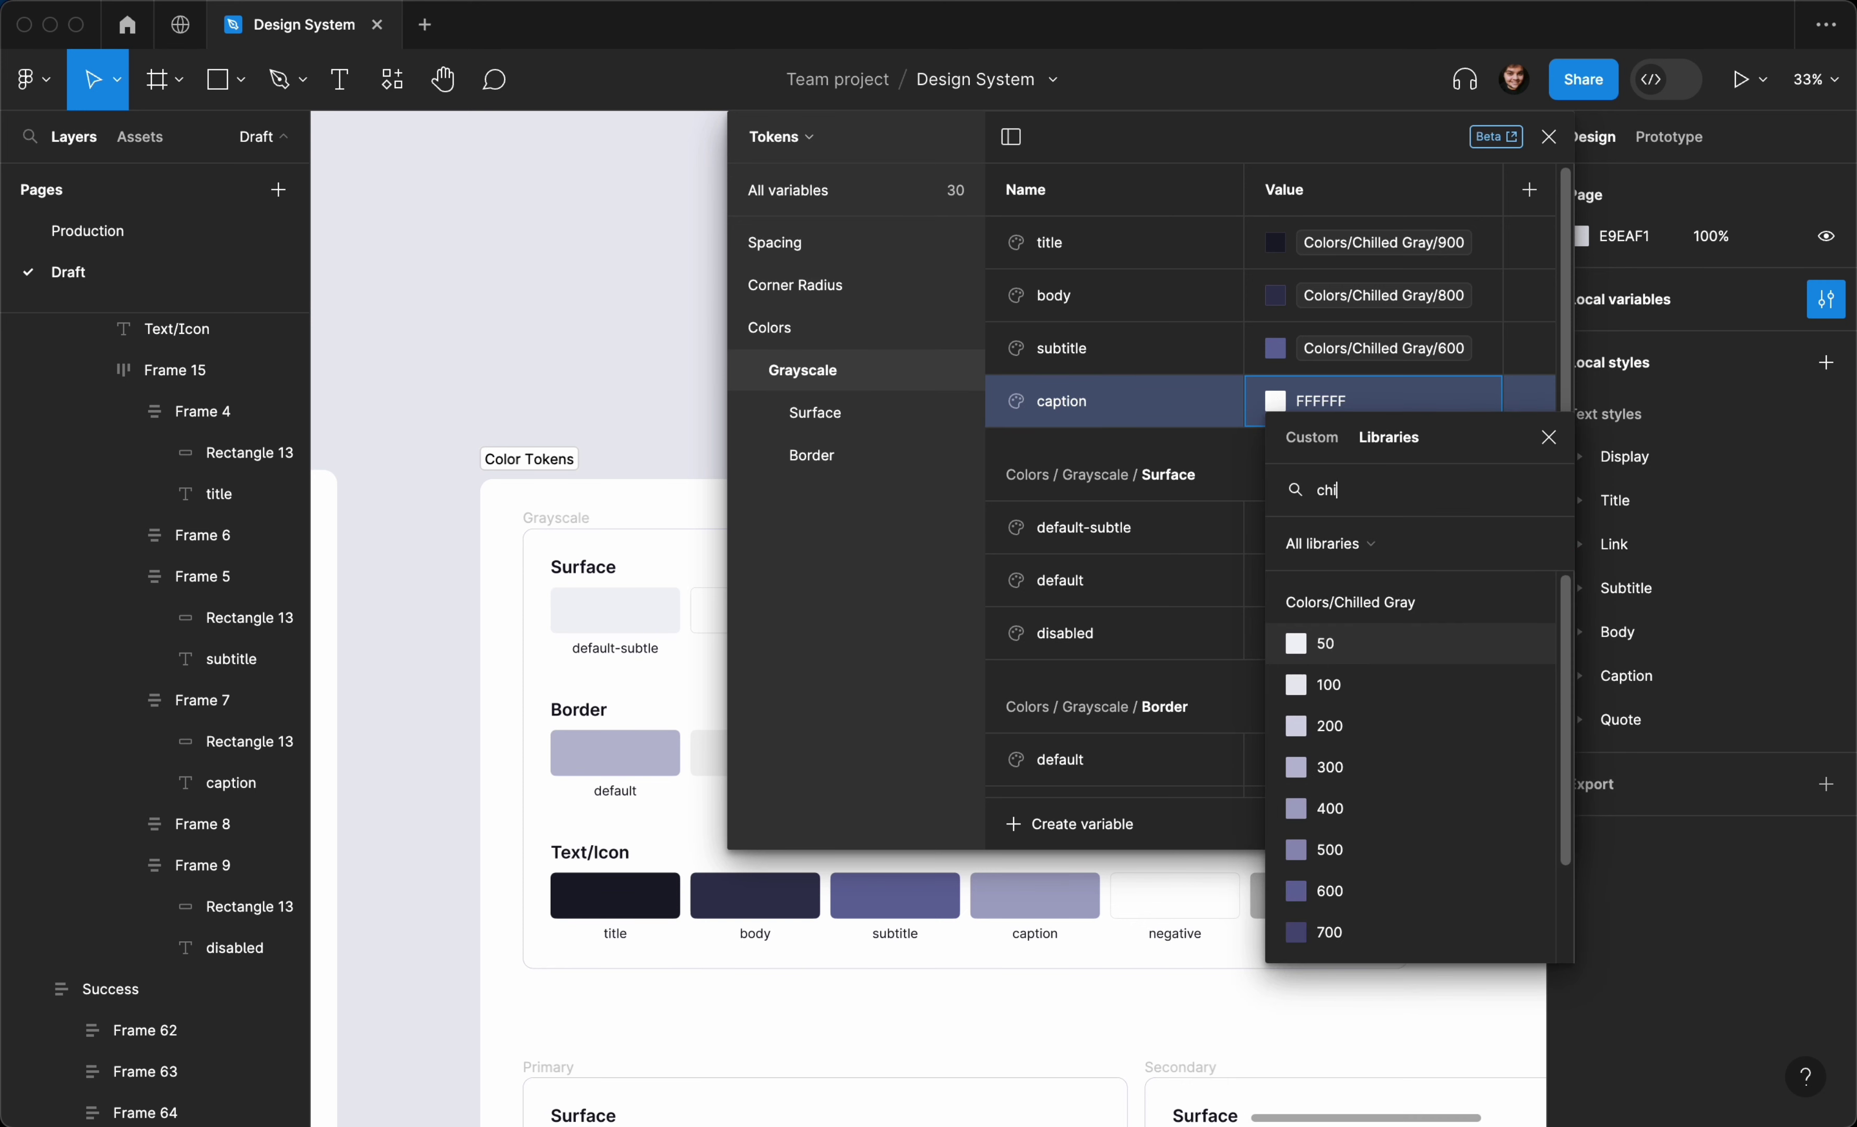
type("ll")
left_click(1393, 822)
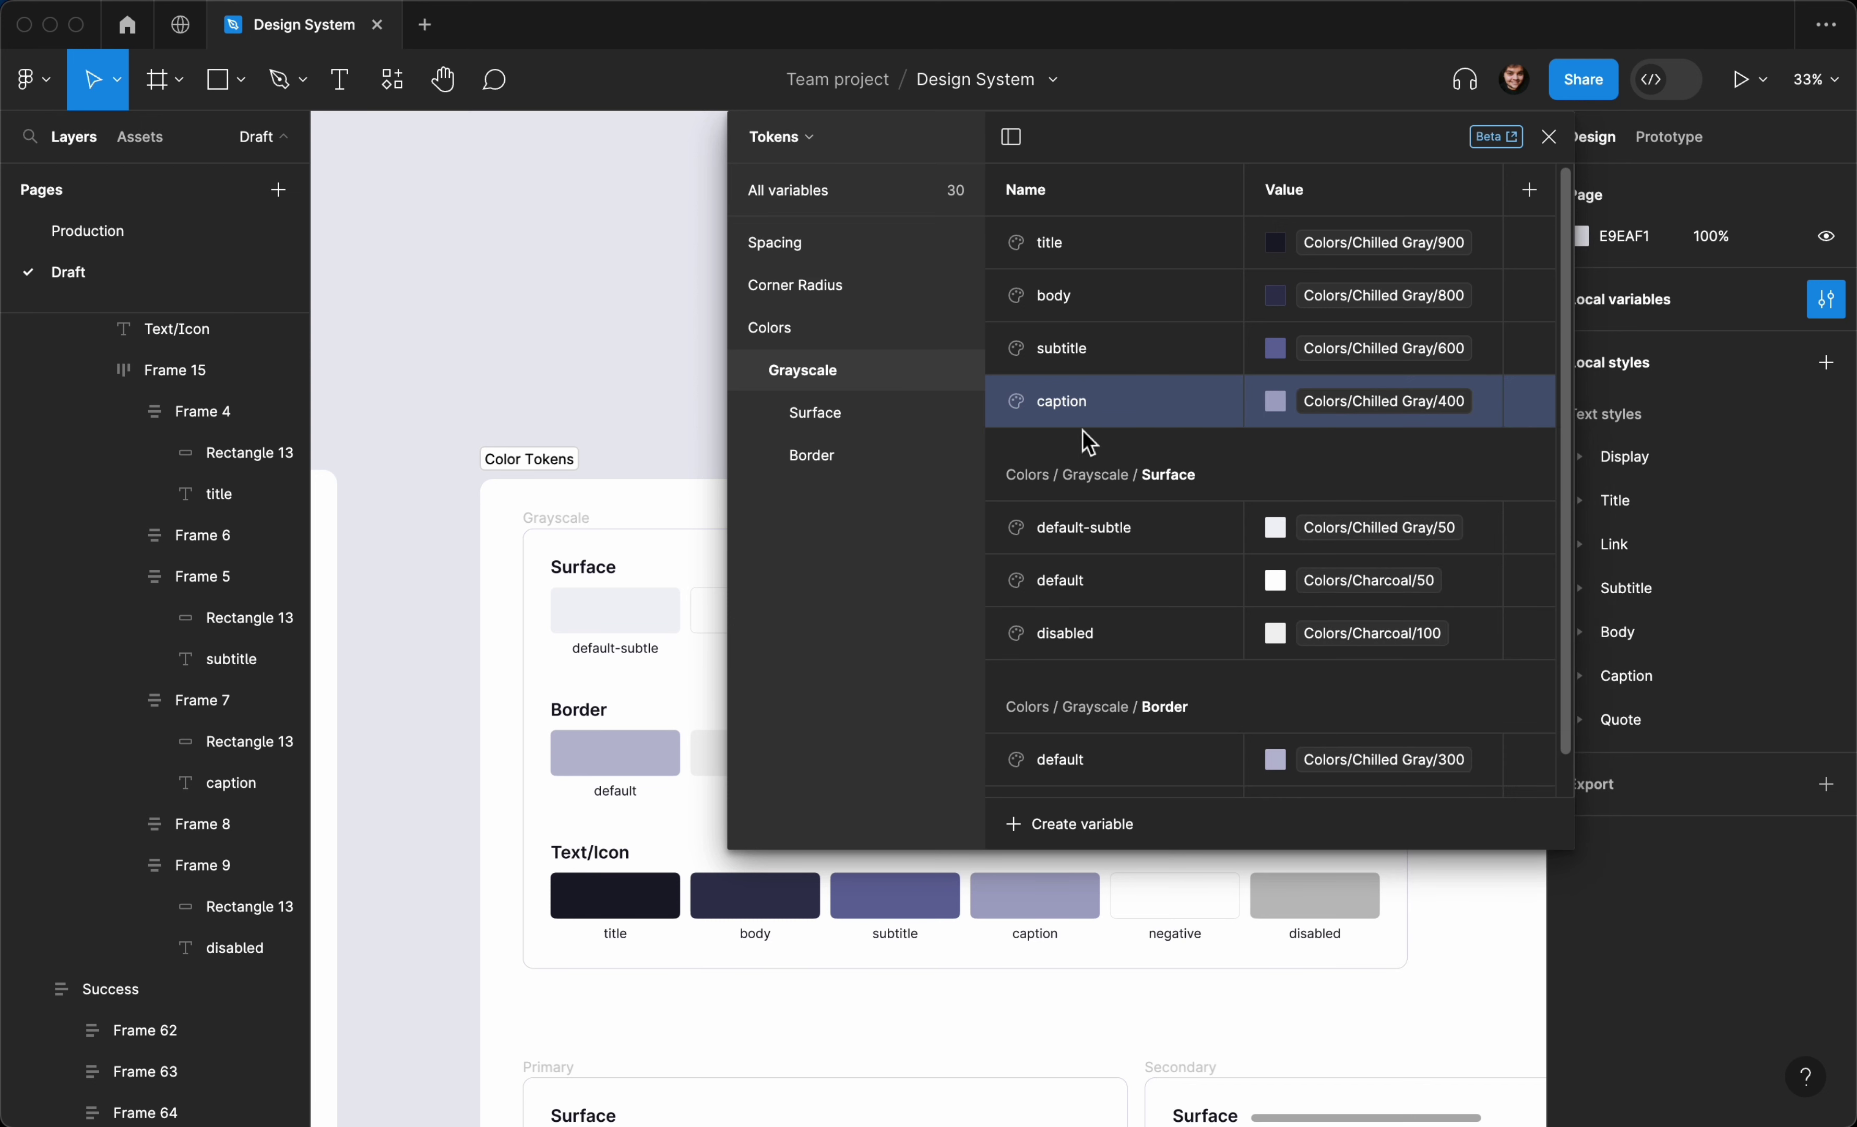
Create a color variable named negative directly in the Grayscale group
left_click(1078, 824)
left_click(1148, 872)
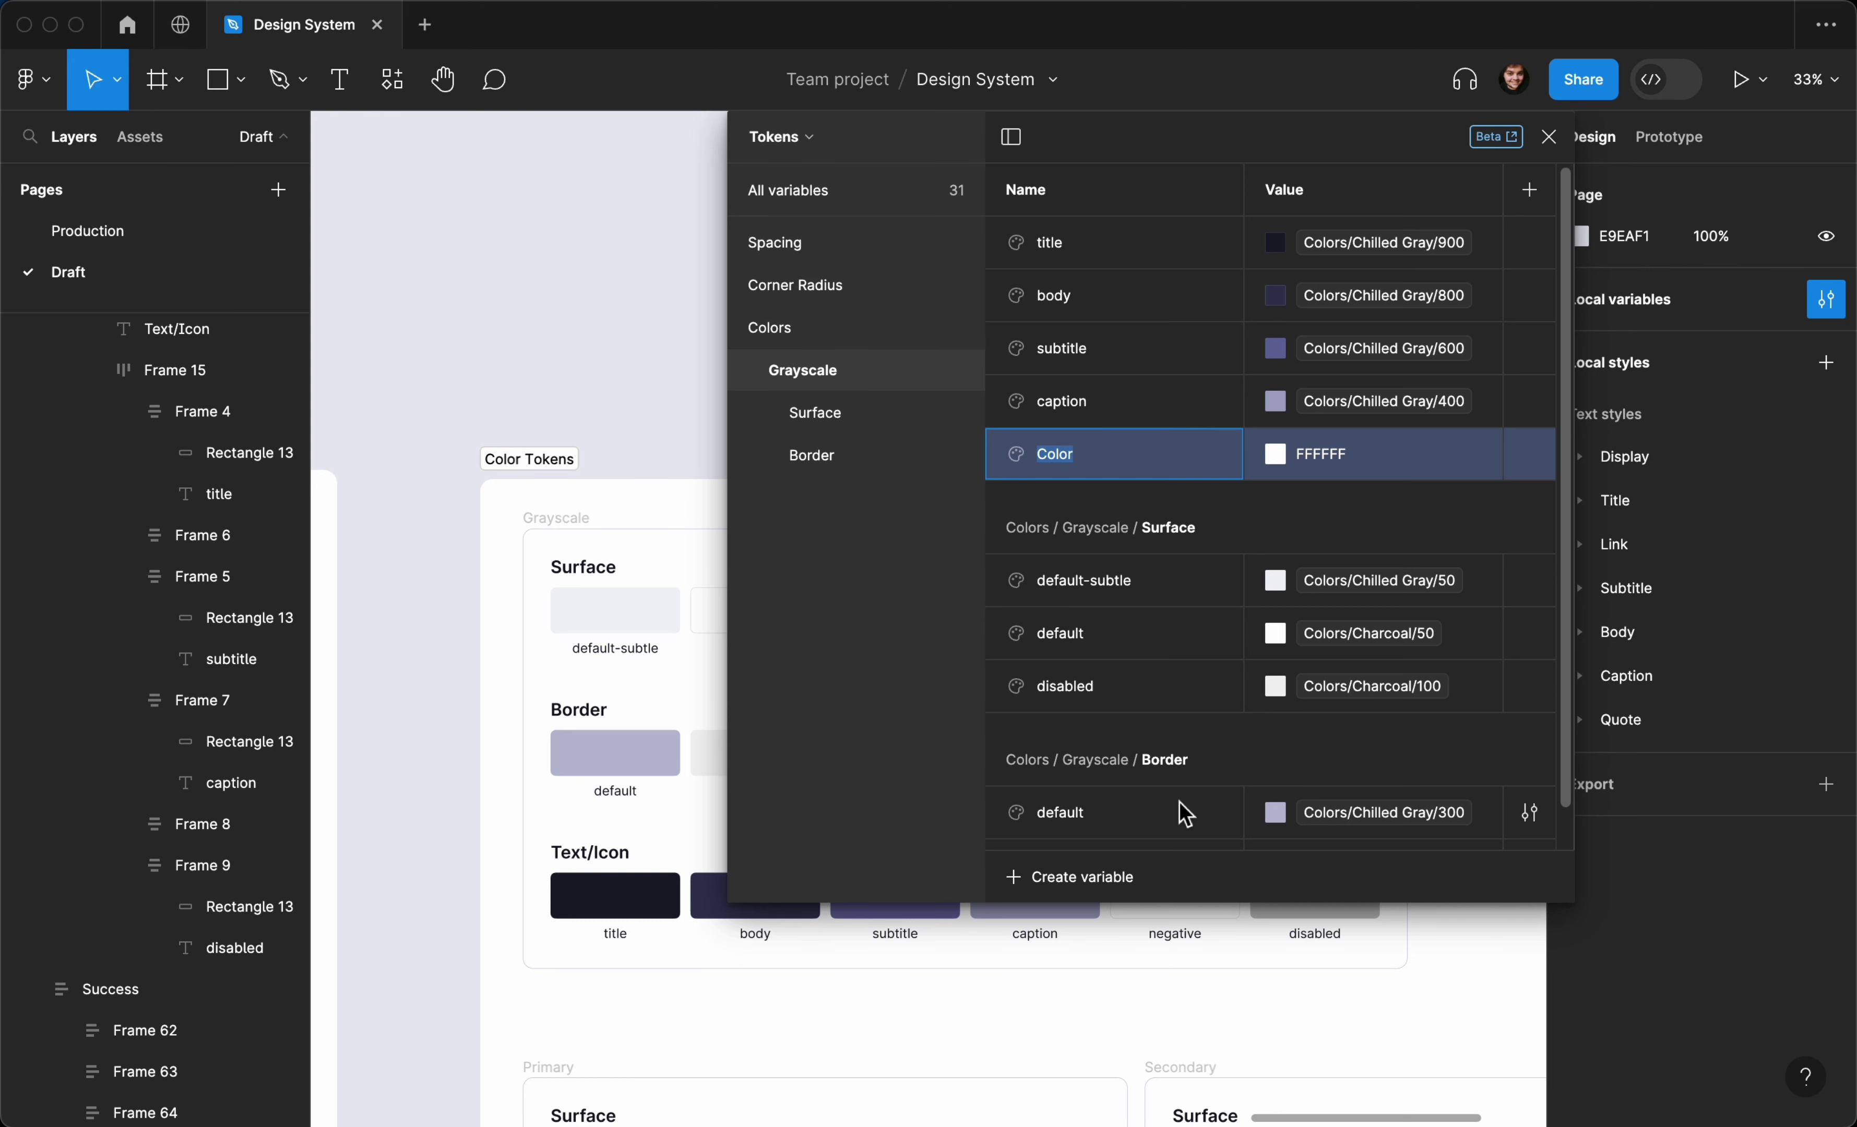
type("w")
key("BackSpace")
scroll(1182, 937, "up", 2)
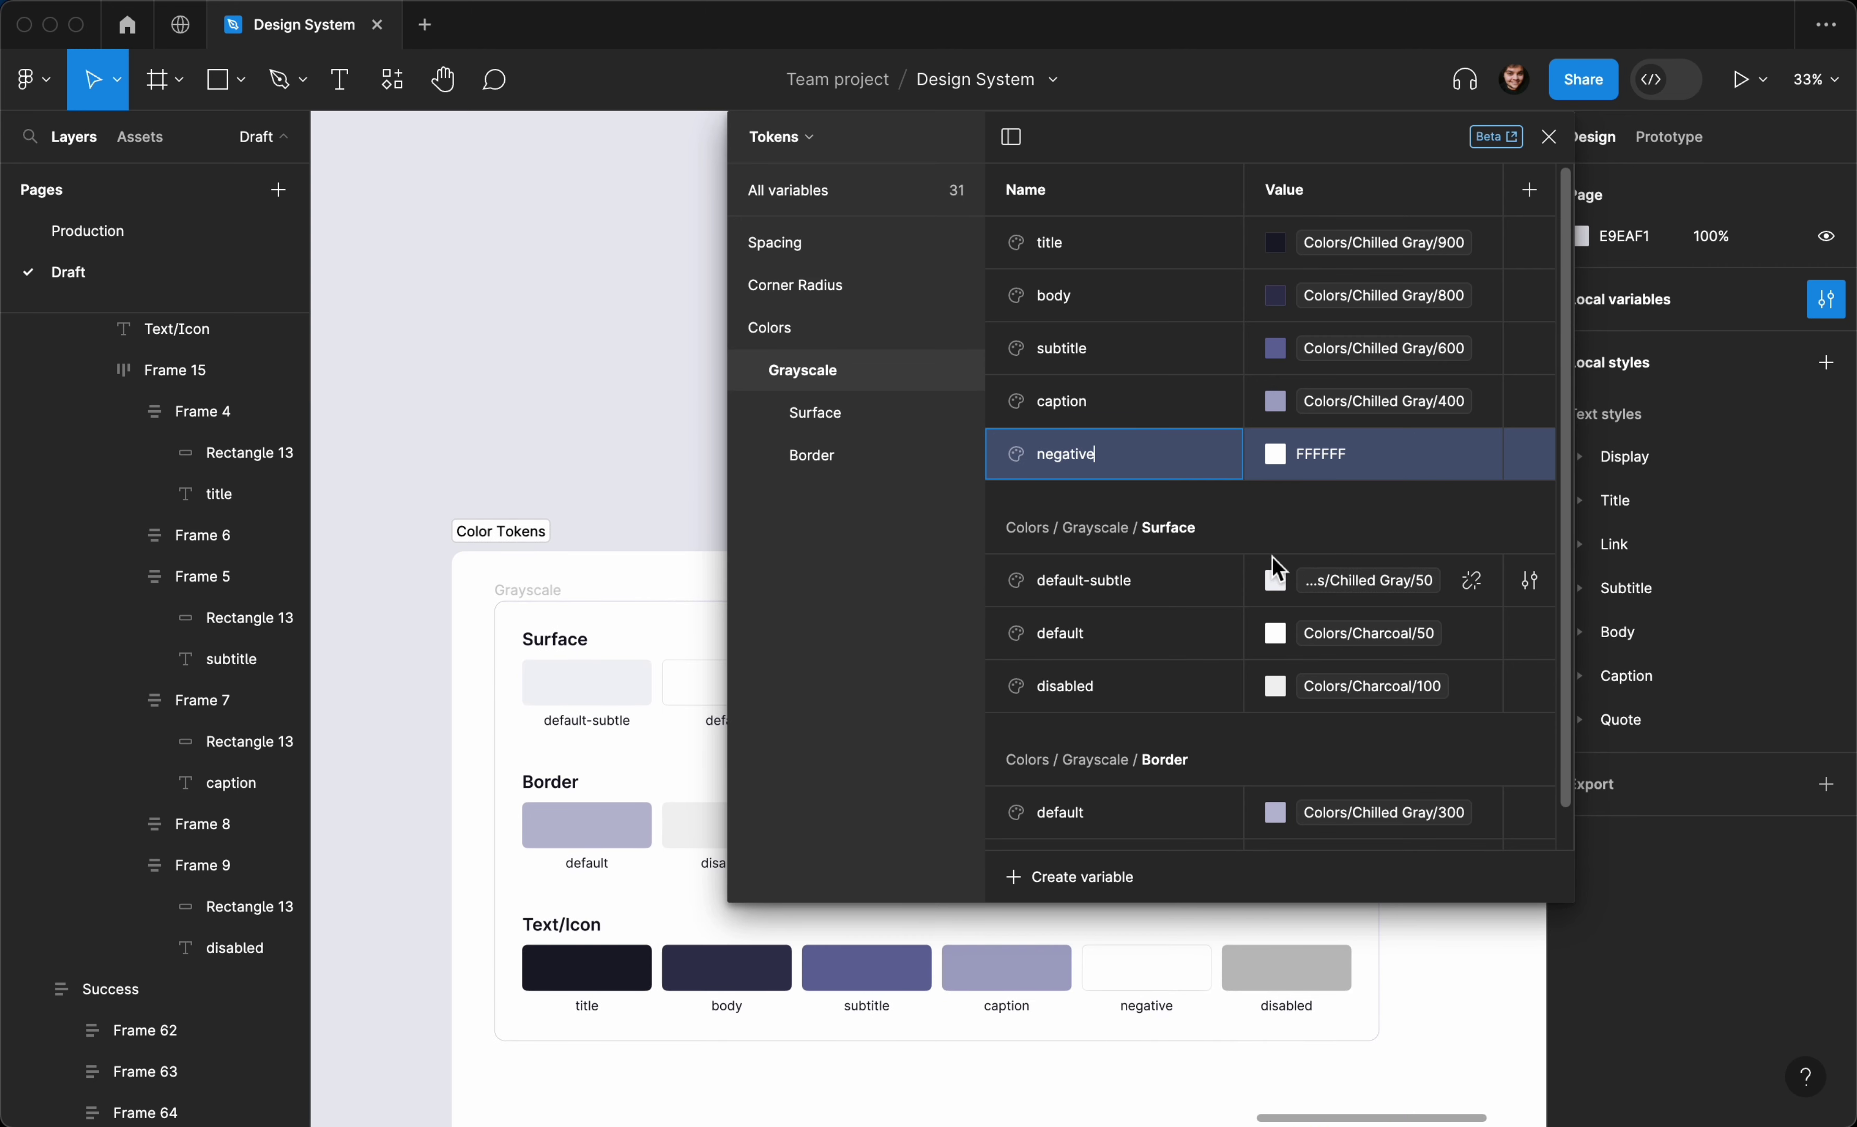
Link the value of the negative variable to the primitive Colors/Charcoal/50
left_click(1281, 454)
left_click(1388, 446)
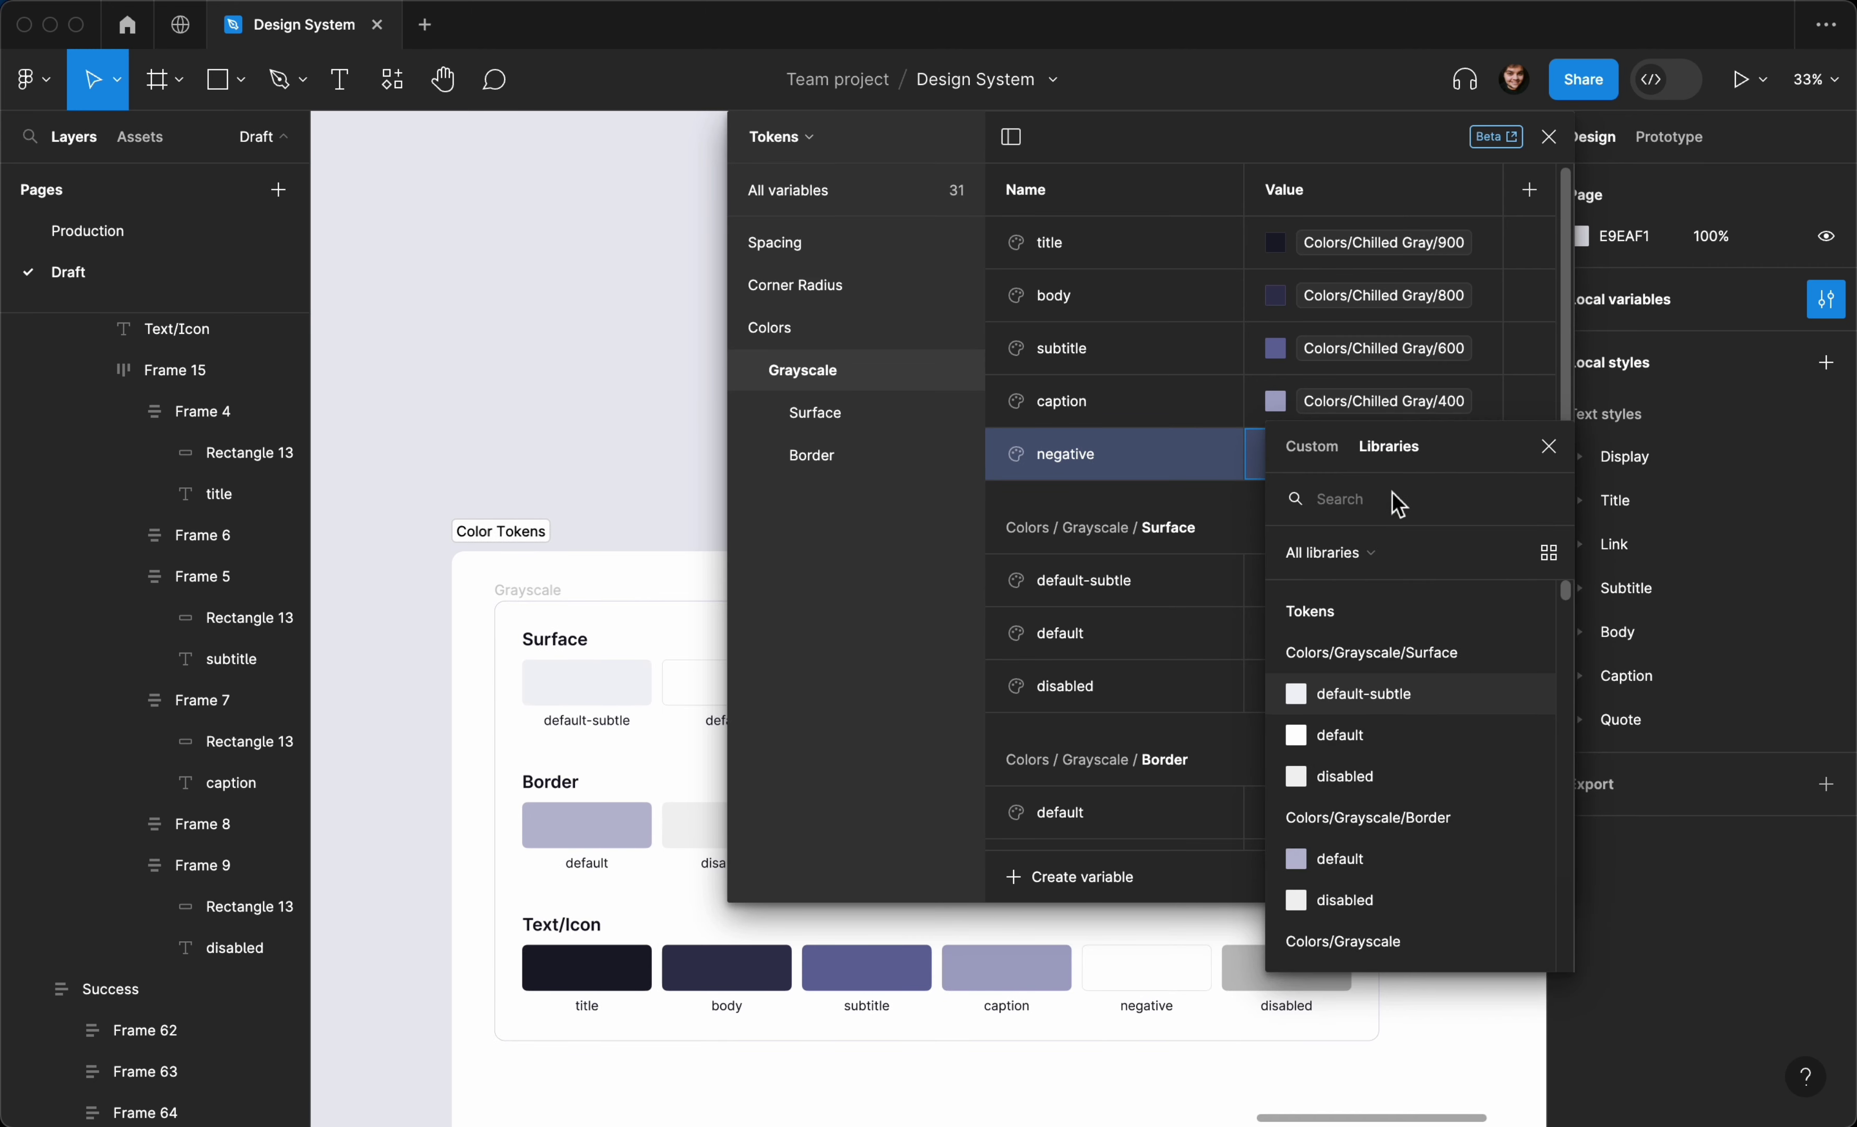
type("char")
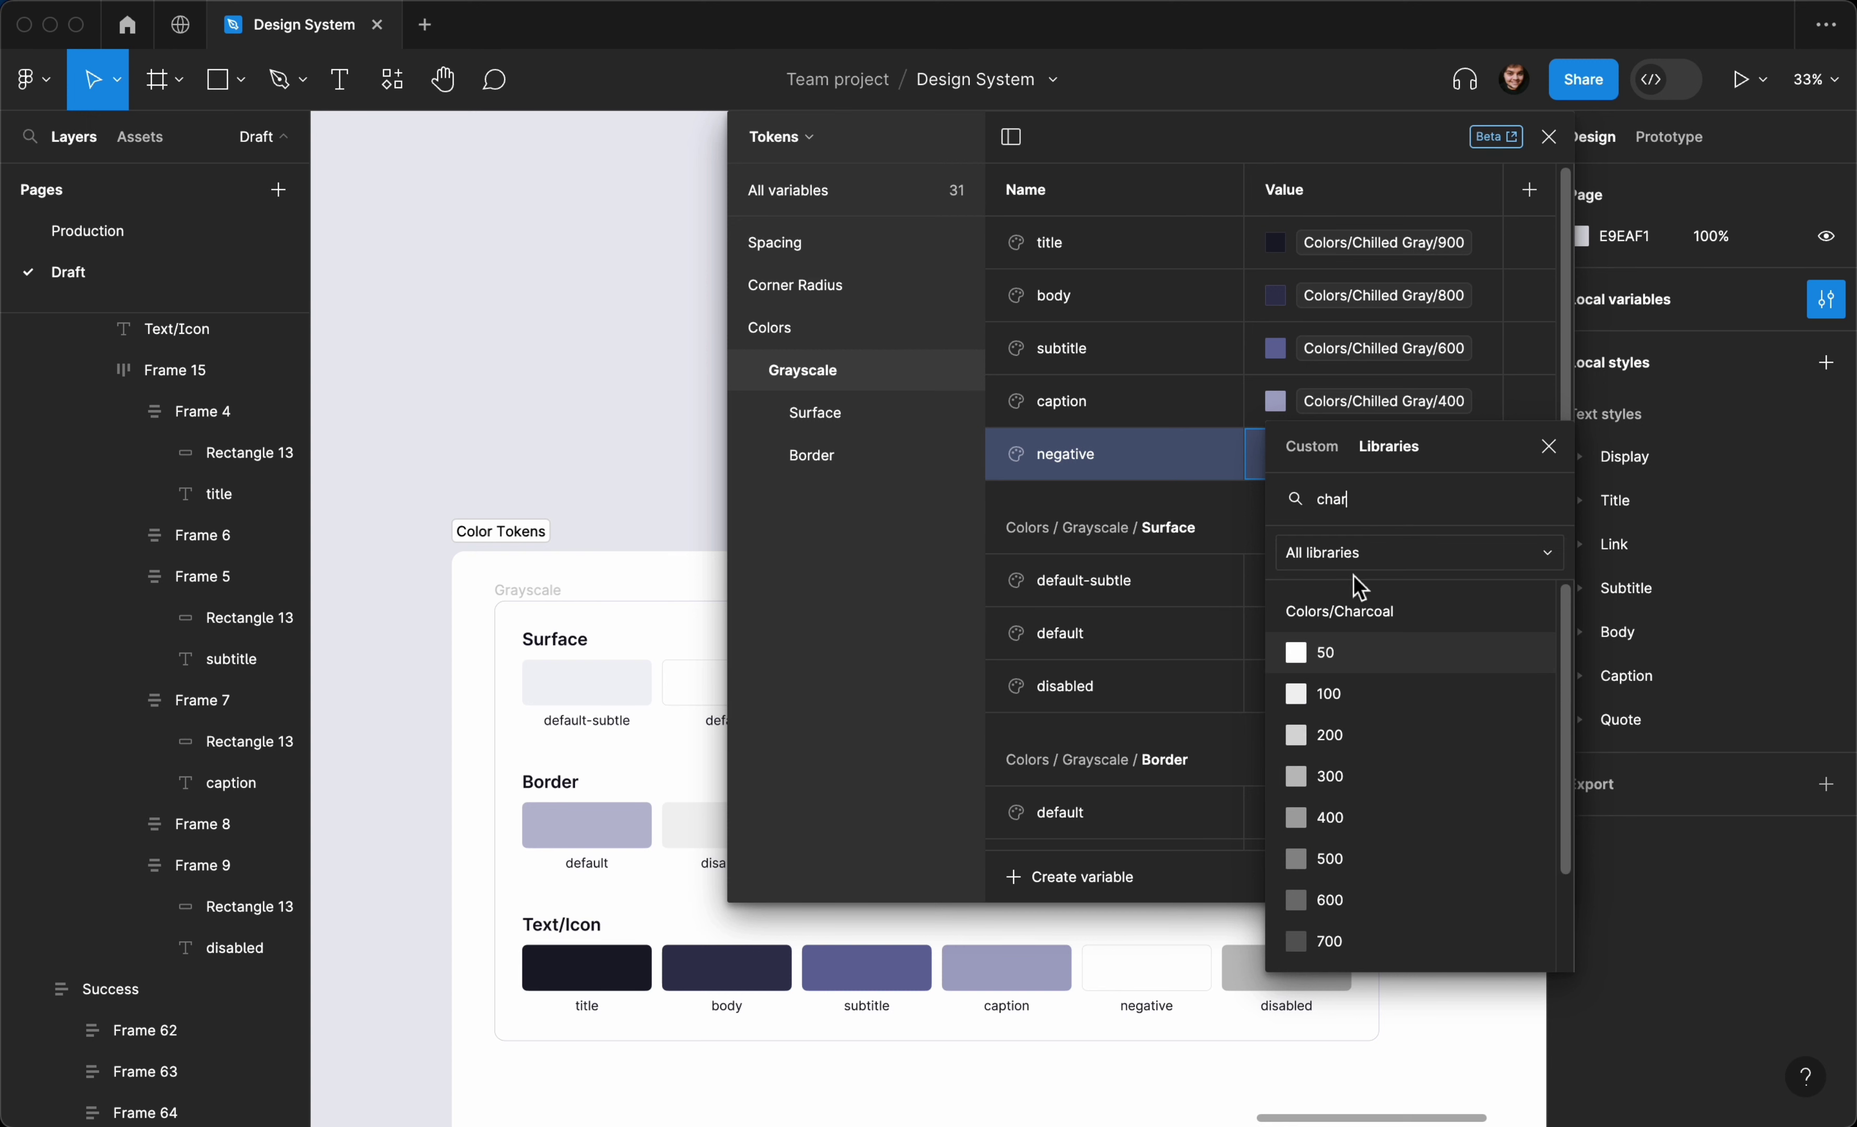
left_click(1334, 653)
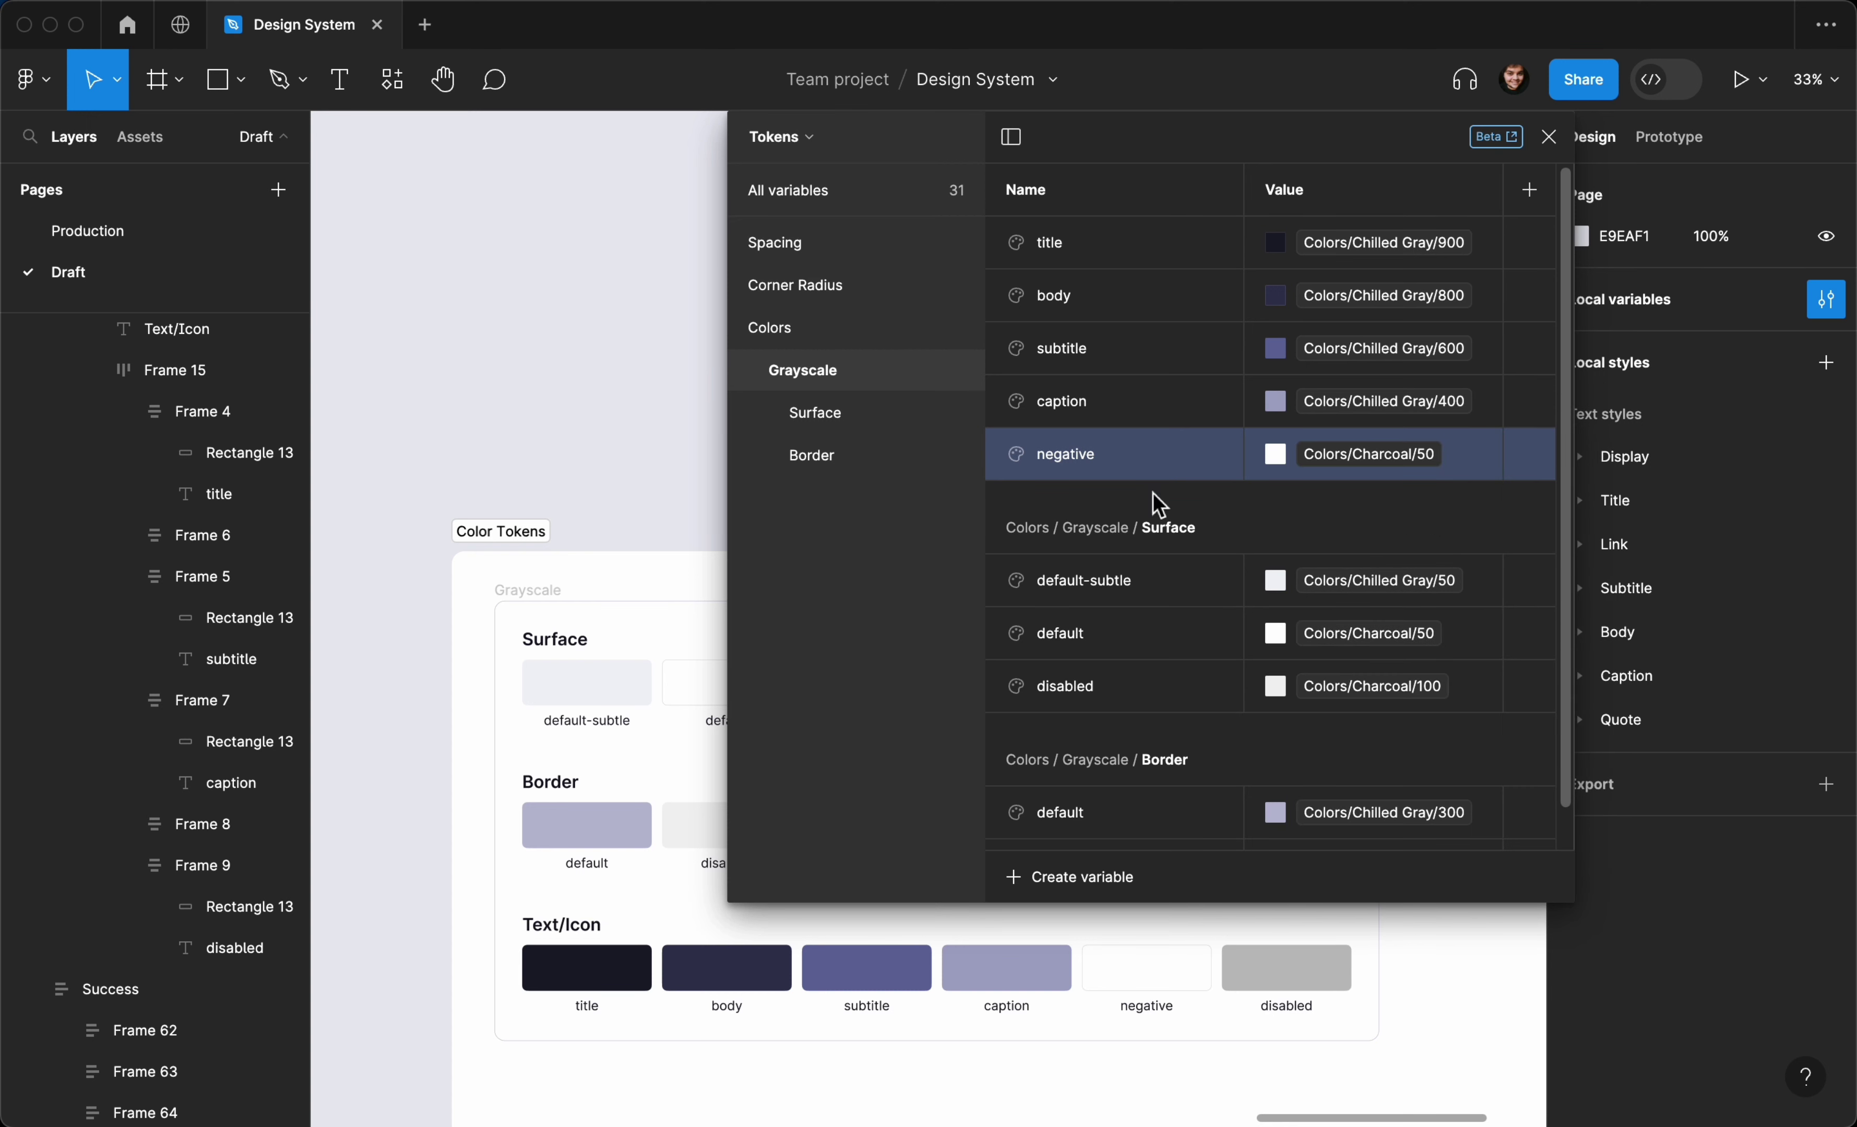
Create a color variable named disabled directly in the Grayscale group
left_click(1054, 879)
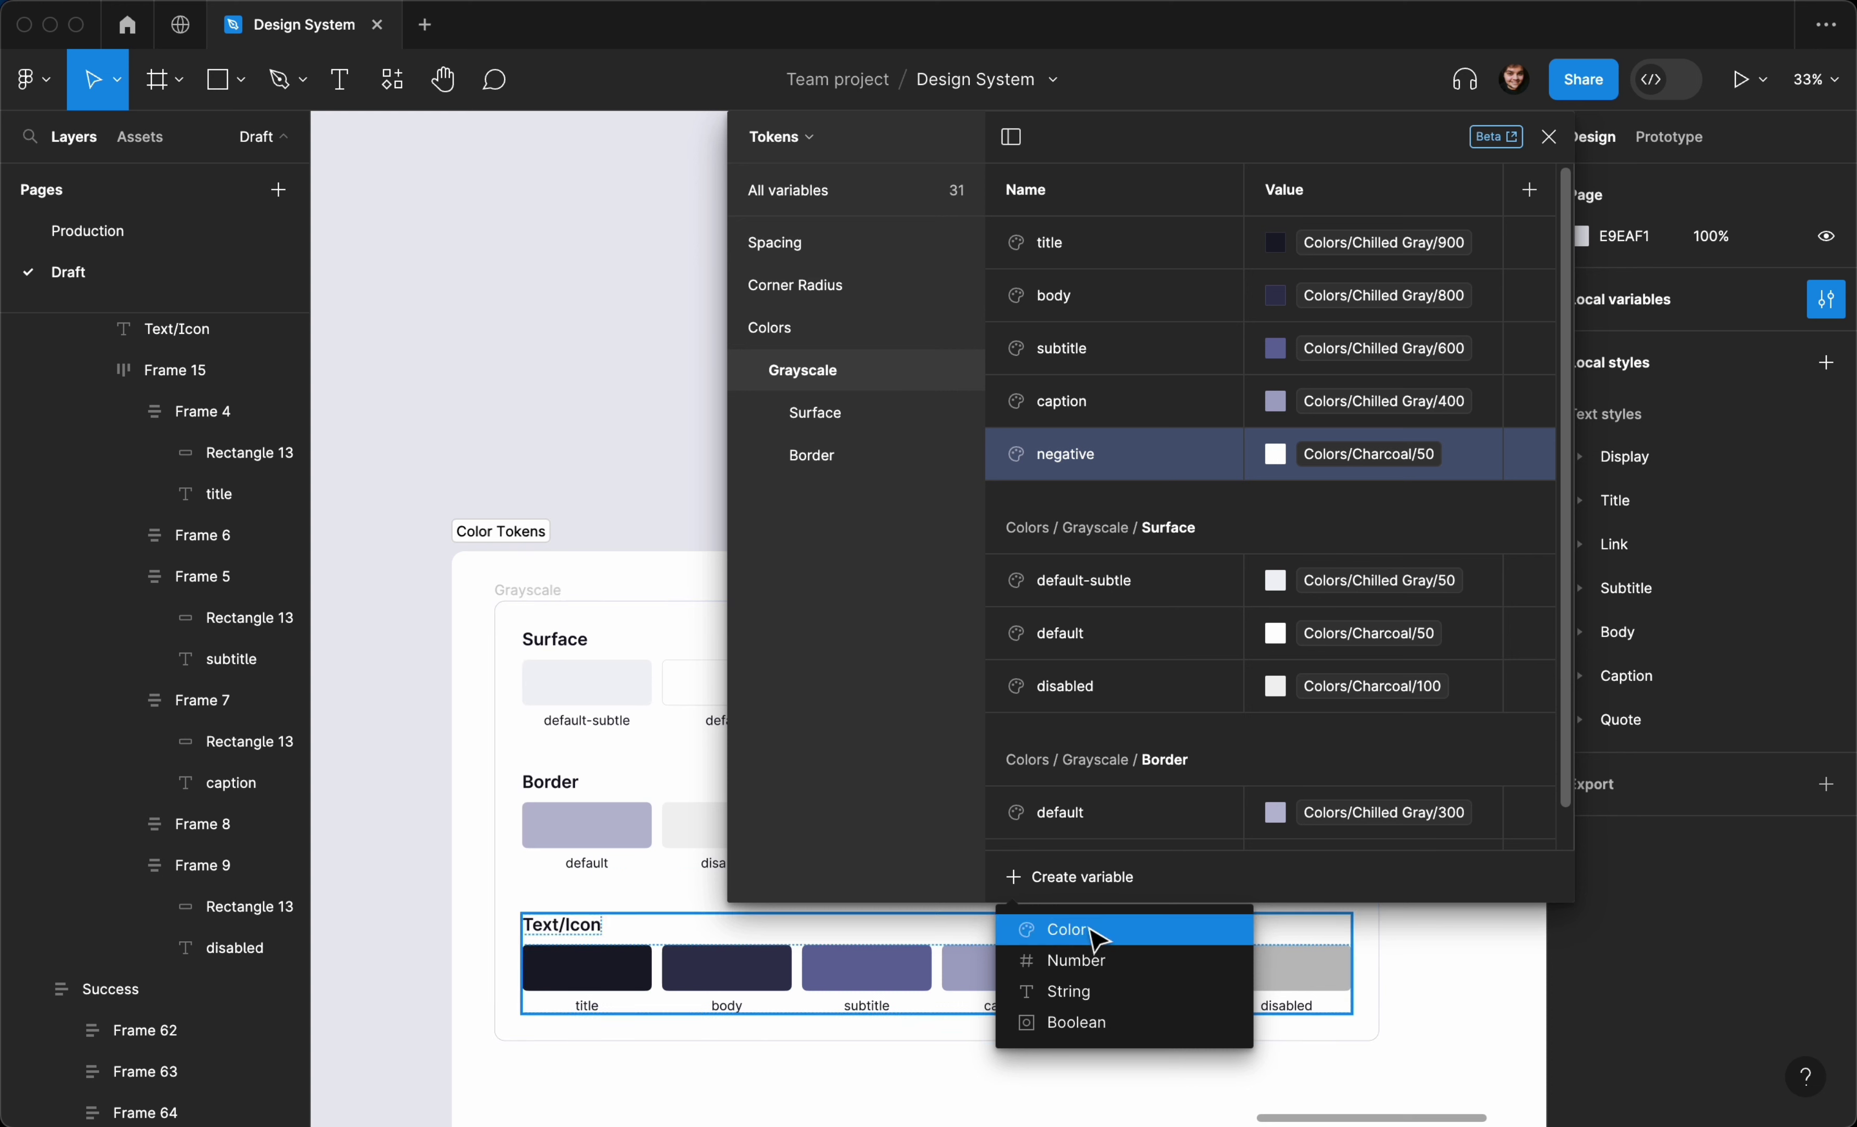
left_click(1092, 937)
type("disabled")
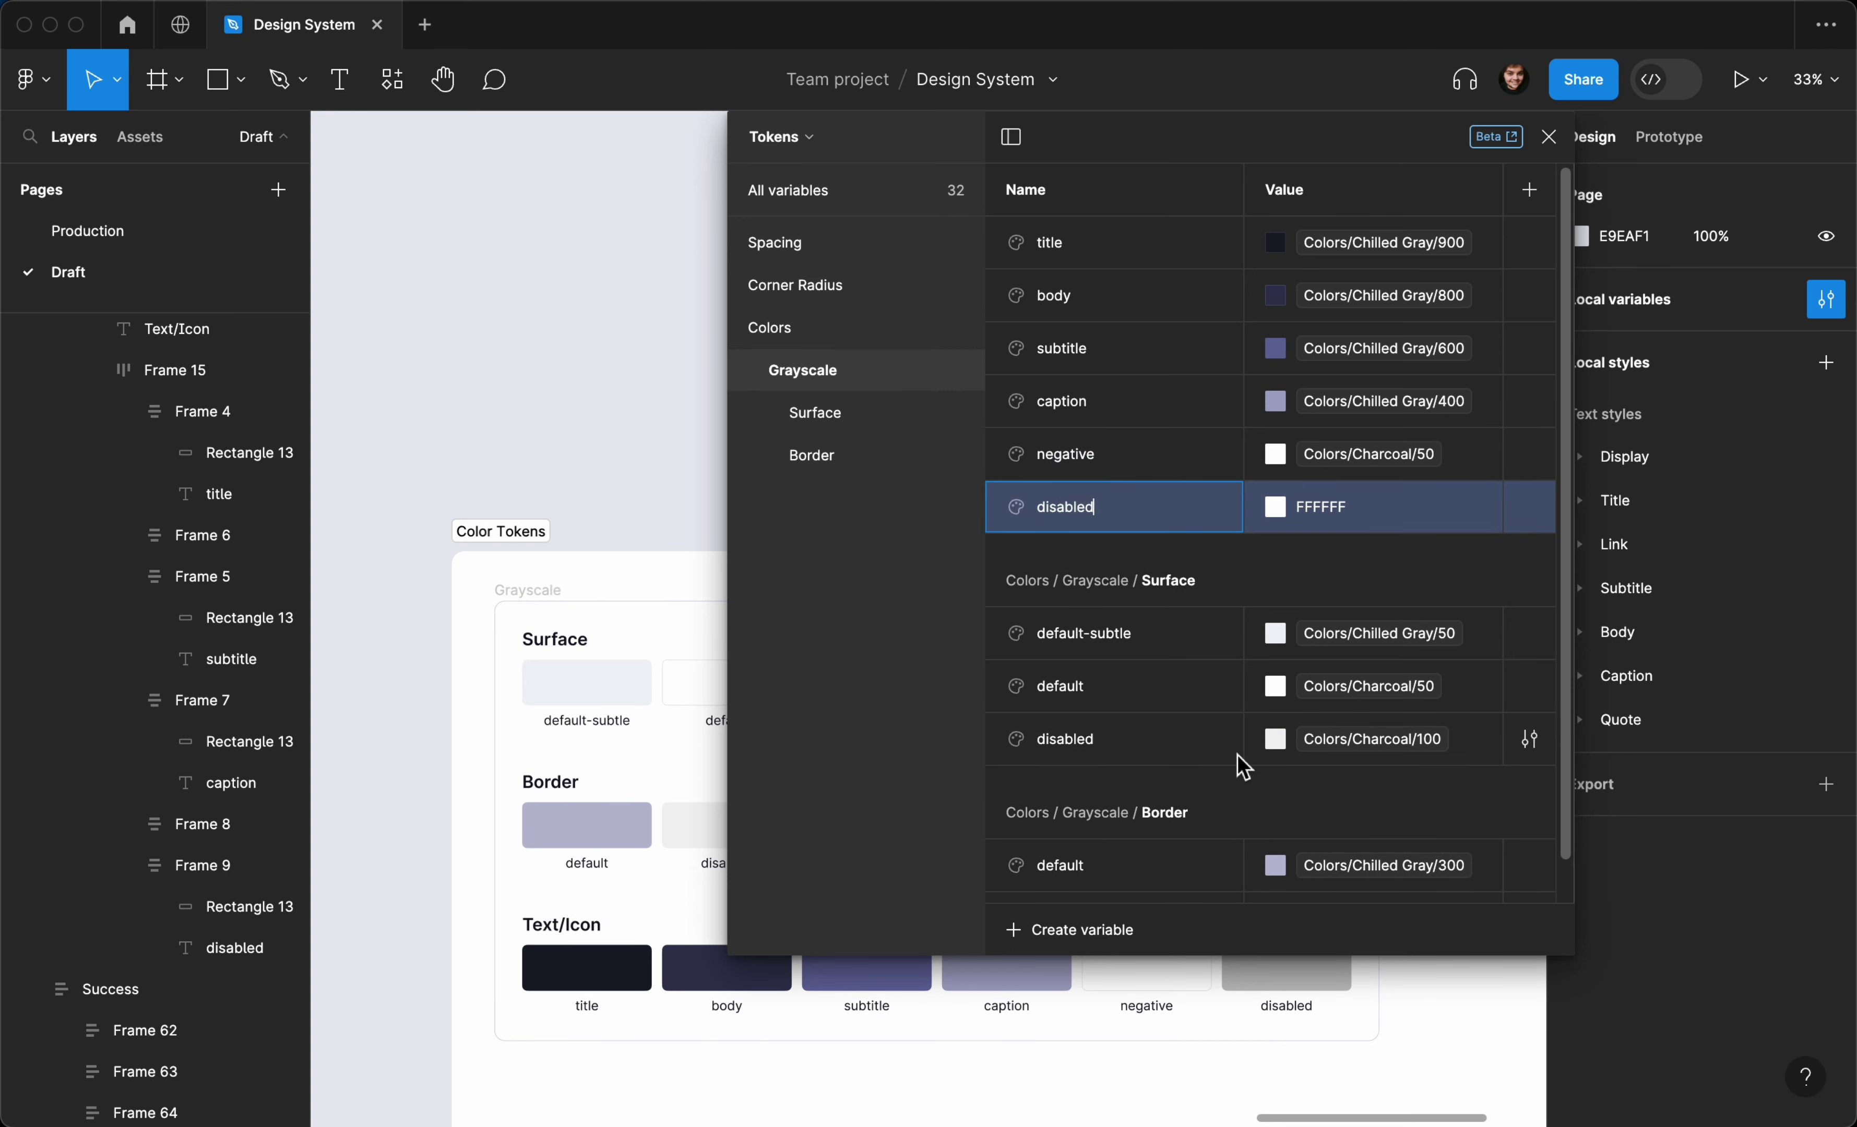
Check the fill of the Grayscale Text/Icon disabled swatch, dismissing the new variable's color picker
left_click(1277, 508)
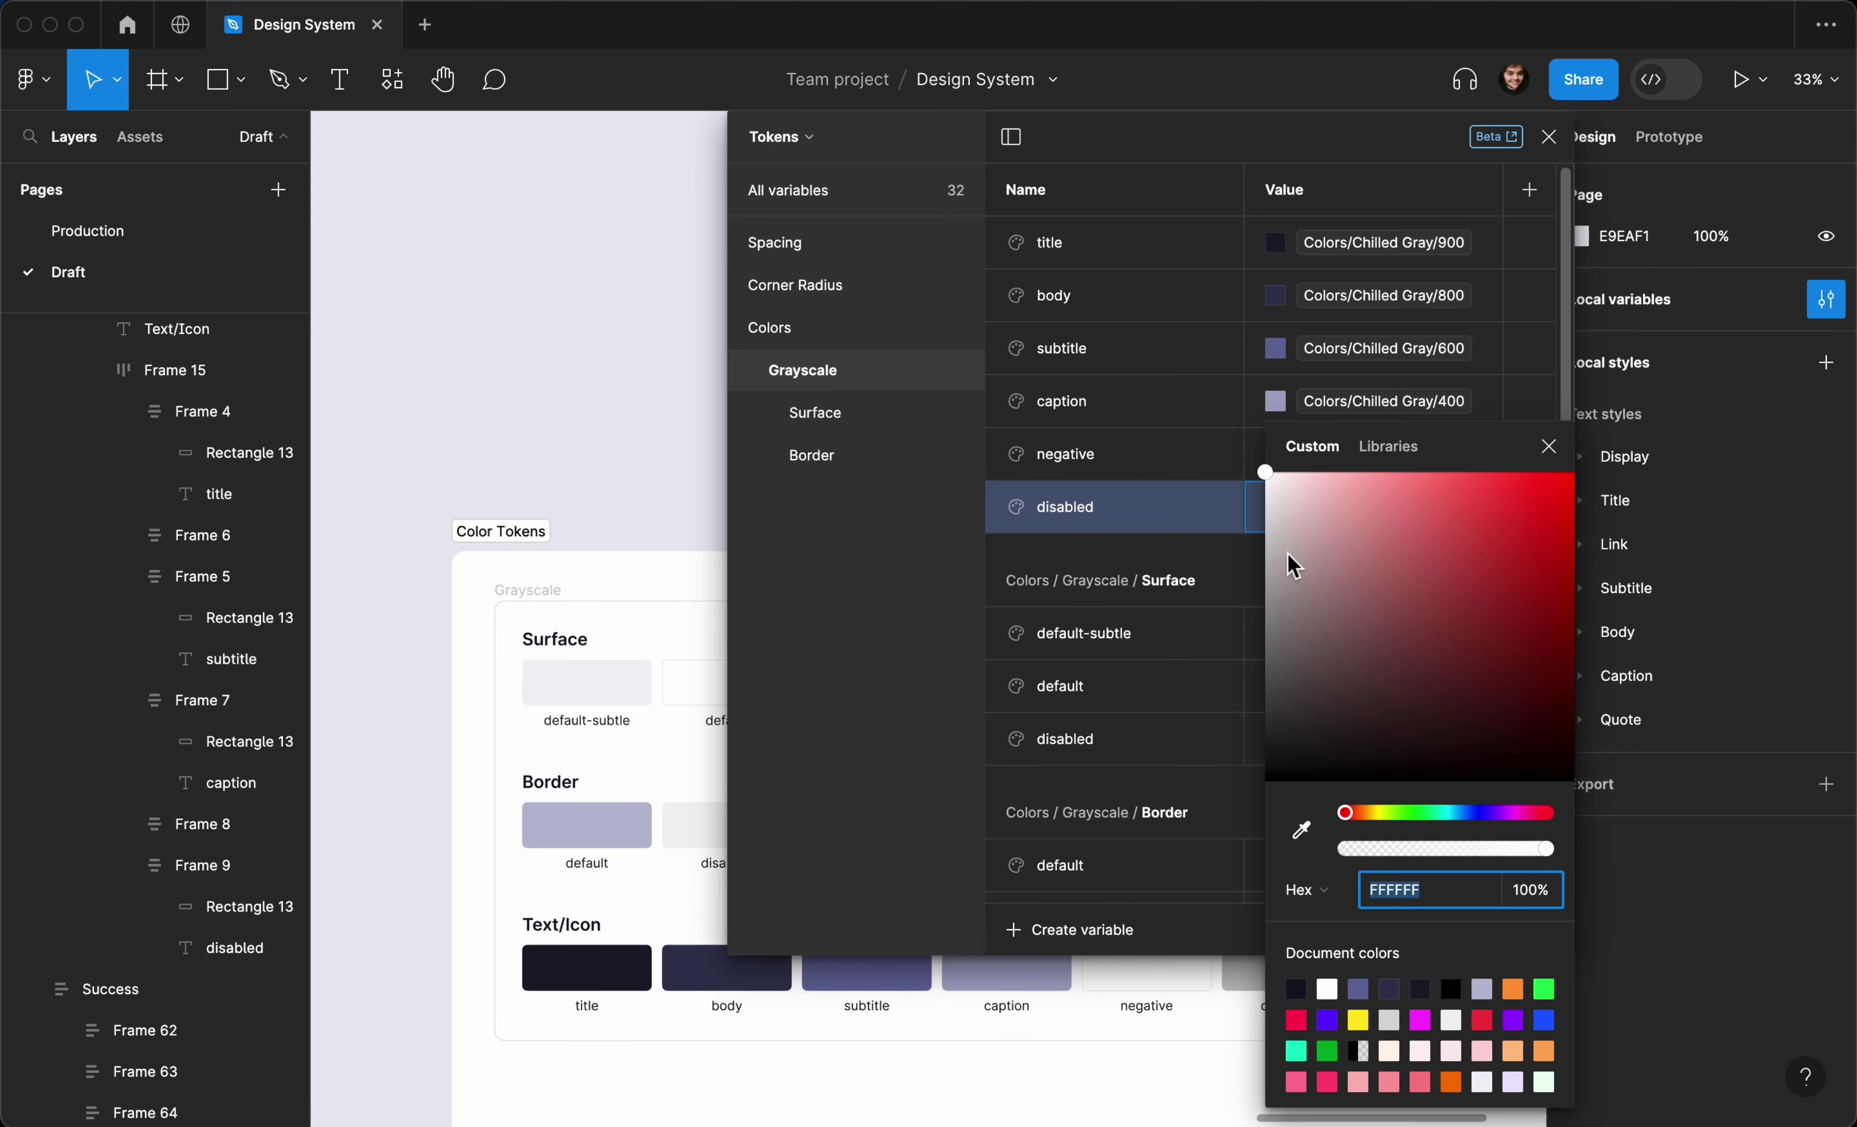
left_click(1115, 1094)
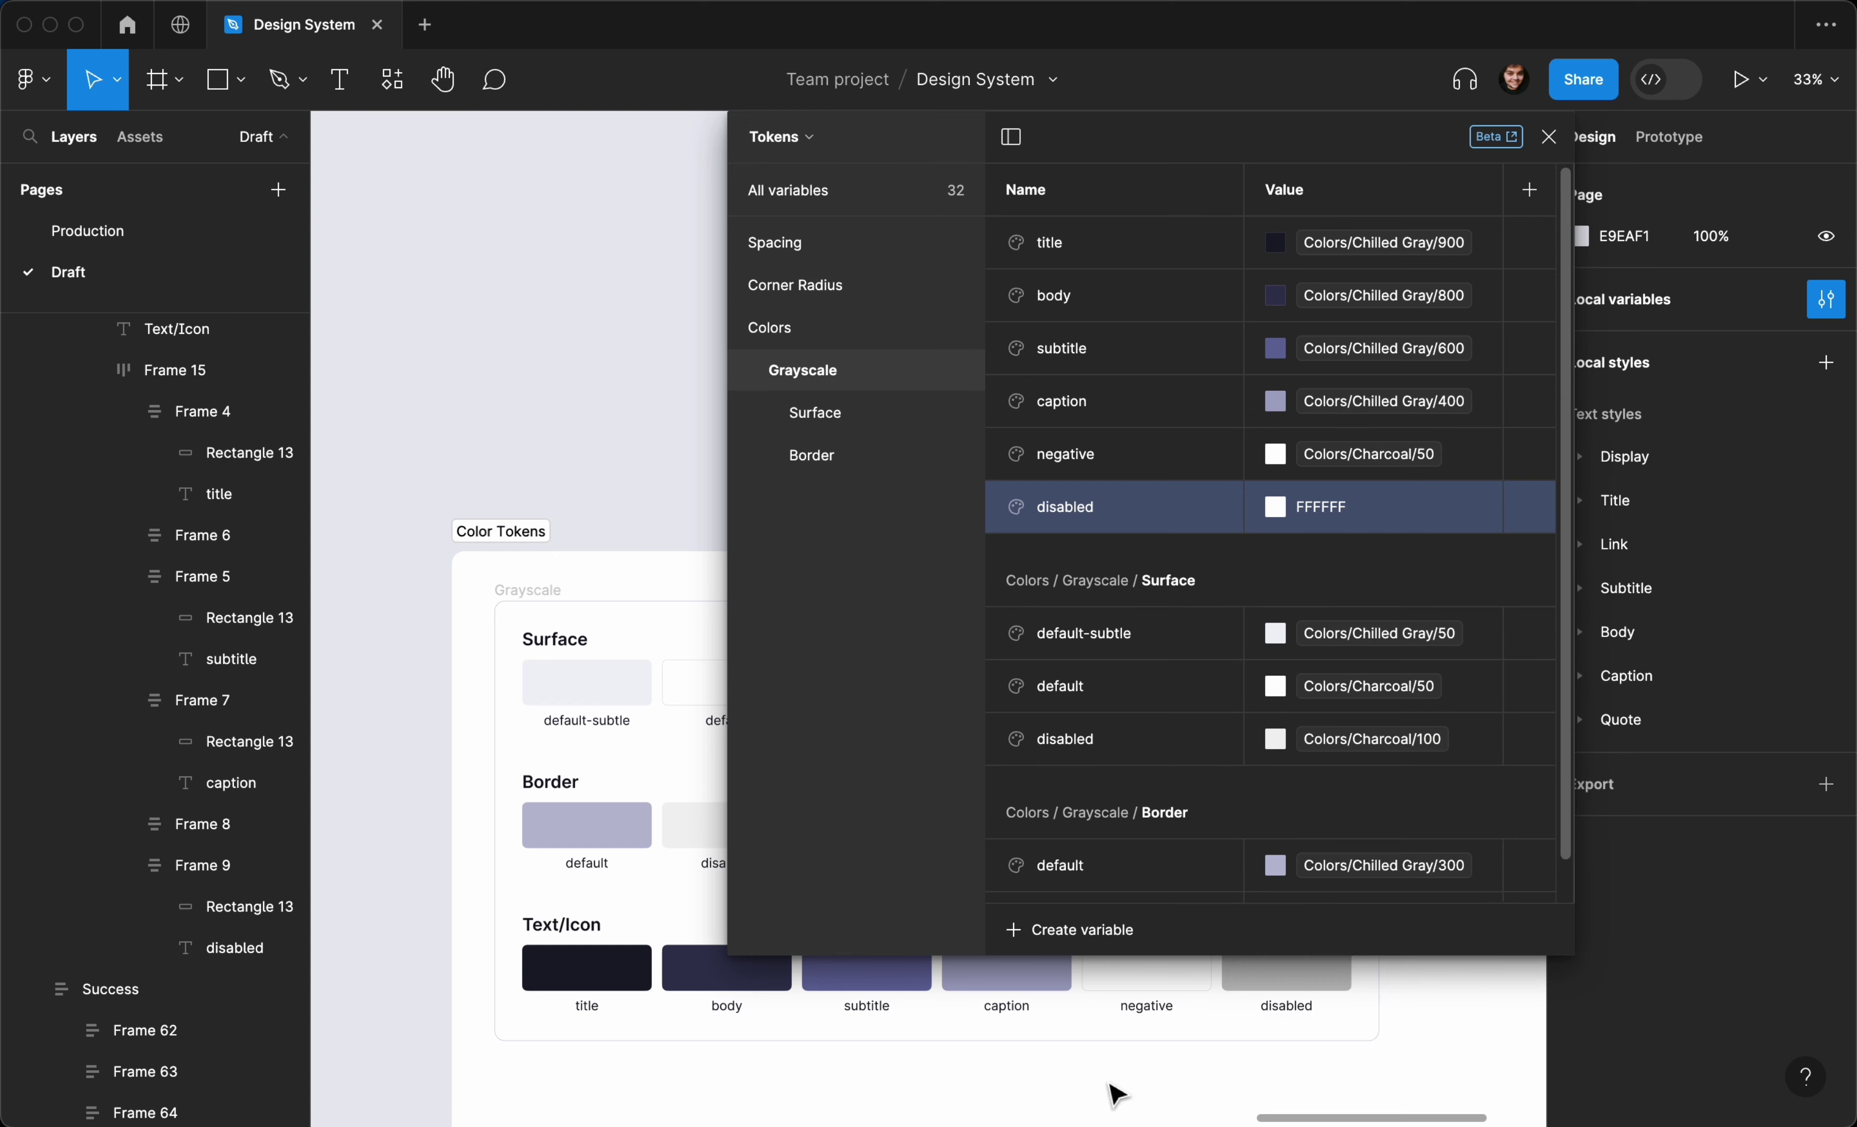
scroll(835, 987, "right", 5)
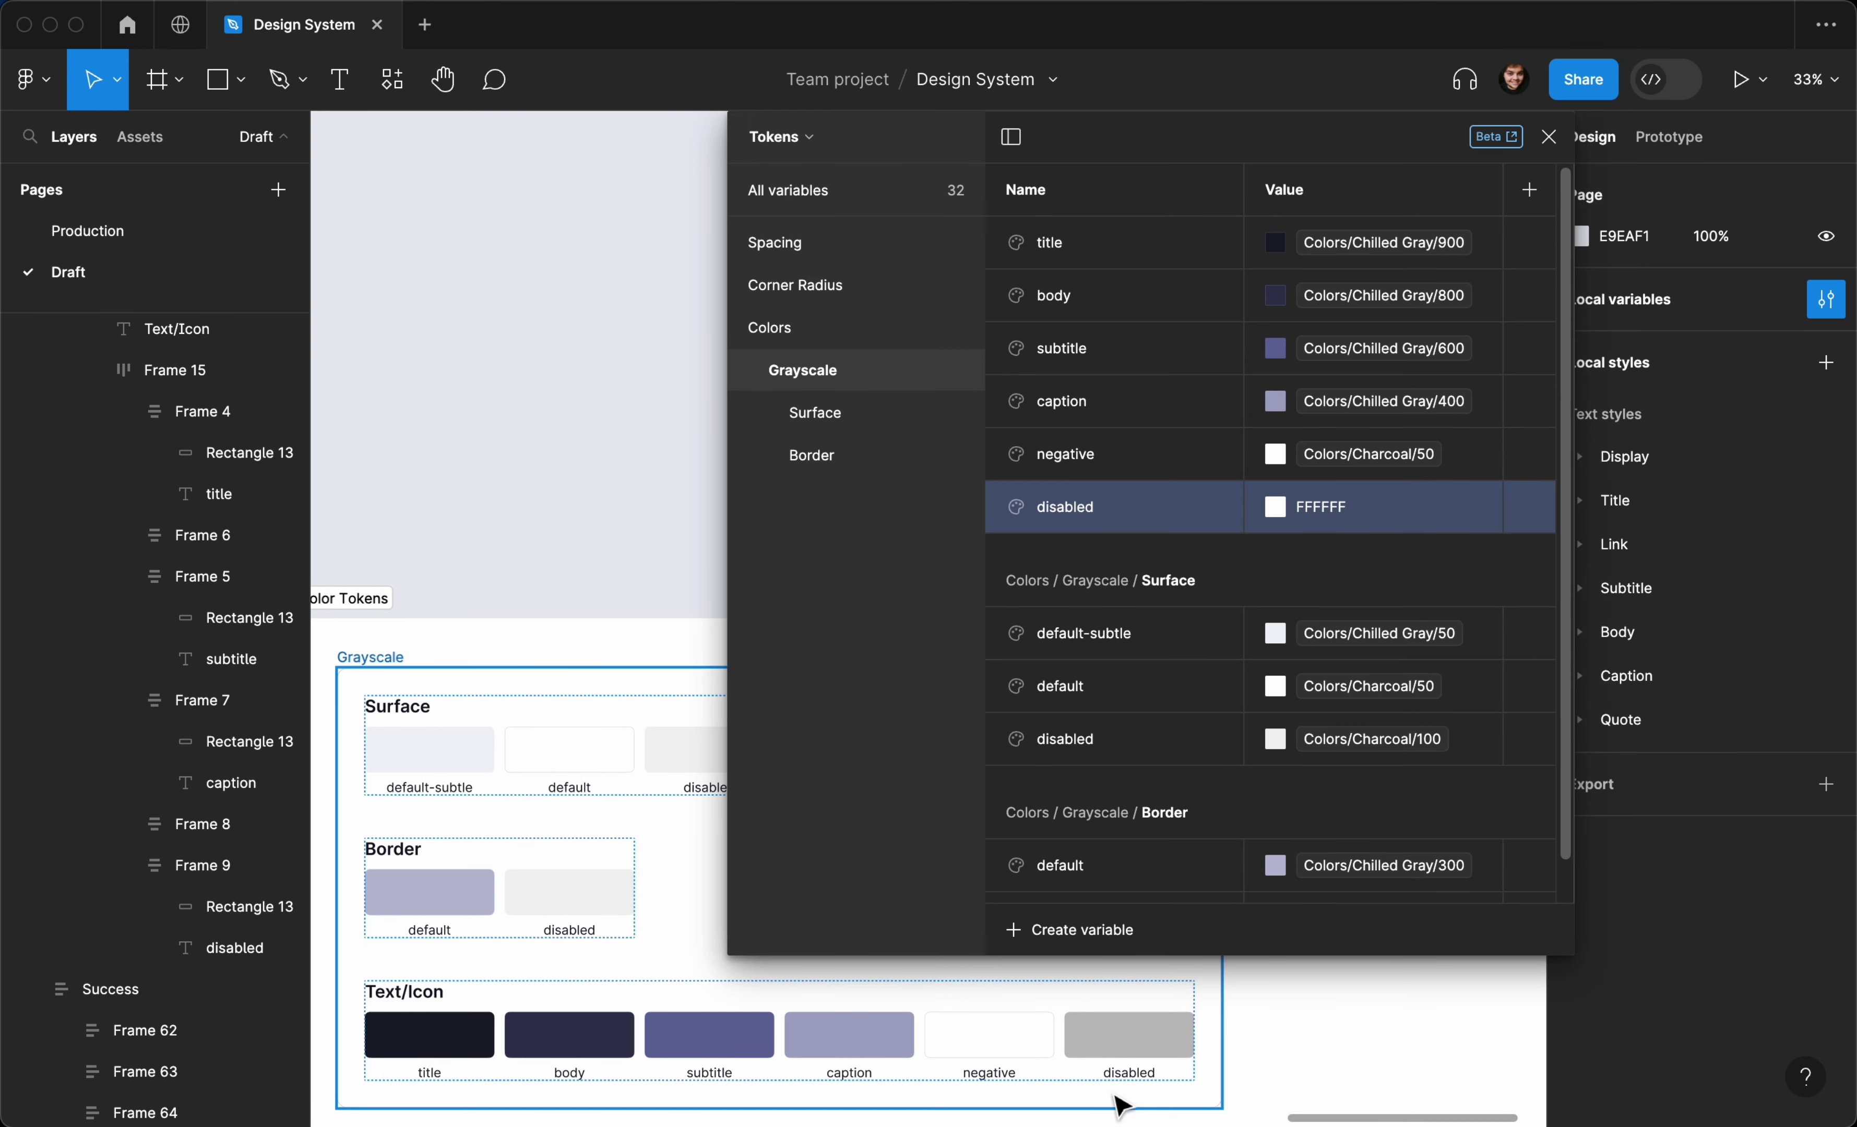
left_click(1127, 1037)
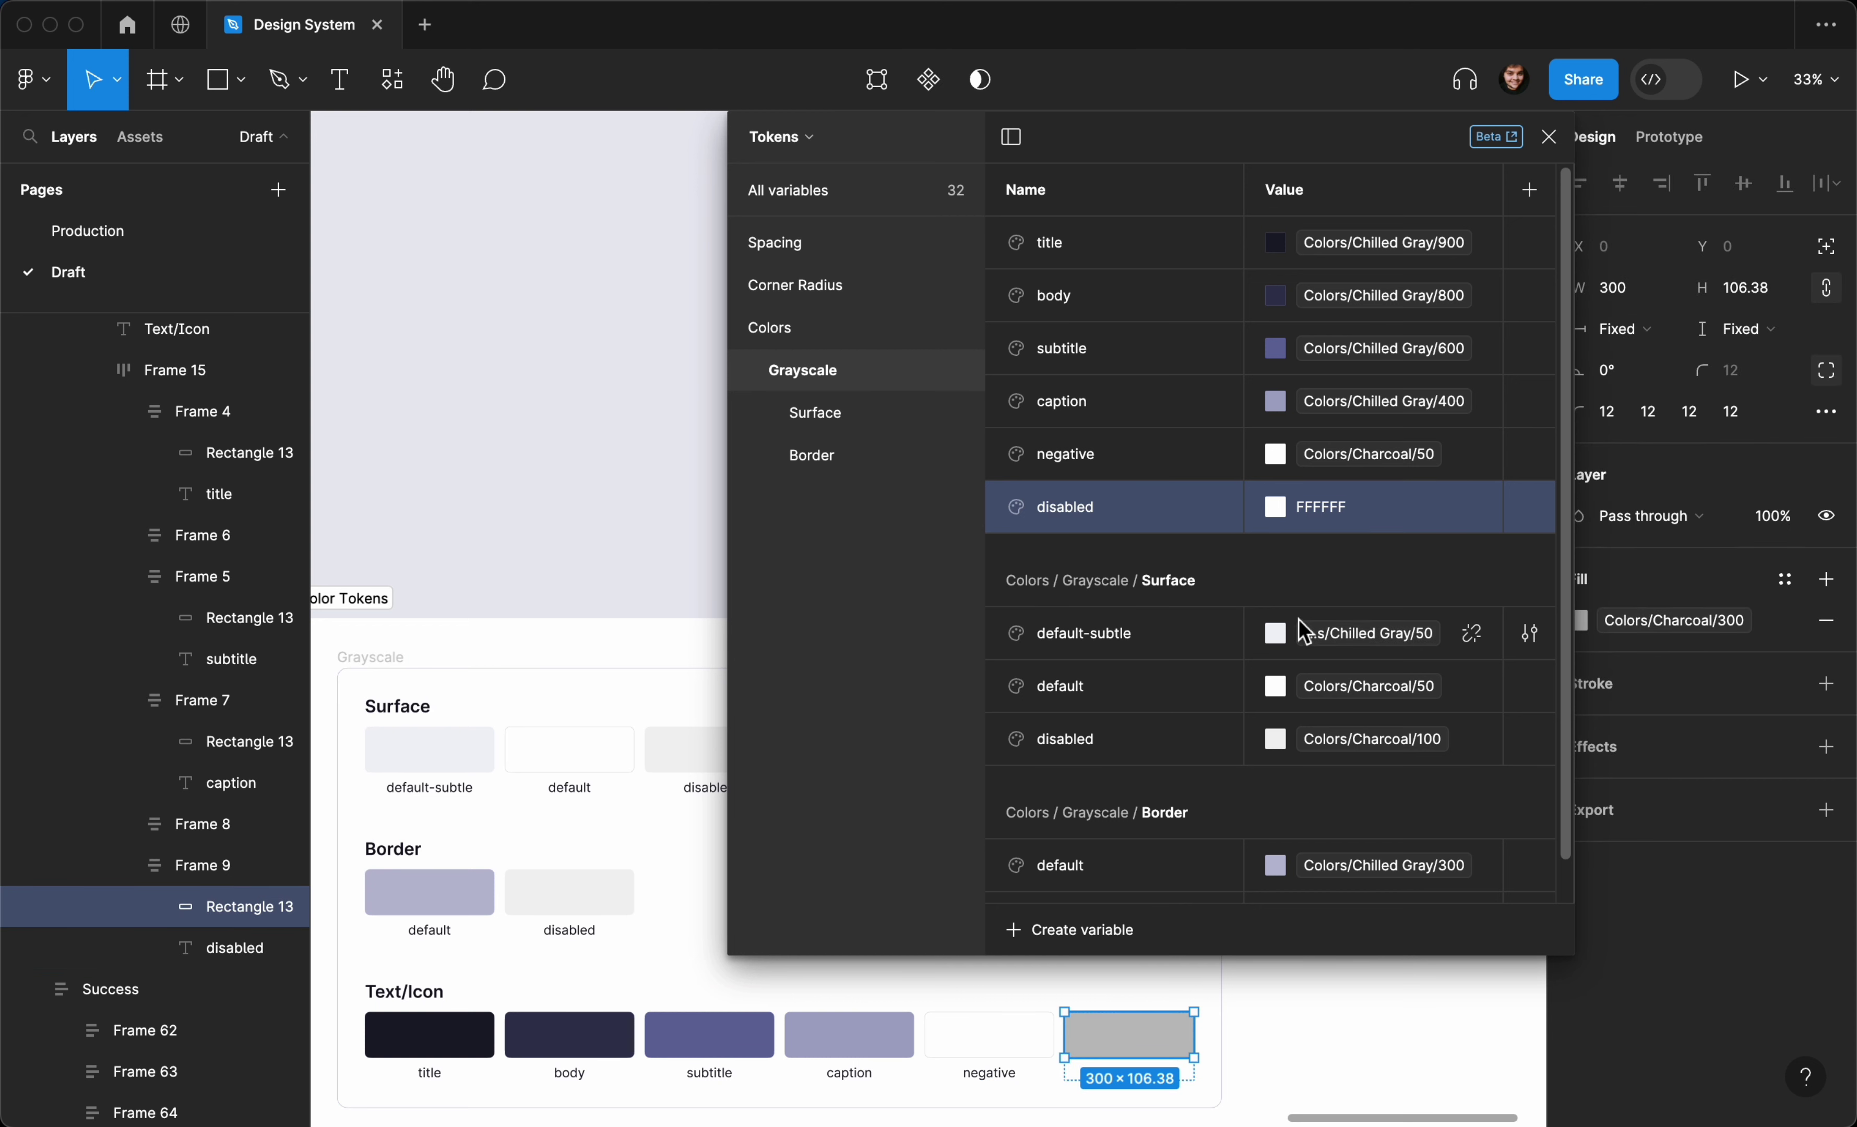
Link the value of the disabled variable in the Grayscale group to the primitive Colors/Charcoal/300
left_click(1275, 507)
left_click(1393, 450)
type("charc")
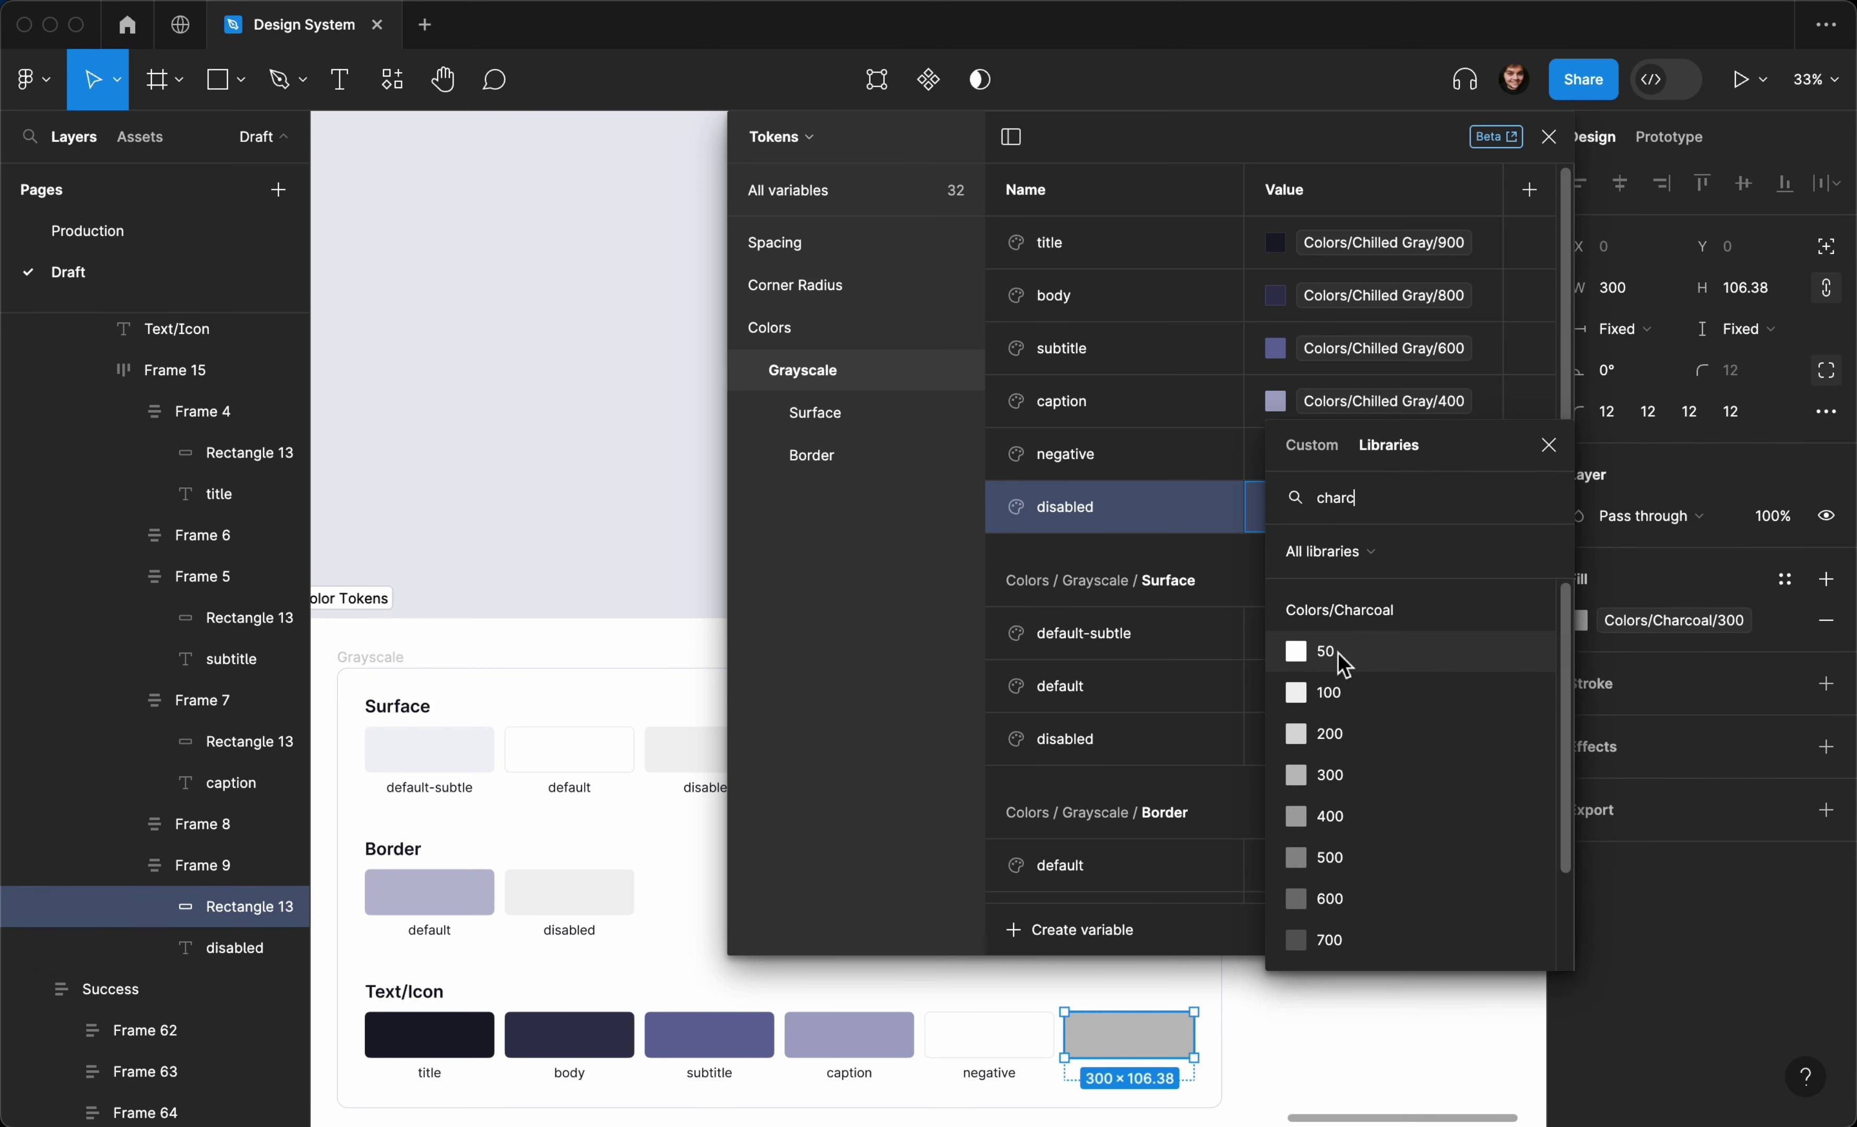
left_click(1327, 773)
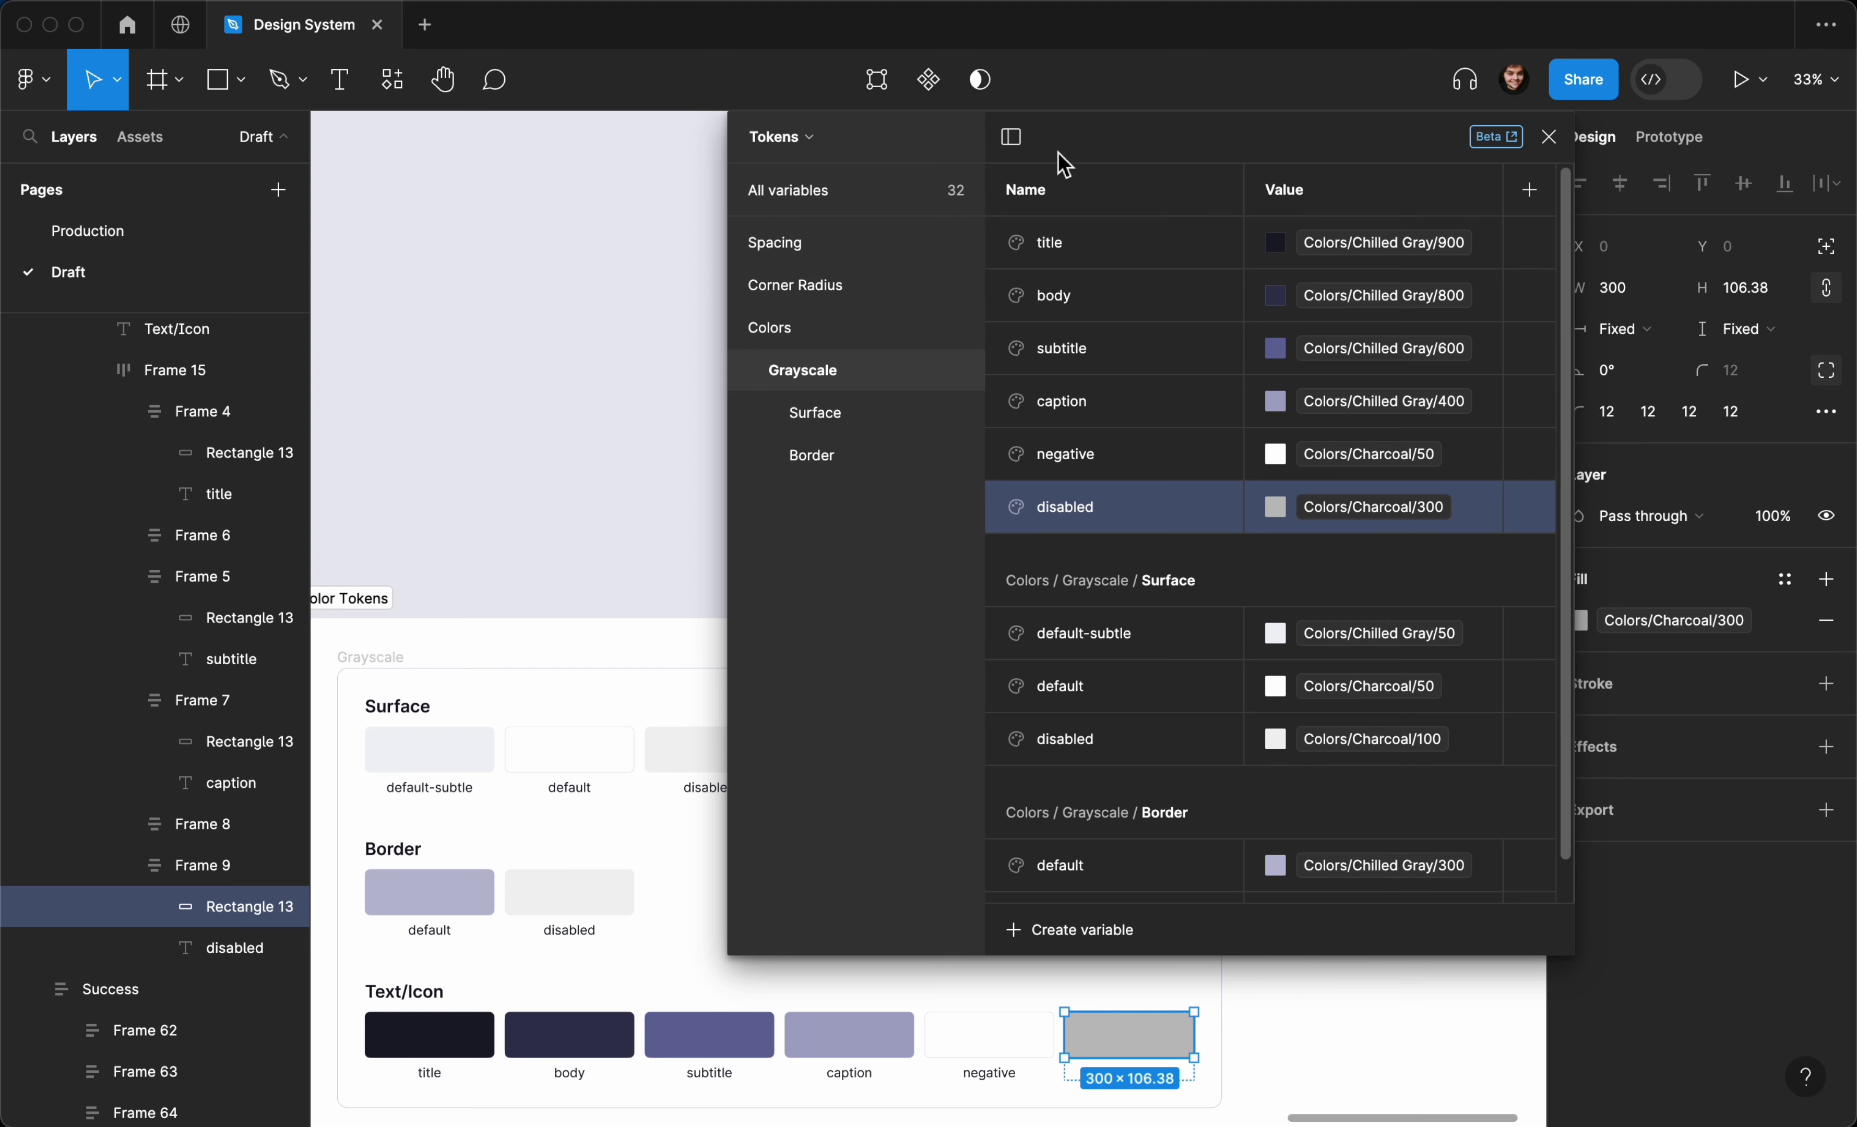
Group the six Grayscale variables from title to disabled into a new subgroup named Text \ Icon
left_click(1066, 244, "shift")
right_click(1061, 248)
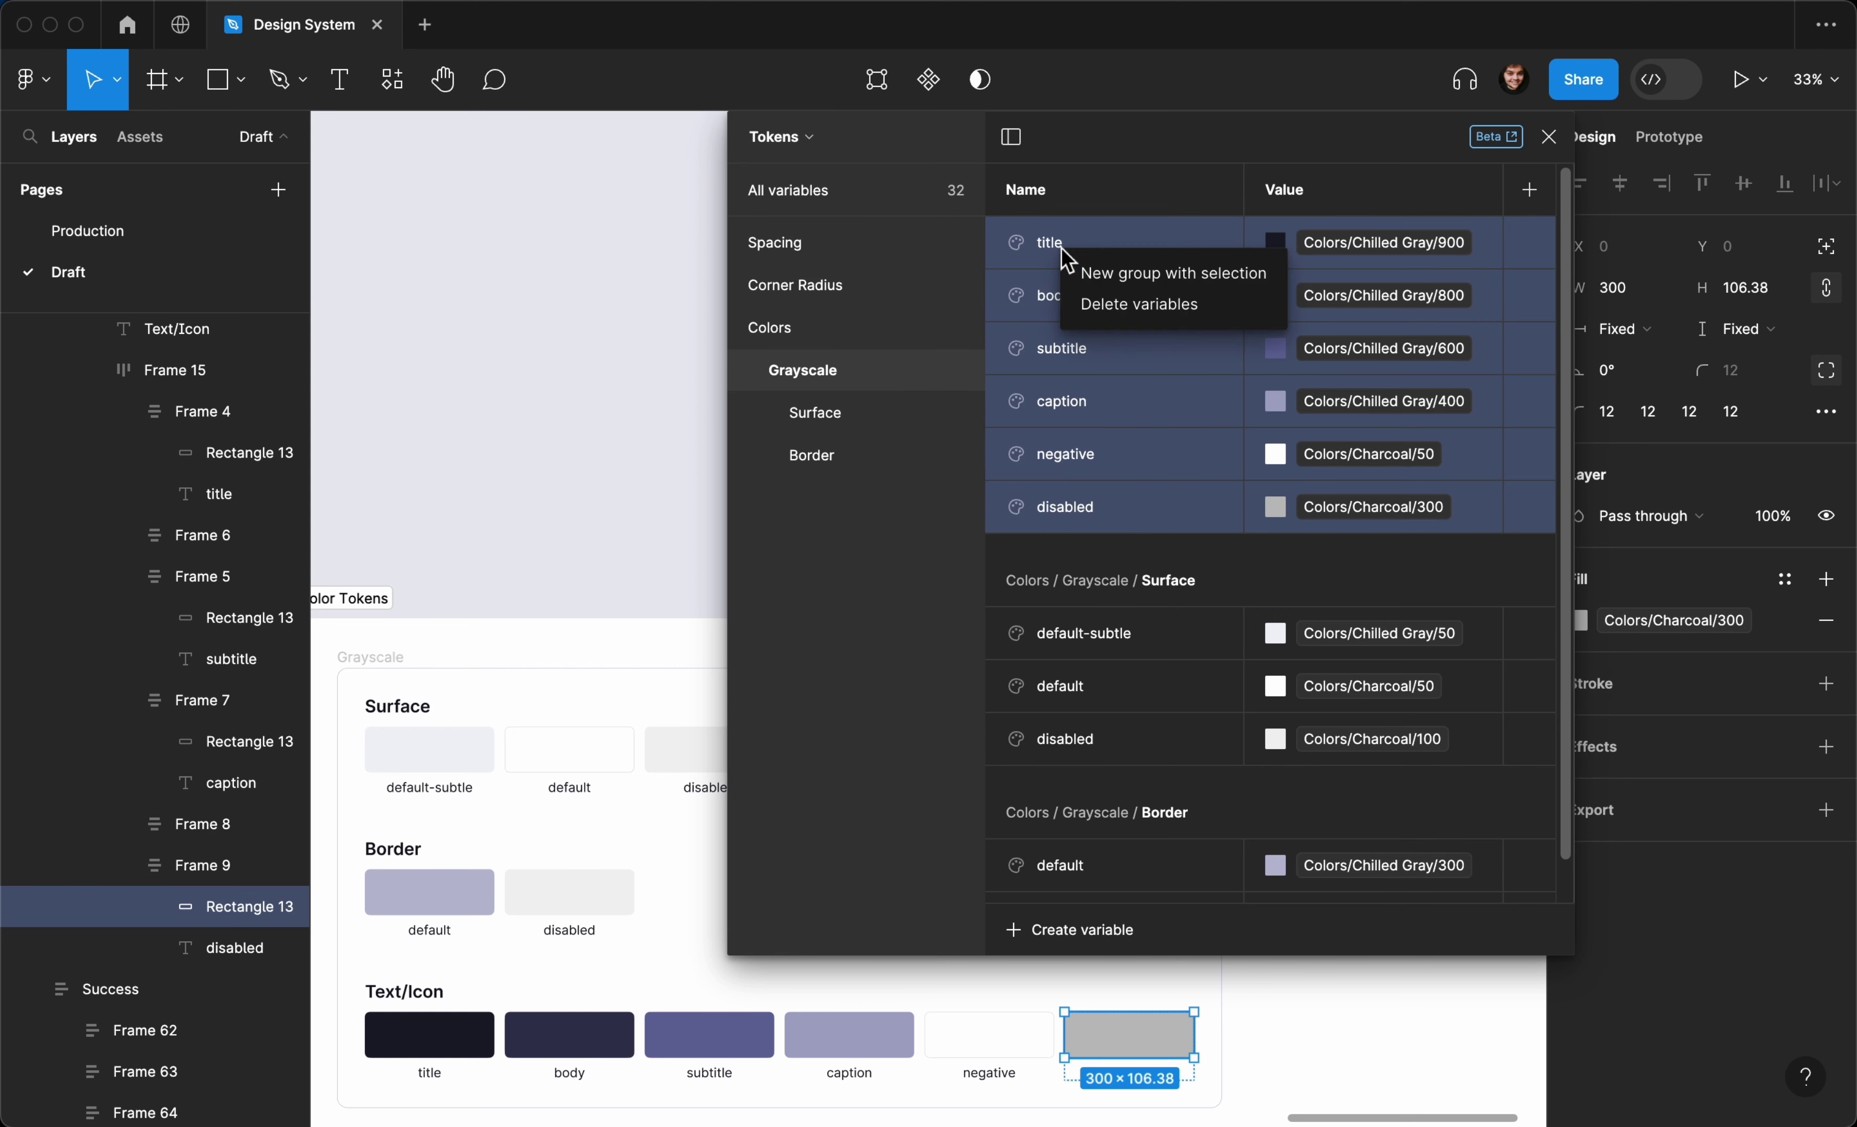
left_click(1087, 273)
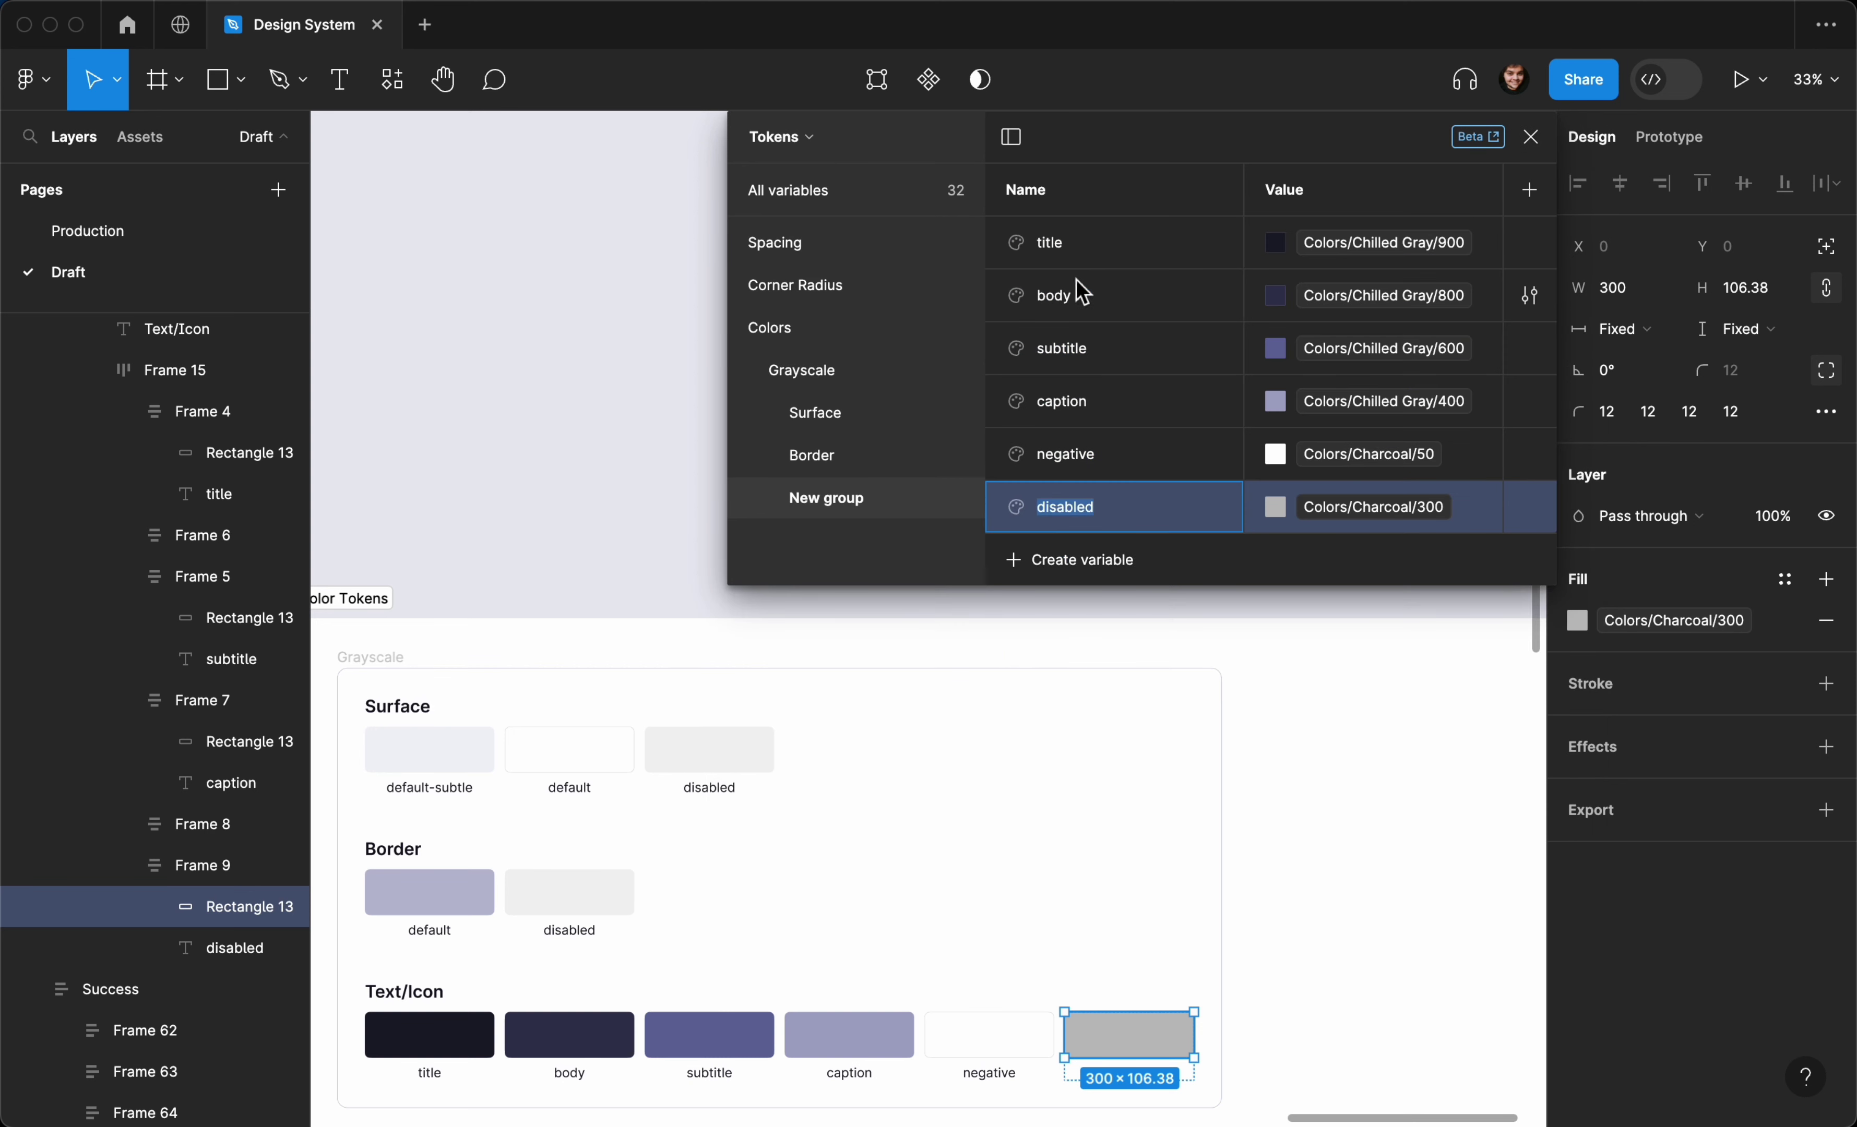
double_click(847, 503)
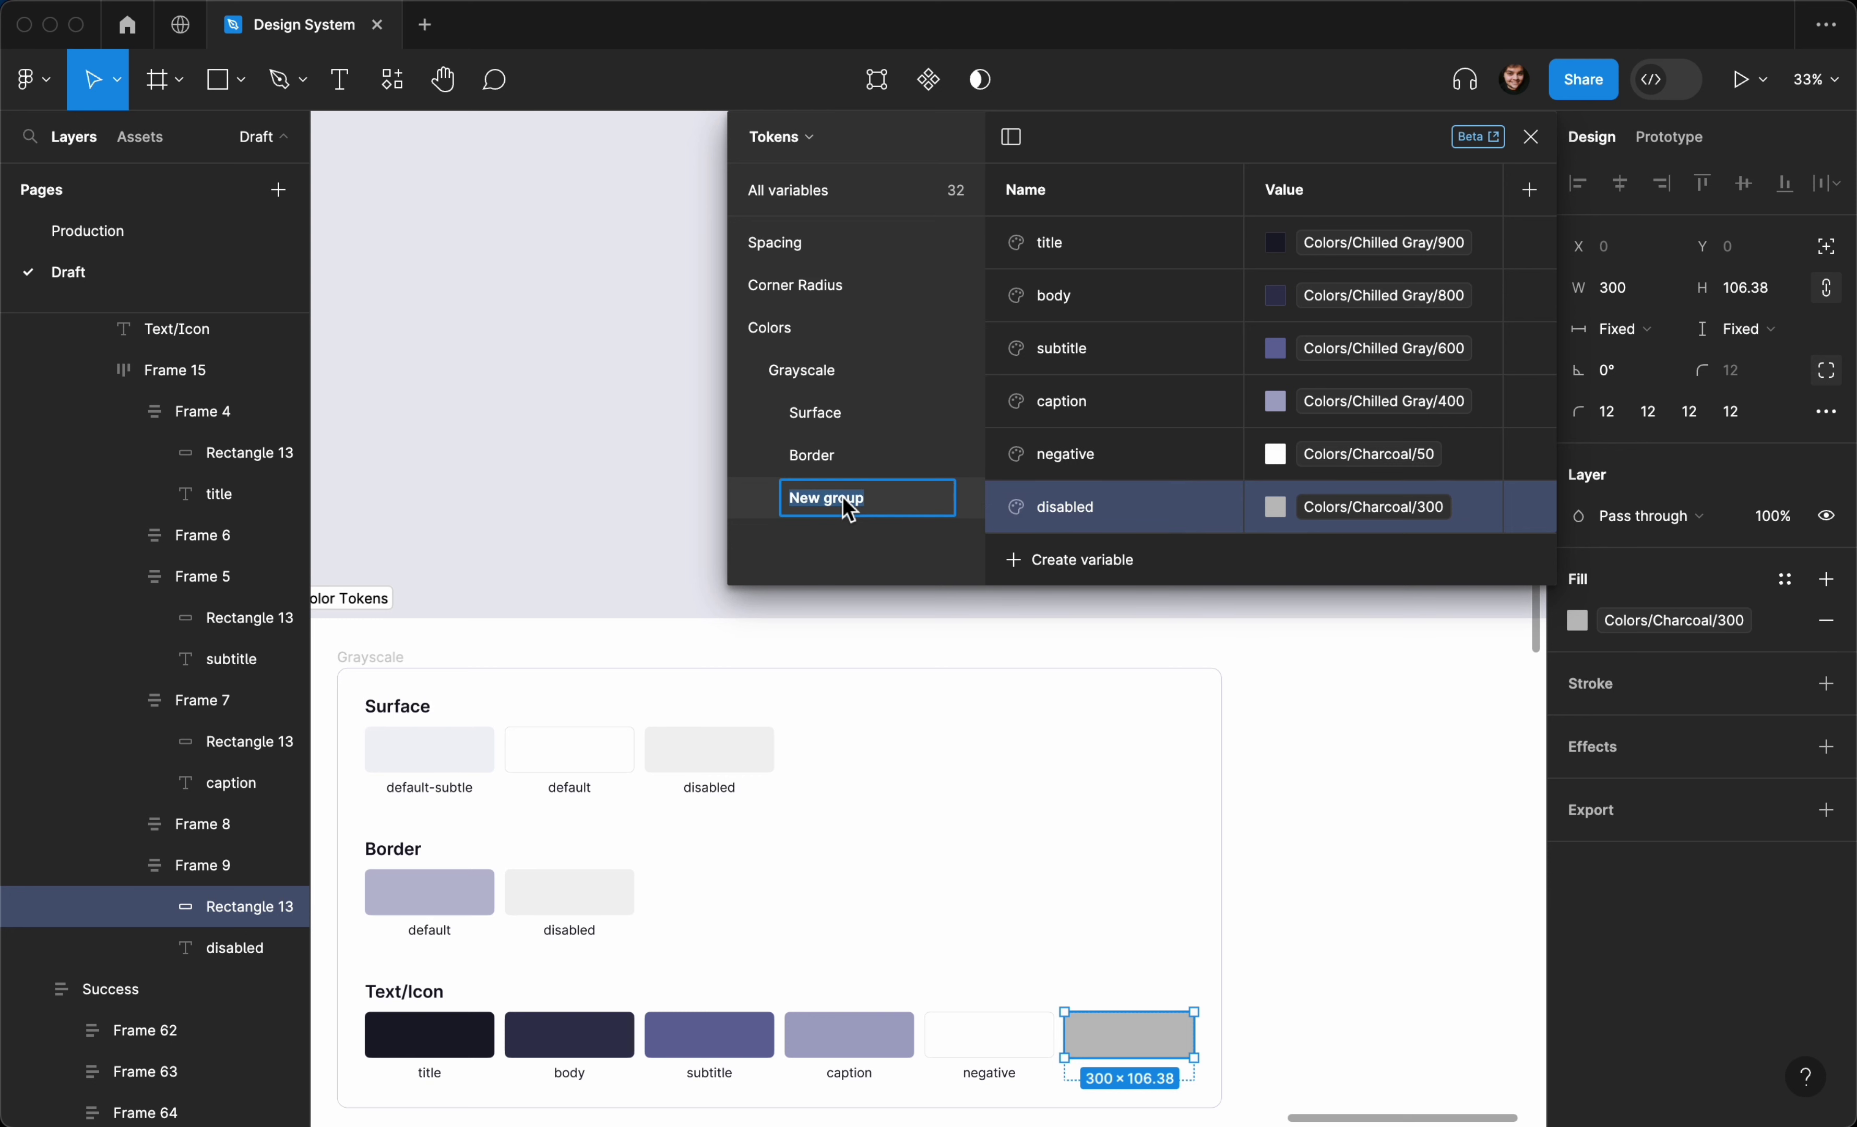
type("Text \\ Icon")
key("Tab")
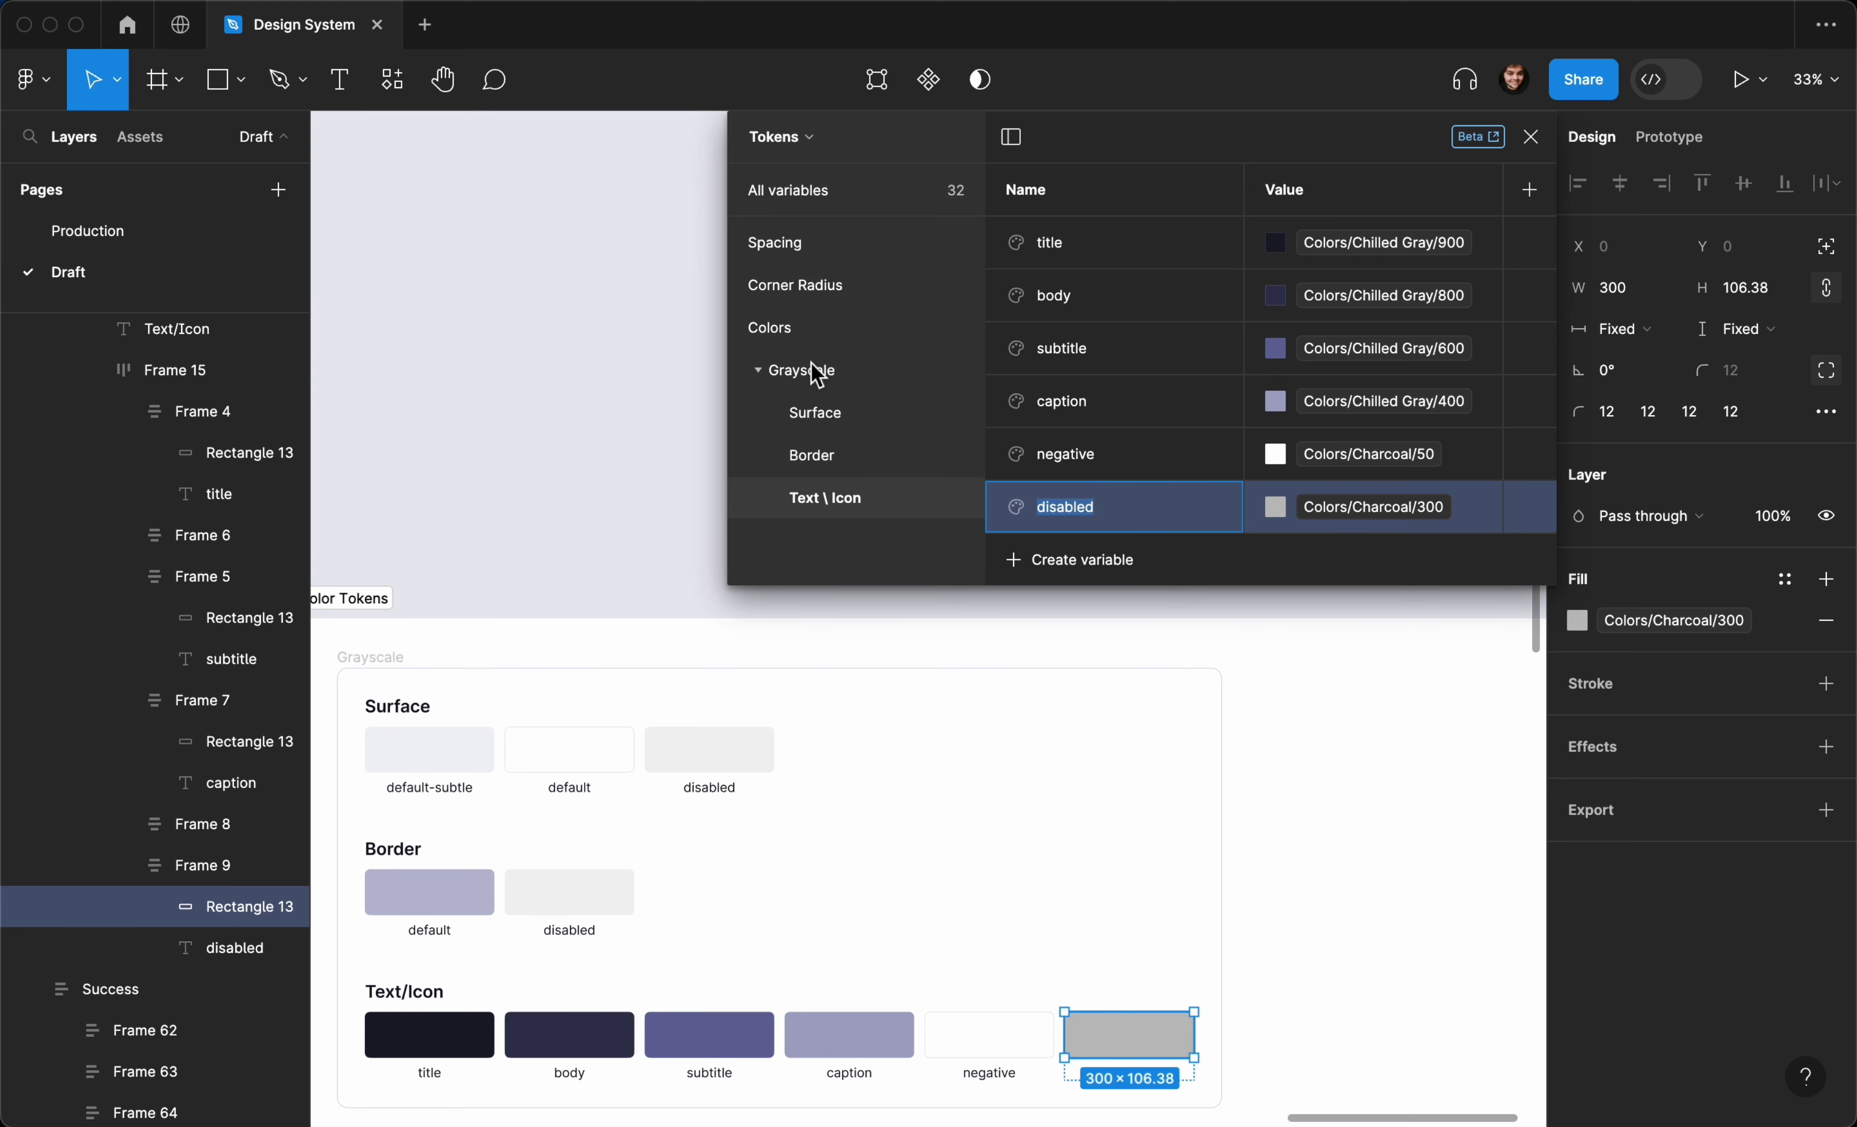
scroll(630, 736, "down", 3)
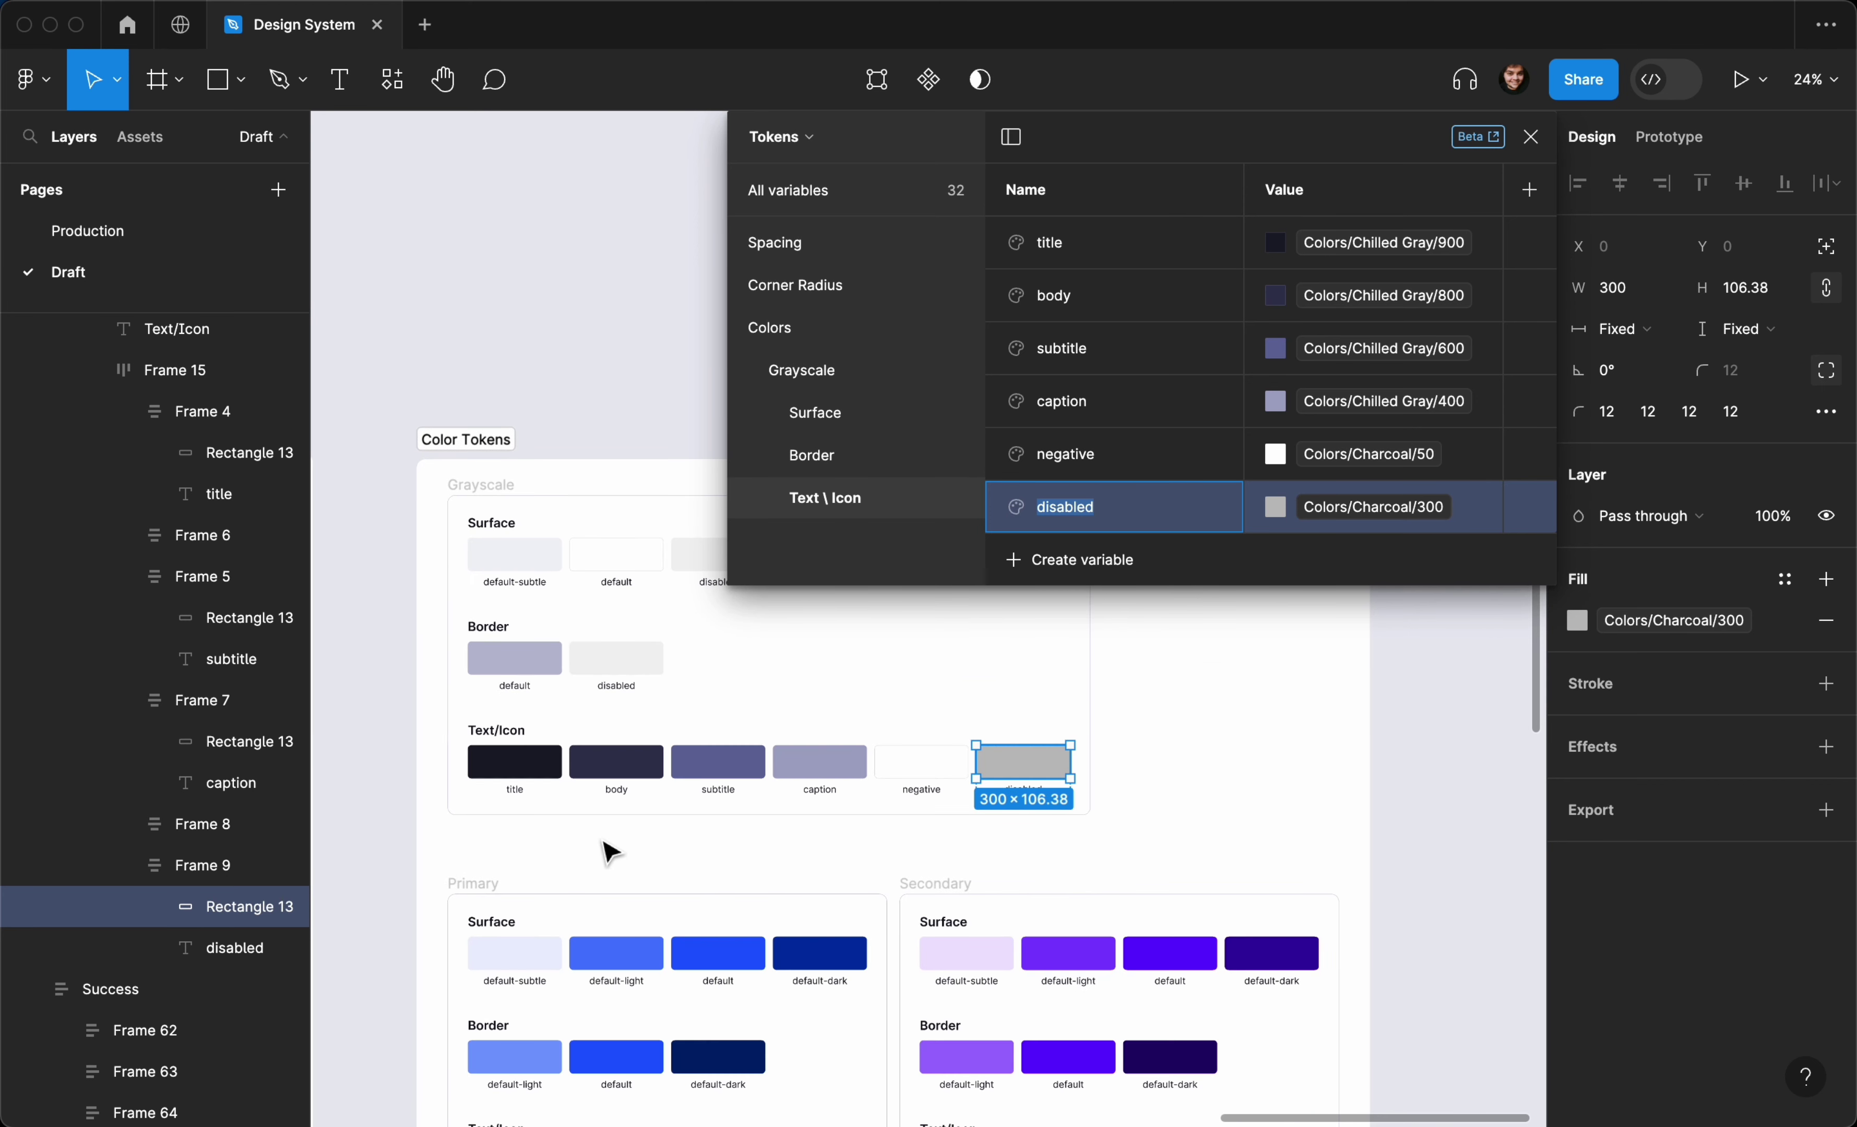
left_click(642, 855)
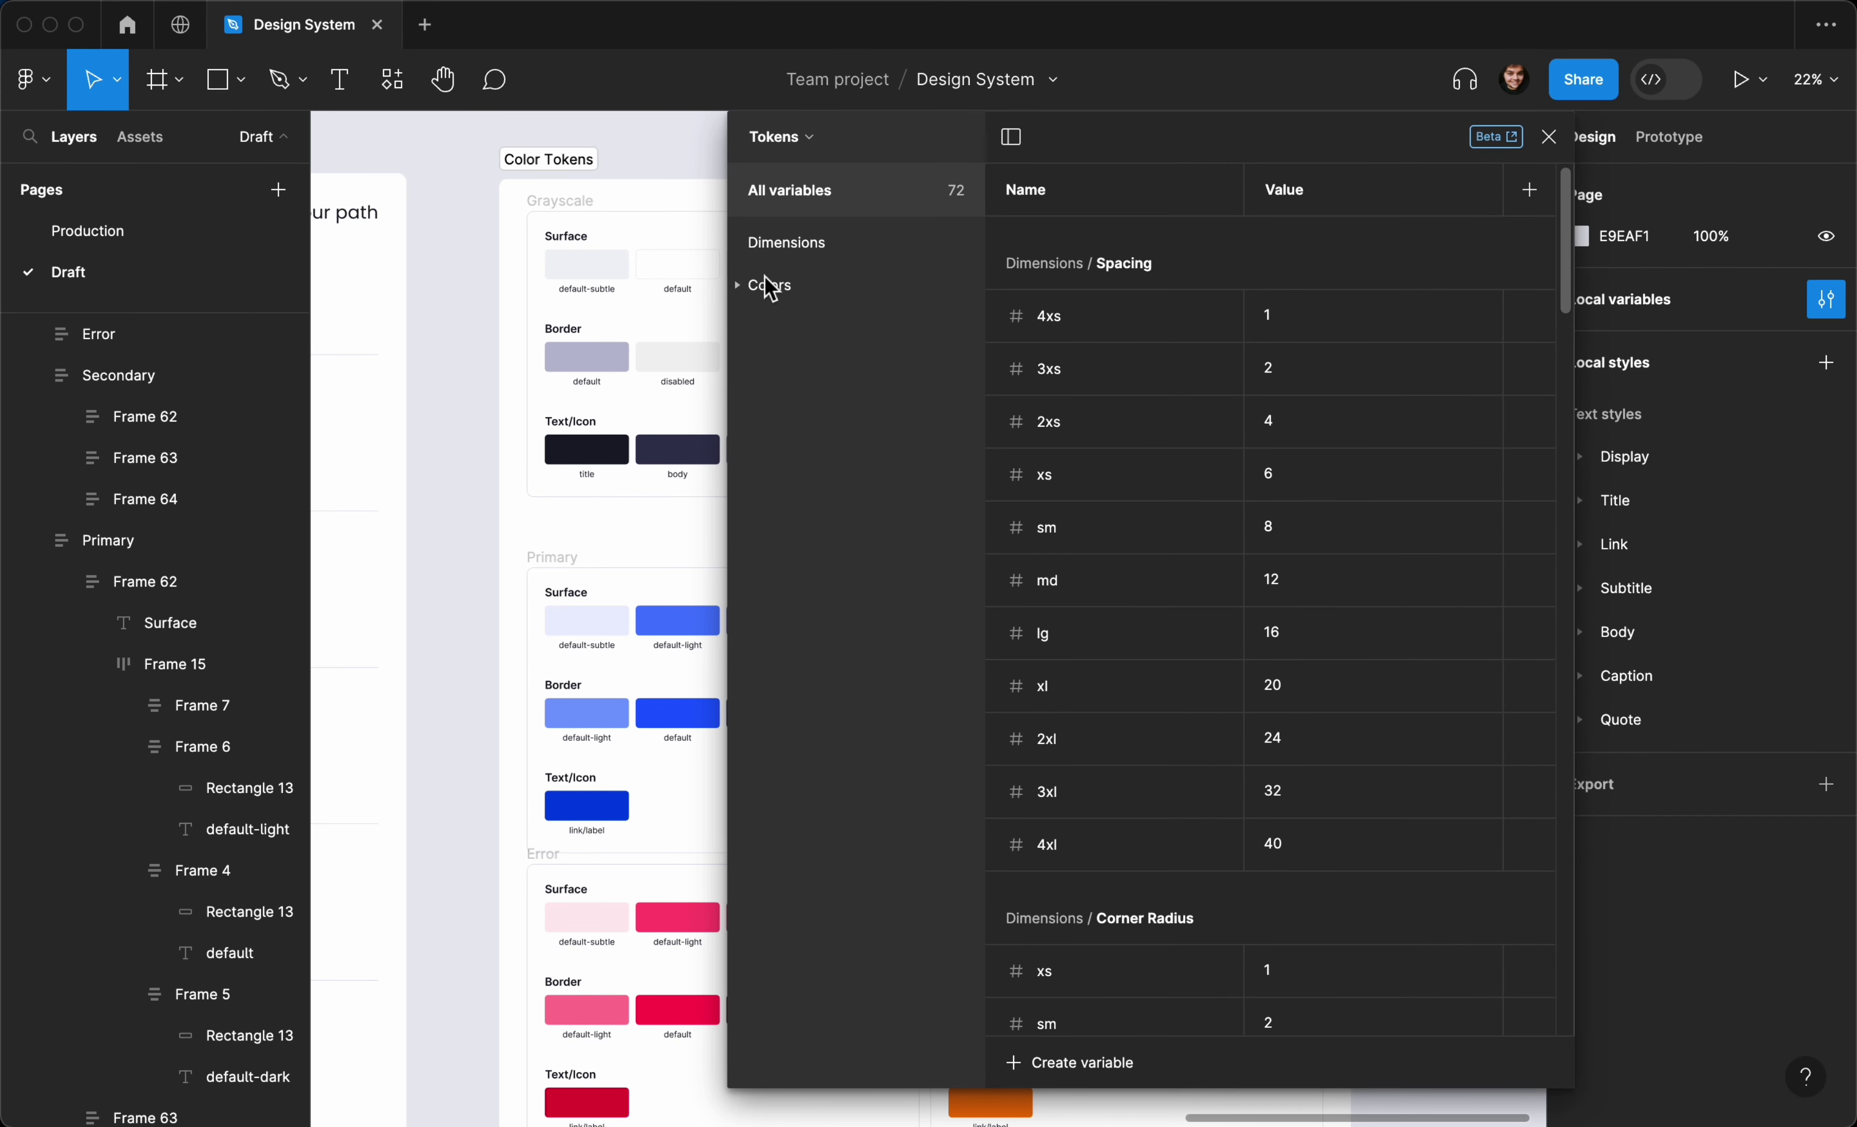
Expand the Dimensions and Colors groups and review the token subgroups from Grayscale through Success against the canvas swatches
left_click(741, 247)
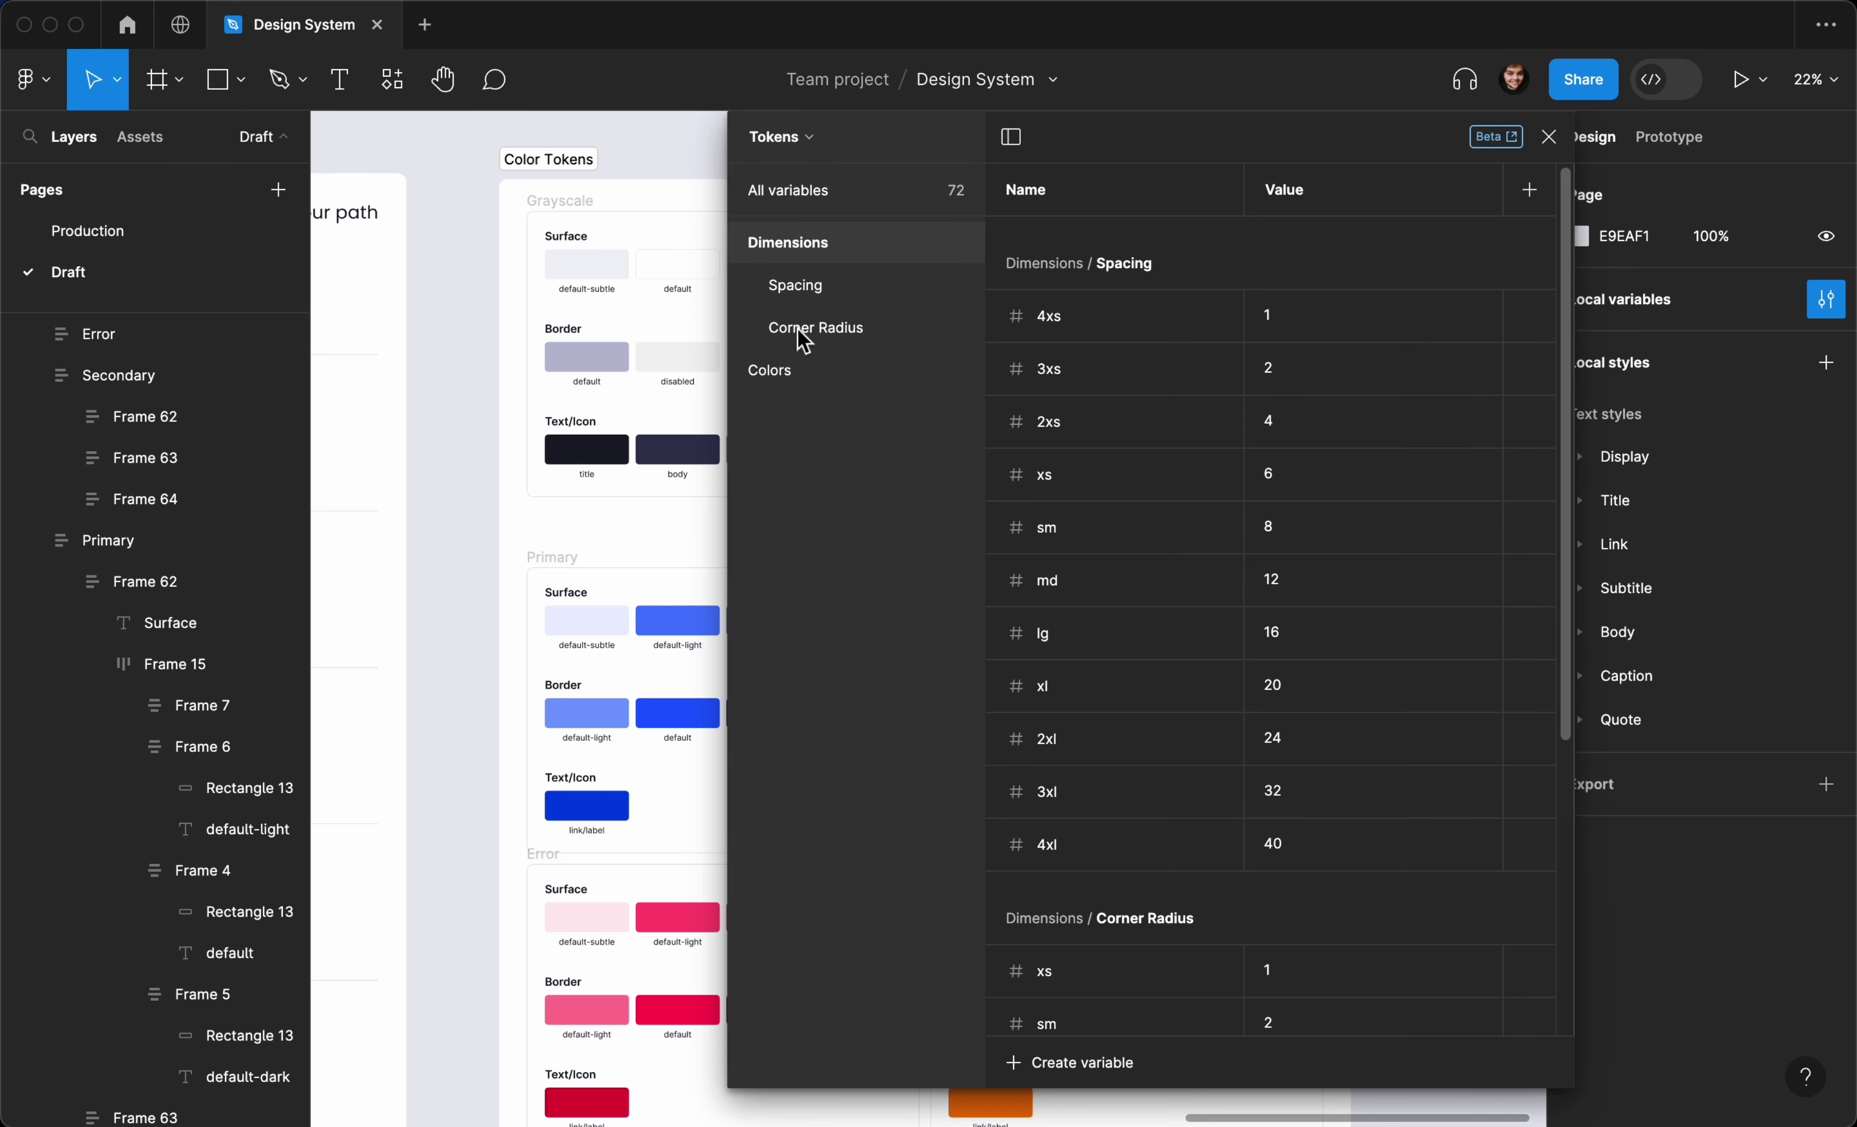
left_click(742, 372)
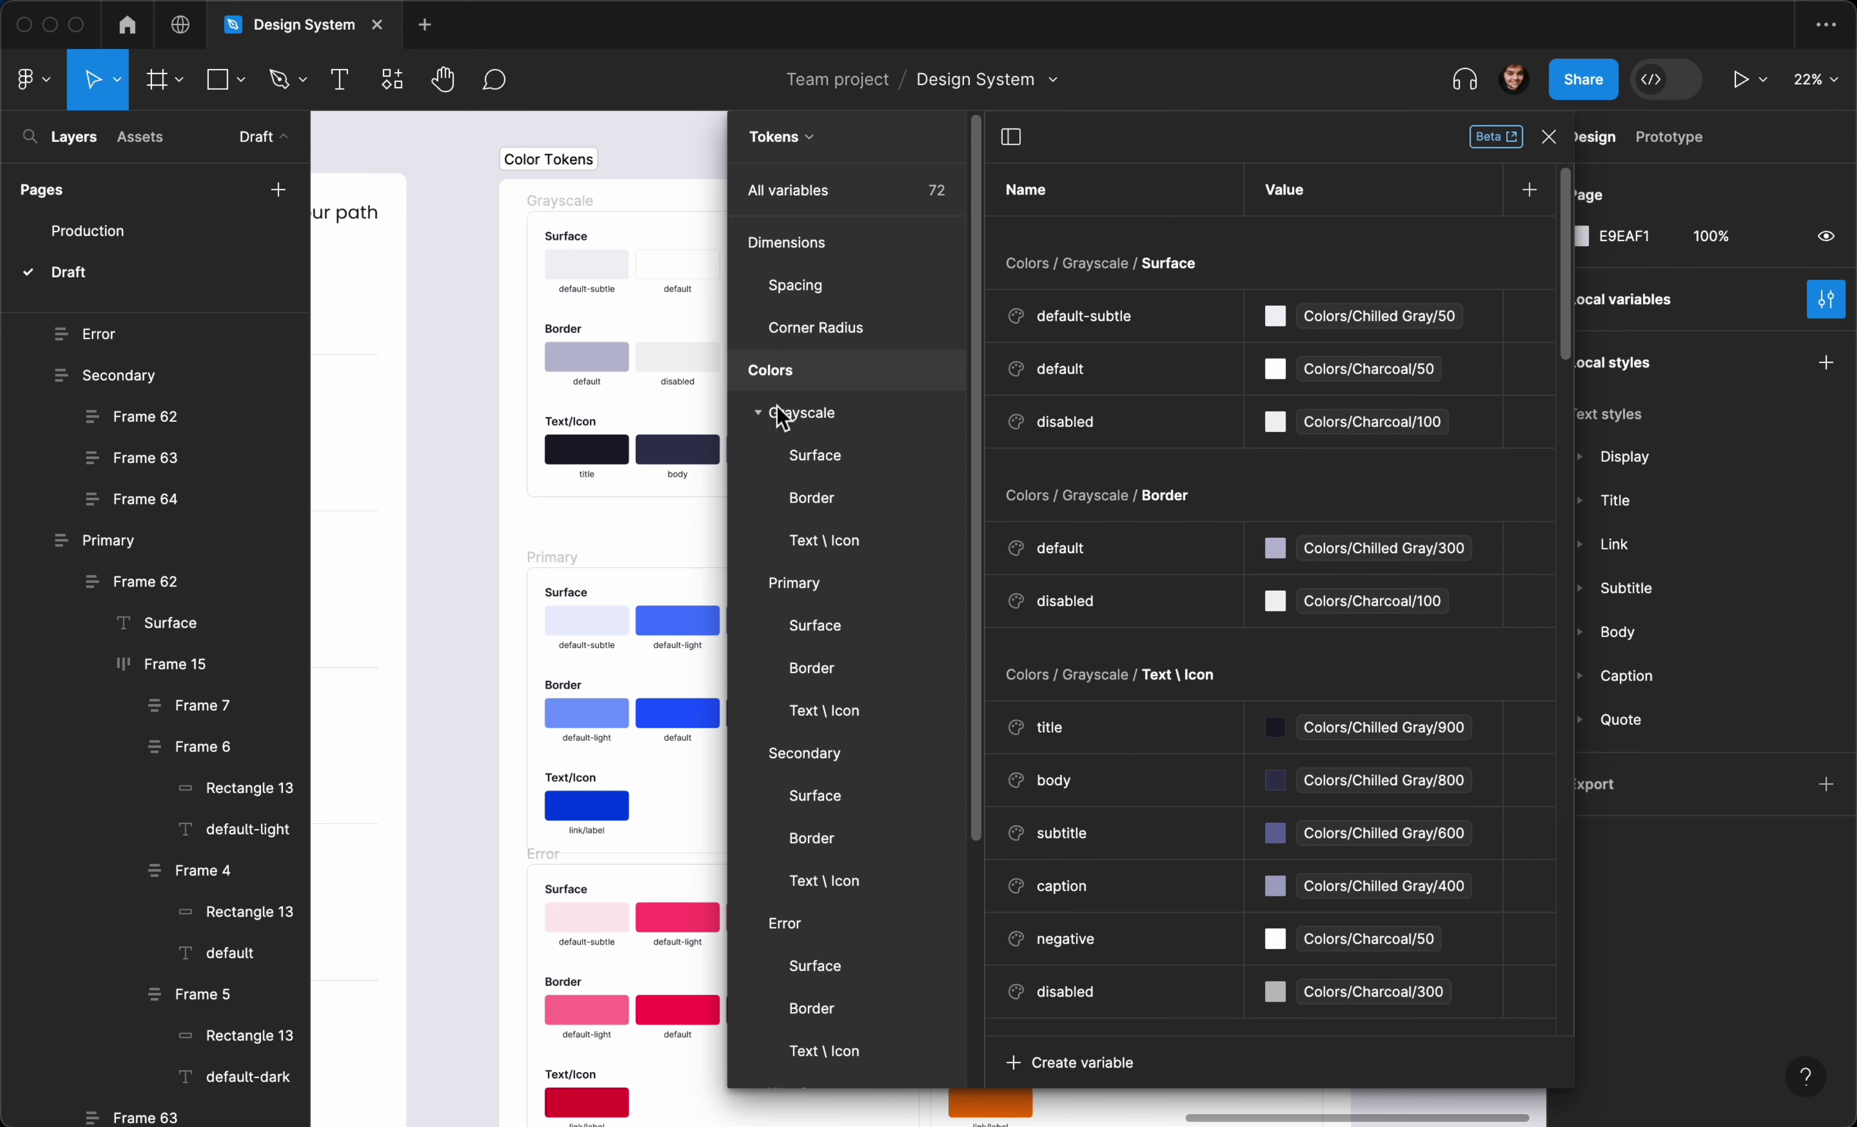
scroll(591, 359, "down", 3)
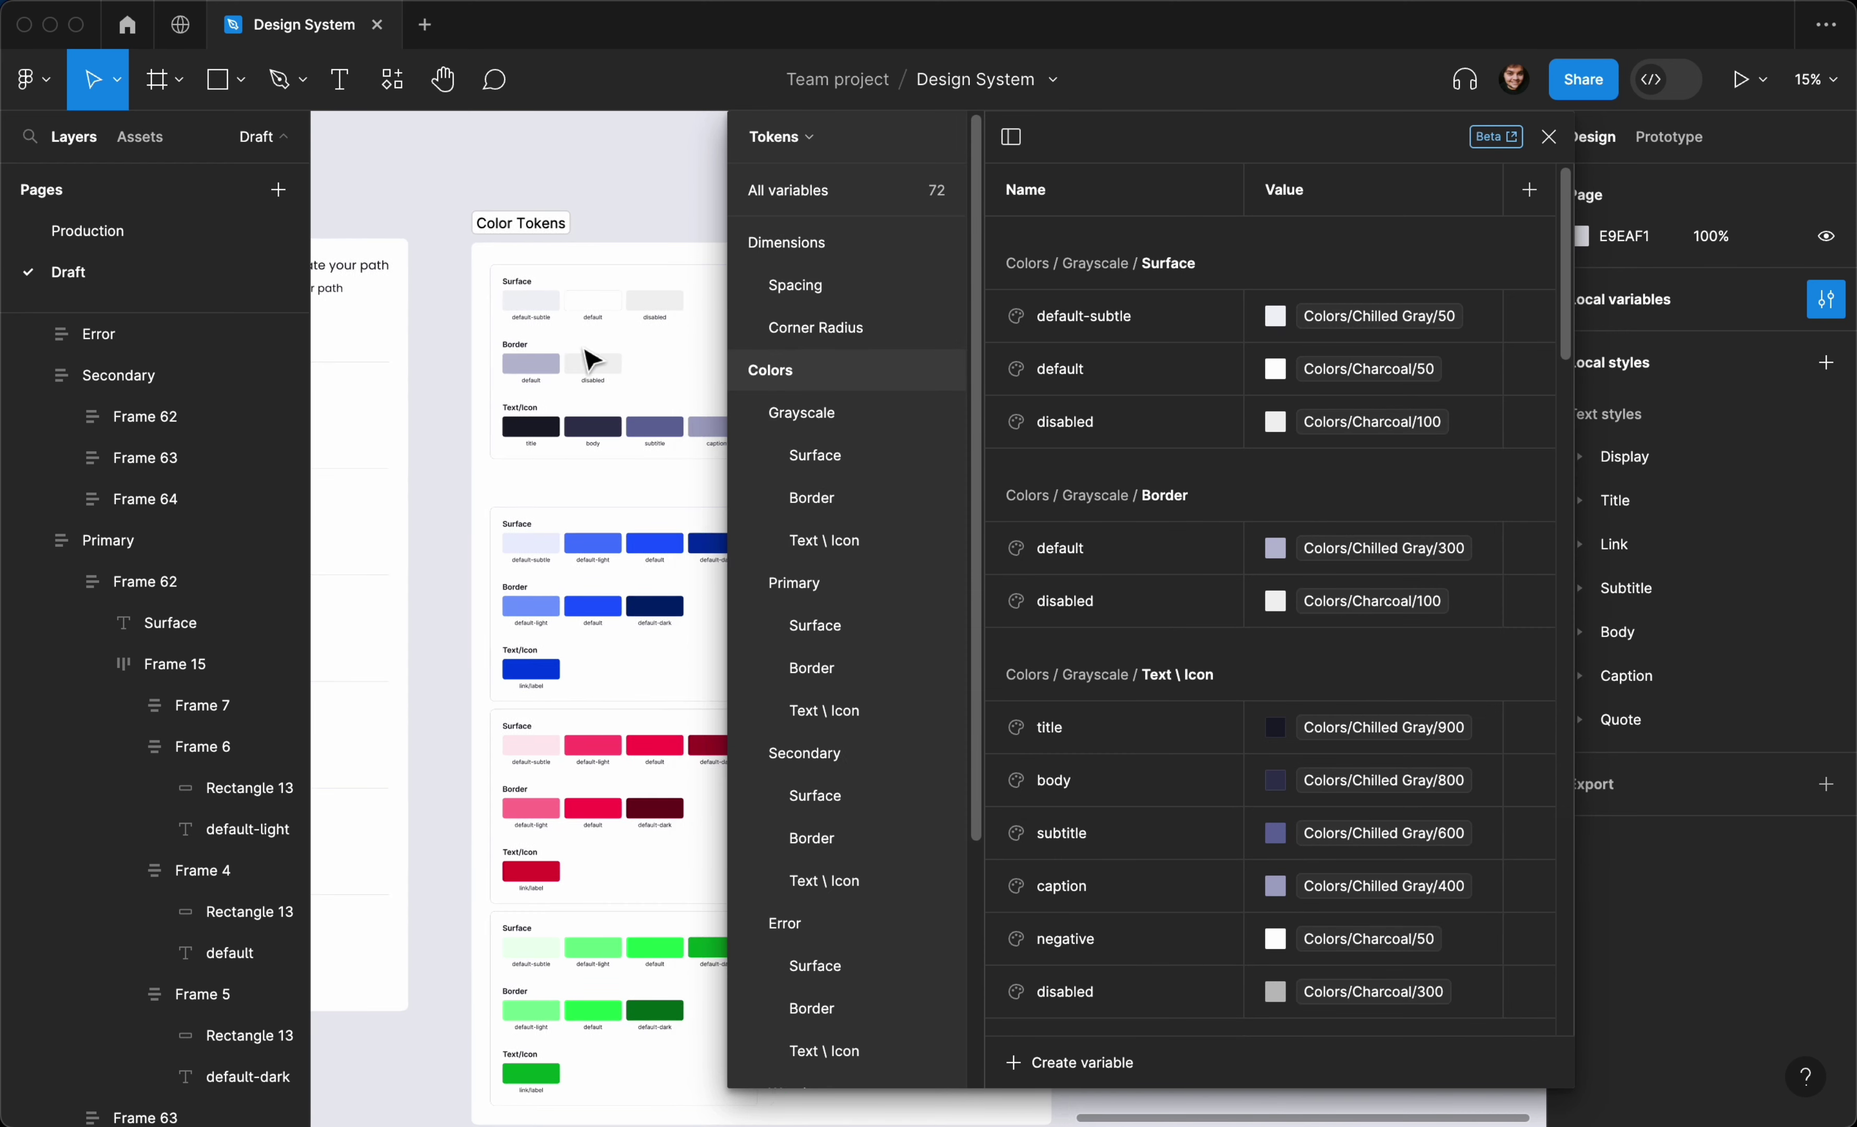
scroll(591, 359, "up", 2)
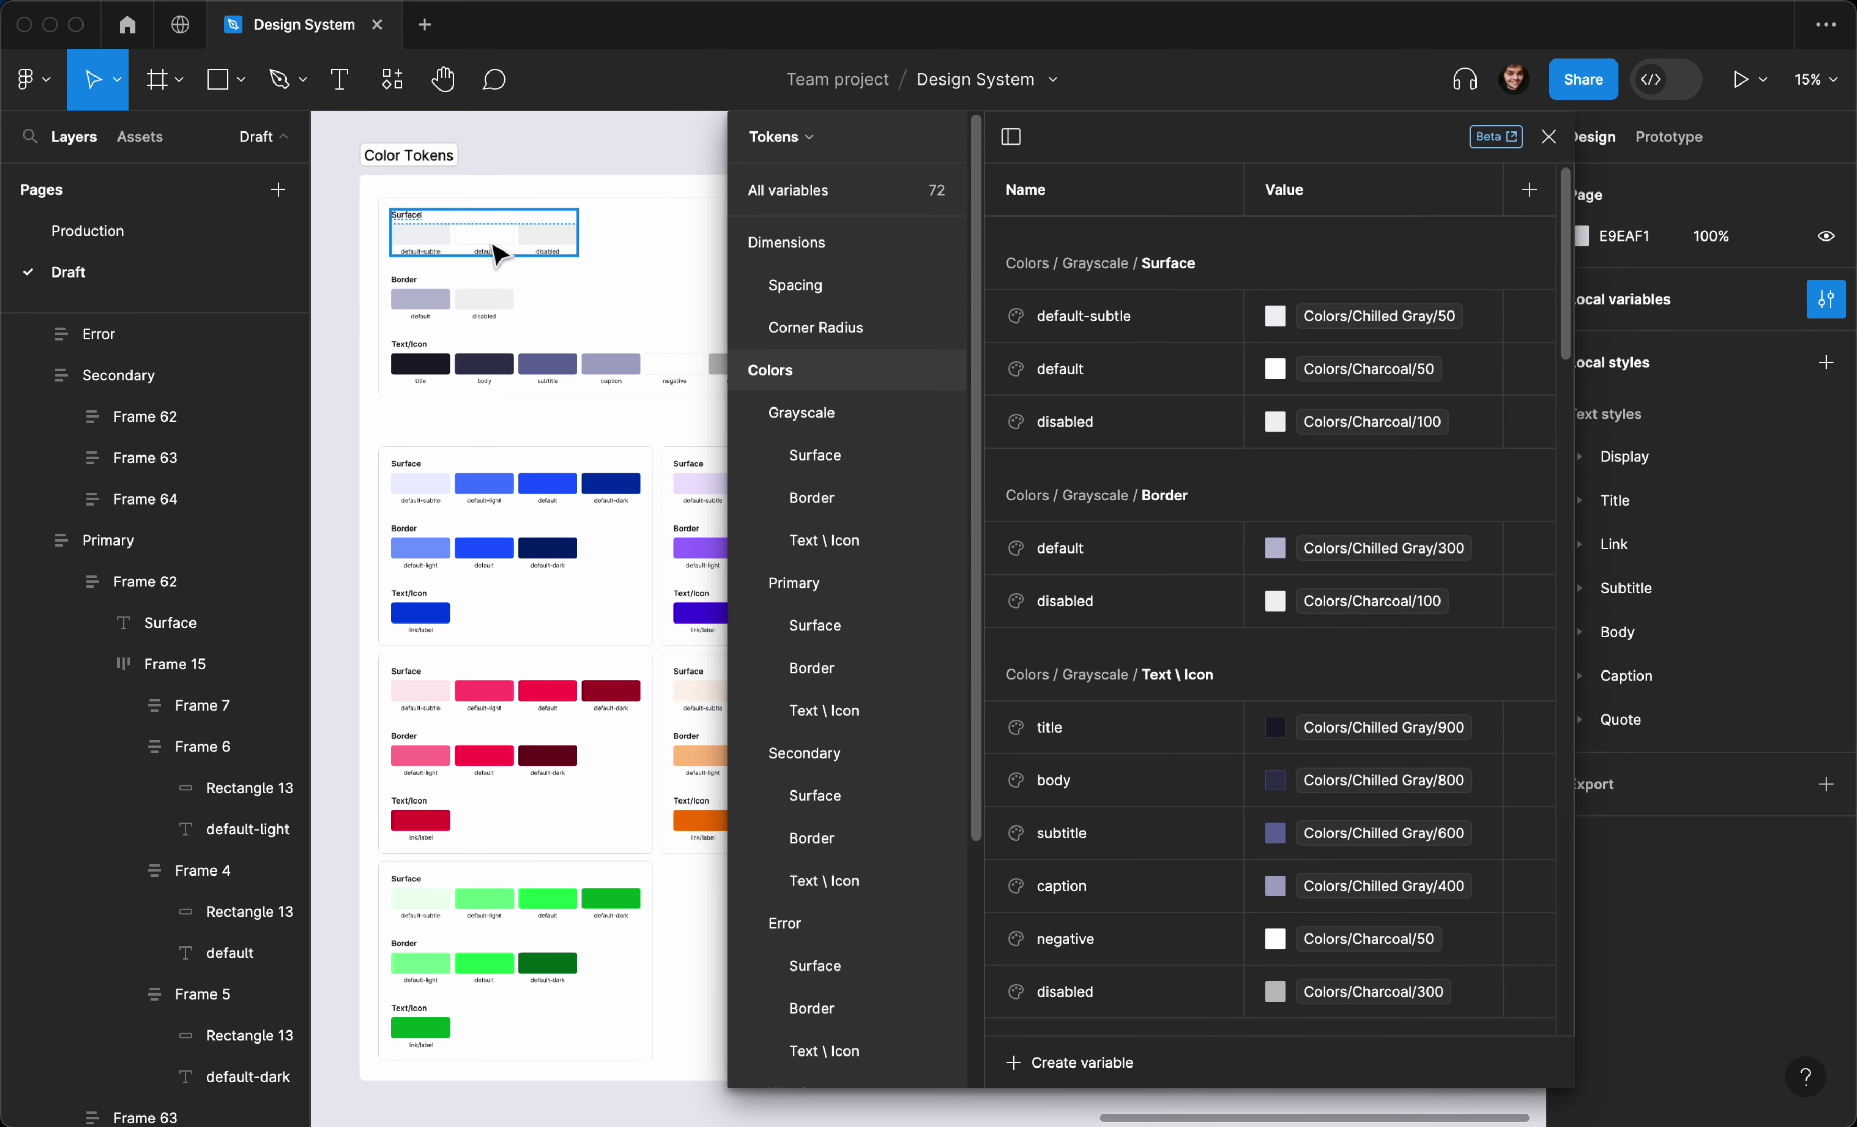
scroll(493, 249, "down", 2)
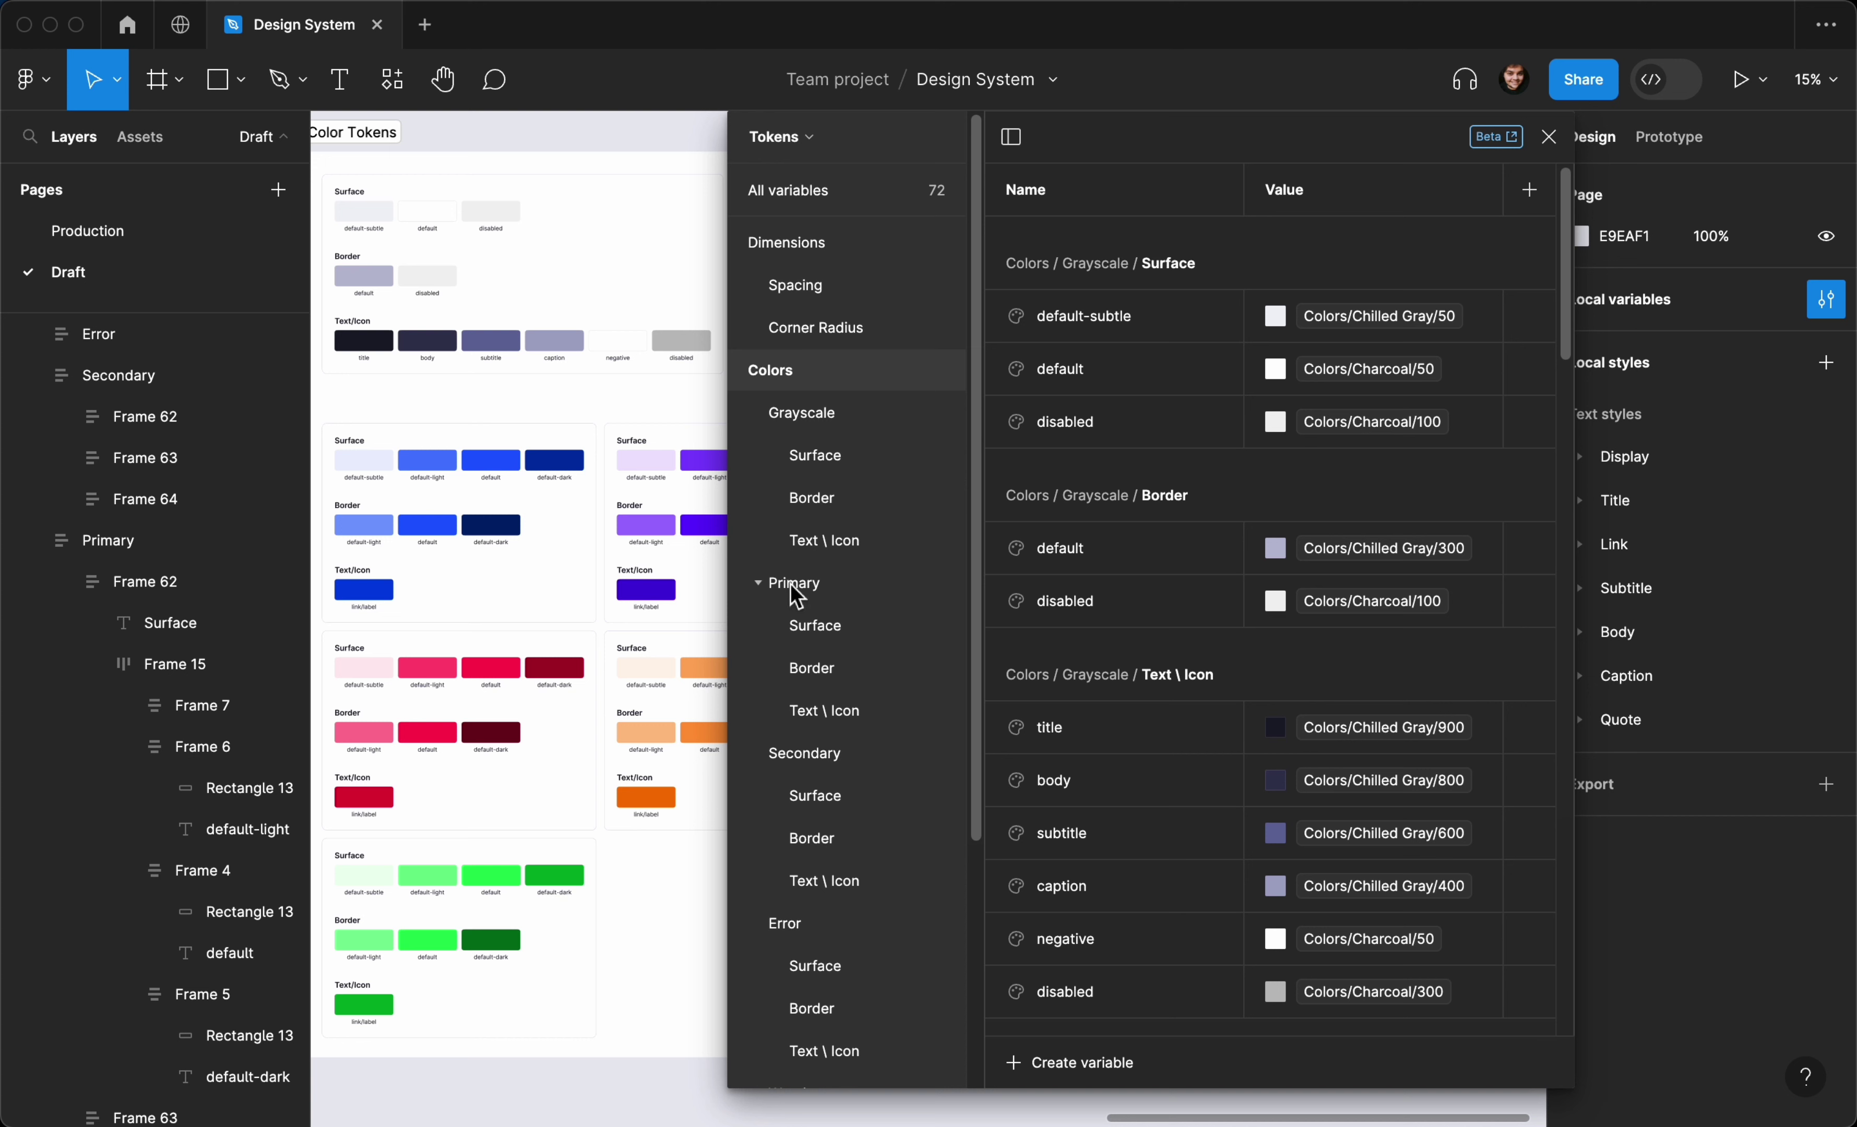
scroll(790, 585, "down", 2)
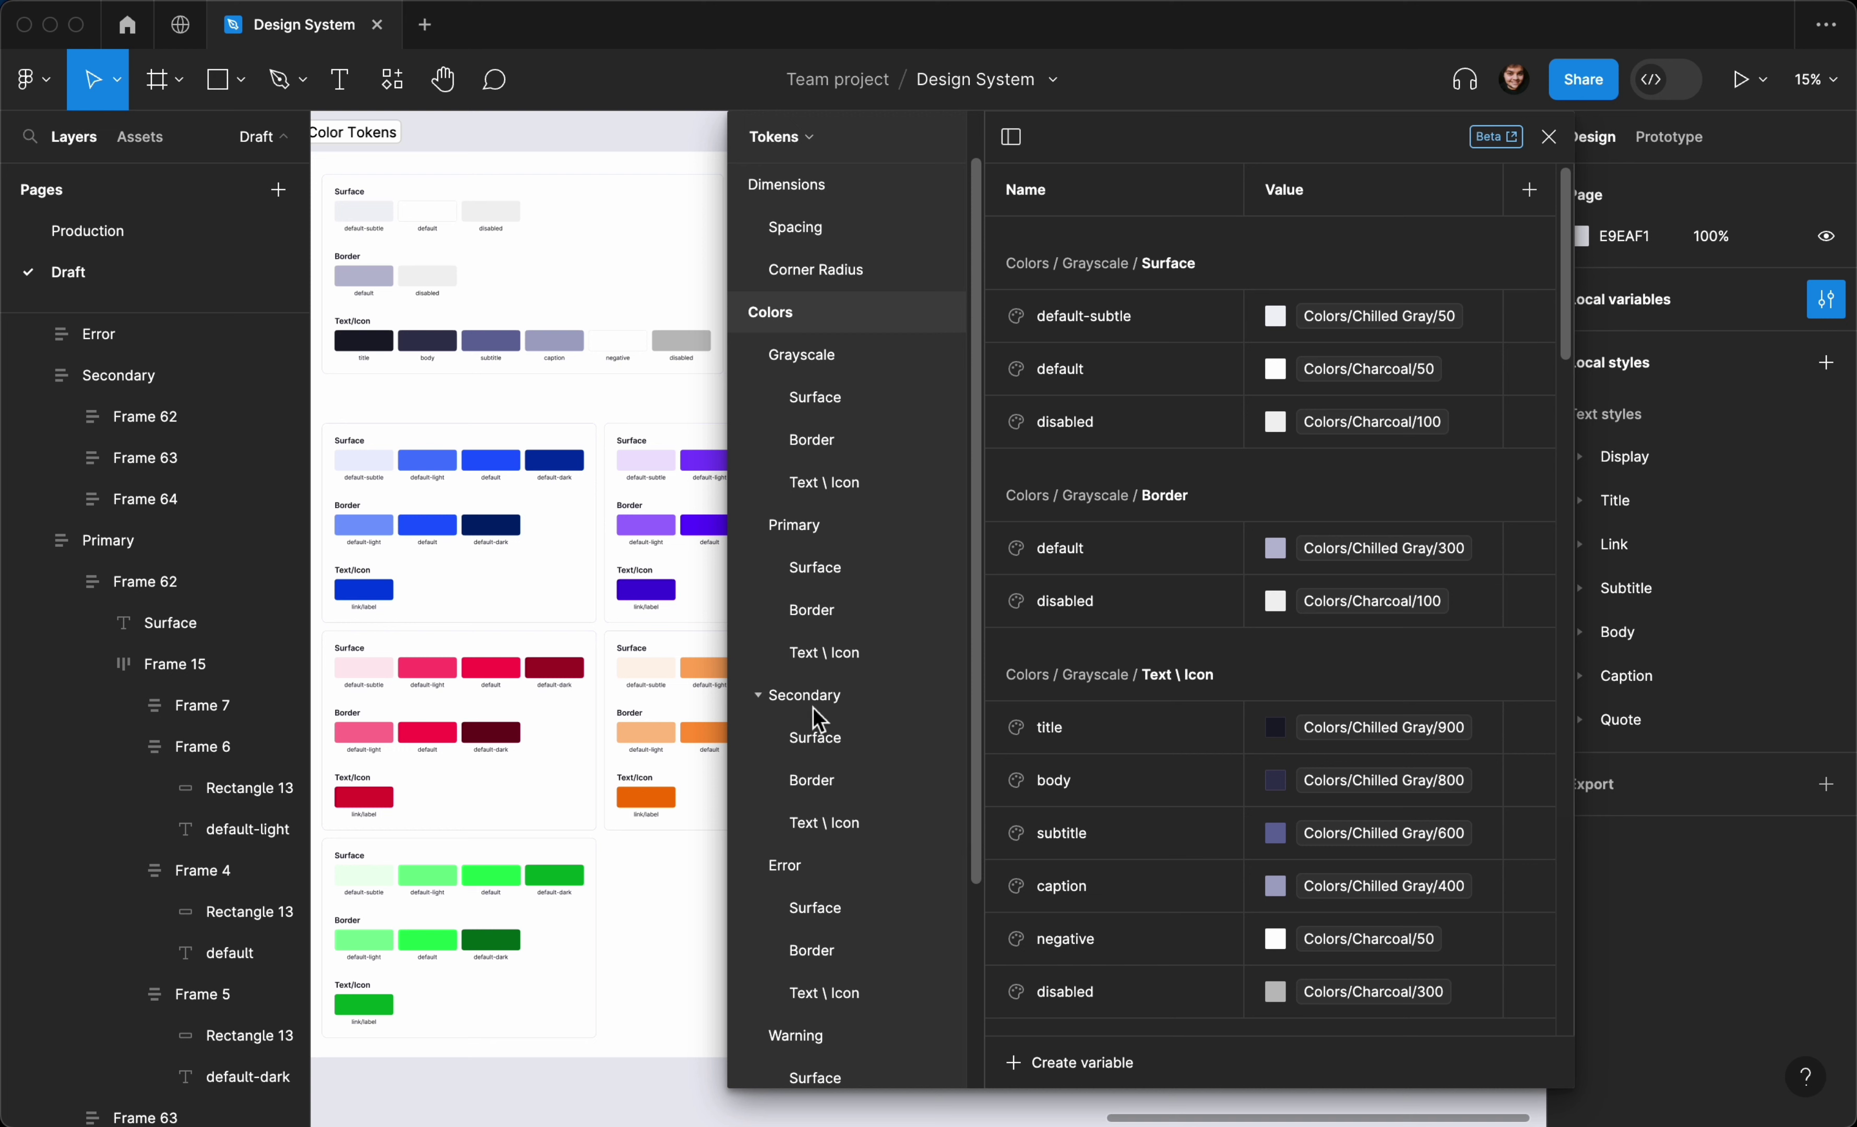
scroll(812, 709, "down", 8)
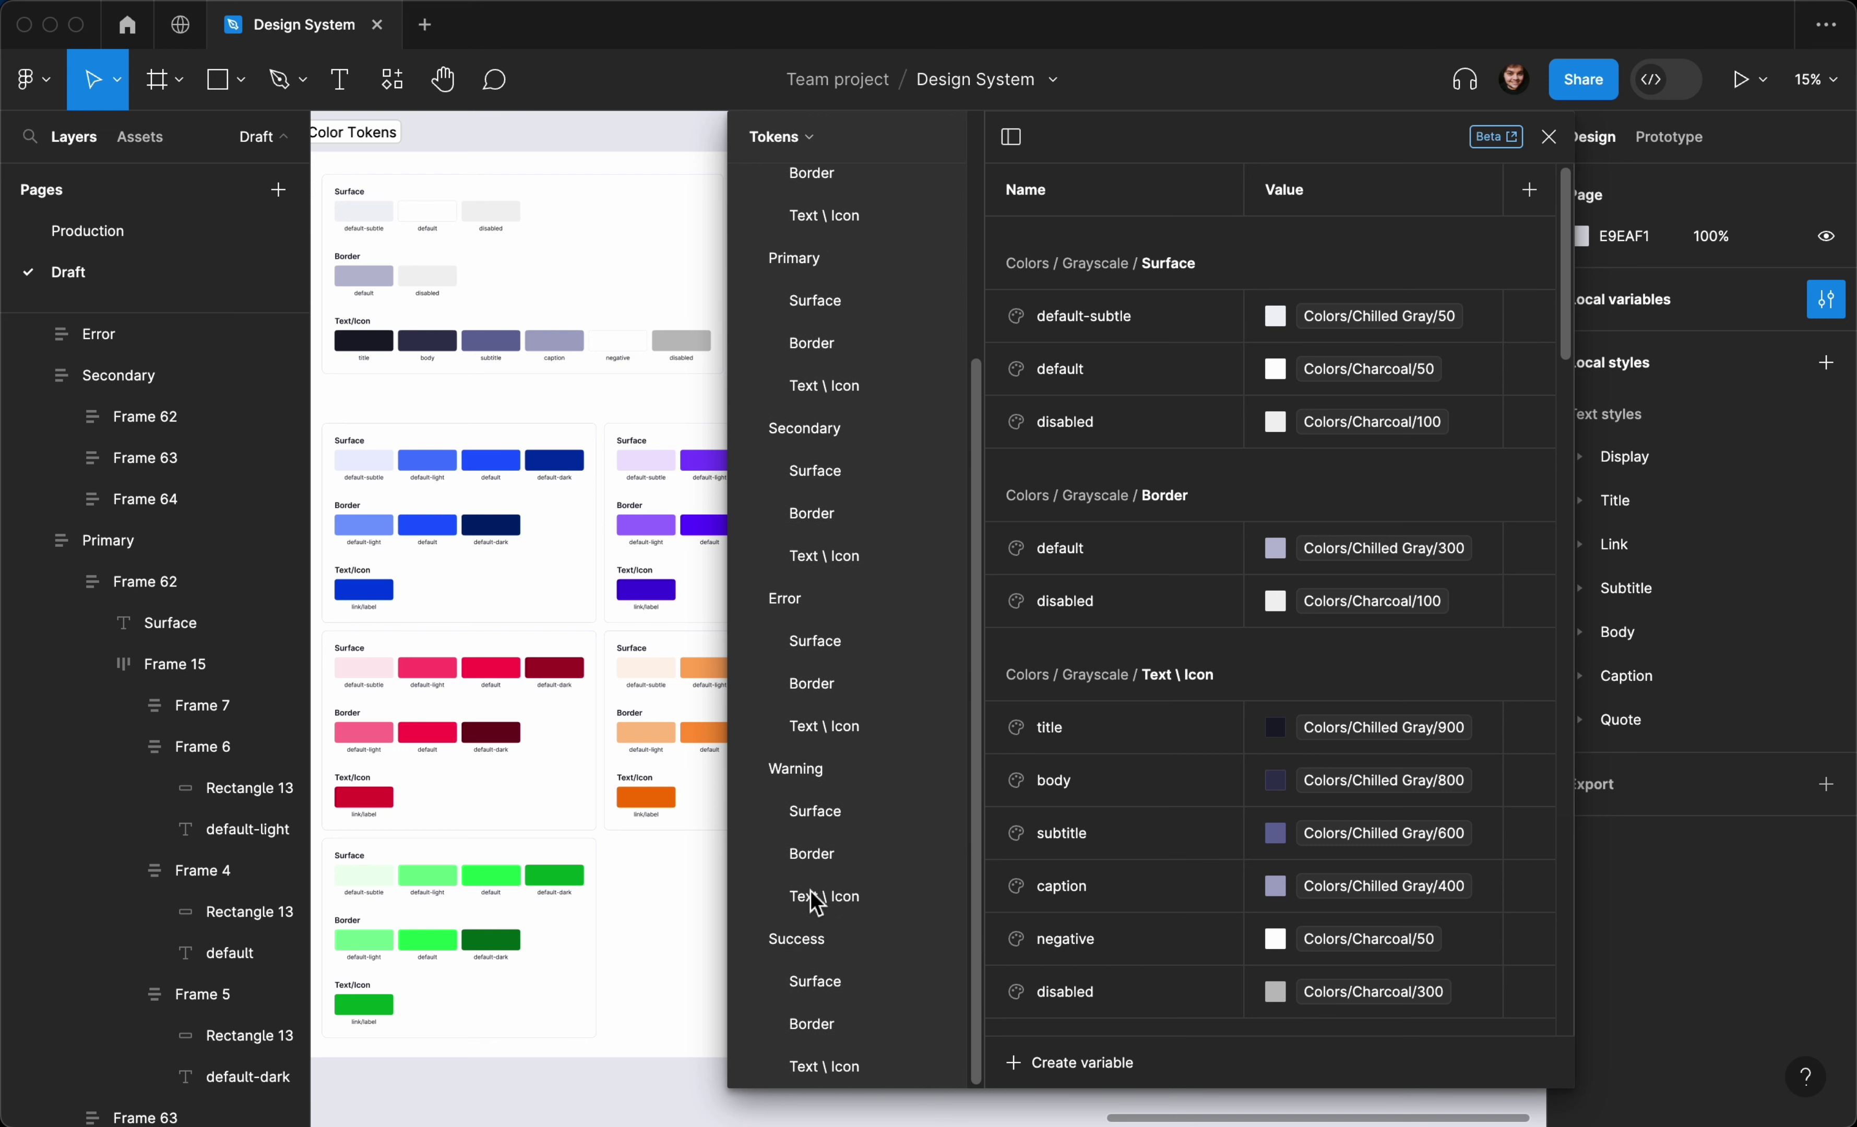
scroll(854, 887, "up", 5)
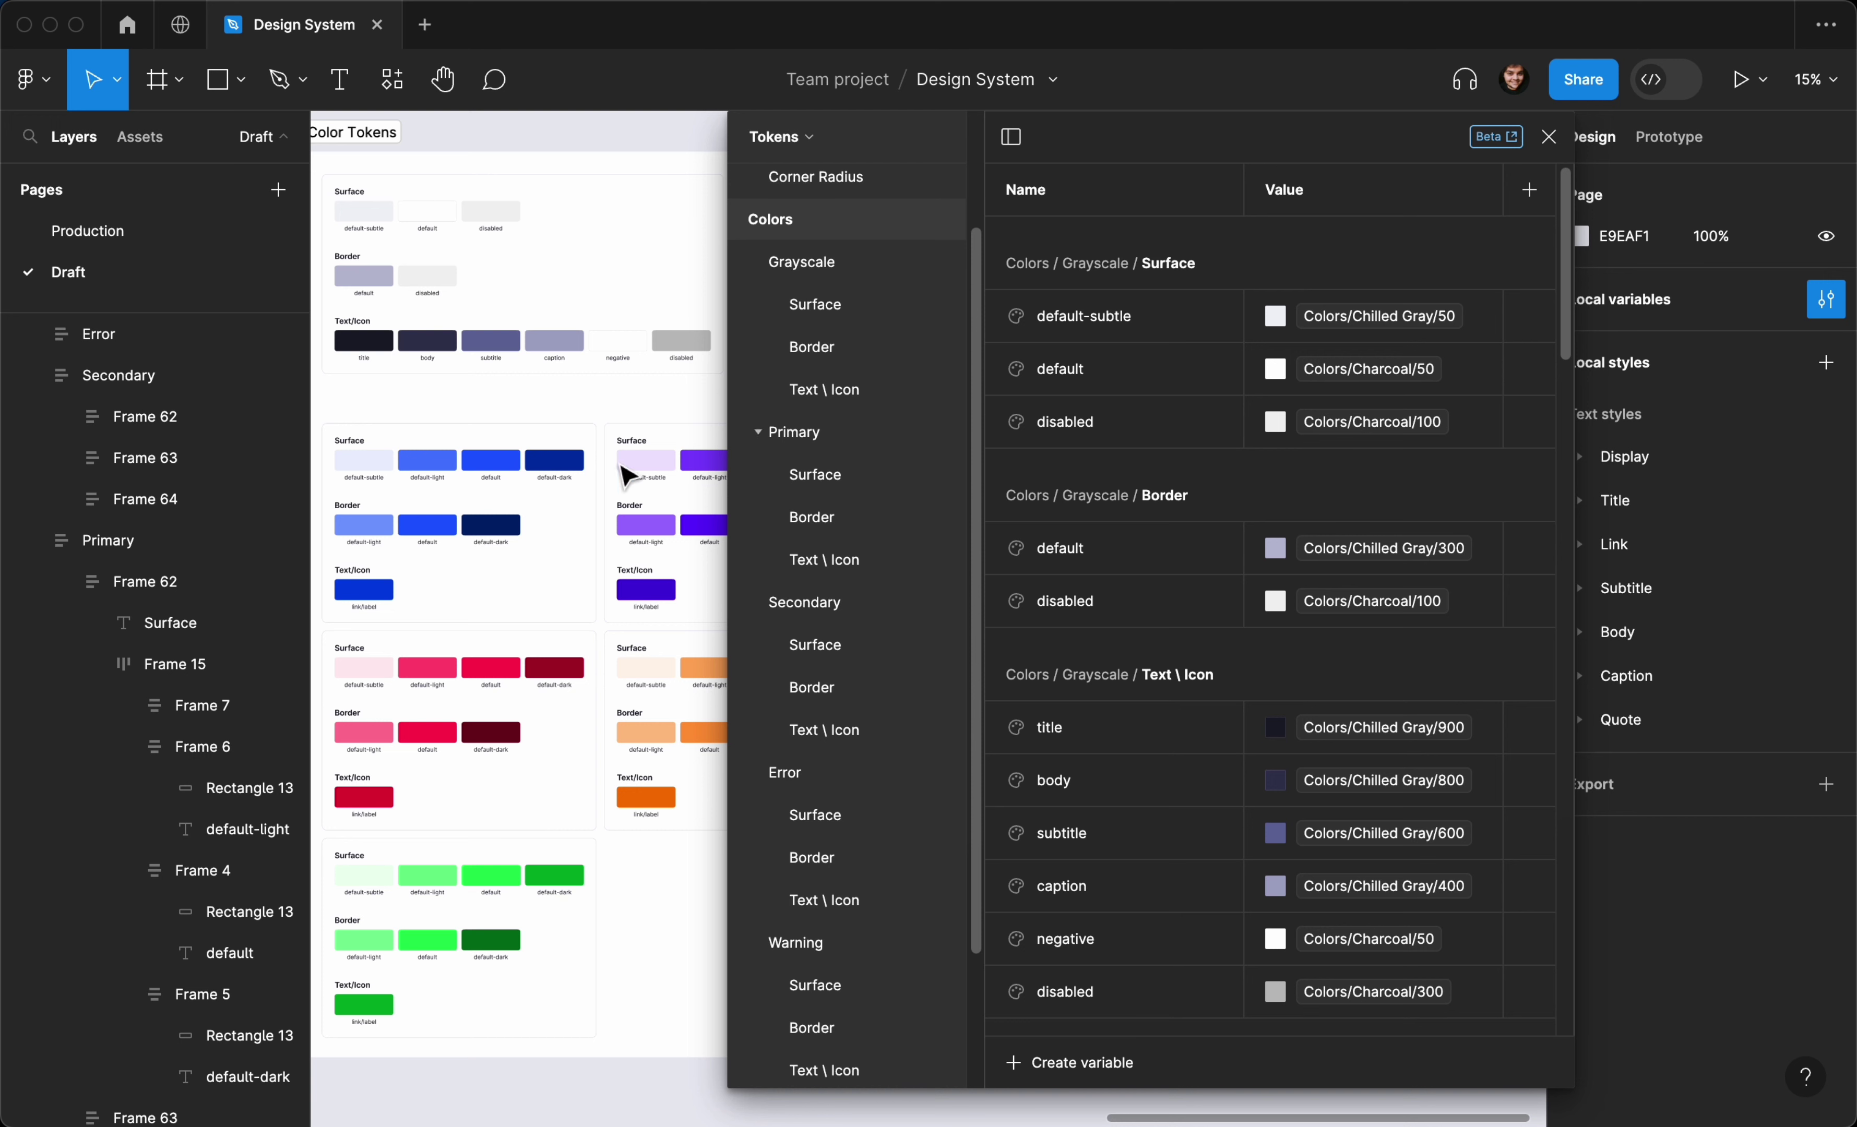
Examine the primitive color palettes on the canvas, comparing them with the Color Tokens frame
scroll(621, 477, "down", 5)
scroll(619, 477, "down", 3)
scroll(614, 479, "right", 5)
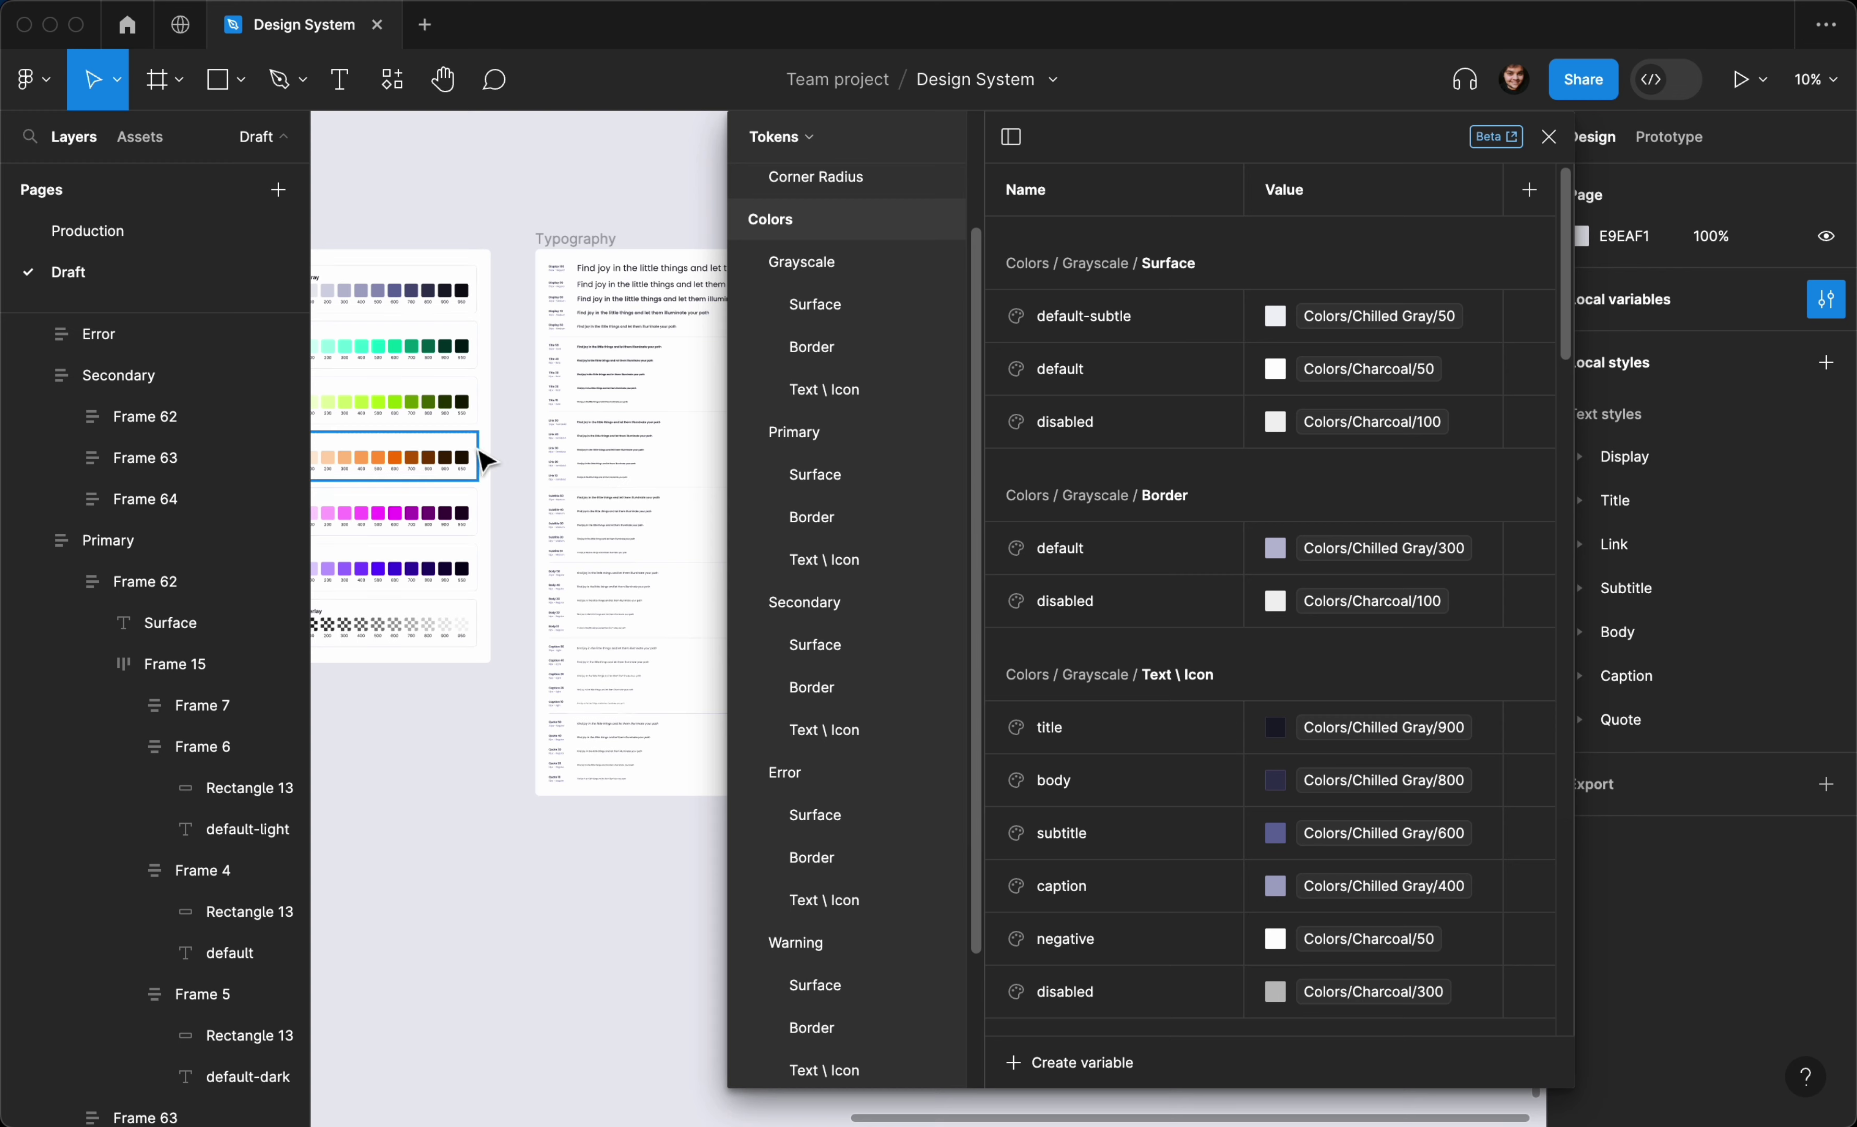
scroll(483, 456, "right", 5)
scroll(481, 454, "up", 5)
scroll(483, 459, "up", 2)
scroll(483, 459, "right", 1)
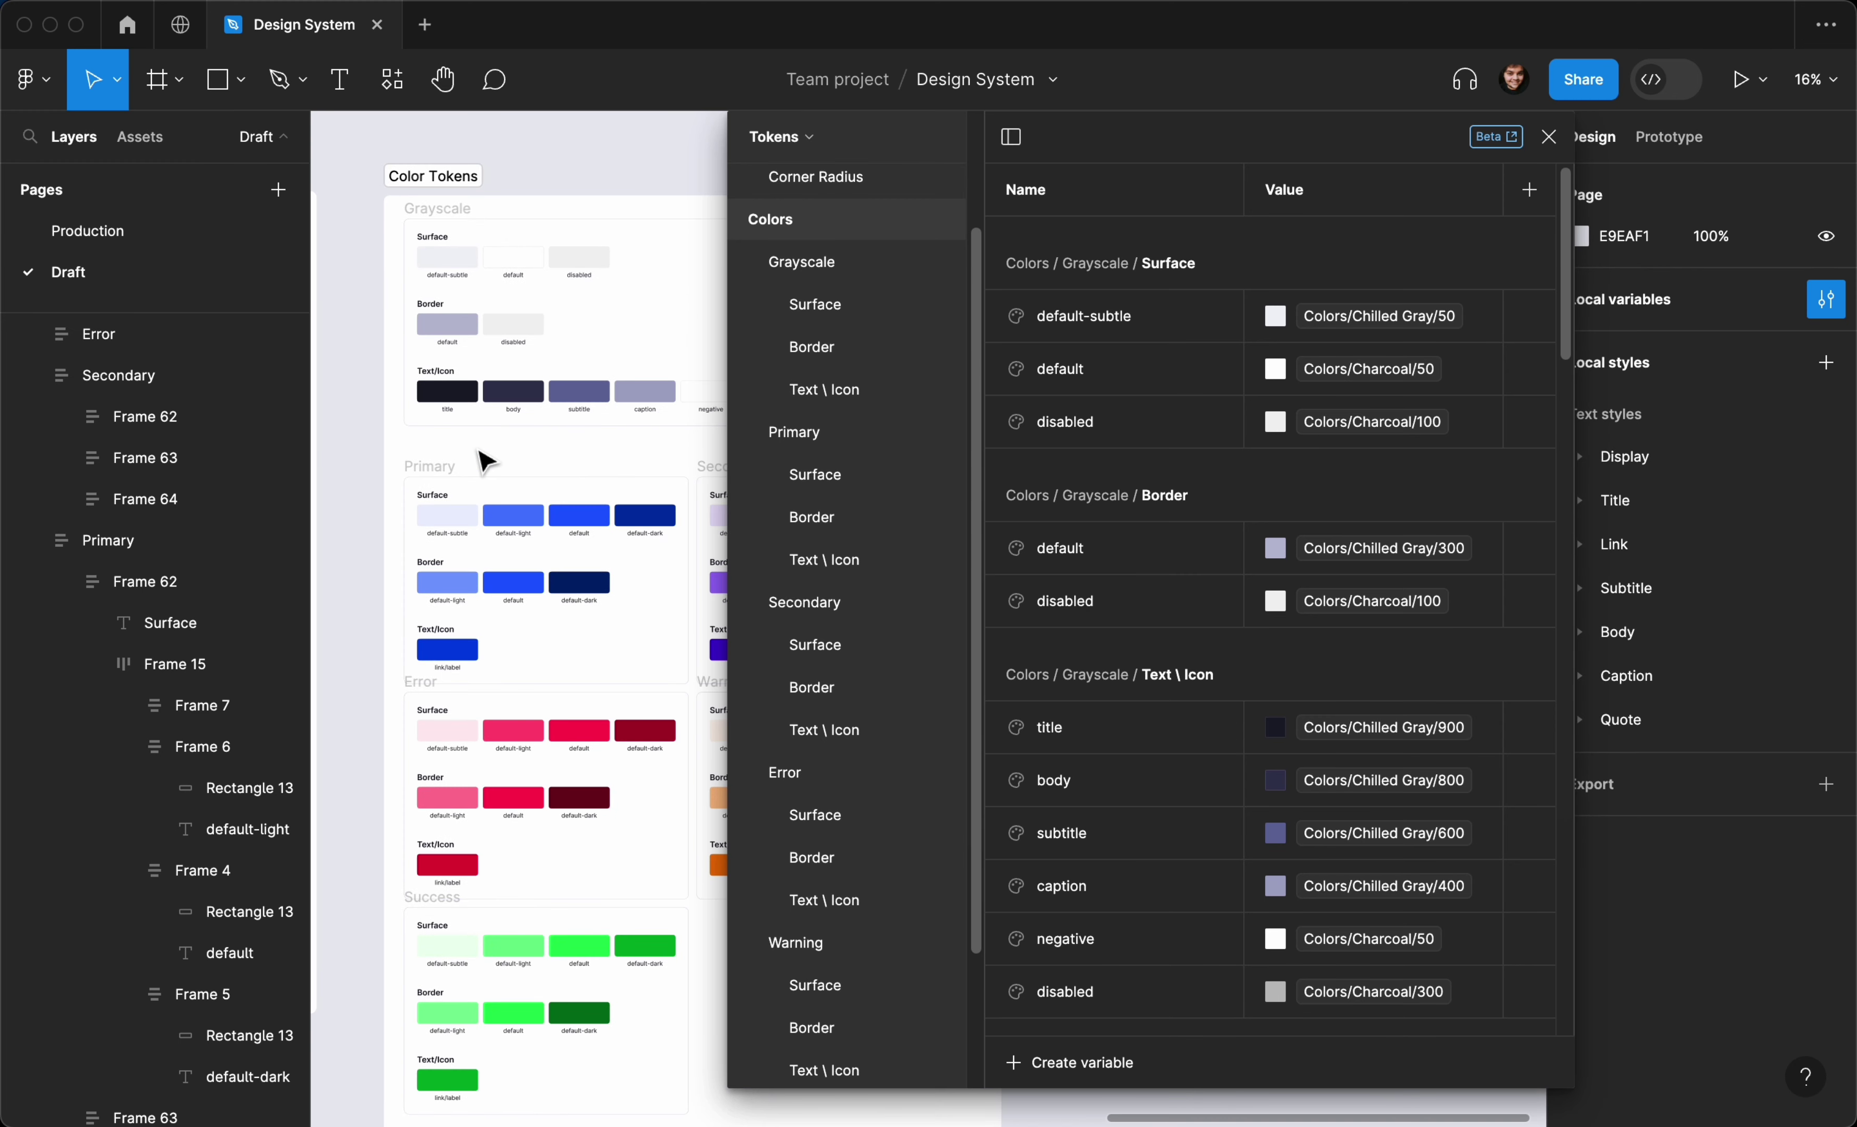